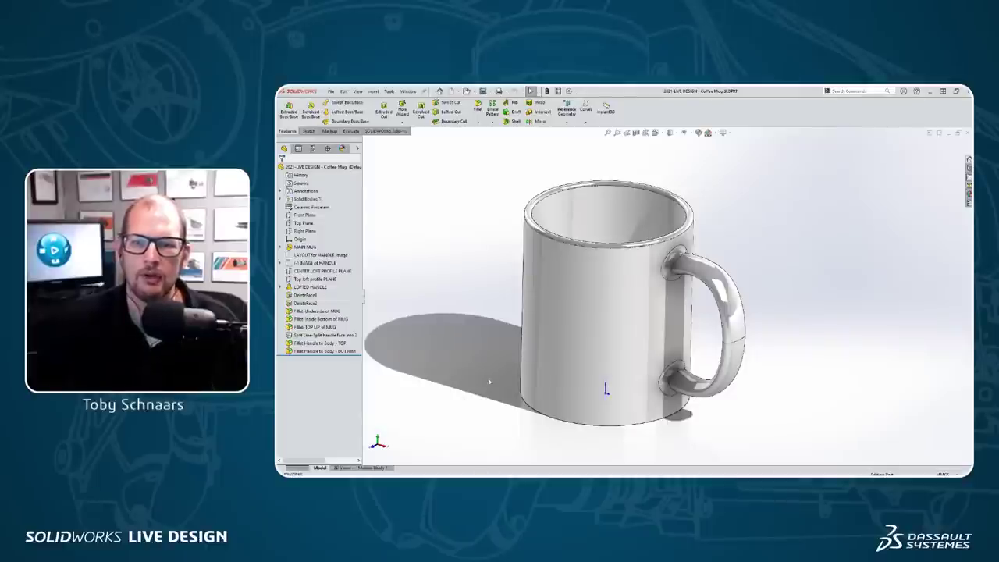
Orbit to the mug's underside and start a new sketch on its bottom face.
middle_click_drag(489, 382, 474, 307)
scroll(730, 408, "down", 5)
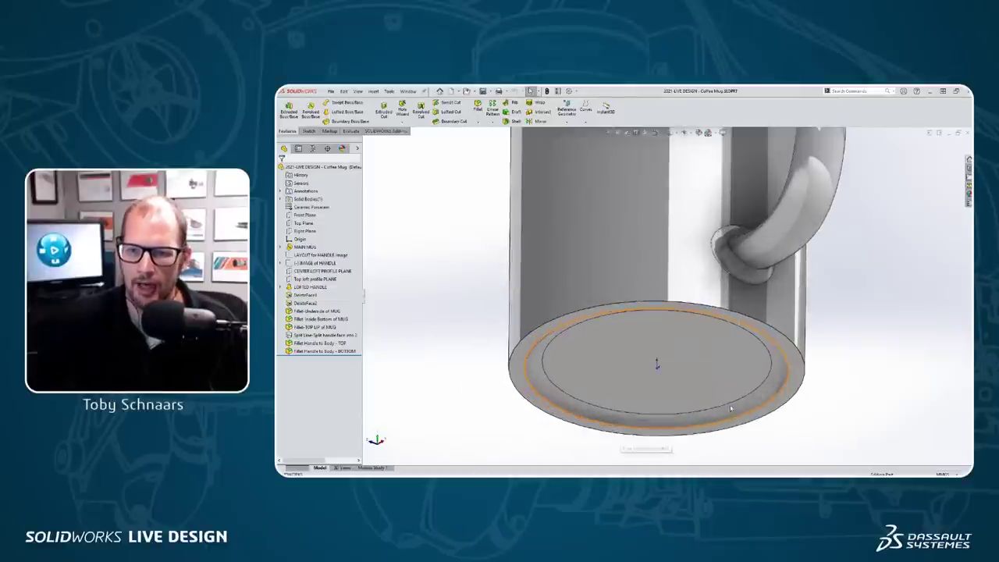
scroll(730, 408, "down", 3)
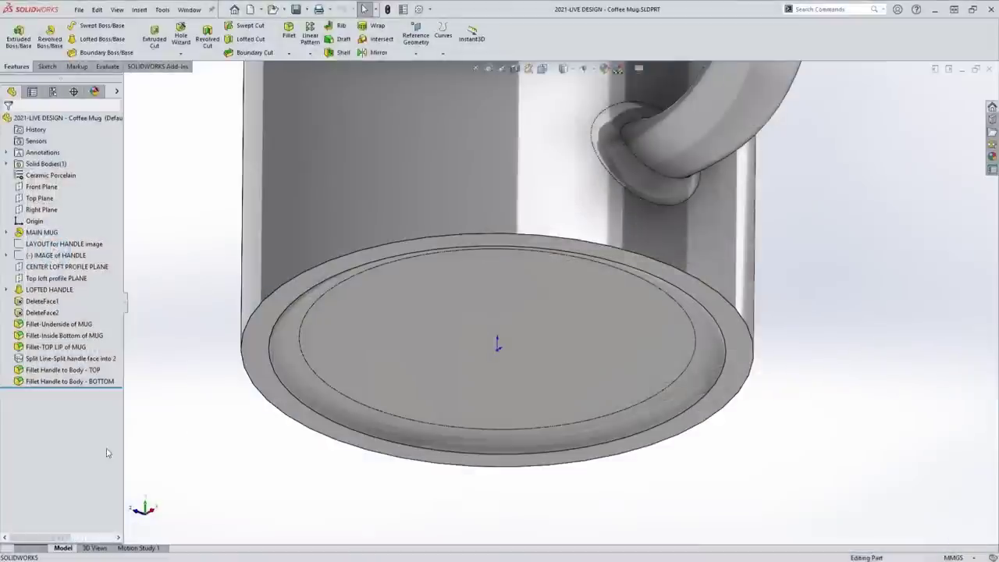
left_click(280, 399)
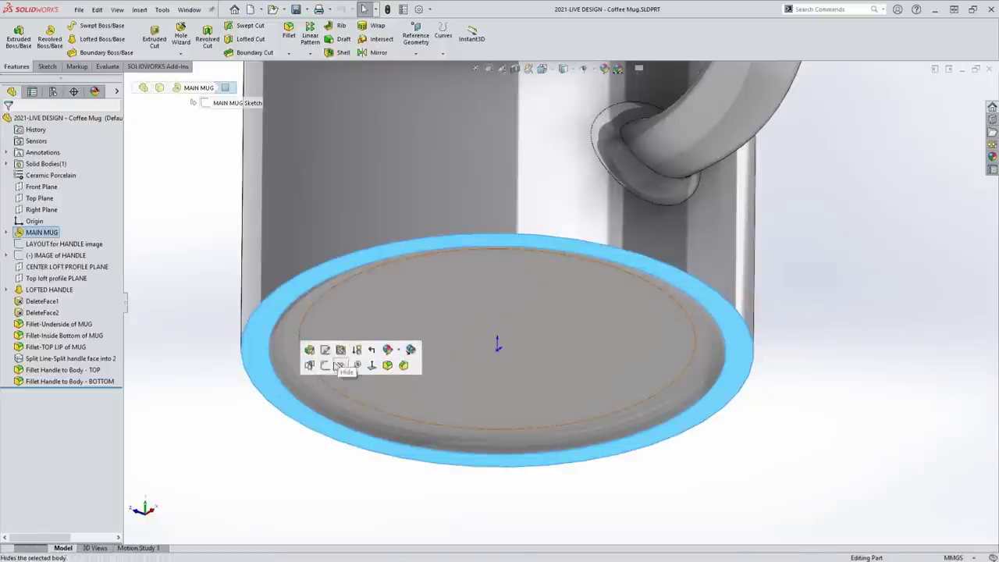
left_click(325, 365)
Draw a circle centred on the origin, larger than the mug's base.
key("s")
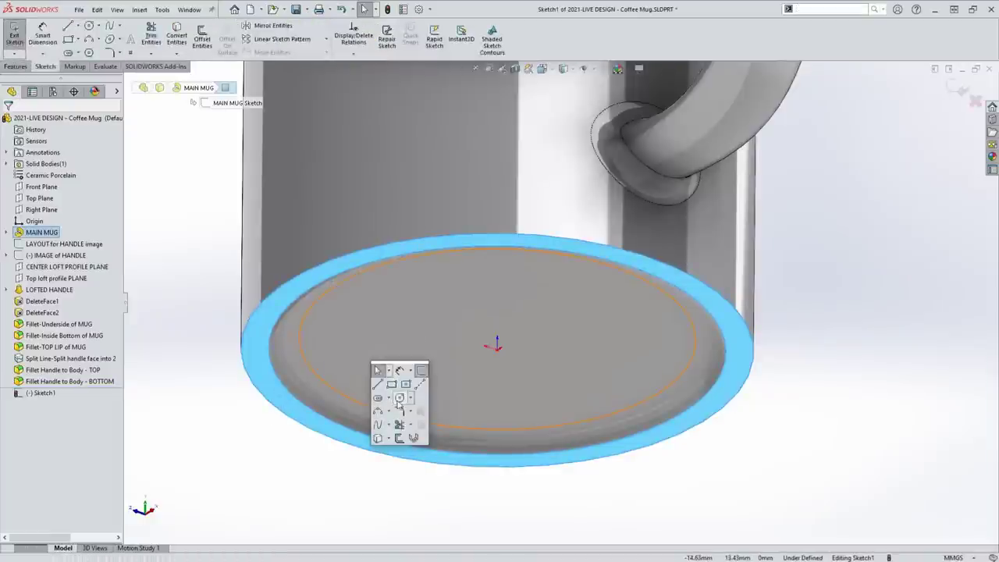
left_click(399, 398)
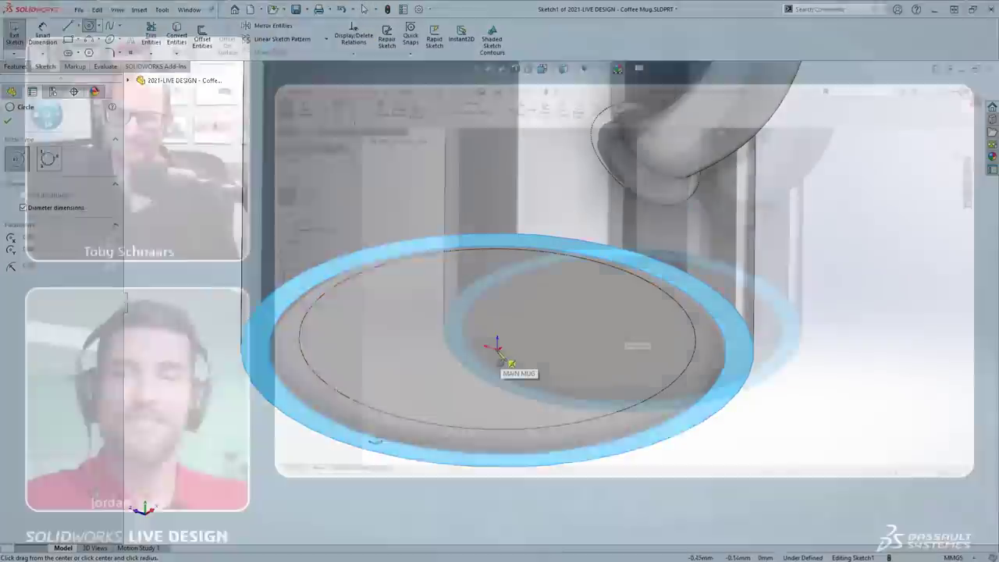
left_click(496, 346)
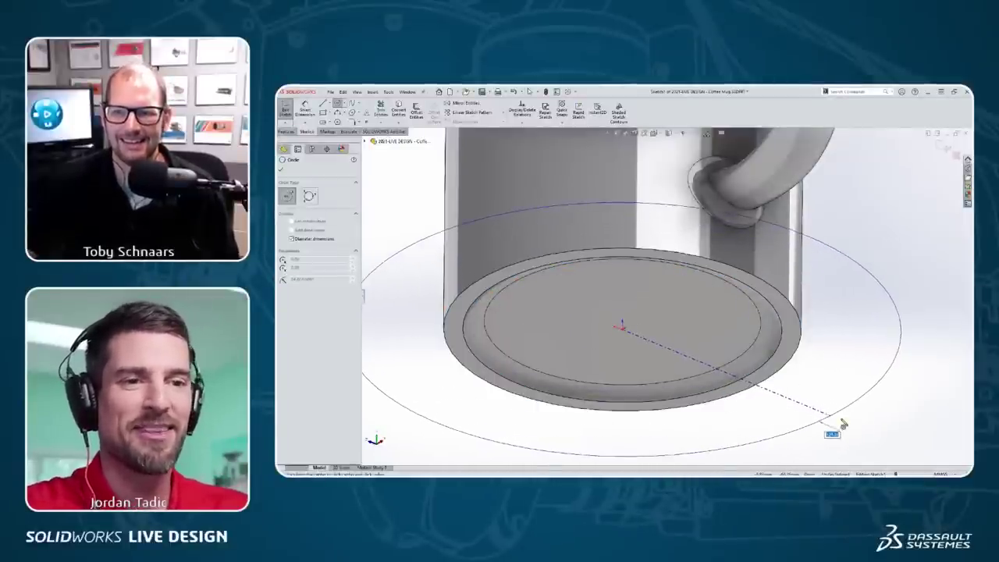
scroll(843, 424, "up", 3)
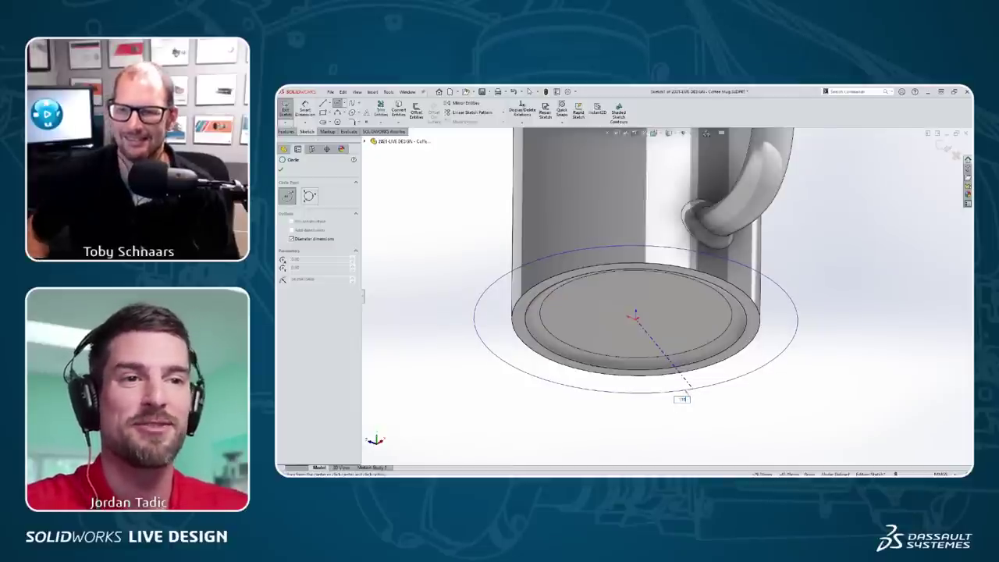
left_click(695, 394)
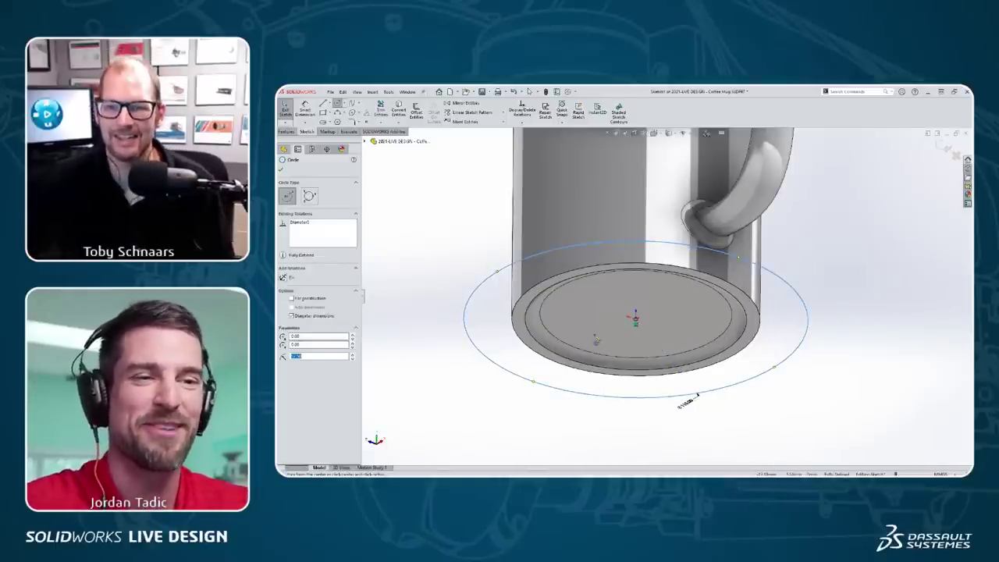
scroll(675, 329, "up", 5)
key("Escape")
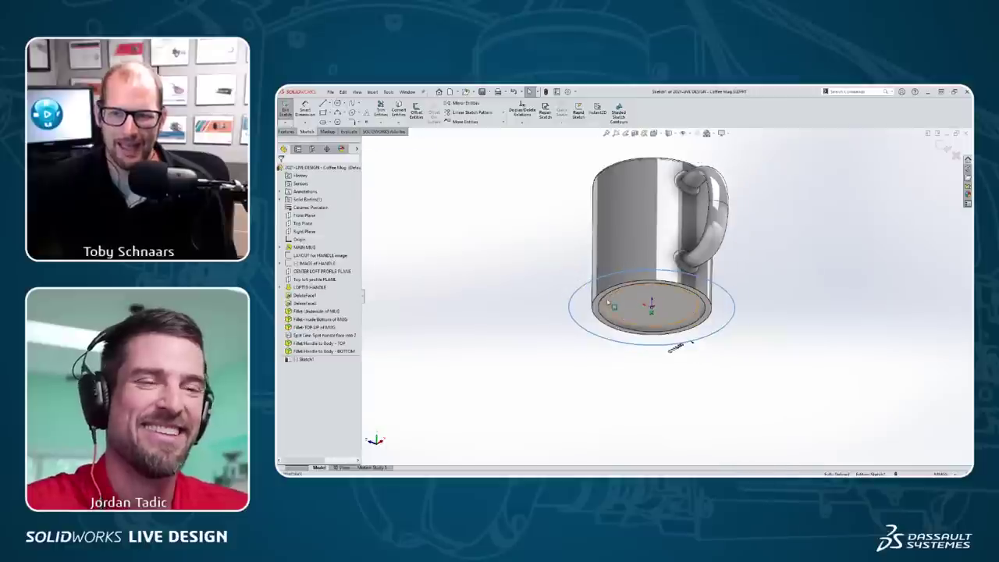
Dimension the circle's diameter to 118 and orbit to view the mug from above.
scroll(761, 321, "down", 2)
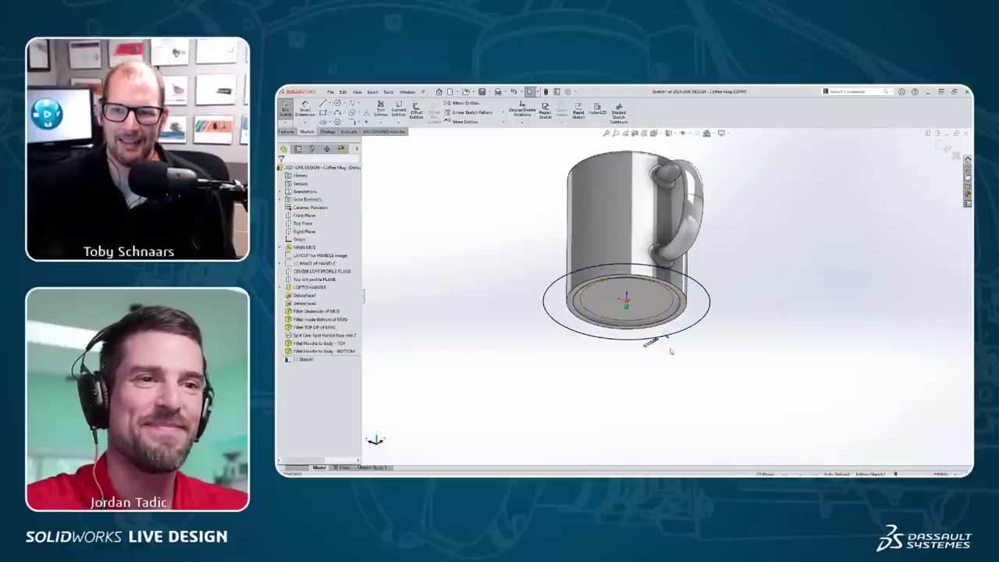
left_click_drag(656, 342, 662, 361)
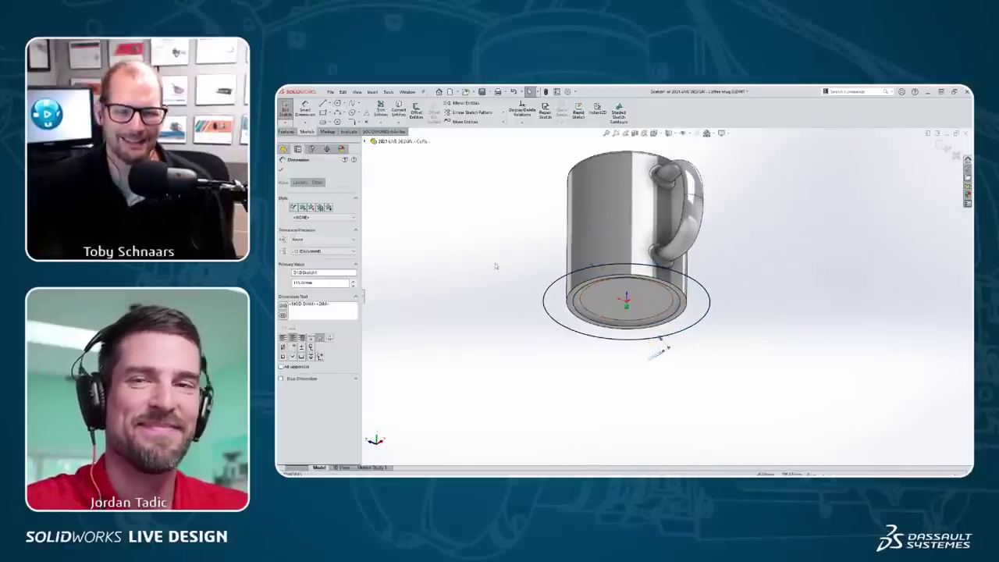
middle_click_drag(659, 348, 616, 285)
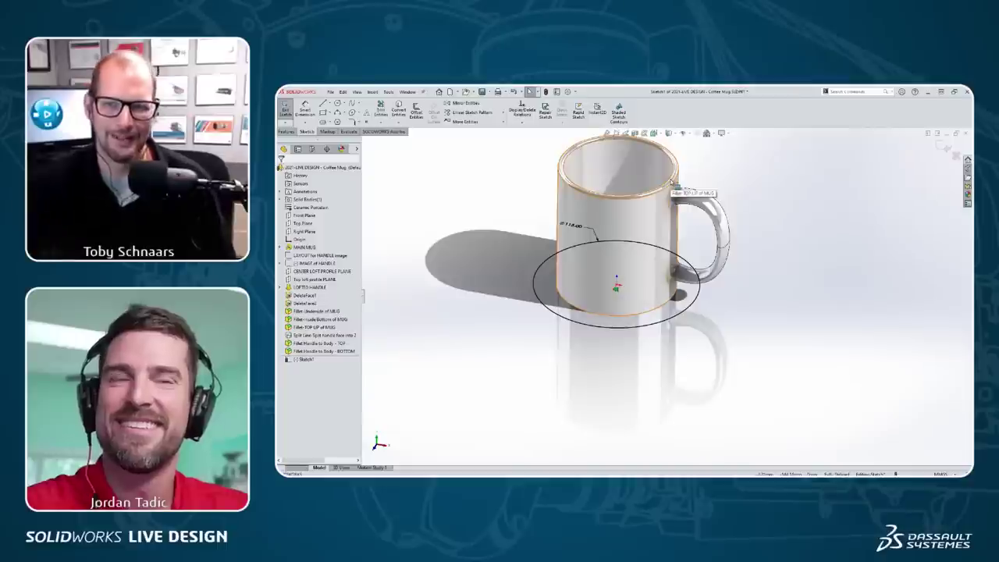
scroll(646, 239, "down", 2)
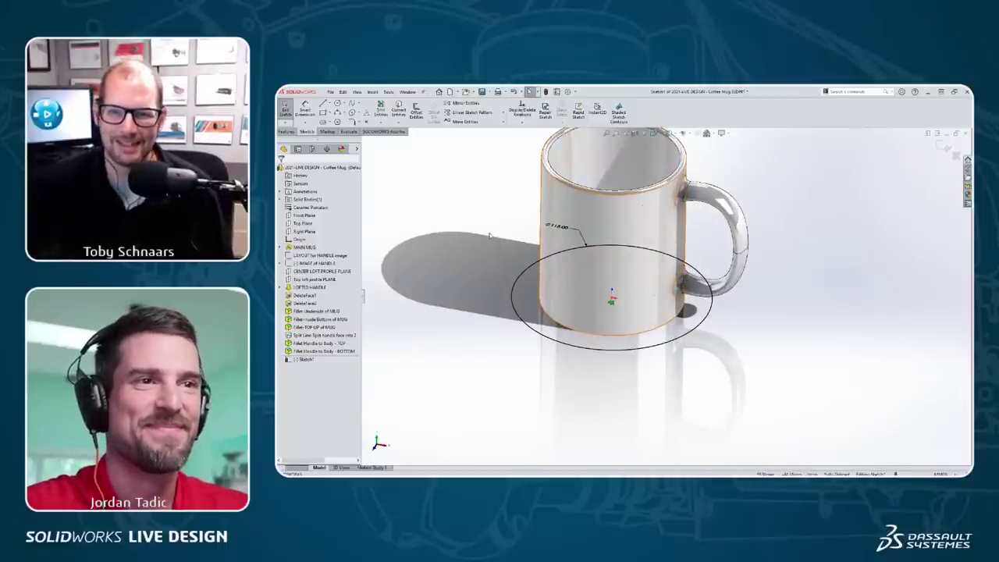
middle_click_drag(494, 221, 515, 213)
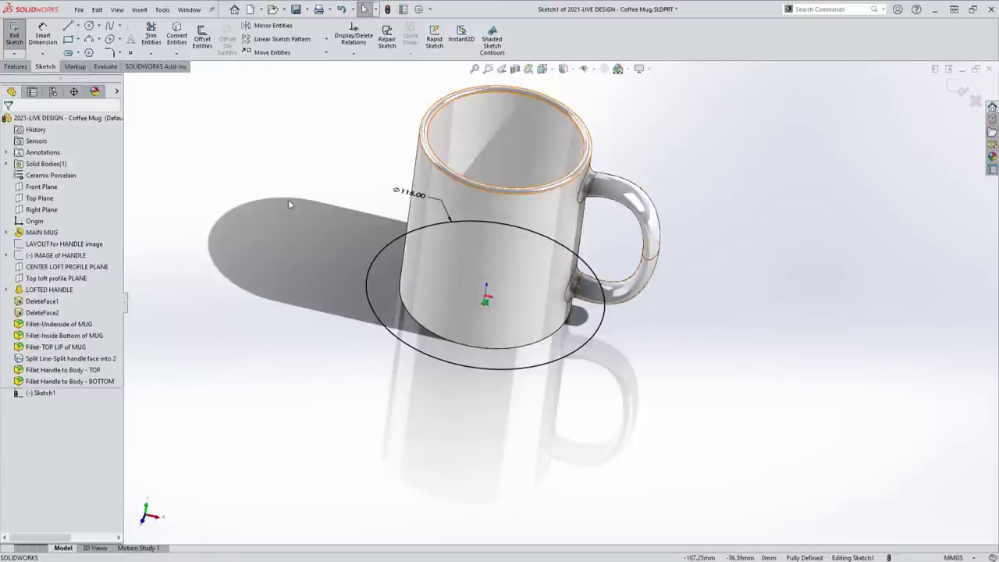
Extrude the sketched circle to a blind depth of 100 mm.
key("s")
left_click(357, 232)
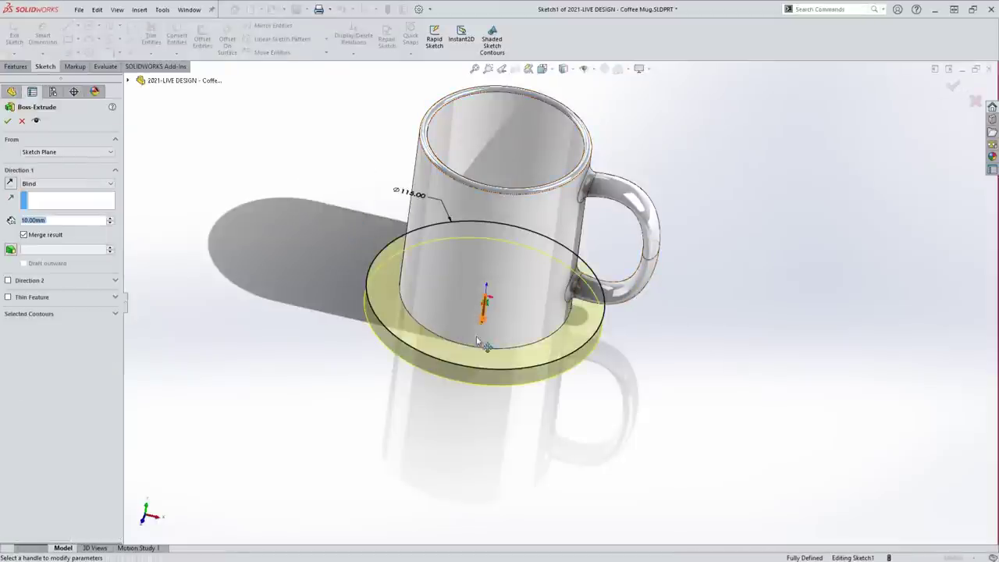
left_click_drag(477, 341, 462, 472)
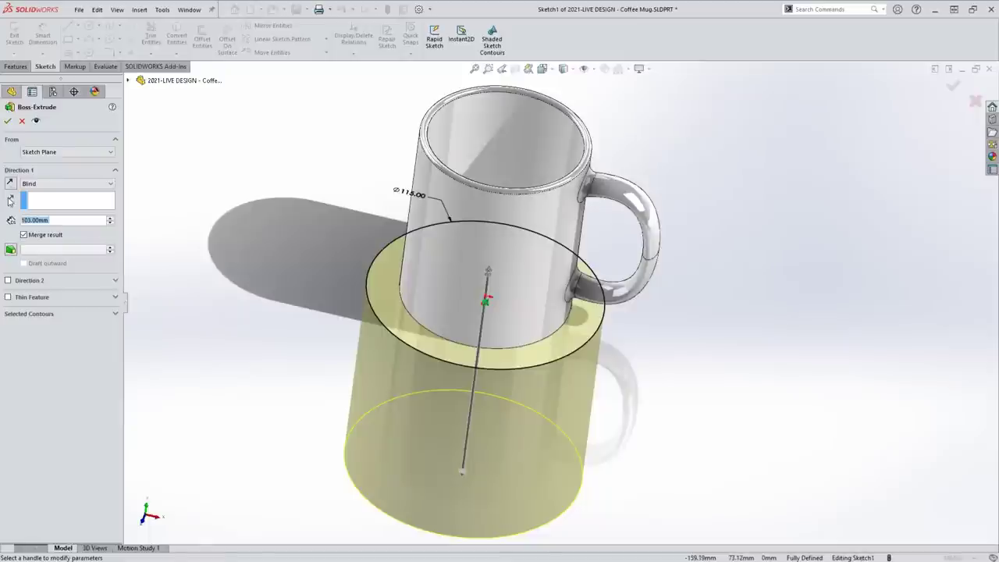
type("120")
key("Return")
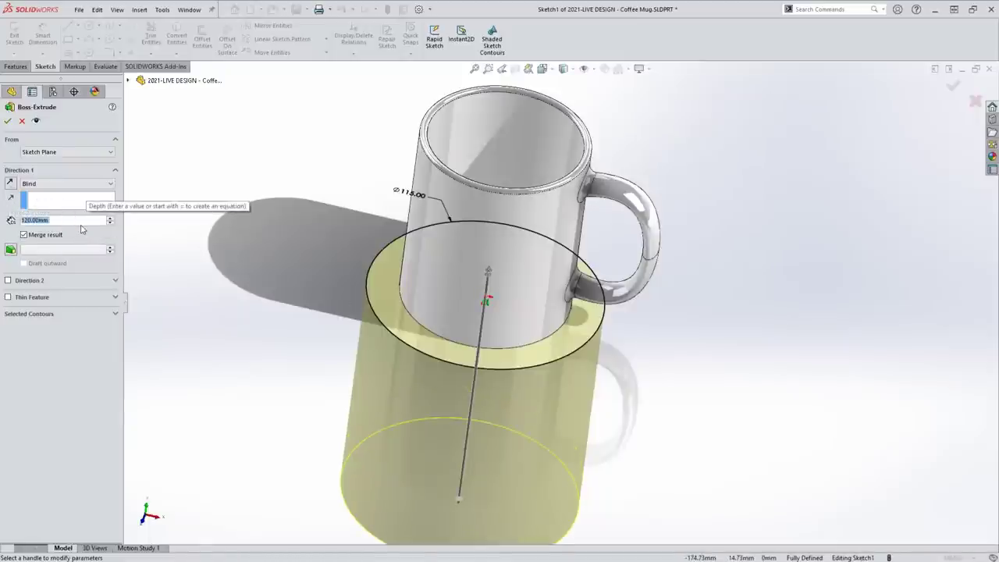
type("100")
key("Return")
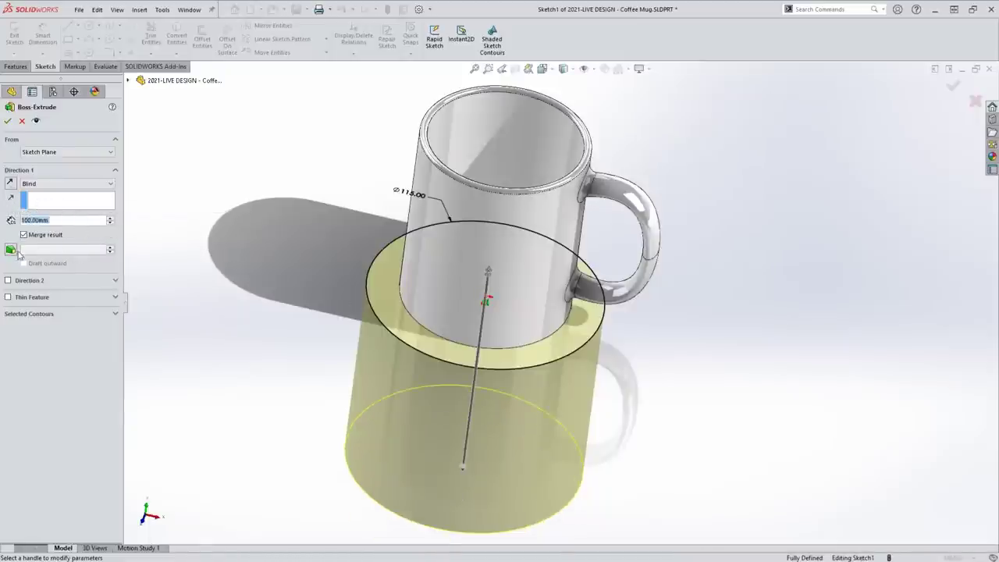
Add a 4° draft taper and accept the extrusion as a separate body.
left_click(10, 248)
left_click(111, 247)
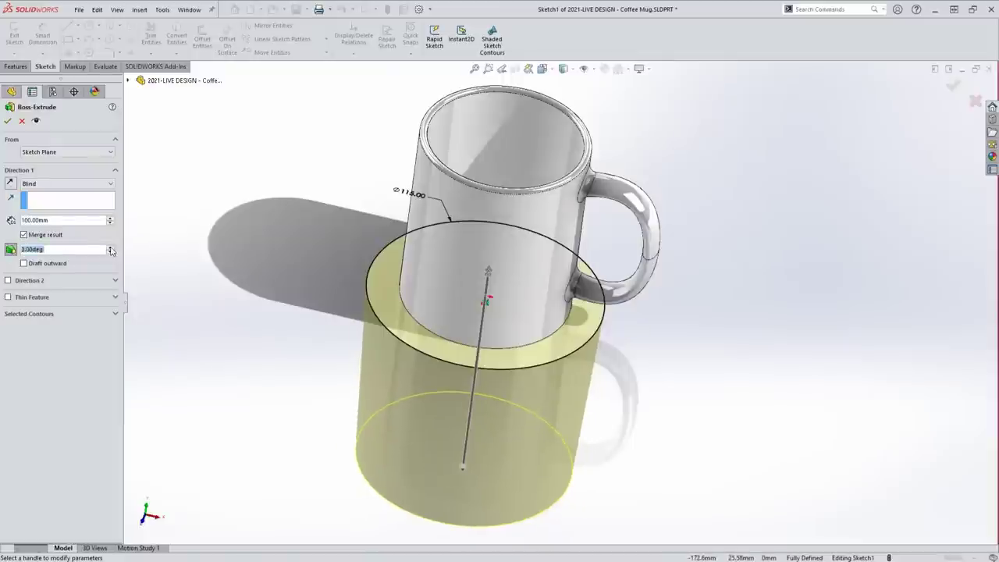
left_click(111, 247)
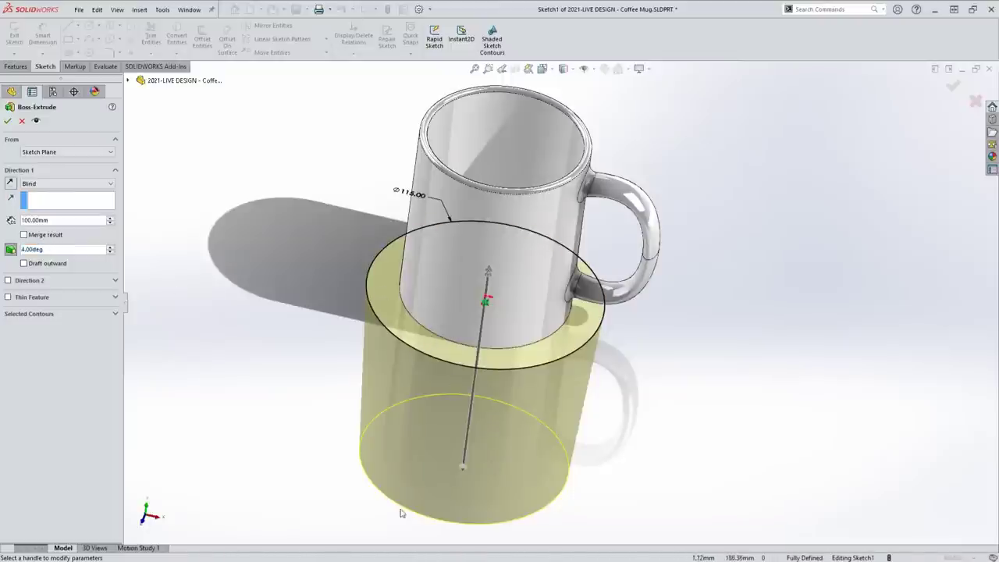
left_click(7, 121)
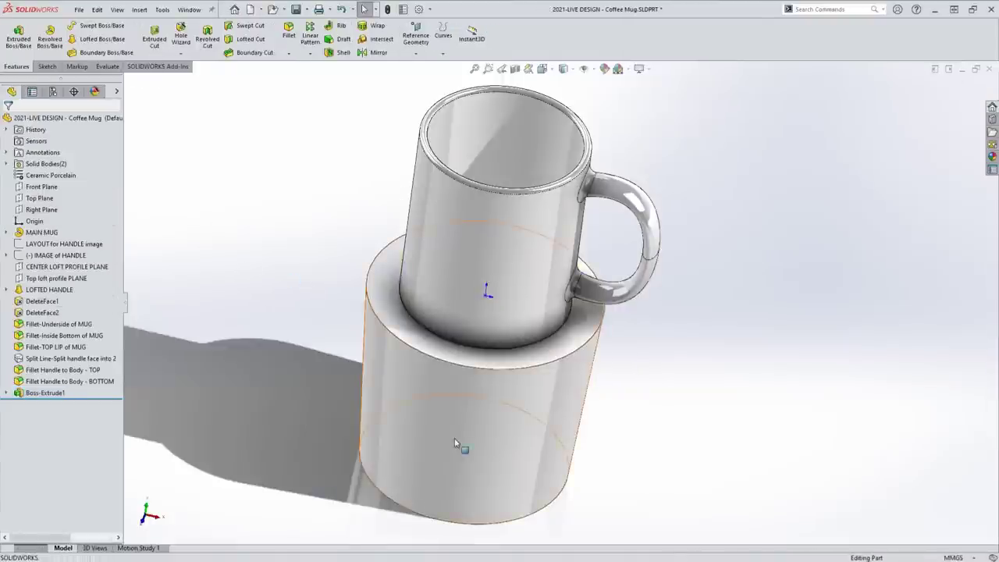
left_click(481, 247)
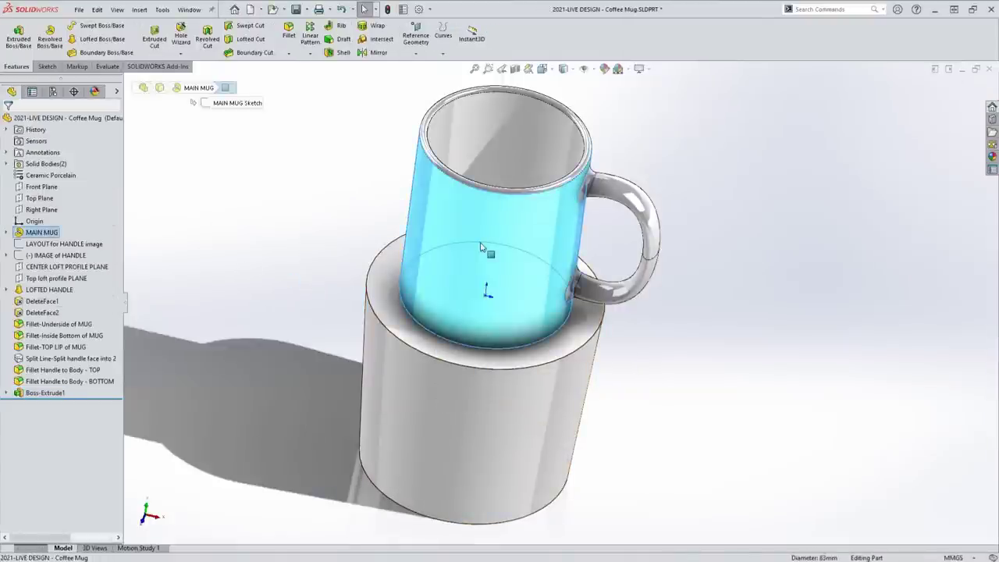
key("Tab")
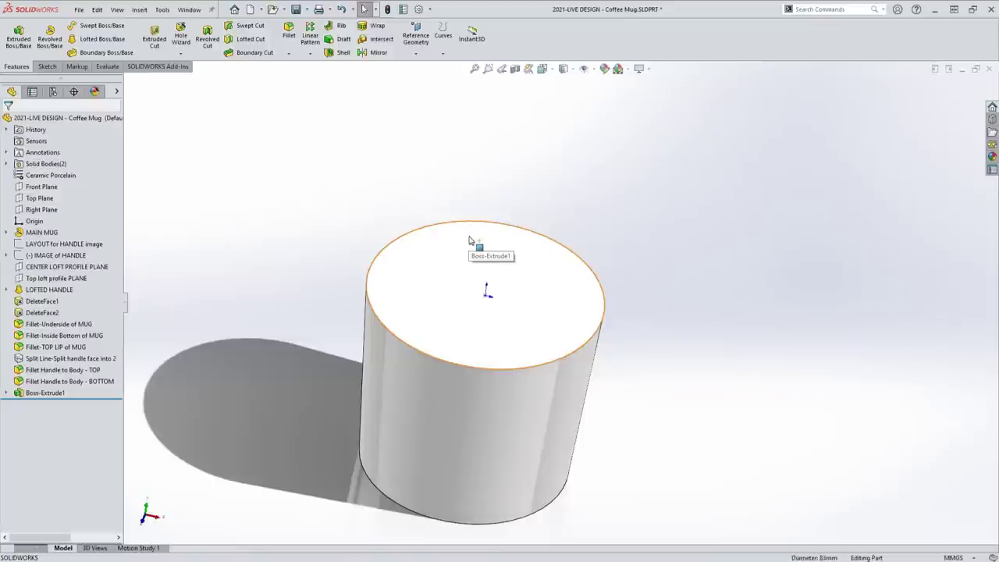
key("shift+Tab")
key("Tab")
key("shift+Tab")
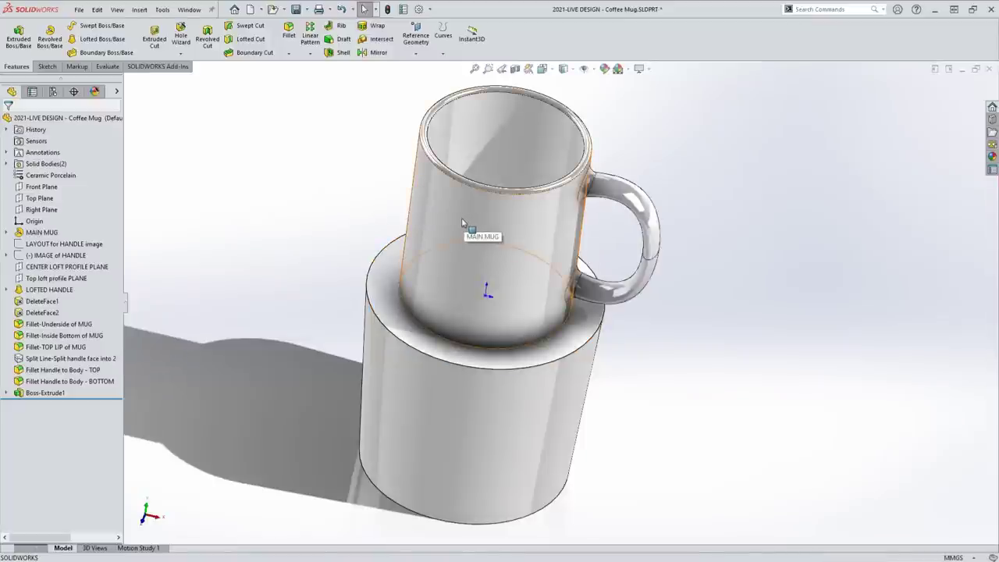
key("Tab")
key("shift+Tab")
key("Tab")
key("shift+Tab")
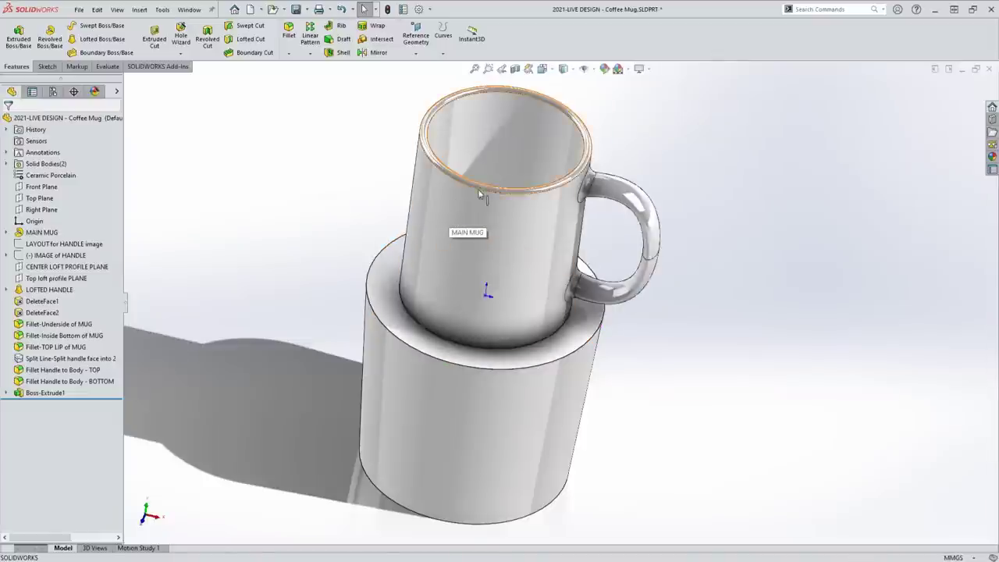
key("Tab")
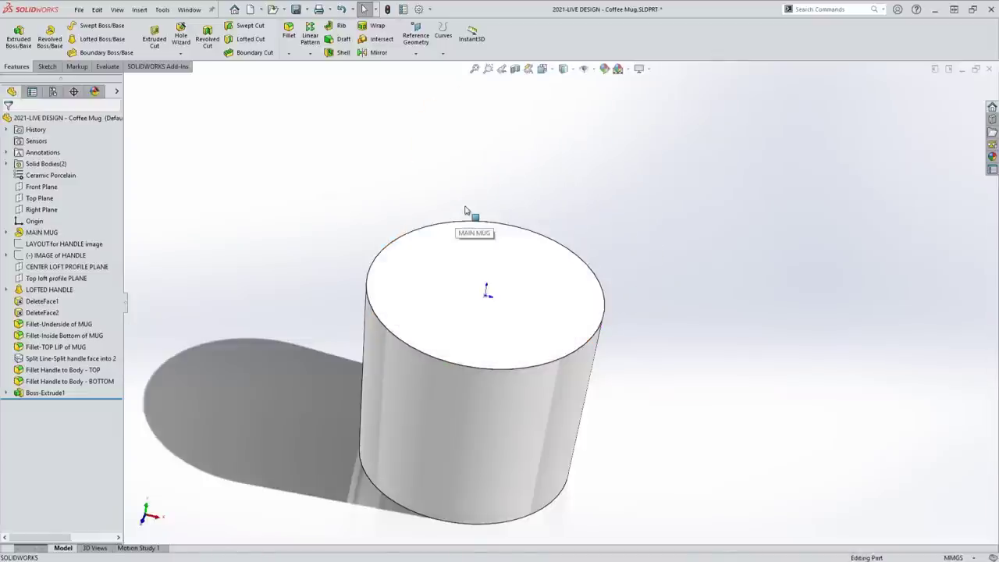
key("shift+Tab")
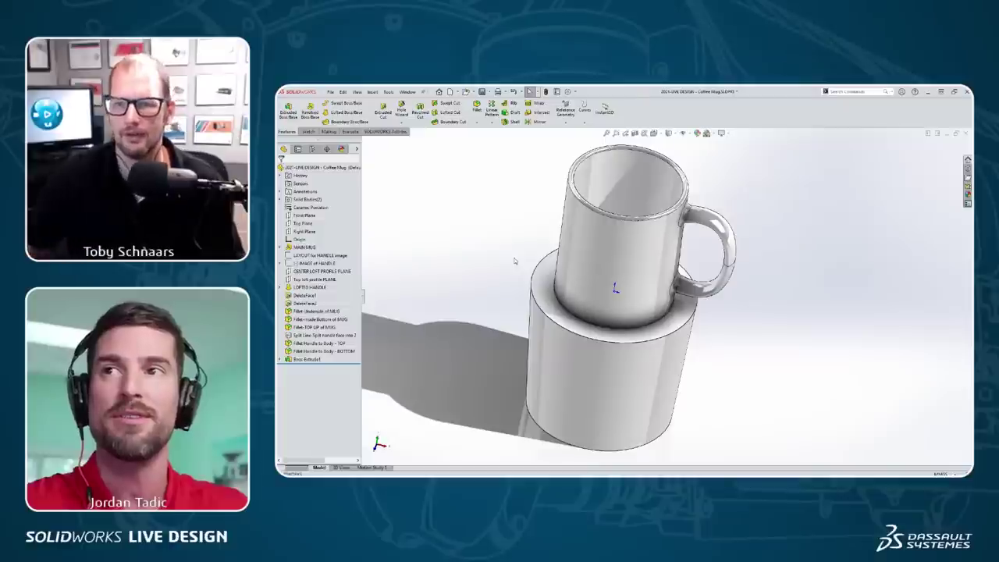
key("Tab")
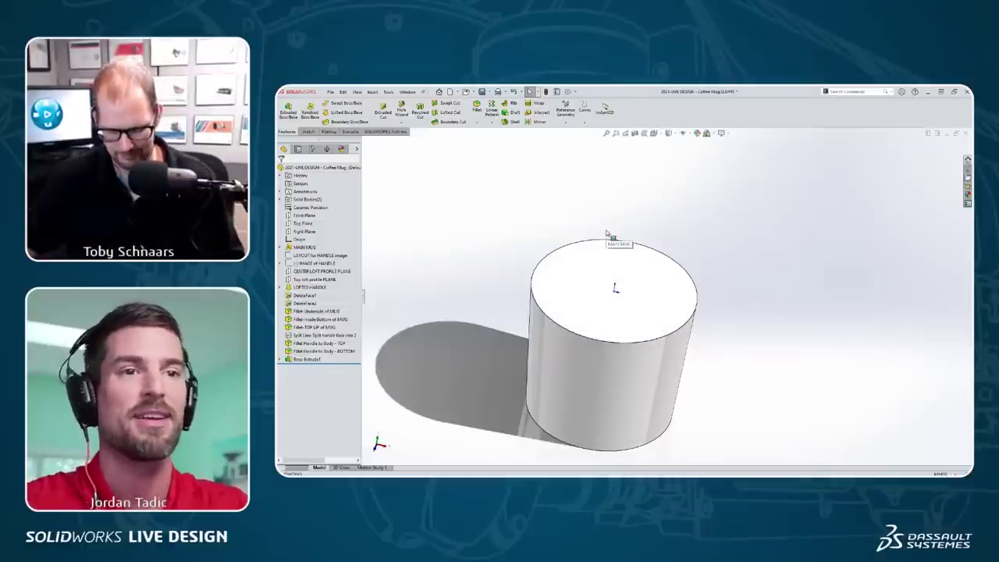
key("ctrl+shift+Tab")
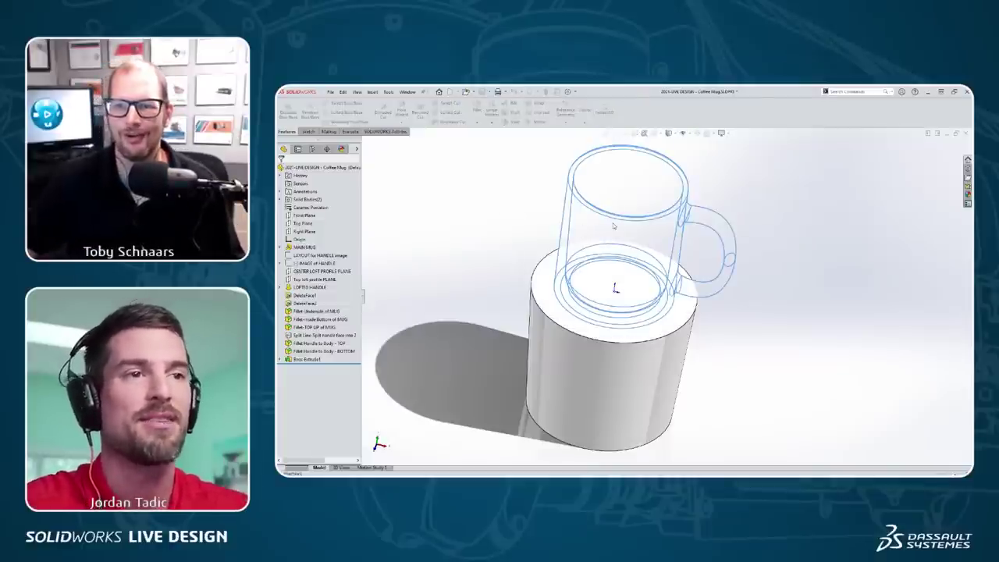
left_click(598, 226)
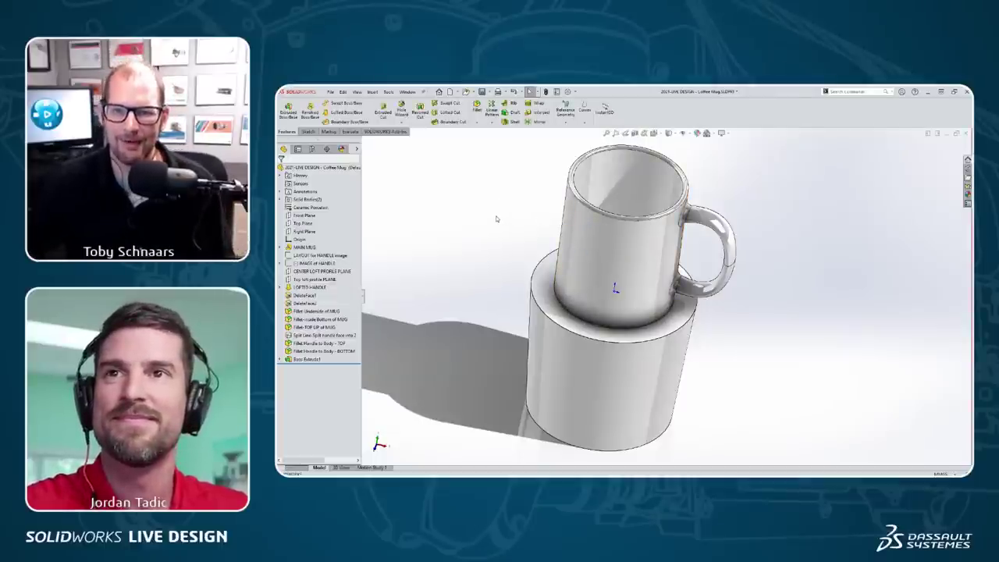
key("Tab")
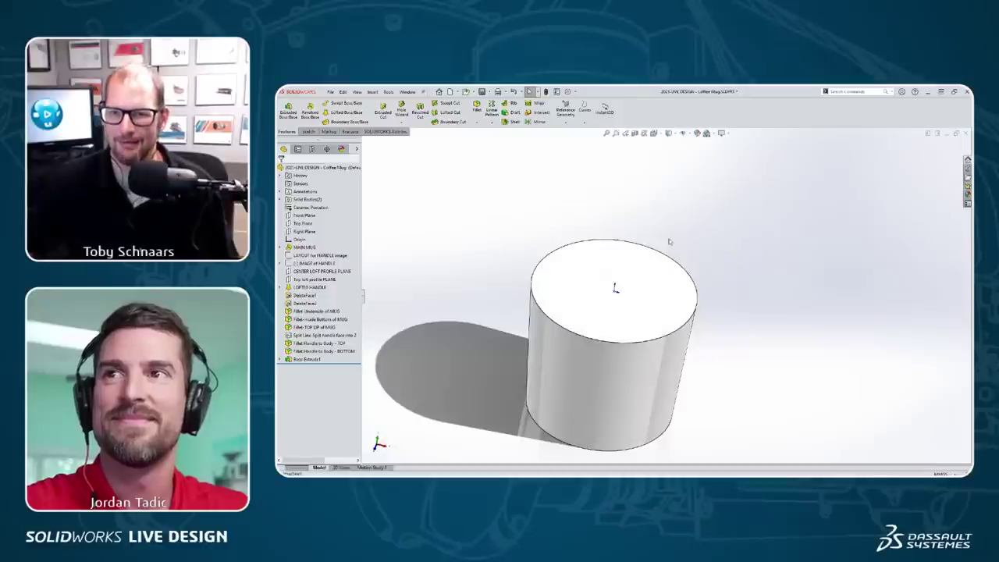
key("ctrl+shift+Tab")
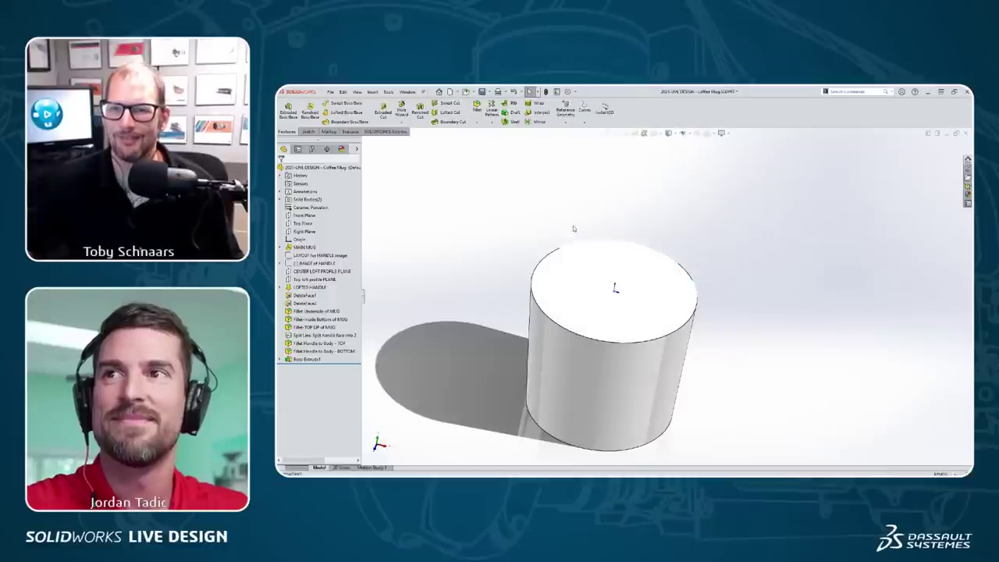
key("ctrl+shift+Tab")
left_click(573, 228)
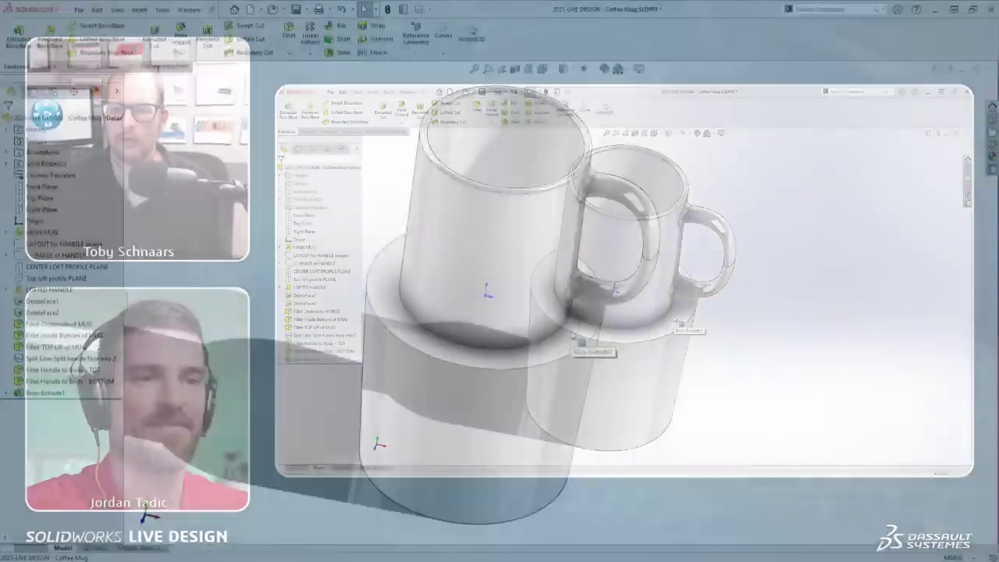
Start a sketch on the base cylinder's top face, view it normal, and draw a circle.
left_click(608, 301)
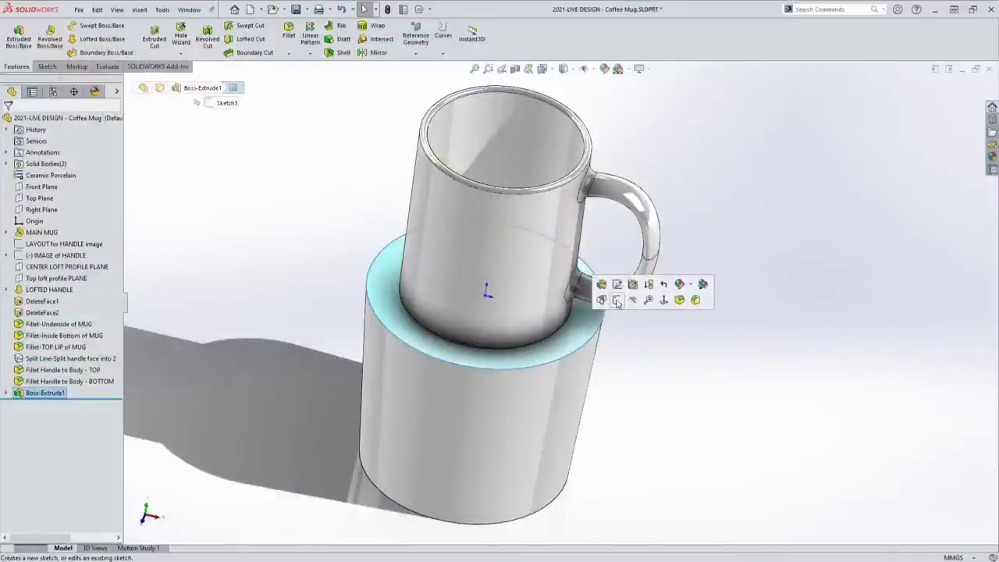
left_click(616, 302)
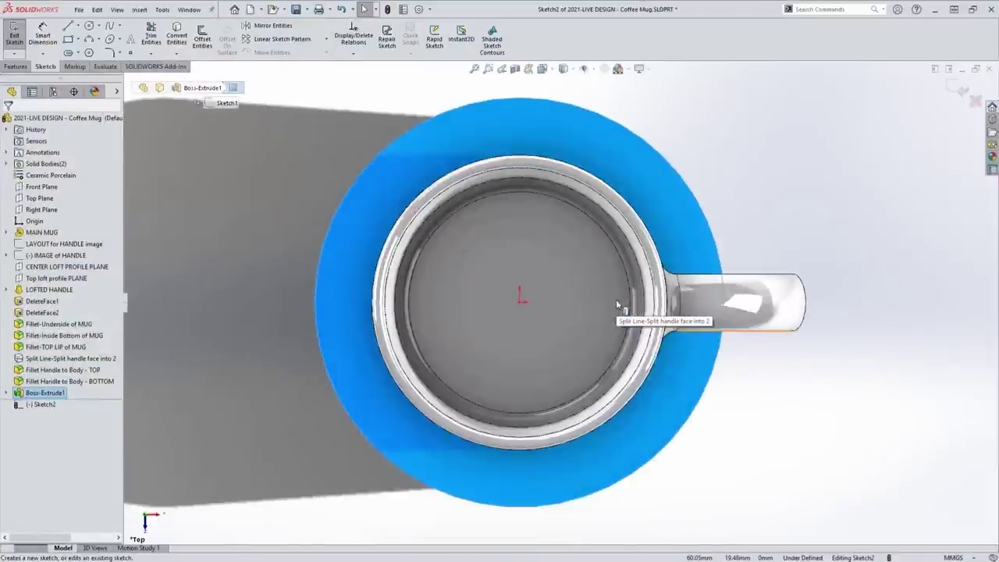
key("s")
left_click(648, 337)
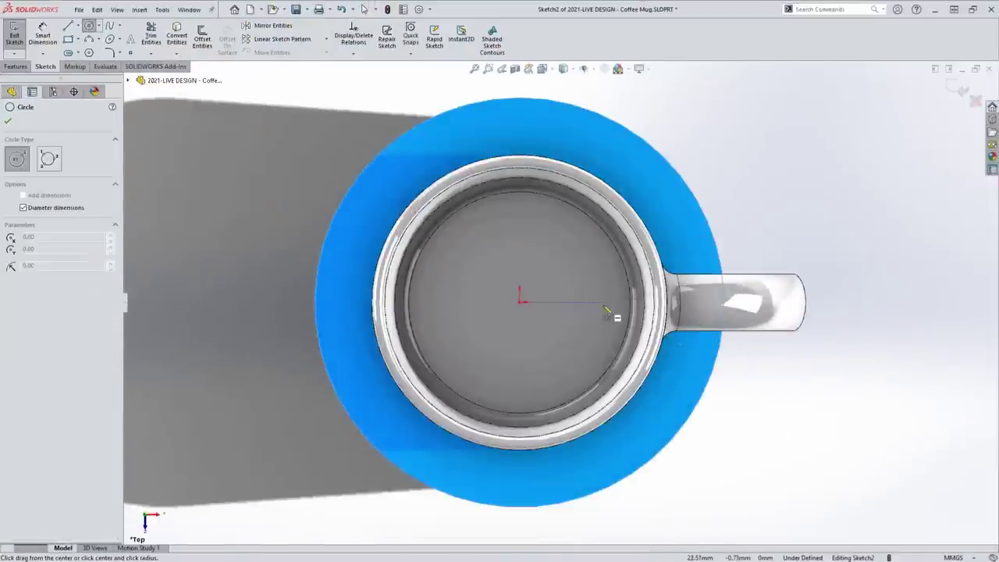
left_click(605, 302)
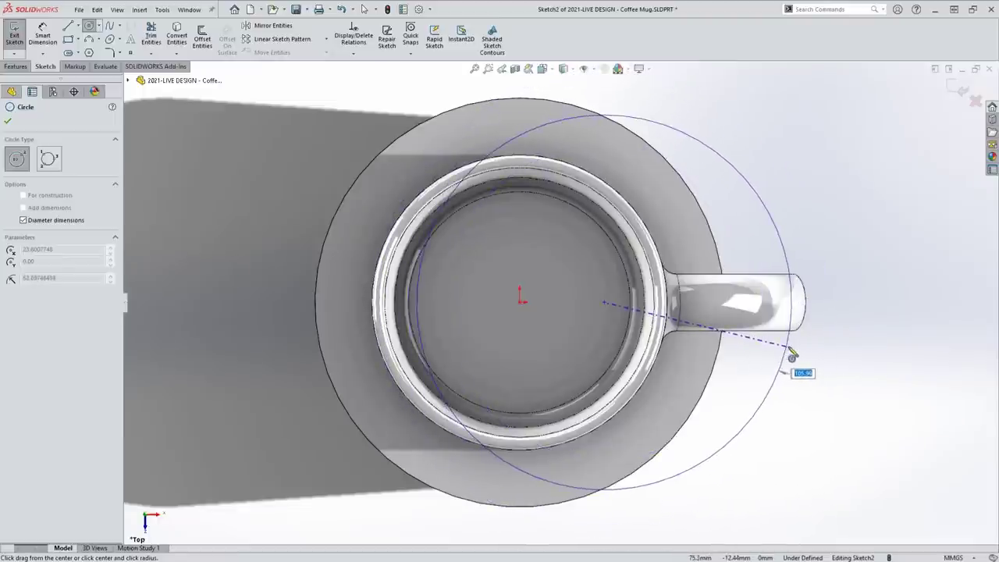
left_click(797, 356)
key("Escape")
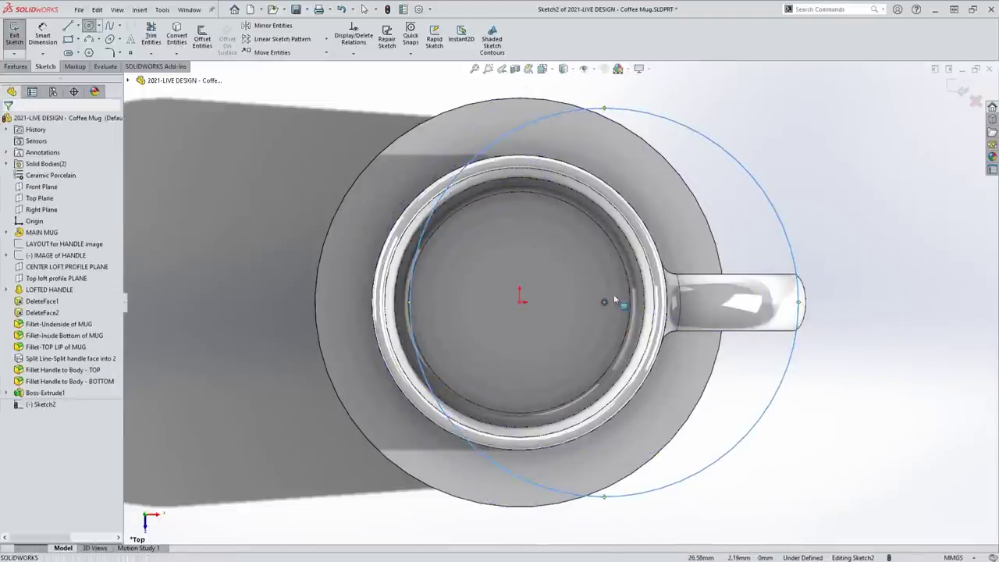
Move the circle's centre toward the origin and enlarge it to about Ø127 around the handle.
left_click(603, 303)
left_click_drag(600, 305, 575, 303)
left_click_drag(739, 415, 764, 431)
key("s")
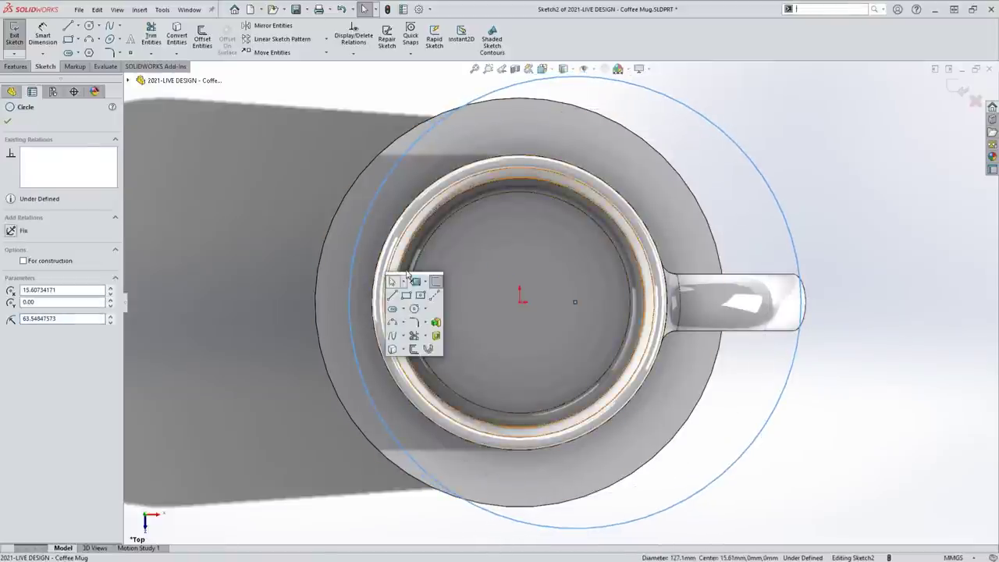
left_click(437, 323)
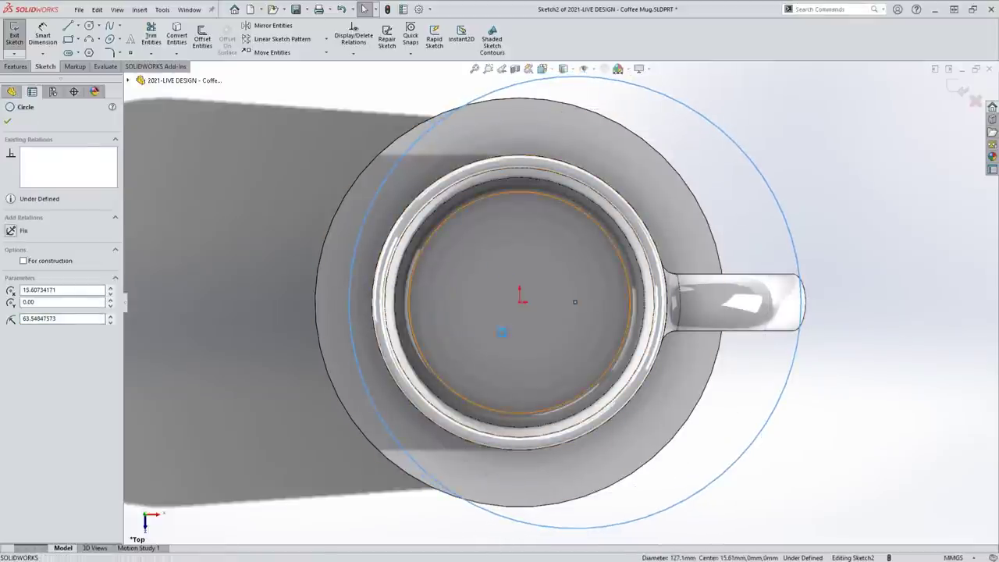
Set the Sketch2 extrusion depth to 40 mm, check the preview, and turn off Auto-select.
middle_click_drag(539, 426, 604, 186)
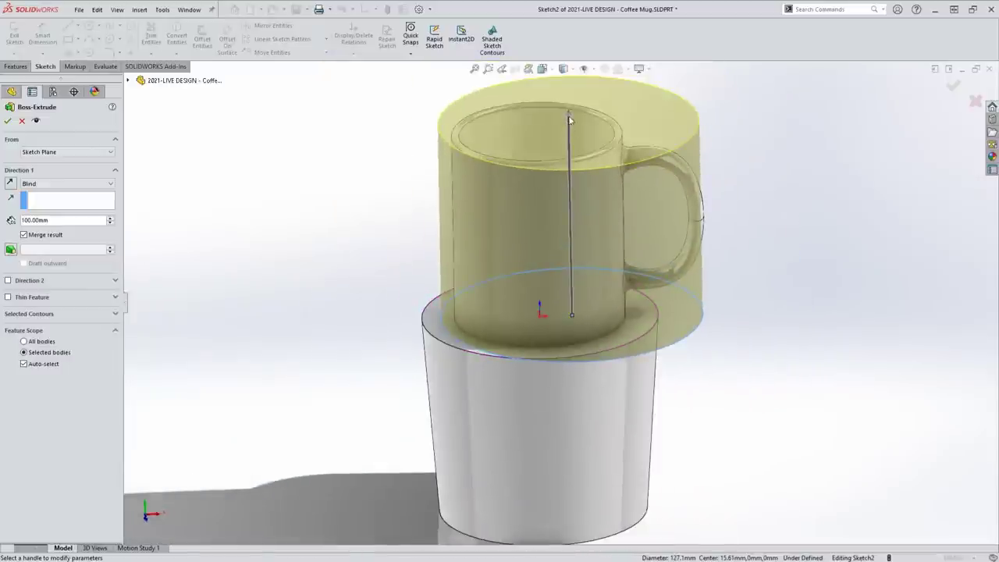
left_click_drag(570, 118, 577, 231)
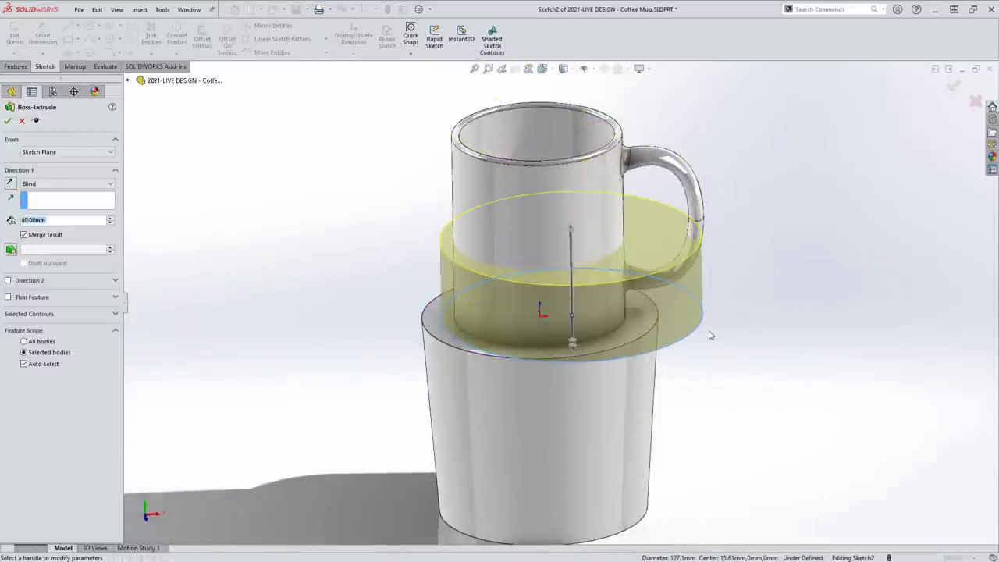
middle_click_drag(709, 335, 681, 336)
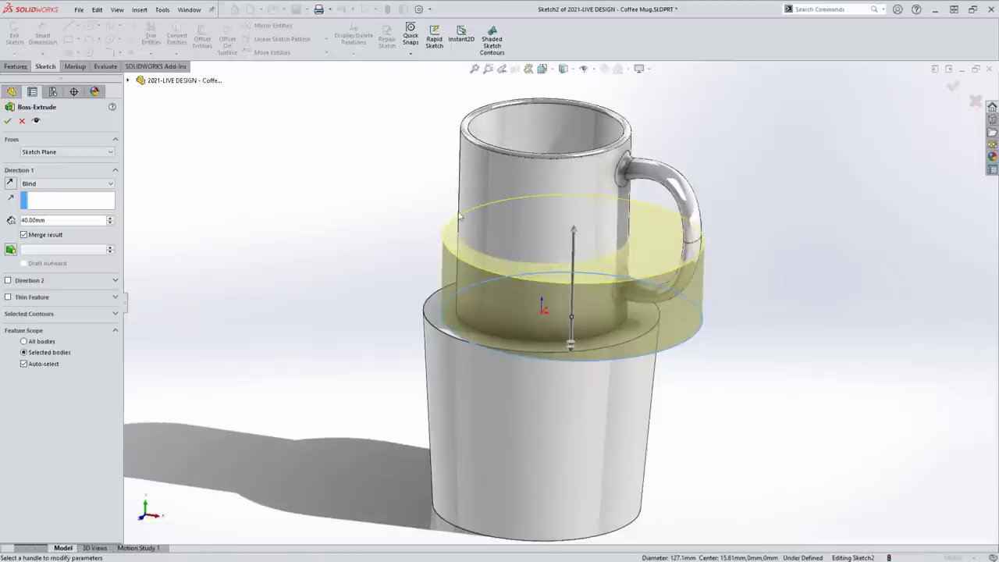
middle_click_drag(525, 255, 494, 453)
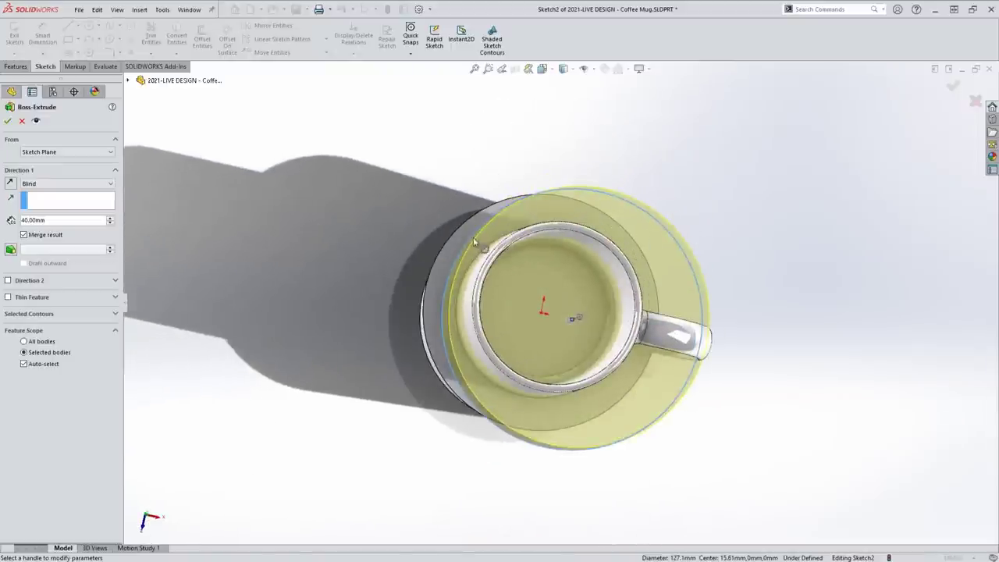
middle_click_drag(556, 392, 536, 242)
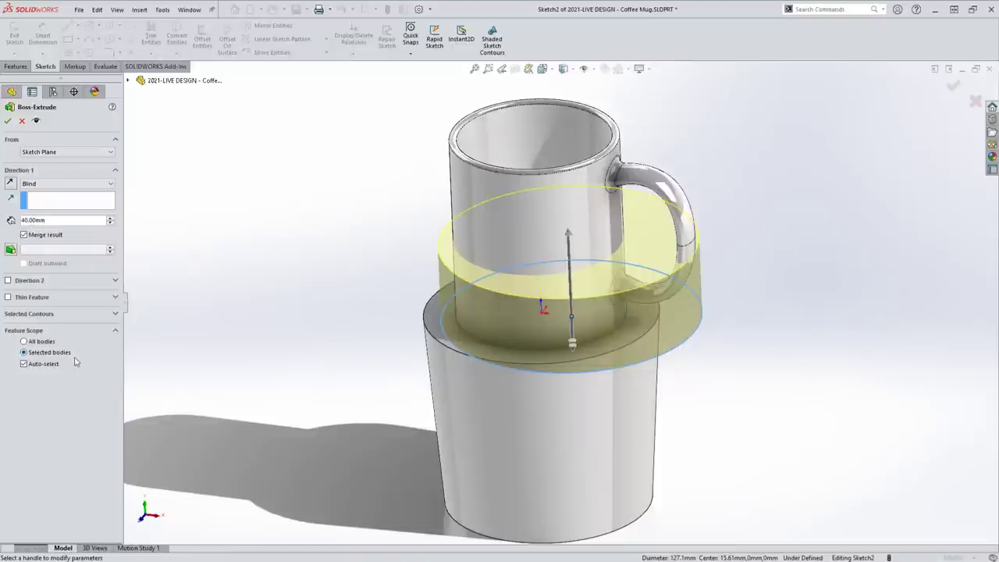
left_click(39, 367)
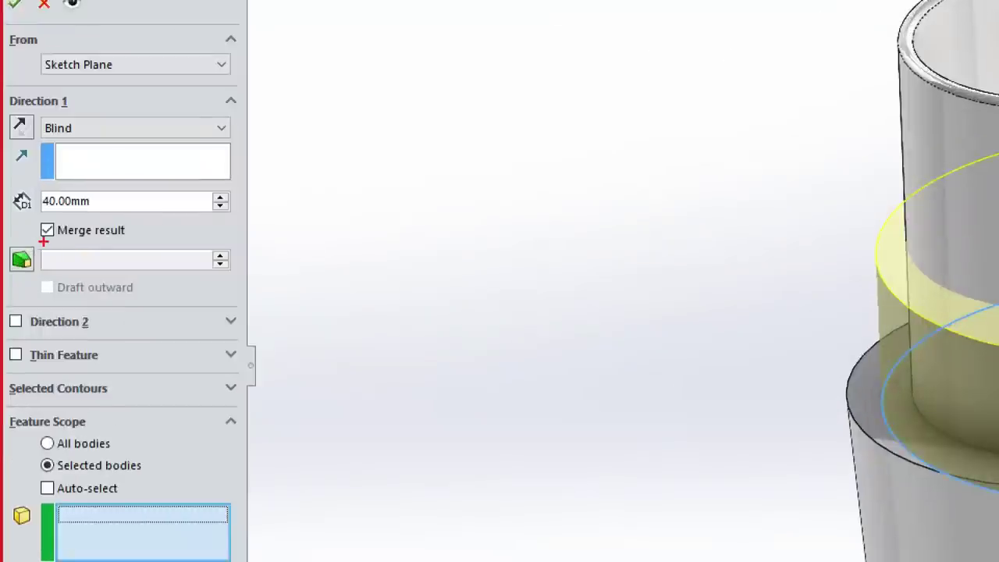
mouse_move(35, 243)
left_mouse_down()
mouse_move(143, 241)
mouse_move(146, 214)
mouse_move(50, 219)
mouse_move(37, 243)
left_mouse_up()
mouse_move(6, 412)
left_mouse_down()
mouse_move(111, 413)
mouse_move(106, 430)
mouse_move(25, 443)
mouse_move(11, 441)
mouse_move(15, 401)
left_mouse_up()
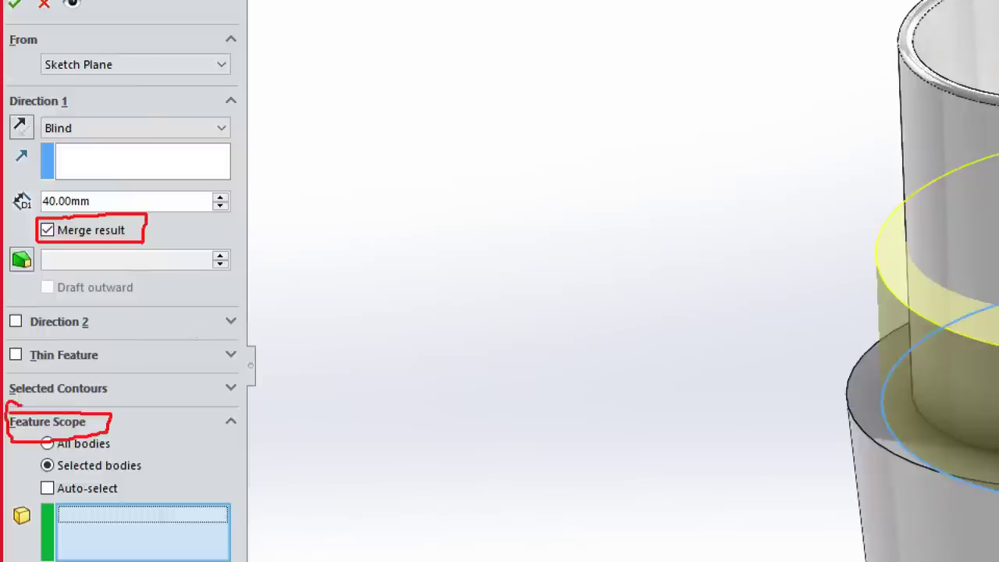
left_click_drag(872, 118, 433, 124)
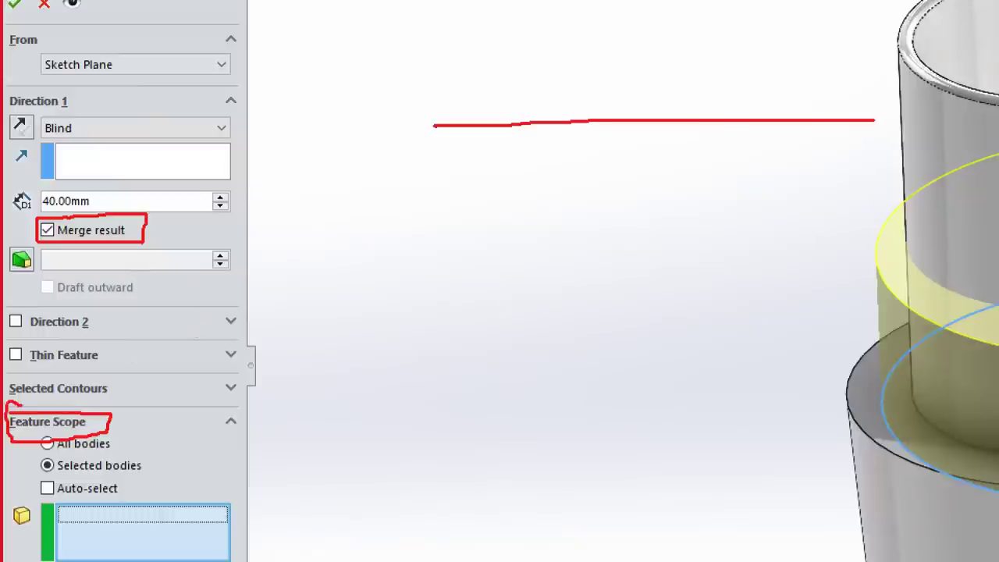
left_click_drag(873, 118, 792, 98)
left_click_drag(872, 119, 841, 148)
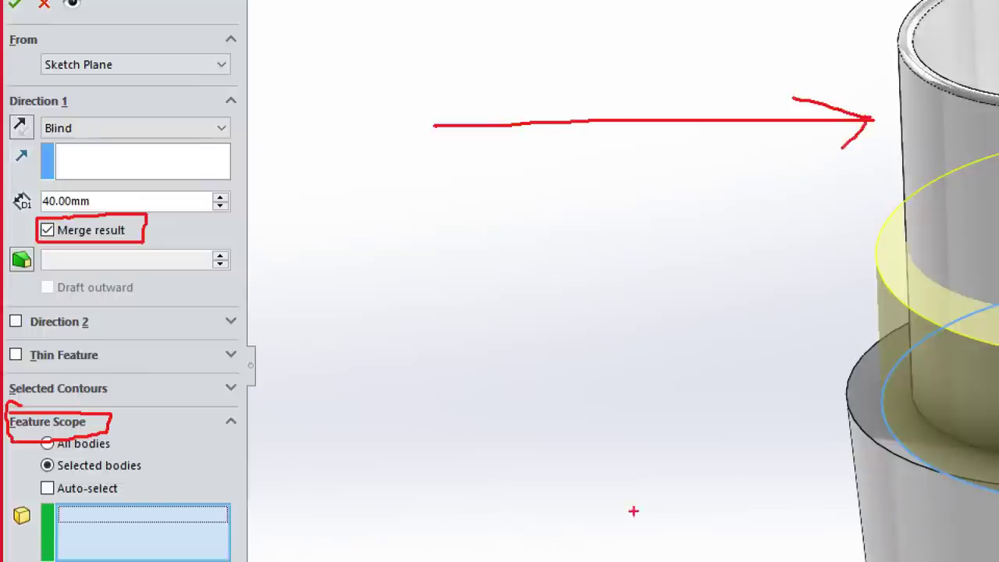
mouse_move(512, 424)
left_mouse_down()
mouse_move(770, 528)
mouse_move(863, 526)
mouse_move(867, 541)
mouse_move(801, 559)
left_mouse_up()
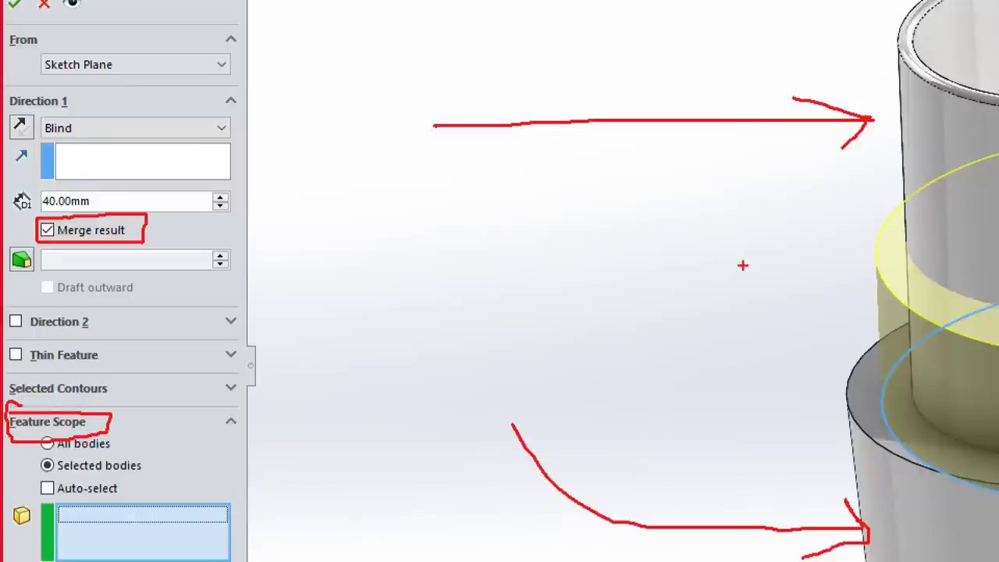
mouse_move(598, 218)
left_mouse_down()
mouse_move(811, 301)
mouse_move(849, 294)
mouse_move(863, 312)
left_mouse_up()
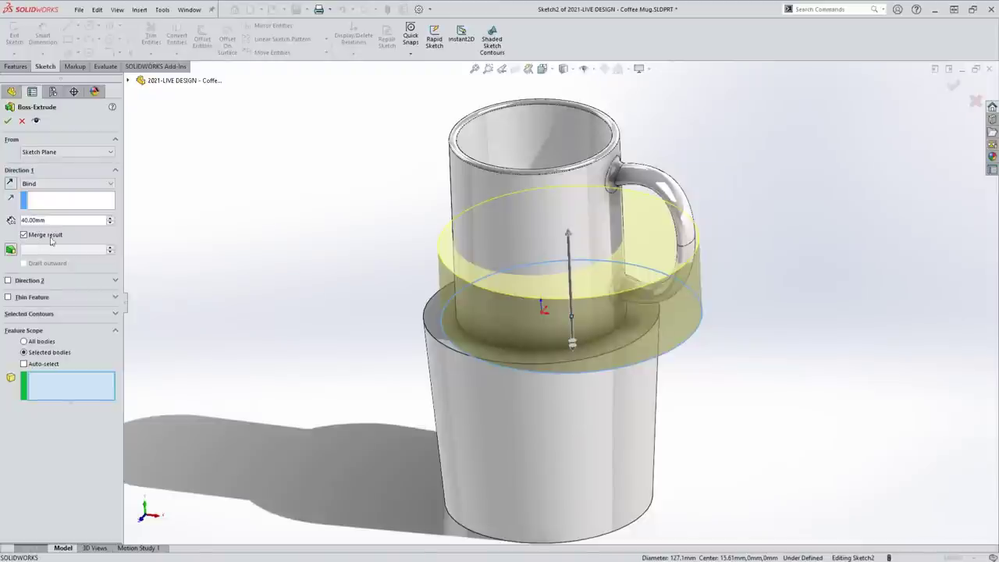
Limit the 40 mm extrusion's scope to the Boss-Extrude1 body only and accept it.
left_click(485, 399)
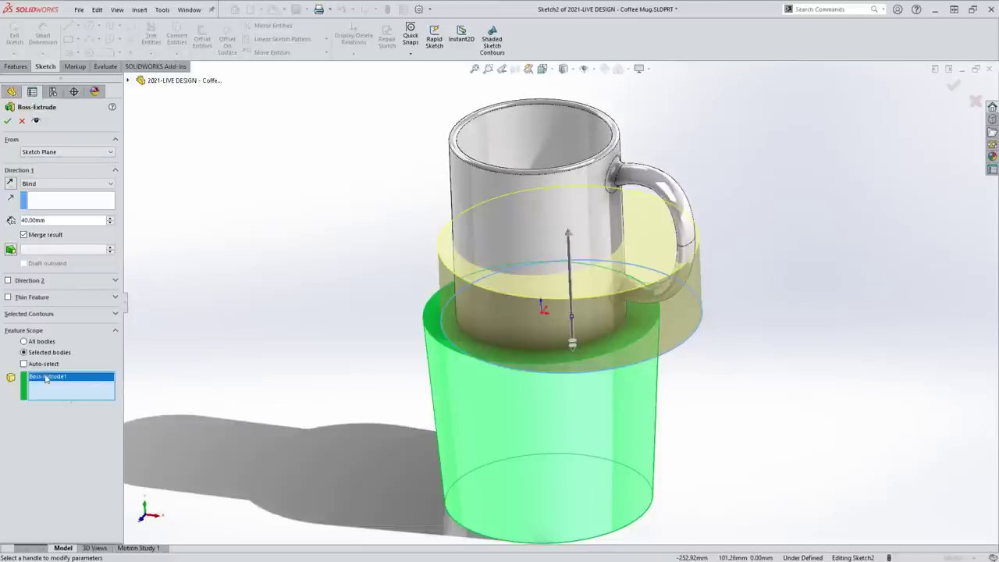
left_click(24, 341)
left_click(45, 353)
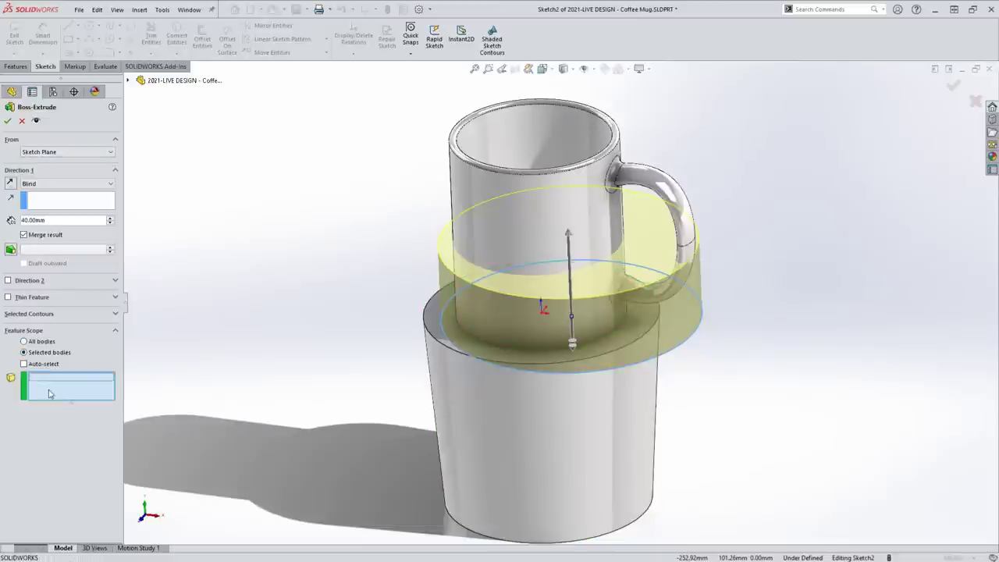
left_click(464, 413)
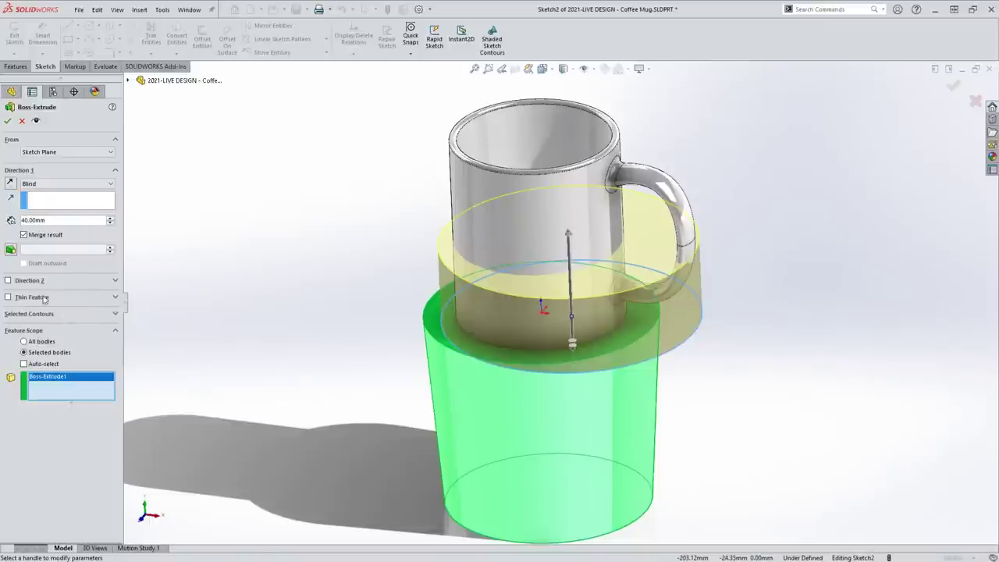
left_click(8, 122)
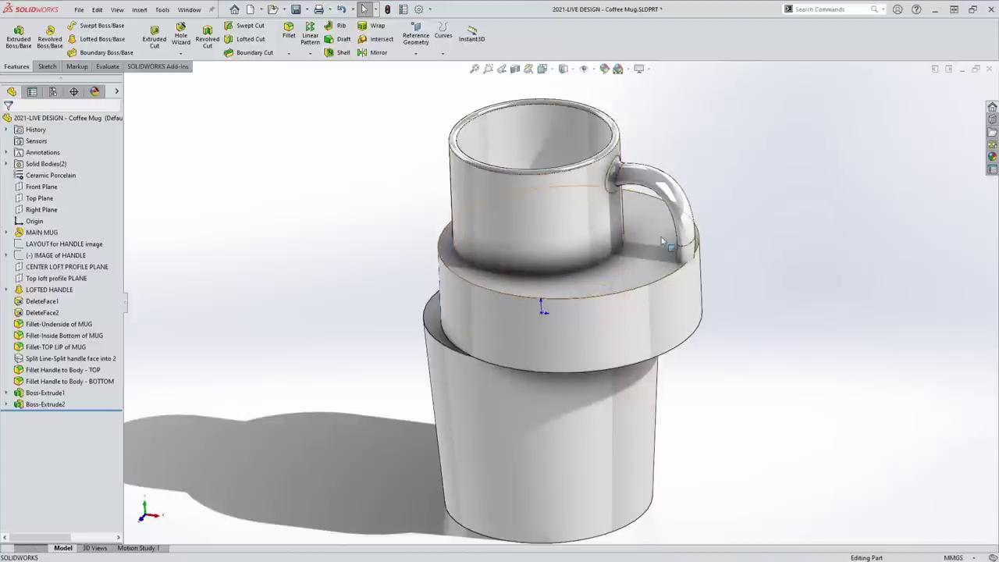
Hide the disc and base bodies and orbit to see the mug's underside.
left_click(588, 329)
key("Tab")
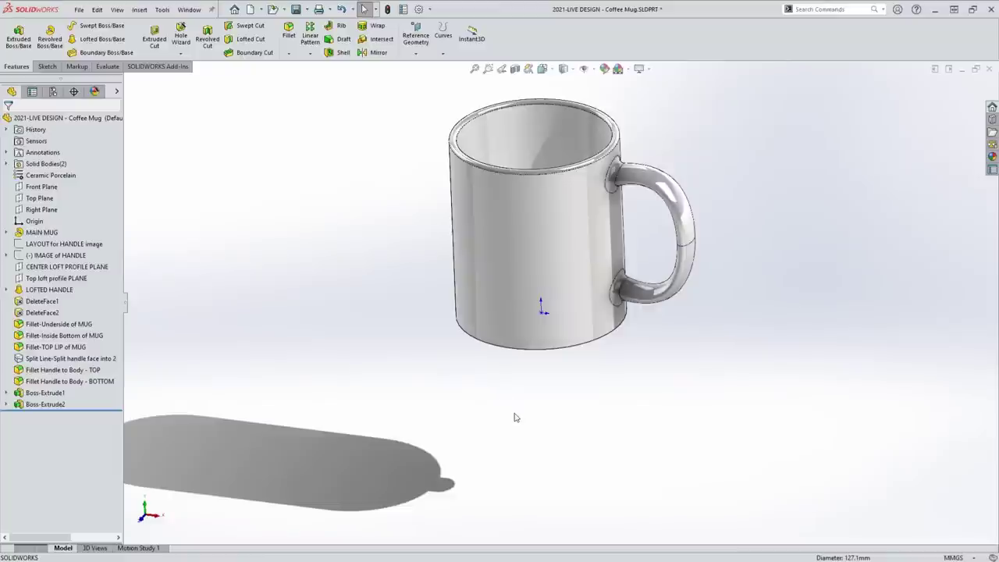
middle_click_drag(514, 418, 591, 338)
scroll(620, 330, "down", 5)
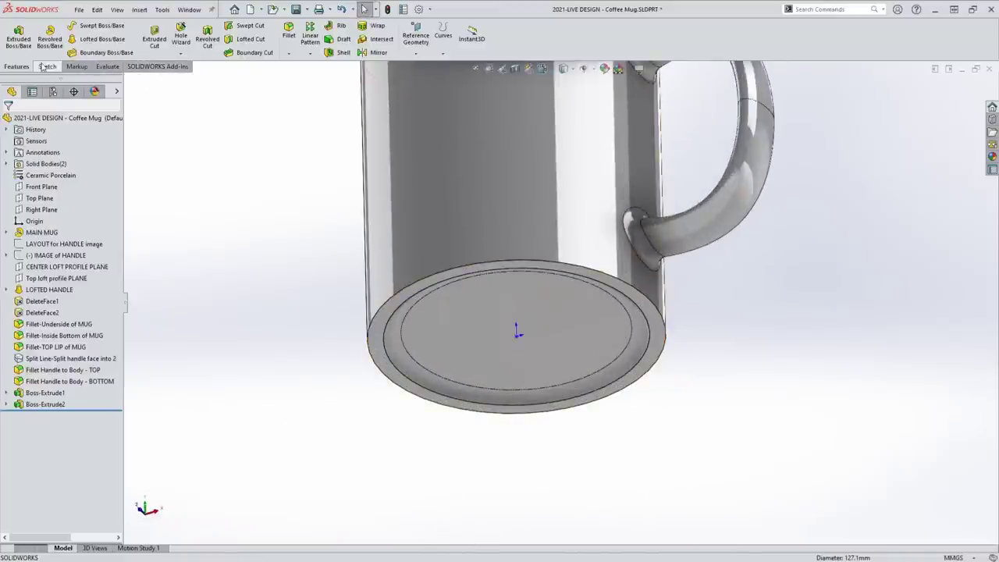
Add the Surfaces tab to the CommandManager and switch to it.
right_click(102, 69)
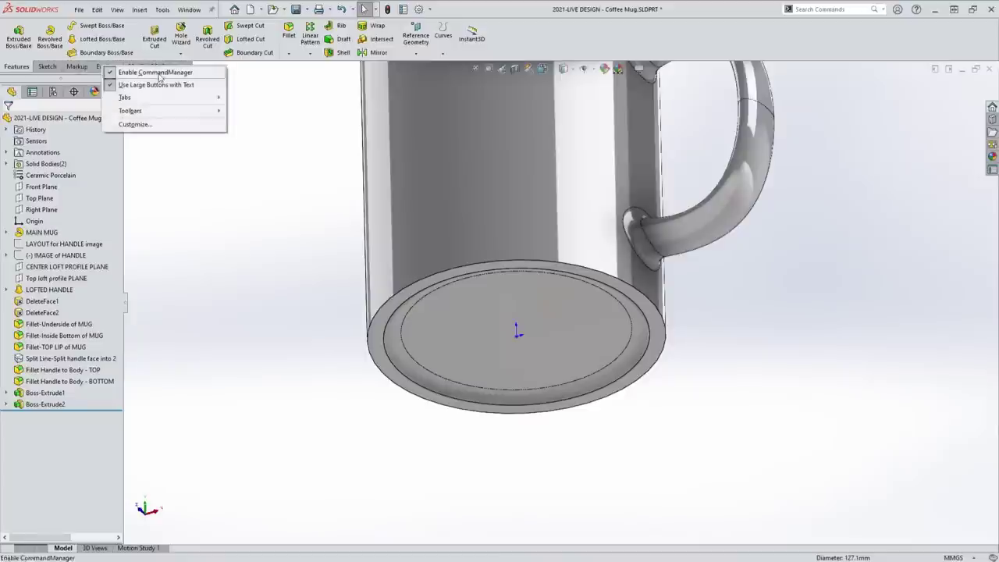
mouse_move(170, 99)
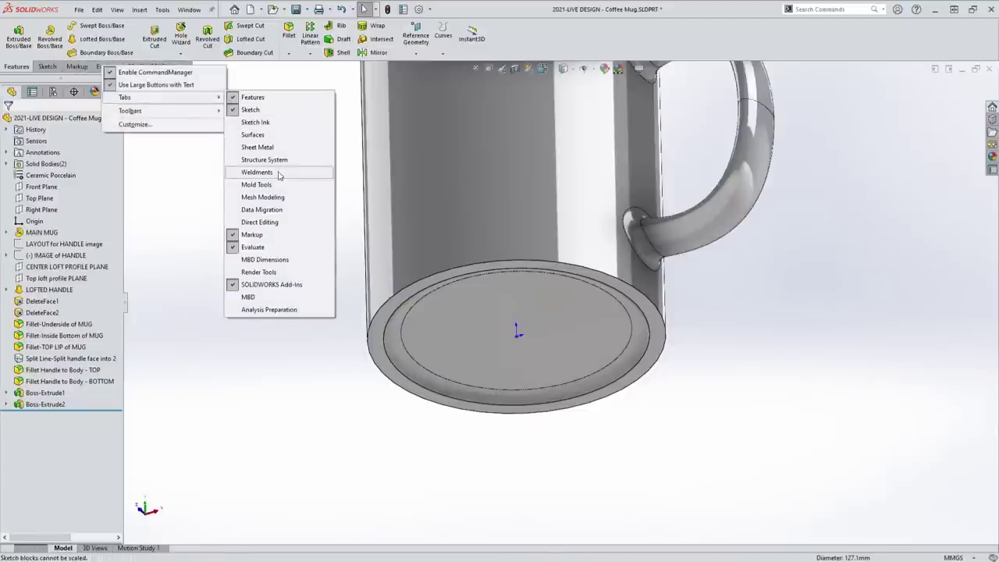
left_click(261, 135)
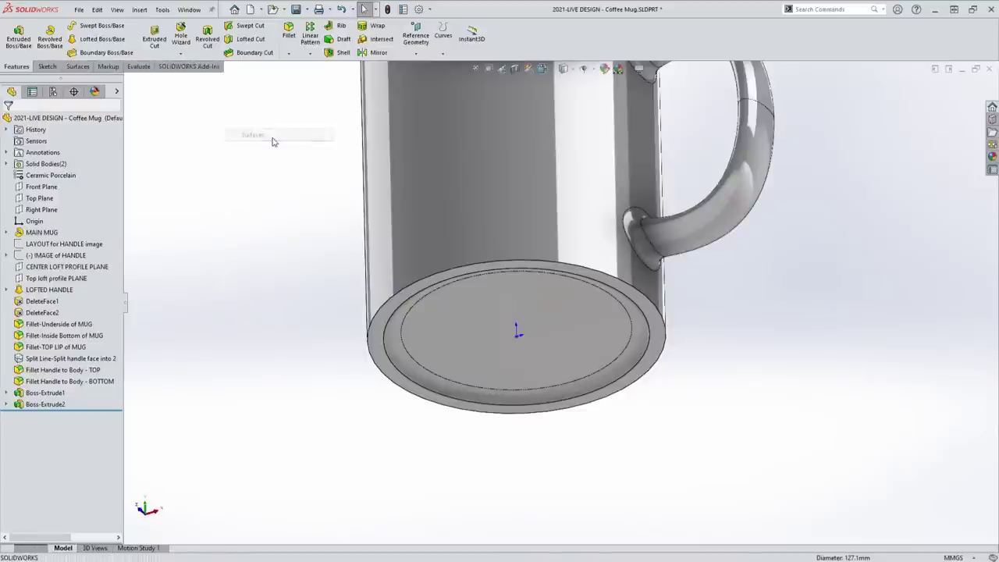
left_click(78, 66)
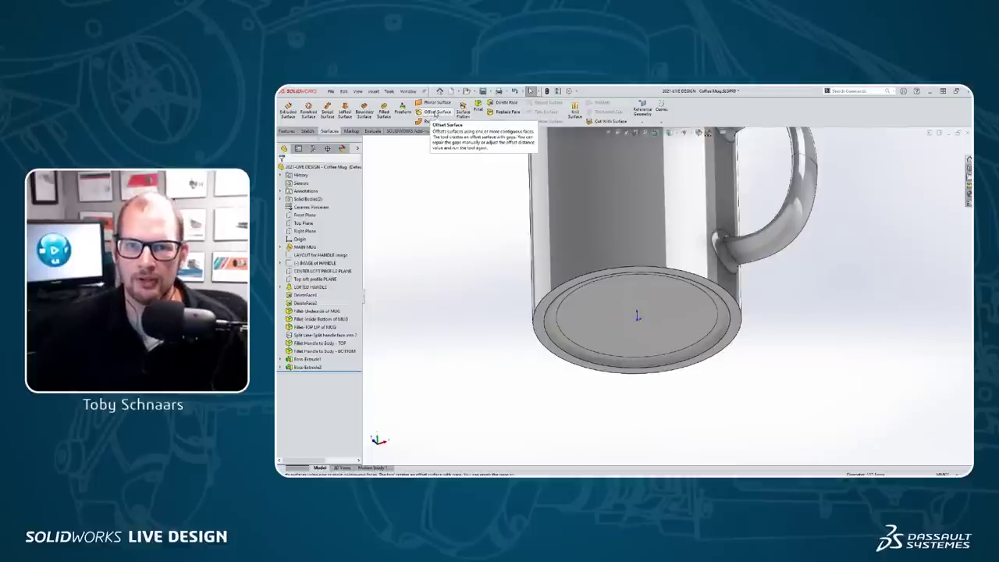
Start an Offset Surface on the two handle faces and mug wall at 1.00 mm.
left_click(435, 113)
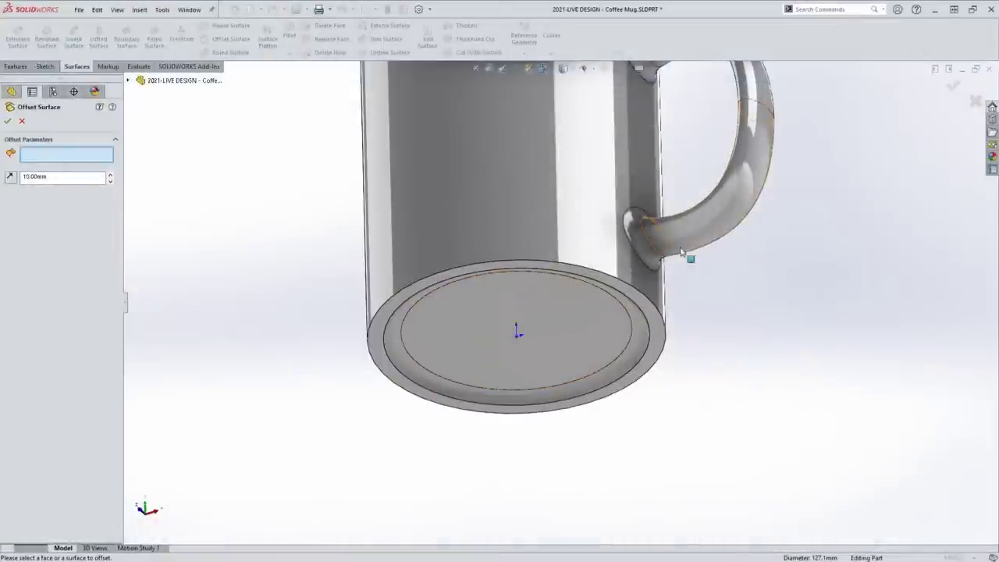
left_click(709, 226)
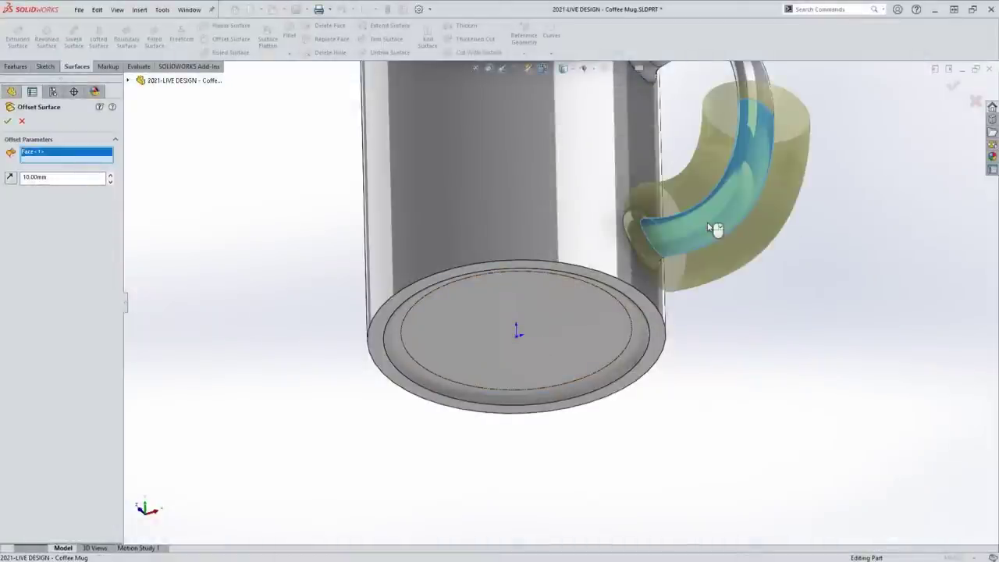
left_click(643, 245)
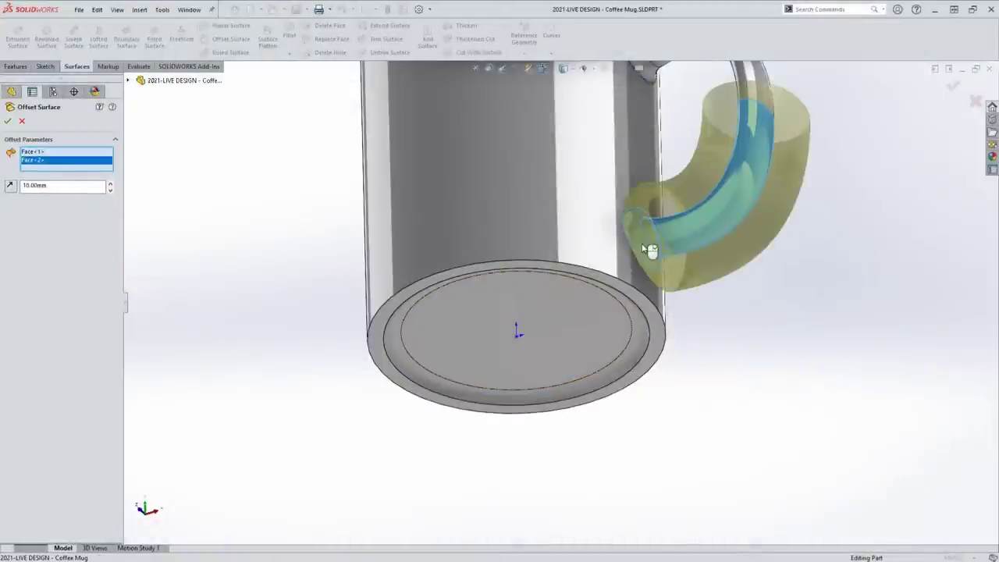
left_click(617, 255)
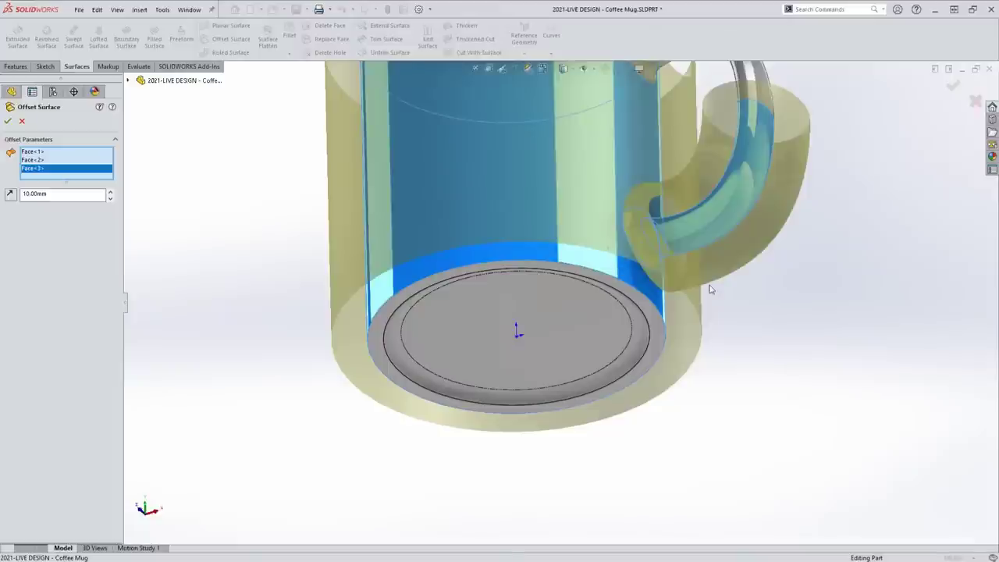
middle_click_drag(708, 250, 679, 271)
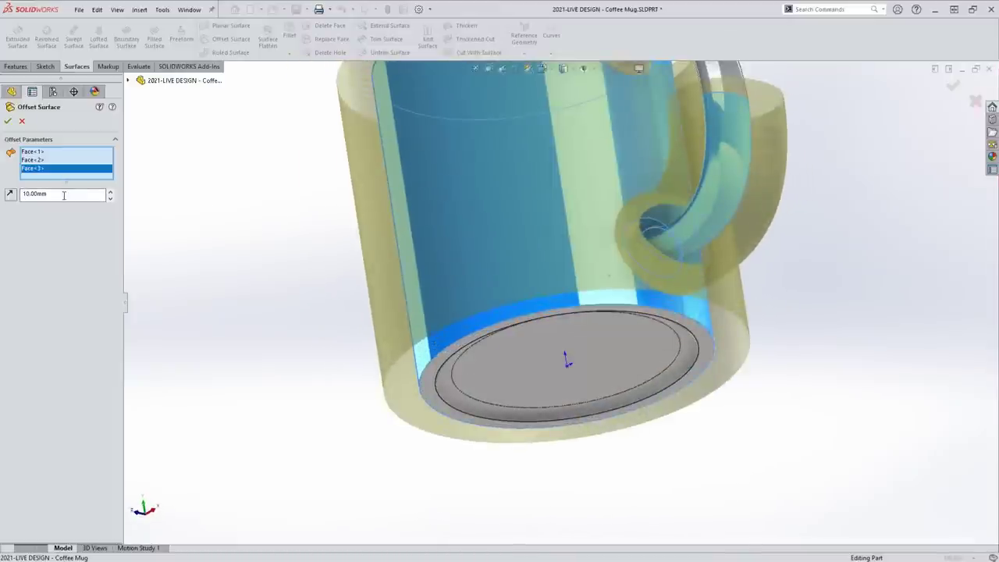
left_click_drag(64, 195, 16, 207)
type("1")
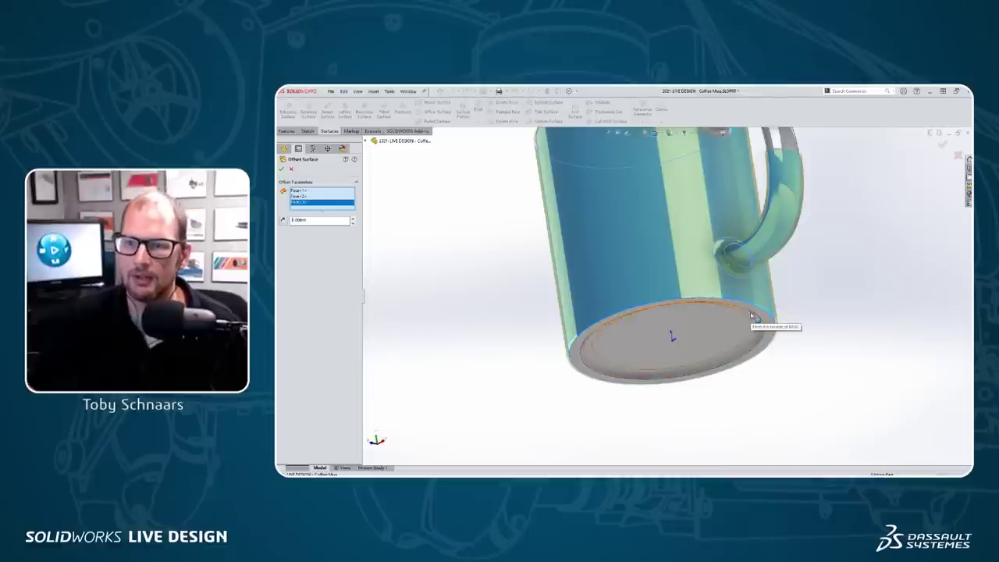
Add the two bottom rim faces and the mug's bottom face to the offset.
scroll(750, 316, "down", 3)
scroll(750, 315, "down", 2)
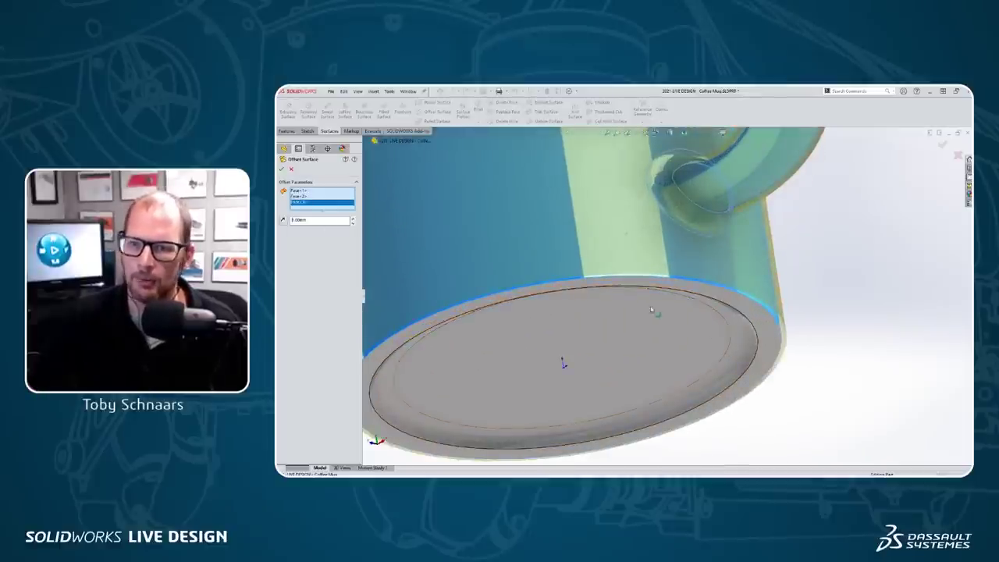
left_click(752, 322)
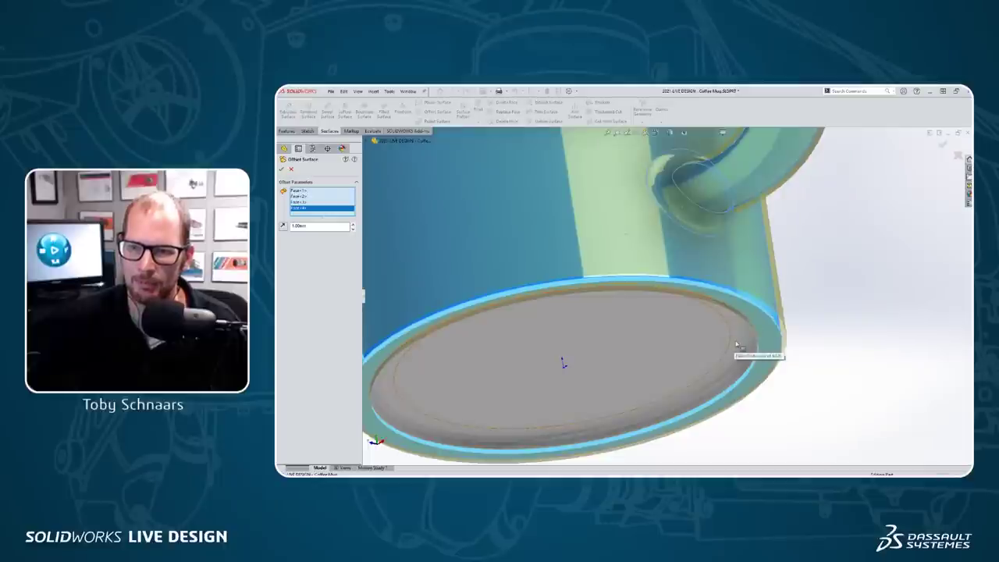
left_click(735, 347)
left_click(691, 349)
scroll(676, 359, "up", 5)
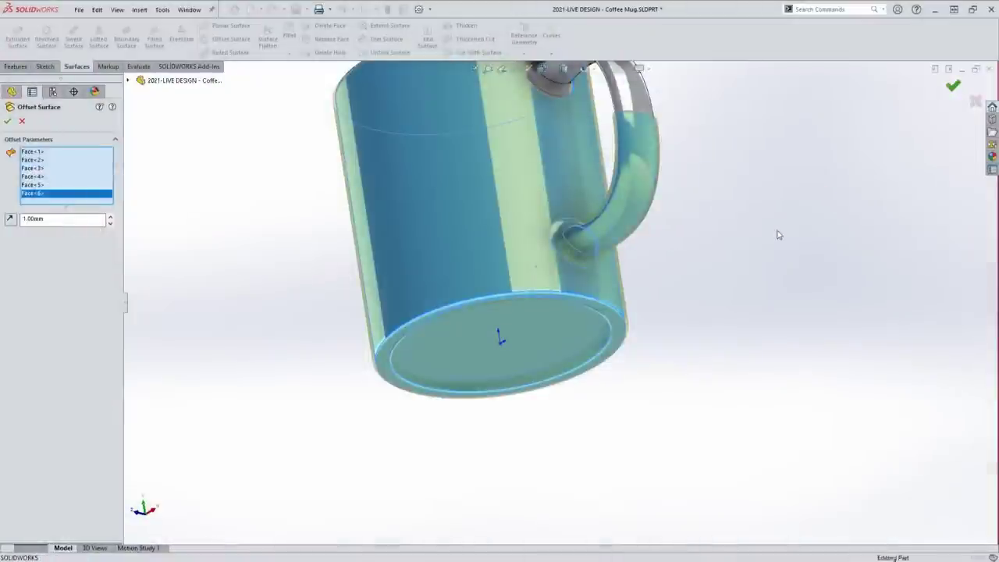
Confirm the offset surface and expand the Solid Bodies and Surface Bodies folders.
key("Return")
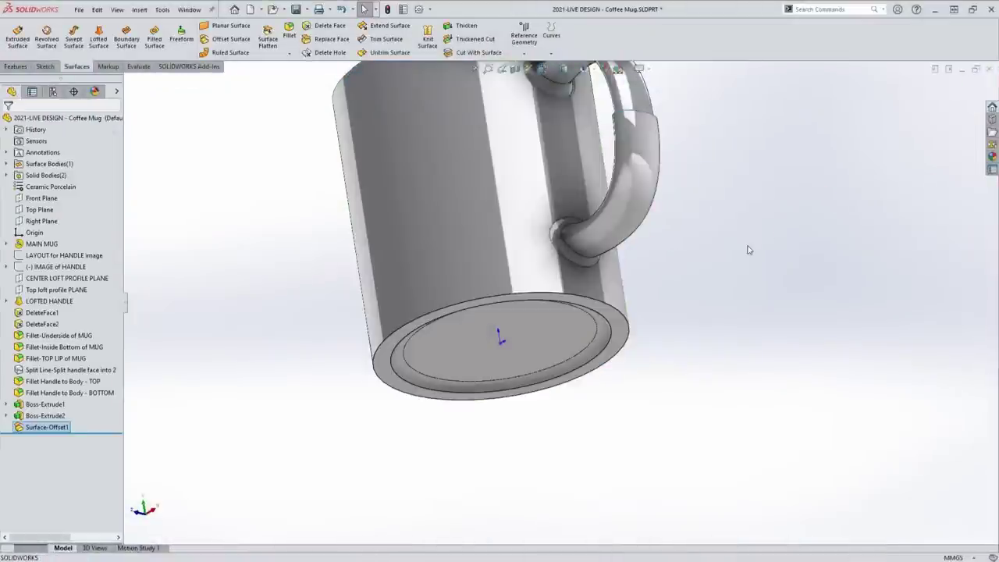
middle_click_drag(731, 234, 634, 357)
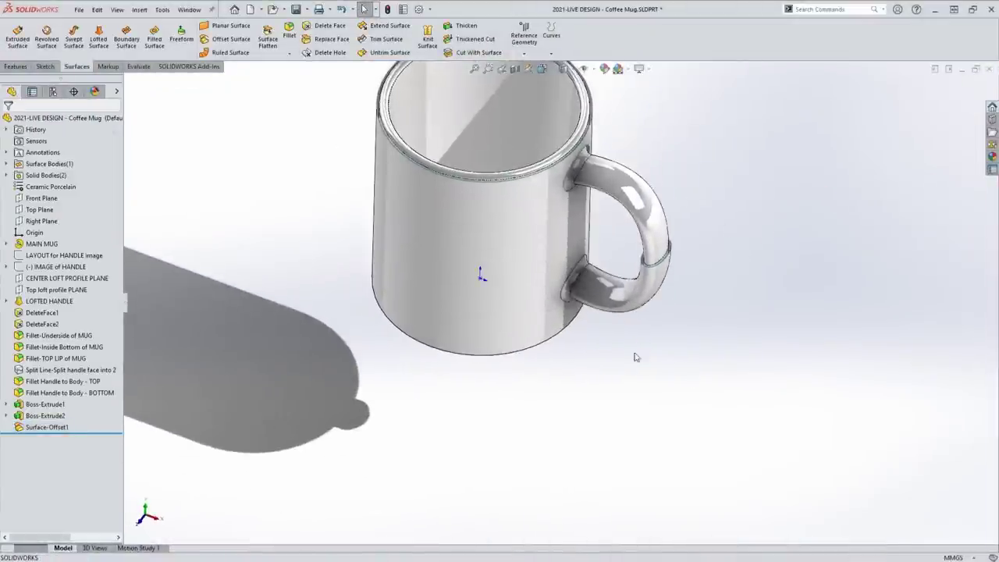
left_click(6, 175)
left_click(6, 164)
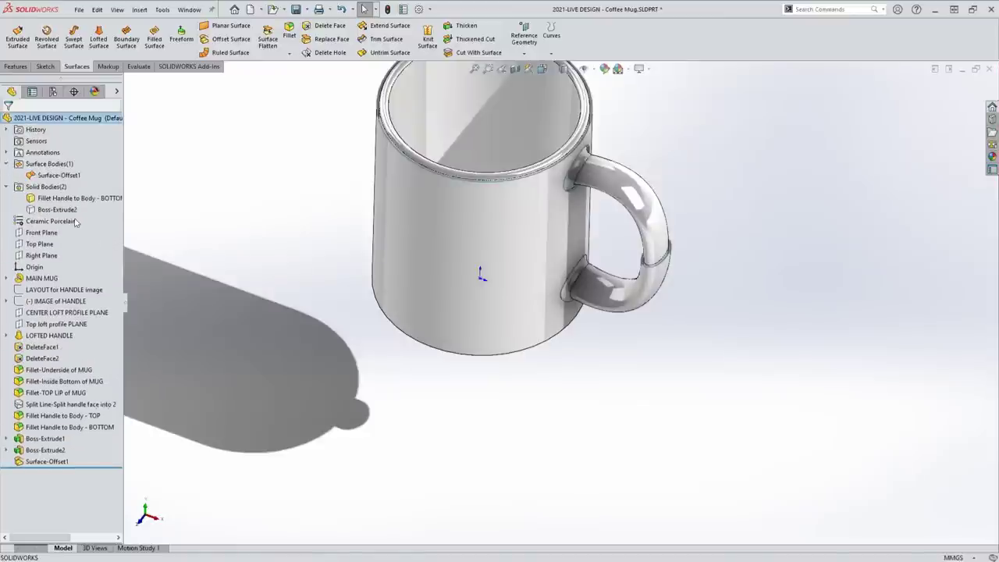
Hide the mug's solid bodies, leaving only the offset surface shell visible.
left_click(57, 209)
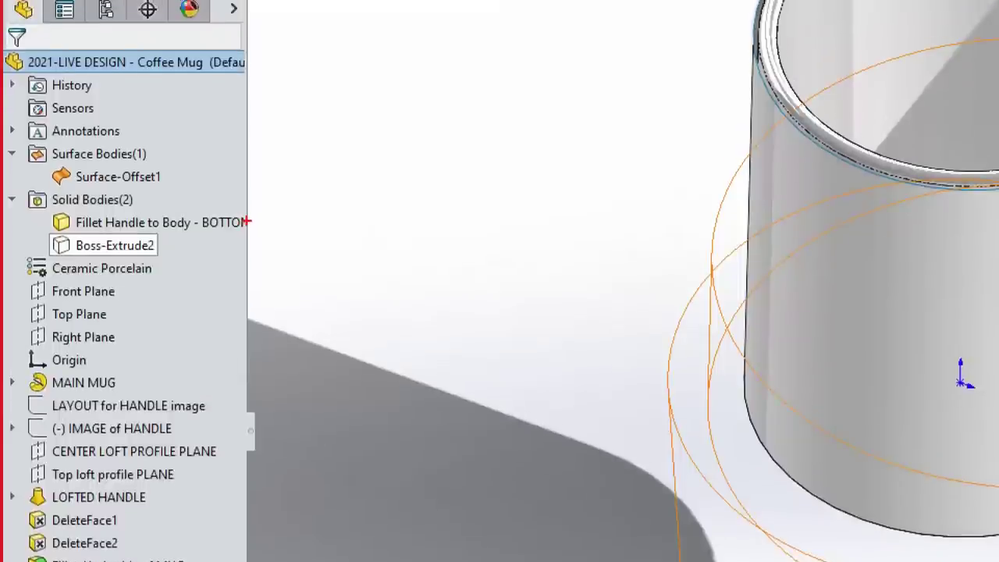
left_click_drag(173, 246, 336, 250)
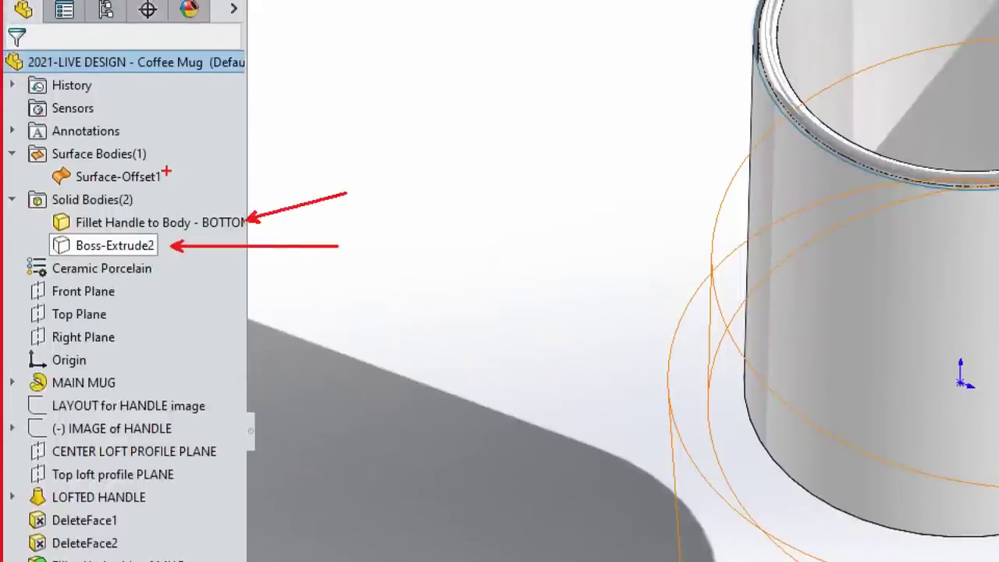
left_click_drag(165, 170, 311, 126)
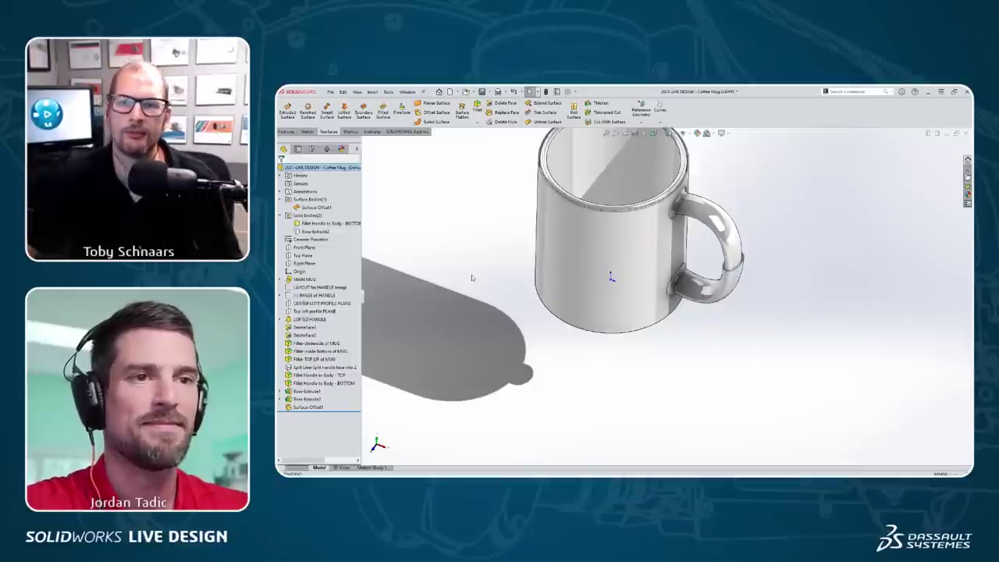
scroll(672, 299, "up", 3)
scroll(605, 192, "down", 3)
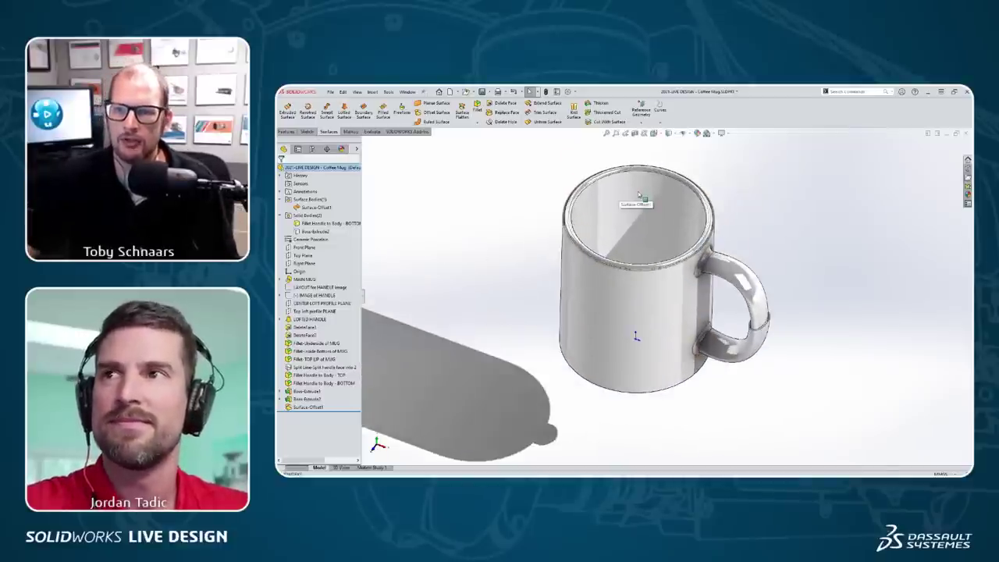
key("Tab")
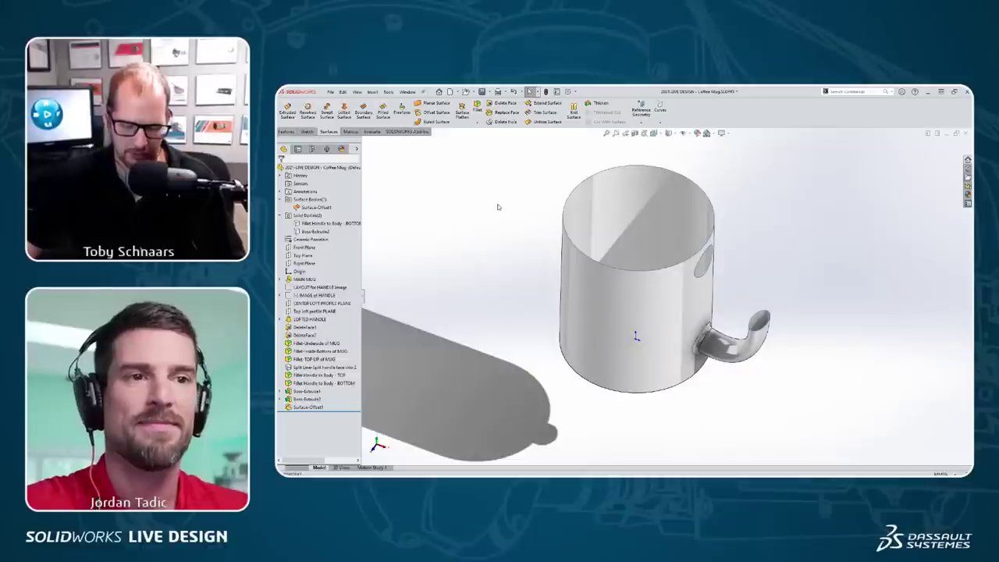
Reshow the mug and base cylinder bodies, then start Cut With Surface with Auto-select off.
key("ctrl+shift+Tab")
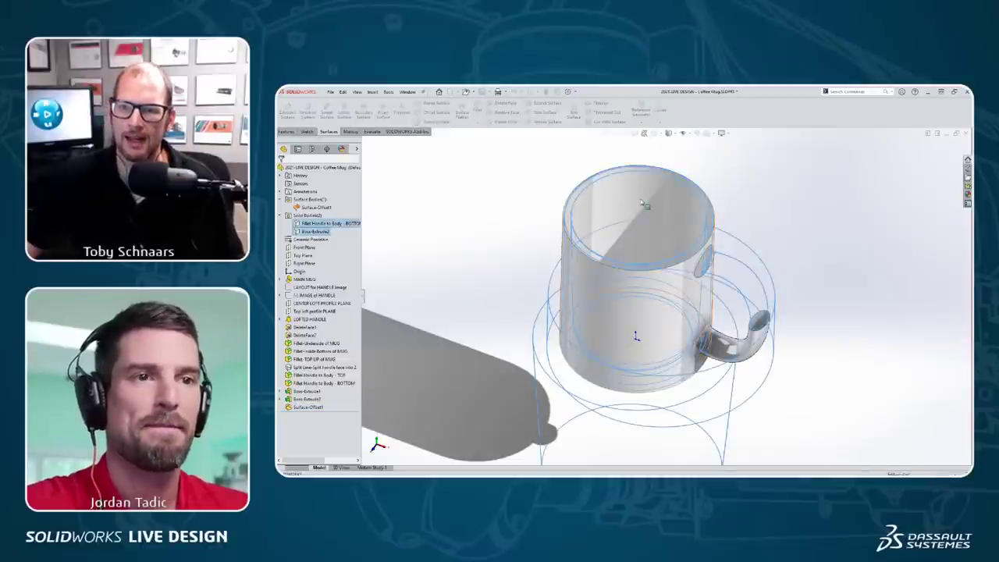
left_click(607, 197)
left_click(733, 408)
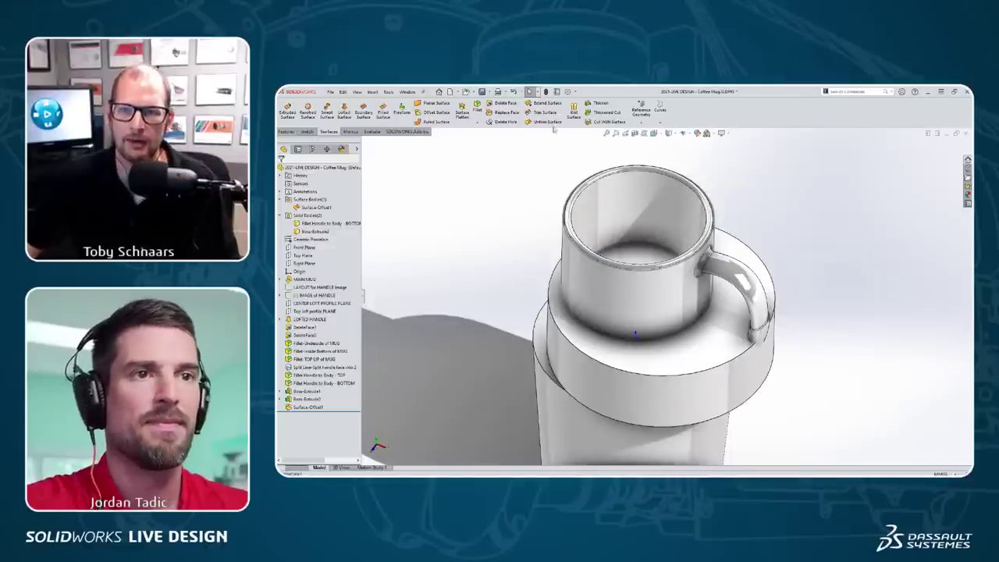
left_click(613, 122)
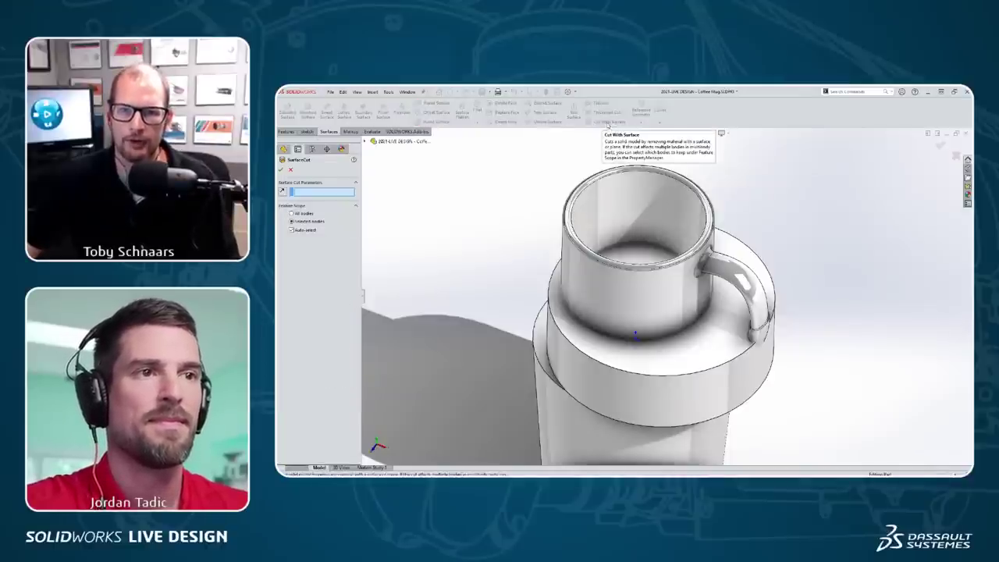
left_click(305, 232)
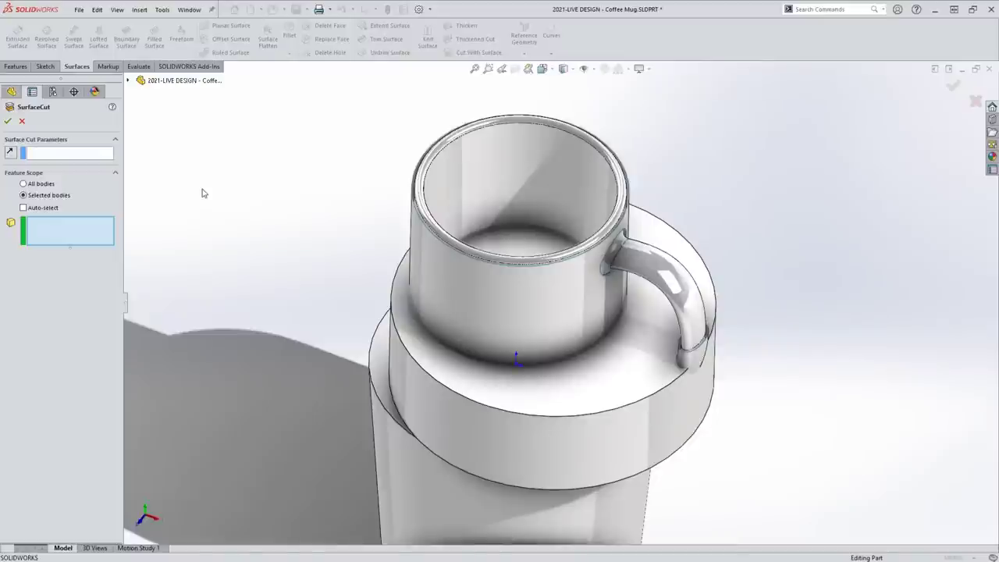
Cancel the surface cut and hide the mug handle body.
key("Escape")
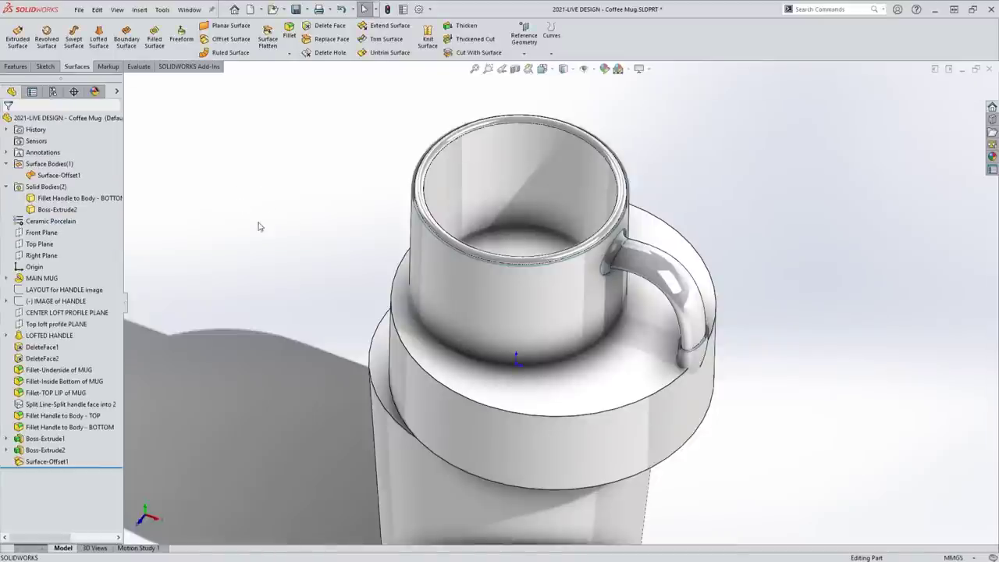
left_click(560, 170)
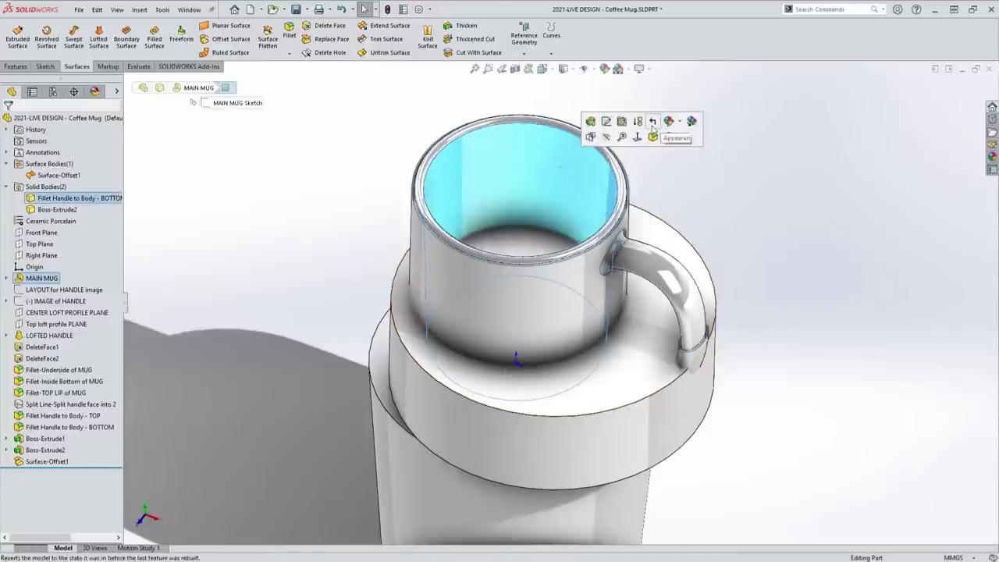
left_click(607, 136)
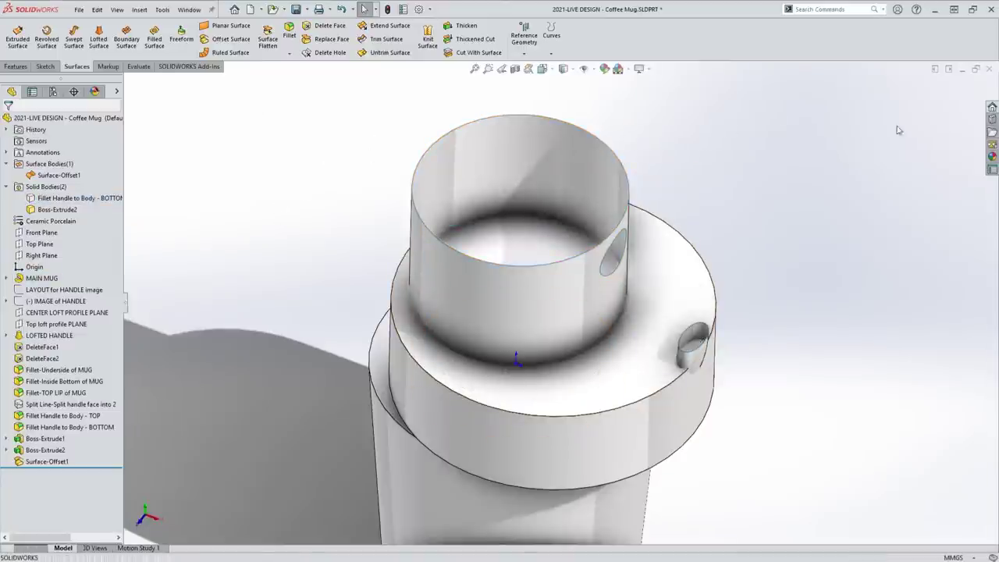
Apply the yellow high gloss plastic appearance to the offset surface body.
left_click(991, 156)
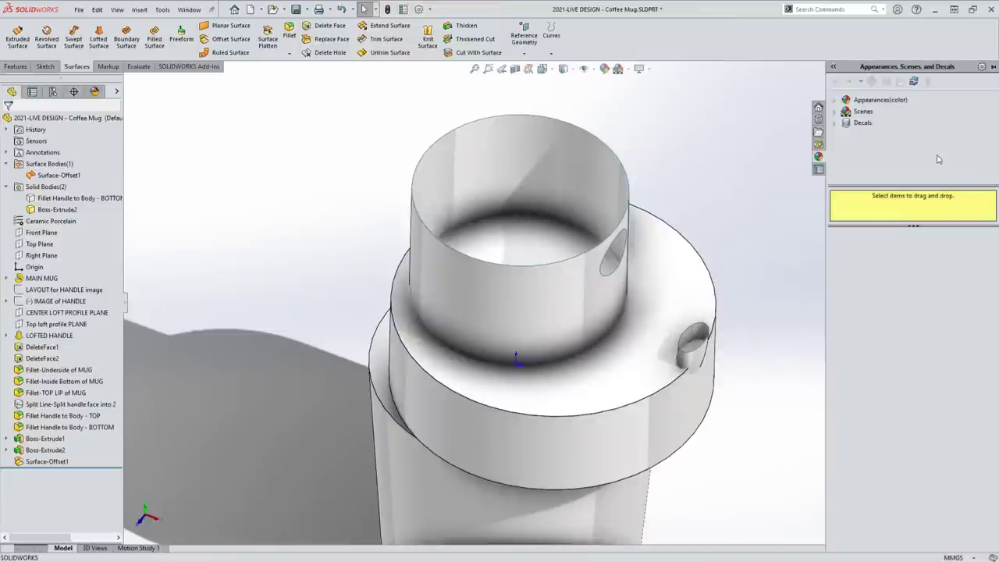
left_click(835, 100)
left_click(847, 111)
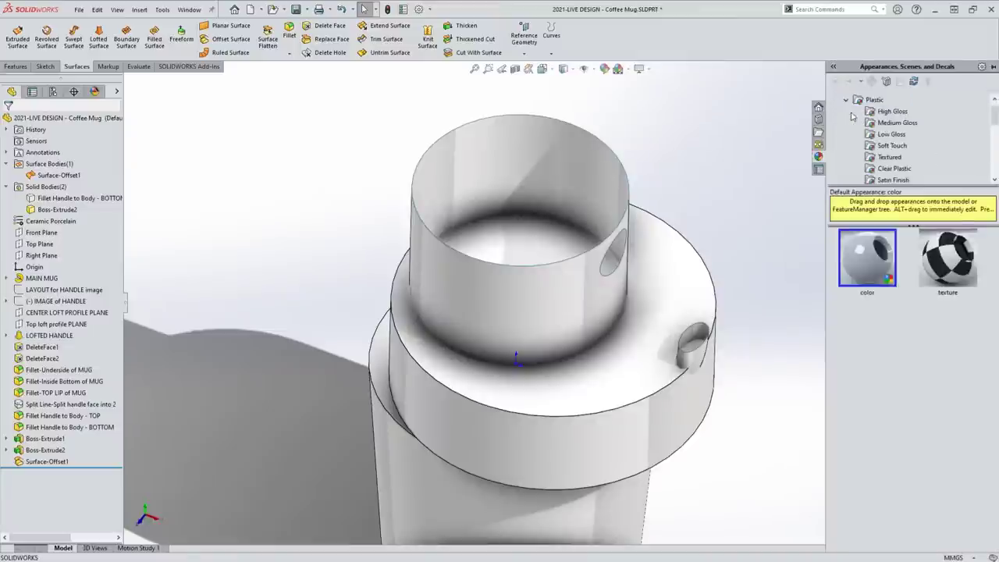
left_click(890, 111)
scroll(875, 343, "down", 2)
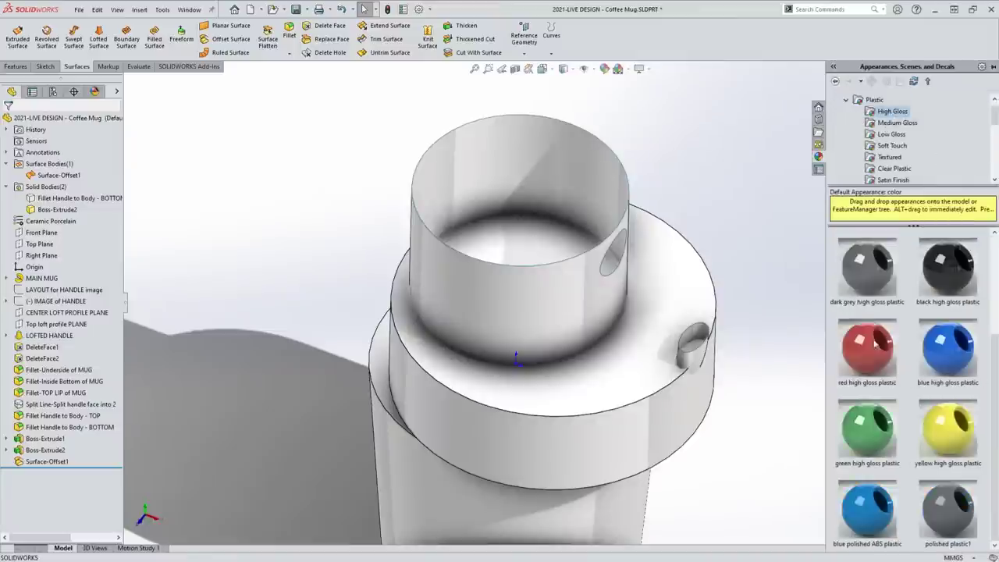
left_click_drag(923, 419, 558, 169)
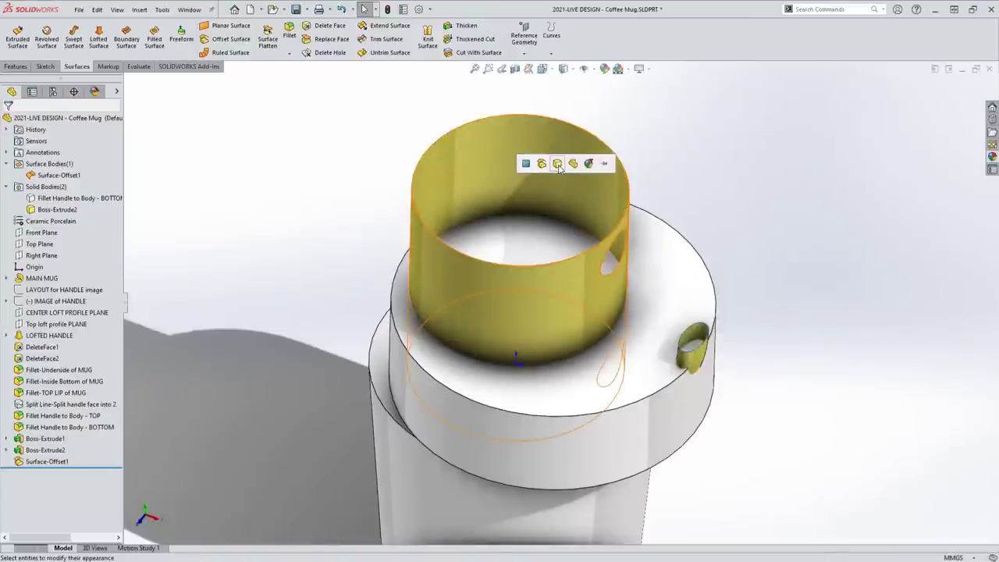
mouse_move(572, 164)
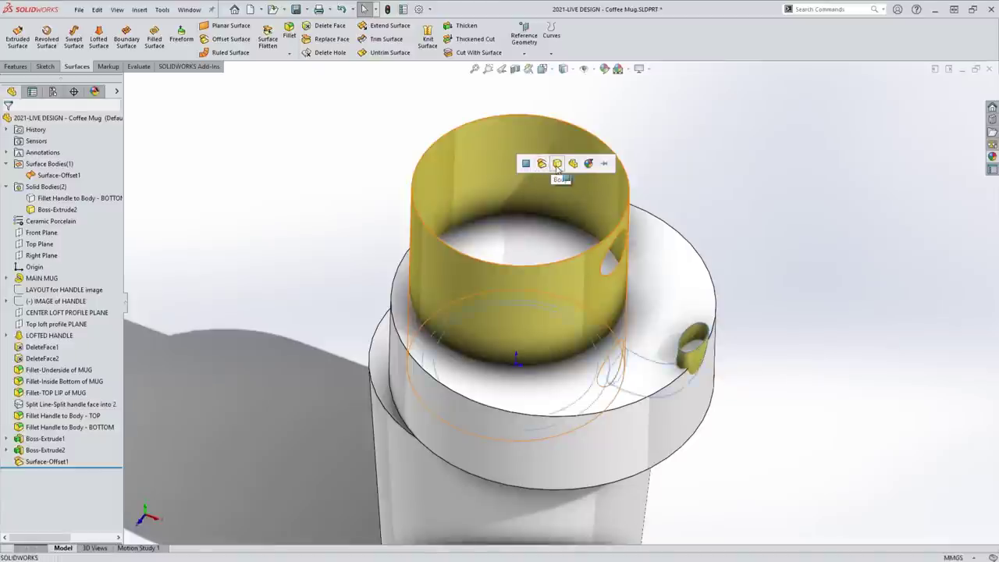
left_click(678, 160)
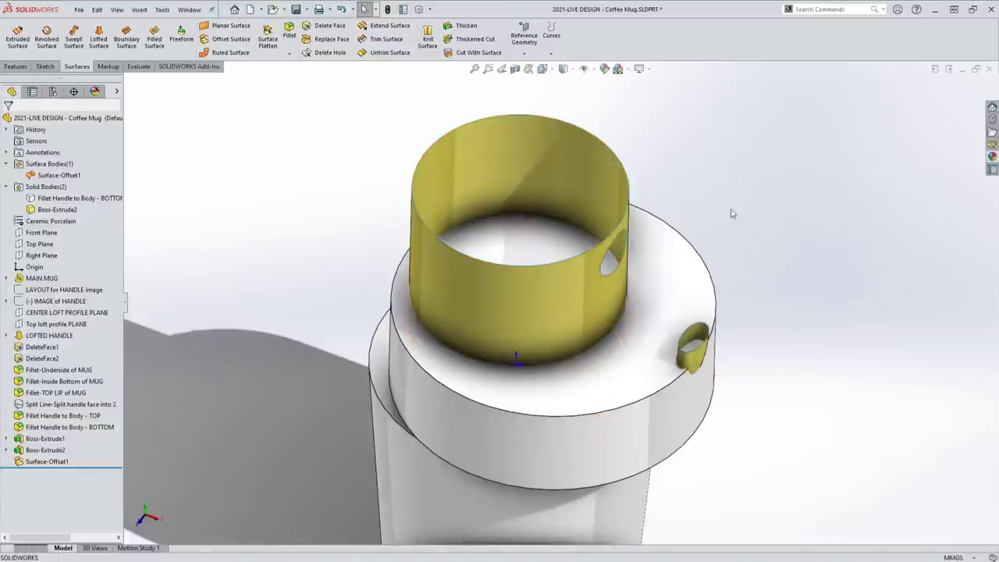
Hide the offset surface and show the Boss-Extrude2 body again.
mouse_move(762, 348)
middle_mouse_down()
mouse_move(755, 239)
mouse_move(764, 442)
mouse_move(763, 331)
middle_mouse_up()
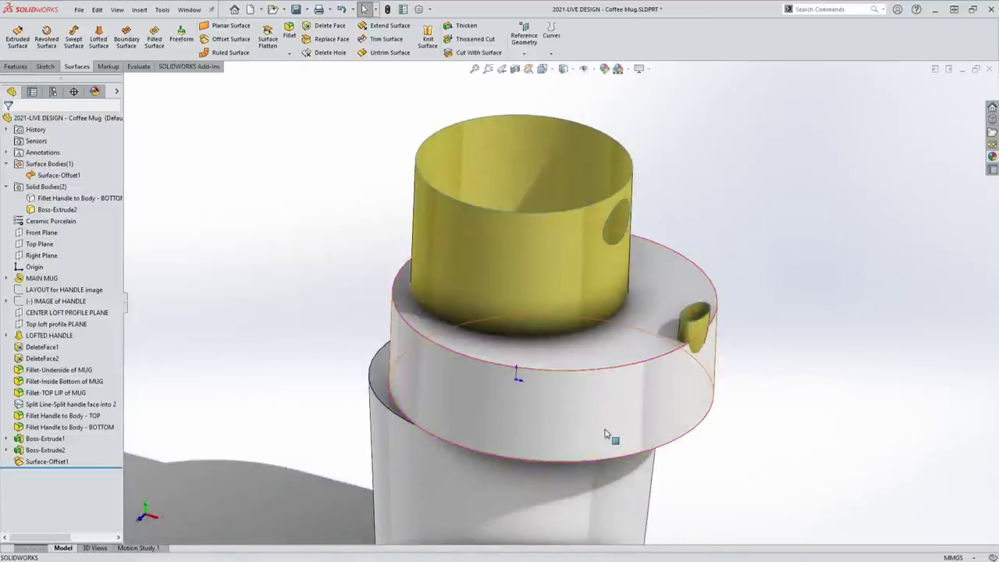
left_click(606, 434)
key("Tab")
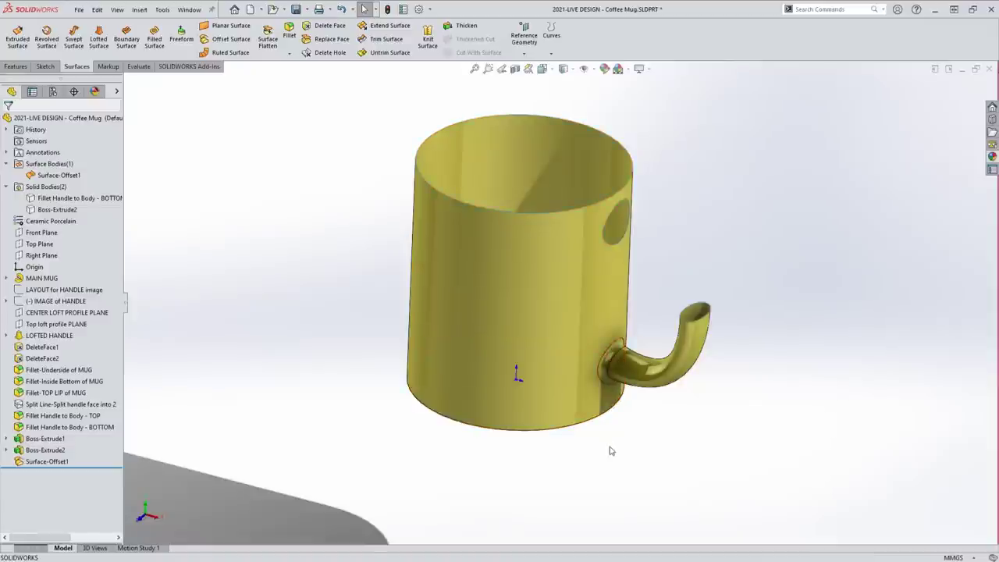
middle_click_drag(611, 451, 593, 468)
scroll(670, 273, "down", 3)
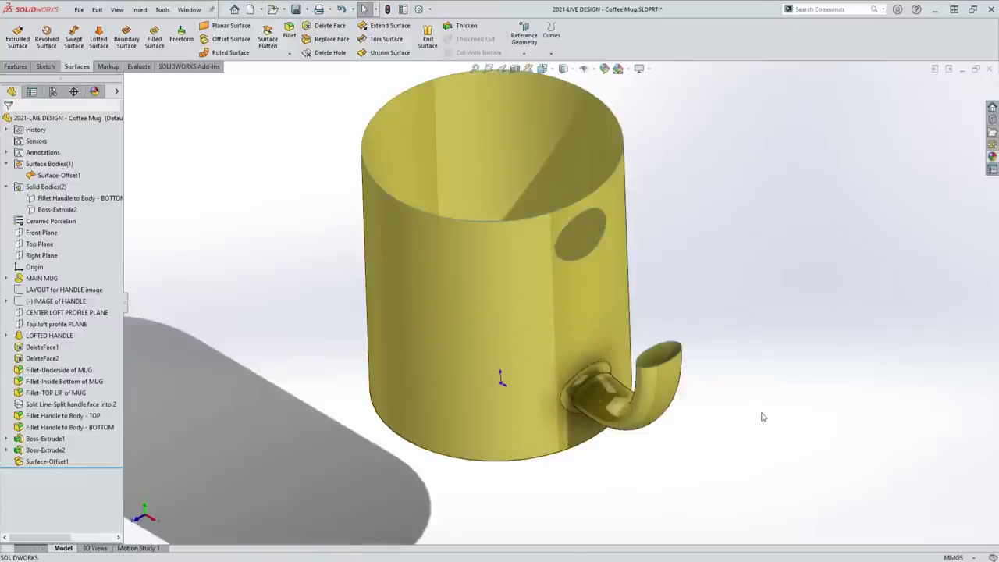
left_click(72, 209)
left_click(75, 191)
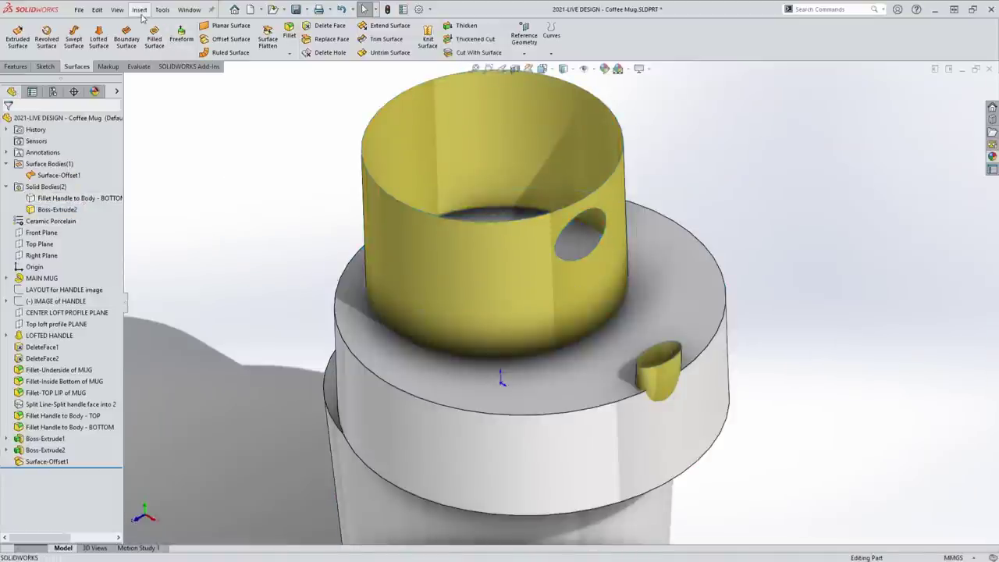
Cut the Boss-Extrude2 body with Surface-Offset1, with Auto-select off, creating SurfaceCut1.
left_click(466, 53)
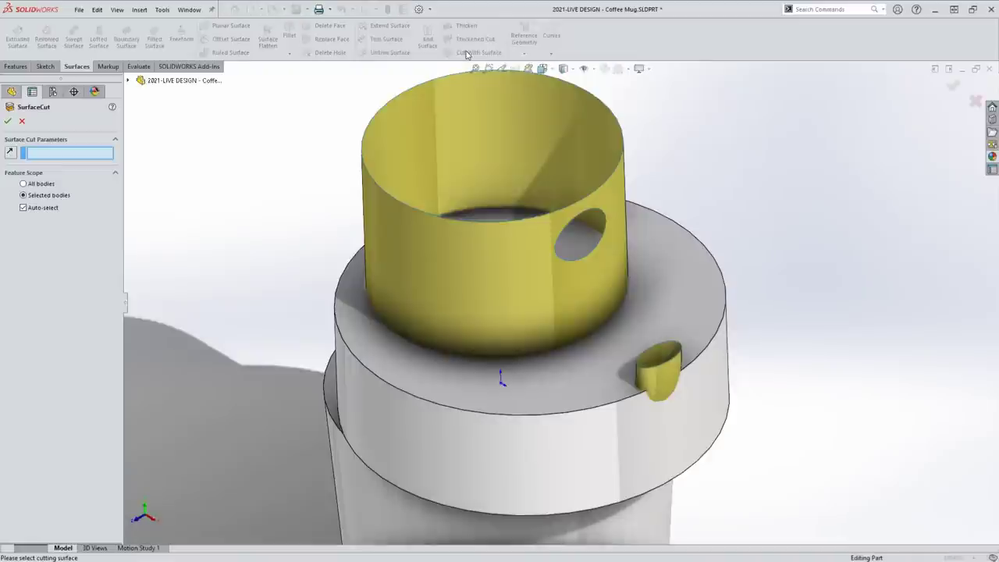
left_click(43, 209)
left_click(442, 439)
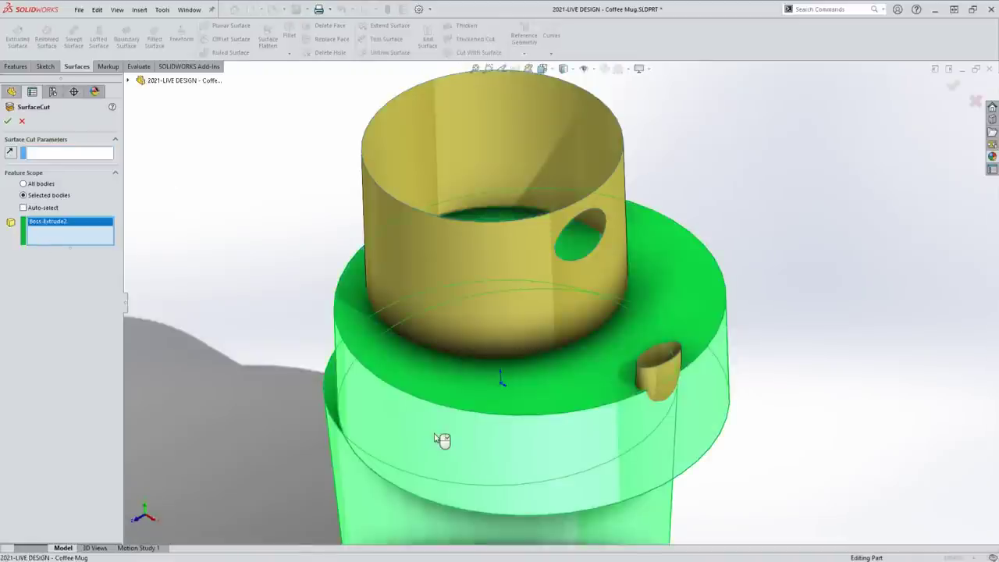
left_click(66, 156)
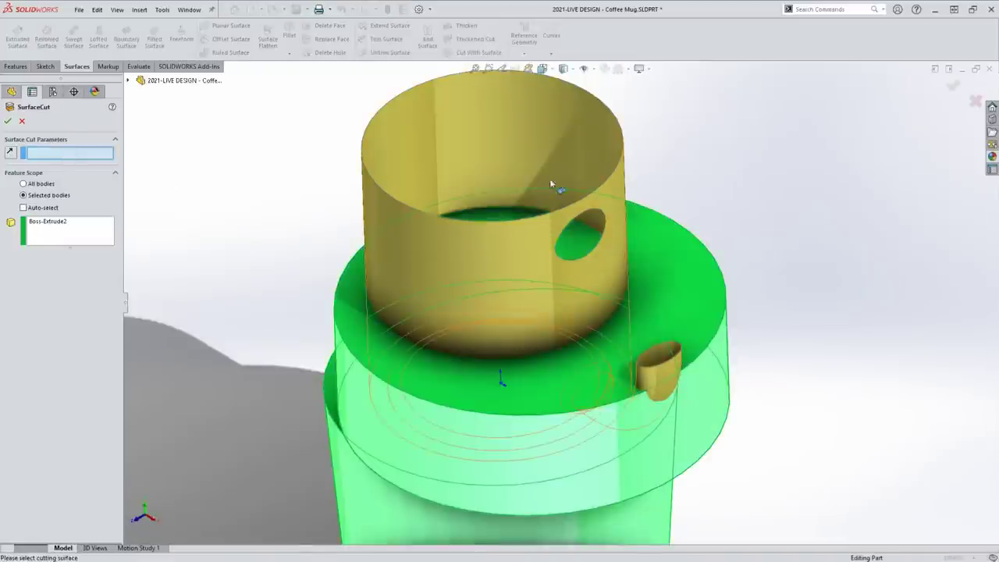
left_click(517, 139)
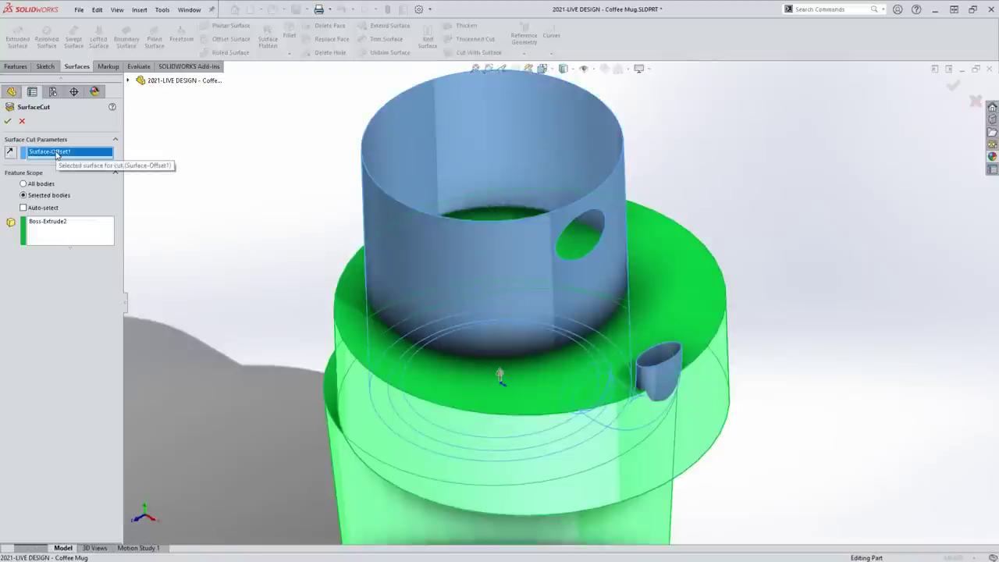
left_click(109, 230)
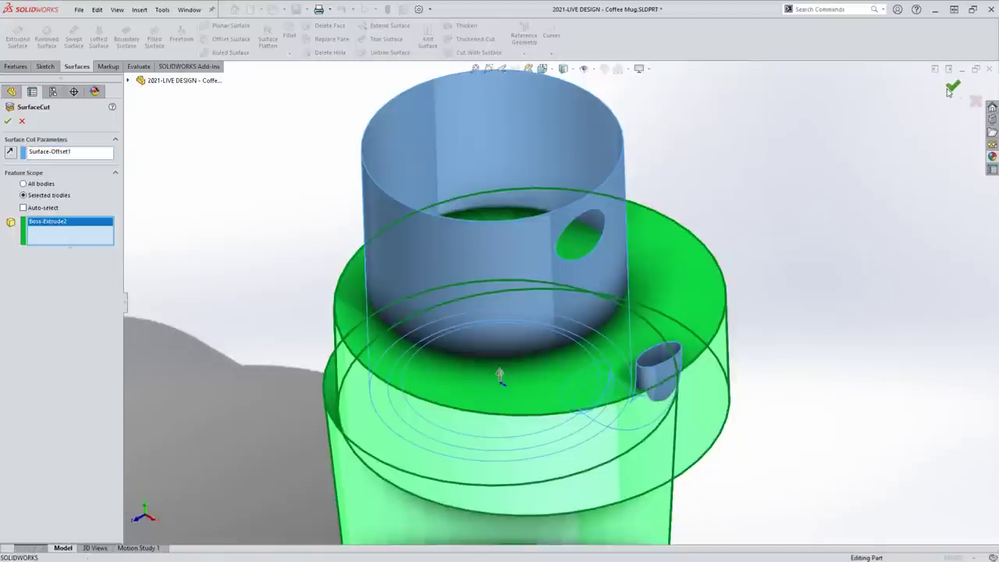
key("Return")
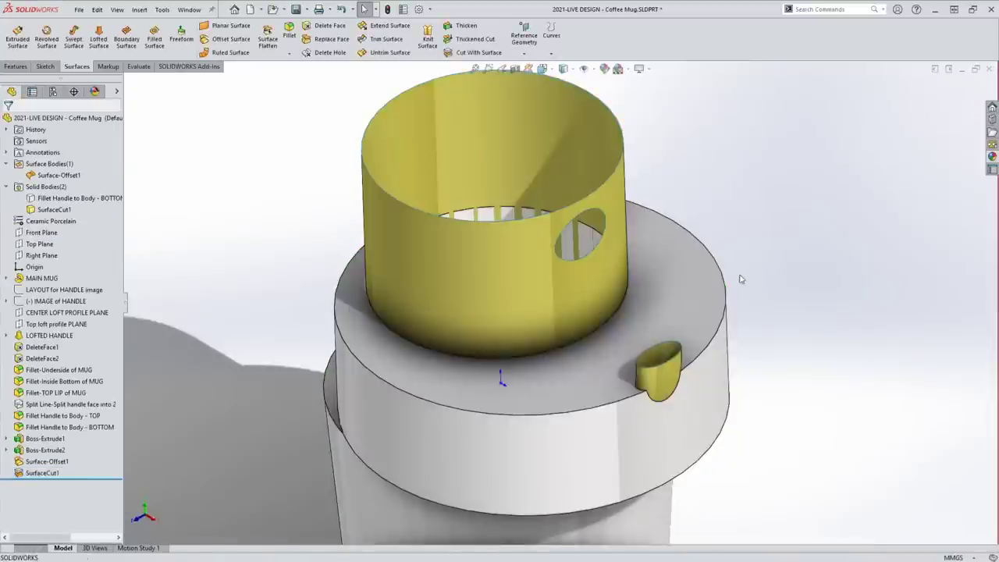
Hide Surface-Offset1 and start a new sketch on Boss-Extrude2's top ring face.
middle_click_drag(741, 279, 764, 372)
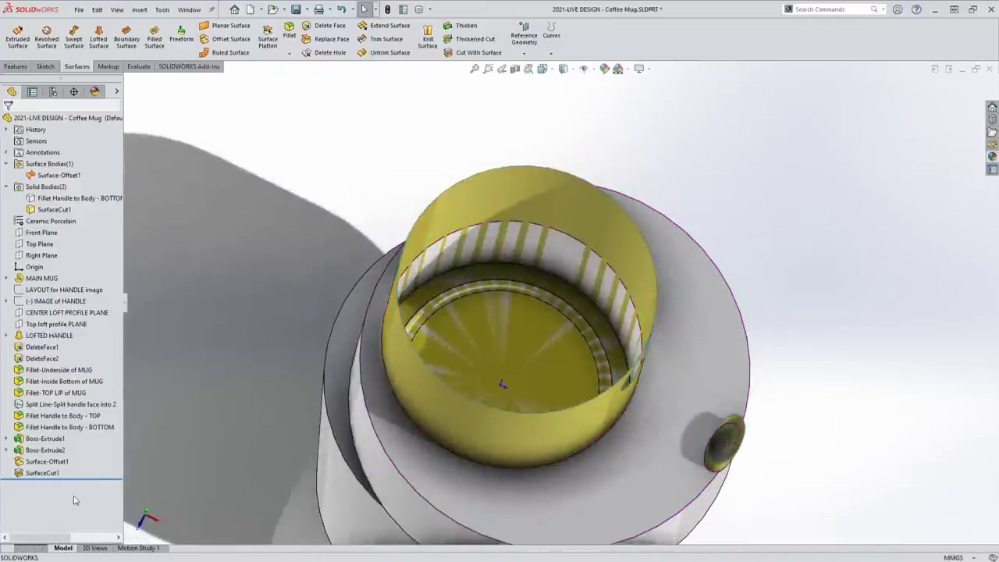
mouse_move(96, 476)
left_mouse_down()
mouse_move(95, 466)
mouse_move(88, 479)
left_mouse_up()
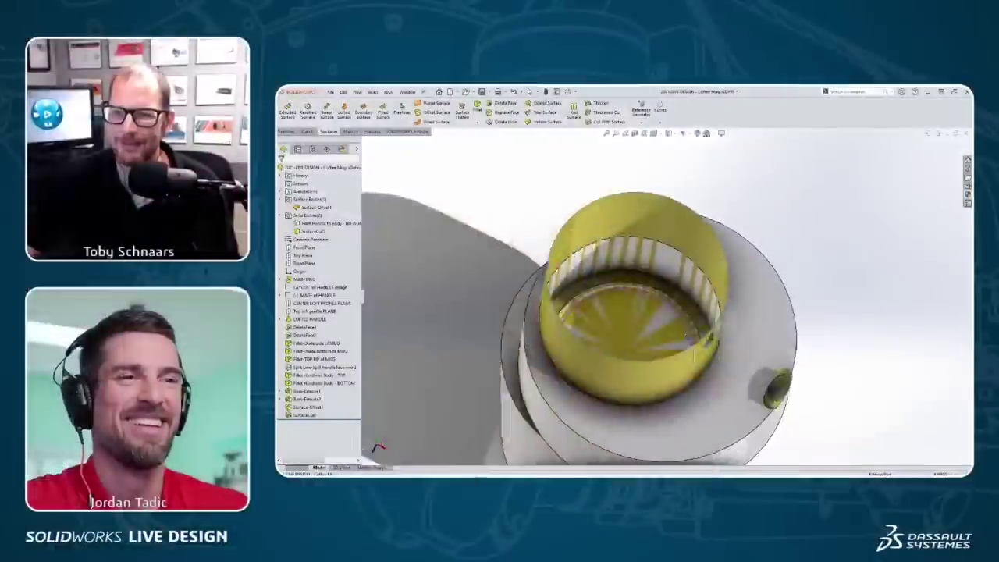
middle_click_drag(595, 374, 579, 257)
middle_click_drag(682, 266, 704, 315)
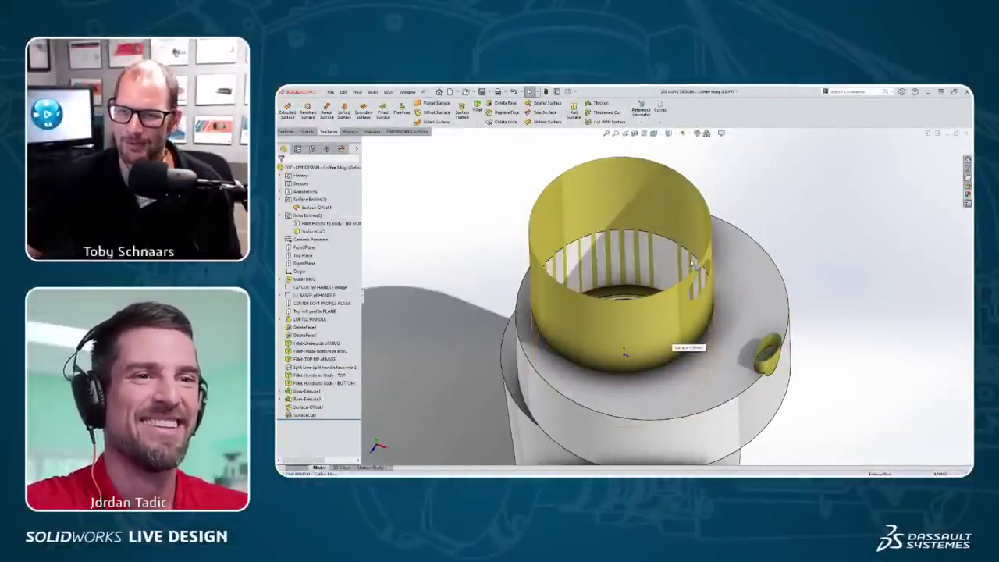
left_click(590, 197)
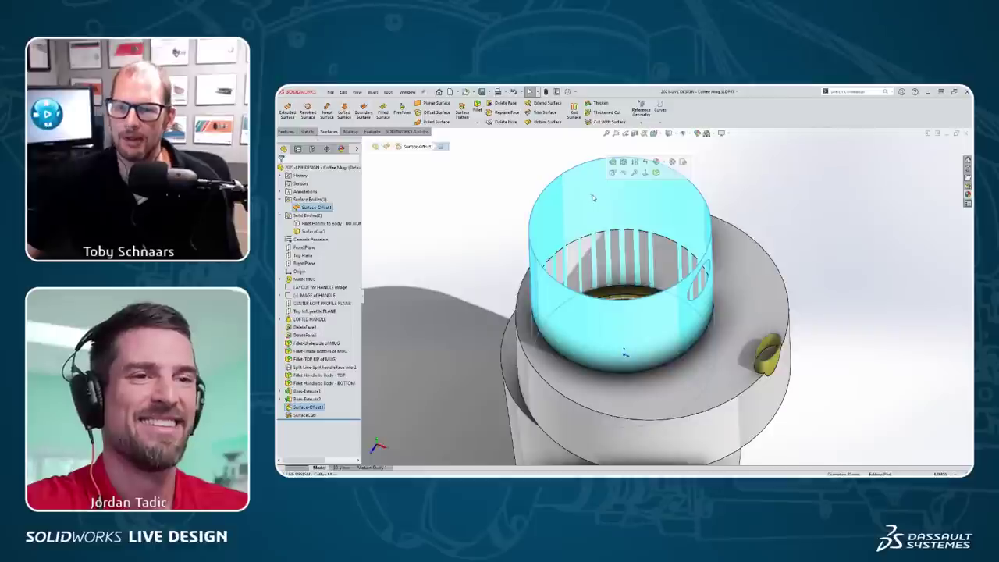
key("Tab")
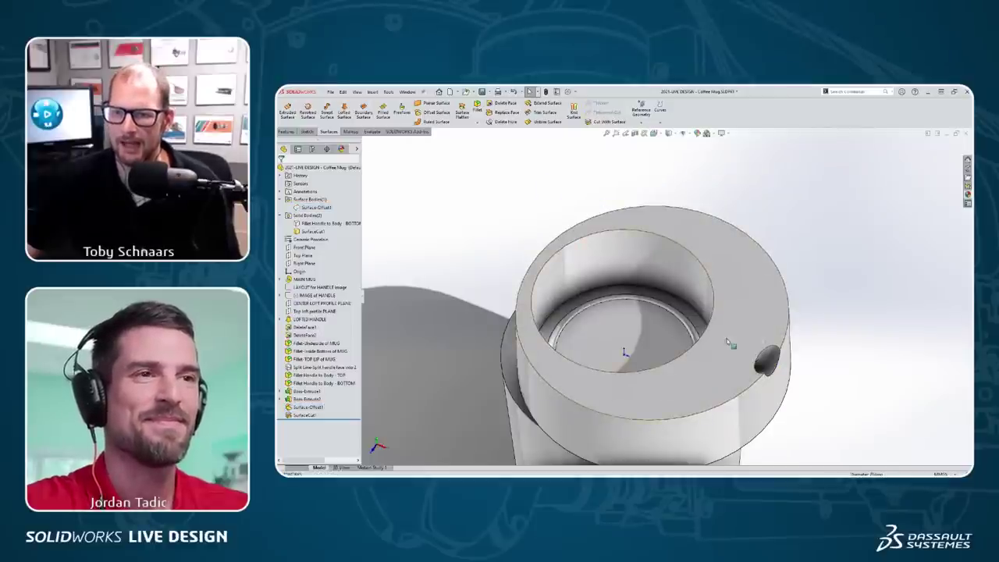
left_click(780, 307)
left_click(781, 297)
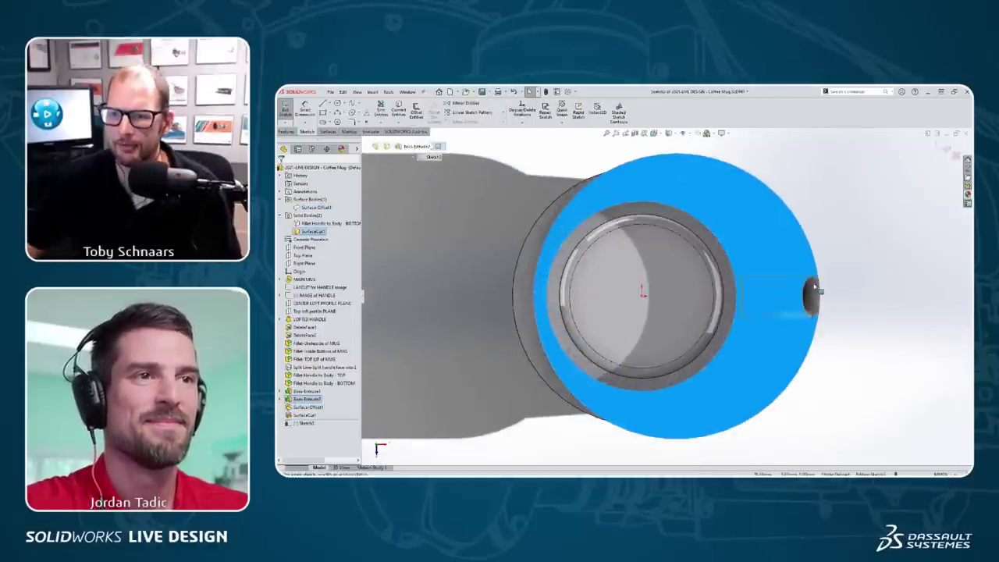
Convert the upper and lower collar edges into sketch lines.
scroll(802, 286, "down", 3)
key("s")
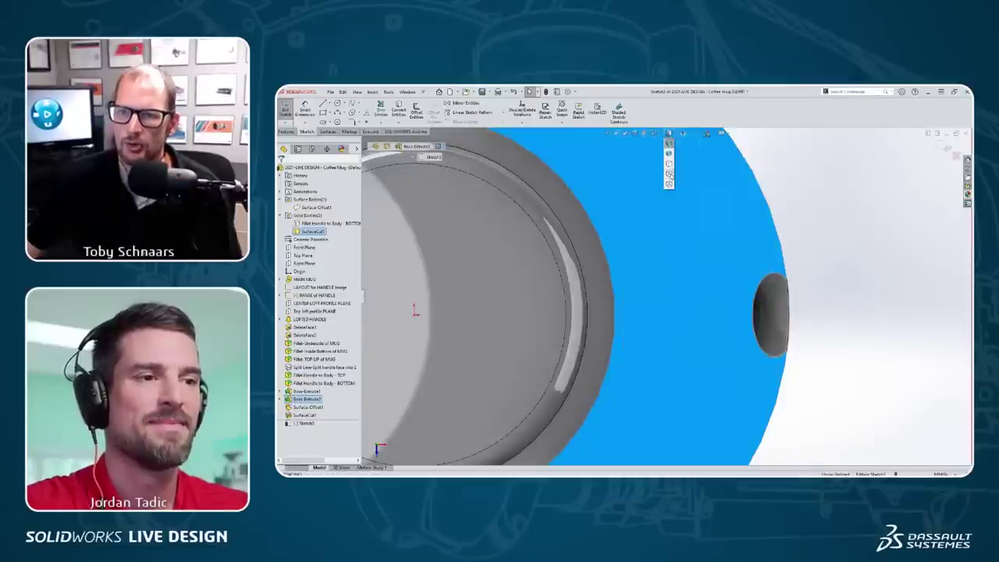
left_click(668, 174)
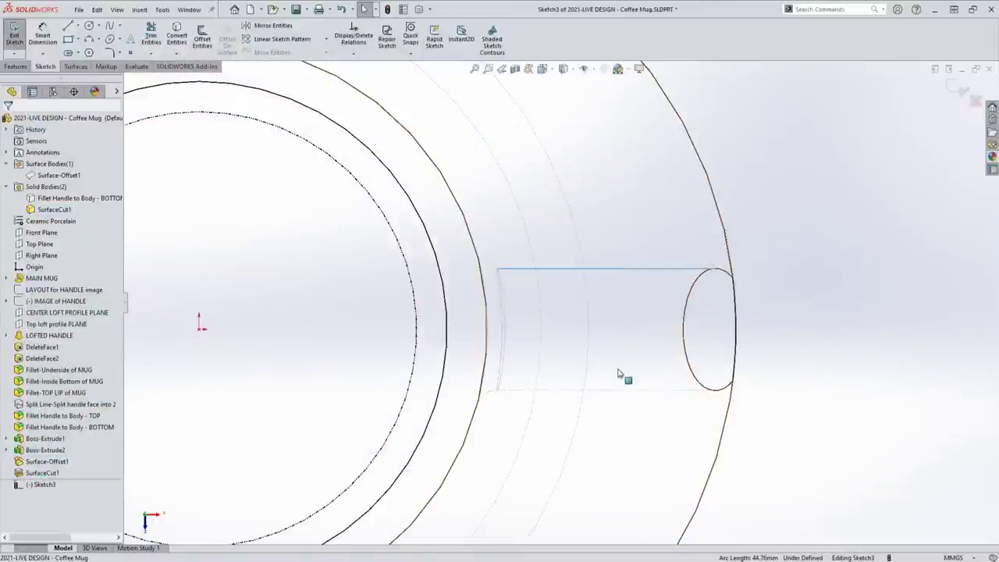
left_click(615, 391, "ctrl")
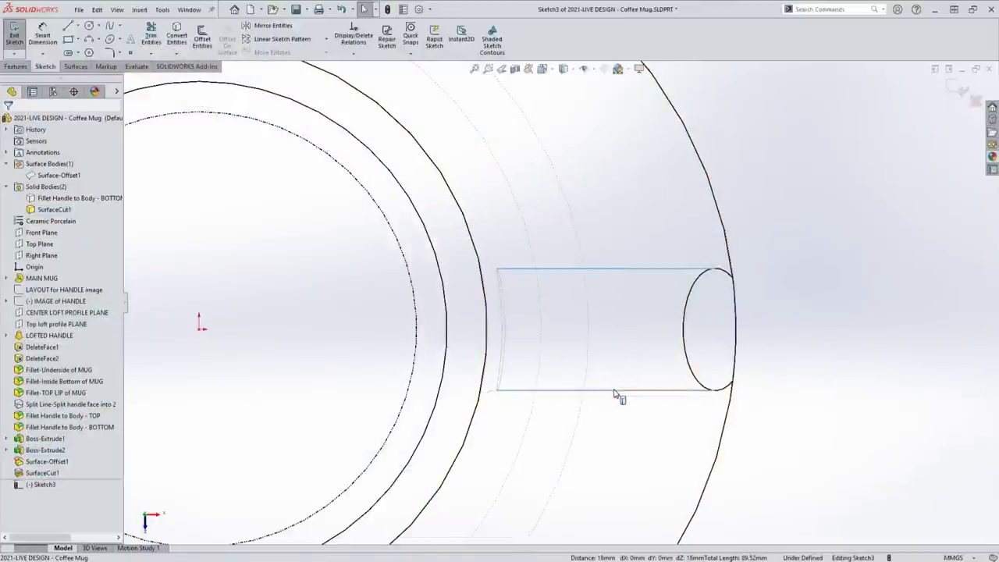
left_click(178, 39)
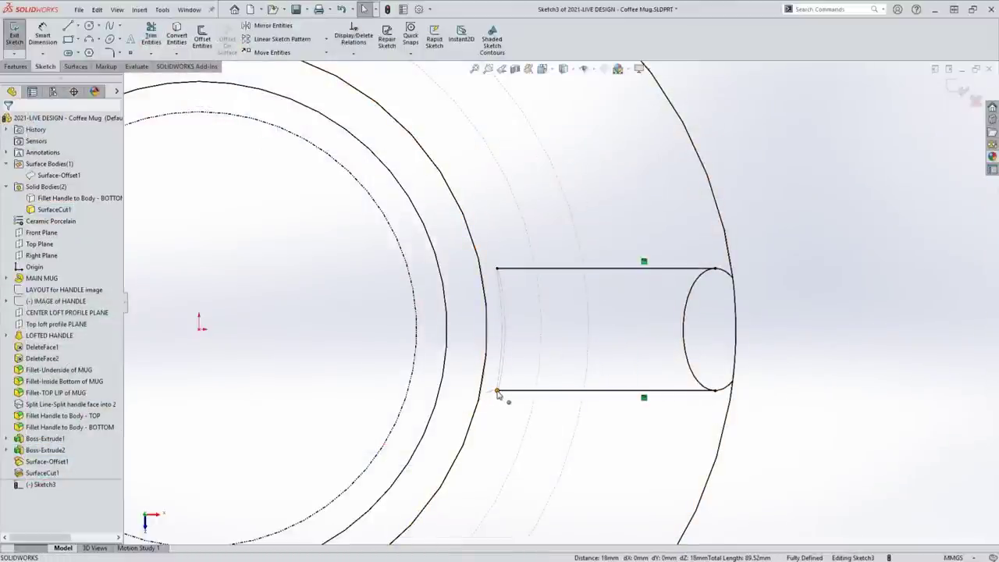
Extend both lines left to the inner circle and right past the handle.
left_click_drag(497, 390, 392, 390)
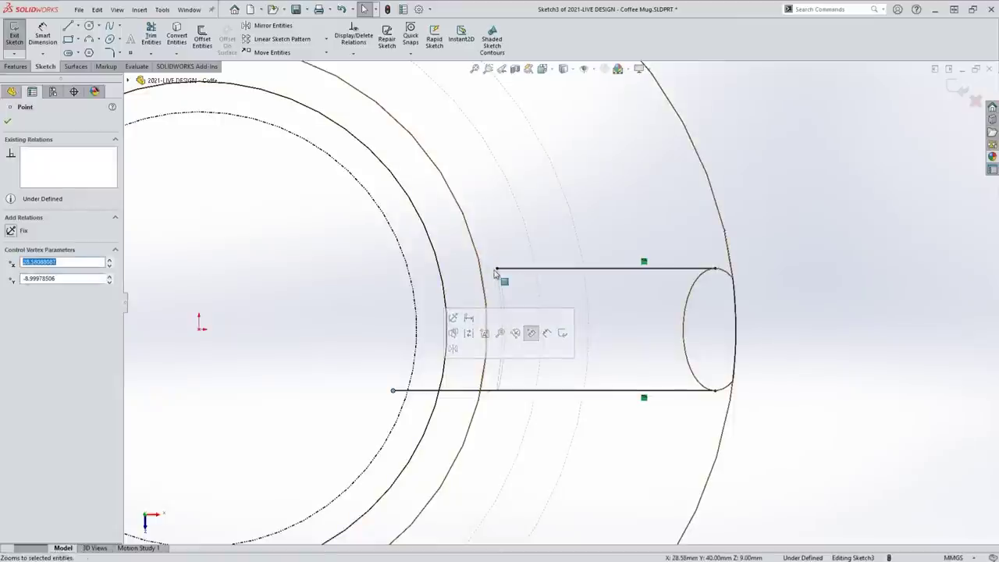
left_click_drag(495, 269, 392, 269)
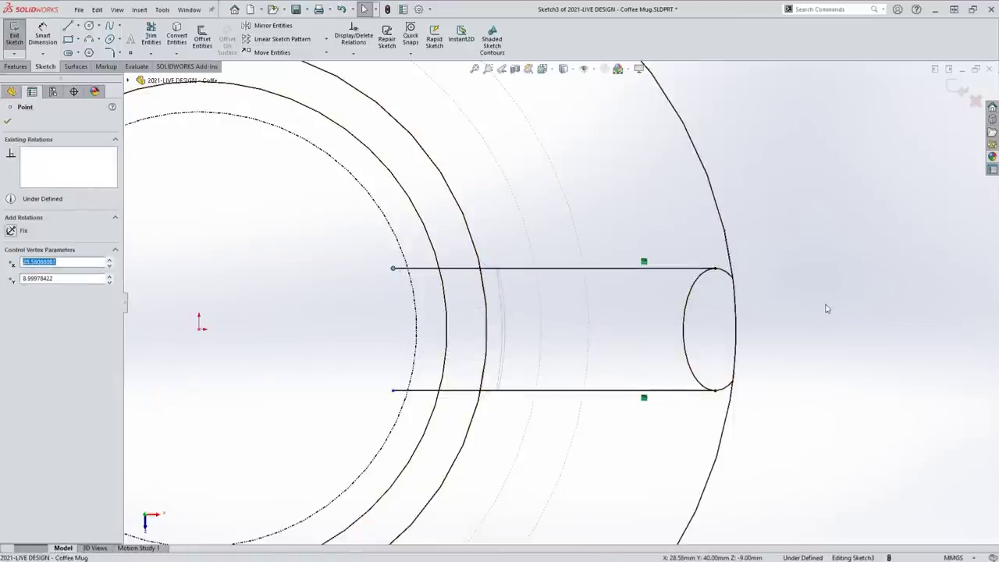
left_click_drag(726, 274, 777, 268)
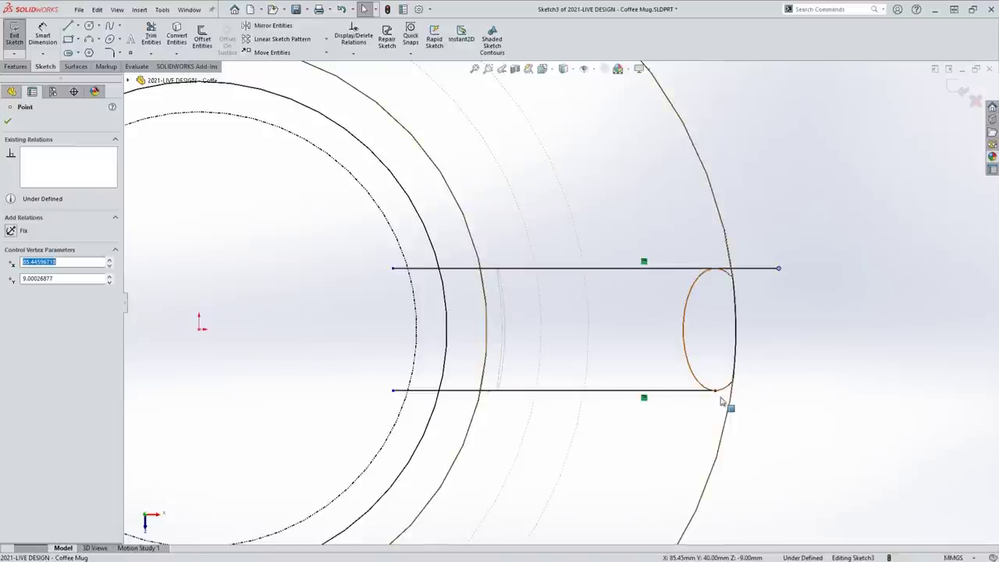
left_click_drag(717, 391, 798, 391)
left_click(836, 275)
Draw lines joining the right and left endpoints to close the rectangular profile.
key("s")
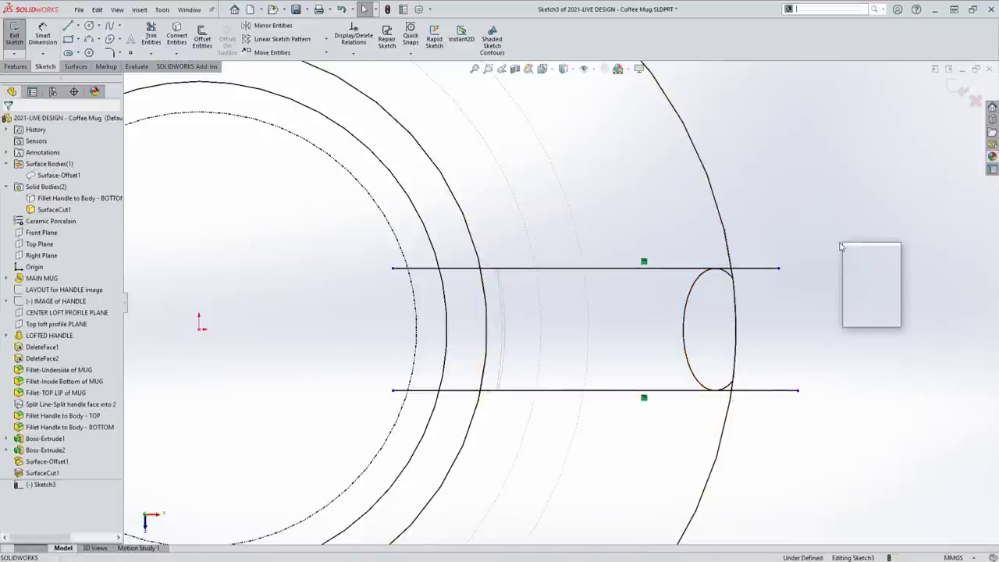
left_click(850, 251)
mouse_move(778, 268)
left_mouse_down()
mouse_move(809, 401)
mouse_move(798, 390)
left_mouse_up()
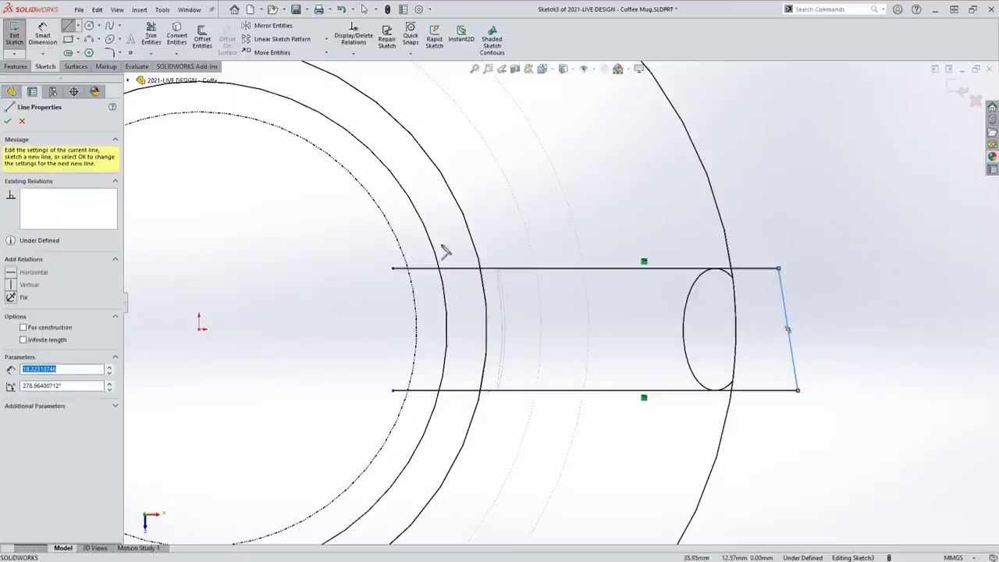
left_click_drag(394, 269, 394, 392)
key("Escape")
Extrude-cut the Sketch3 profile Up To Next, limited to the SurfaceCut1 body.
mouse_move(689, 296)
middle_mouse_down()
mouse_move(689, 270)
mouse_move(606, 279)
mouse_move(616, 257)
middle_mouse_up()
key("s")
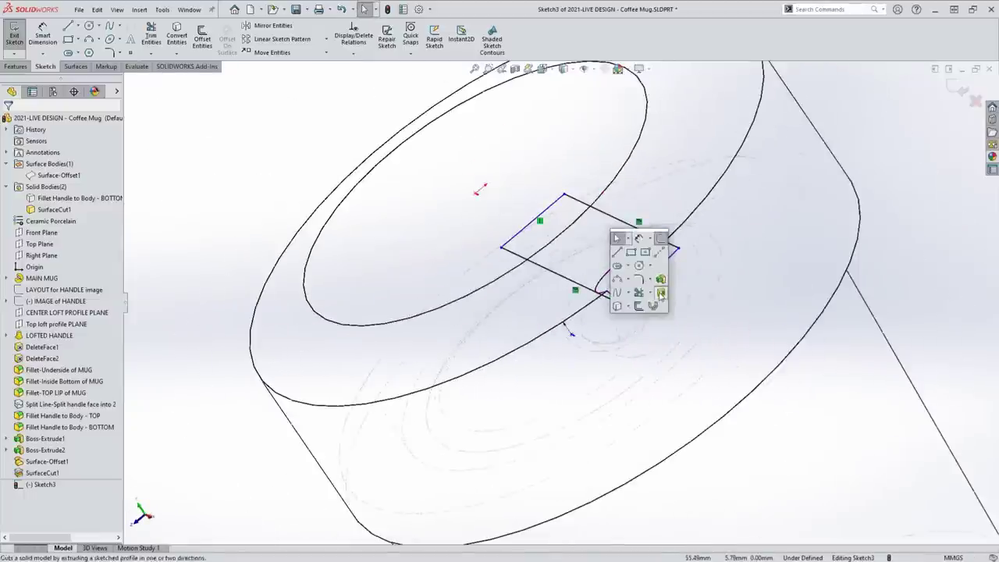
left_click(659, 292)
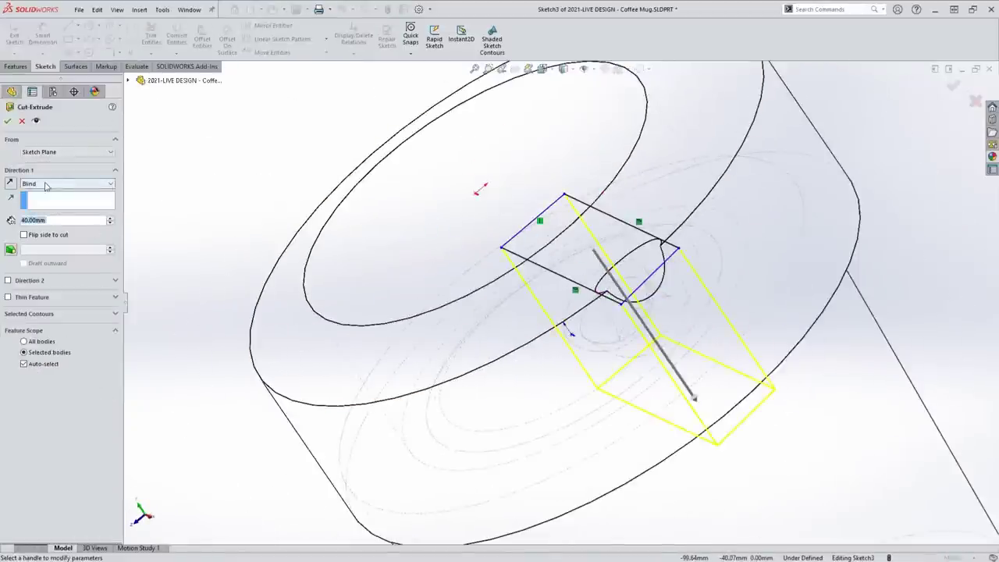
left_click(46, 185)
left_click(47, 223)
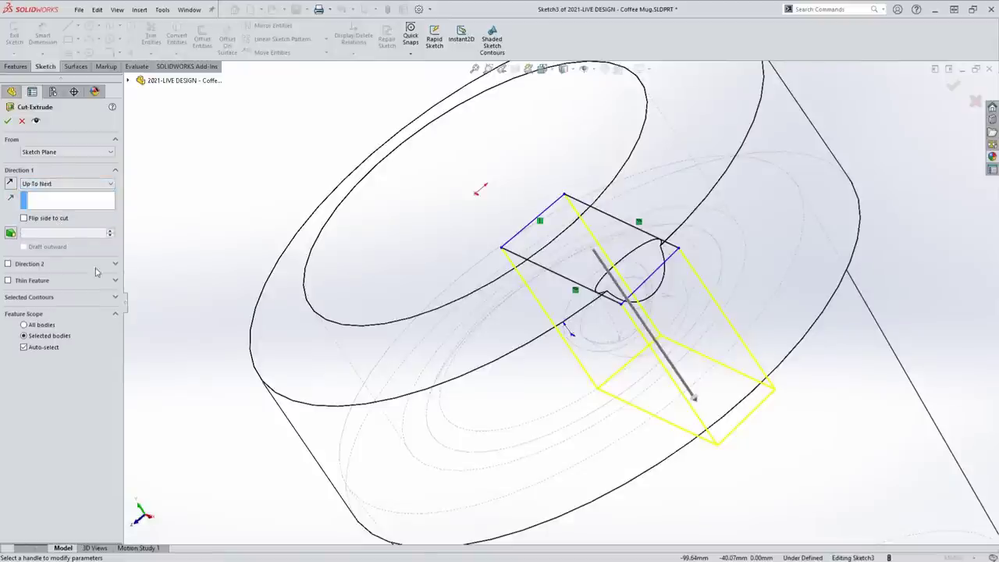
left_click(25, 347)
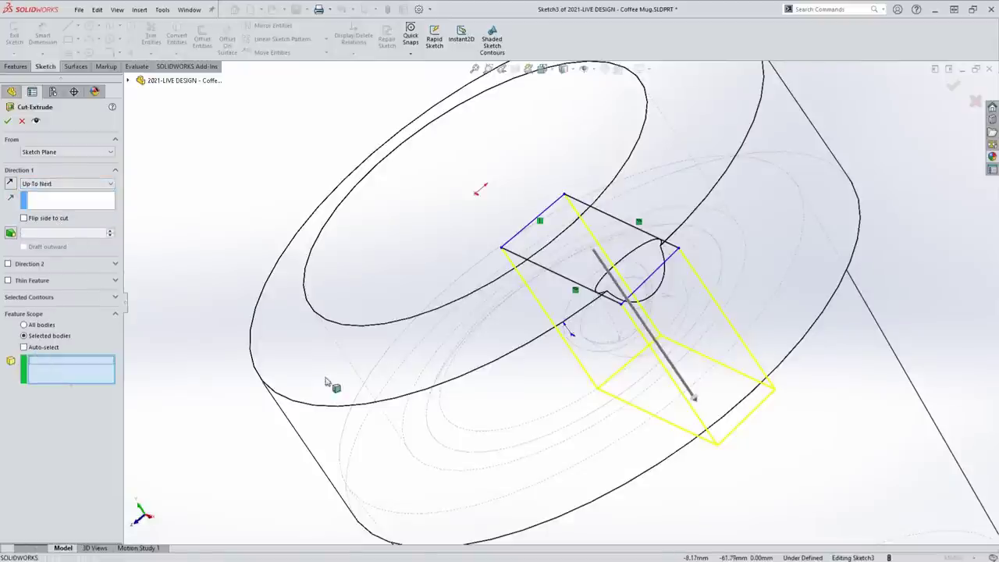
left_click(517, 394)
right_click(516, 394)
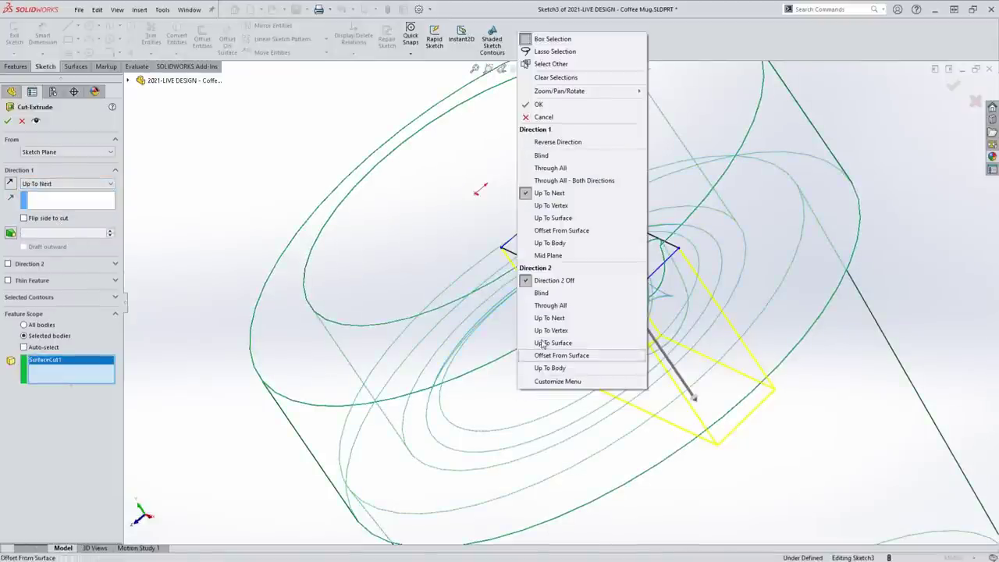
left_click(539, 108)
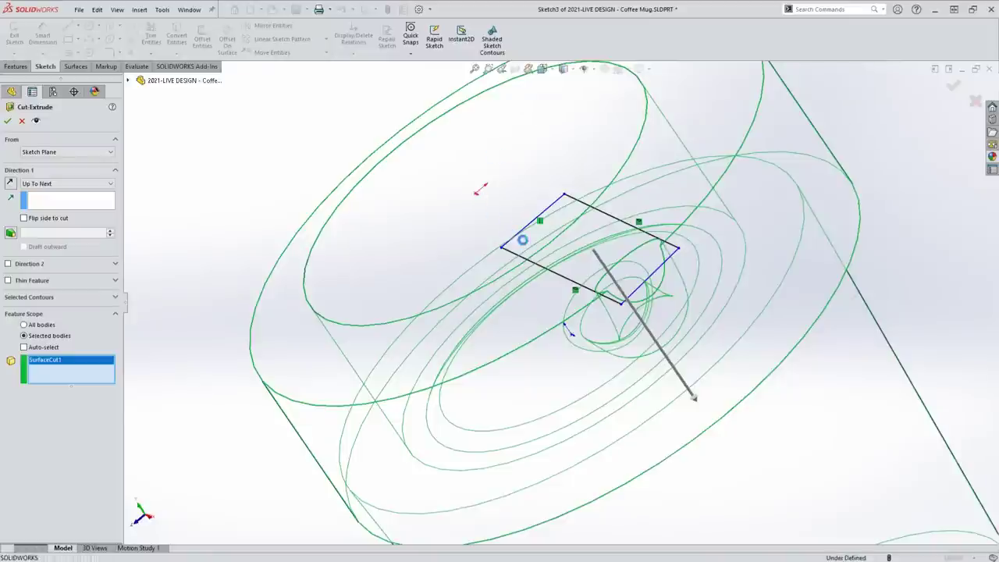
middle_click_drag(180, 175, 616, 343)
Change Cut-Extrude1's end condition from Up To Next to Blind with 21.00 mm depth.
scroll(616, 343, "down", 2)
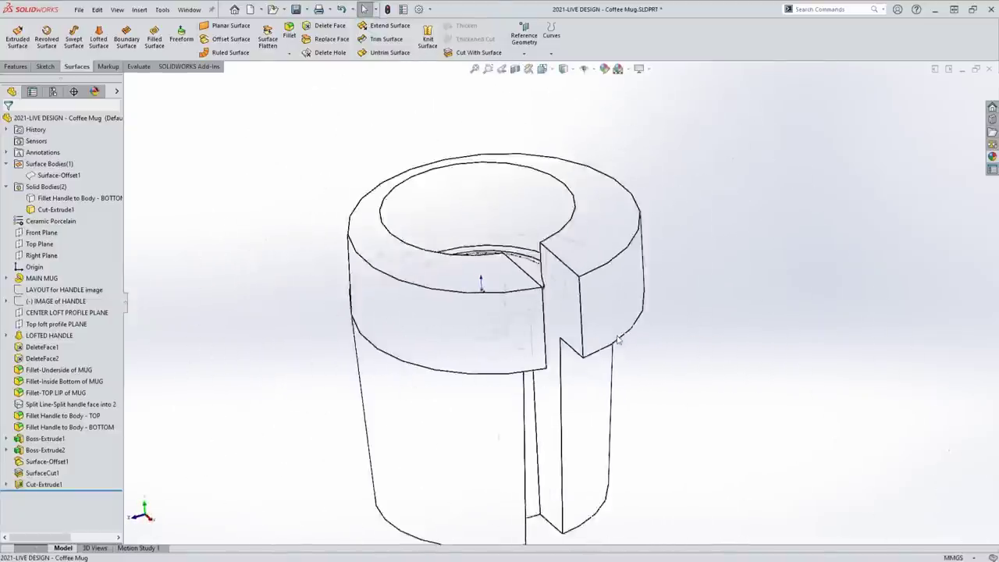
scroll(651, 339, "up", 3)
scroll(542, 310, "down", 4)
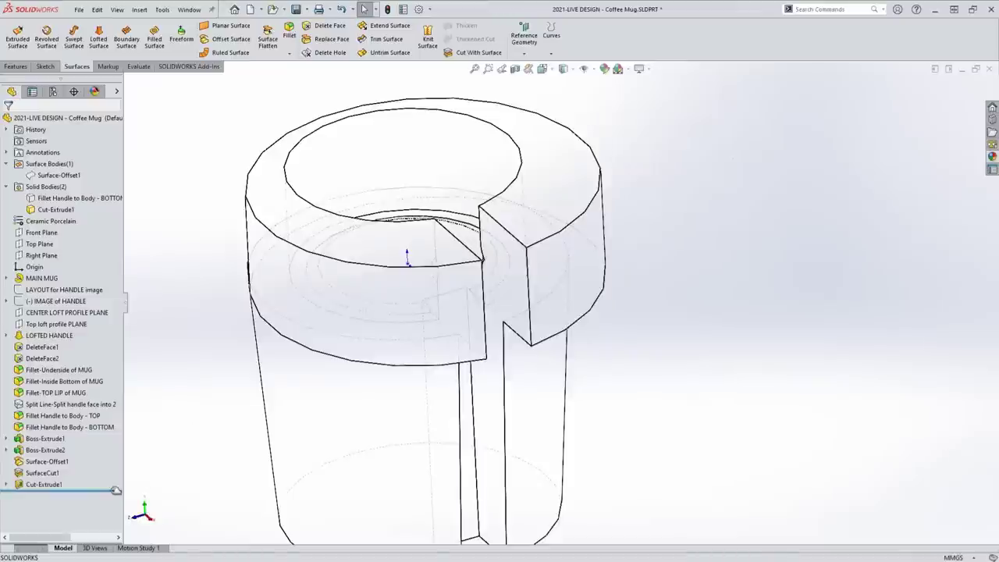
left_click(48, 486)
left_click(68, 452)
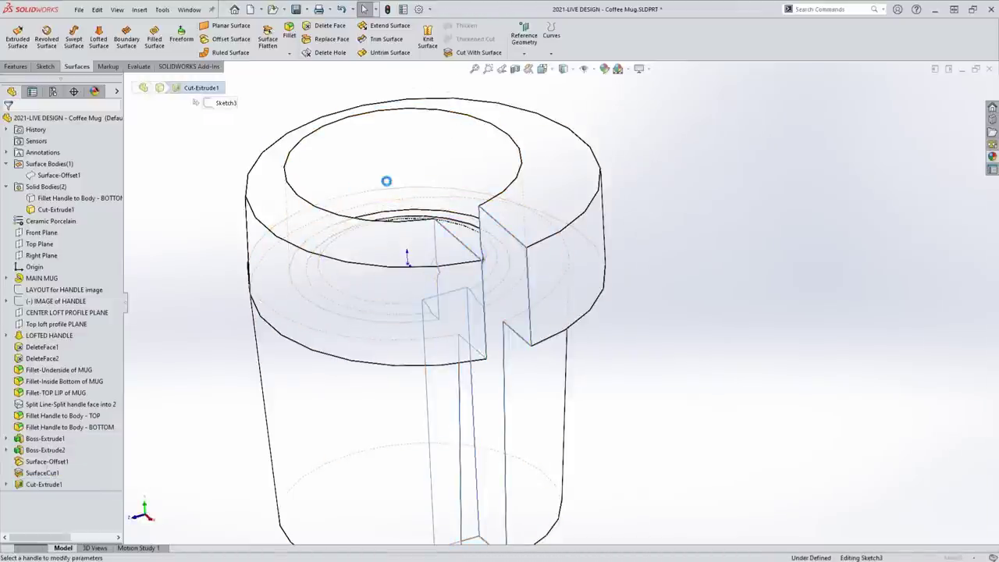
mouse_move(406, 234)
middle_mouse_down()
mouse_move(435, 252)
mouse_move(437, 307)
mouse_move(425, 222)
mouse_move(437, 241)
middle_mouse_up()
left_click(82, 184)
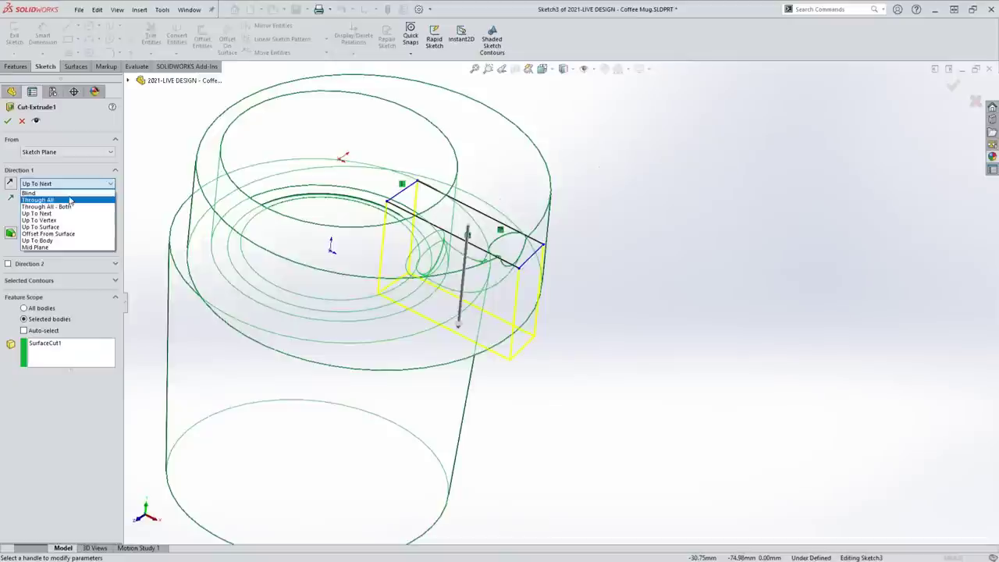
left_click(31, 193)
left_click_drag(462, 333, 461, 293)
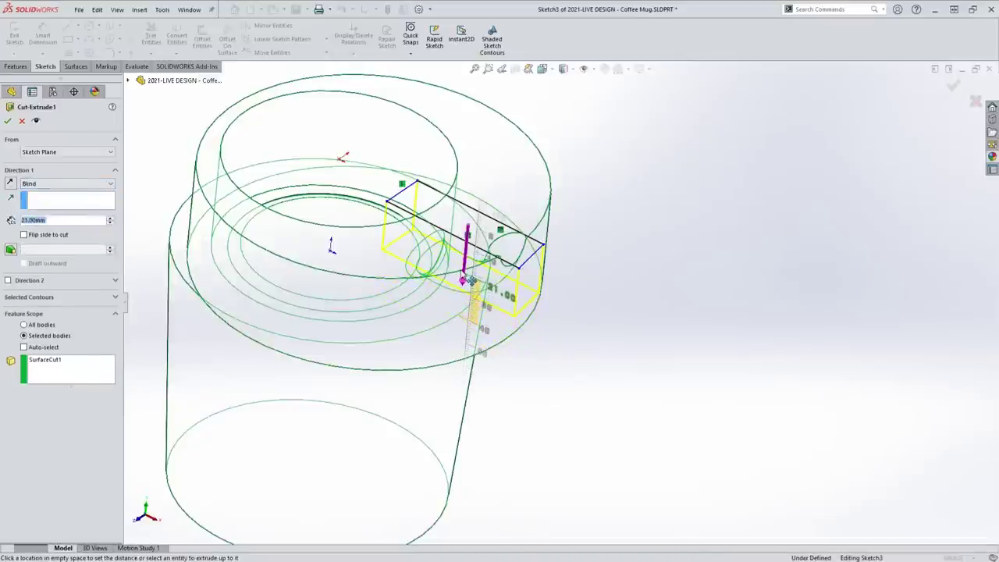
middle_click_drag(471, 279, 696, 204)
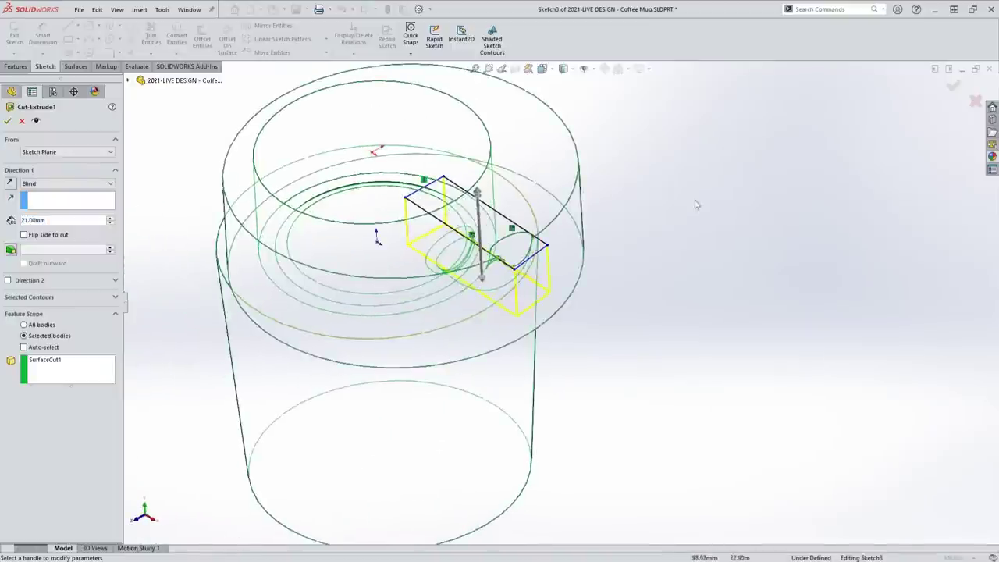
left_click(953, 87)
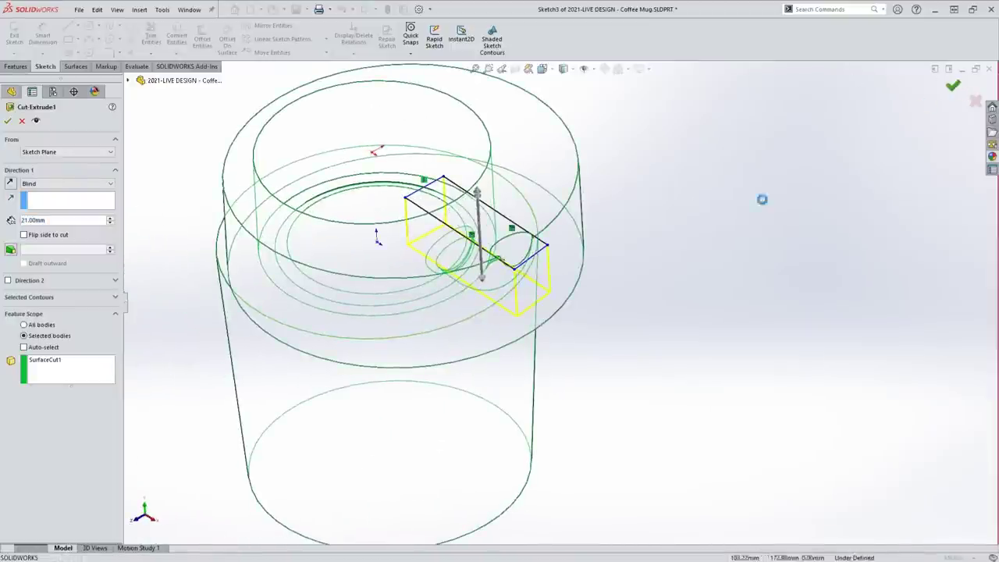
scroll(557, 259, "up", 2)
middle_click_drag(557, 259, 262, 221)
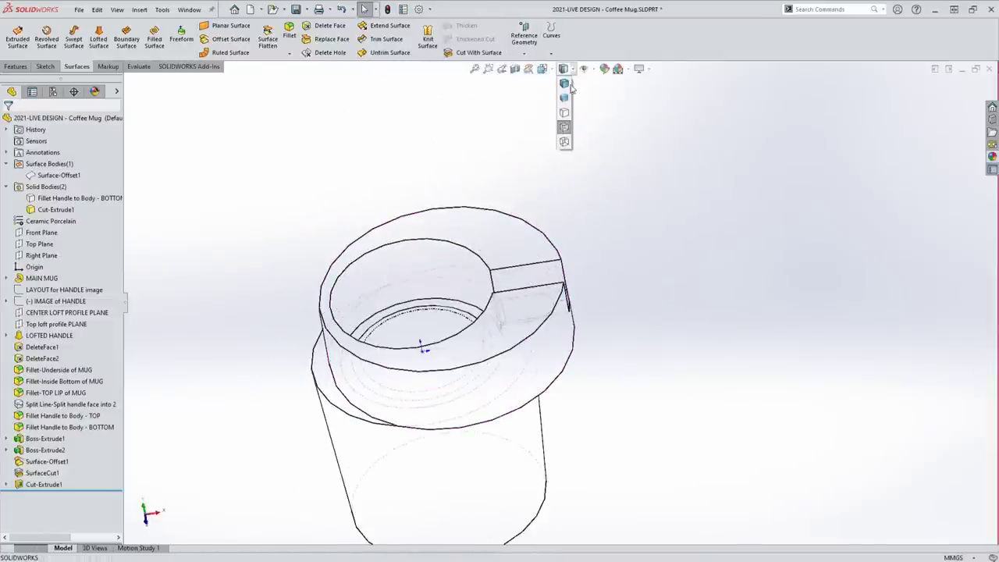
Show the hidden mug solid body from the Solid Bodies folder.
left_click(78, 197)
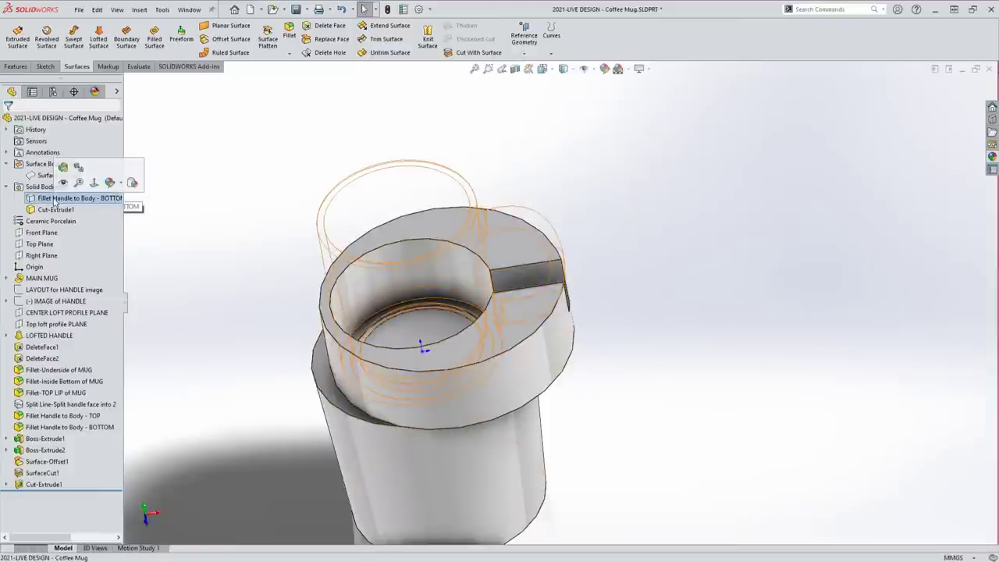
left_click(276, 127)
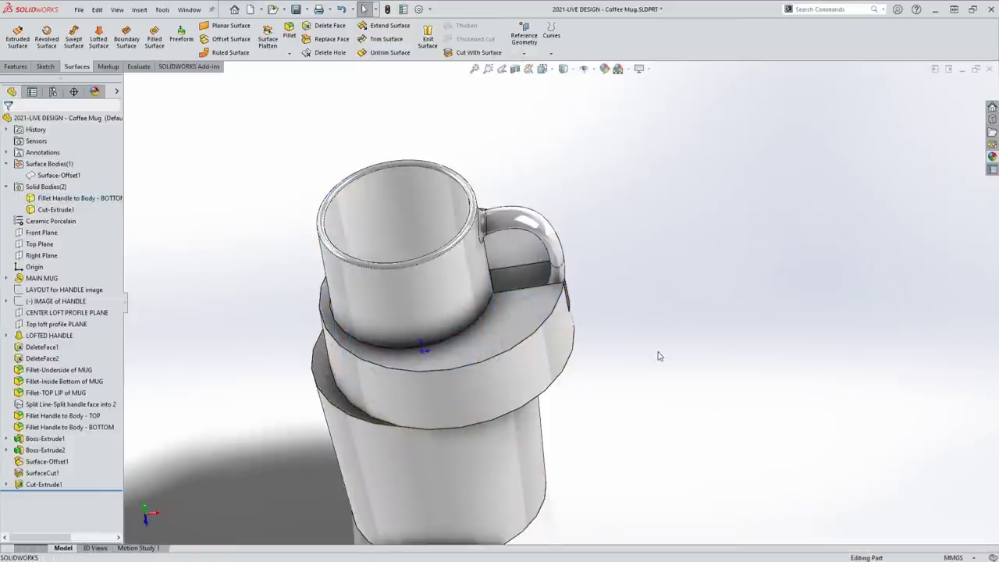
middle_click_drag(276, 127, 508, 348)
scroll(575, 257, "down", 8)
scroll(562, 295, "up", 8)
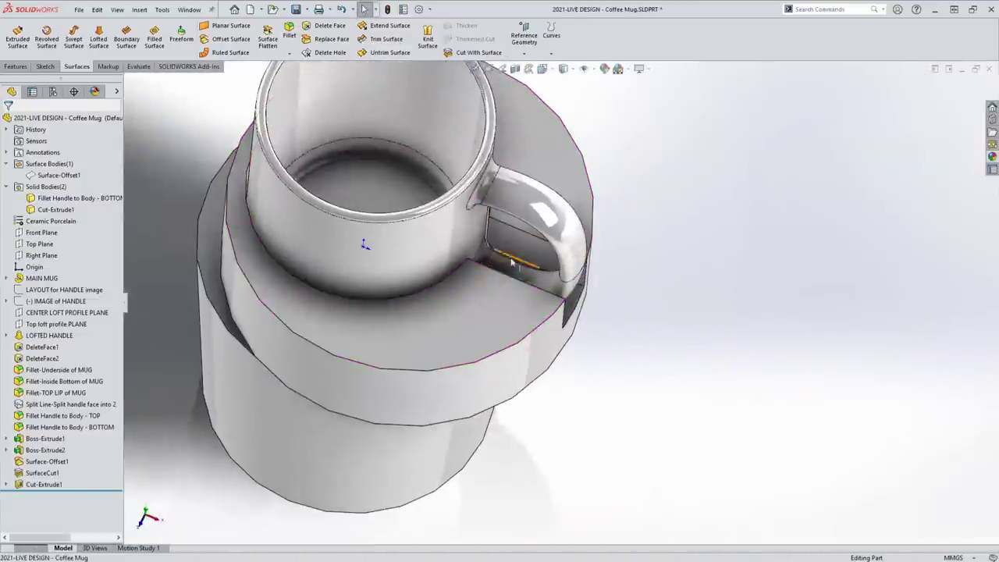
scroll(511, 248, "down", 7)
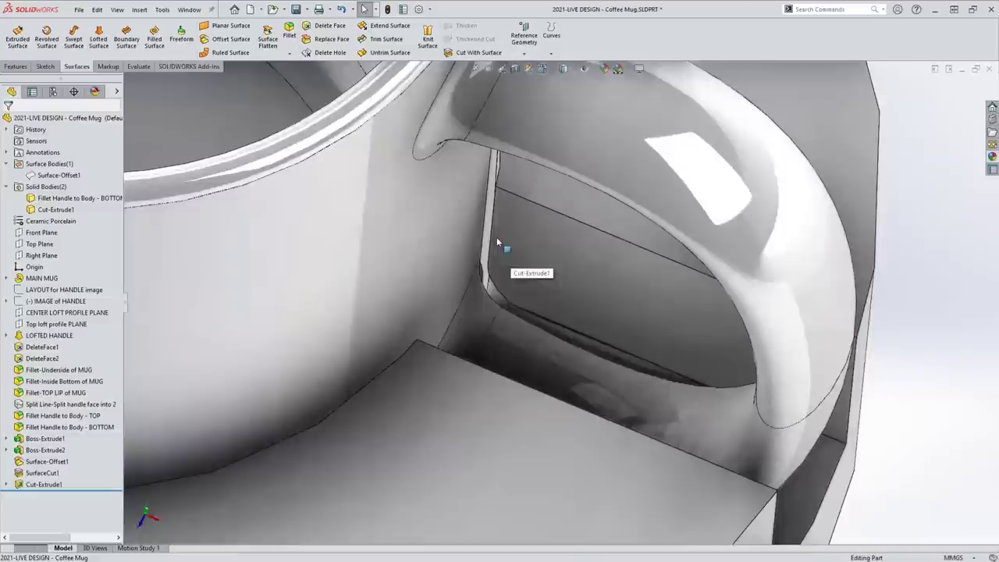
Inspect the mug handle sitting in the 21 mm collar notch, then fit the view.
left_click(485, 218)
scroll(492, 212, "up", 3)
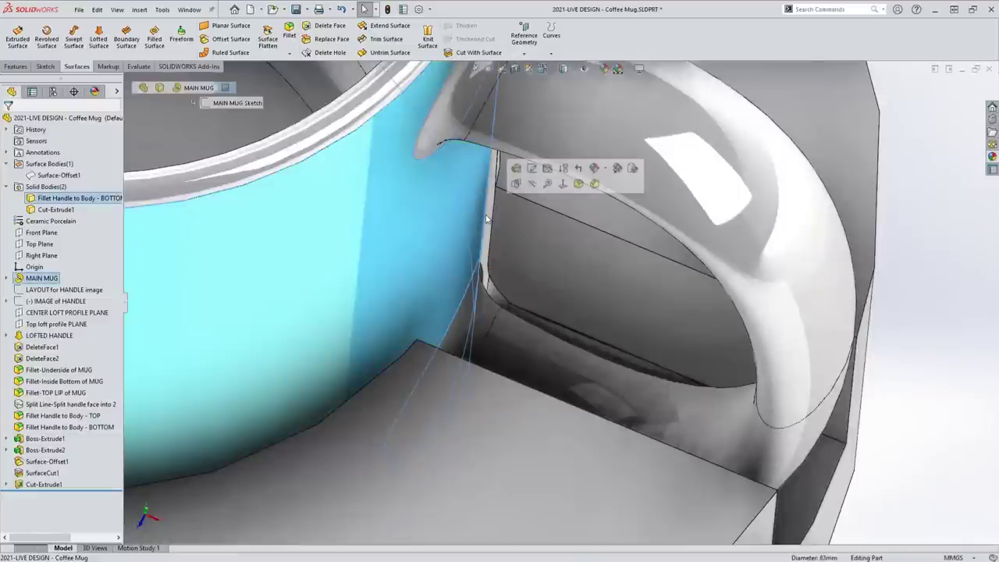
left_click(491, 213)
scroll(492, 213, "down", 2)
key("f")
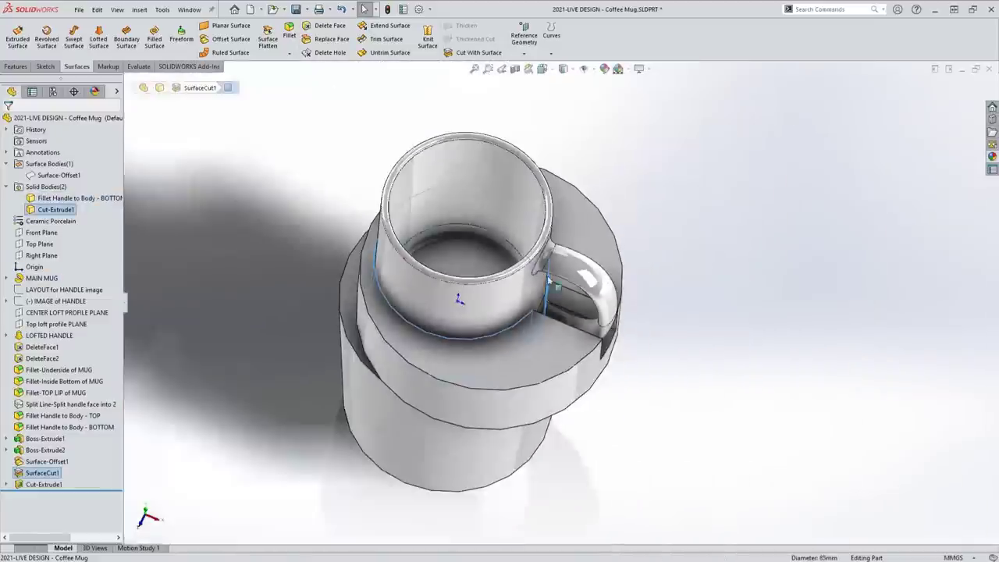
middle_click_drag(566, 333, 679, 351)
left_click(691, 358)
key("f")
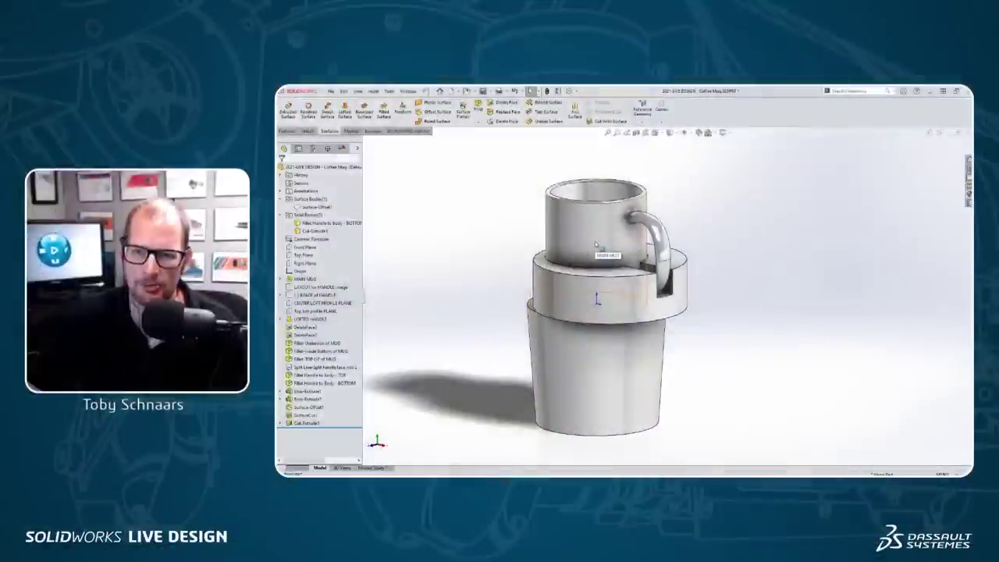
scroll(661, 275, "down", 3)
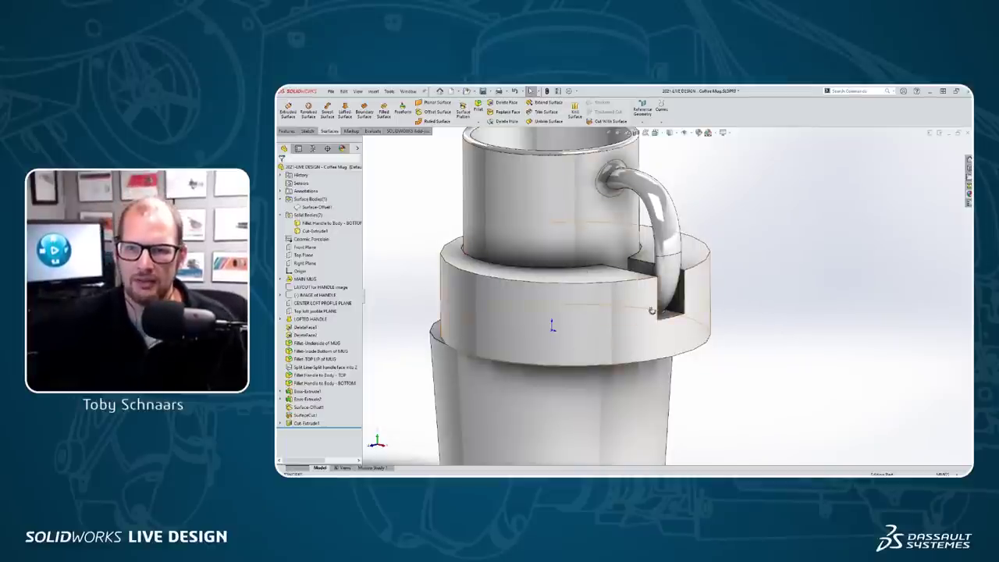
middle_click_drag(651, 311, 577, 269)
left_click(529, 281)
key("Tab")
left_click(578, 268)
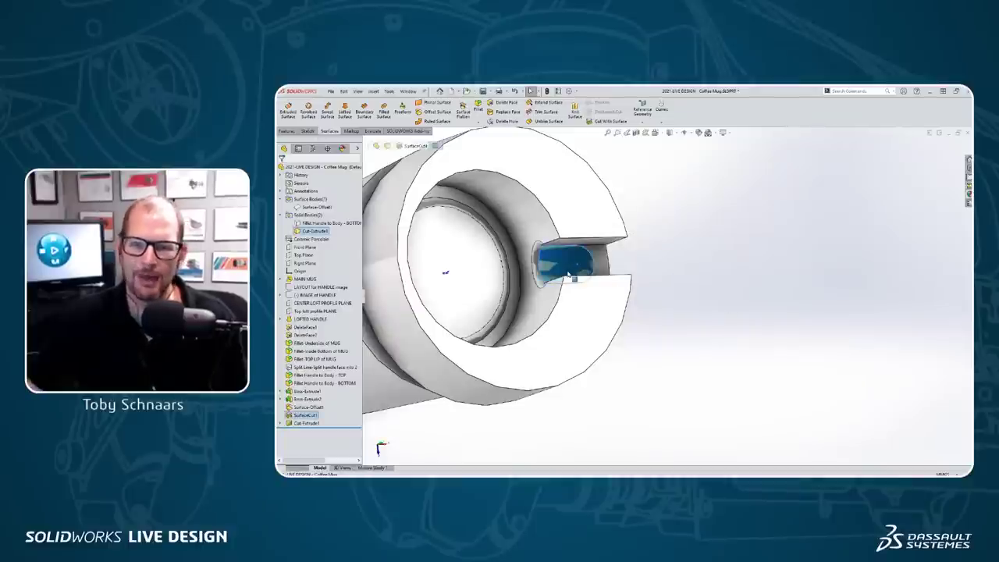
scroll(568, 273, "down", 3)
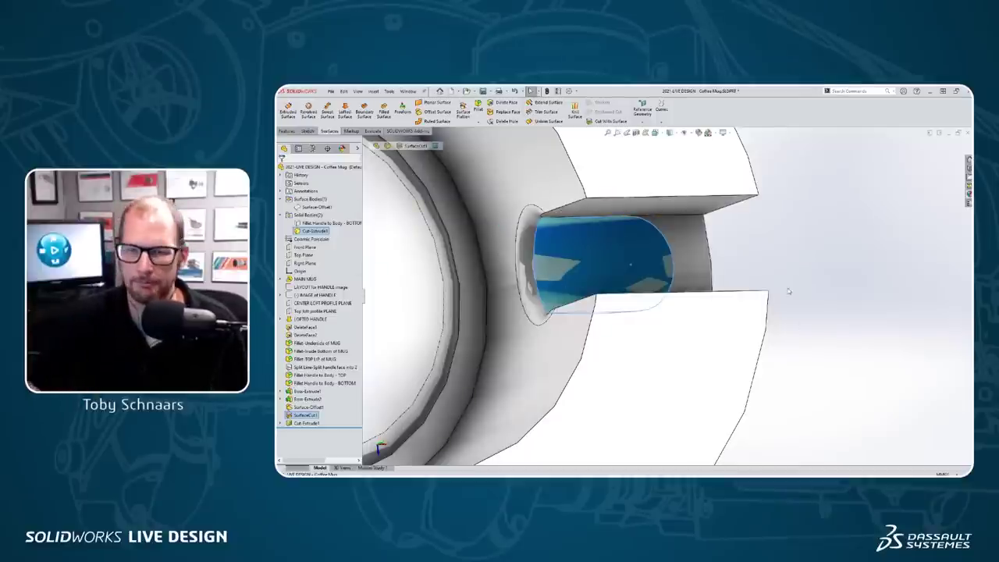
key("ctrl+shift+z")
left_click(753, 304)
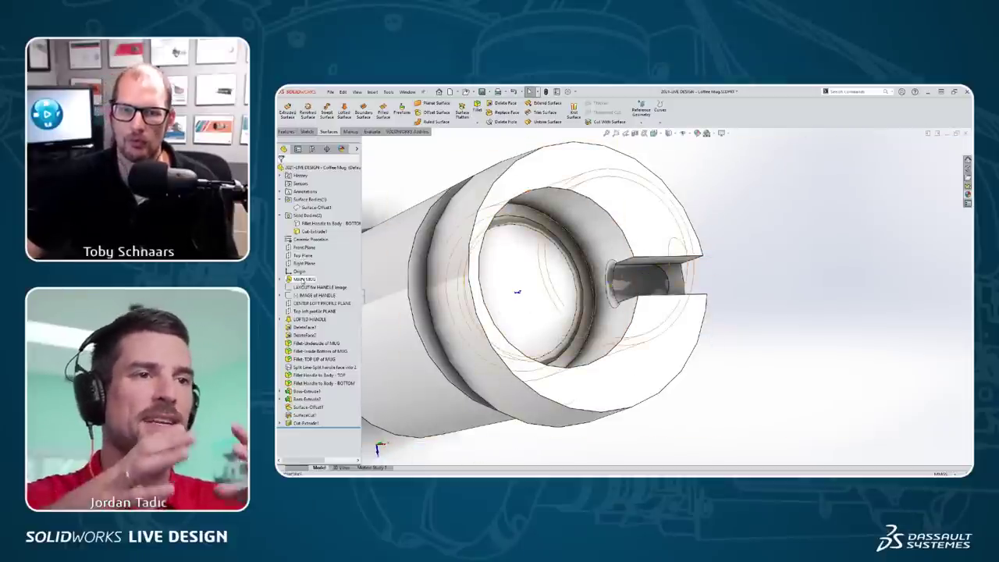
double_click(304, 280)
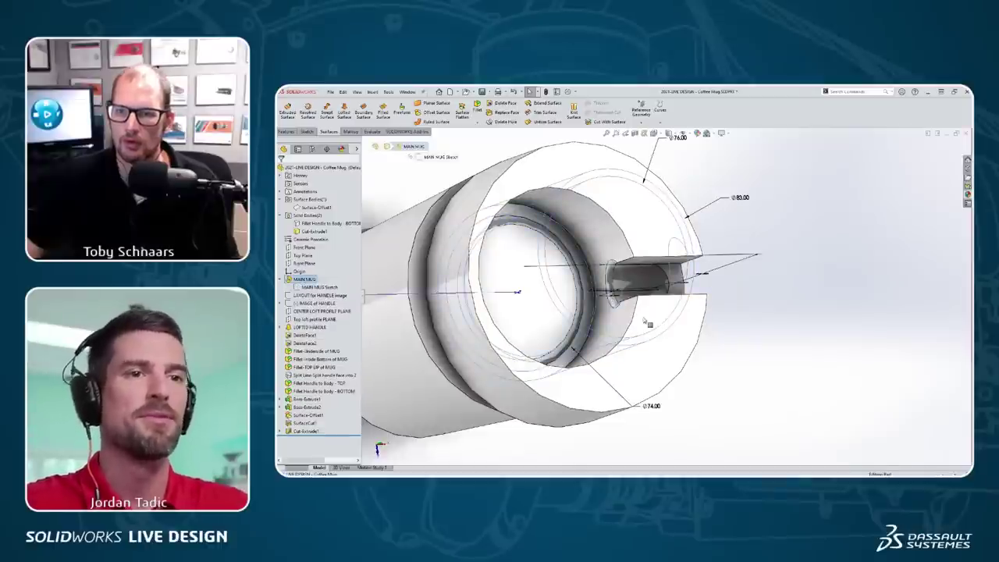
key("ctrl+7")
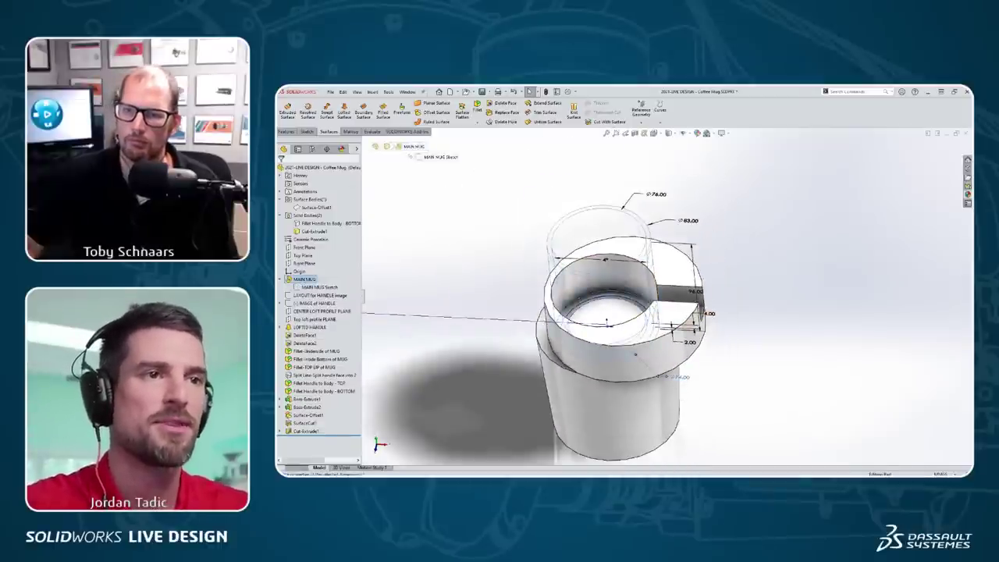
double_click(677, 377)
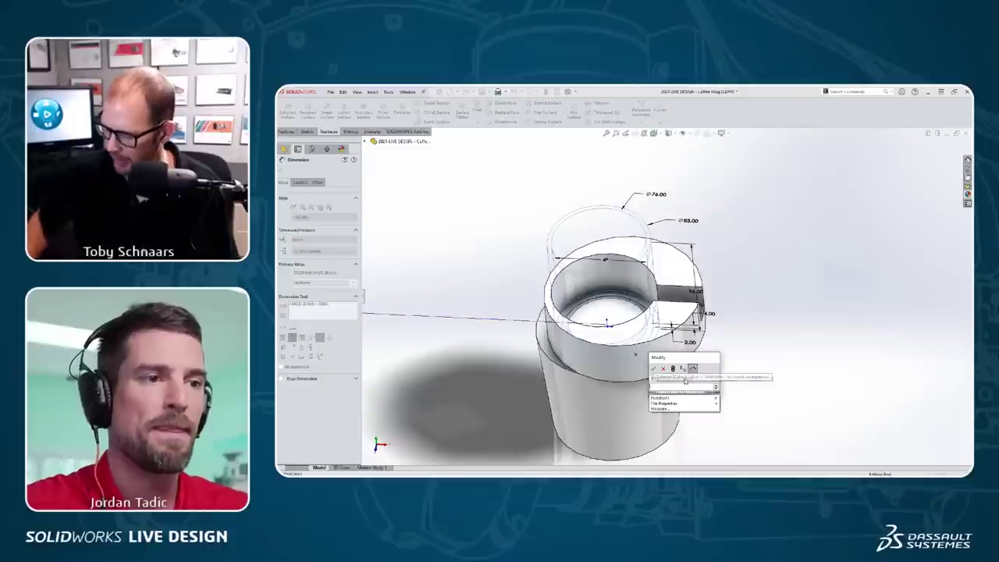
key("Escape")
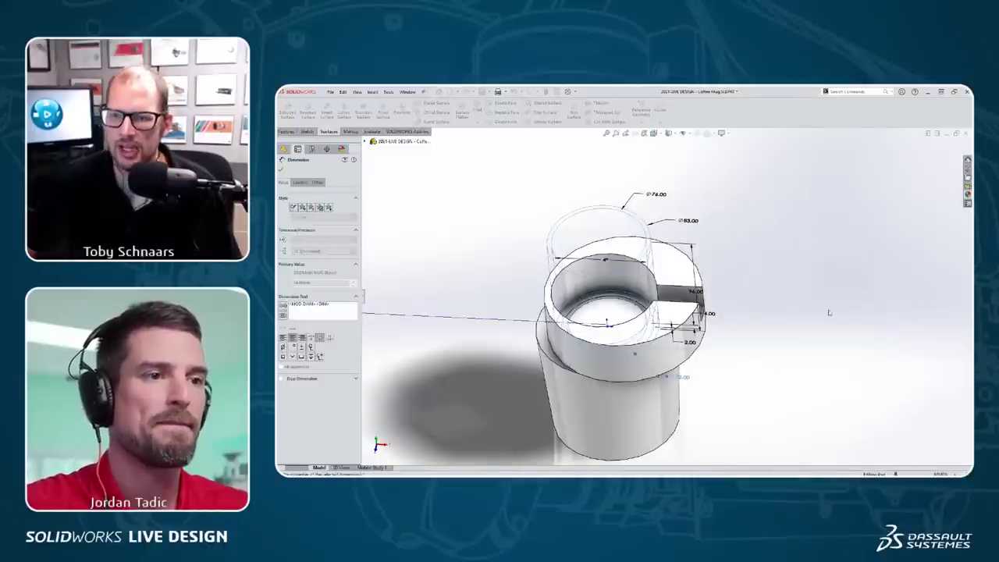
key("Escape")
scroll(597, 309, "down", 3)
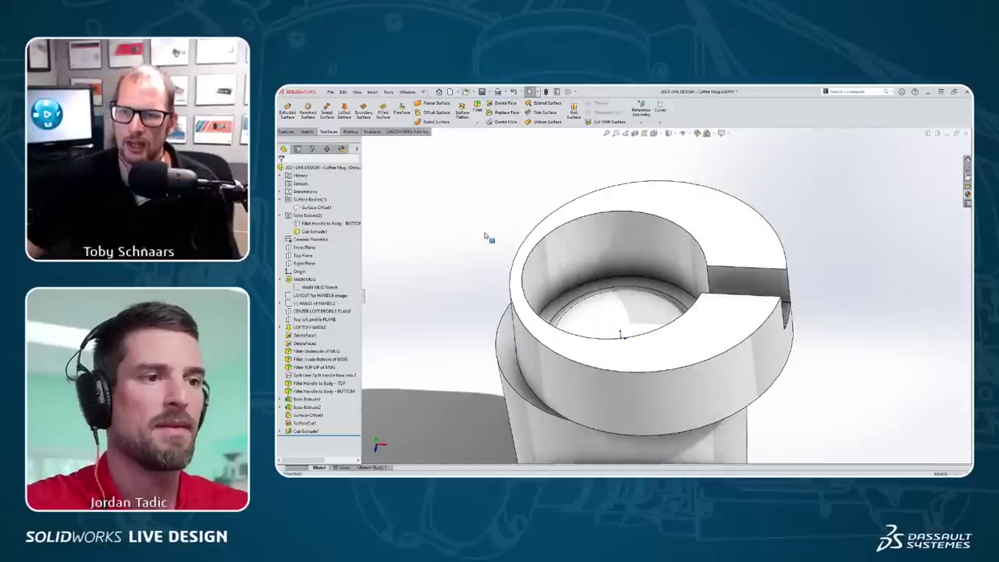
left_click(593, 253)
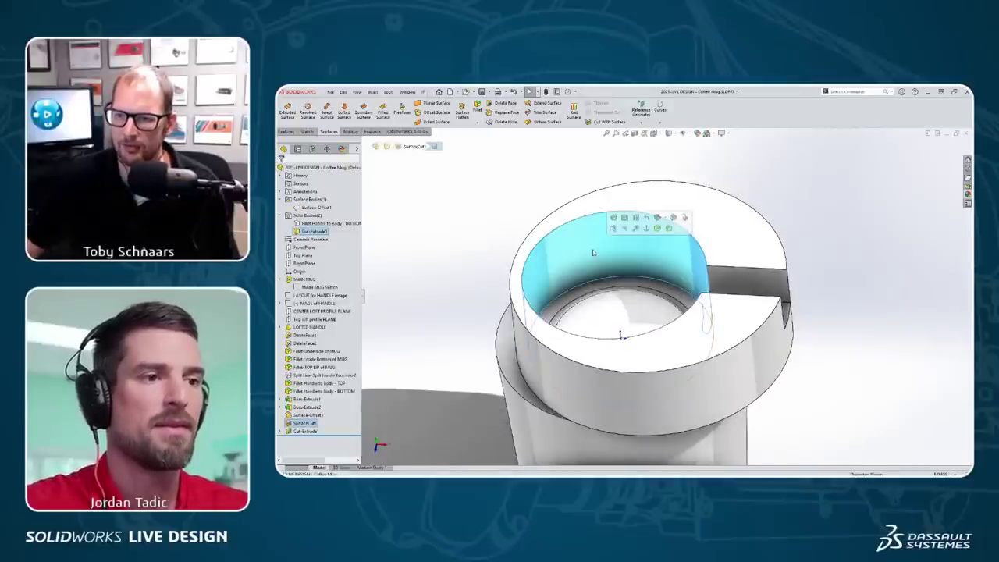
left_click(493, 231)
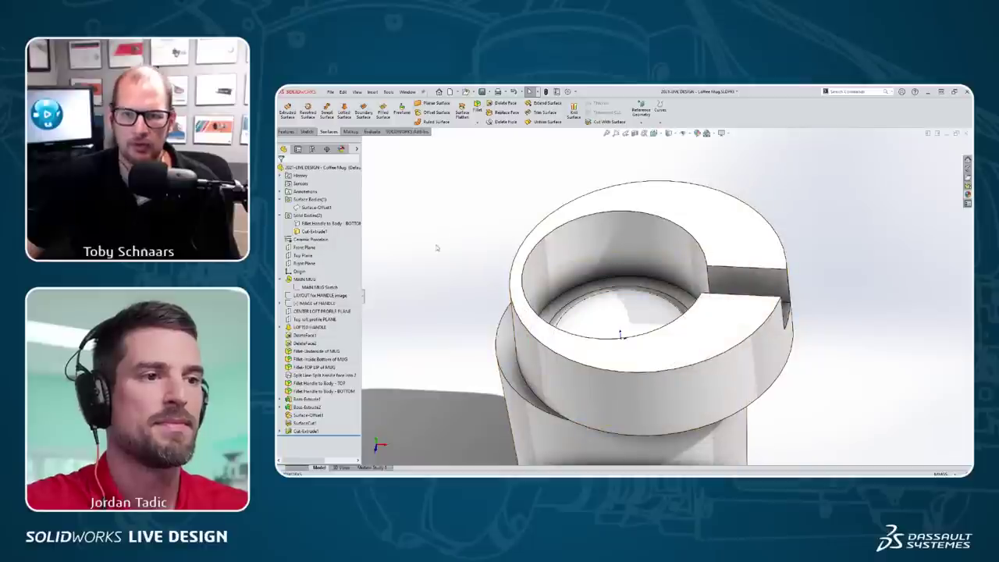
double_click(677, 297)
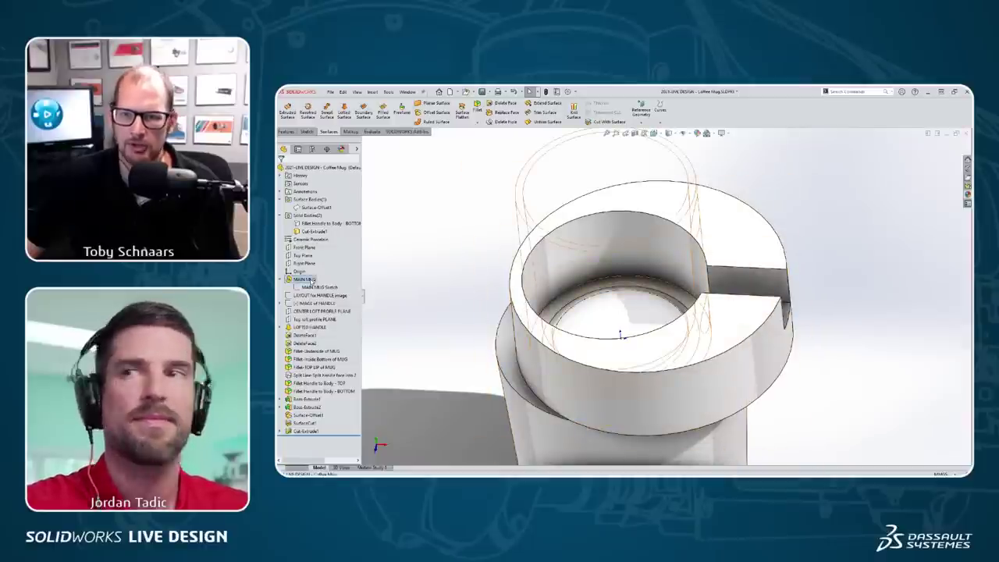
scroll(630, 262, "up", 2)
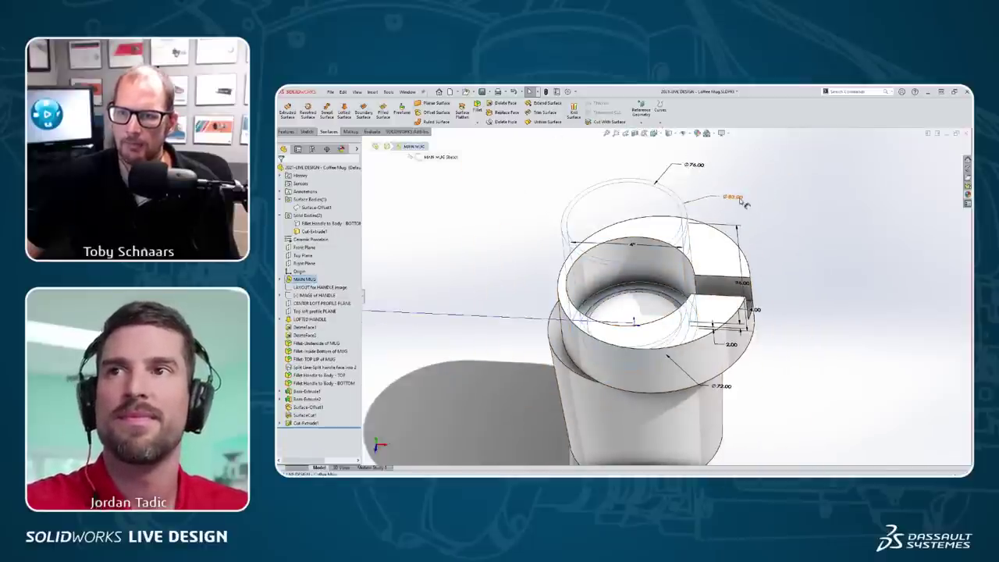
double_click(740, 199)
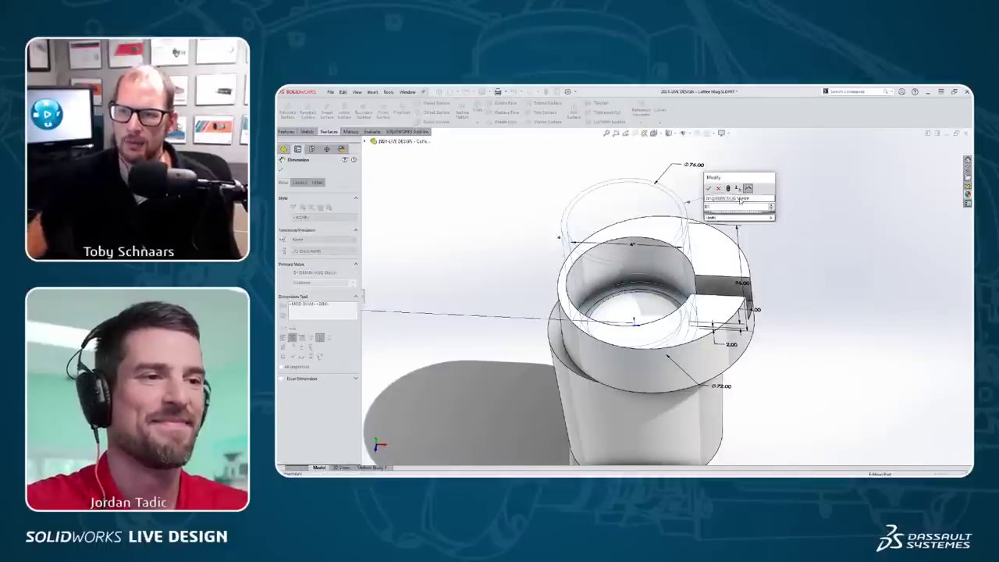
left_click(775, 214)
left_click(776, 210)
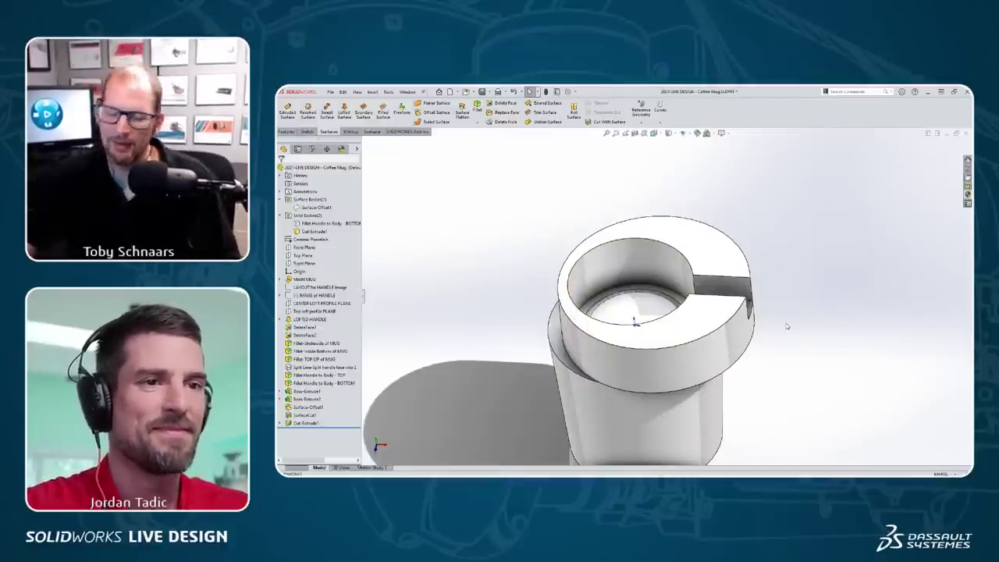
Switch to the GoPro HANDY main assembly with Ctrl+Tab and zoom in.
scroll(772, 344, "up", 2)
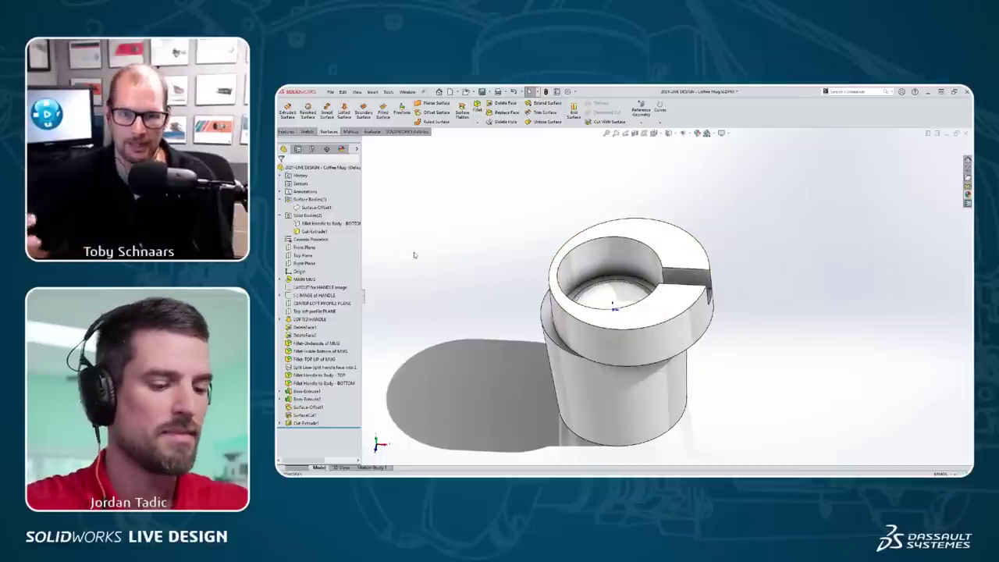
key("ctrl+Tab")
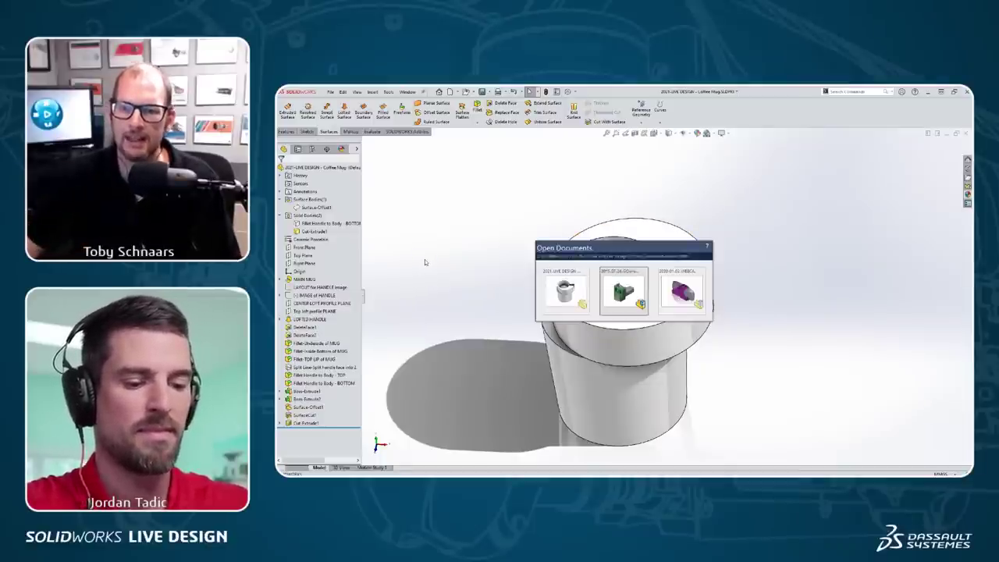
scroll(481, 220, "down", 2)
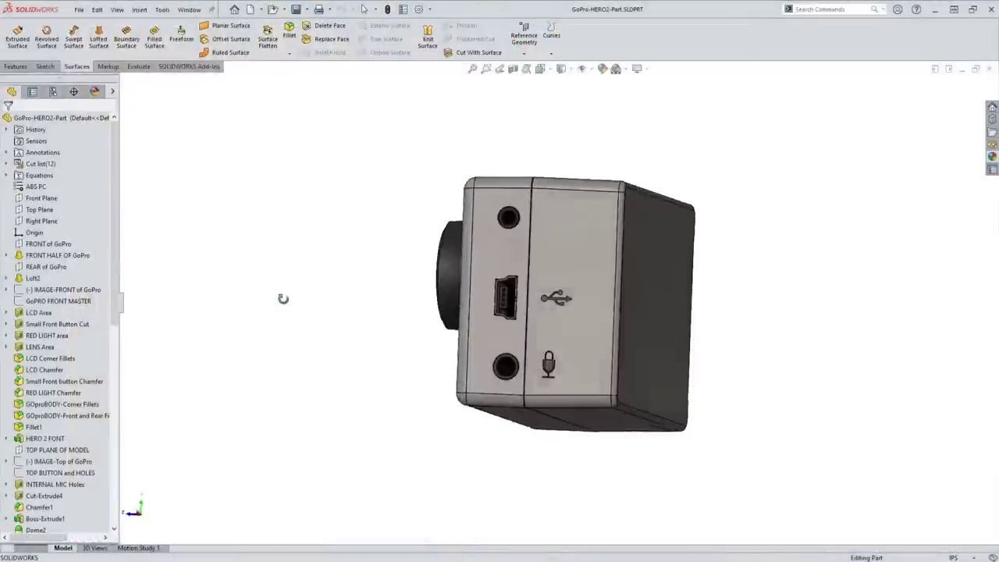
Open the GoPro-HERO2 camera part in its own window, view it, then return to the assembly.
middle_click_drag(283, 298, 408, 301)
scroll(820, 354, "down", 2)
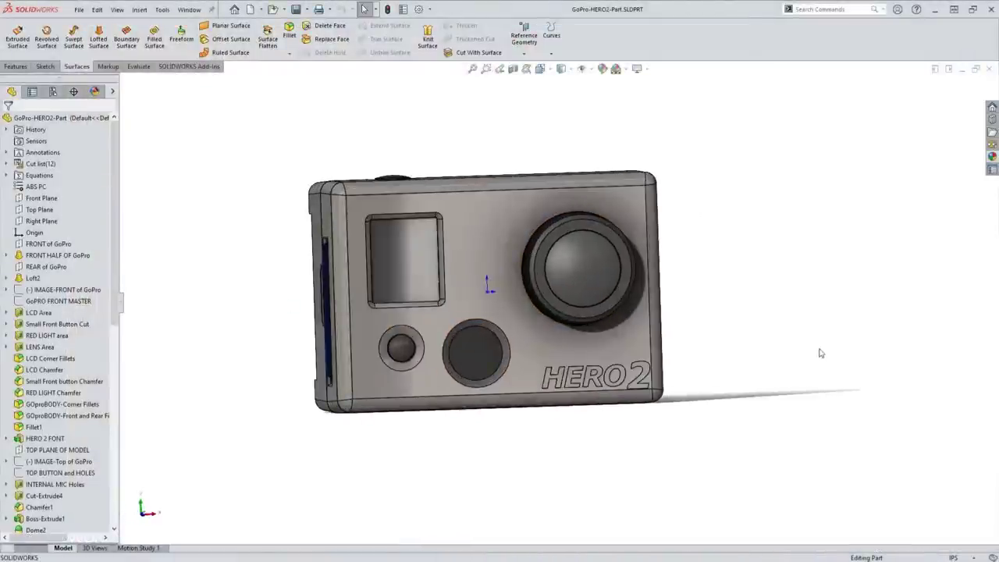
middle_click_drag(296, 275, 468, 310)
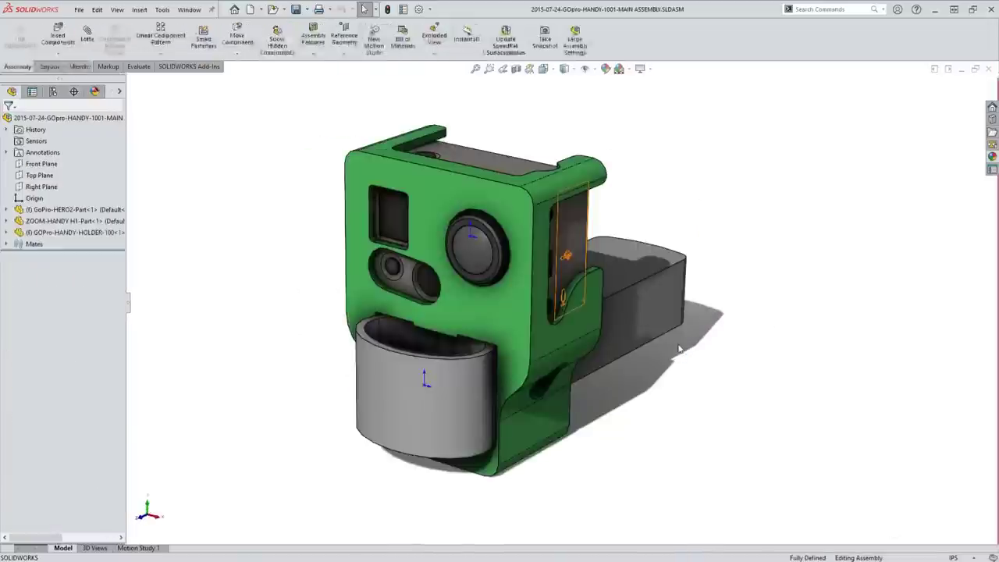
left_click(564, 242)
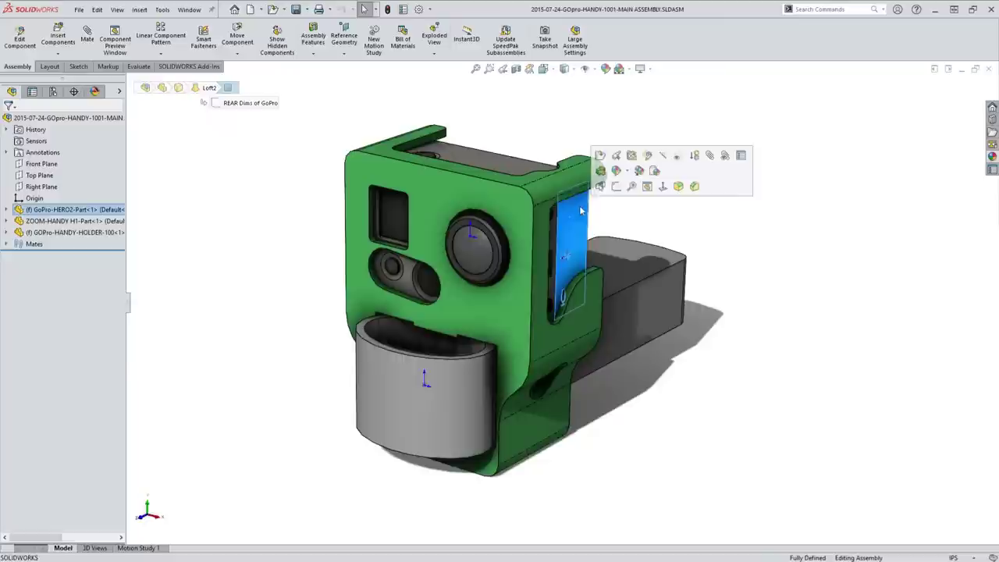
left_click(601, 156)
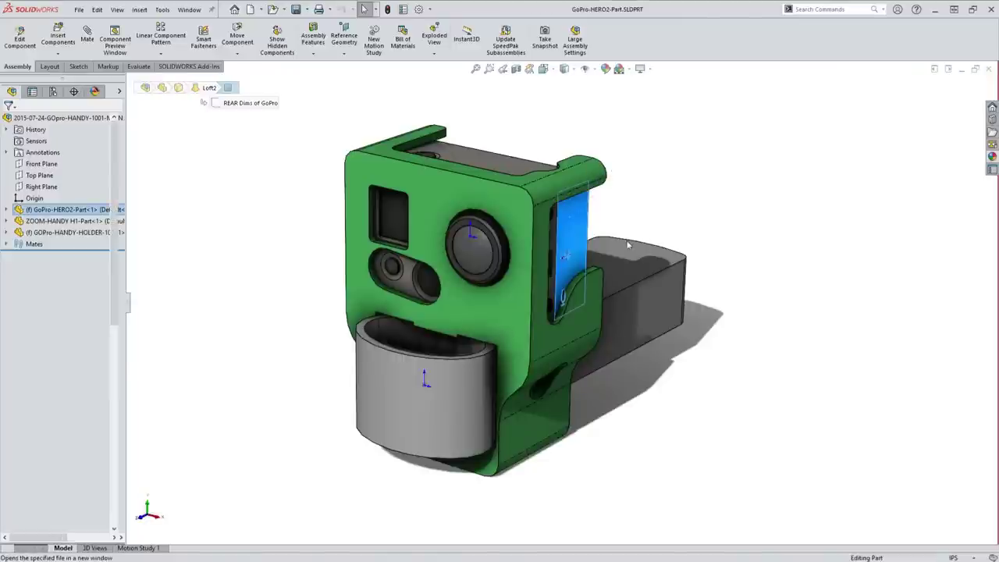
middle_click_drag(330, 286, 312, 299)
key("ctrl+Tab")
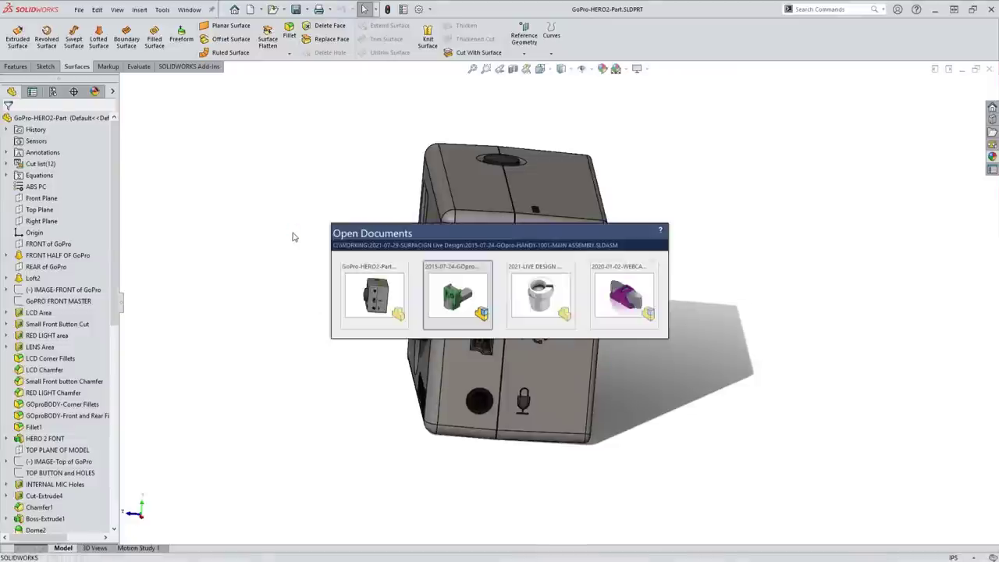
Open the ZOOM-HANDY H1 handle part, view it lengthwise, then return to the holder assembly.
left_click(448, 416)
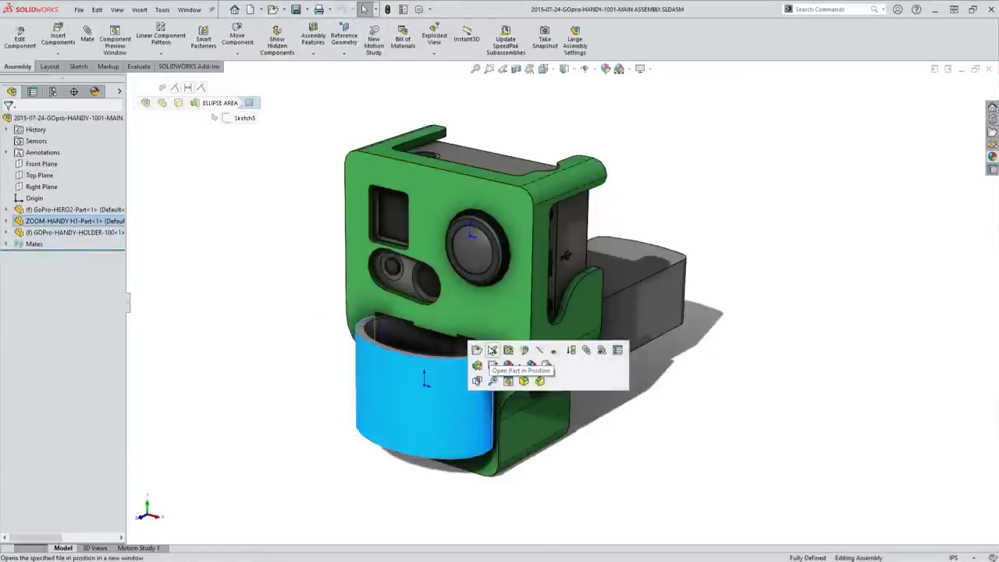
left_click(477, 353)
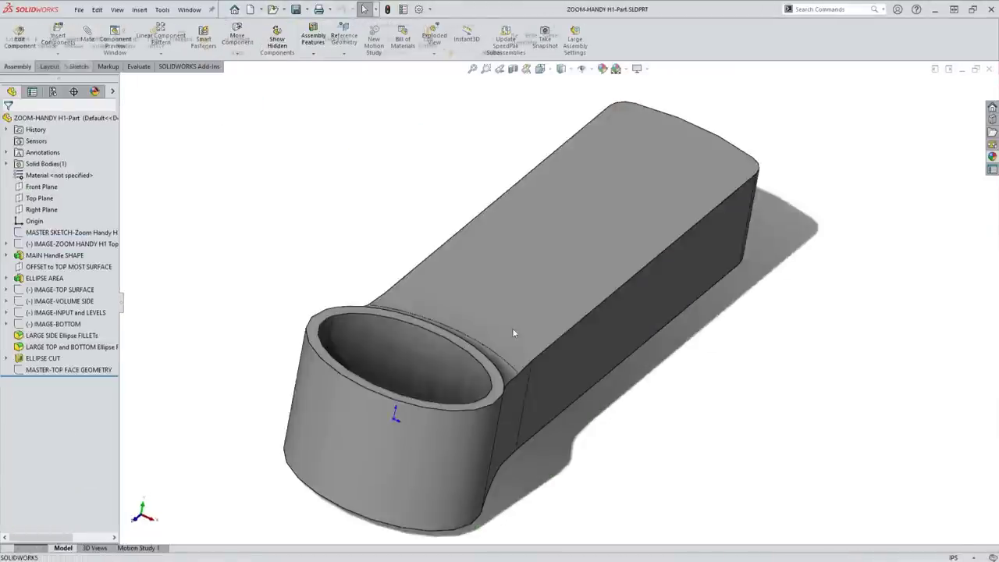
middle_click_drag(600, 457, 557, 537)
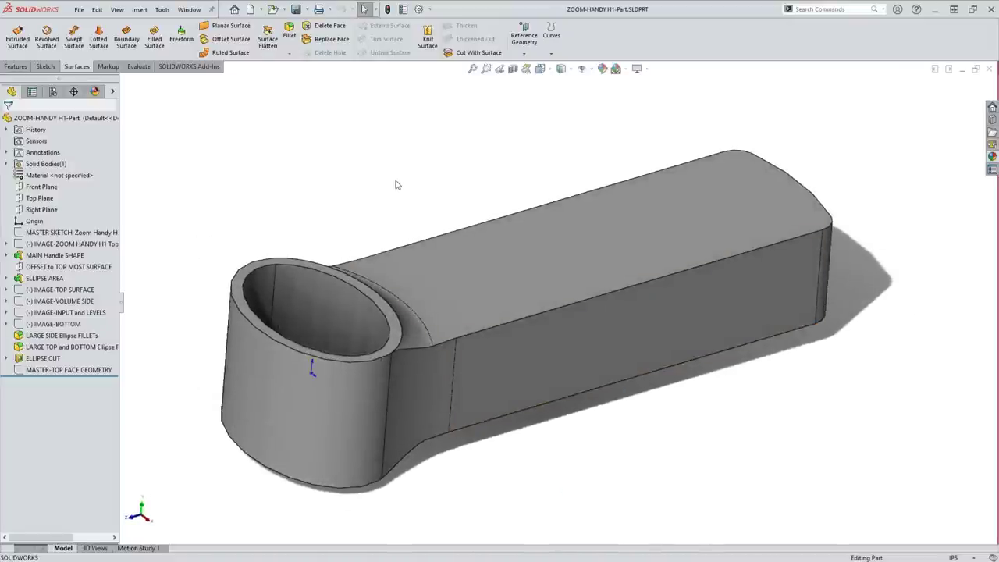
key("ctrl+Tab")
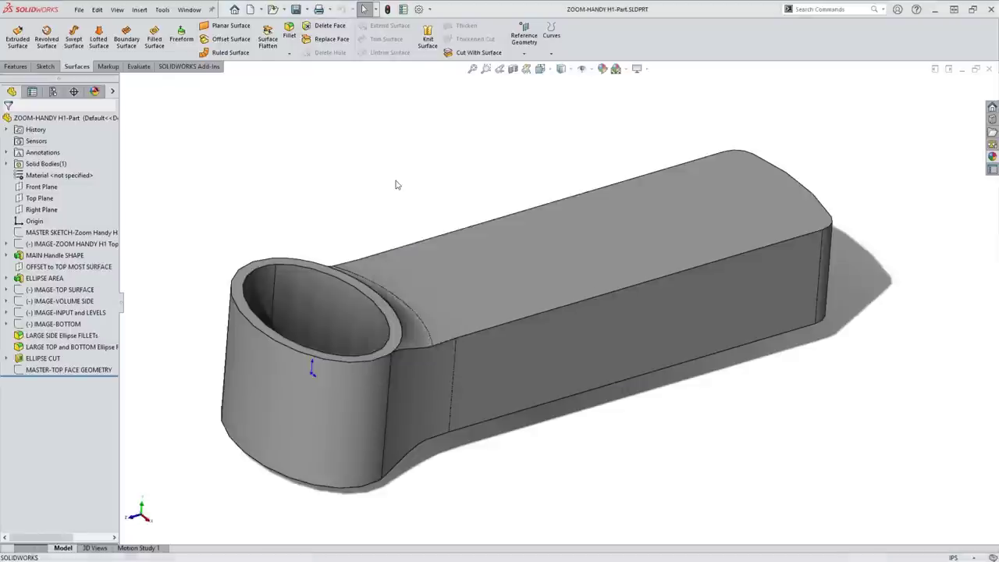
left_click(515, 324)
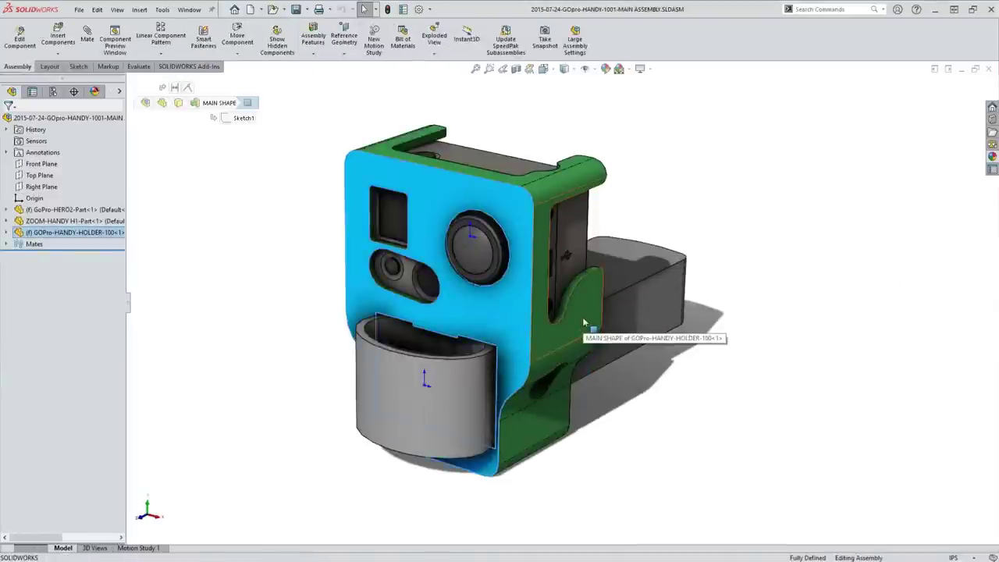
left_click(633, 210)
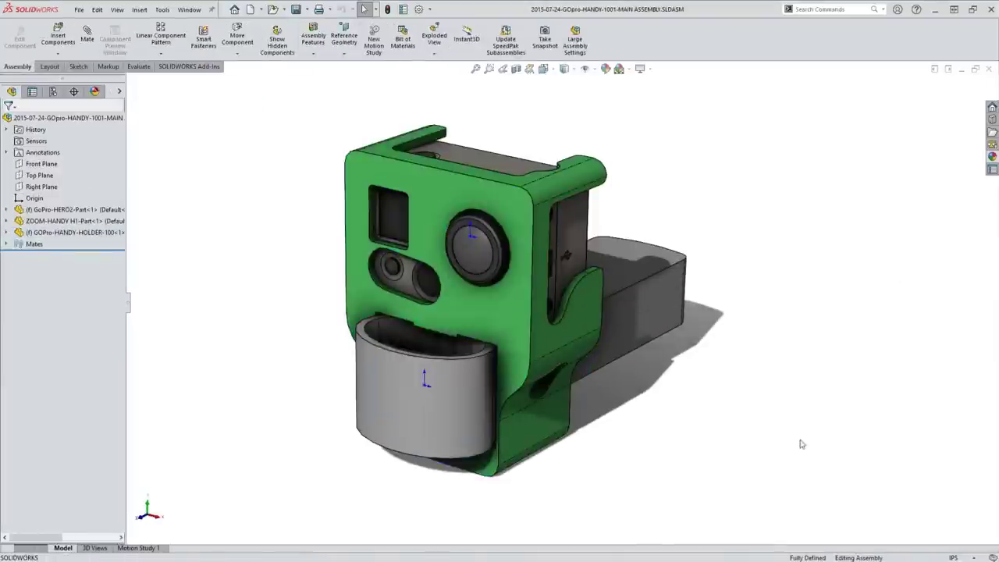
middle_click_drag(798, 442, 771, 447)
scroll(771, 446, "down", 2)
scroll(554, 147, "up", 1)
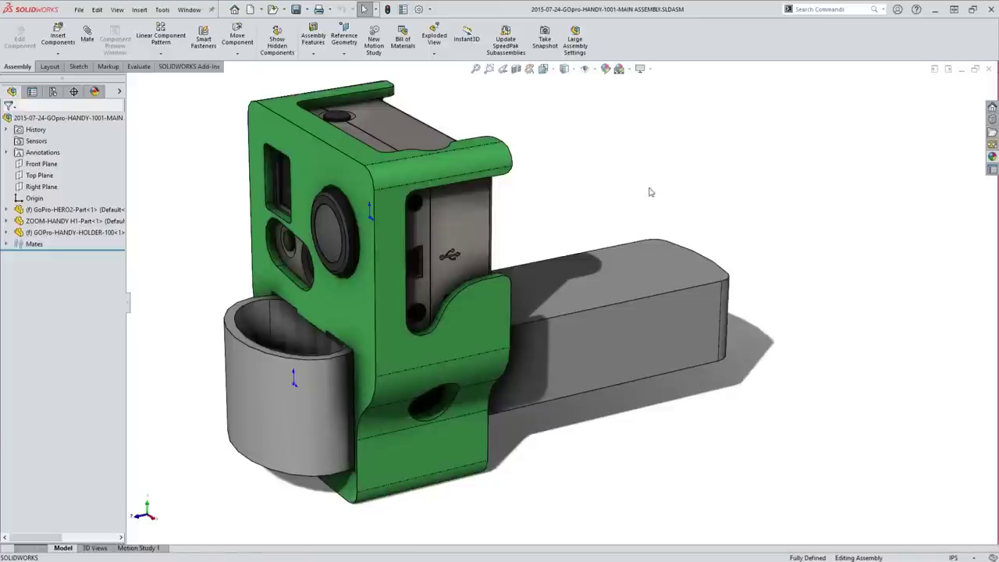
key("ctrl+Tab")
key("ctrl+Tab")
key("ctrl+Tab")
key("ctrl+Tab")
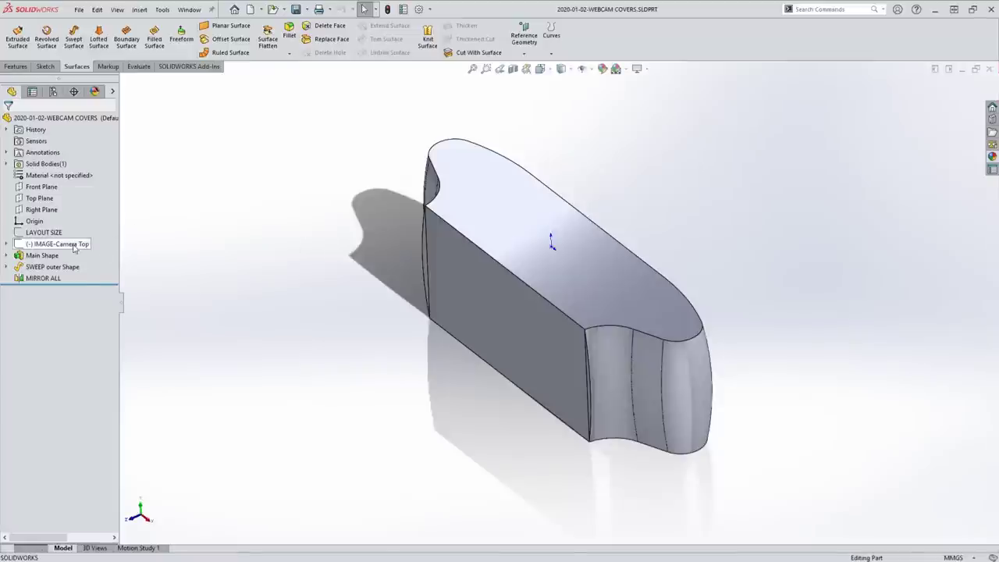
Roll the feature tree back and check the LAYOUT SIZE sketch dimensions.
left_click_drag(101, 284, 94, 233)
left_click(46, 221)
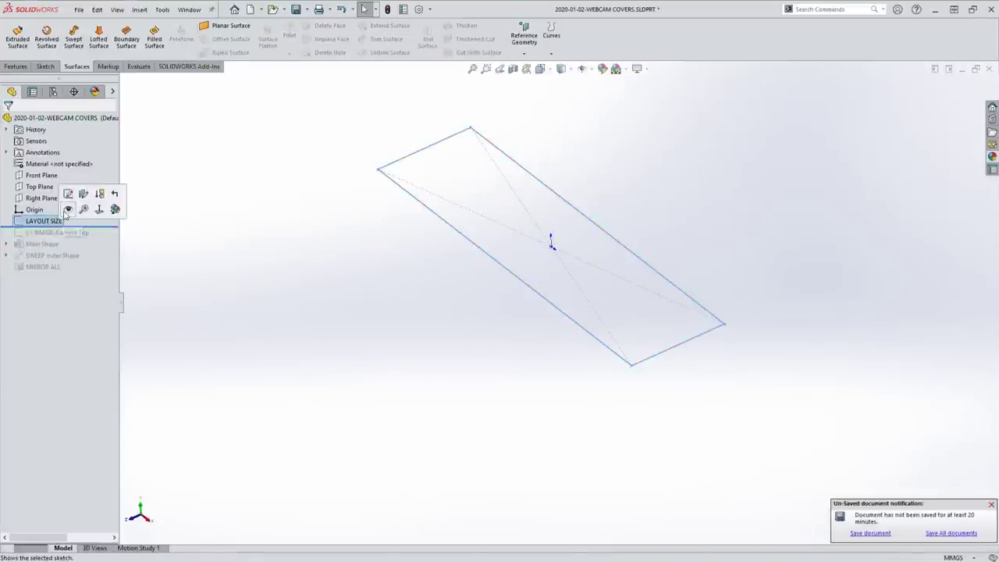
left_click(239, 263)
left_click(47, 221)
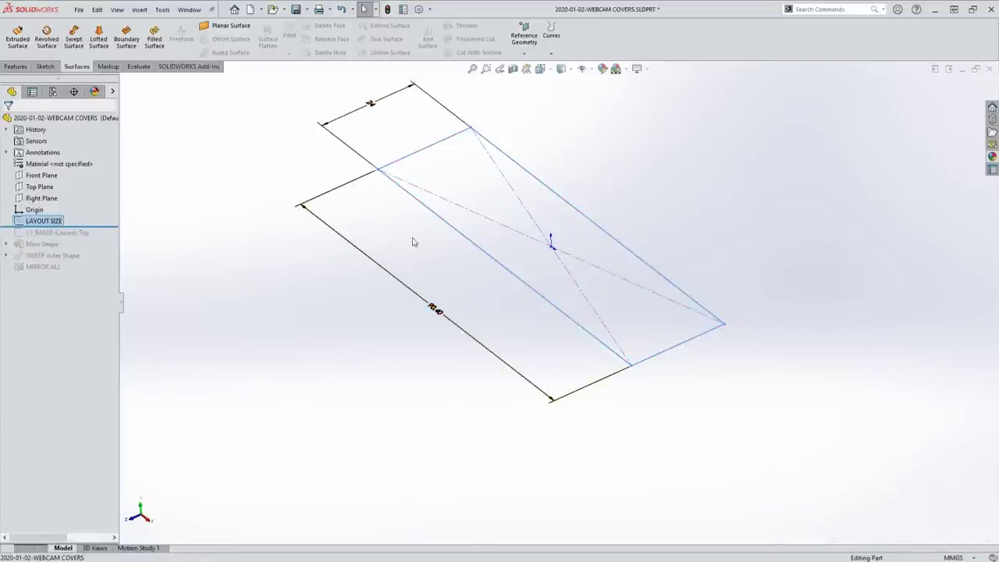
left_click(291, 147)
Roll forward to include the IMAGE-Camera Top sketch with the webcam photo.
left_click_drag(93, 228, 96, 238)
left_click(82, 233)
left_click(89, 217)
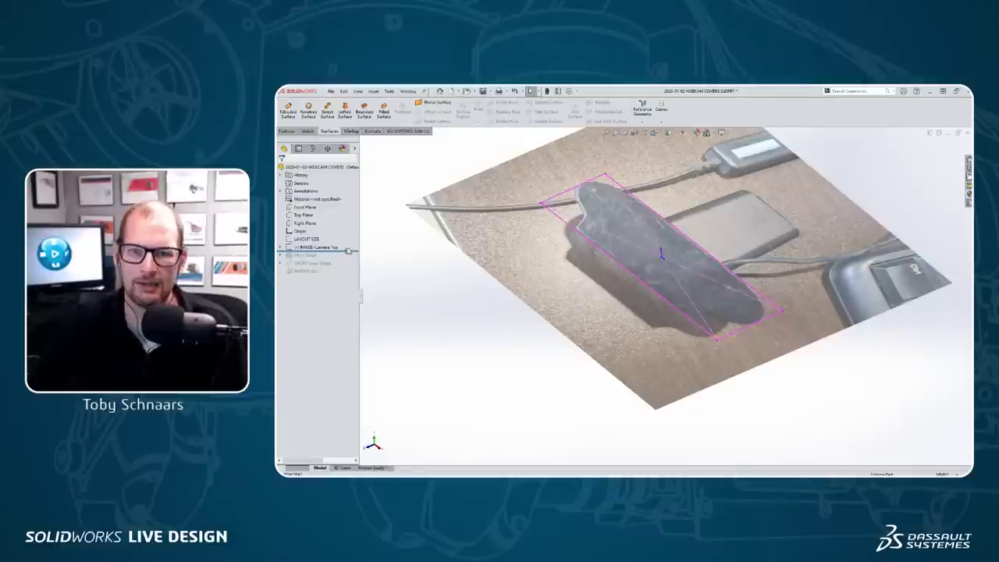
Roll forward past Main Shape, then hide the IMAGE-Camera Top photo and LAYOUT SIZE sketch.
left_click_drag(347, 250, 345, 261)
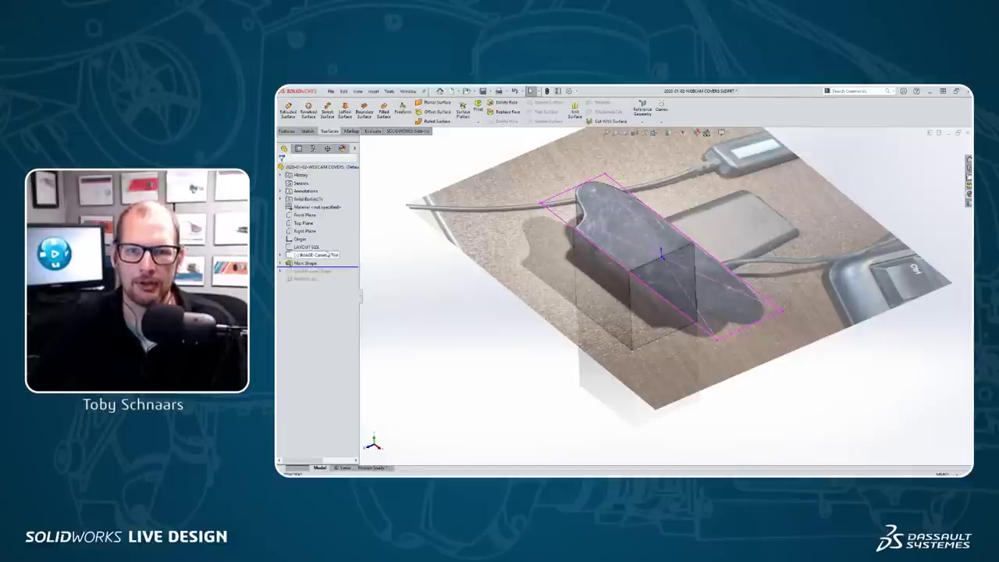
left_click(320, 255)
left_click(318, 248)
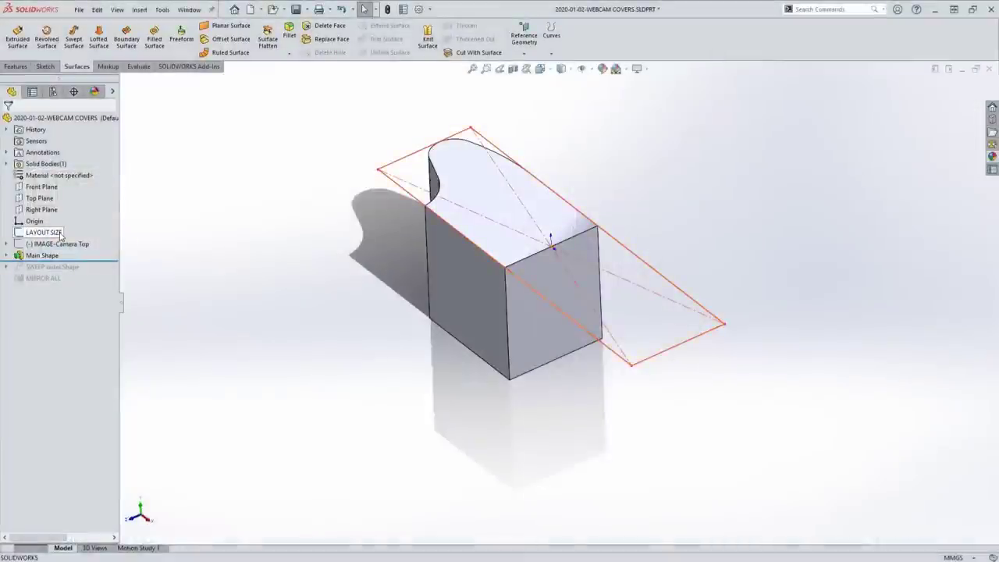
left_click(308, 246)
left_click(68, 217)
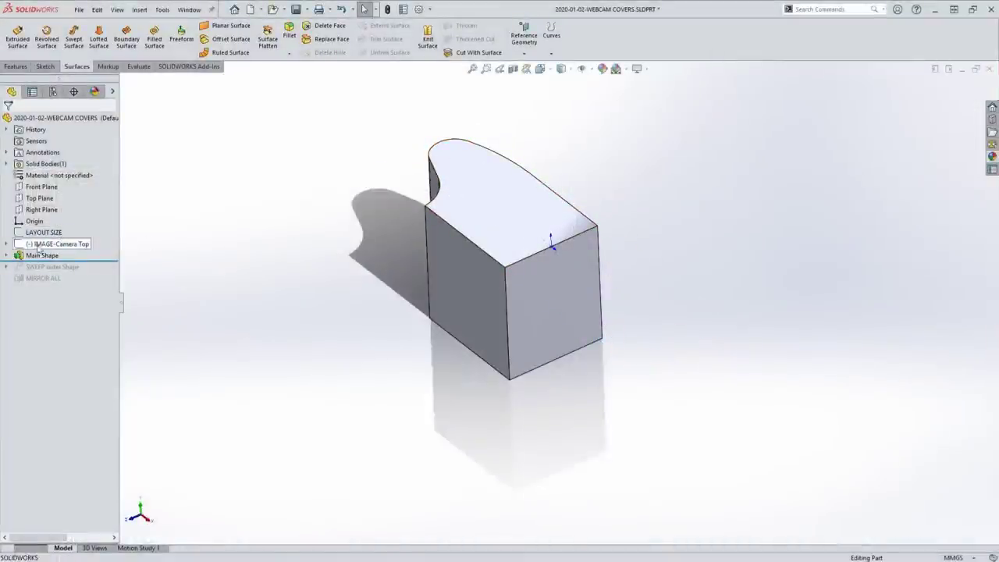
Expand Main Shape and start editing its profile Sketch3.
left_click(6, 255)
left_click(52, 266)
left_click(45, 249)
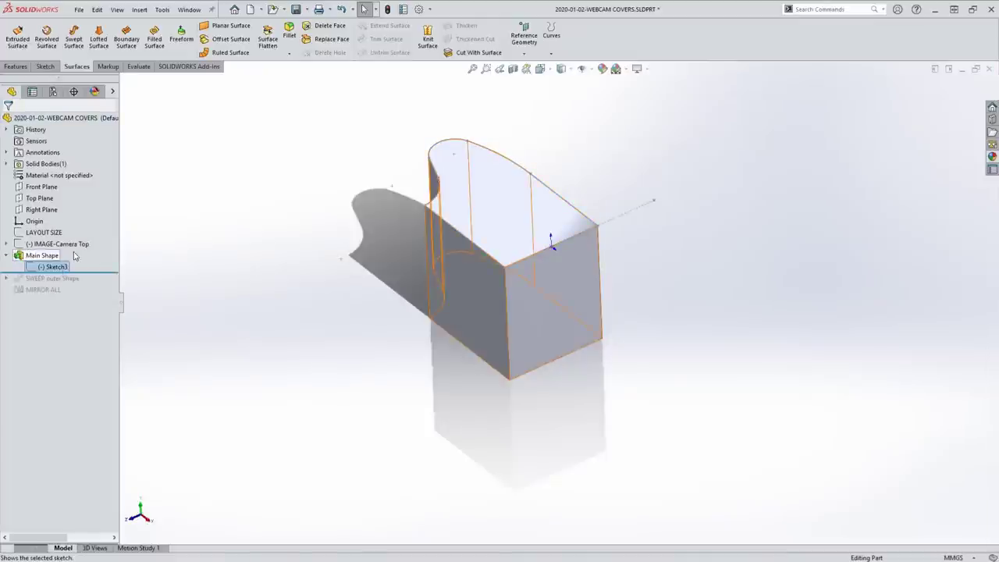
left_click(43, 257)
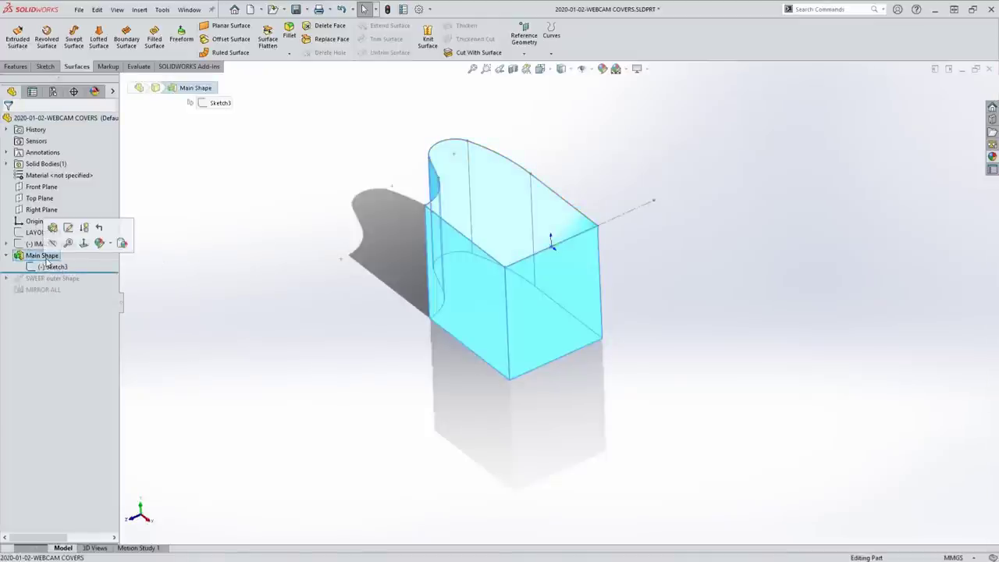
left_click(51, 267)
left_click(63, 249)
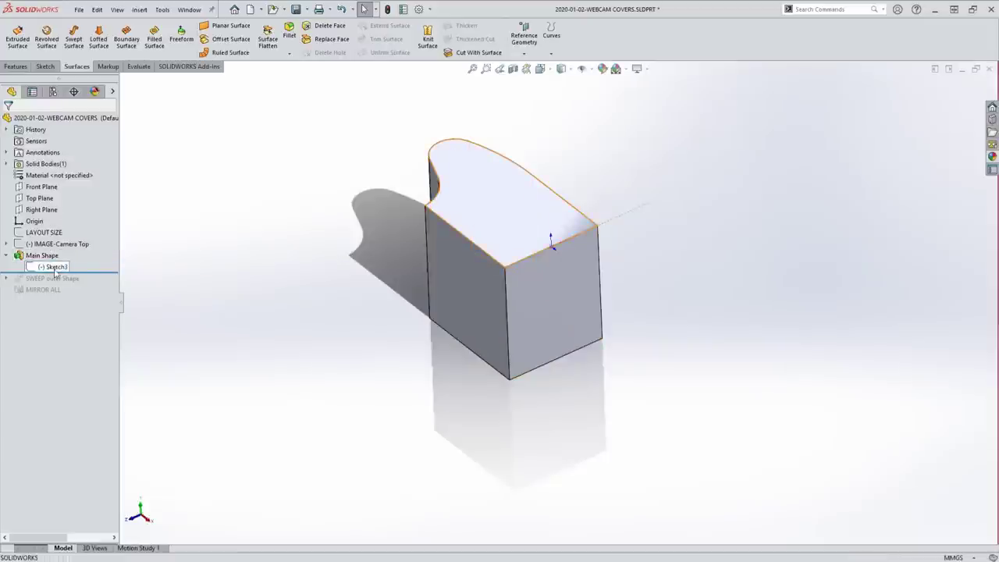
right_click(54, 266)
left_click(238, 287)
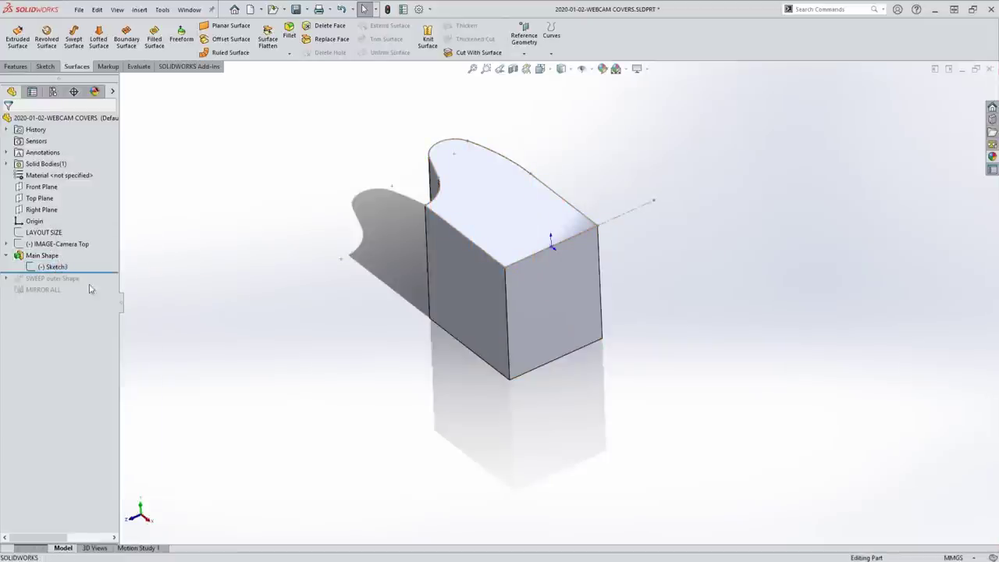
right_click(57, 267)
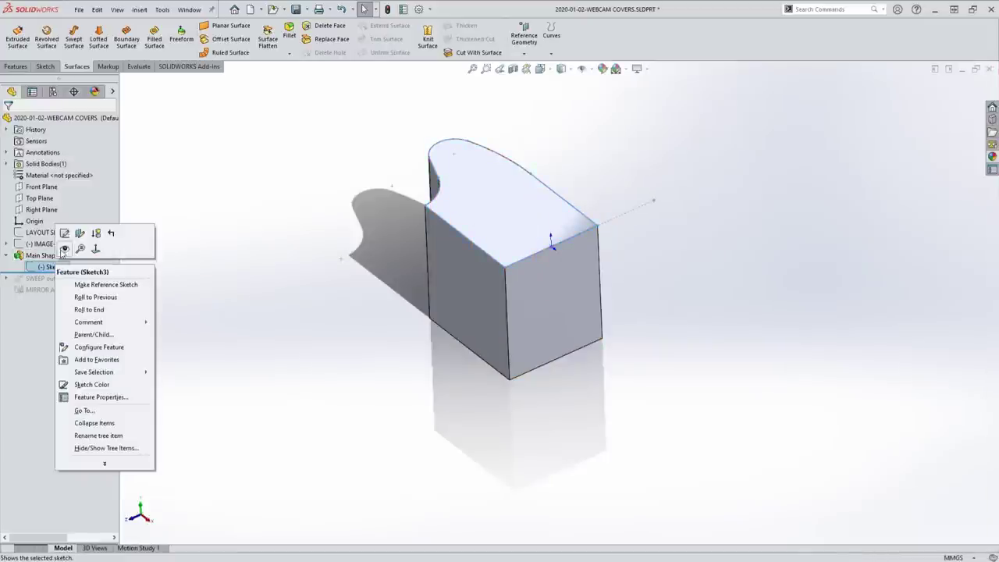
left_click(64, 250)
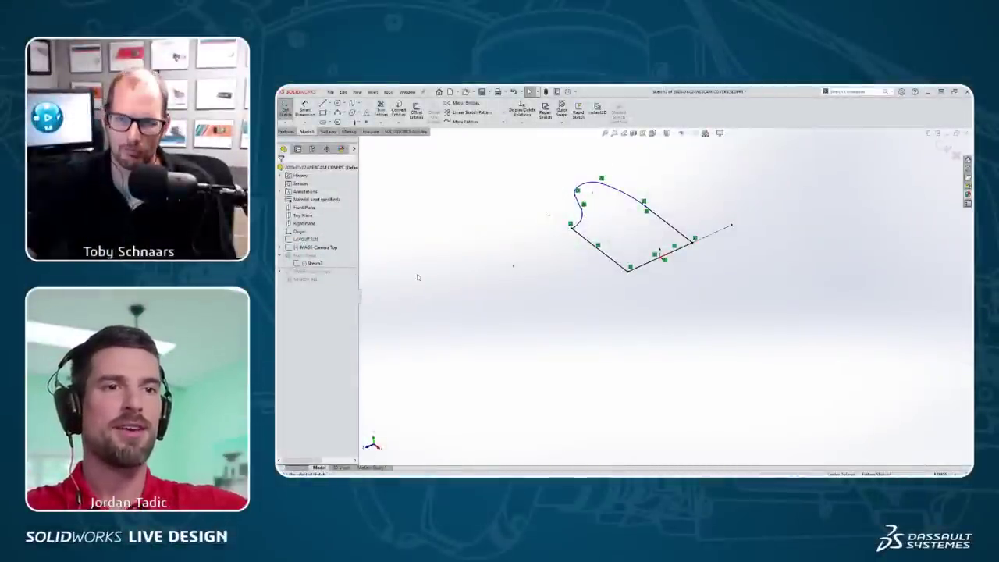
View Sketch3 face-on, compare it with the LAYOUT SIZE dimensions, and exit the sketch.
key("ctrl+8")
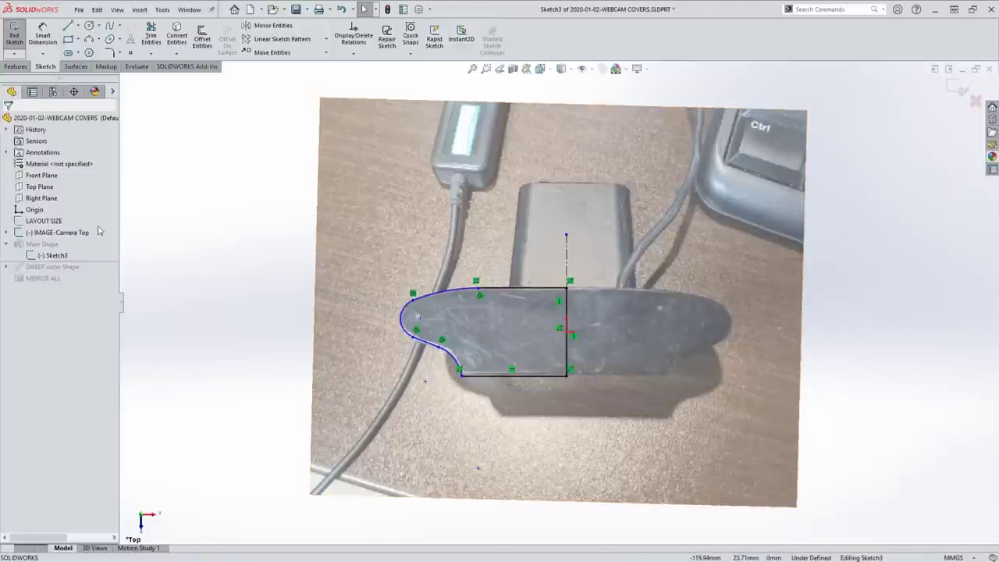
left_click(28, 222)
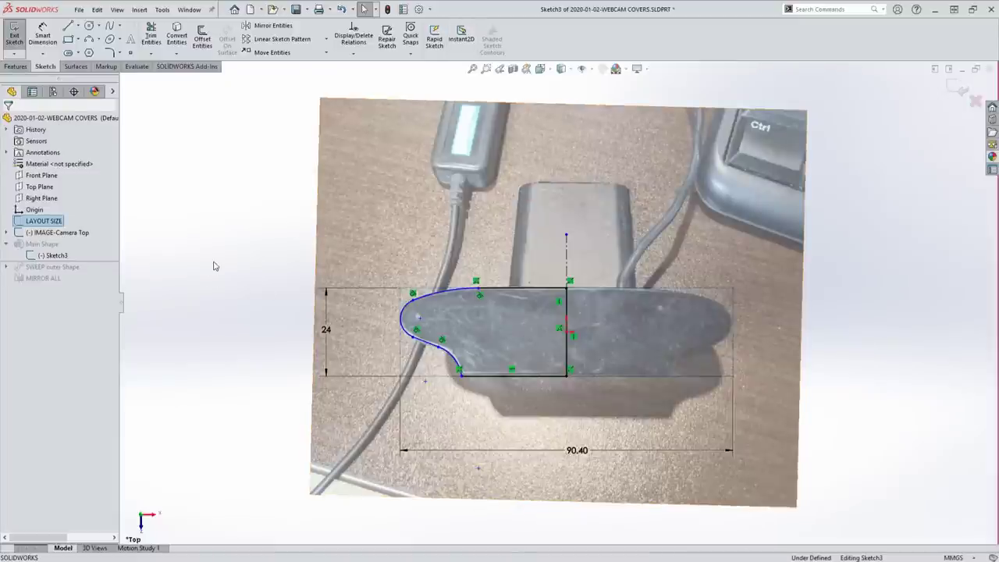
left_click(220, 234)
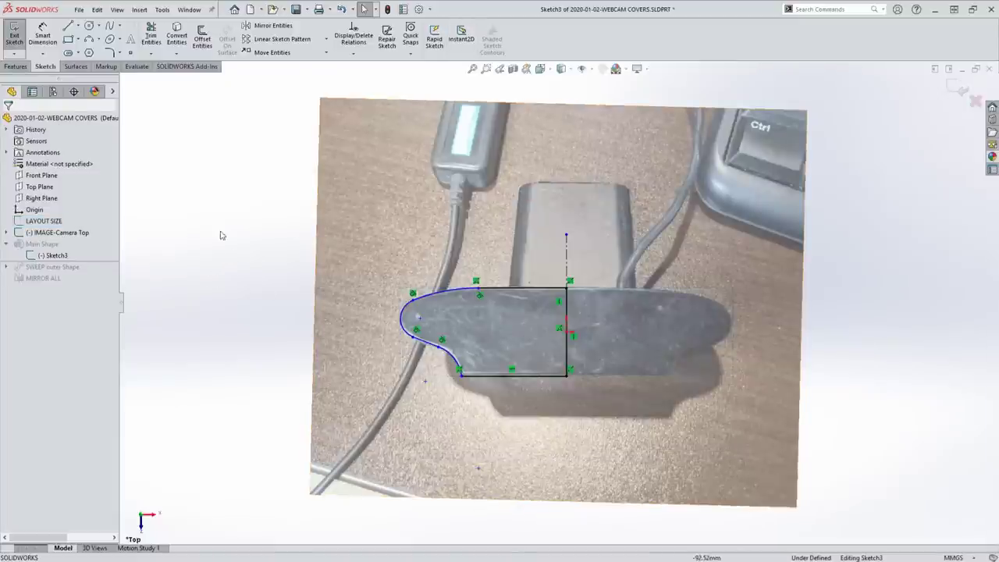
left_click(956, 88)
Hide the IMAGE-Camera Top photo and roll forward to include SWEEP outer Shape.
left_click(62, 247)
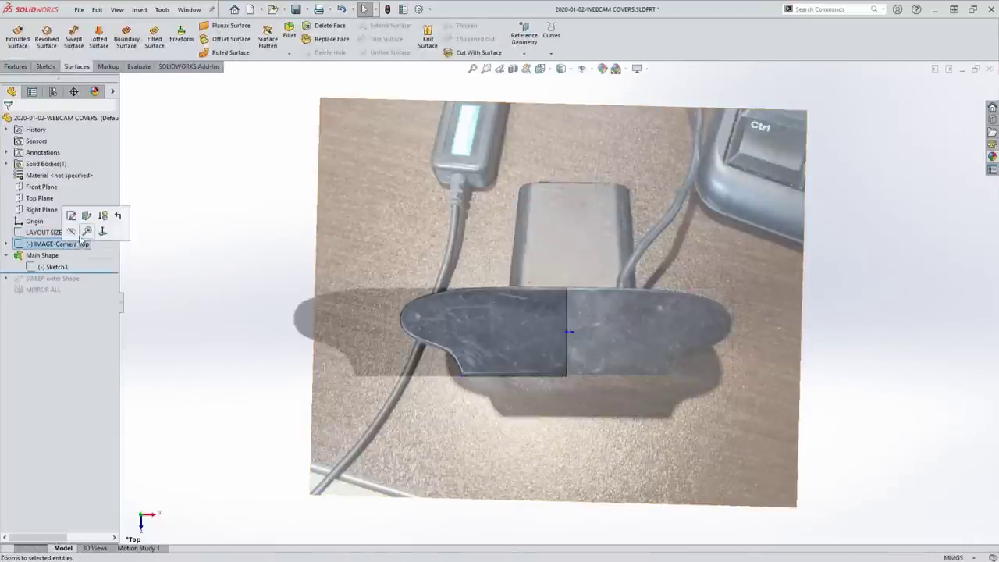
left_click(76, 236)
mouse_move(412, 285)
middle_mouse_down()
mouse_move(395, 223)
mouse_move(364, 252)
mouse_move(490, 345)
middle_mouse_up()
mouse_move(92, 270)
left_mouse_down()
mouse_move(91, 286)
mouse_move(104, 274)
mouse_move(97, 284)
left_mouse_up()
middle_click_drag(293, 389, 500, 299)
scroll(500, 299, "down", 3)
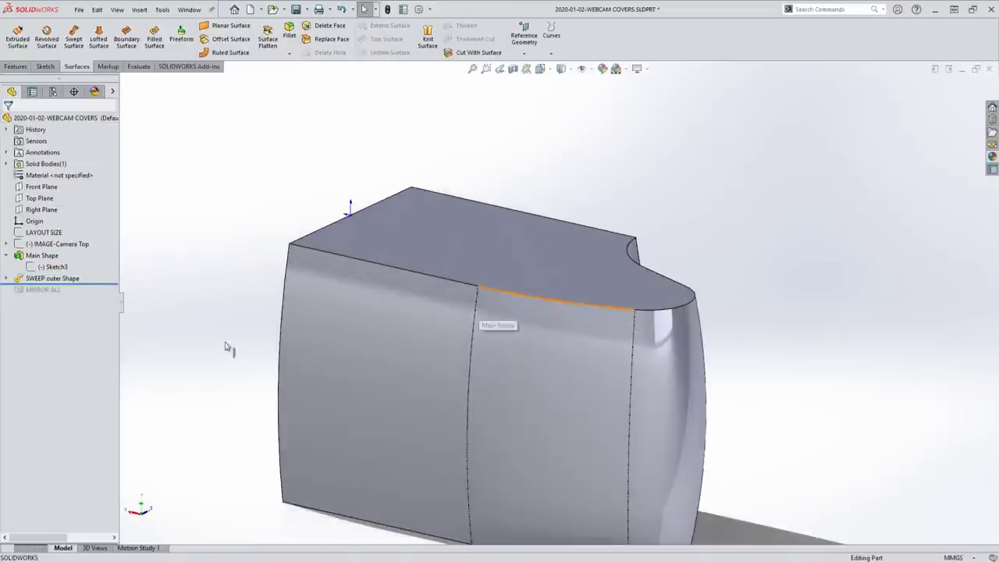
scroll(230, 350, "up", 1)
Roll back before the outer sweep and inspect its Sketch4 path from the end.
mouse_move(96, 283)
left_mouse_down()
mouse_move(94, 273)
mouse_move(70, 287)
left_mouse_up()
left_click(43, 292)
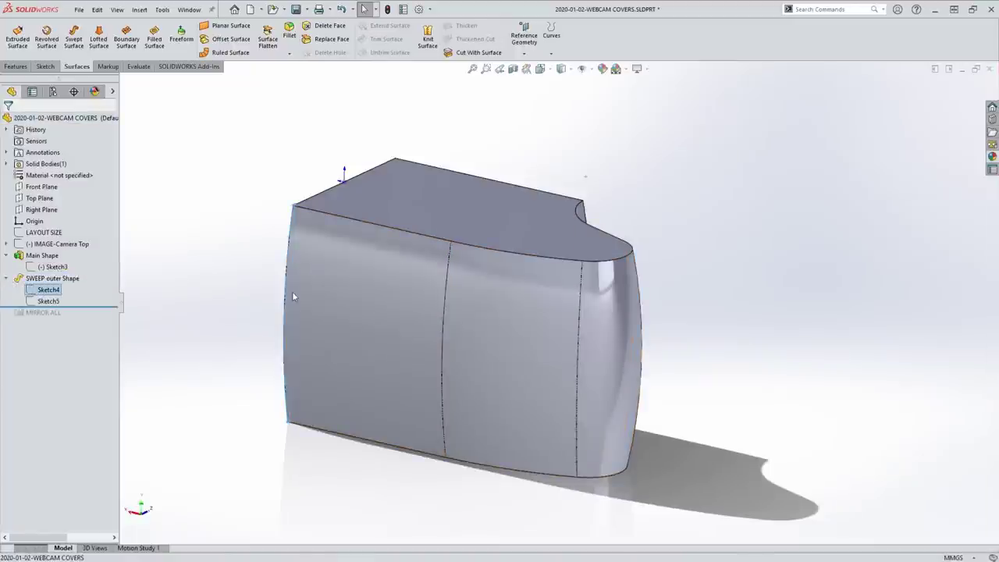
mouse_move(292, 291)
middle_mouse_down()
mouse_move(457, 308)
mouse_move(481, 317)
mouse_move(470, 350)
middle_mouse_up()
mouse_move(91, 306)
left_mouse_down()
mouse_move(90, 277)
mouse_move(84, 305)
left_mouse_up()
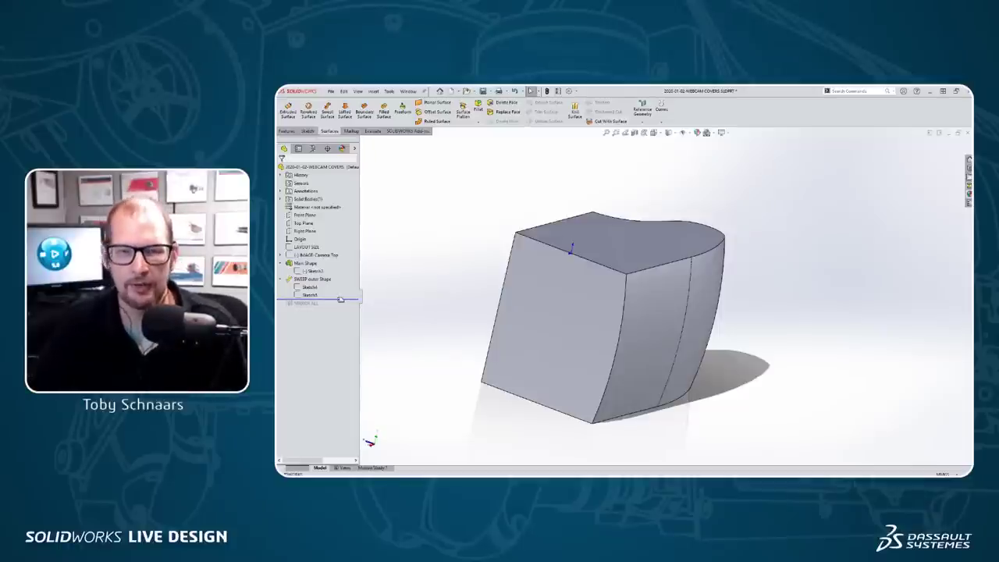
Roll forward below MIRROR ALL and orbit the full mirrored webcam cover body.
left_click_drag(340, 299, 336, 307)
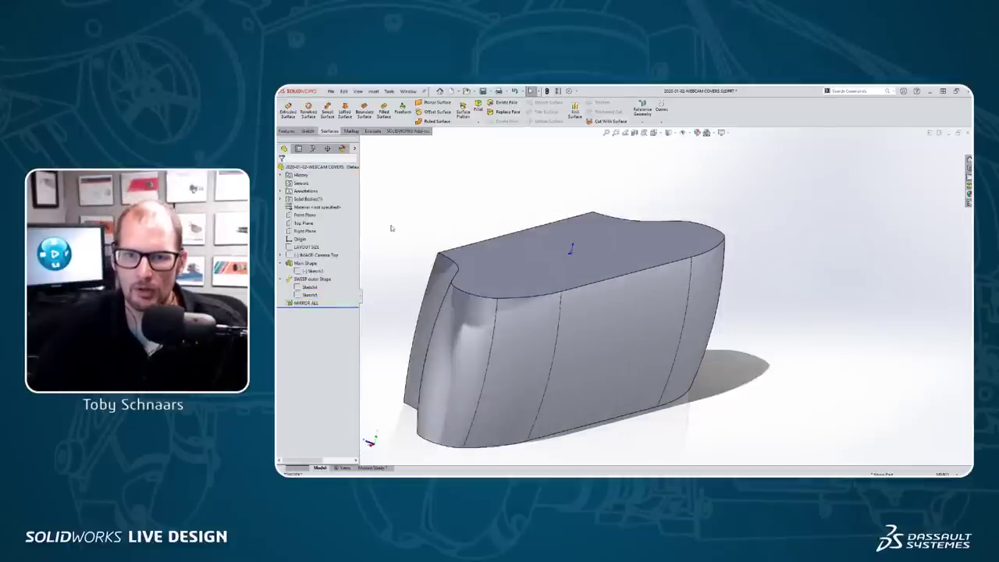
middle_click_drag(497, 249, 584, 350)
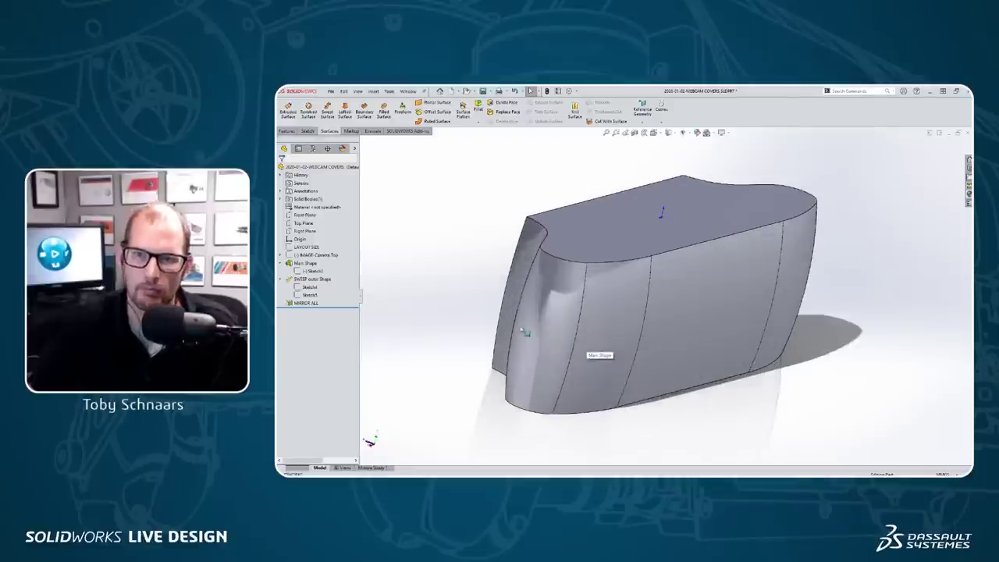
middle_click_drag(659, 350, 616, 336)
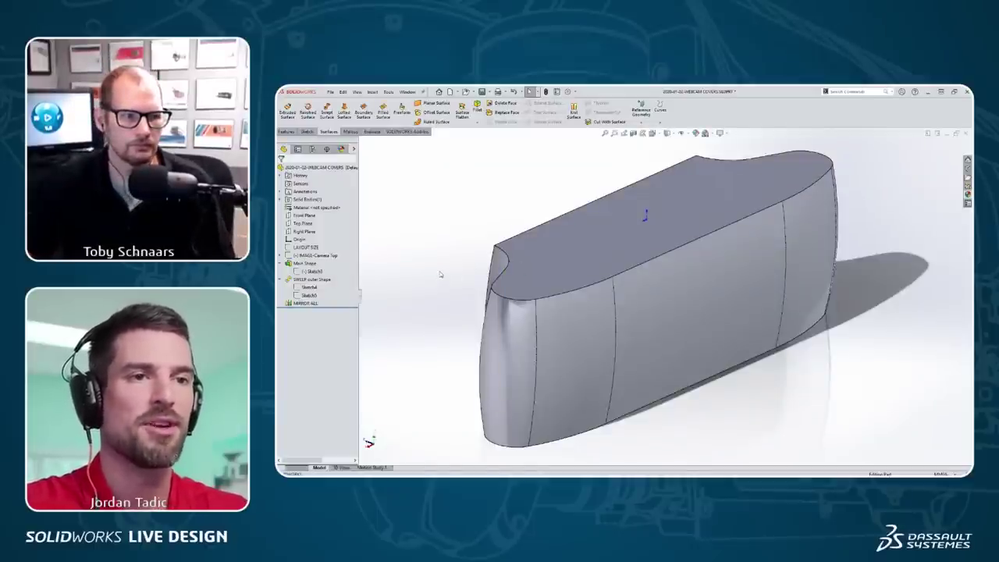
scroll(669, 282, "up", 1)
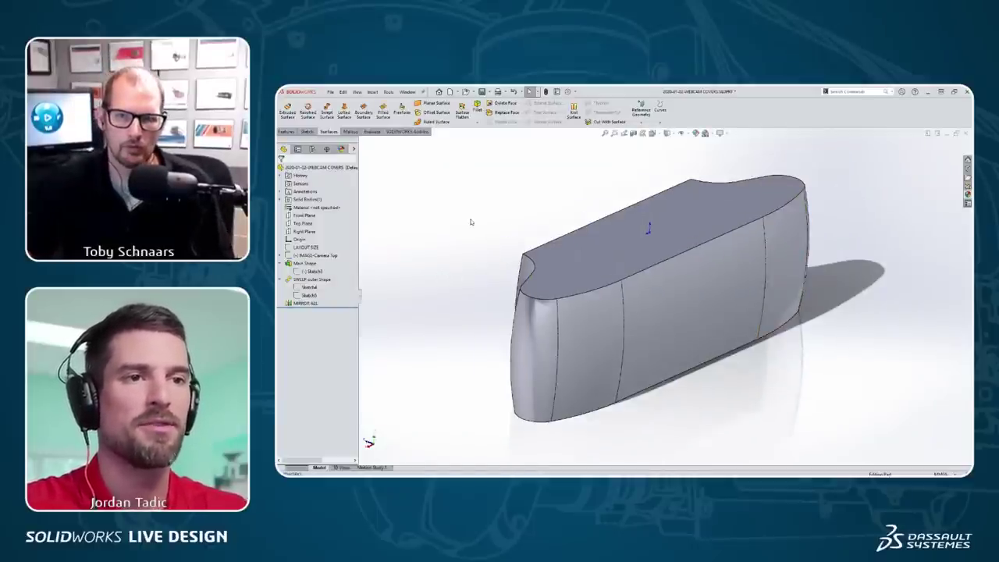
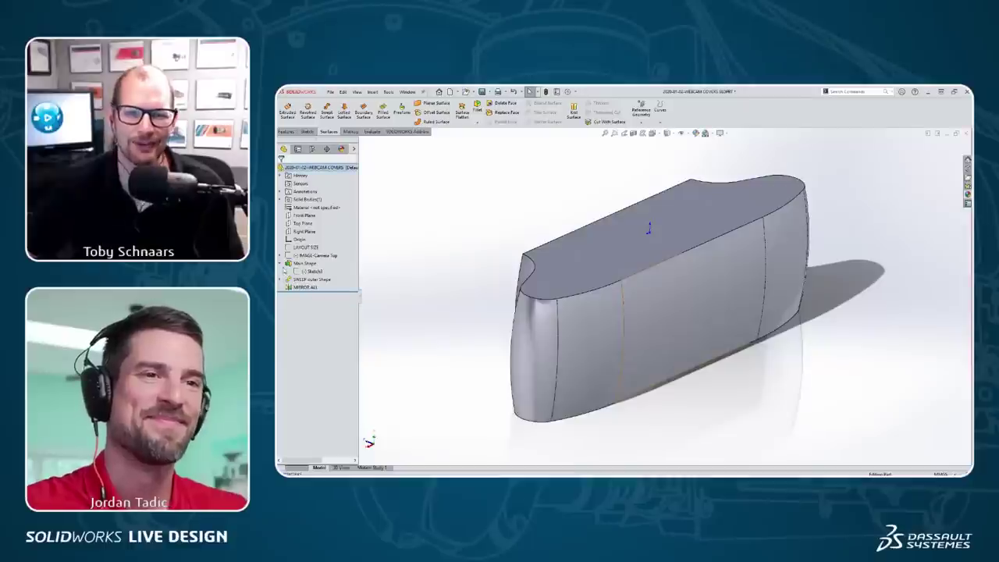
Switch to the webcam covers assembly, confirm the rebuild, and edit the cover part in context.
left_click(501, 197)
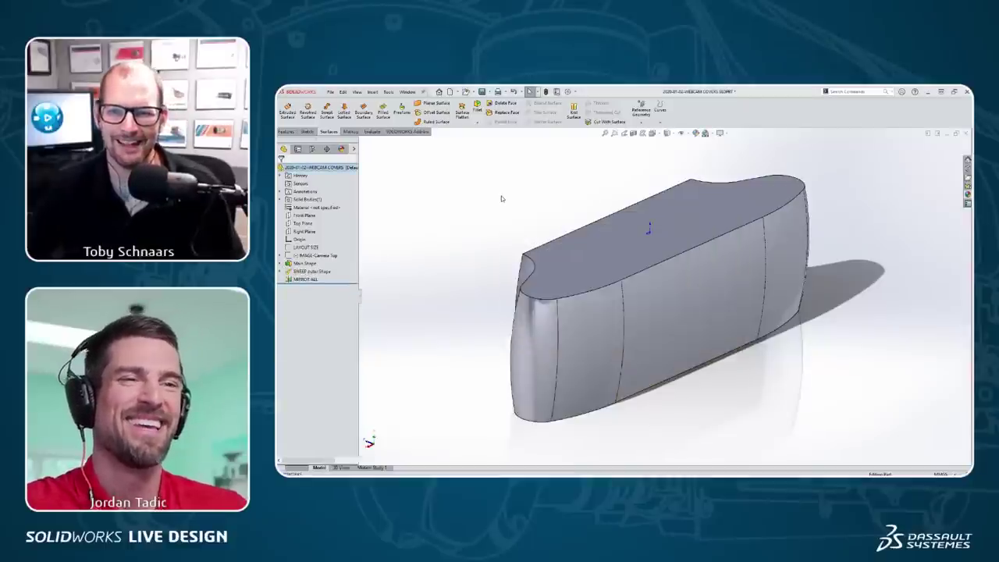
key("ctrl+Tab")
left_click(335, 126)
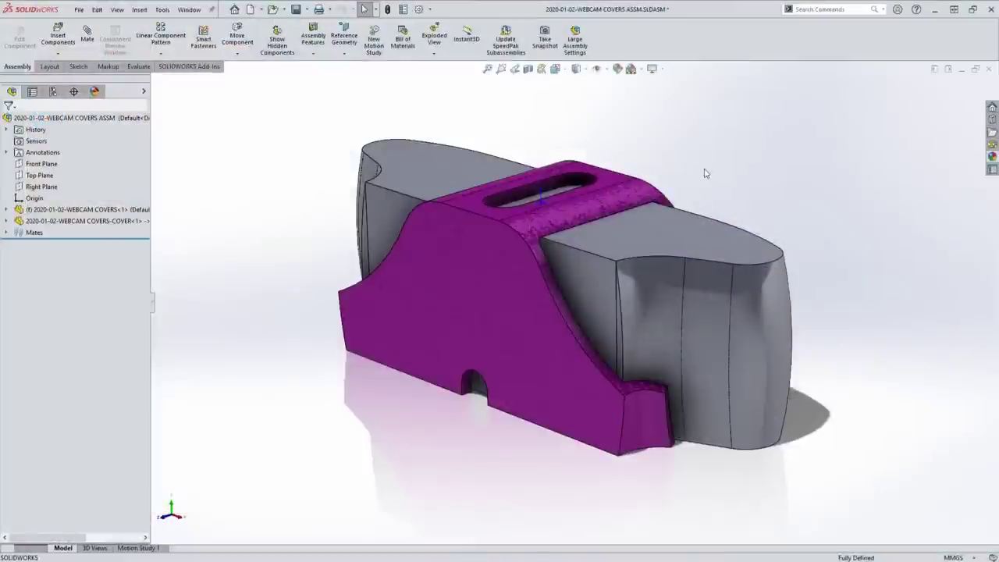
left_click(428, 257)
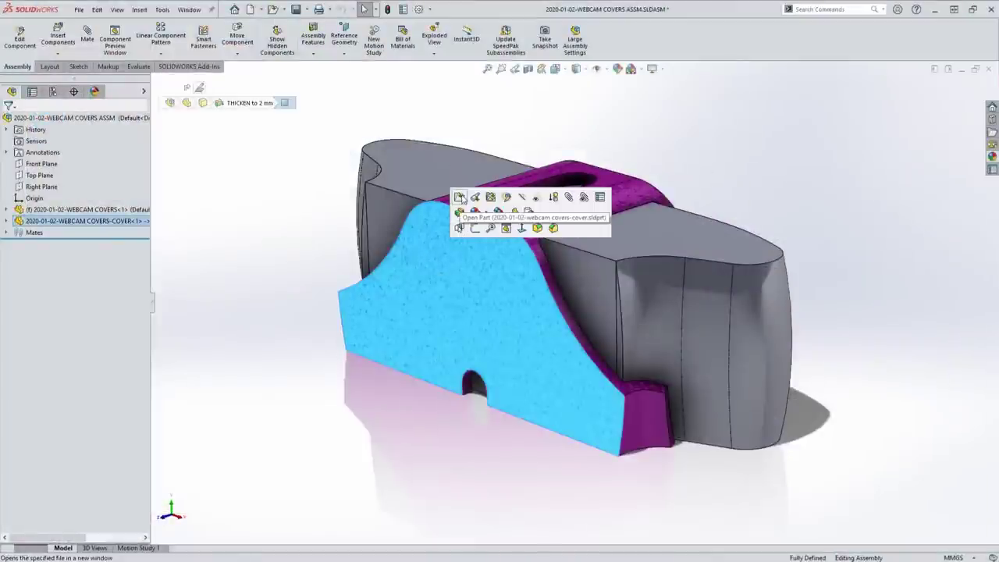
left_click(458, 227)
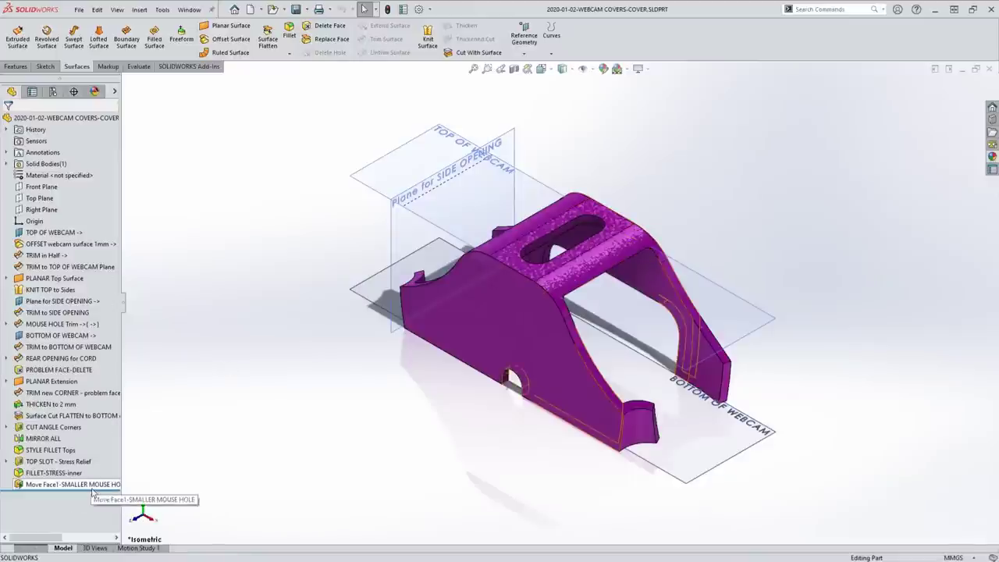
Roll the cover's history back below Origin, then forward to the 1mm offset webcam surface.
left_click_drag(96, 488, 97, 227)
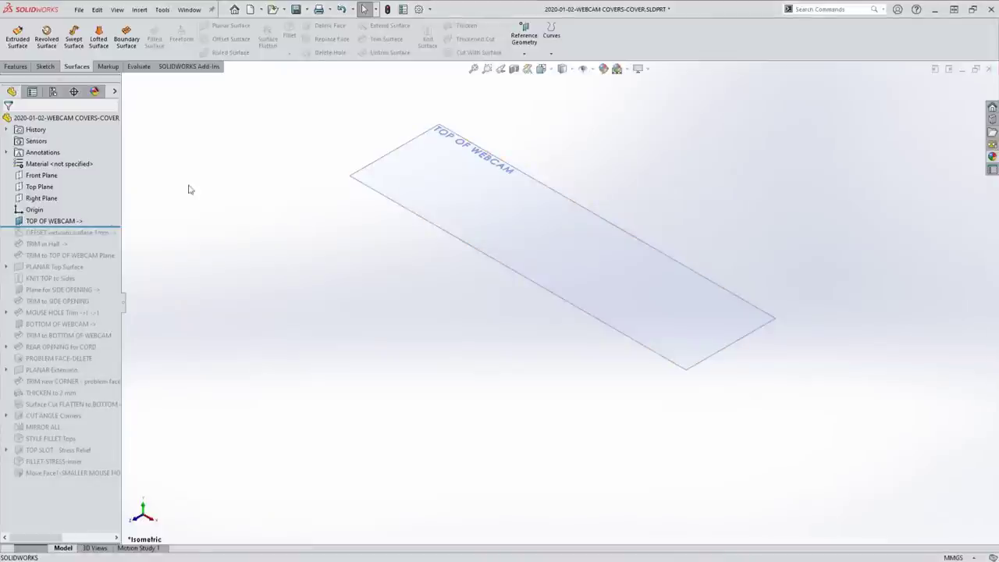
left_click(405, 208)
left_click(185, 219)
left_click_drag(104, 226, 102, 232)
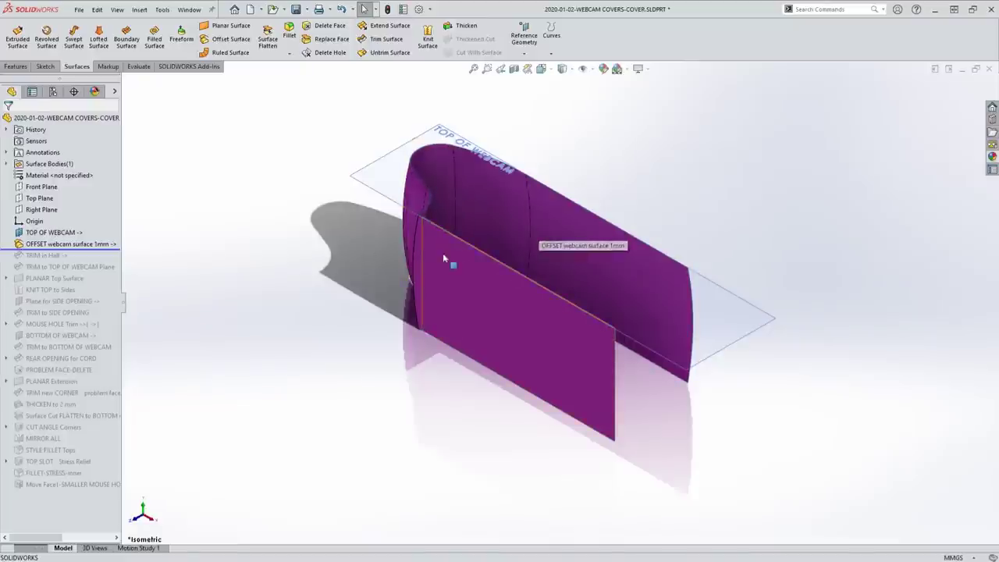
left_click(73, 245)
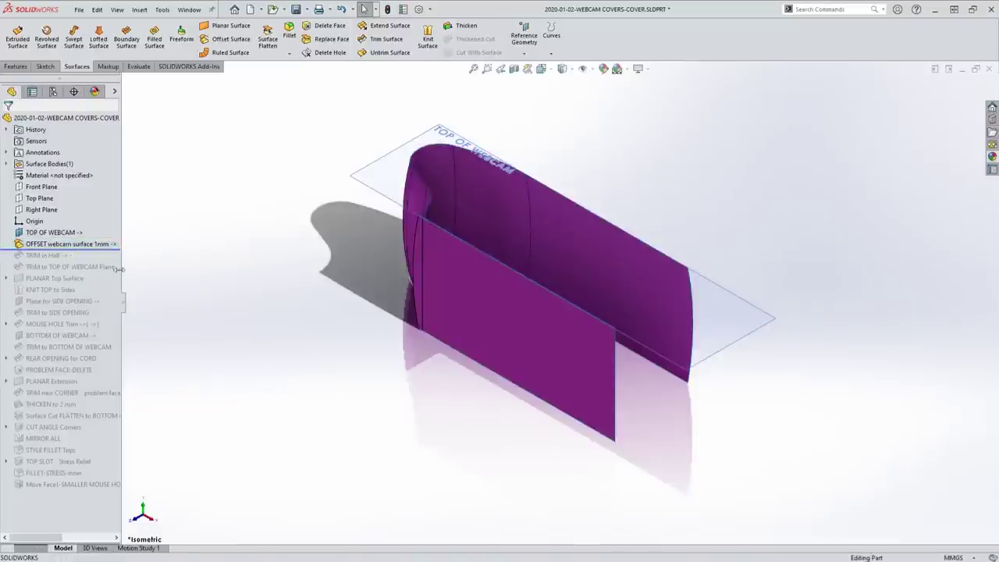
Replay TRIM in Half and TRIM to TOP OF WEBCAM Plane, inspecting the trimmed top edge.
left_click_drag(100, 251, 129, 261)
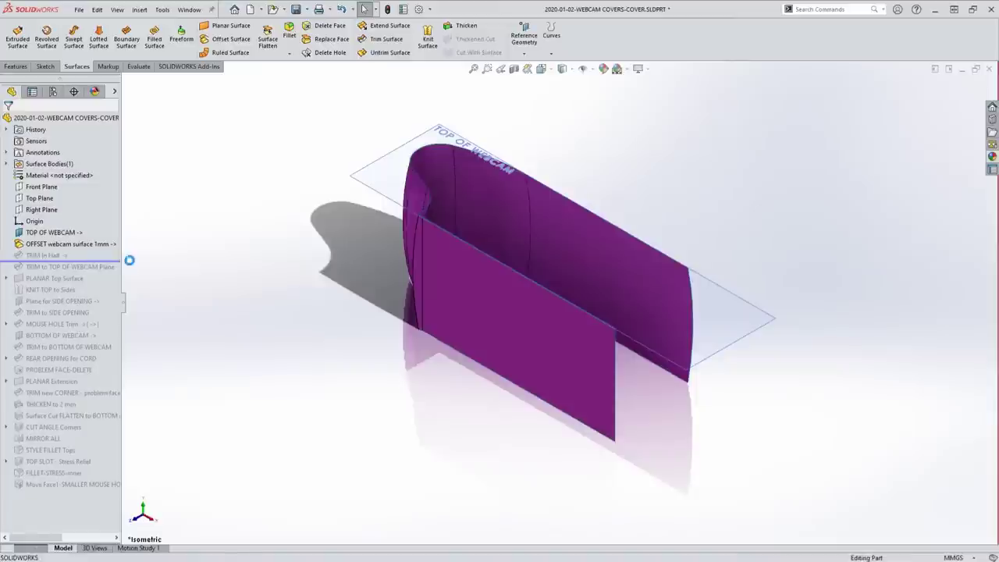
left_click_drag(94, 302, 115, 272)
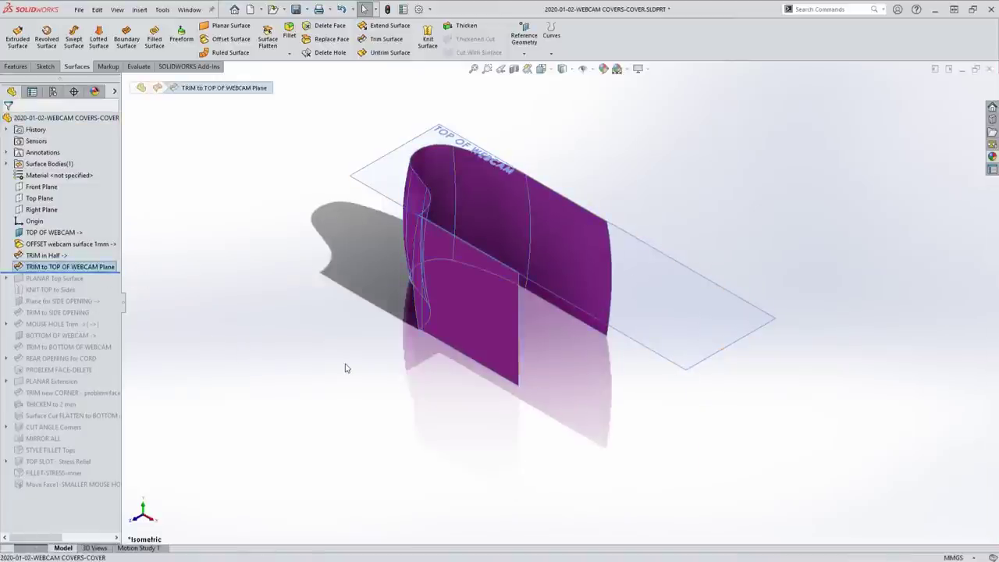
middle_click_drag(346, 367, 388, 283)
scroll(434, 211, "down", 5)
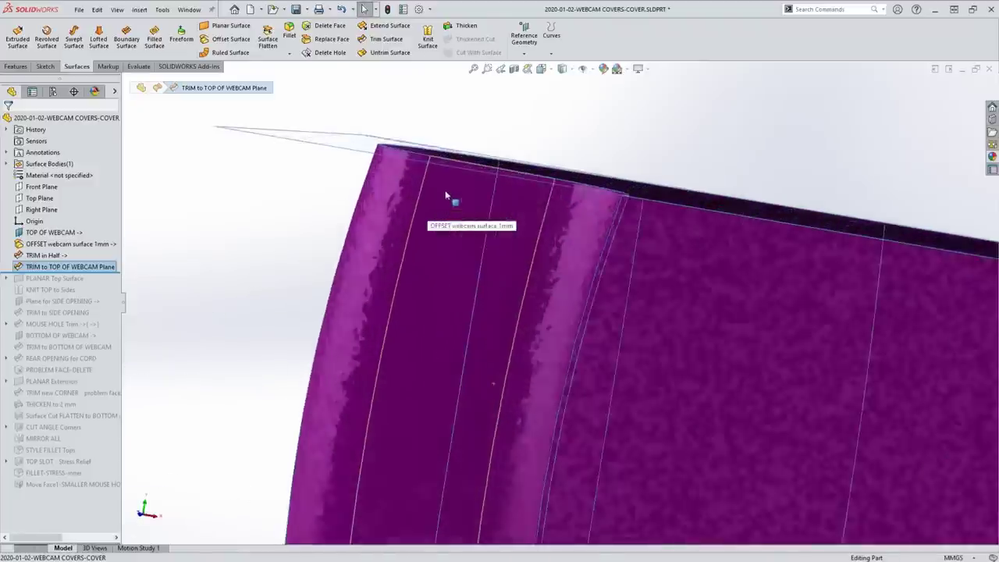
scroll(468, 181, "down", 3)
mouse_move(700, 311)
middle_mouse_down()
mouse_move(694, 291)
mouse_move(688, 307)
middle_mouse_up()
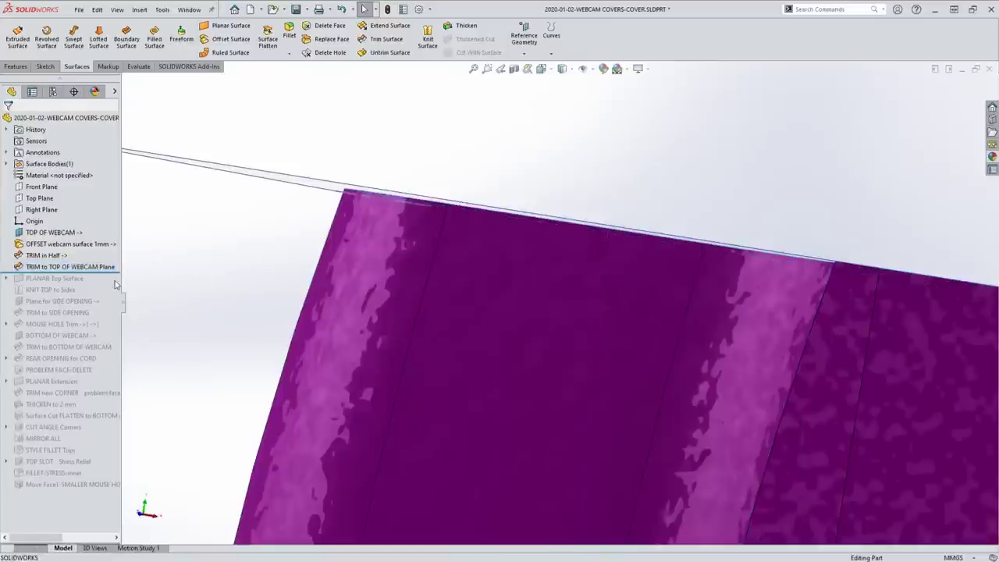
Compare the surfaces with and without the top-plane trim, then include PLANAR Top Surface.
left_click_drag(111, 271, 109, 260)
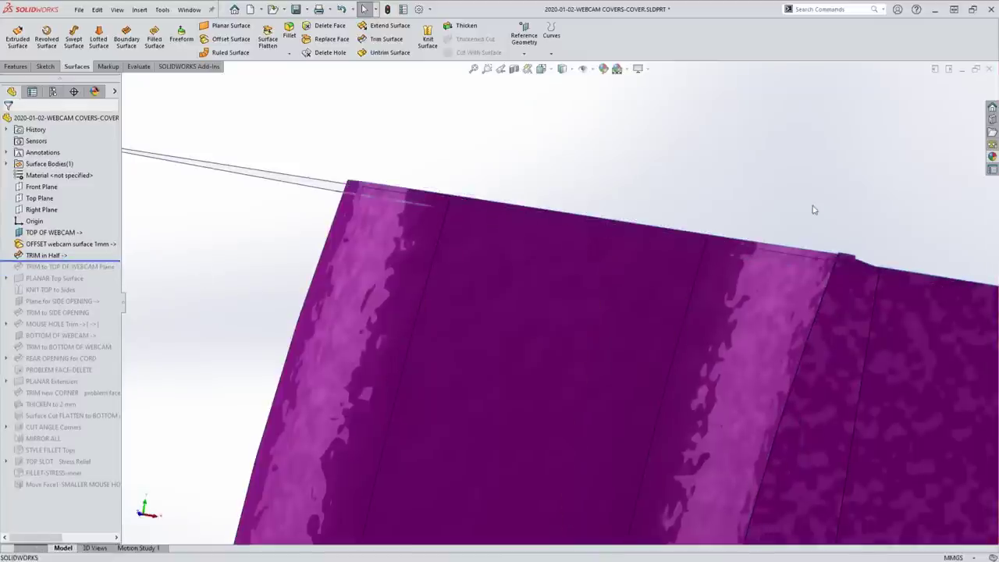
scroll(778, 234, "down", 5)
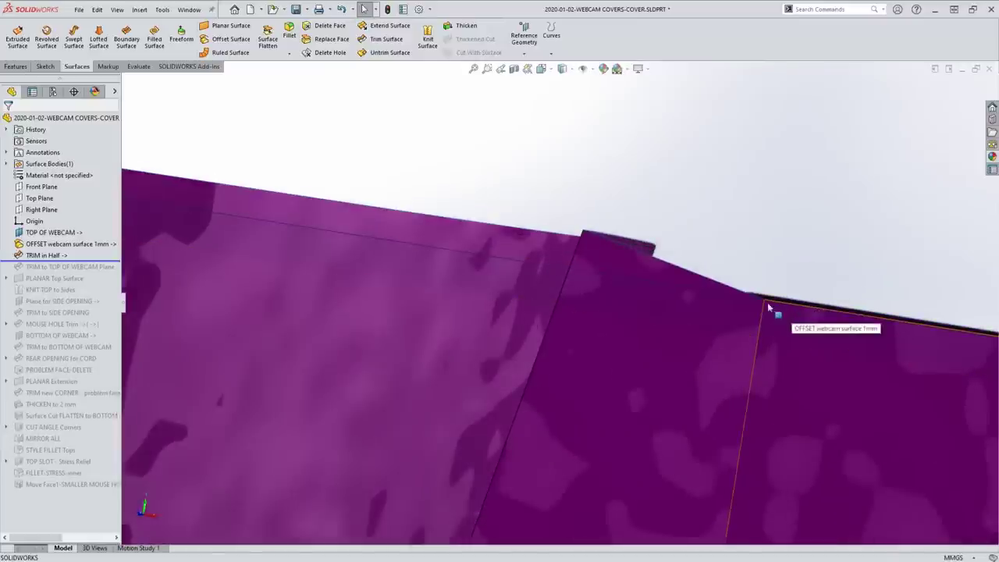
middle_click_drag(597, 248, 800, 417)
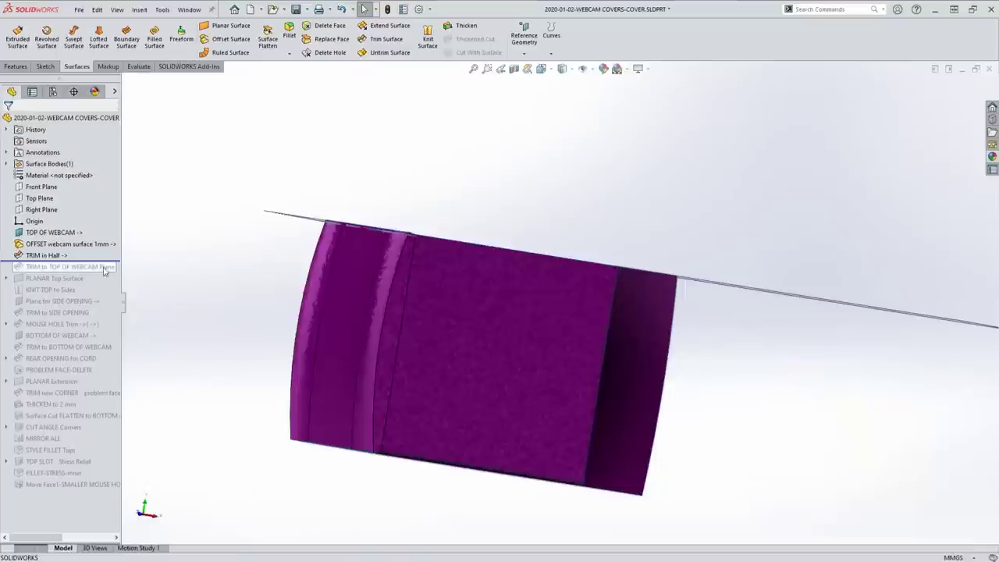
left_click_drag(112, 260, 111, 272)
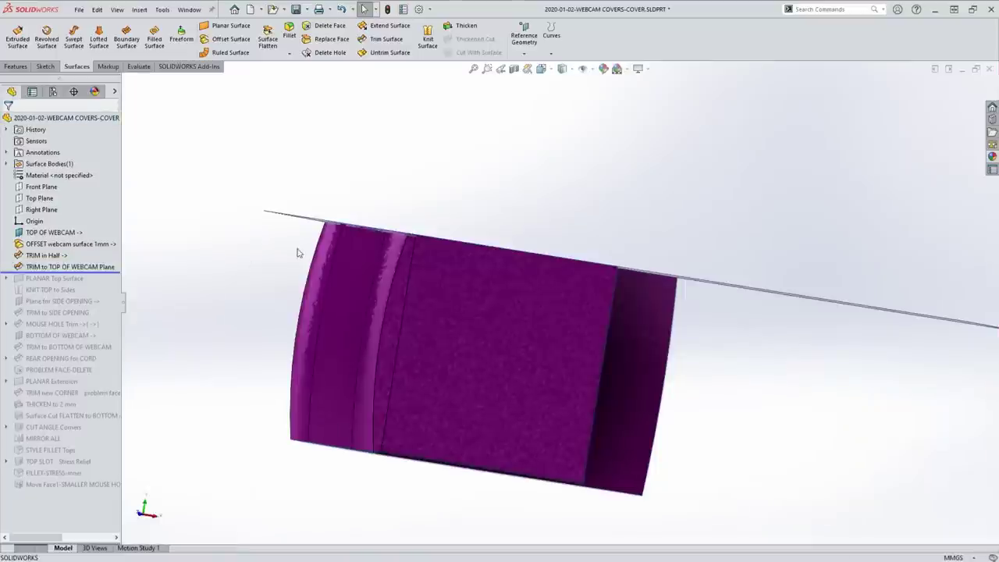
middle_click_drag(345, 234, 288, 282)
left_click_drag(101, 272, 100, 282)
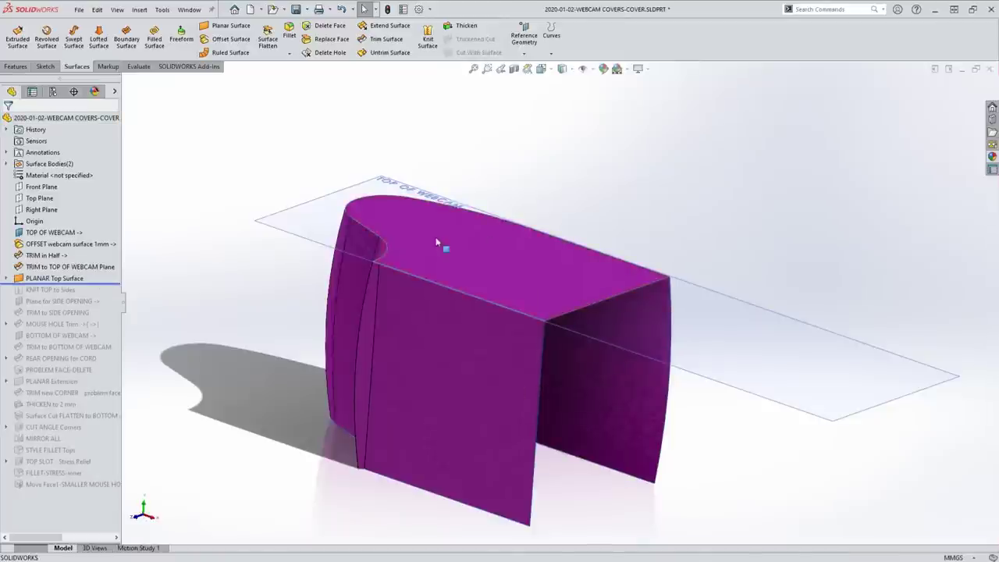
Roll forward past KNIT TOP to Sides to reveal the Plane for SIDE OPENING.
left_click(465, 242)
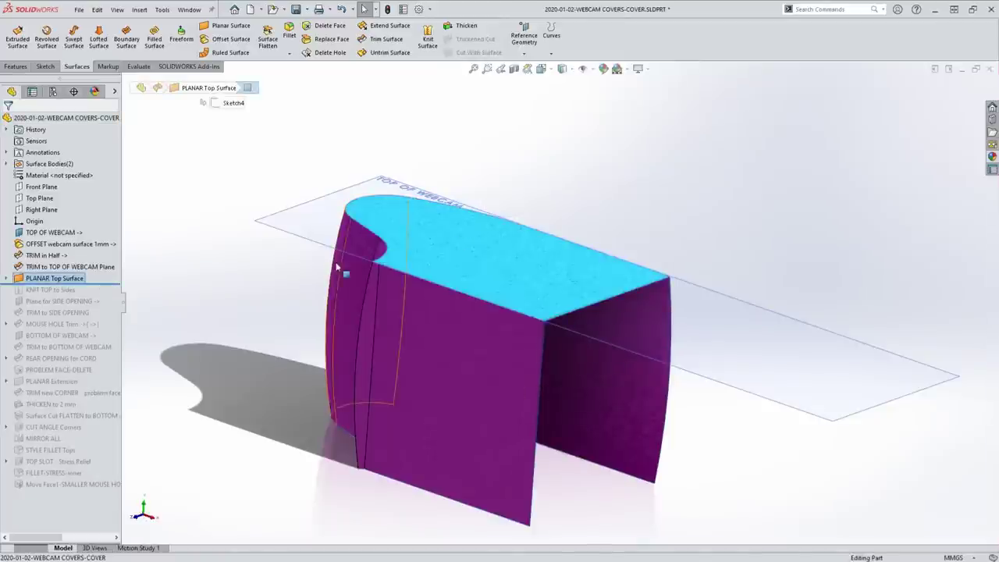
left_click(230, 323)
left_click_drag(106, 284, 102, 296)
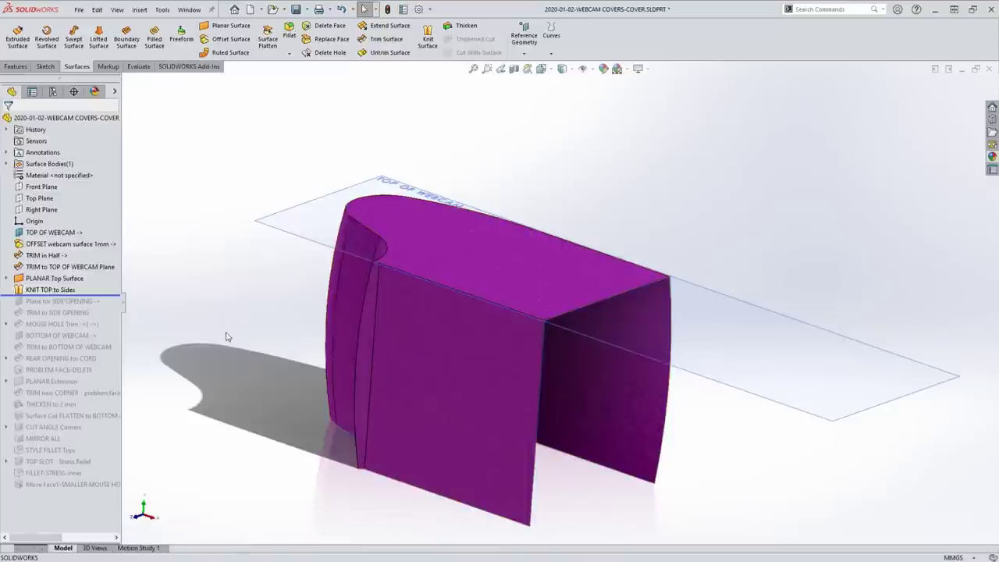
left_click_drag(113, 294, 115, 309)
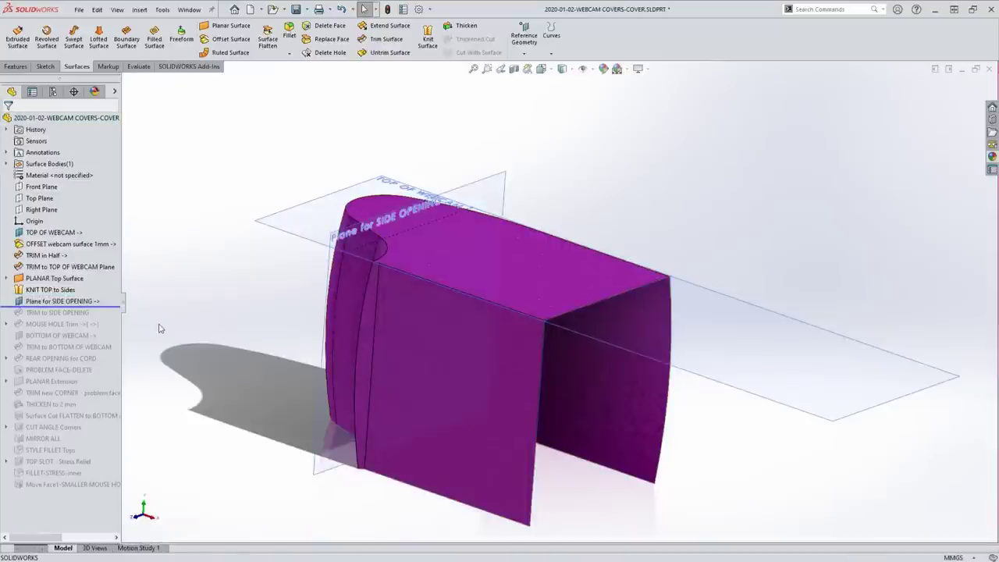
Inspect the side opening plane face-on, then replay TRIM to SIDE OPENING.
left_click(59, 301)
middle_click_drag(365, 337, 285, 297)
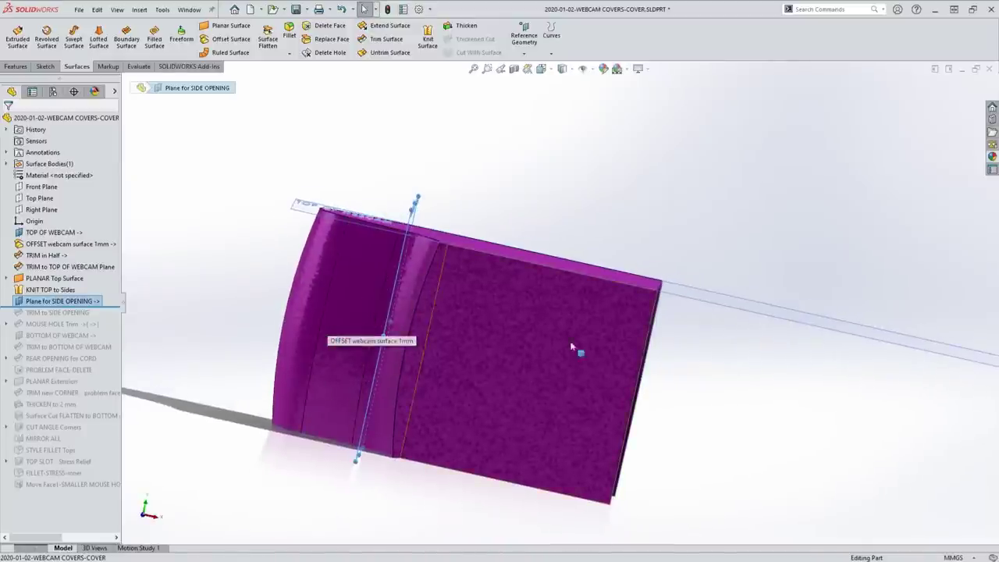
key("ctrl+8")
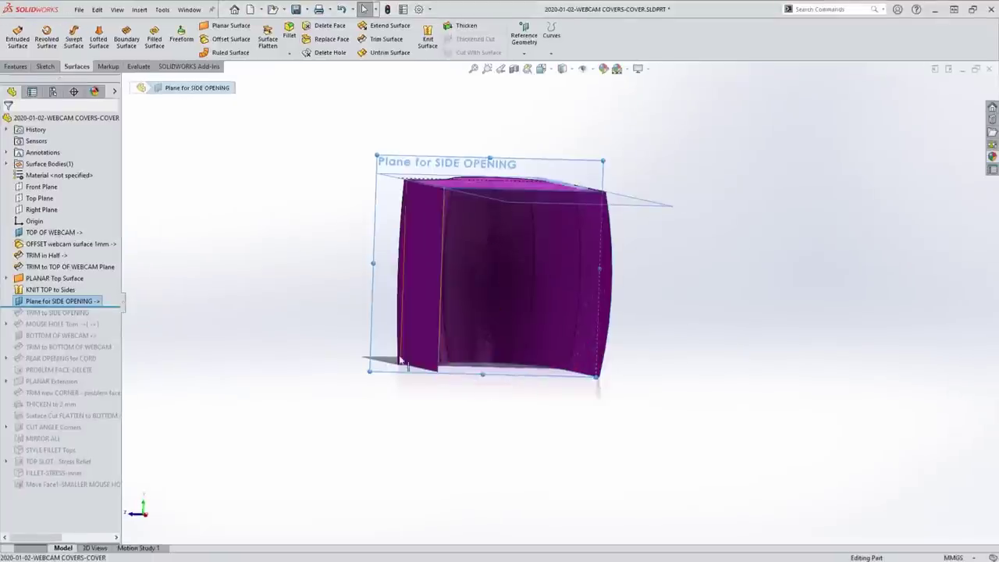
middle_click_drag(499, 375, 108, 378)
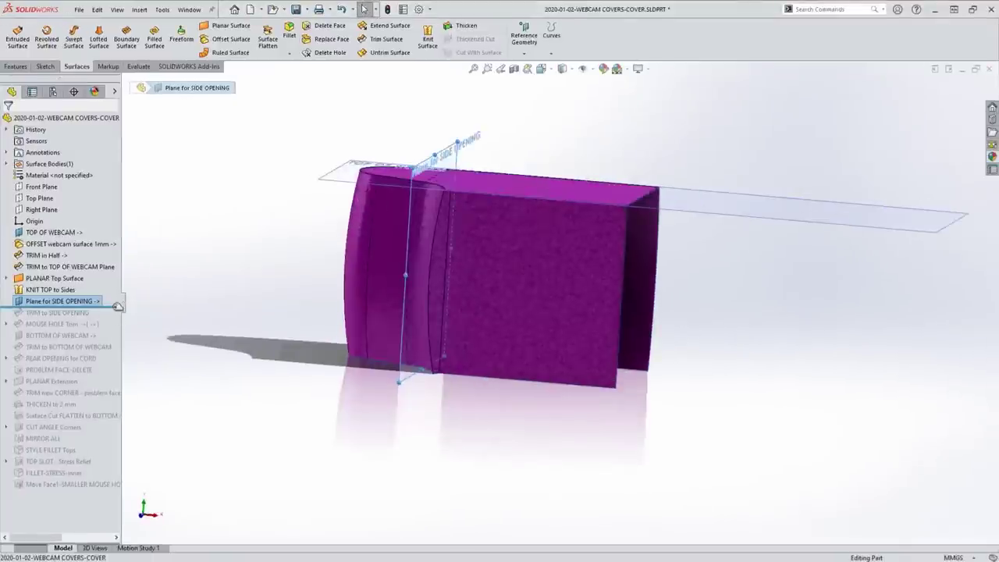
left_click_drag(117, 305, 117, 317)
middle_click_drag(148, 343, 203, 368)
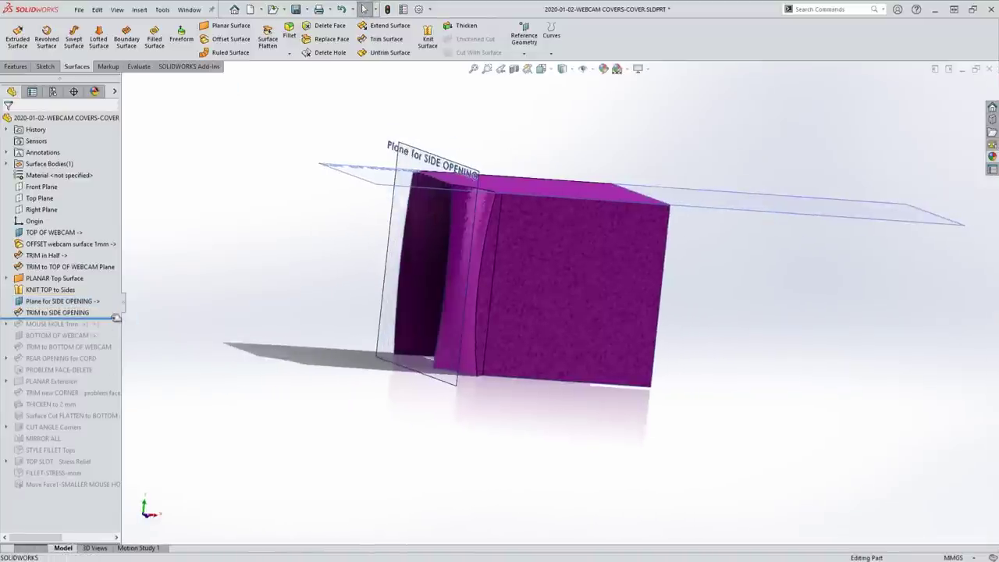
Replay MOUSE HOLE Trim and continue to the BOTTOM OF WEBCAM plane.
left_click_drag(117, 316, 114, 328)
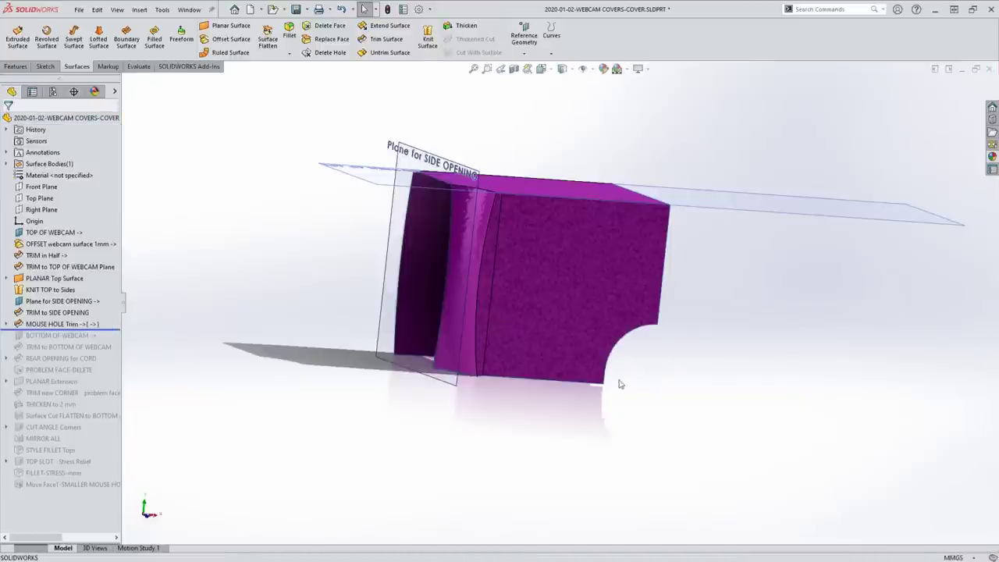
middle_click_drag(678, 364, 609, 372)
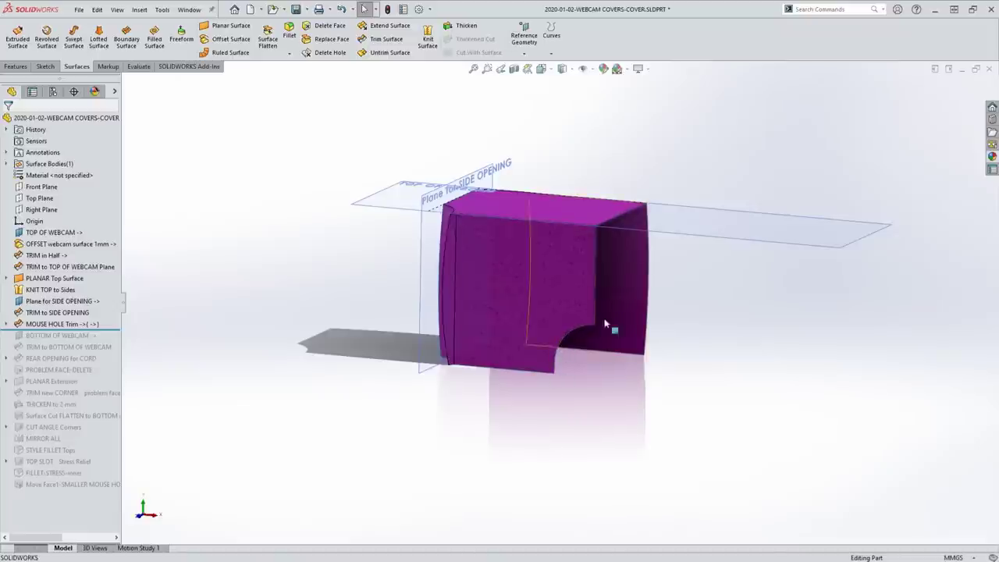
left_click(389, 361)
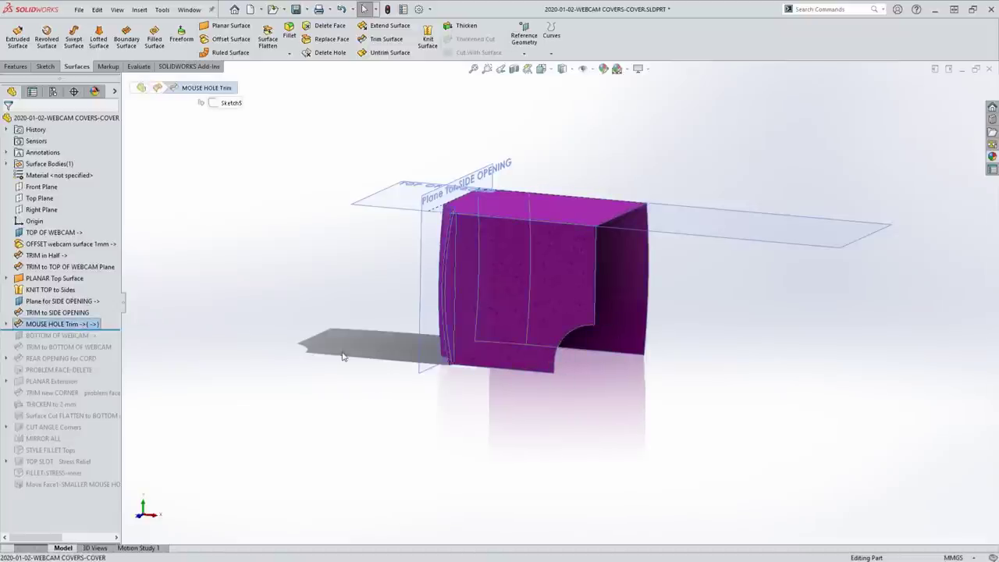
left_click(260, 326)
left_click_drag(109, 330, 109, 340)
middle_click_drag(195, 371, 270, 363)
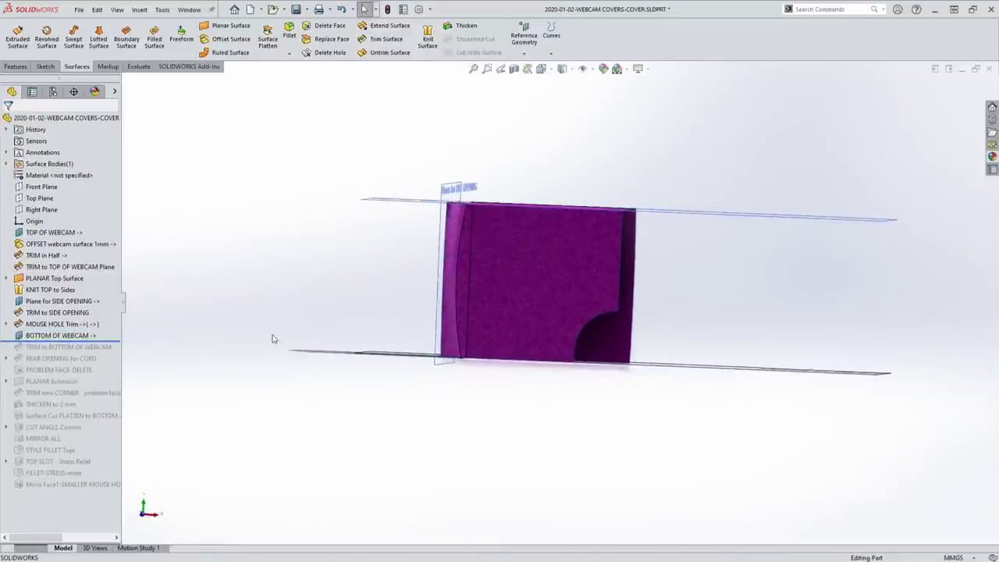
Include the trim to the bottom plane and inspect the part from several sides.
scroll(515, 368, "down", 5)
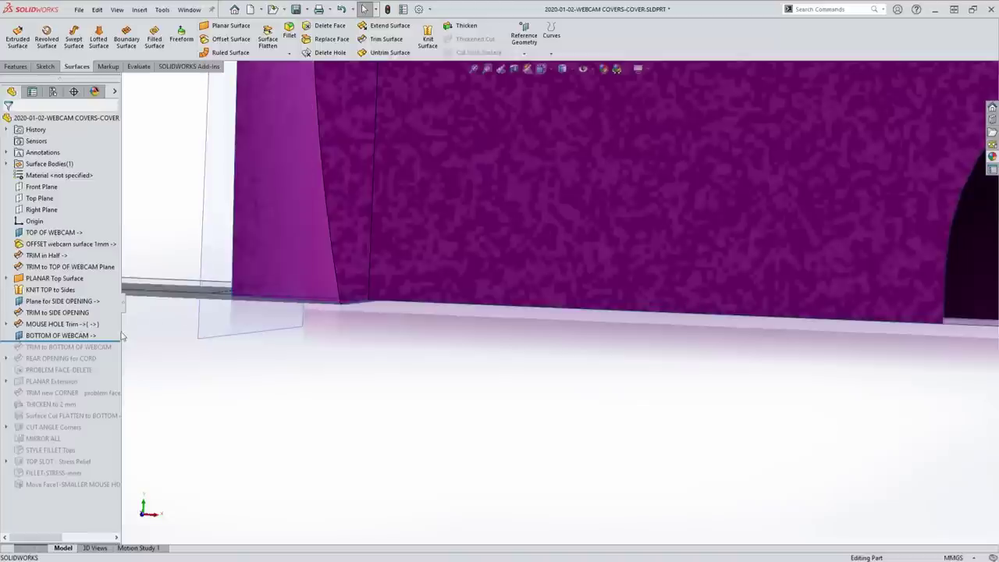
left_click_drag(109, 341, 105, 360)
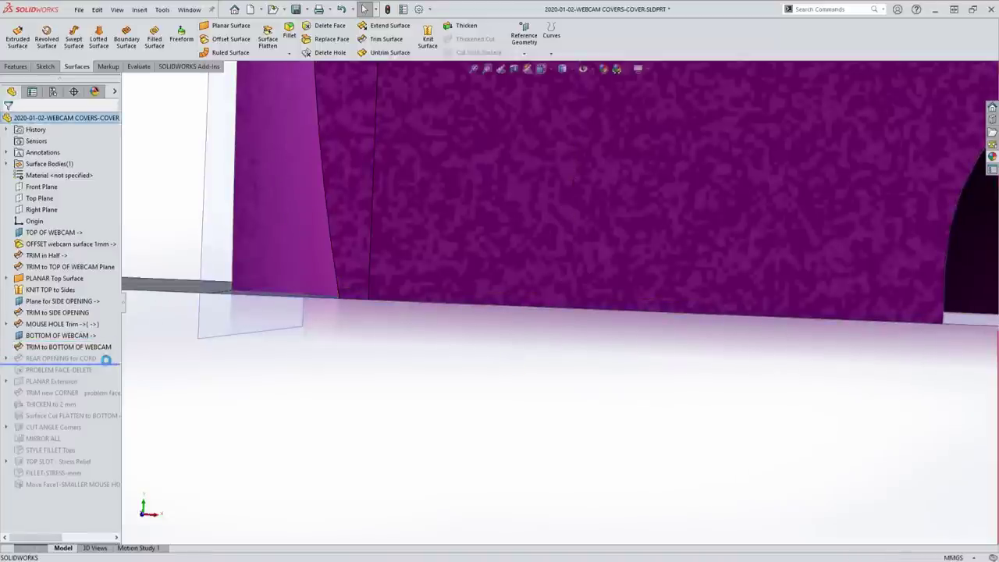
scroll(881, 334, "up", 5)
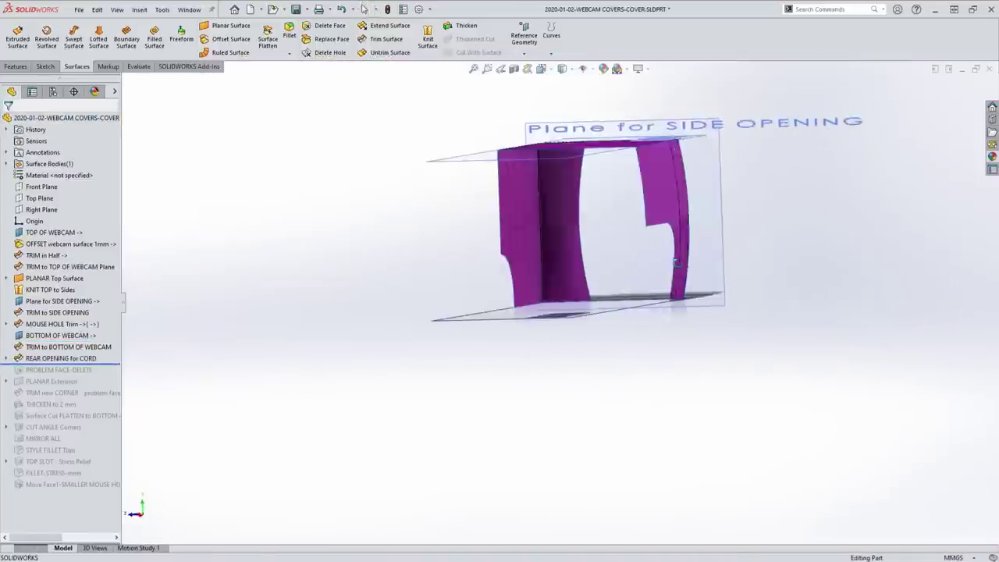
middle_click_drag(676, 261, 573, 254)
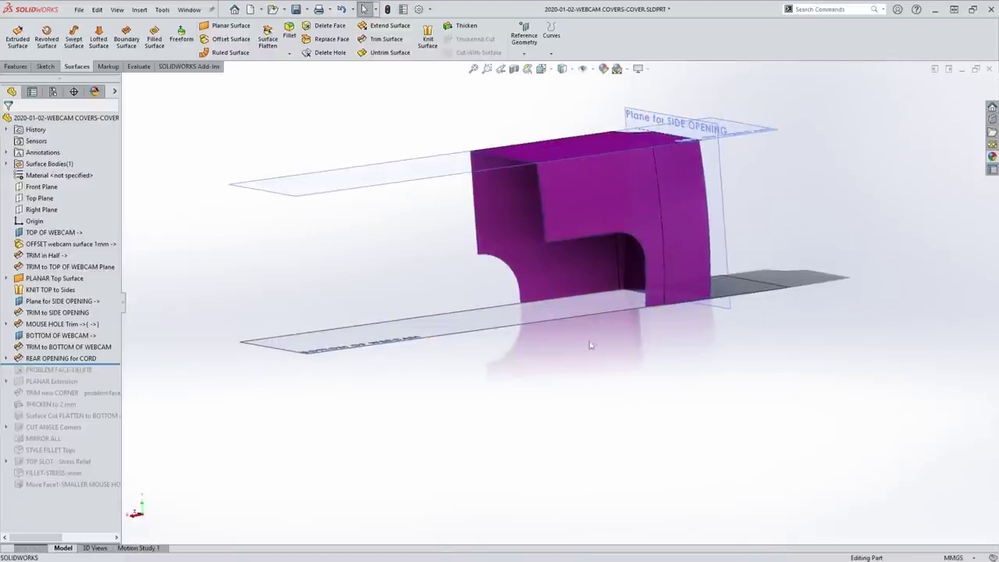
middle_click_drag(316, 277, 535, 173)
middle_click_drag(340, 319, 388, 320)
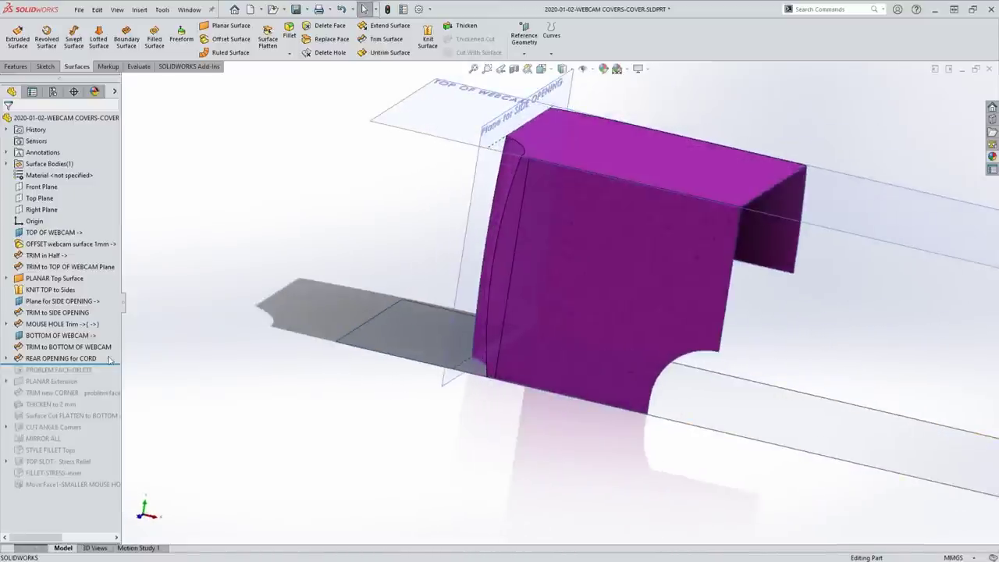
scroll(486, 248, "up", 6)
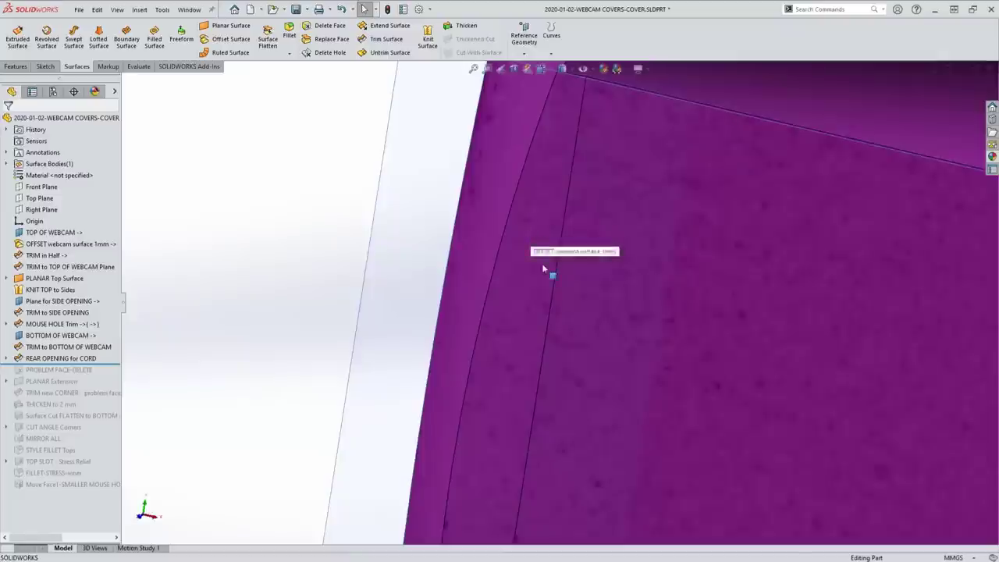
Compare the narrow offset strip with the large side face, then replay PROBLEM FACE-DELETE and PLANAR Extension.
left_click(540, 264)
scroll(538, 318, "down", 6)
middle_click_drag(542, 312, 555, 304)
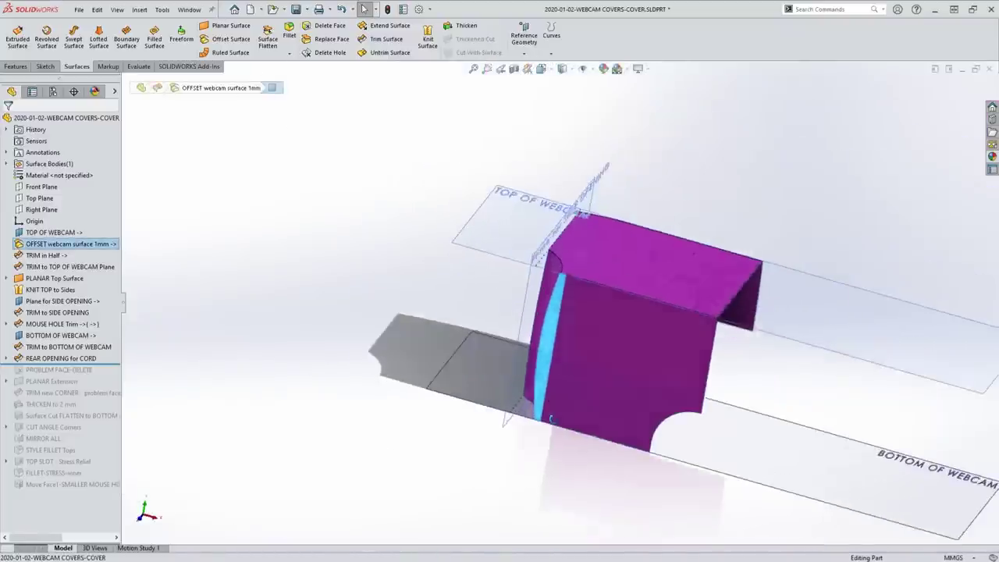
scroll(562, 300, "up", 6)
scroll(565, 299, "up", 1)
left_click(600, 282)
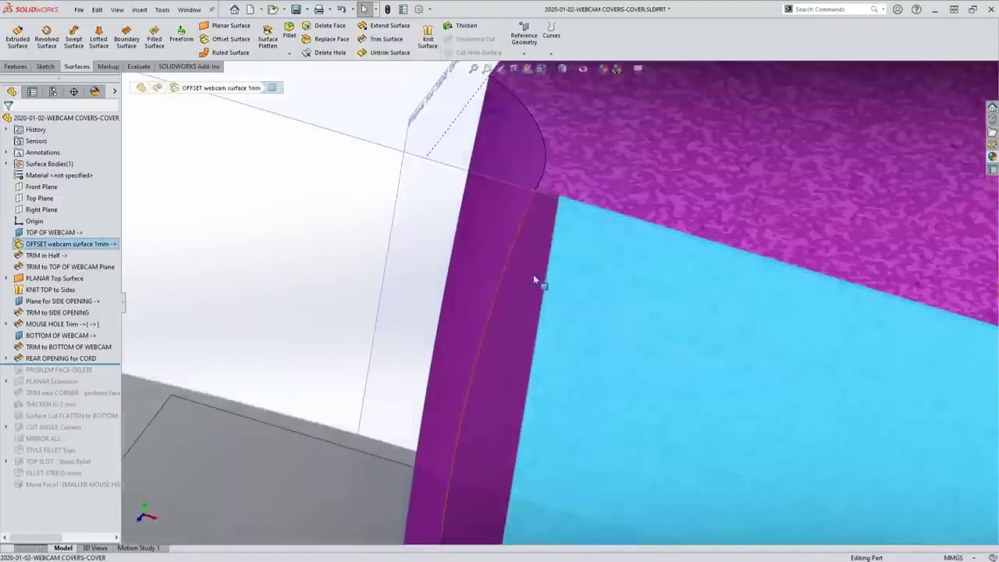
left_click(555, 290)
left_click(573, 317)
left_click(510, 327)
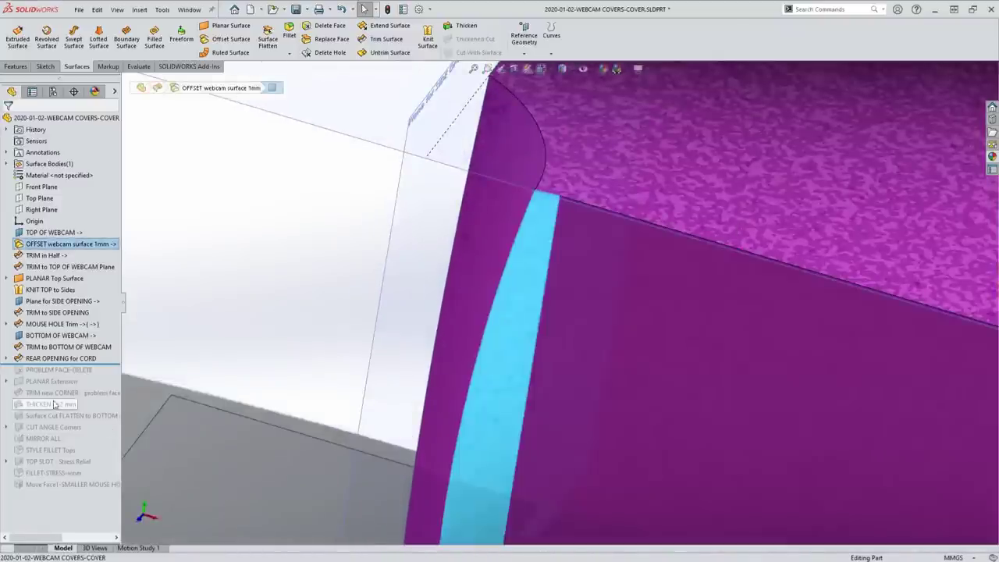
left_click_drag(110, 362, 104, 396)
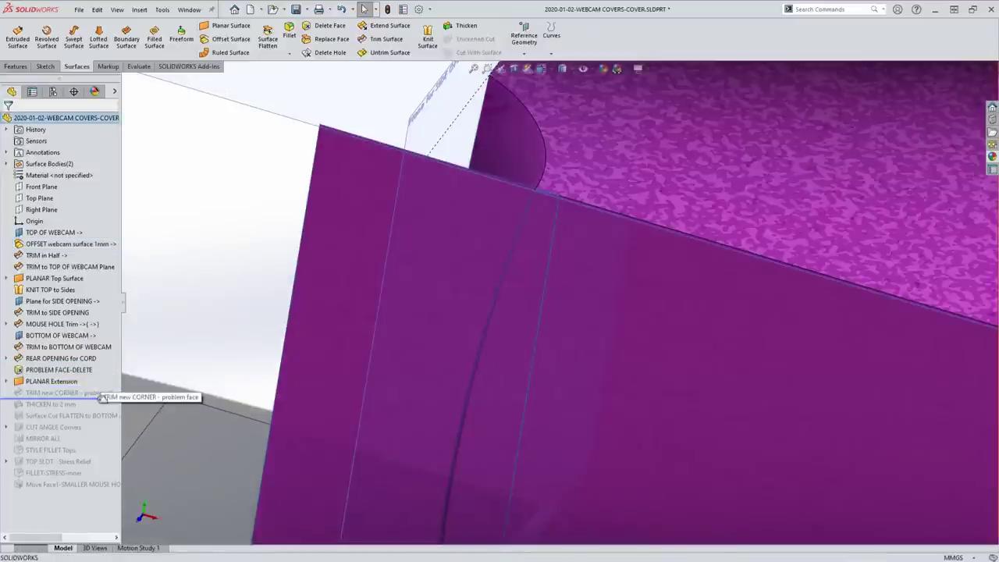
Replay TRIM new CORNER, THICKEN to 2 mm, the FLATTEN to BOTTOM cut and CUT ANGLE Corners.
key("f")
middle_click_drag(732, 462, 678, 432)
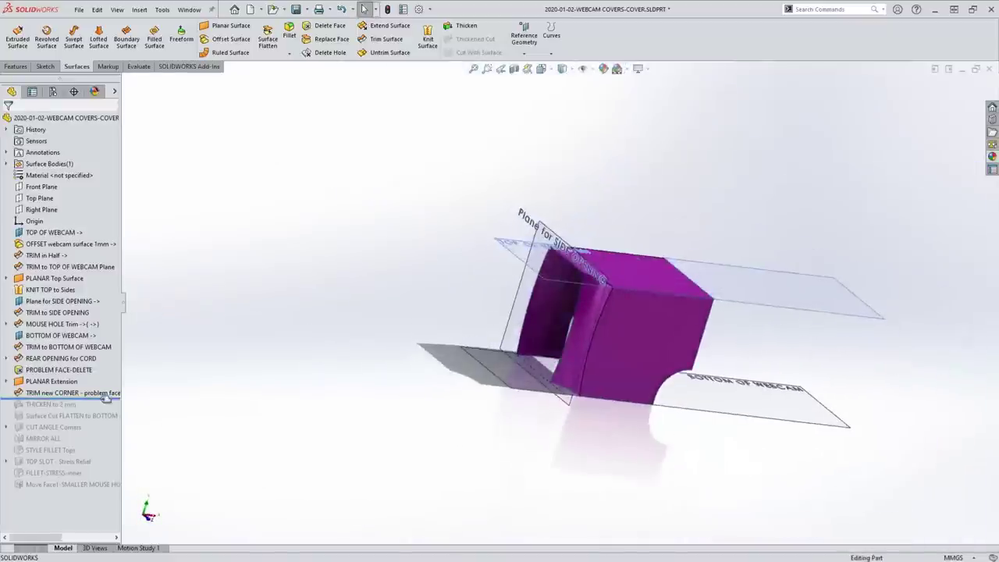
left_click_drag(106, 398, 101, 410)
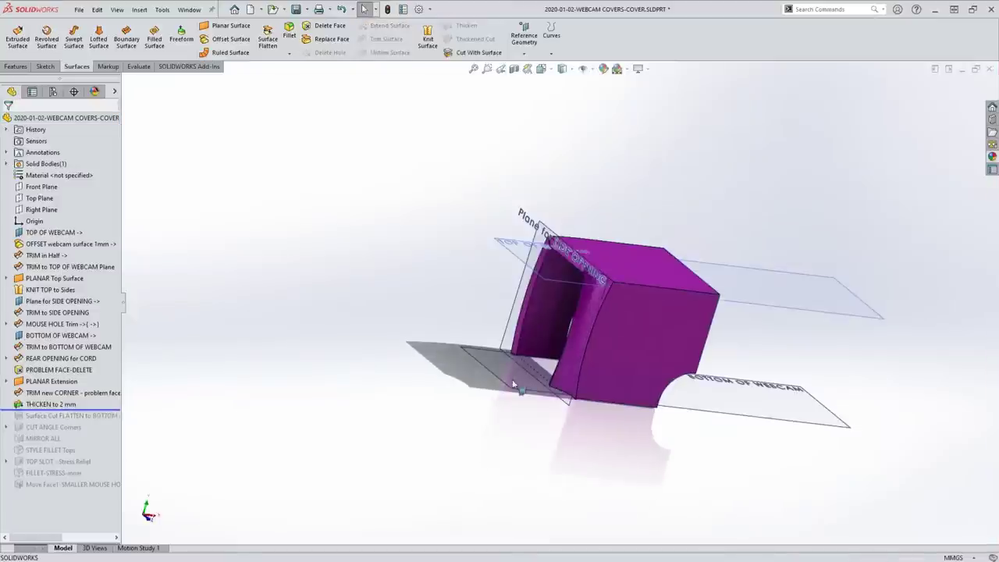
middle_click_drag(510, 392, 455, 343)
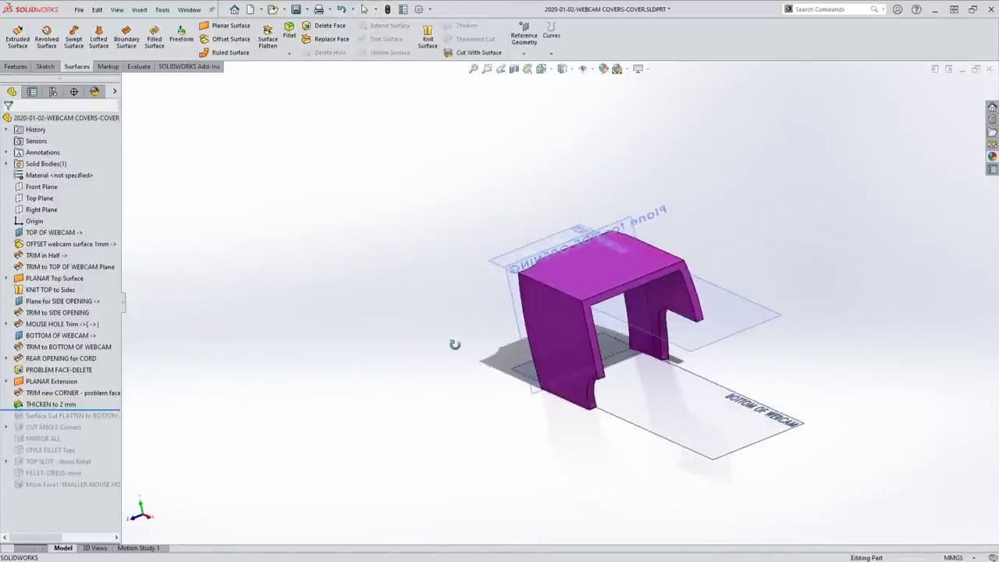
left_click_drag(107, 409, 99, 418)
middle_click_drag(444, 423, 312, 383)
left_click_drag(107, 419, 107, 432)
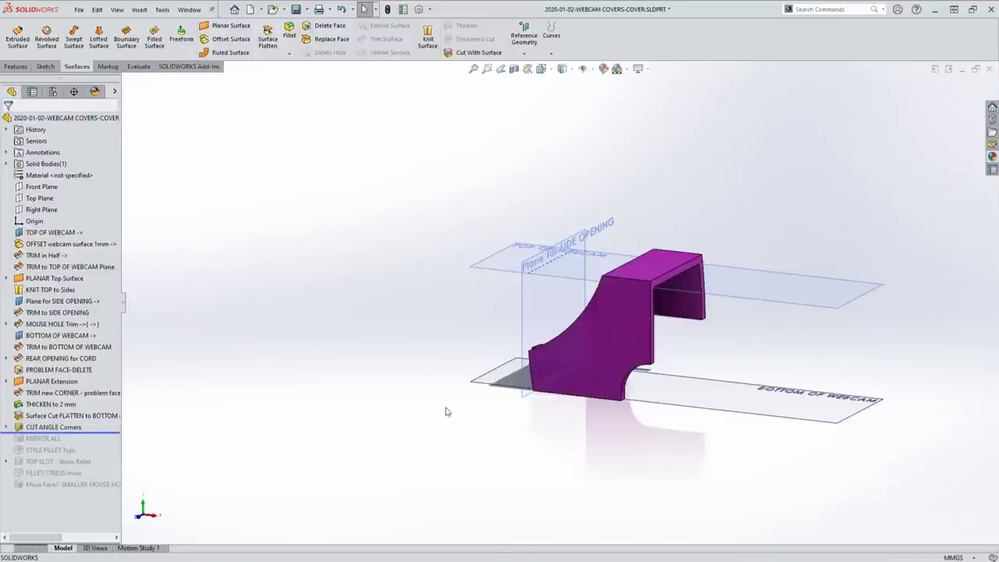
middle_click_drag(465, 403, 508, 416)
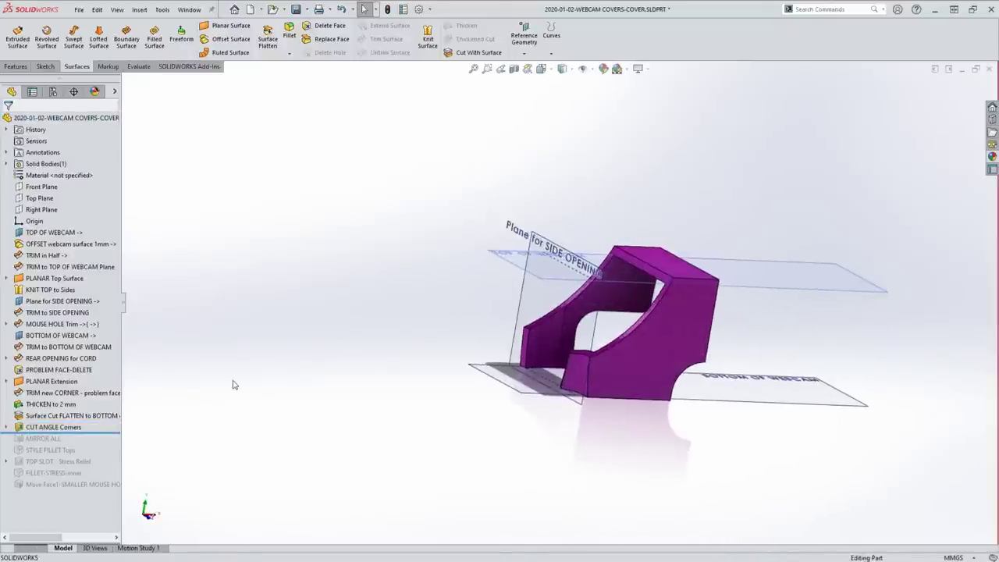
key("ctrl+1")
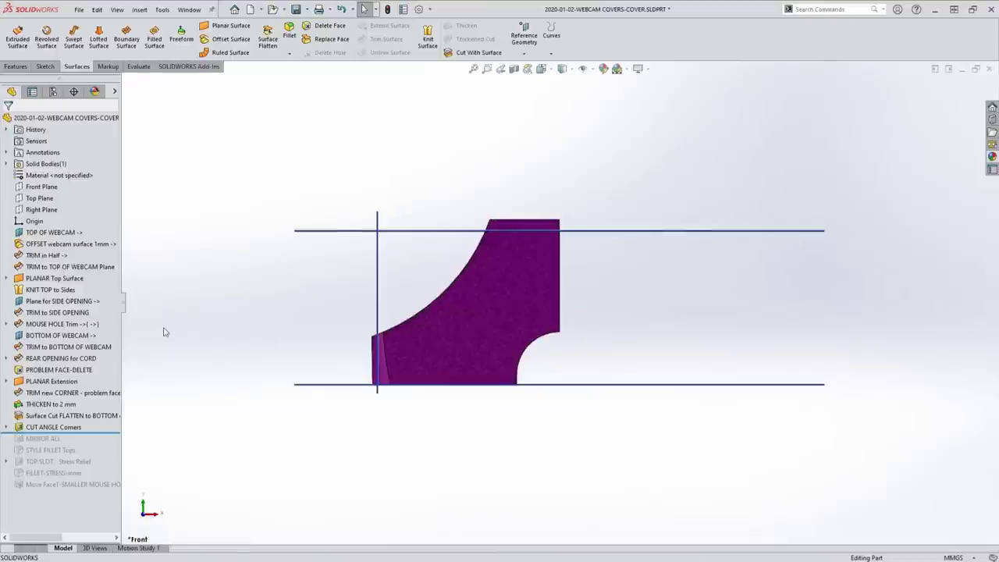
key("ctrl+2")
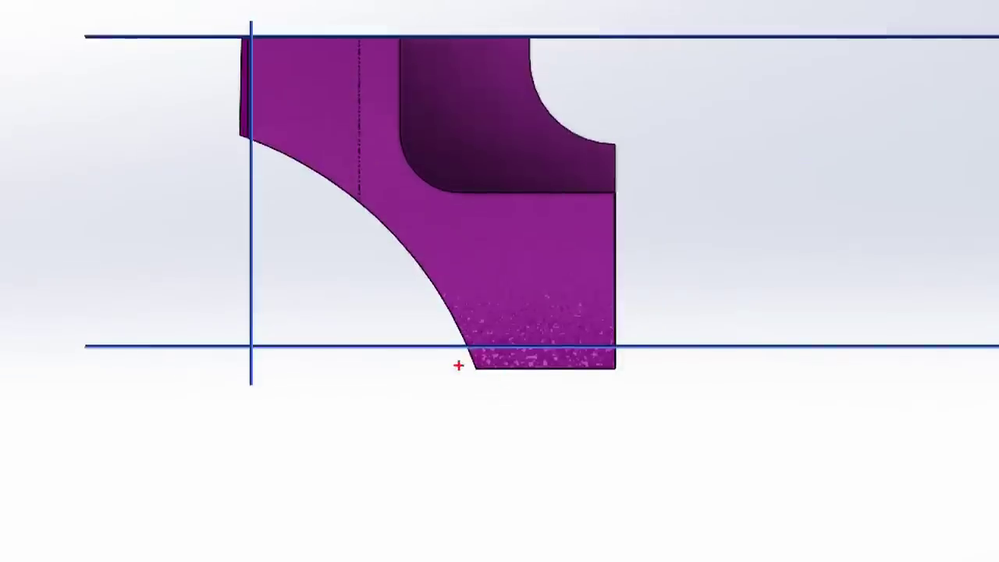
left_click_drag(612, 340, 380, 341)
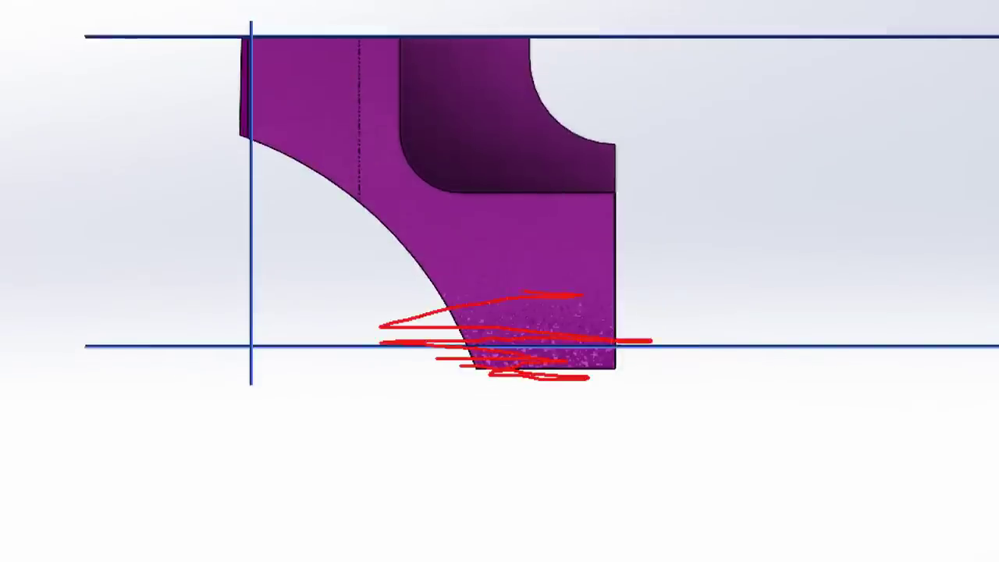
mouse_move(581, 295)
left_mouse_down()
mouse_move(289, 299)
mouse_move(250, 234)
mouse_move(277, 216)
mouse_move(457, 187)
mouse_move(201, 142)
mouse_move(570, 91)
mouse_move(449, 74)
left_mouse_up()
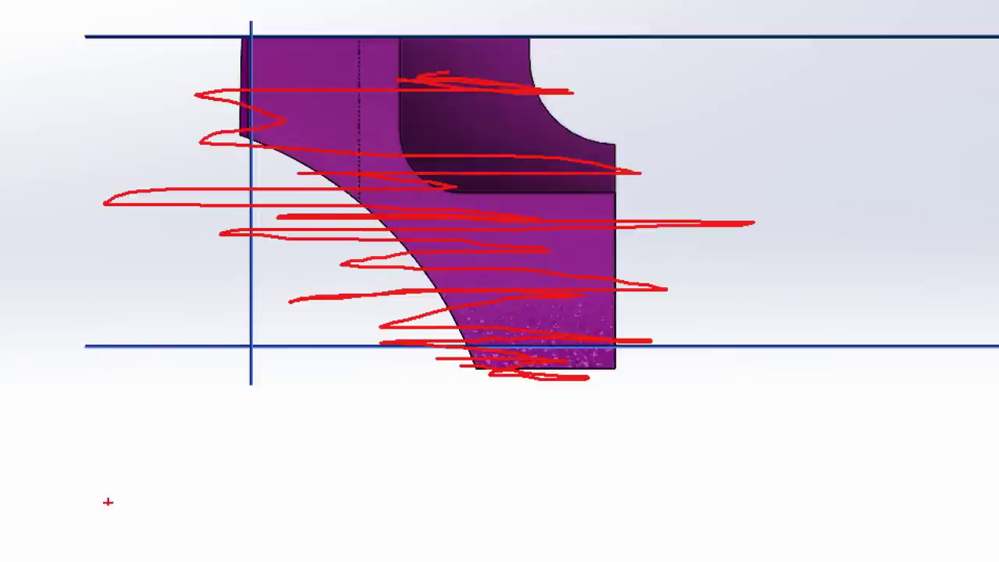
mouse_move(79, 466)
left_mouse_down()
mouse_move(274, 359)
mouse_move(341, 265)
left_mouse_up()
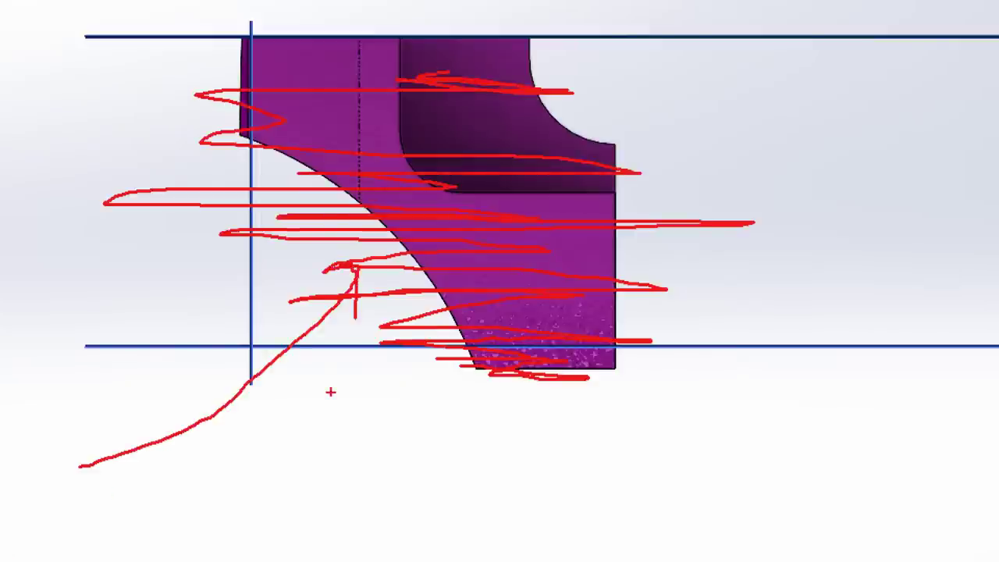
mouse_move(96, 502)
left_mouse_down()
mouse_move(123, 502)
mouse_move(315, 384)
left_mouse_up()
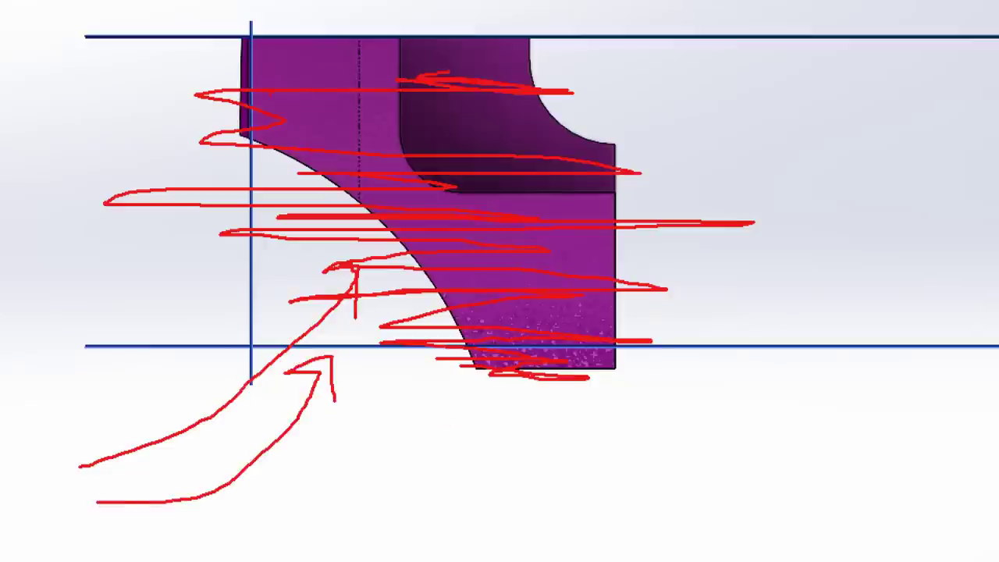
key("Escape")
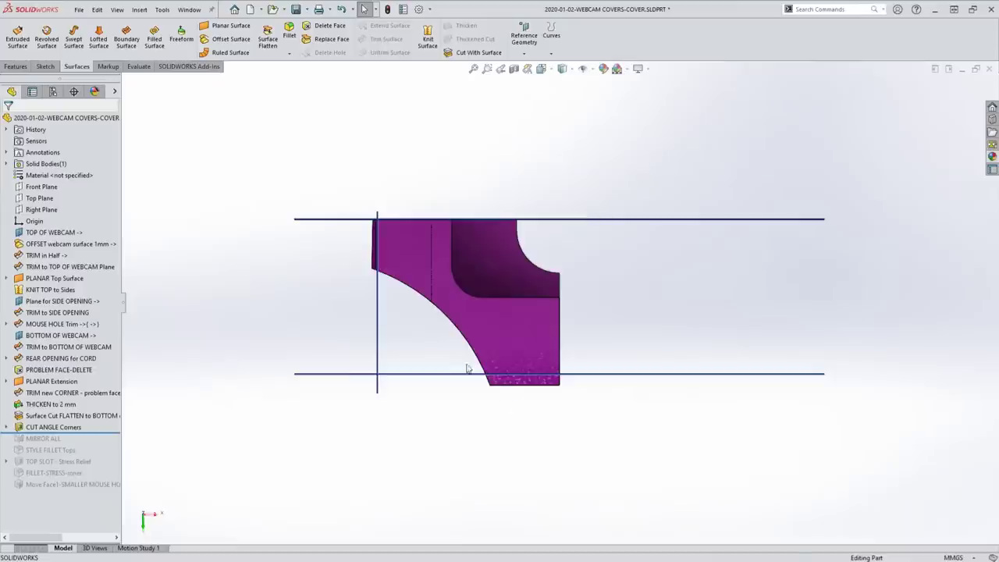
middle_click_drag(664, 346, 509, 390)
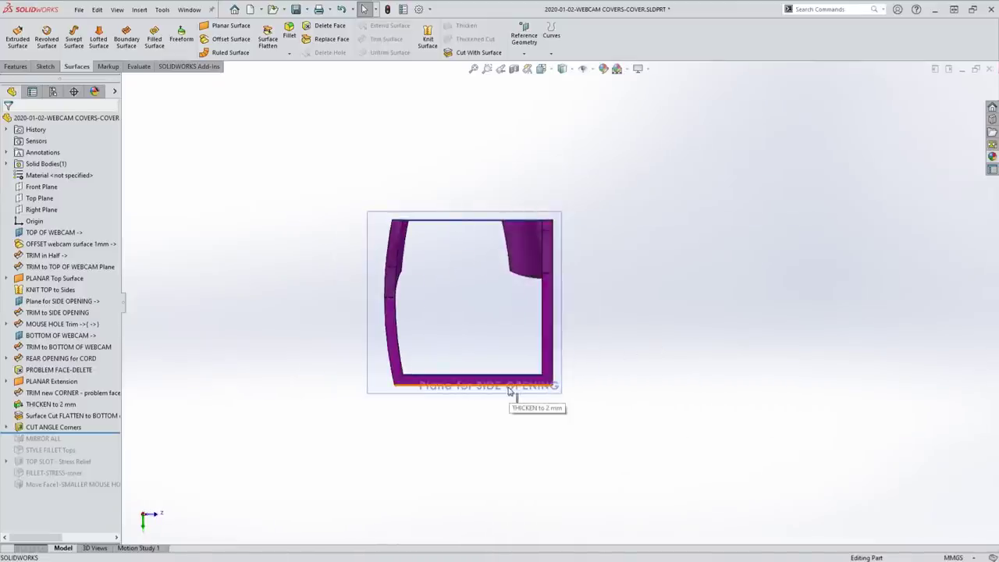
key("alt+Left")
key("alt+Left")
key("alt+Left")
key("alt+Left")
key("alt+Left")
key("alt+Left")
key("alt+Left")
key("alt+Left")
key("alt+Left")
key("alt+Left")
key("alt+Left")
key("alt+Left")
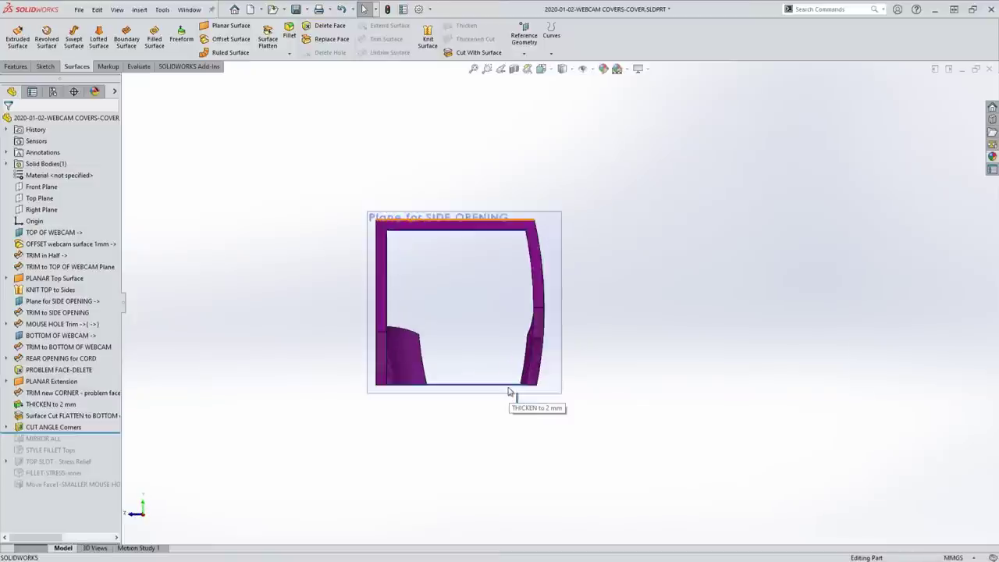
left_click(508, 392)
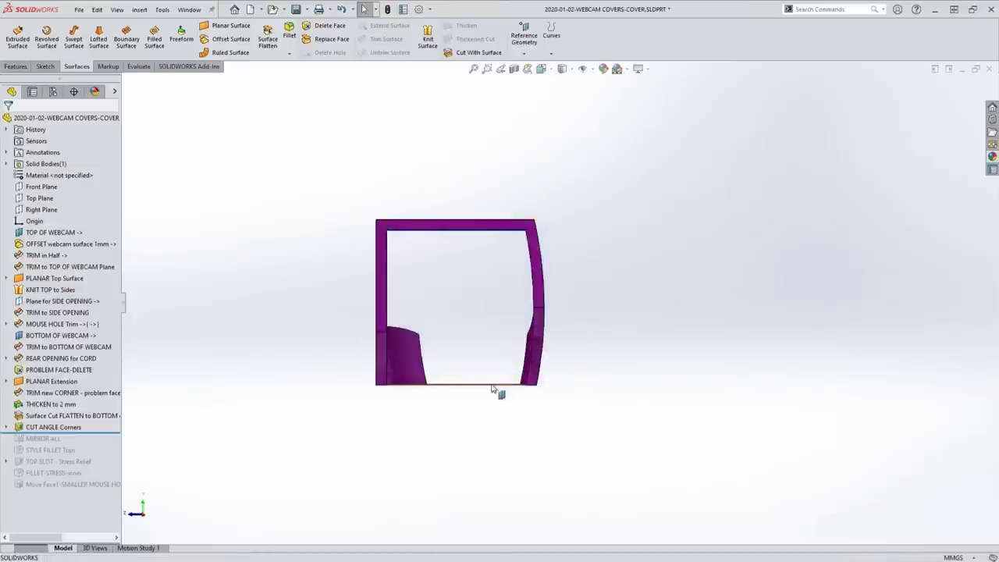
left_click(526, 380)
left_click(502, 330)
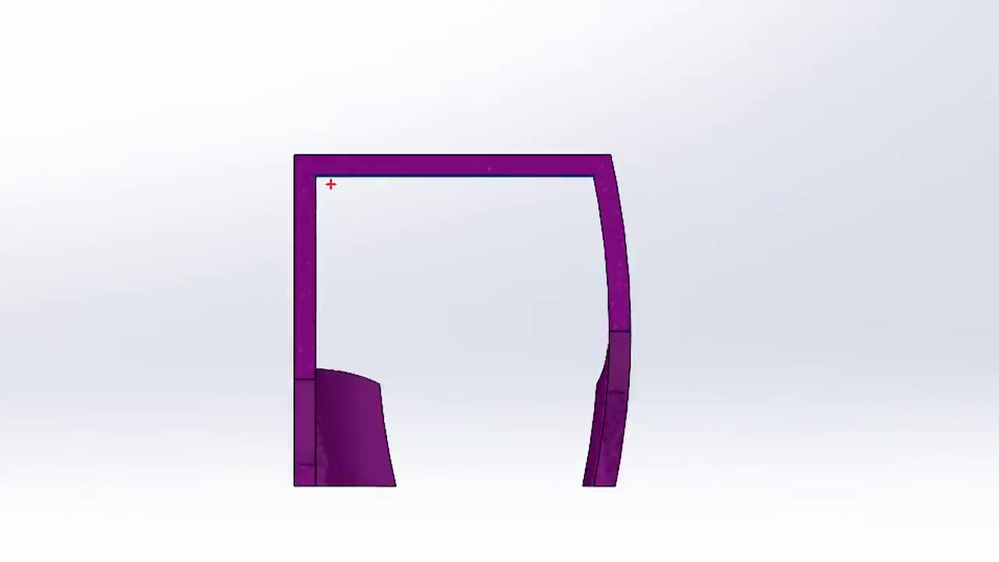
left_click_drag(324, 182, 325, 376)
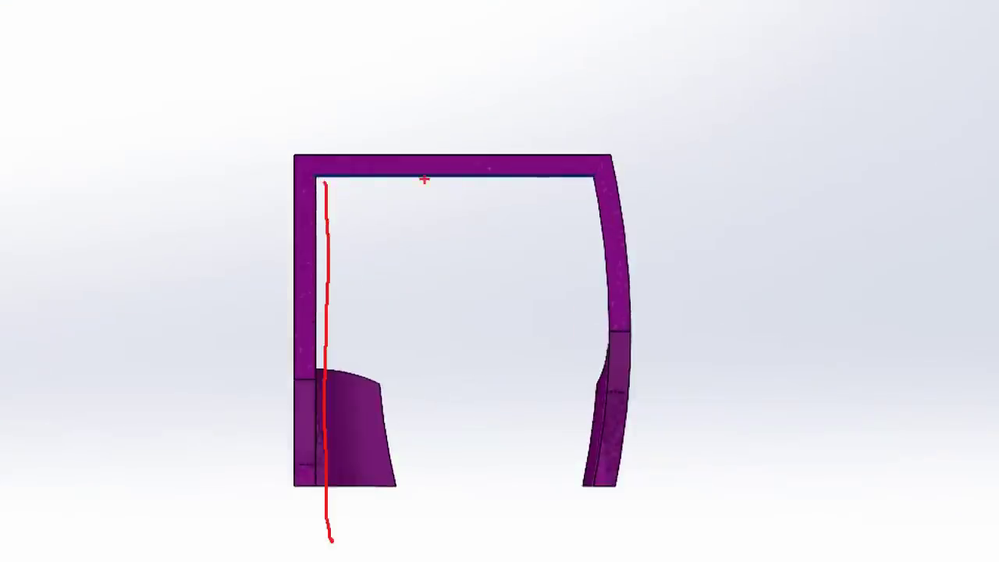
left_click_drag(342, 195, 349, 525)
left_click_drag(381, 199, 394, 543)
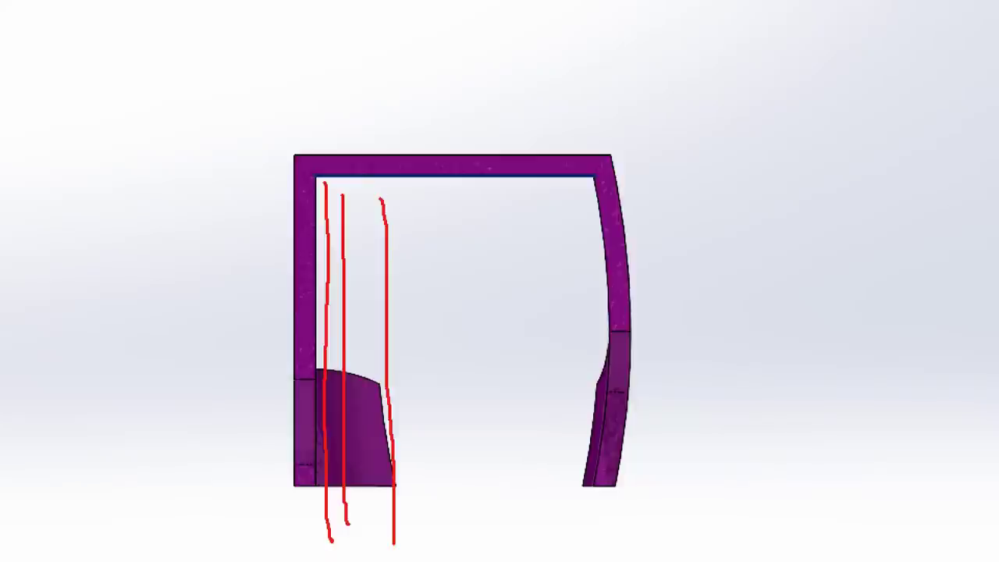
left_click_drag(439, 204, 457, 472)
left_click_drag(493, 195, 499, 536)
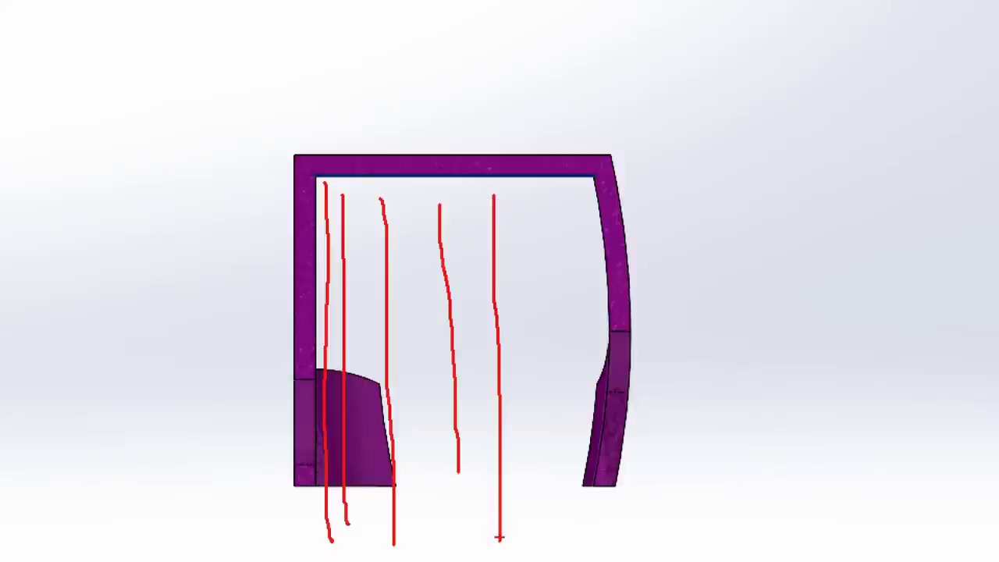
left_click_drag(537, 205, 530, 493)
mouse_move(578, 183)
left_mouse_down()
mouse_move(586, 386)
mouse_move(573, 537)
left_mouse_up()
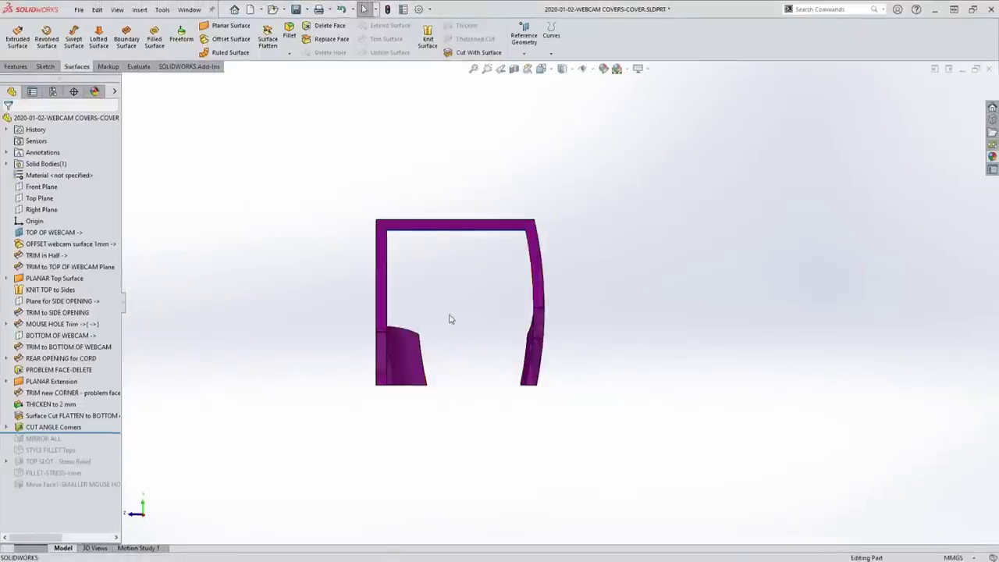
key("Down")
key("Down")
key("Down")
key("Down")
key("Down")
key("Down")
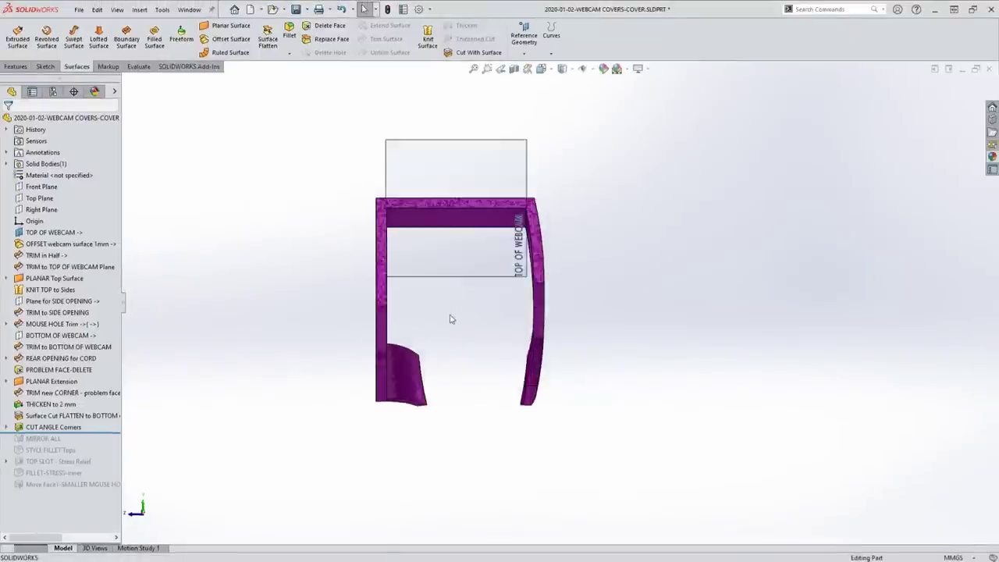
key("Down")
key("Down")
key("Down")
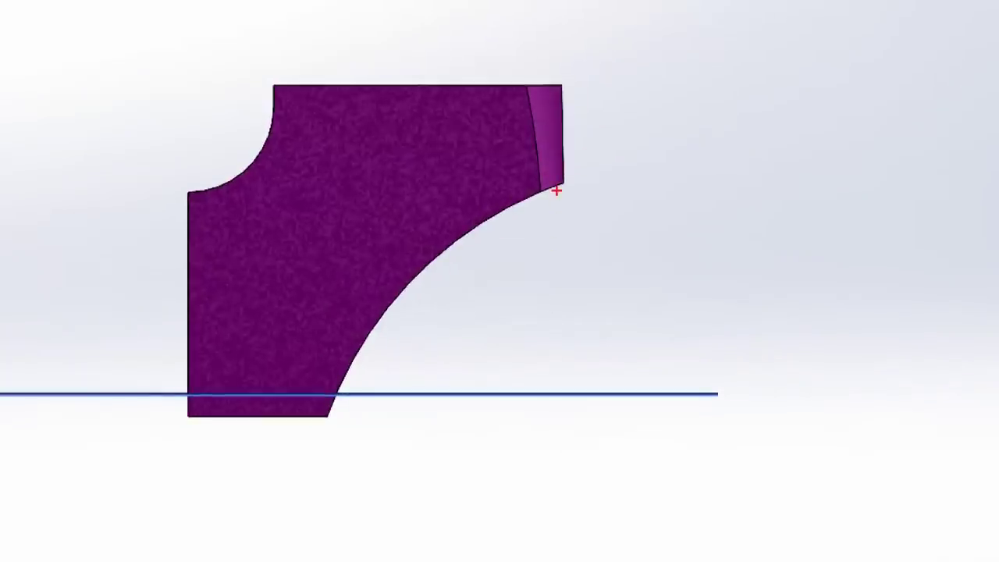
left_click_drag(556, 191, 546, 433)
left_click_drag(544, 203, 545, 459)
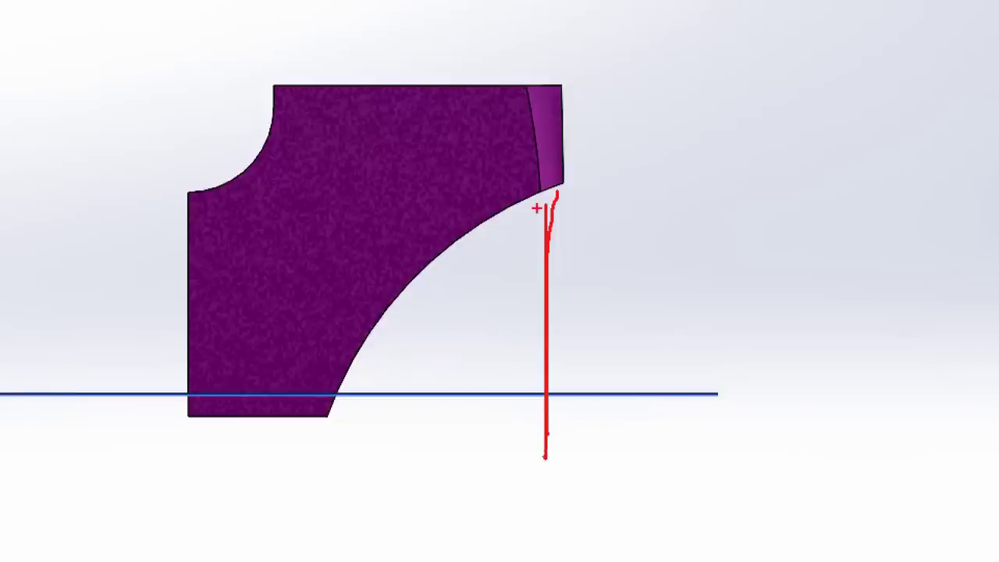
left_click_drag(537, 207, 543, 290)
left_click_drag(537, 226, 536, 435)
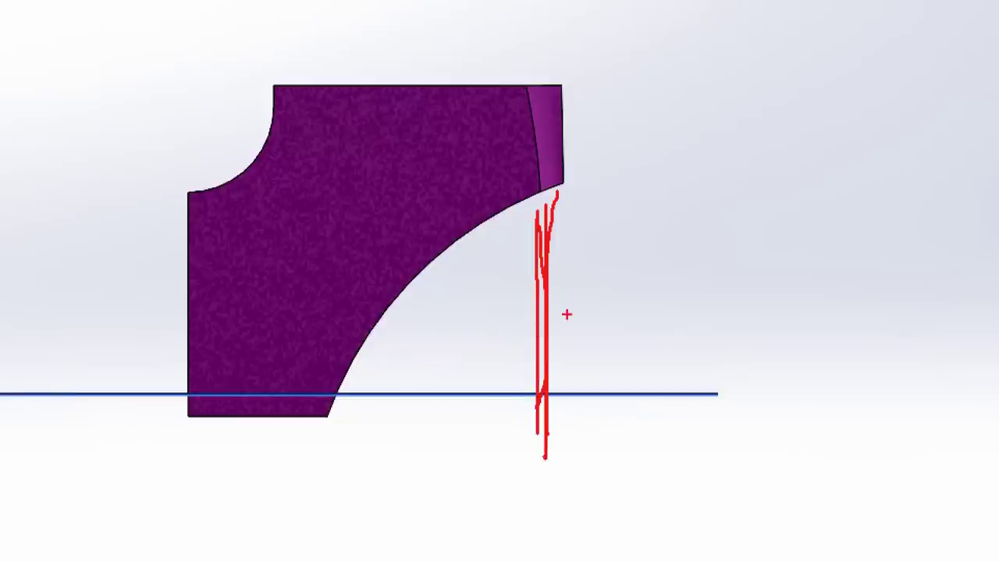
key("Escape")
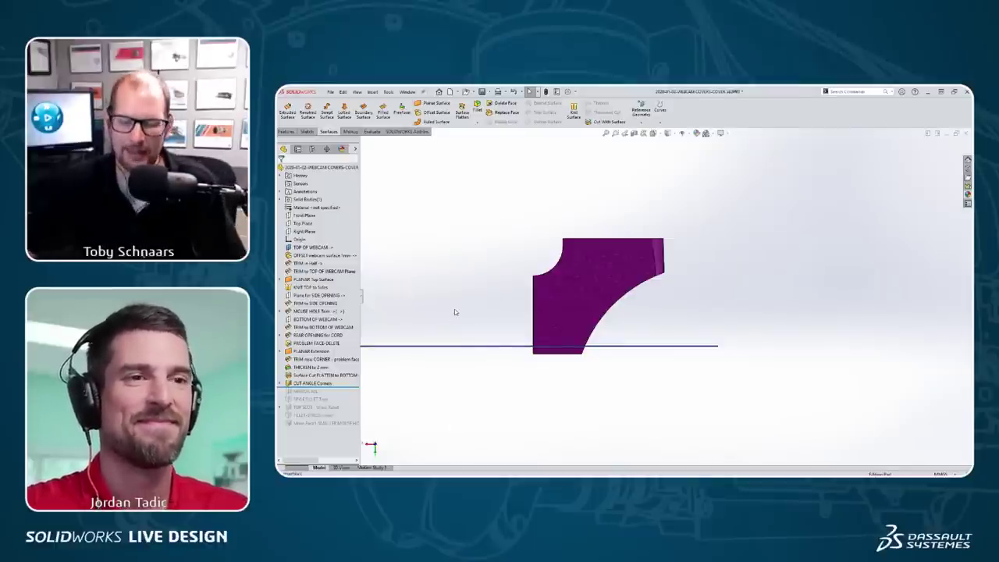
Show the Open Documents switcher listing the seven open files.
key("ctrl+Tab")
key("ctrl+Tab")
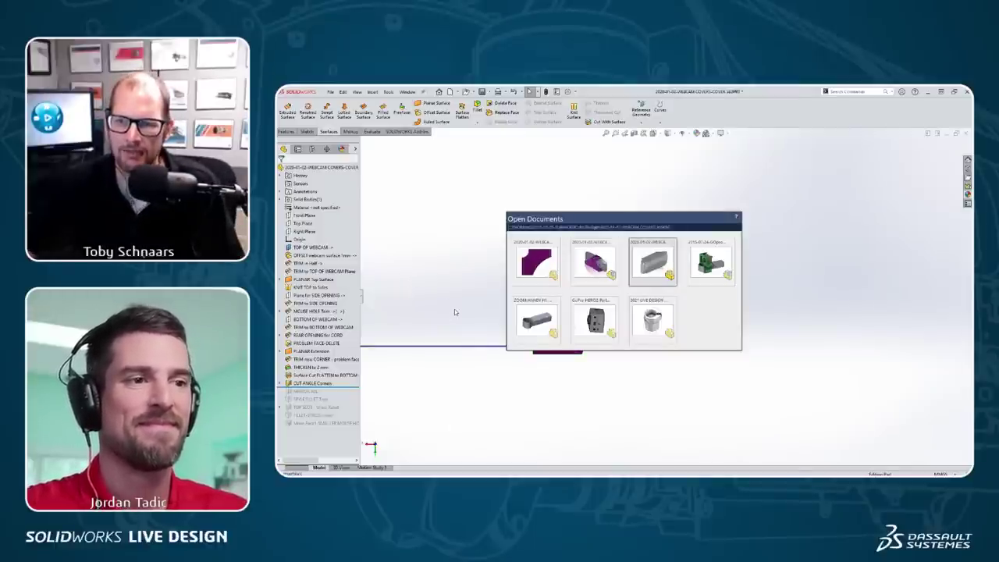
key("ctrl+Tab")
key("ctrl+Tab")
key("ctrl+Tab")
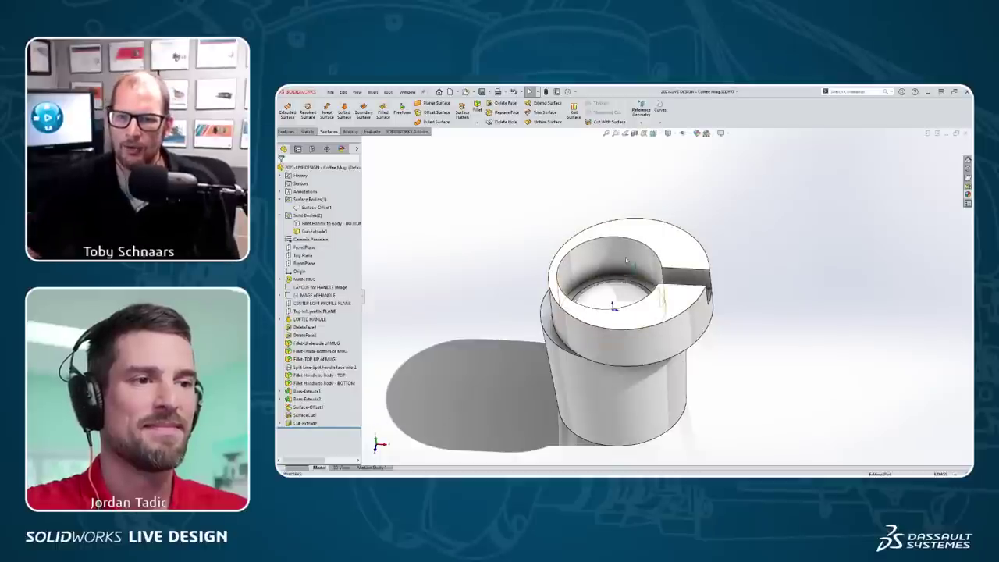
middle_click_drag(462, 273, 488, 249)
scroll(702, 320, "down", 5)
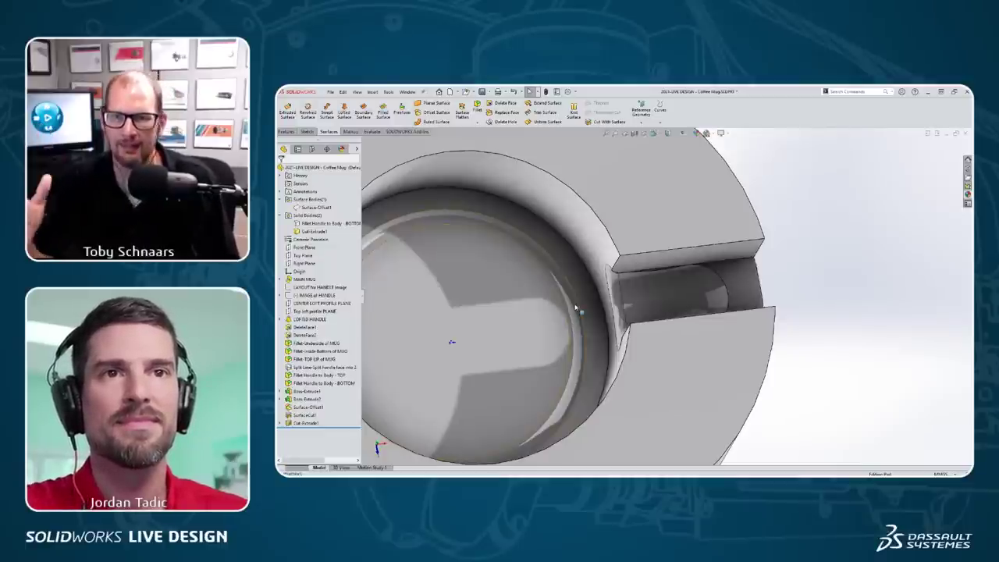
middle_click_drag(576, 308, 780, 335)
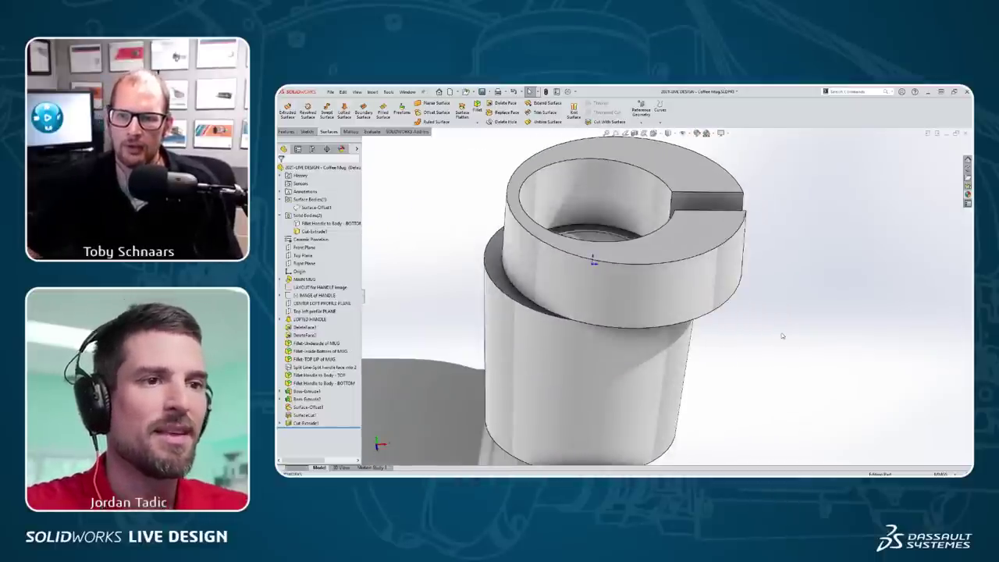
key("ctrl+Tab")
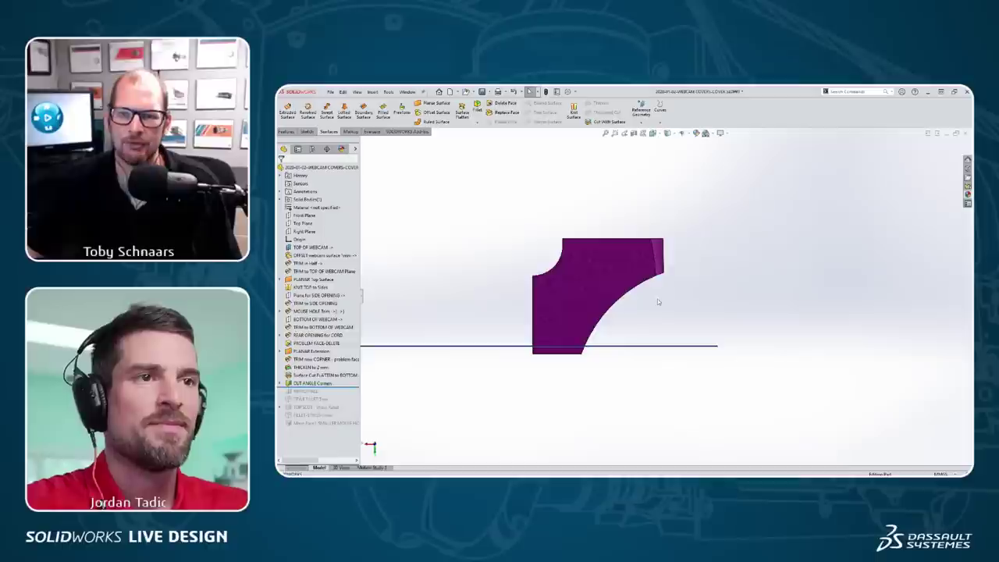
In isometric view, preview the finished cover, then roll back to just after PROBLEM FACE-DELETE.
key("ctrl+7")
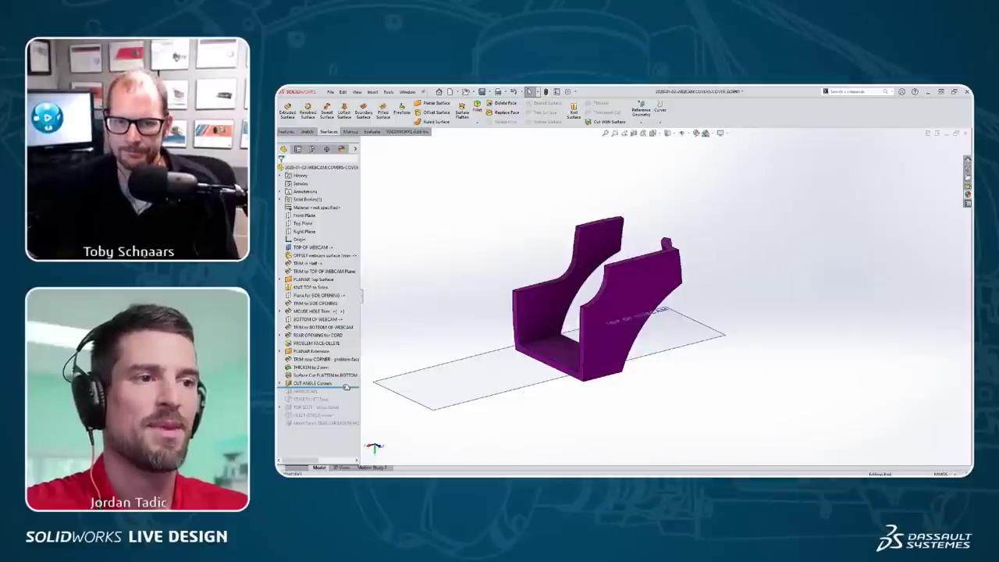
left_click_drag(345, 387, 346, 401)
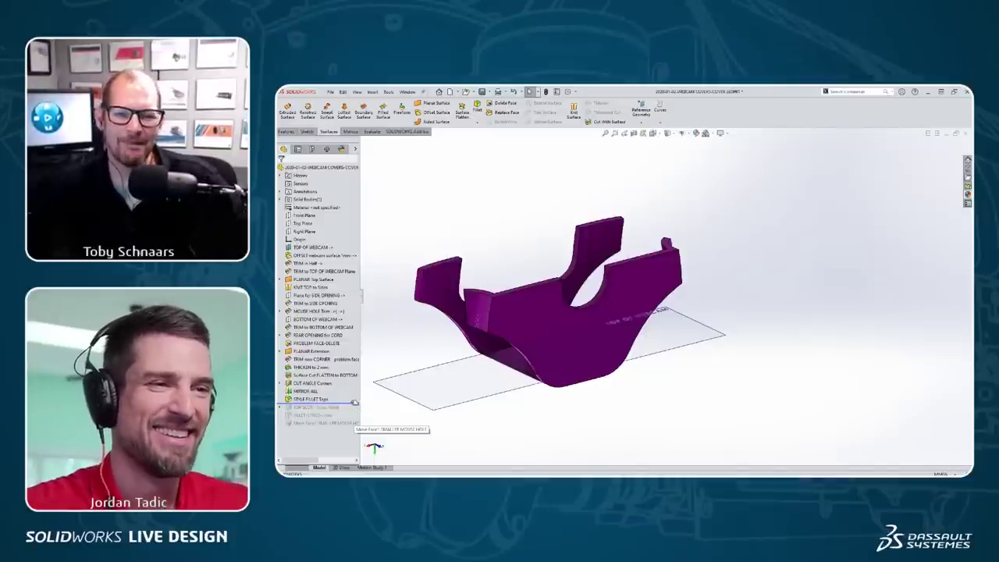
left_click_drag(354, 402, 403, 346)
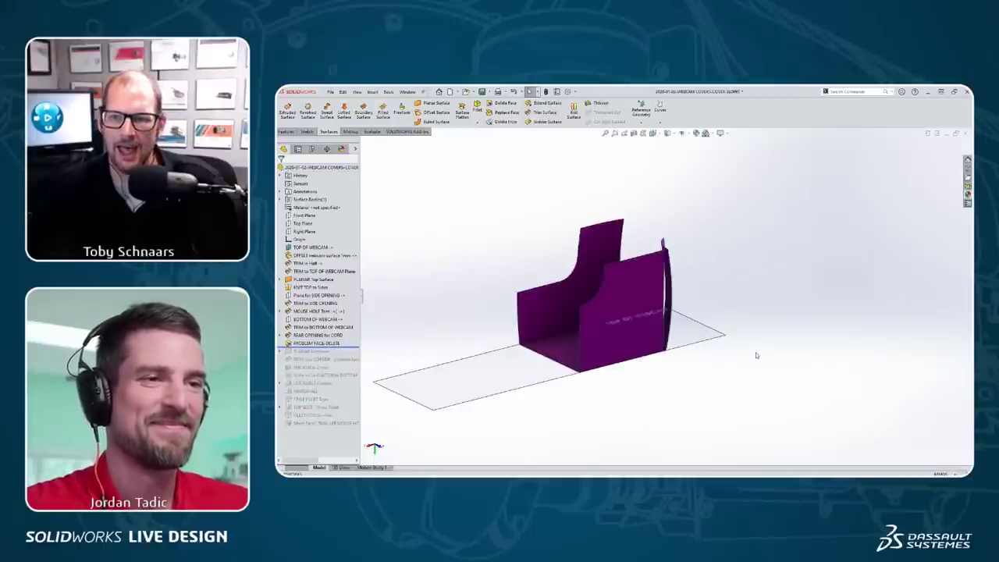
Inspect the inner surfaces and review the PROBLEM FACE-DELETE feature's properties.
middle_click_drag(755, 355, 626, 353)
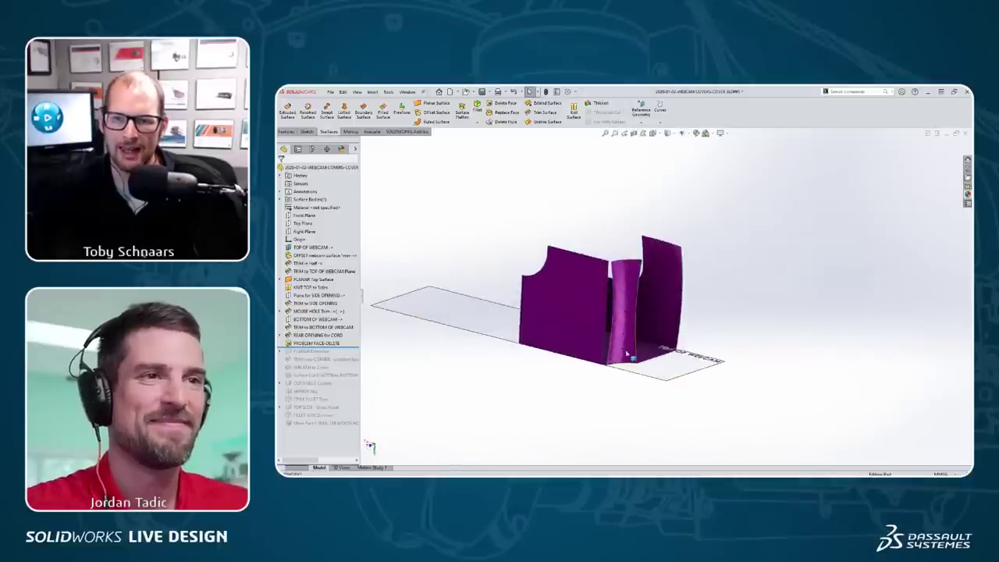
scroll(626, 353, "down", 6)
scroll(645, 294, "up", 2)
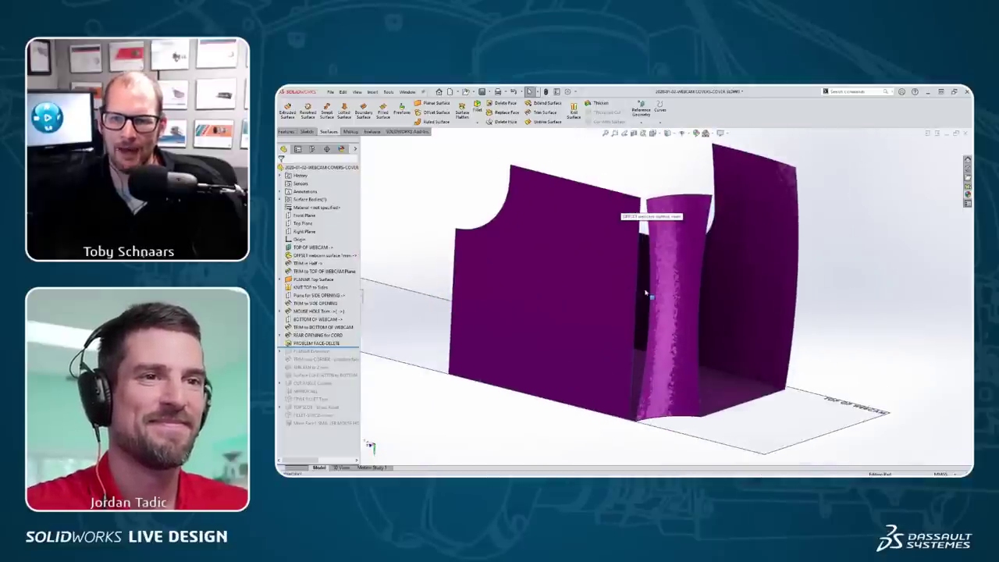
middle_click_drag(646, 294, 704, 341)
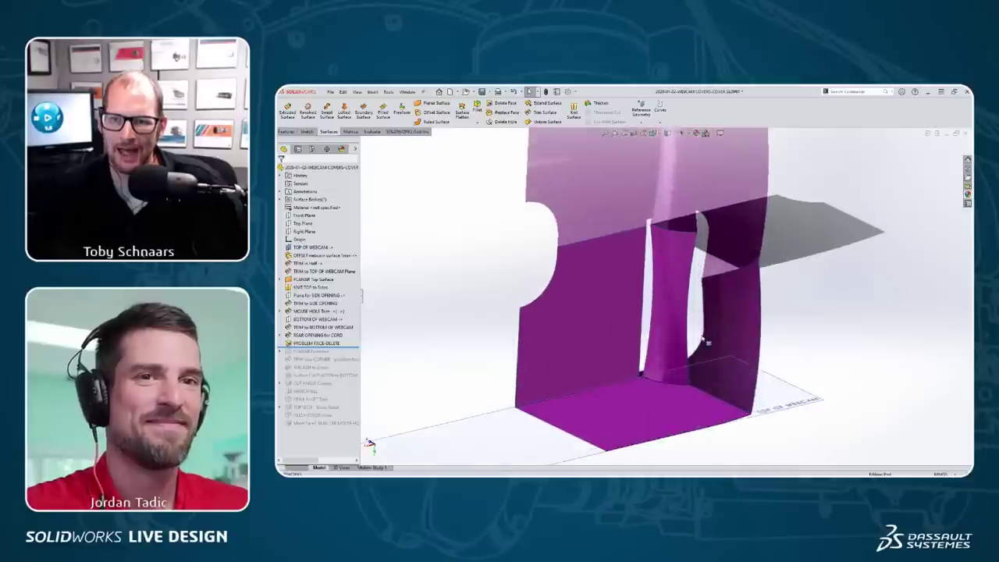
scroll(705, 341, "down", 2)
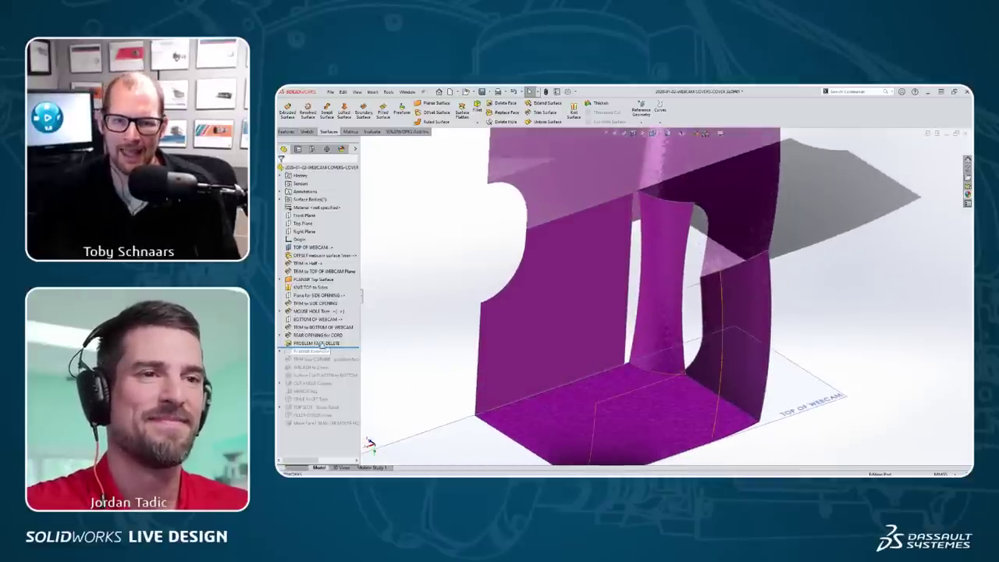
right_click(318, 344)
left_click(357, 399)
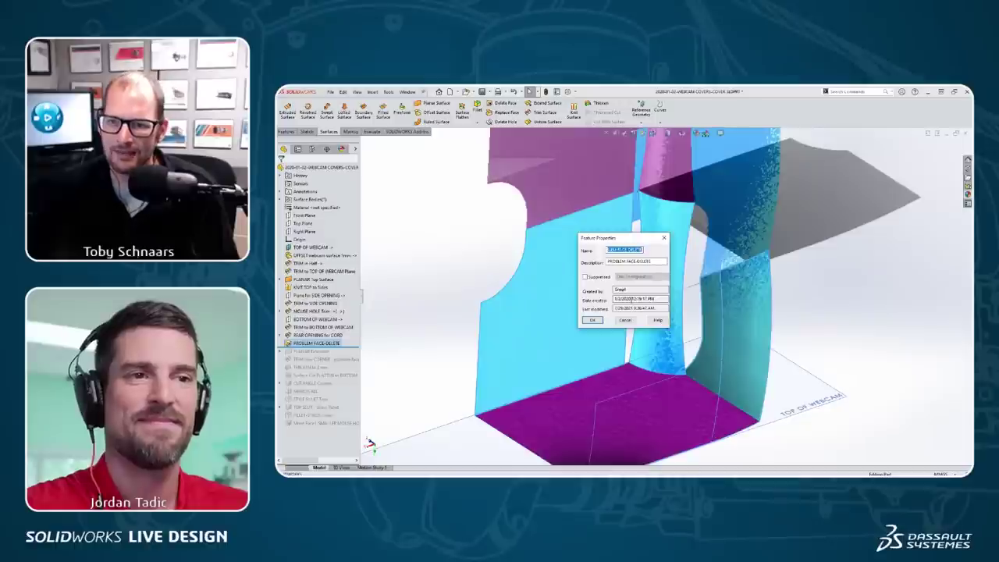
left_click_drag(641, 300, 581, 301)
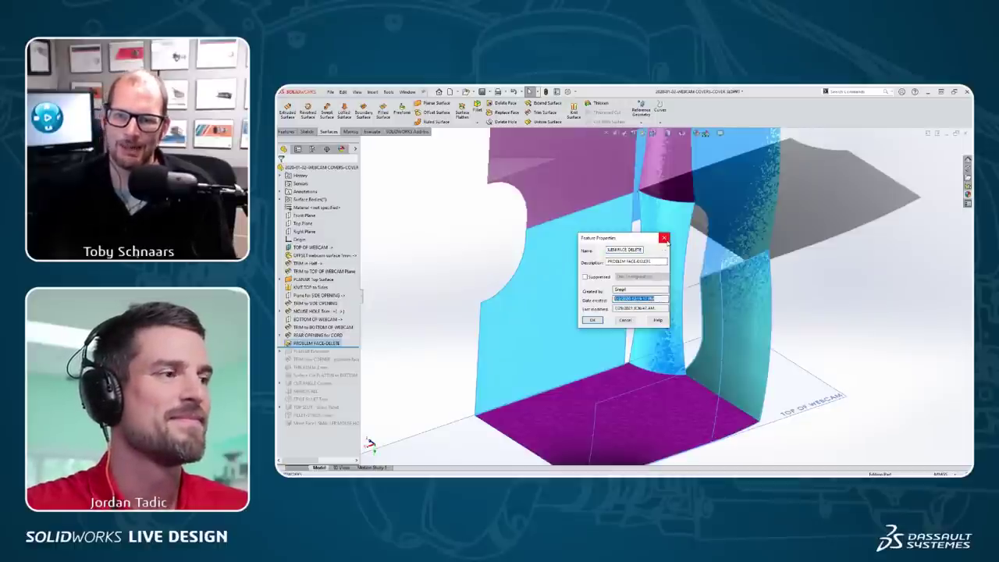
left_click(664, 238)
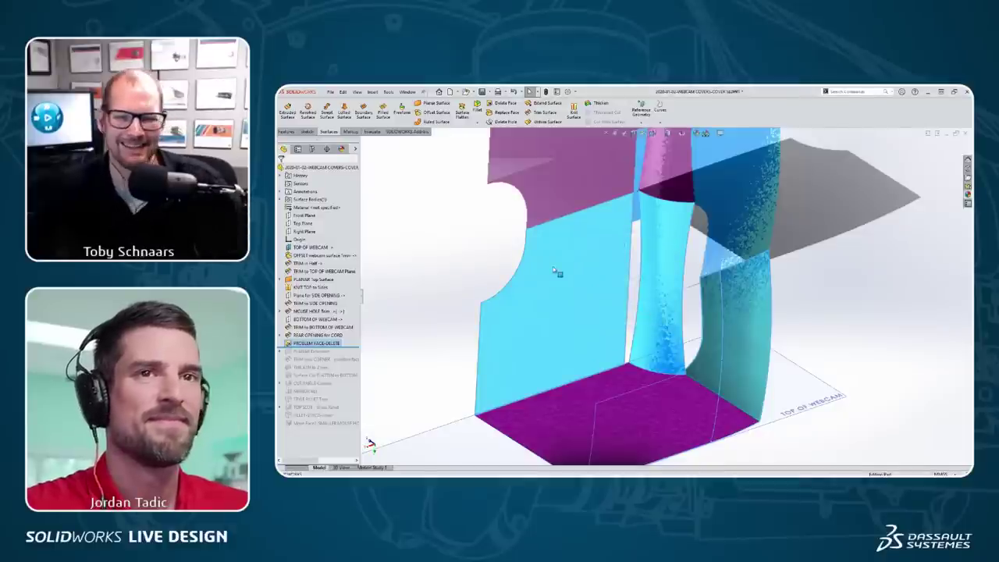
Roll back above PROBLEM FACE-DELETE and start a new Delete Face command.
left_click(434, 267)
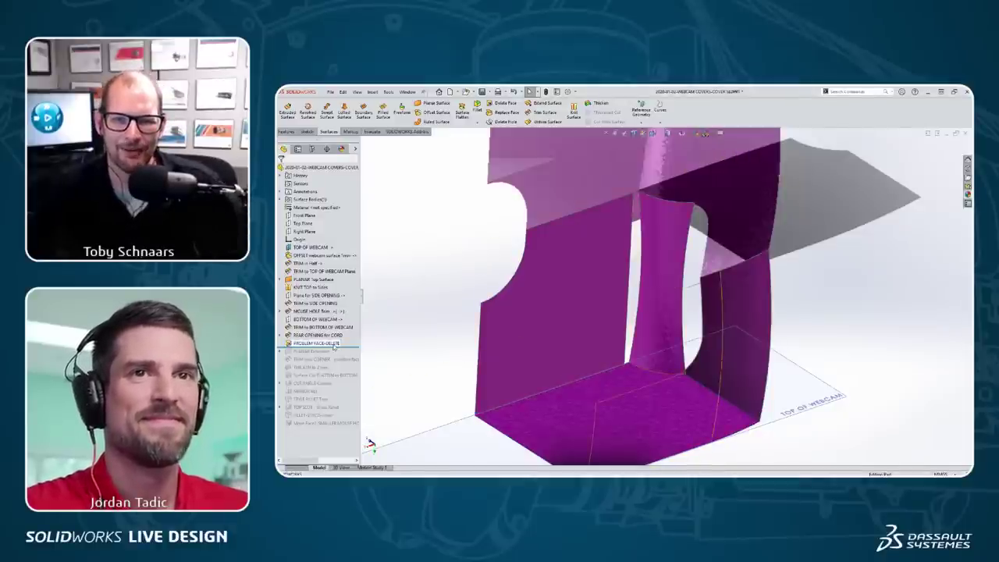
left_click_drag(331, 348, 334, 338)
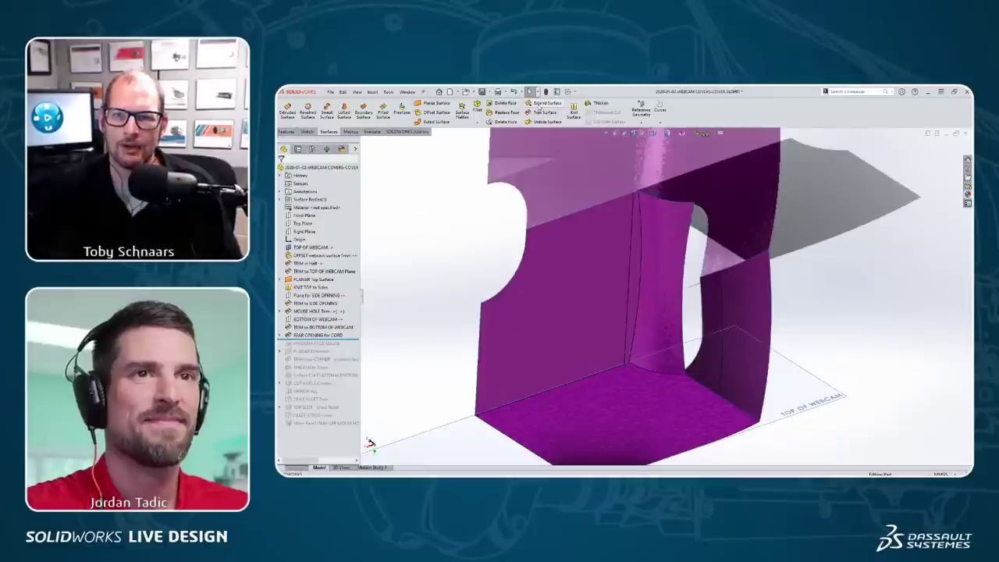
left_click(504, 103)
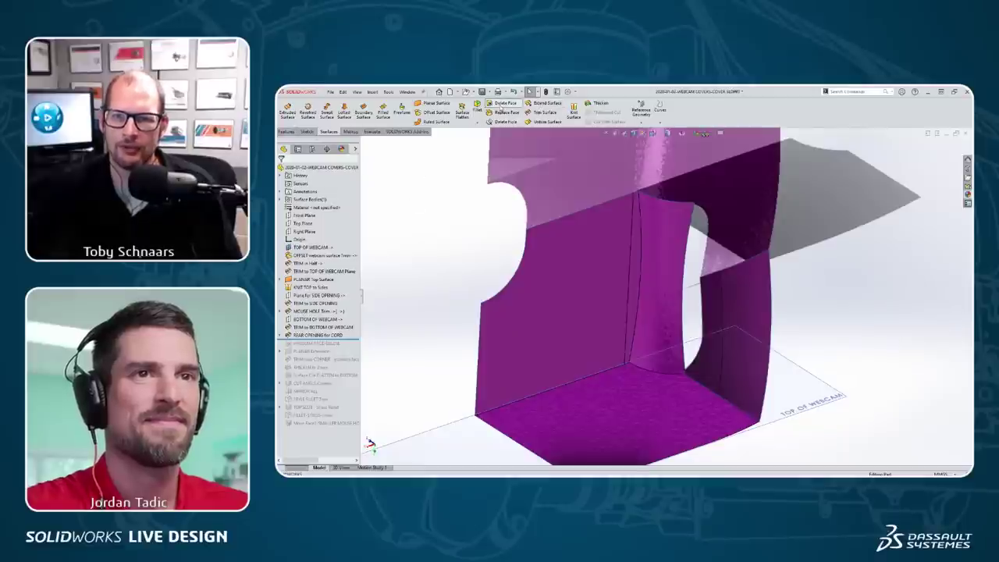
Try to delete and patch the thin sliver face, then cancel after the rebuild error.
left_click(636, 274)
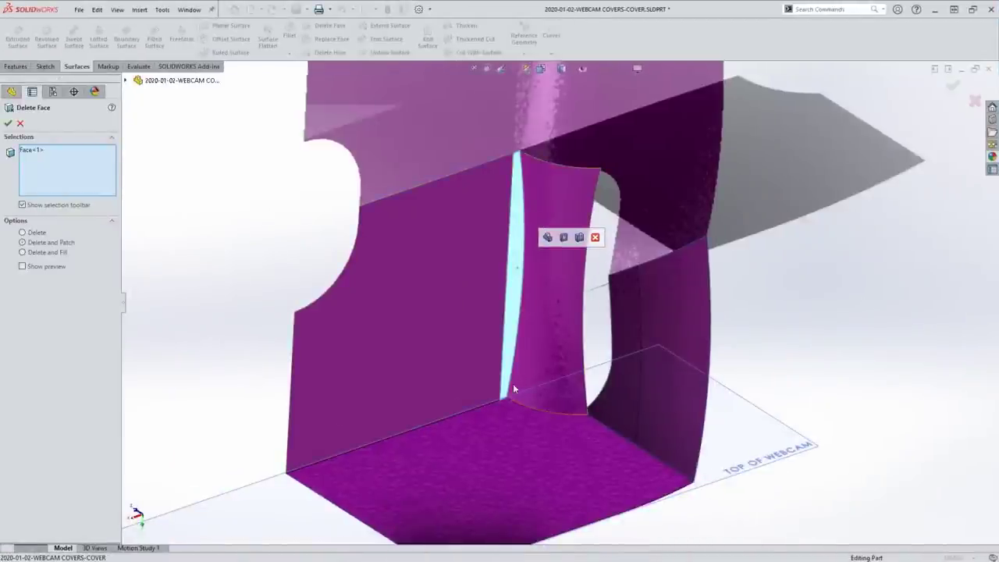
left_click(8, 124)
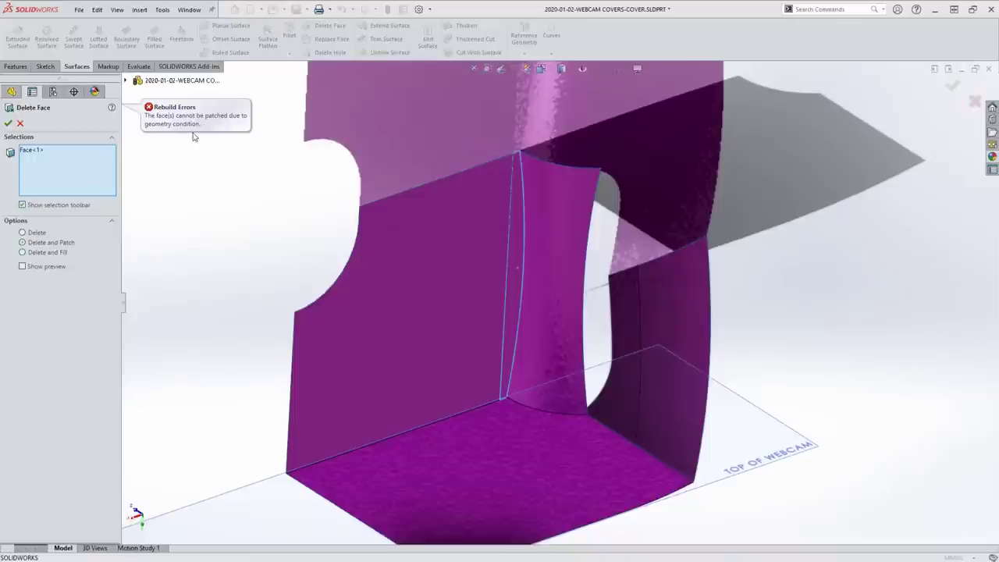
left_click(519, 160)
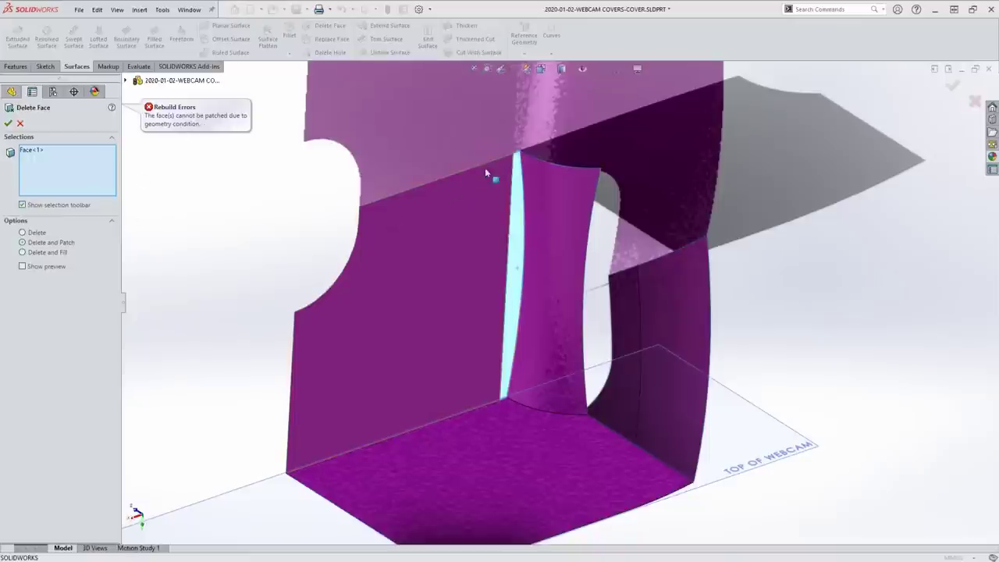
left_click(19, 125)
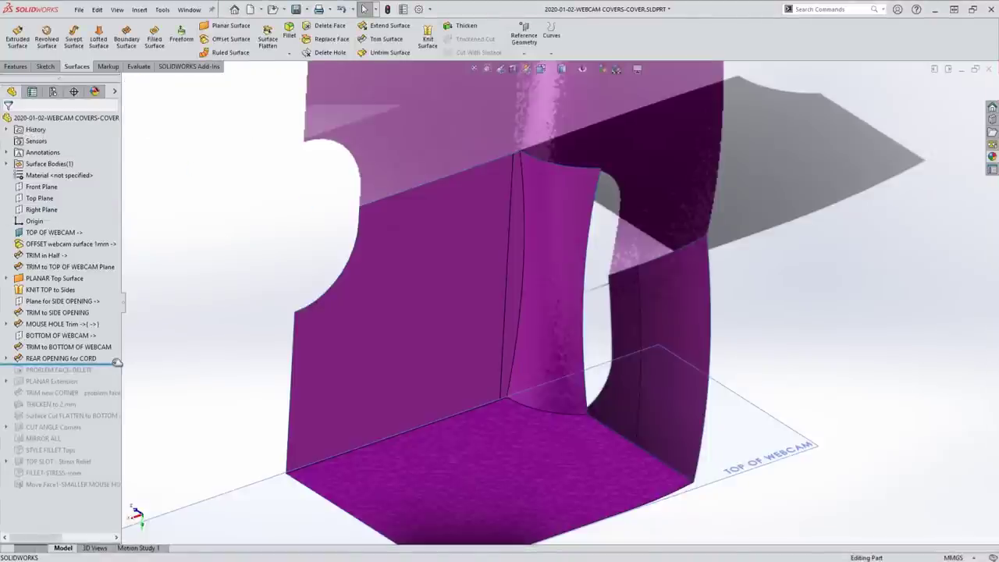
Roll back to after OFFSET webcam surface 1mm and compare the large face with the sliver face.
left_click_drag(114, 366, 116, 250)
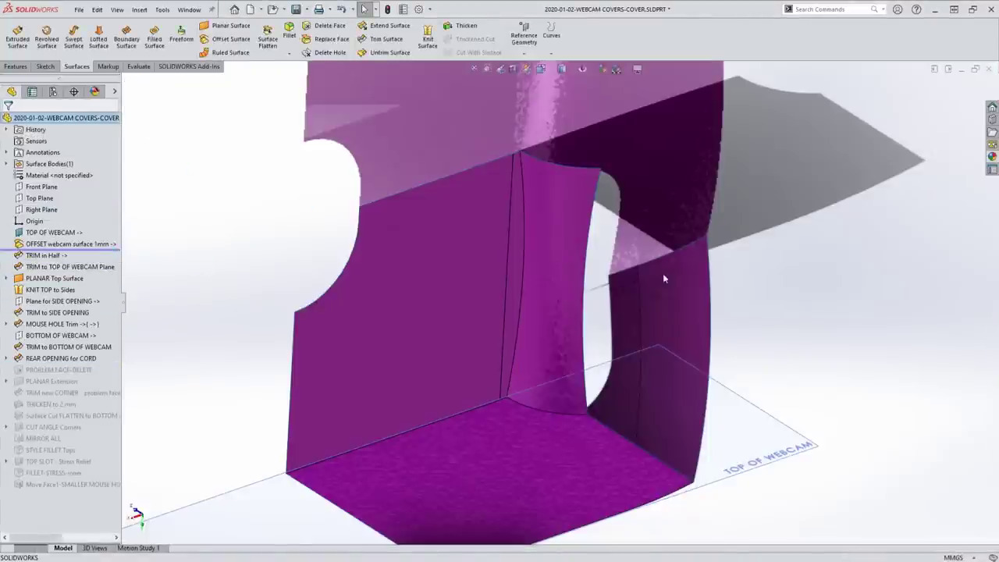
scroll(486, 381, "down", 5)
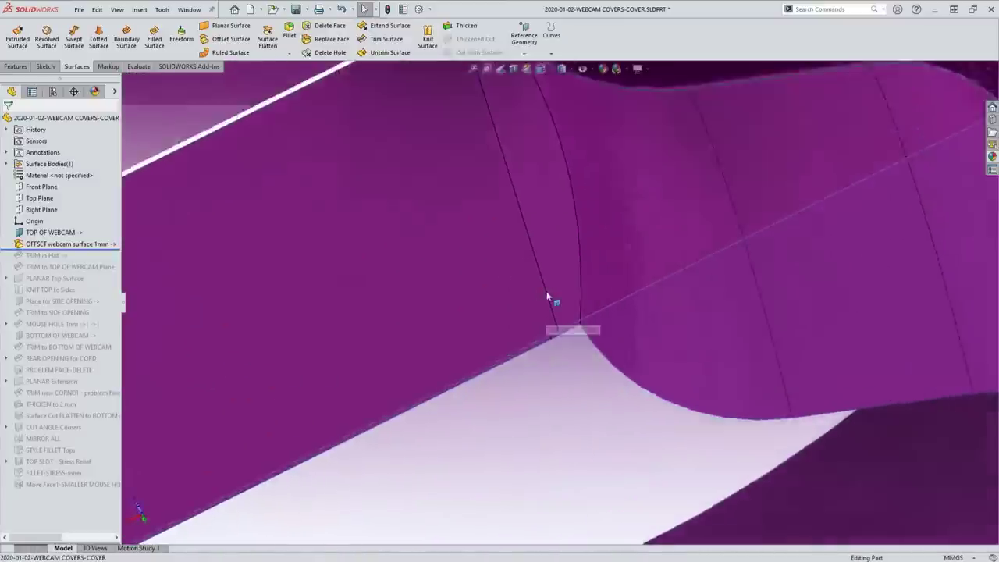
scroll(561, 306, "up", 2)
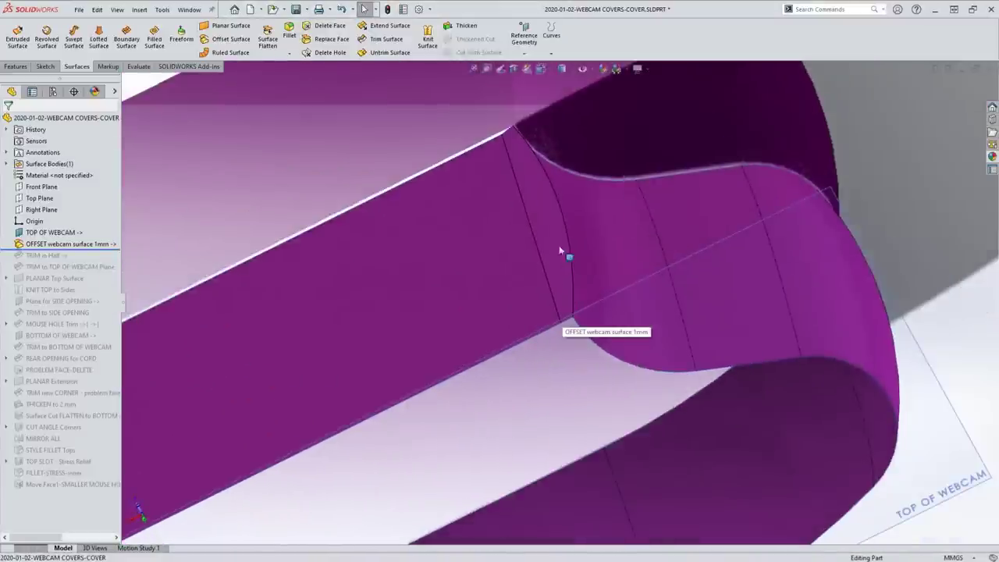
left_click(514, 274)
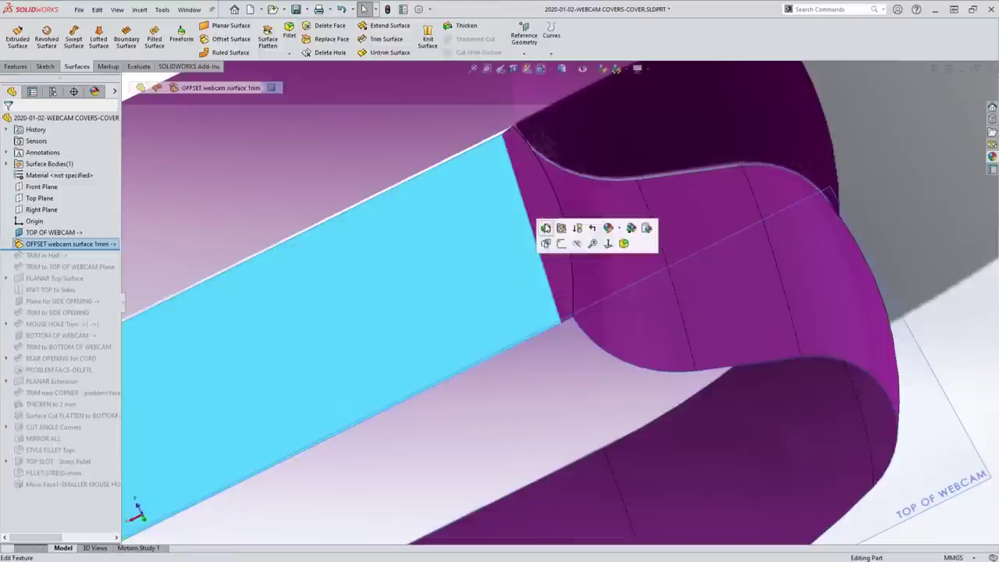
left_click(526, 179)
left_click(508, 238)
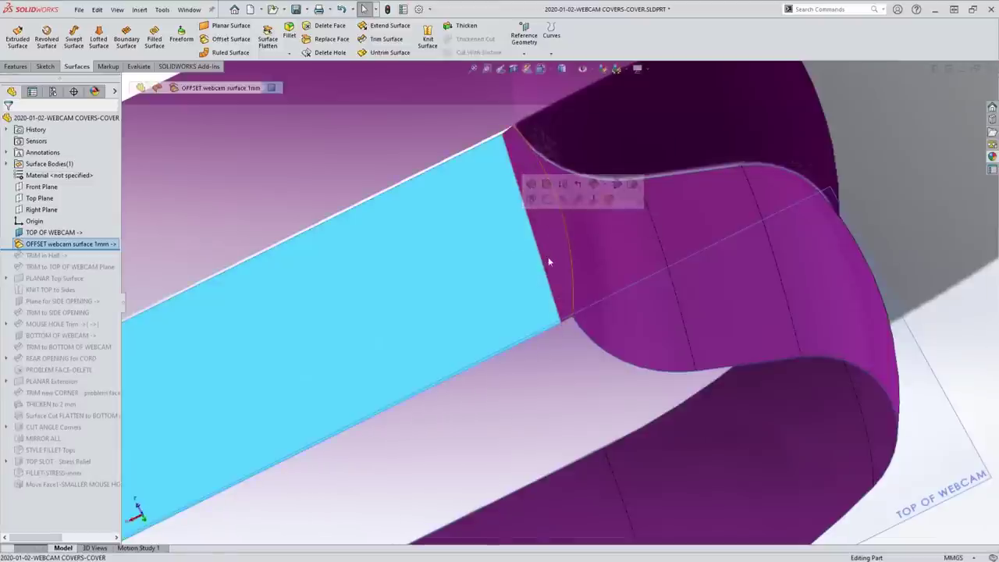
left_click(565, 266)
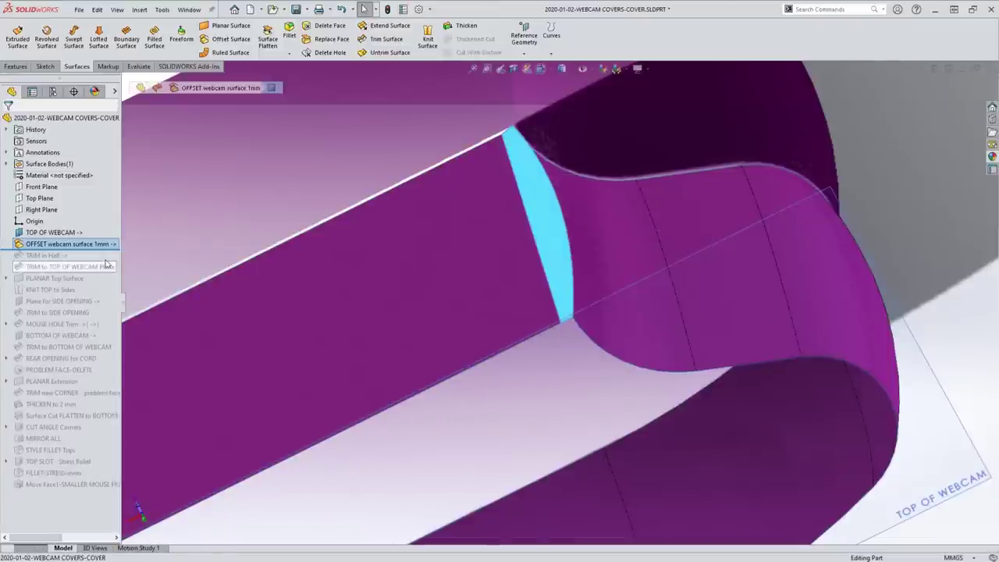
Replay the history through THICKEN, the flatten cut, MIRROR ALL and STYLE FILLET Tops.
left_click_drag(107, 255, 100, 398)
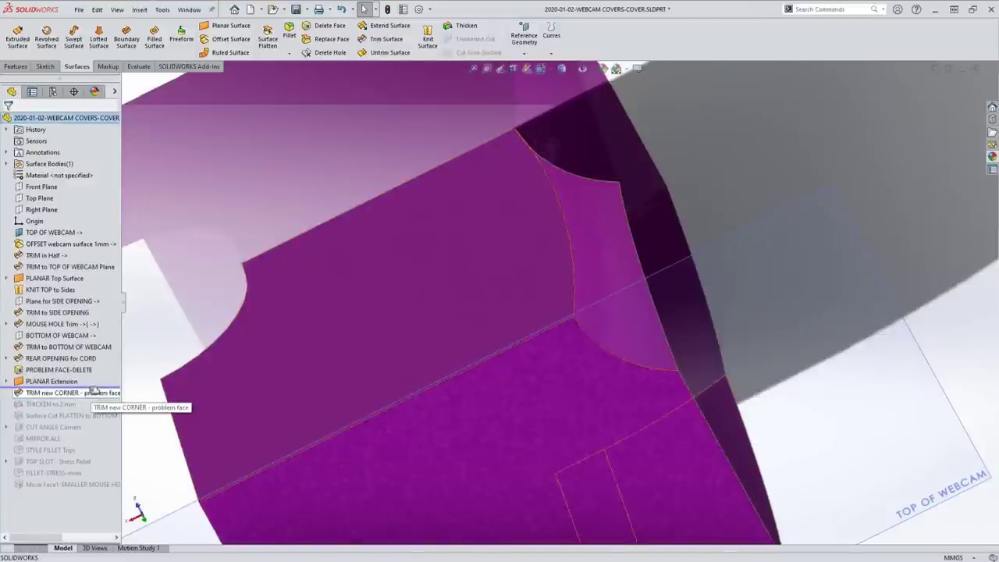
left_click_drag(91, 398, 91, 422)
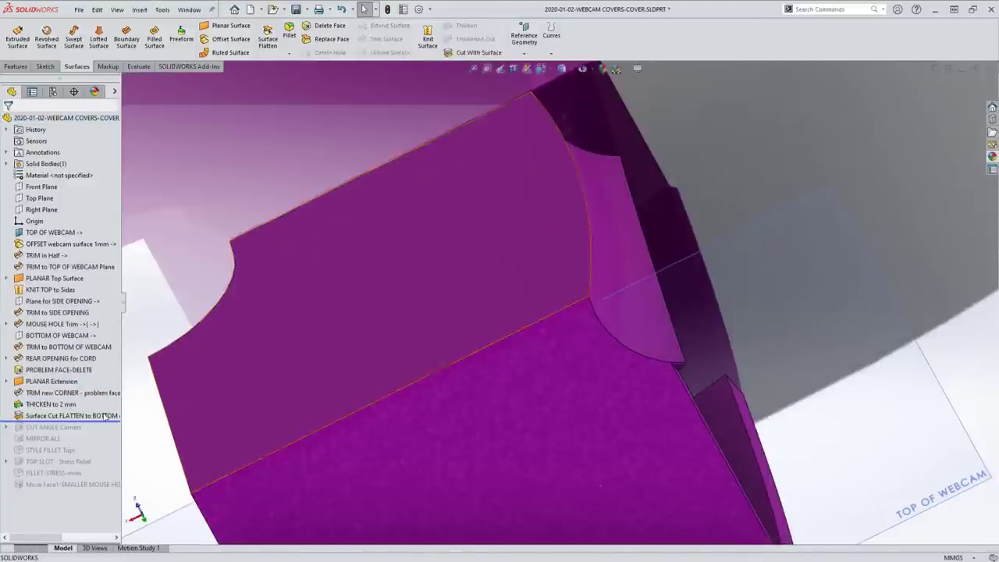
left_click(94, 419)
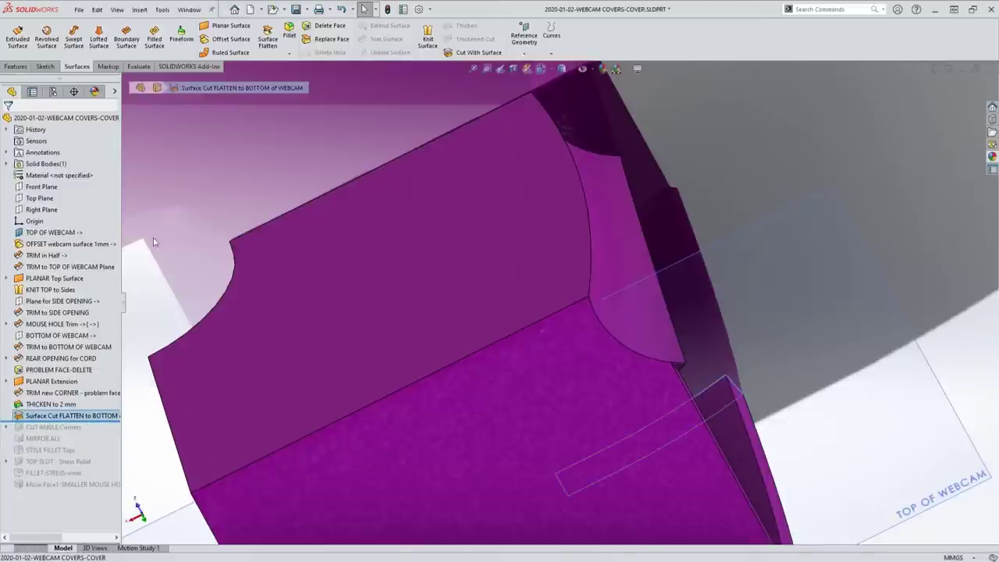
middle_click_drag(215, 279, 237, 472)
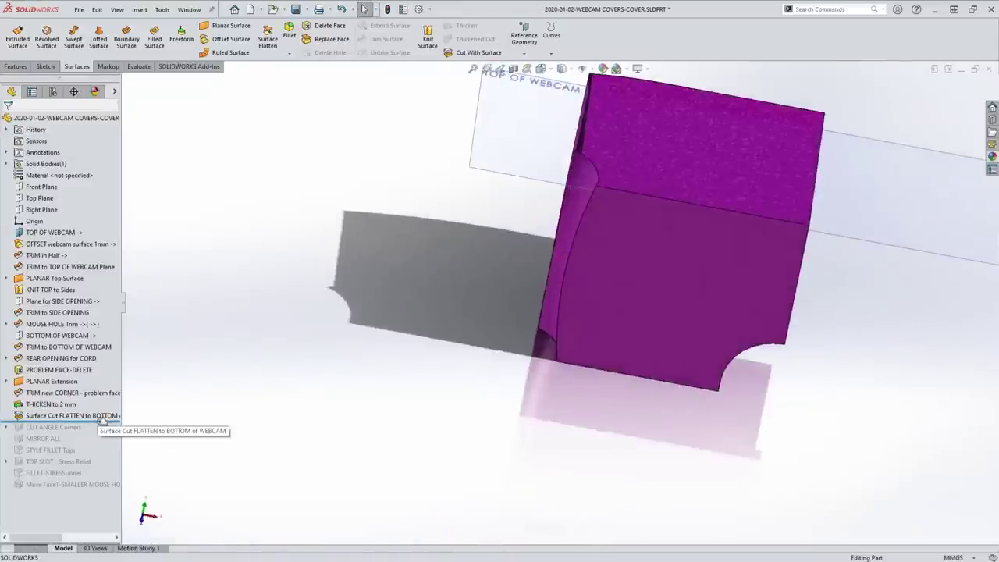
left_click_drag(94, 421, 92, 458)
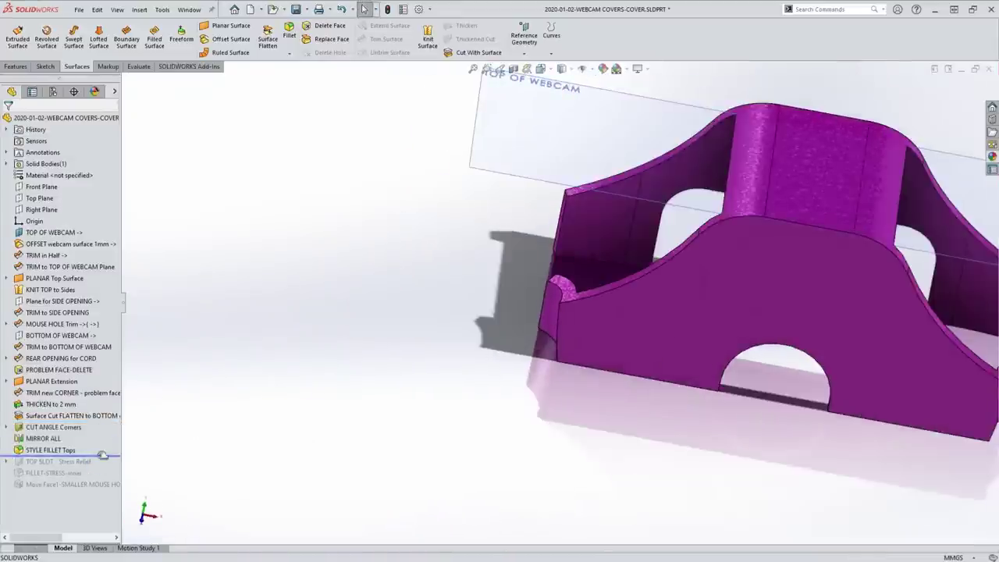
left_click(51, 449)
key("f")
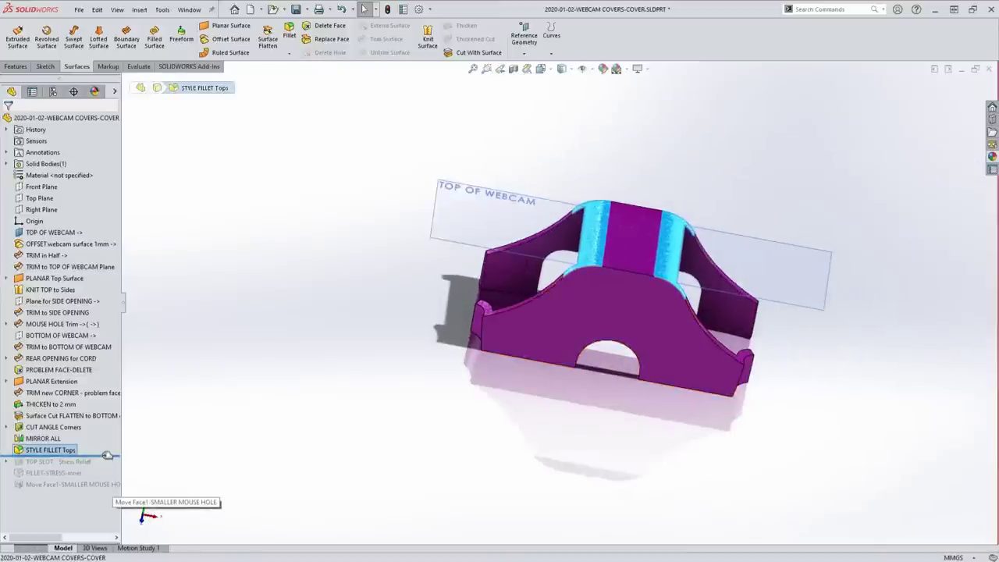
Include TOP SLOT and FILLET-STRESS-inner, inspecting the inner stress fillet face.
left_click_drag(105, 456, 106, 467)
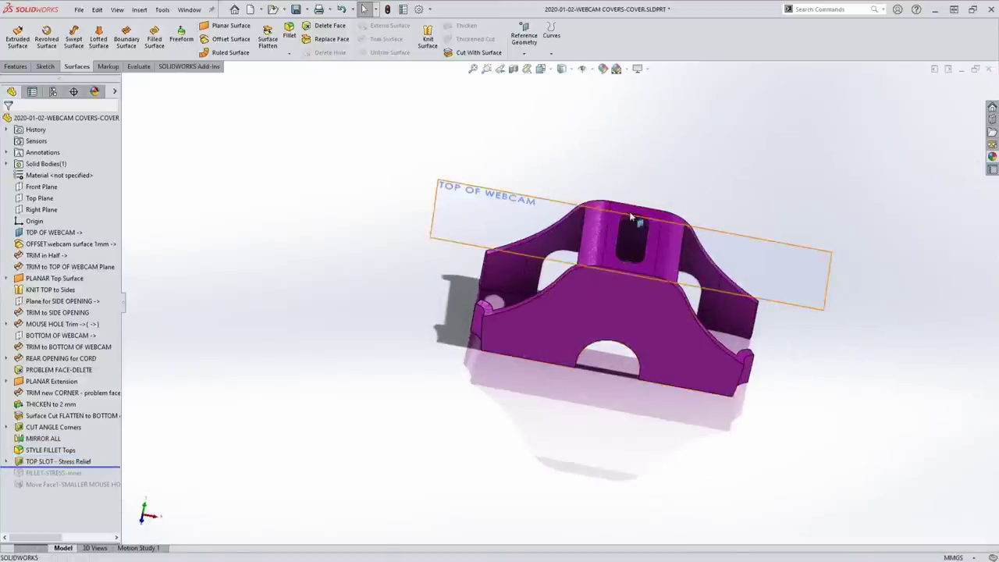
middle_click_drag(630, 286, 618, 386)
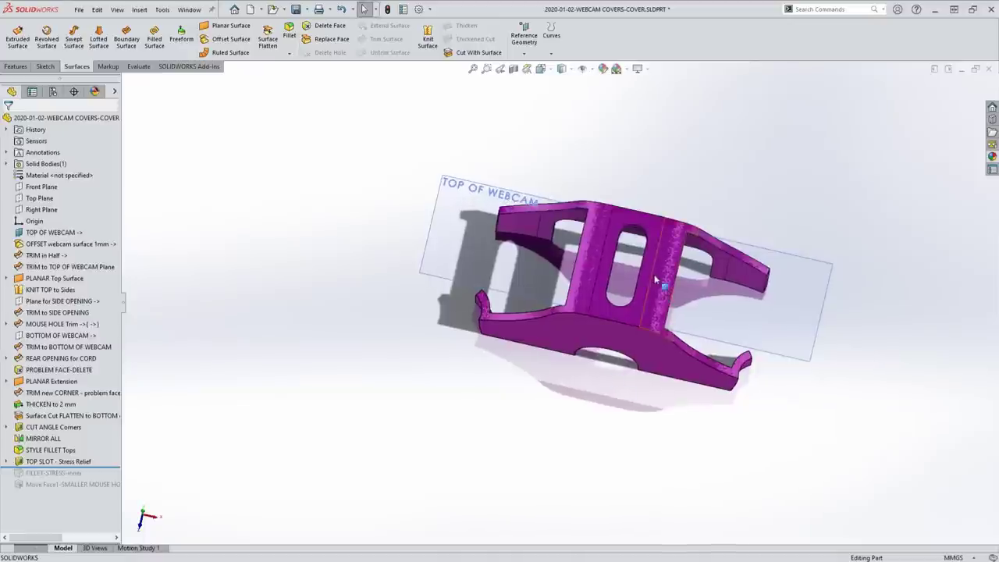
scroll(621, 260, "down", 5)
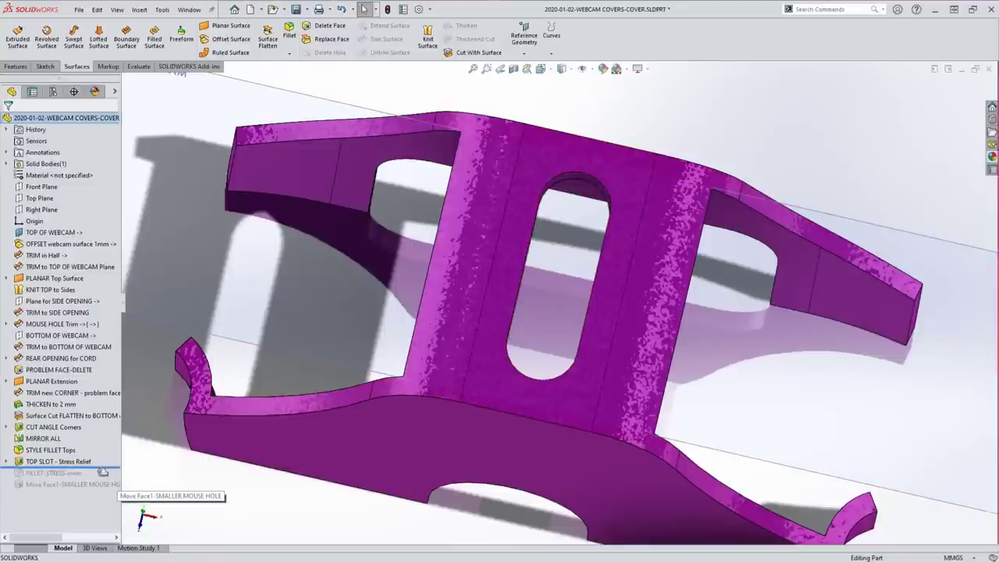
left_click_drag(104, 467, 104, 478)
middle_click_drag(568, 207, 718, 107)
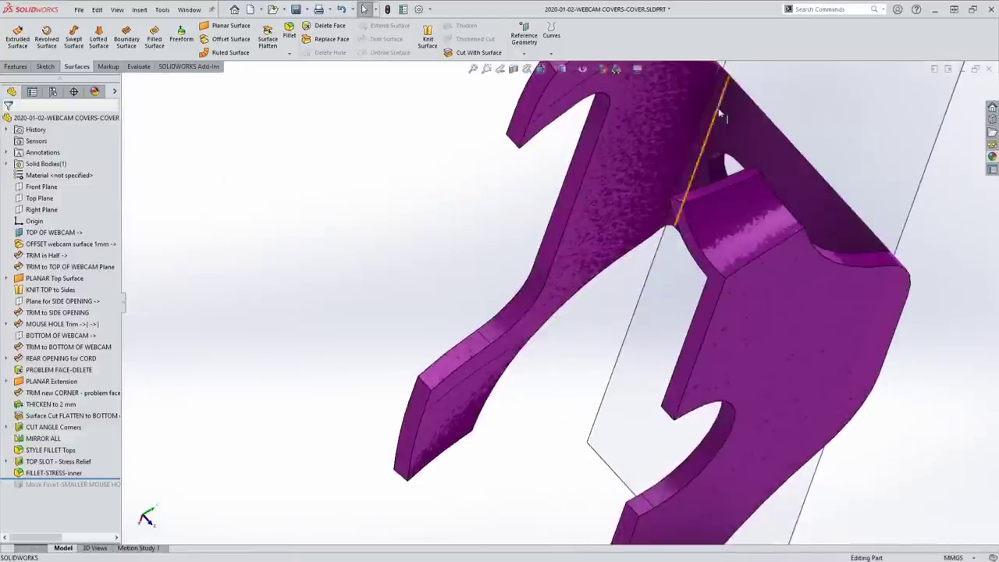
scroll(613, 239, "down", 5)
left_click(496, 337)
scroll(503, 366, "up", 5)
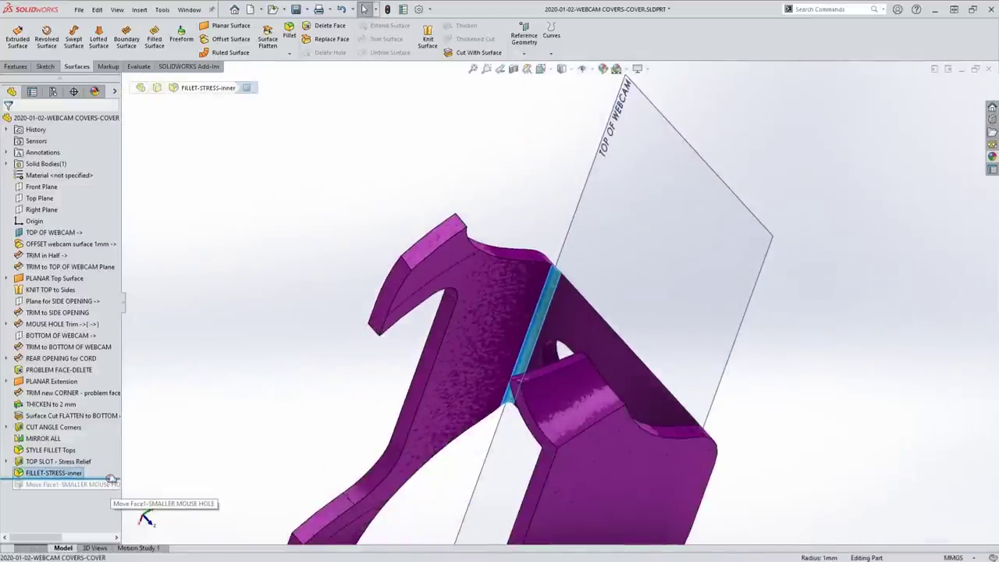
Include Move Face1-SMALLER MOUSE HOLE and view the finished cover from the front.
left_click_drag(111, 477, 111, 489)
scroll(327, 379, "up", 3)
middle_click_drag(327, 379, 596, 508)
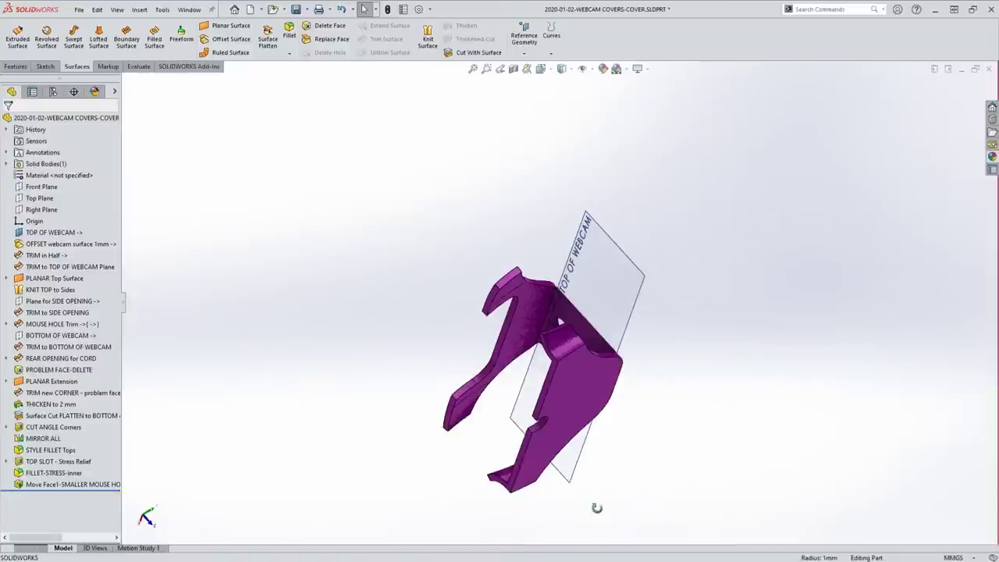
key("ctrl+1")
Roll the history back before Move Face1 to compare the smaller mouse hole.
scroll(660, 492, "down", 4)
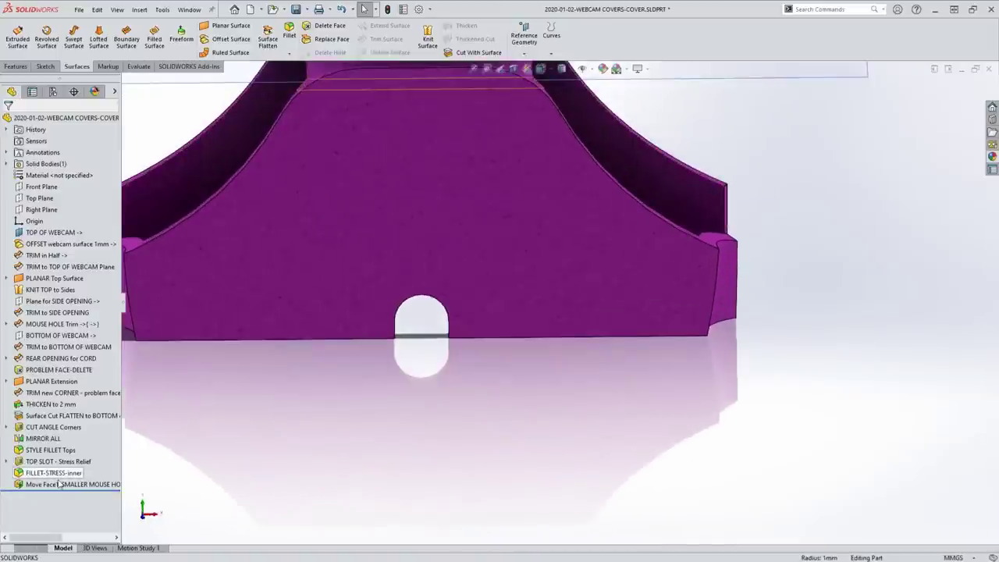
mouse_move(91, 490)
left_mouse_down()
mouse_move(91, 479)
mouse_move(91, 490)
left_mouse_up()
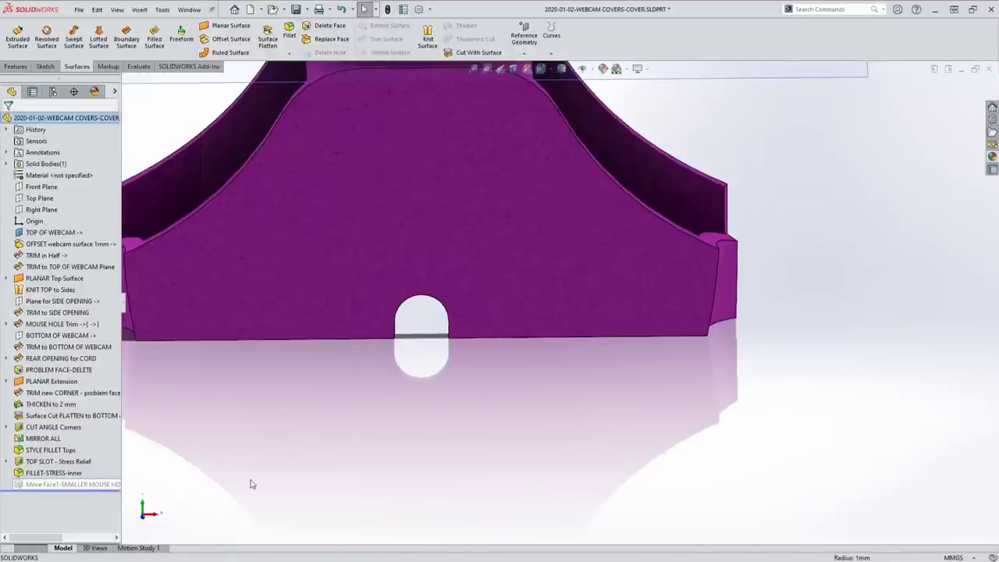
scroll(266, 441, "up", 3)
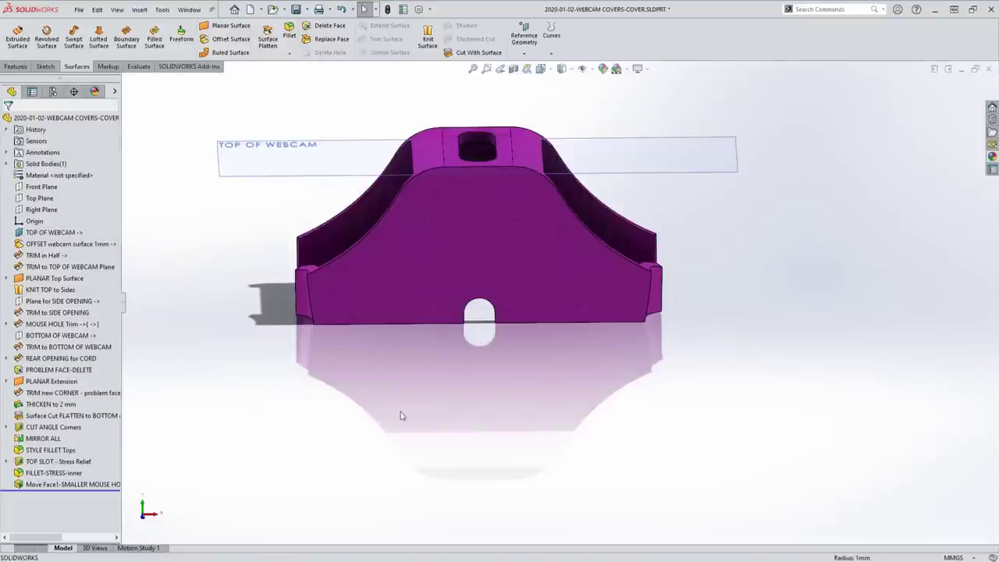
scroll(565, 451, "up", 2)
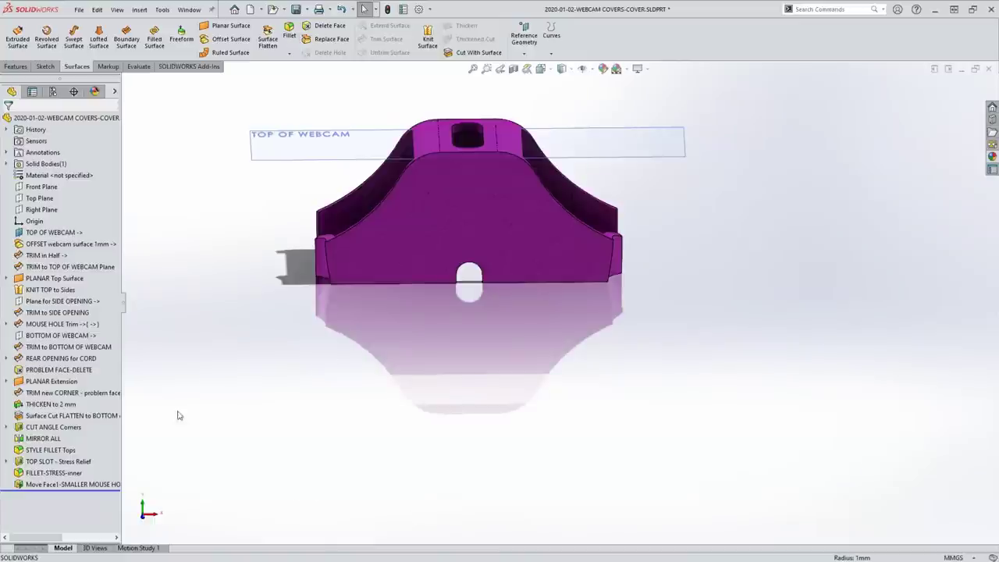
Hide the TOP OF WEBCAM plane and switch to the open Coffee Mug part.
left_click(614, 152)
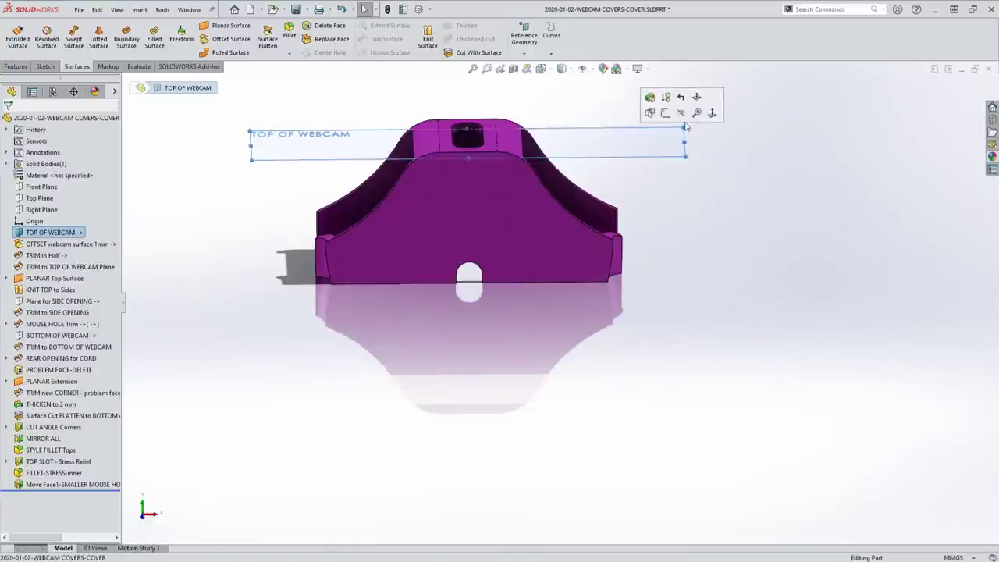
left_click(651, 99)
scroll(548, 129, "down", 4)
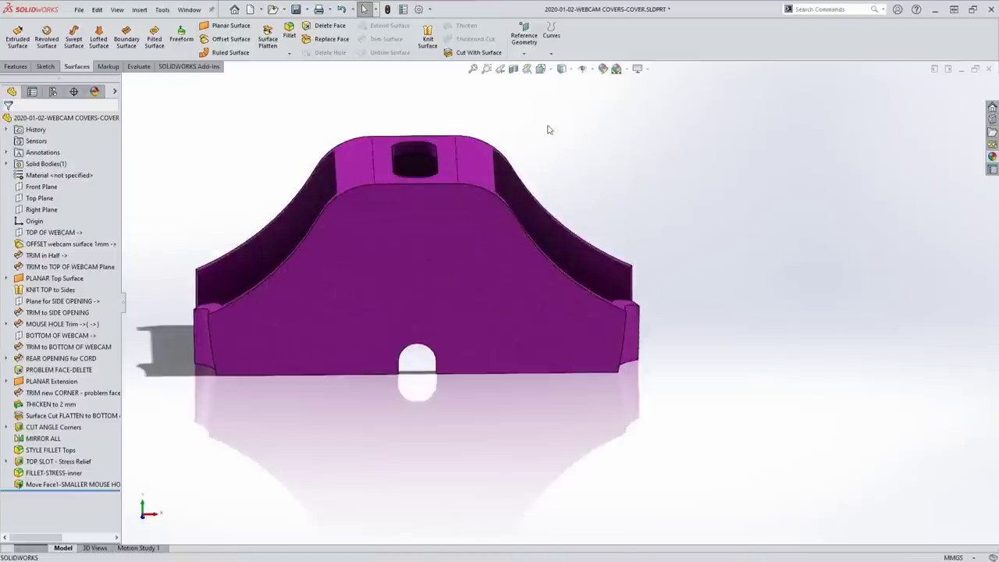
scroll(291, 187, "up", 2)
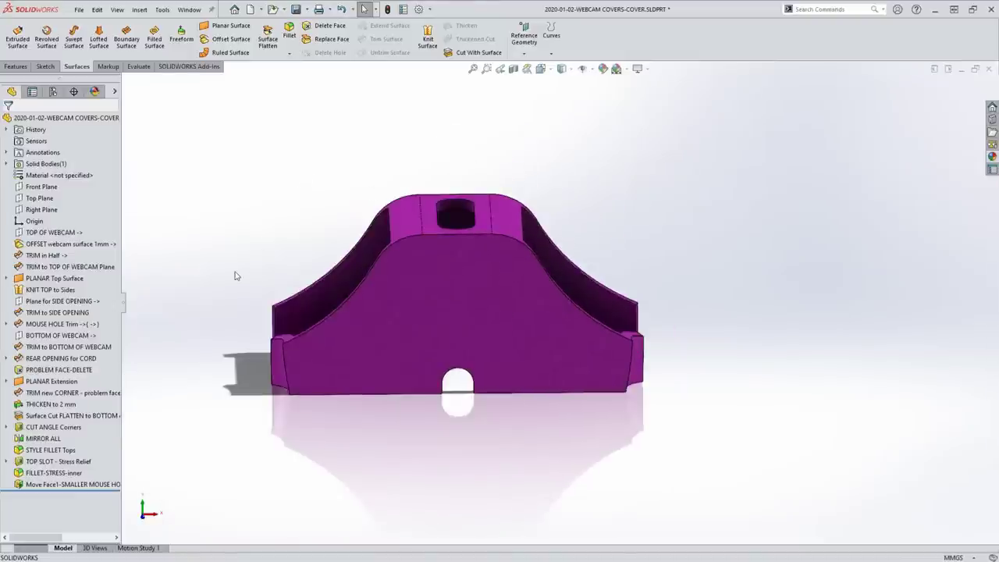
key("ctrl+Tab")
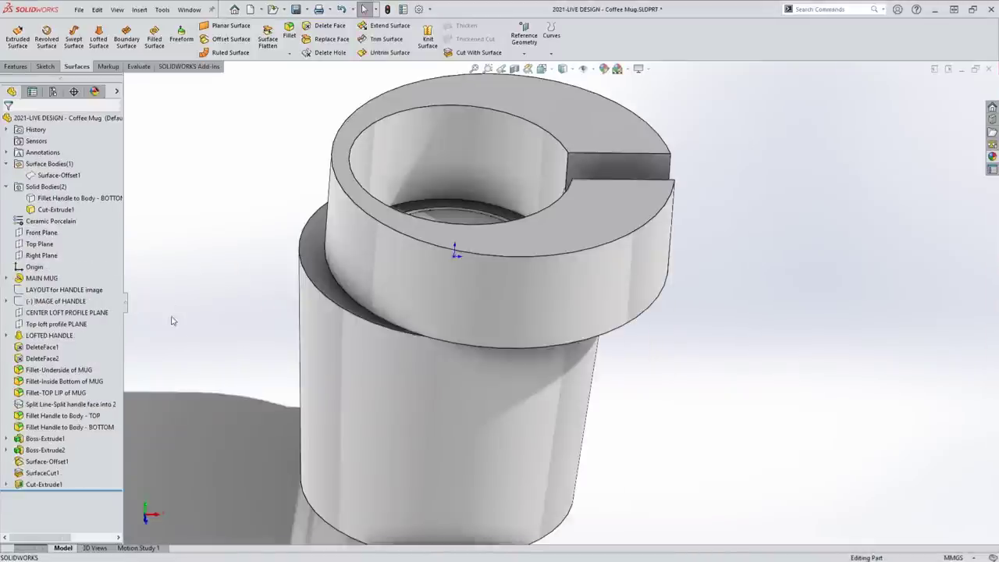
Show the hidden Fillet Handle to Body - BOTTOM body inside the slotted mug base.
middle_click_drag(448, 393, 629, 405)
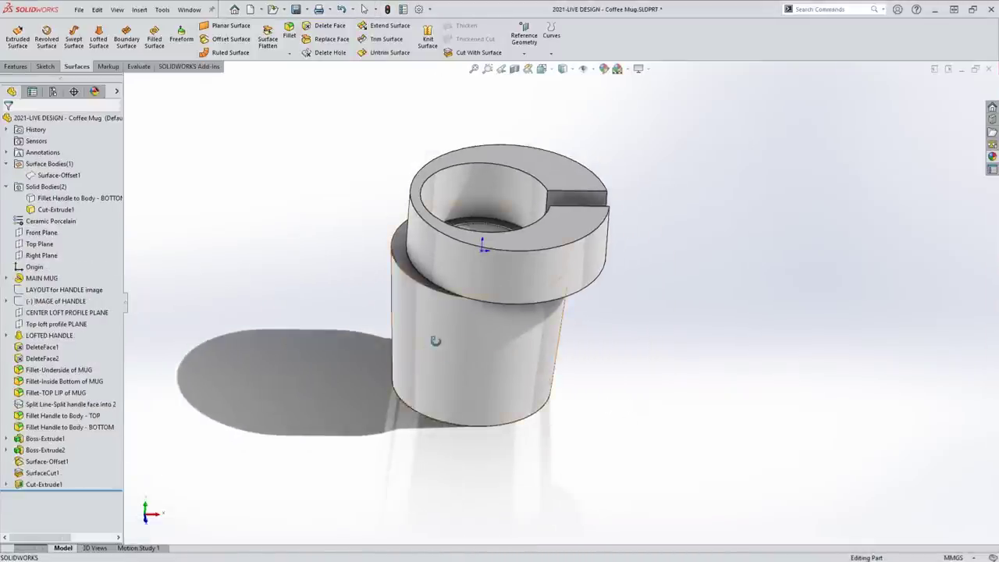
middle_click_drag(632, 333, 369, 341)
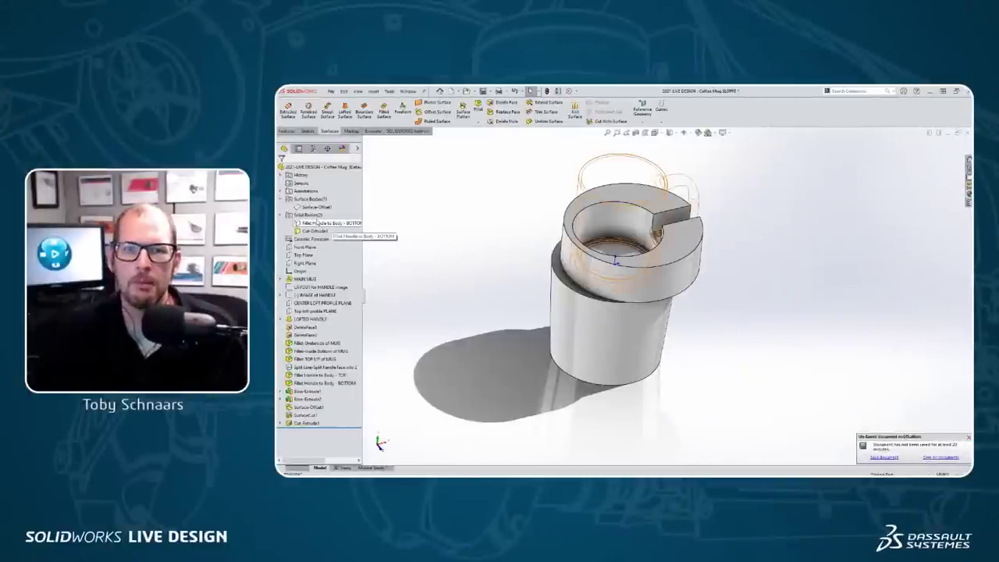
left_click(317, 223)
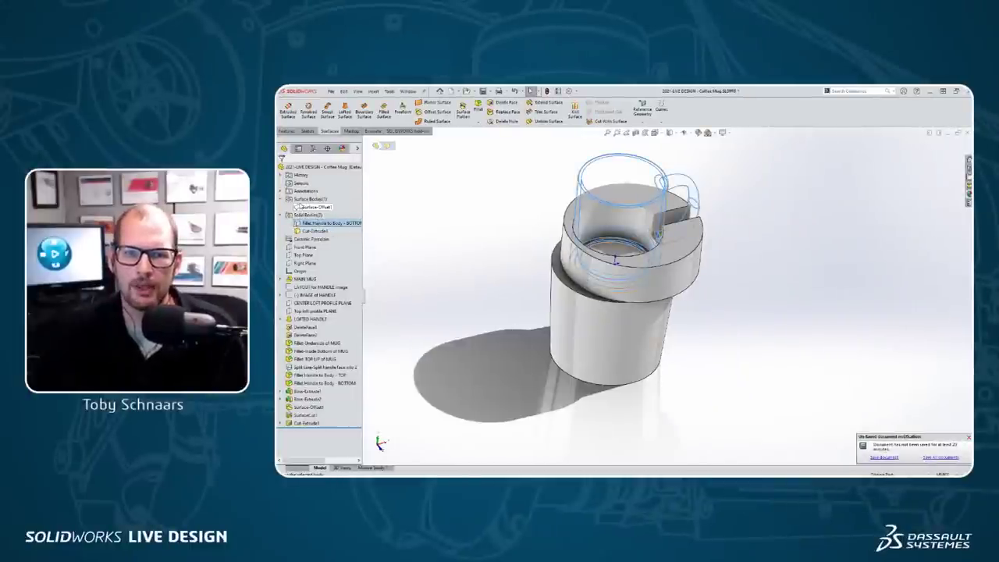
left_click(306, 192)
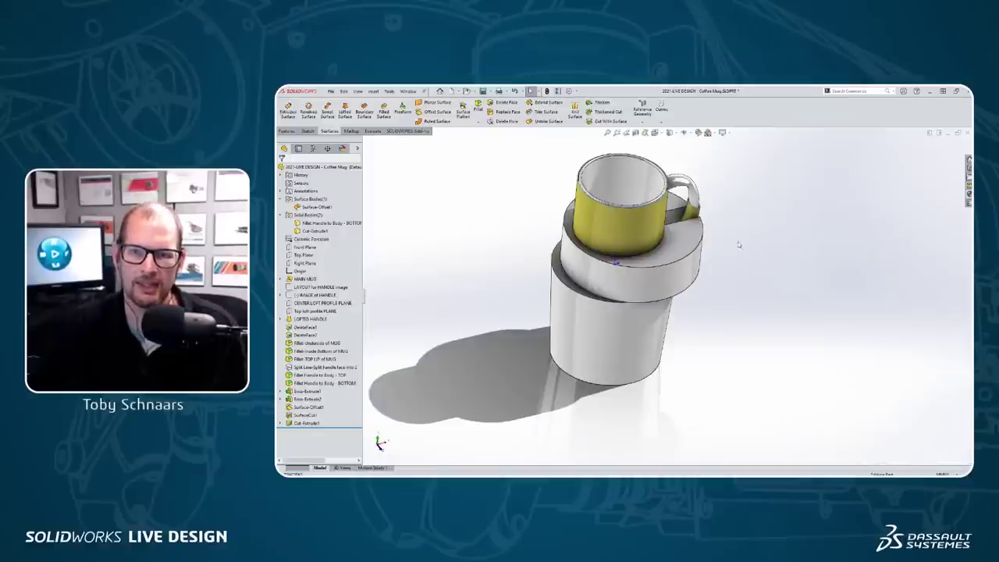
middle_click_drag(739, 245, 714, 221)
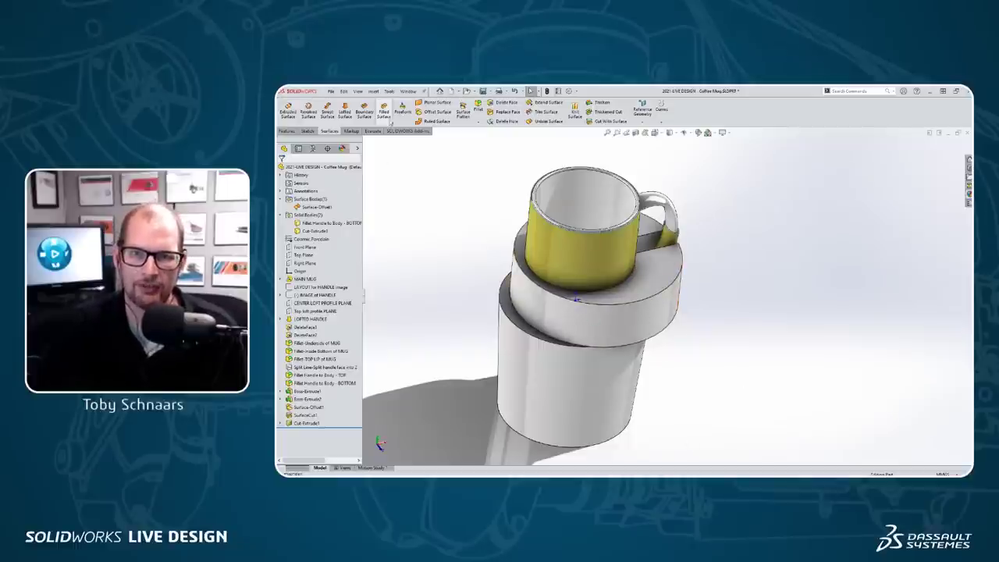
left_click(374, 91)
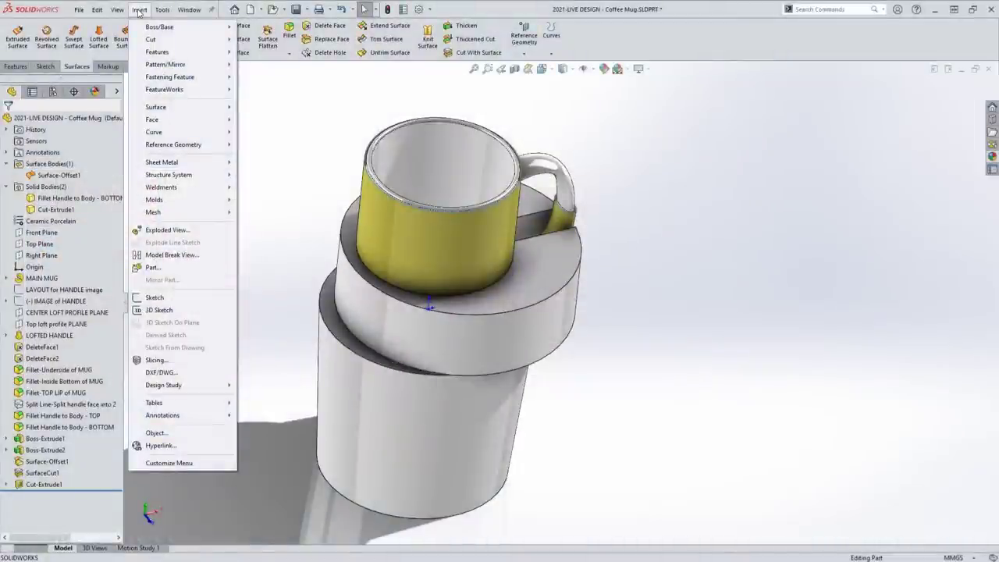
Delete Surface-Offset1 and the Fillet Handle to Body - BOTTOM body with Delete/Keep Body.
mouse_move(183, 53)
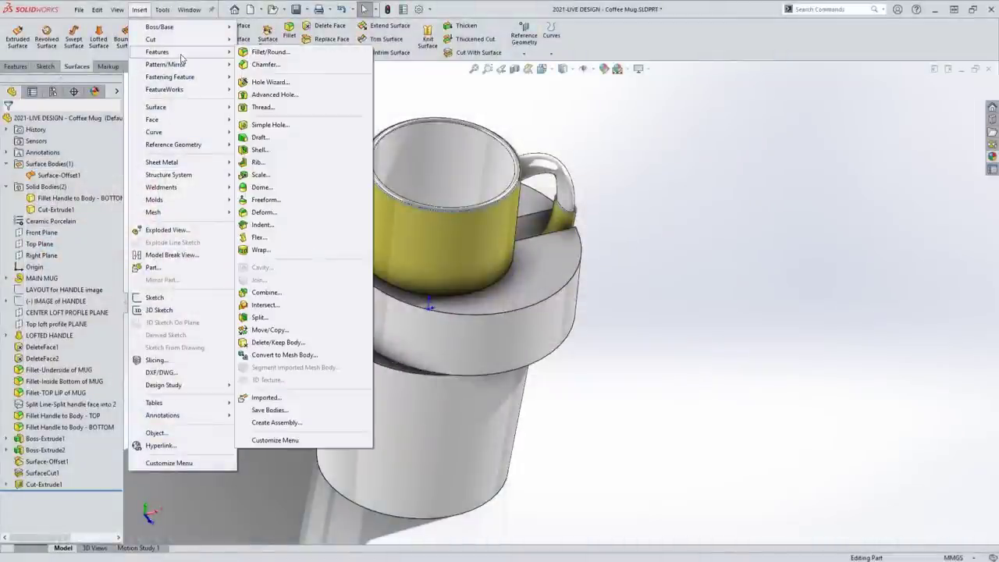
left_click(294, 344)
left_click(437, 250)
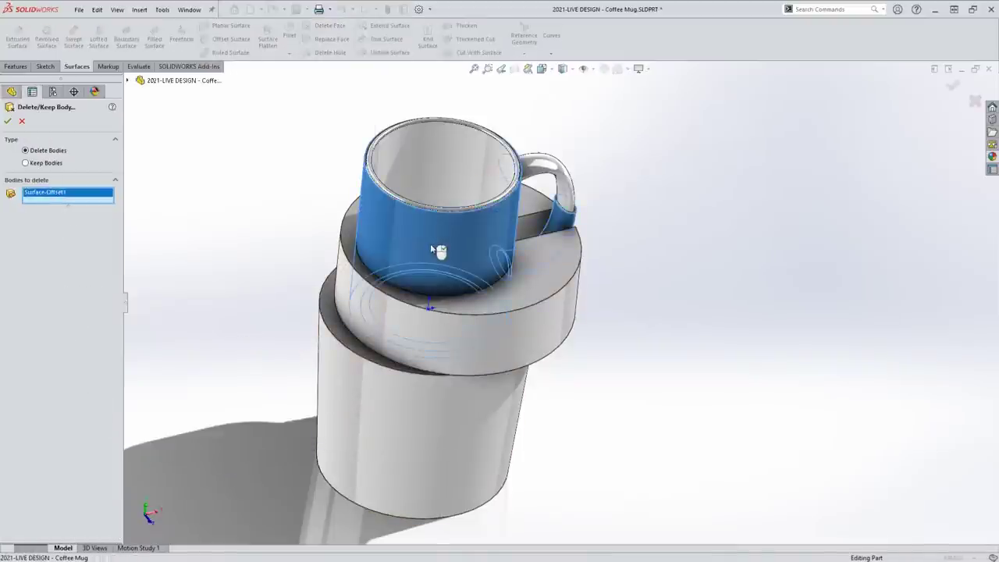
left_click(437, 172)
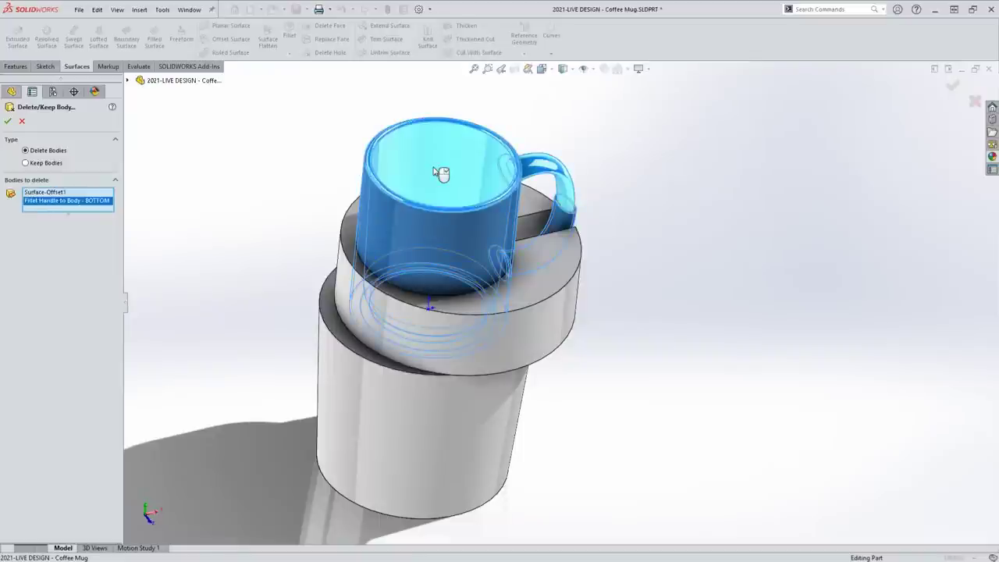
left_click(8, 121)
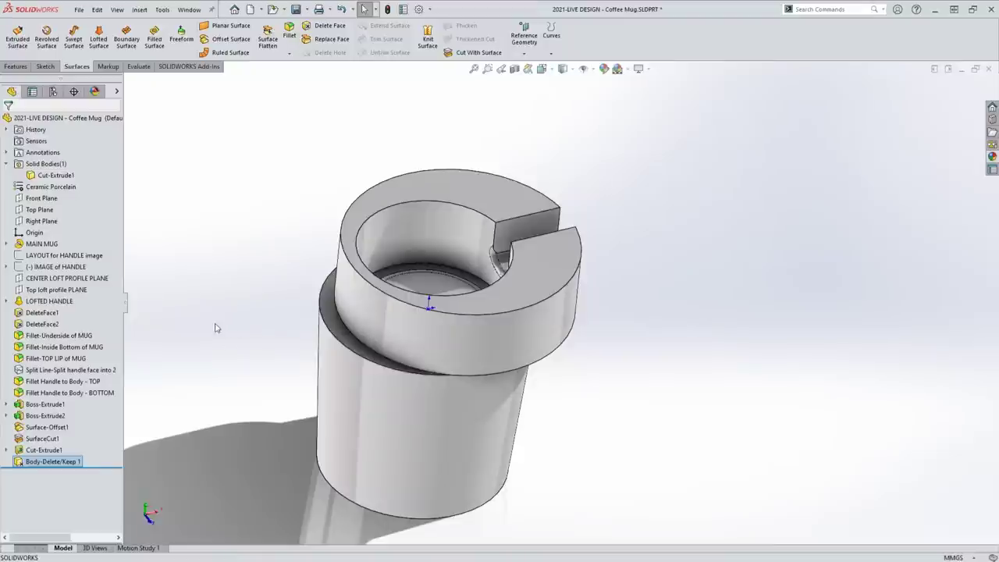
left_click(61, 463)
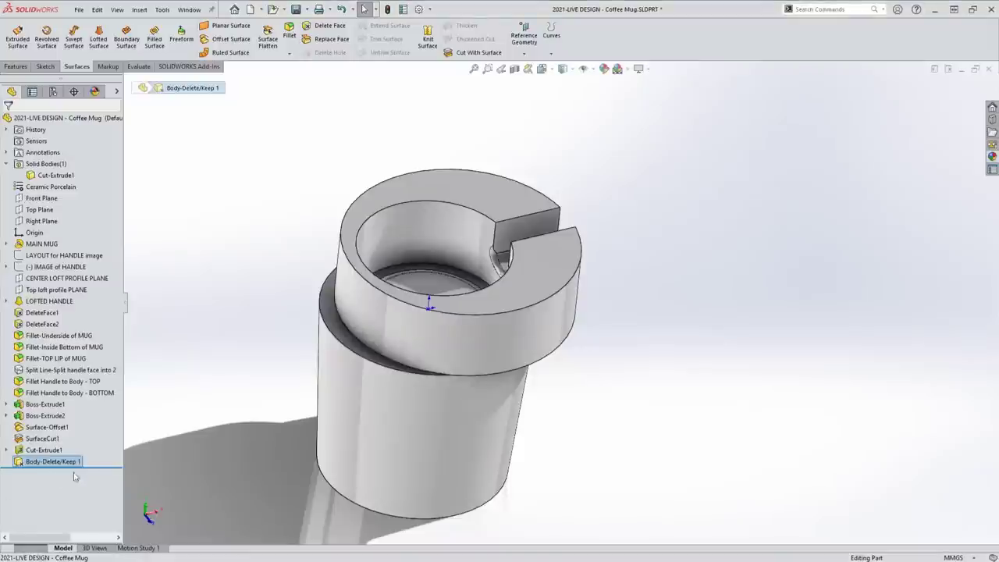
left_click_drag(101, 468, 99, 455)
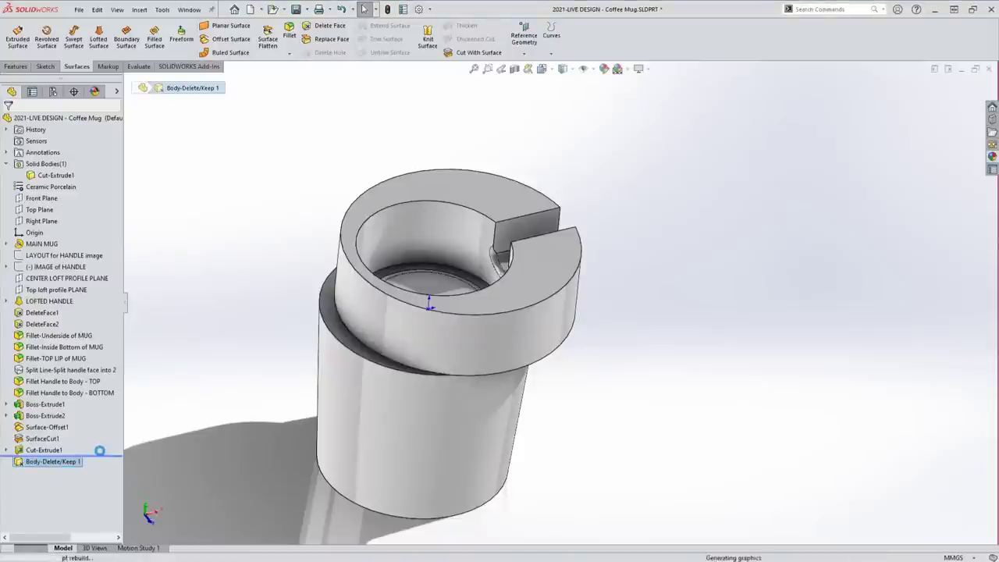
left_click_drag(102, 490, 101, 504)
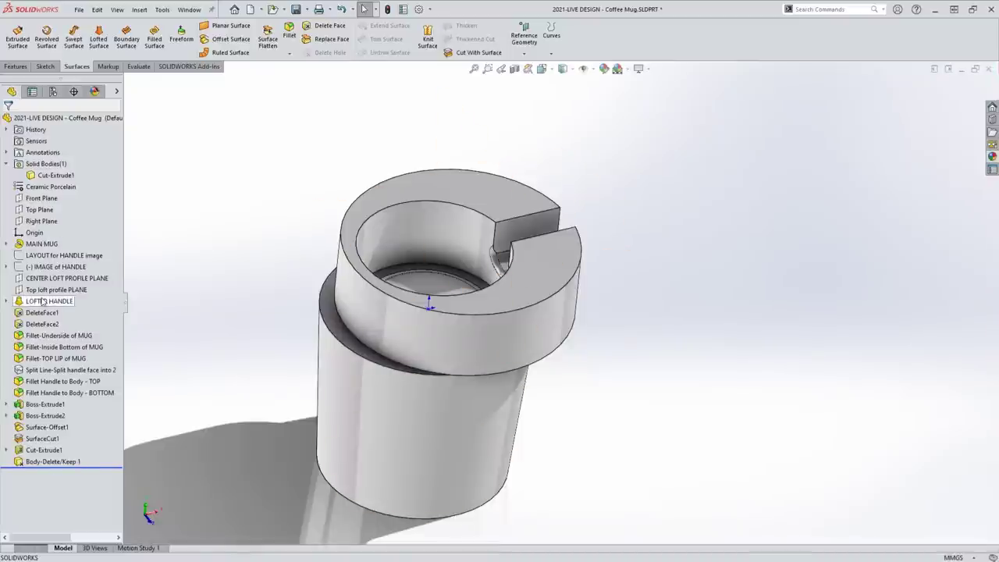
left_click(43, 302)
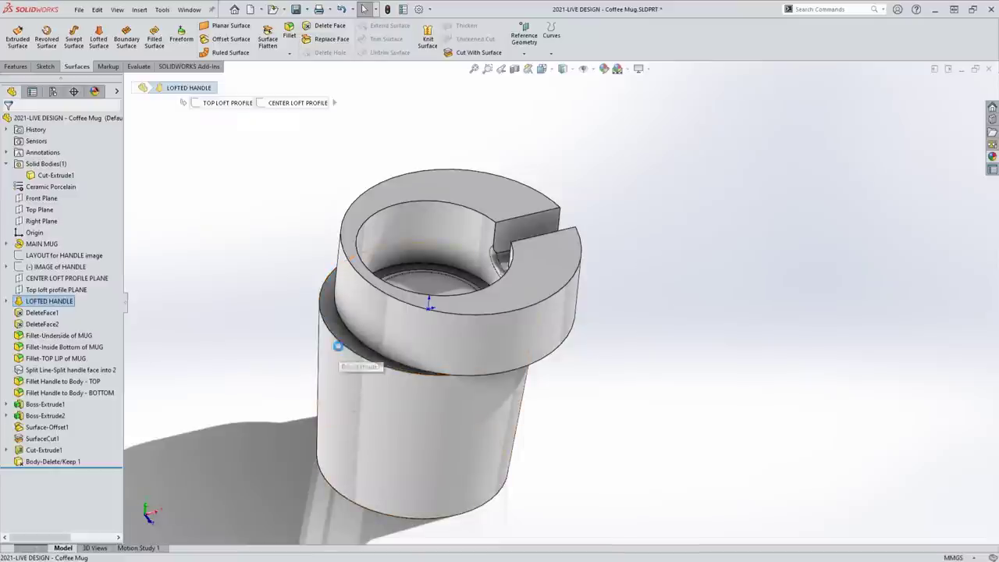
key("Delete")
scroll(210, 178, "down", 3)
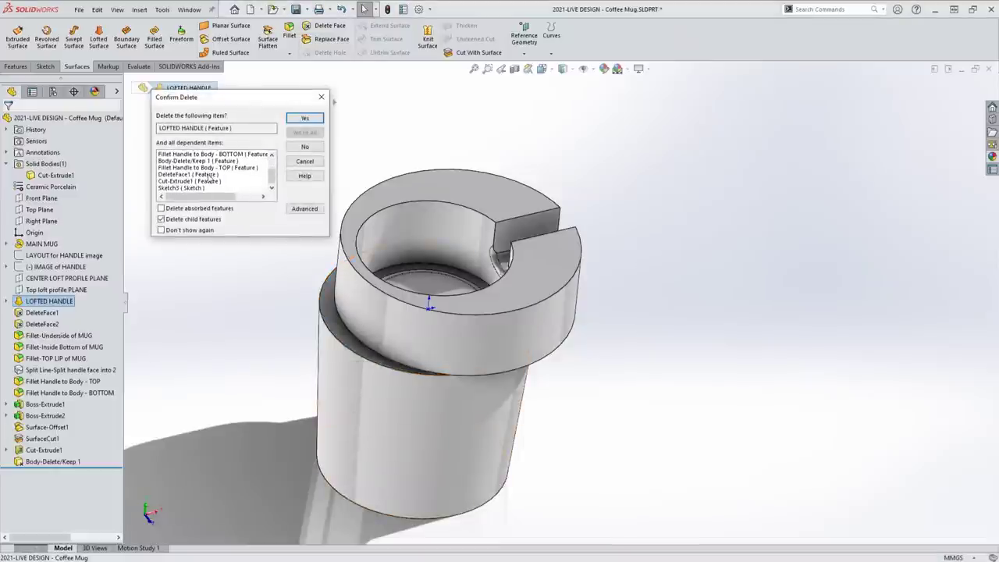
left_click(321, 97)
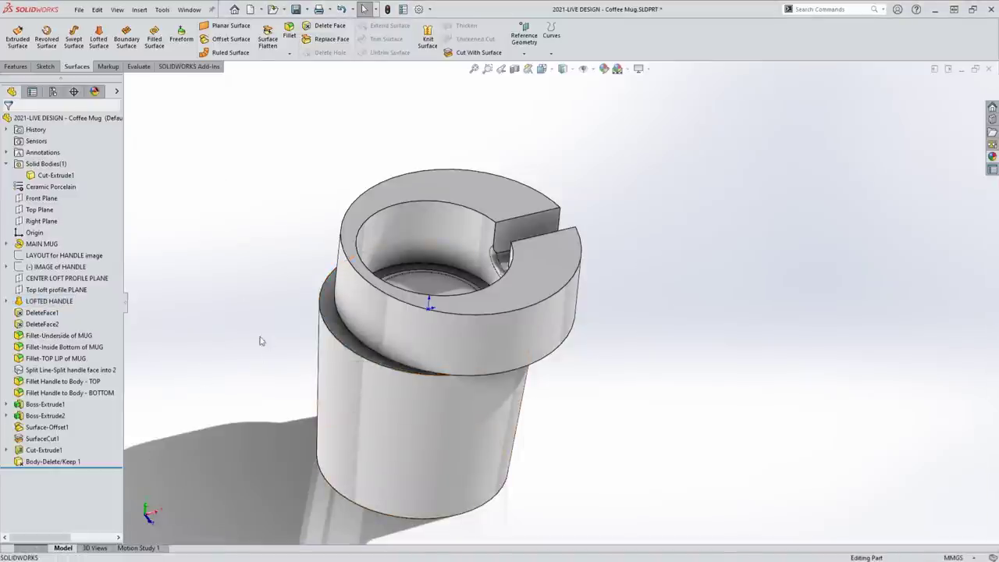
Save the part as STL type under the name 'coffe mug coupling'.
left_click(79, 9)
key("Escape")
left_click(417, 334)
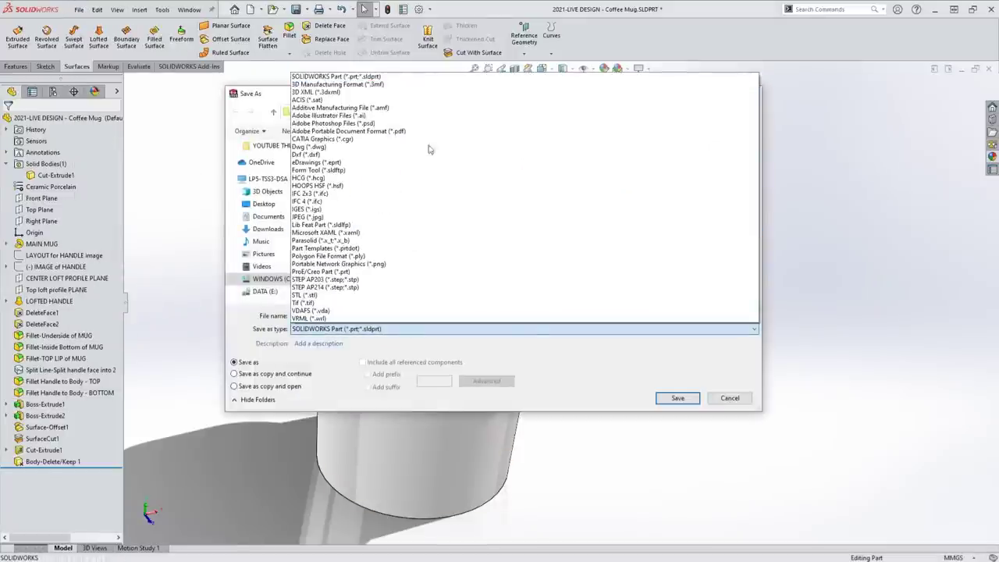
left_click(366, 295)
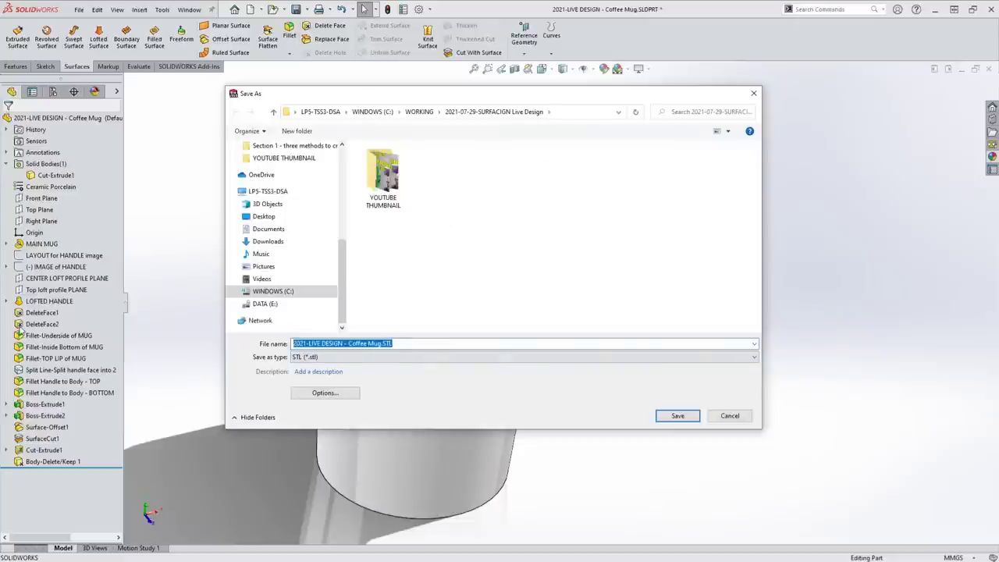
type("coffe mug coupling")
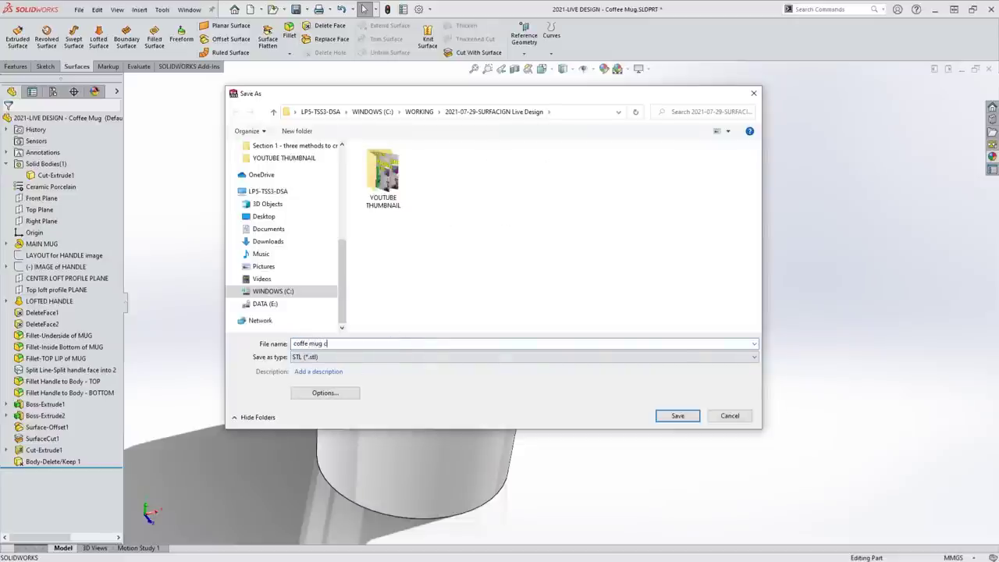
Tighten the STL mesh deviation tolerance in Options and write the file.
left_click(325, 393)
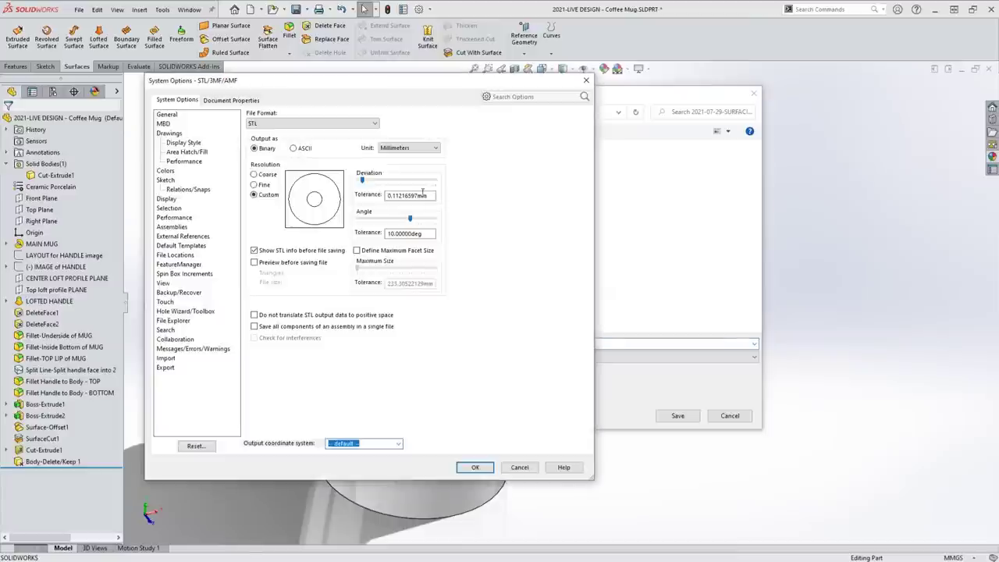
left_click_drag(366, 180, 418, 181)
left_click(474, 467)
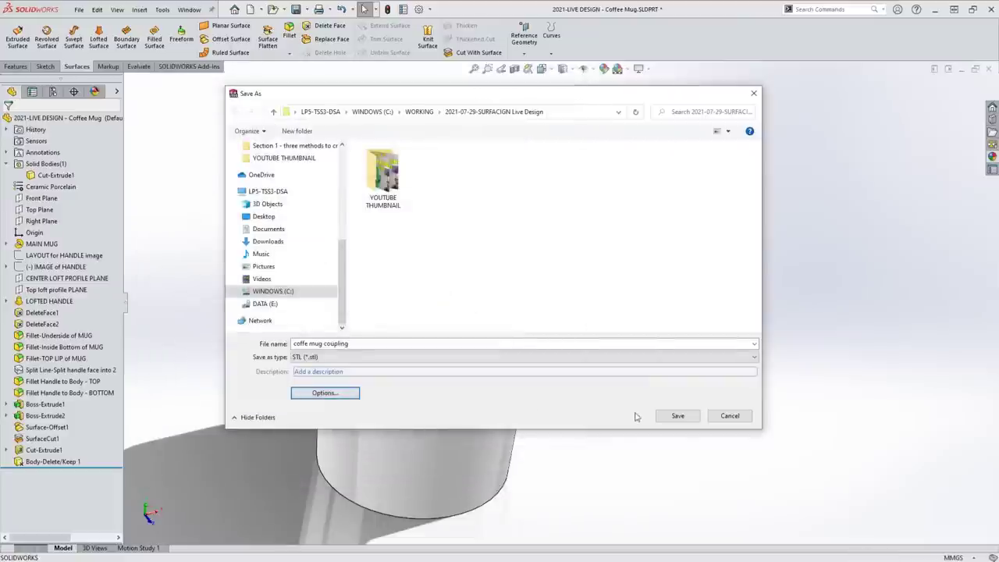
left_click(676, 416)
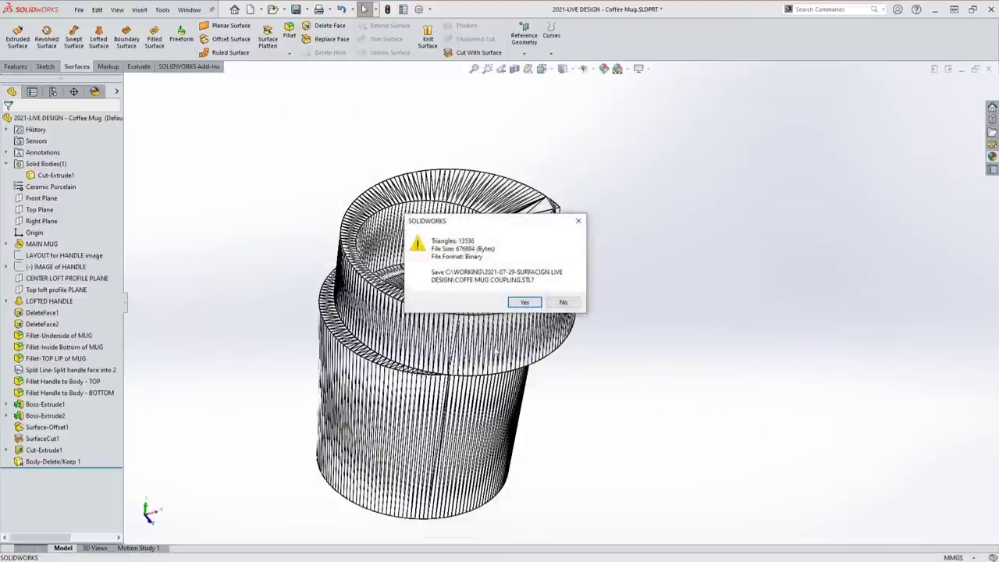
left_click(523, 304)
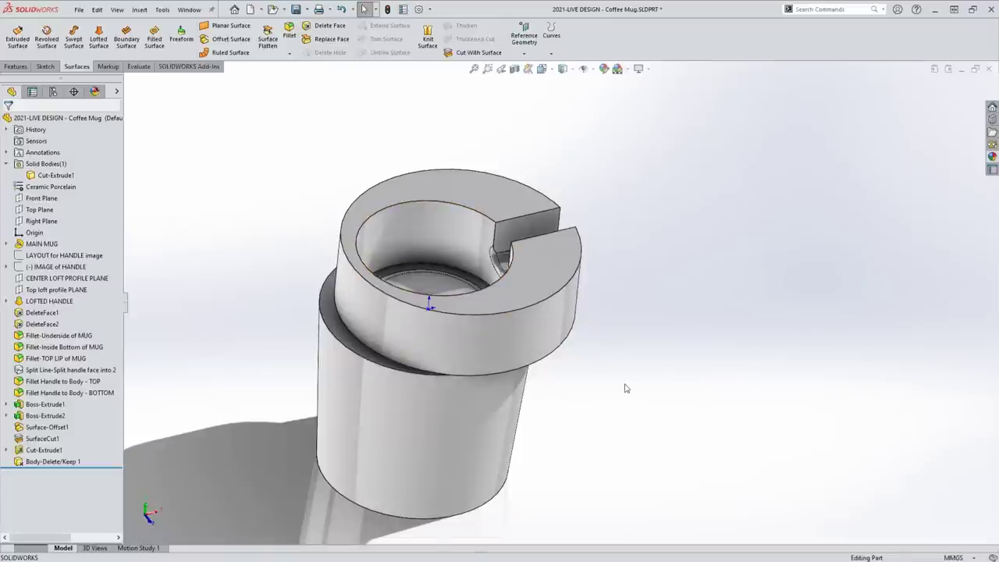
Fillet the circular step edge under the coupling ring with a 40 mm radius.
middle_click_drag(612, 387, 545, 334)
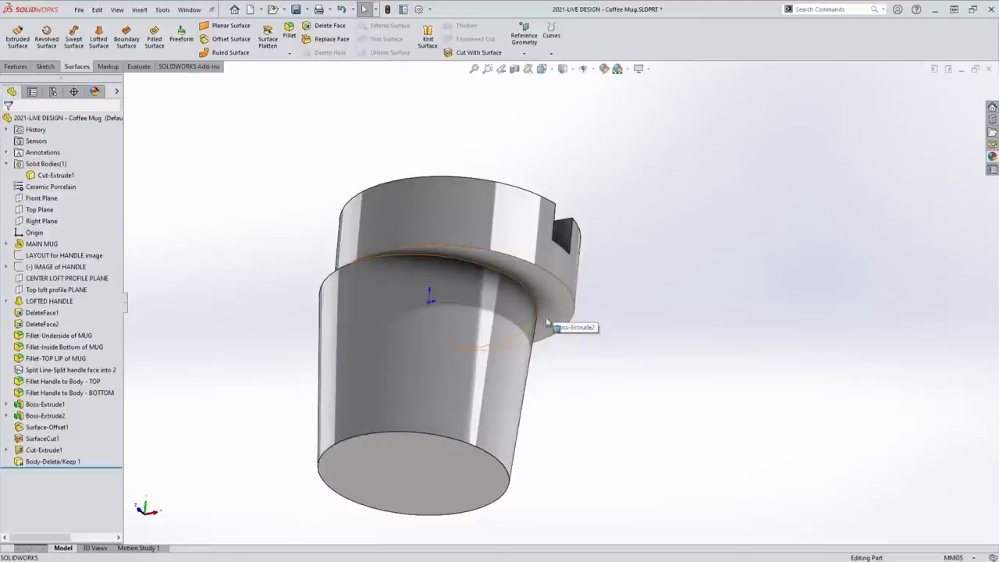
left_click(456, 283)
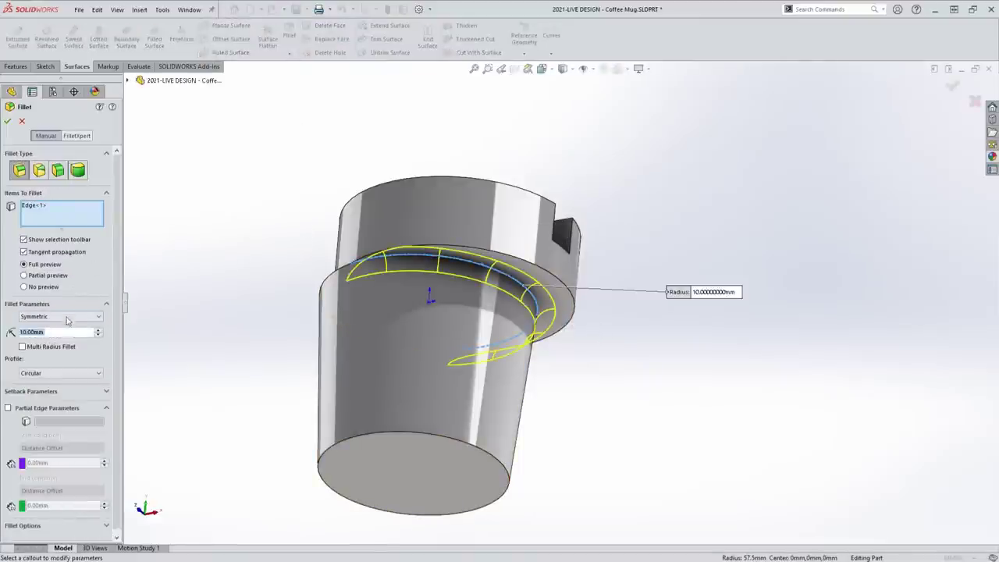
left_click(97, 330)
left_click(97, 330)
left_click(97, 330)
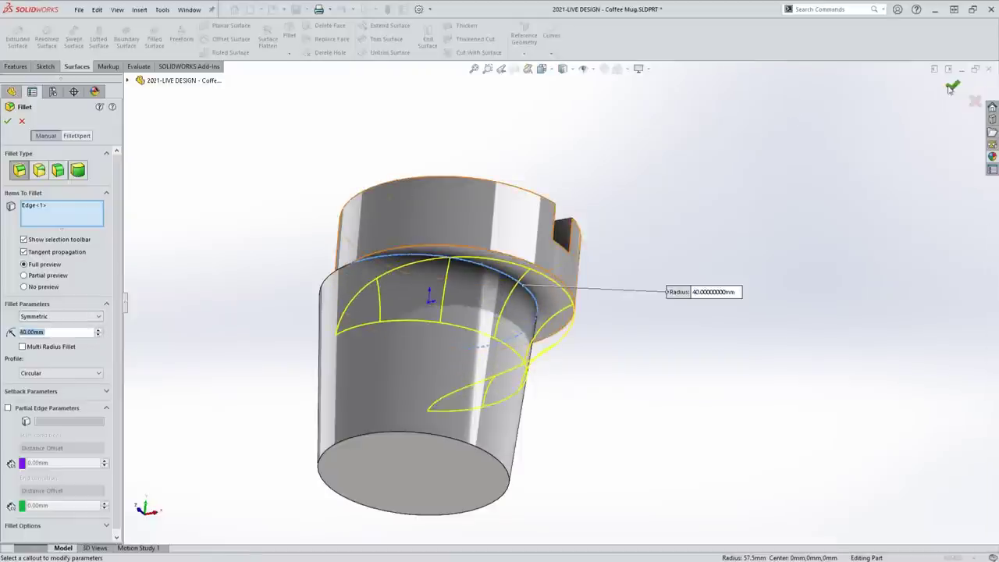
left_click(951, 87)
Inspect the new fillet from several angles, then close the Coffee Mug document.
middle_click_drag(489, 418, 560, 455)
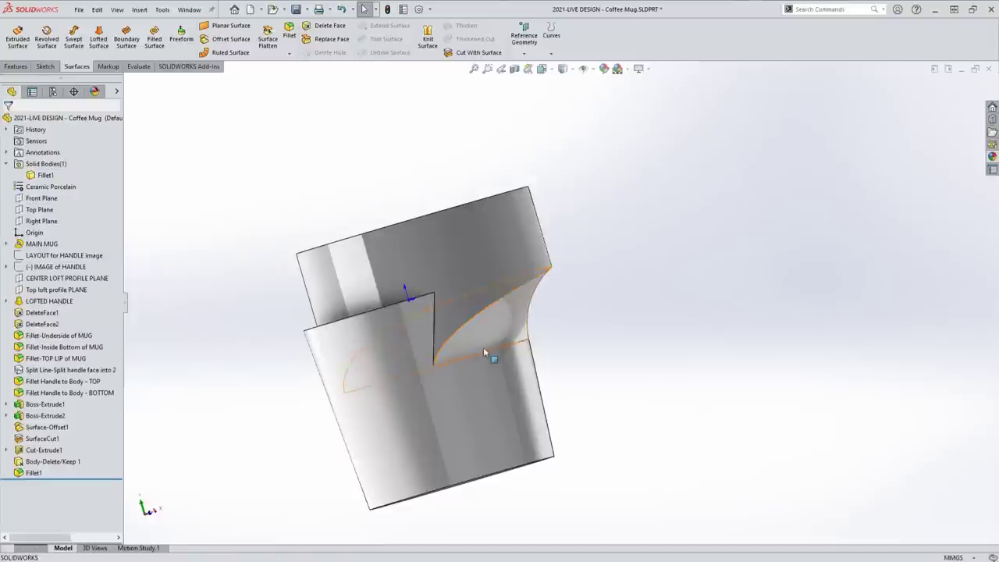
middle_click_drag(483, 346, 458, 384)
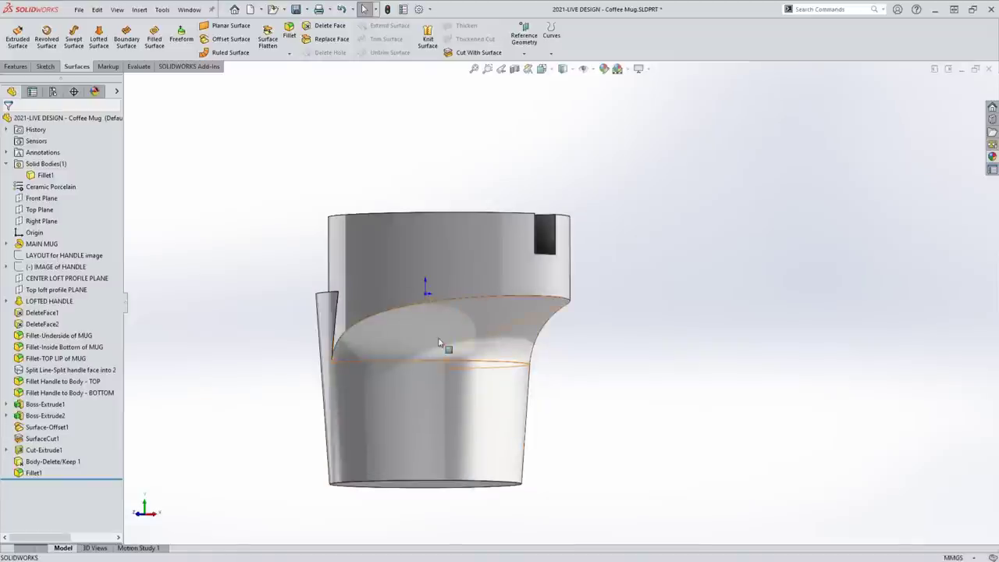
left_click(445, 346)
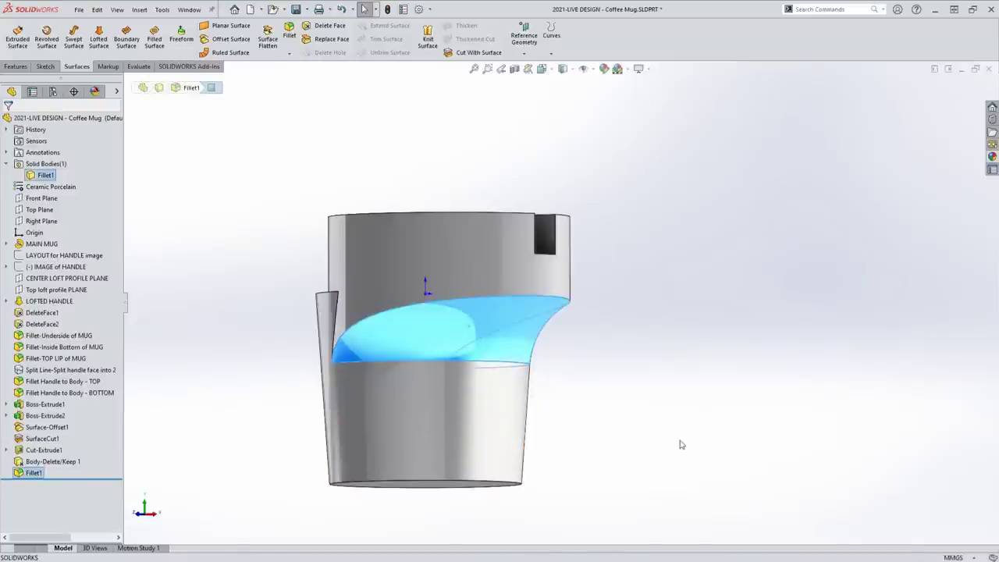
left_click(680, 444)
middle_click_drag(667, 385, 567, 322)
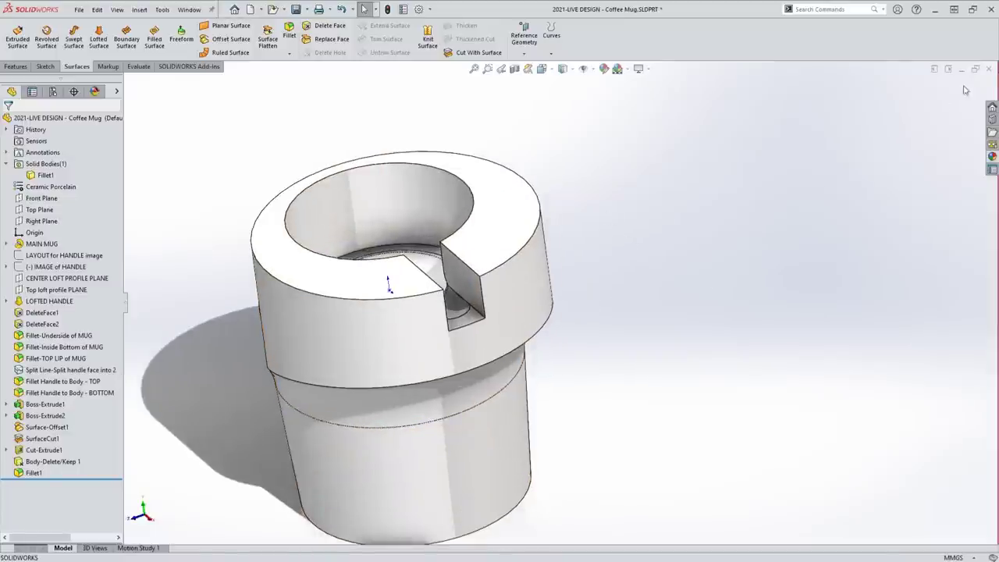
left_click(989, 69)
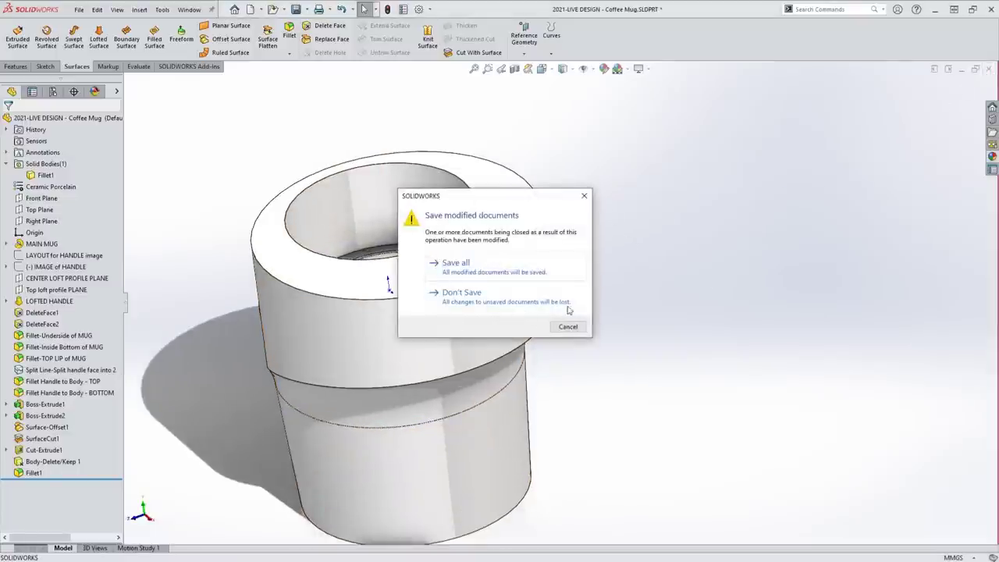
Cancel the save prompt and switch to the WEBCAM COVERS assembly.
left_click(568, 326)
key("ctrl+Tab")
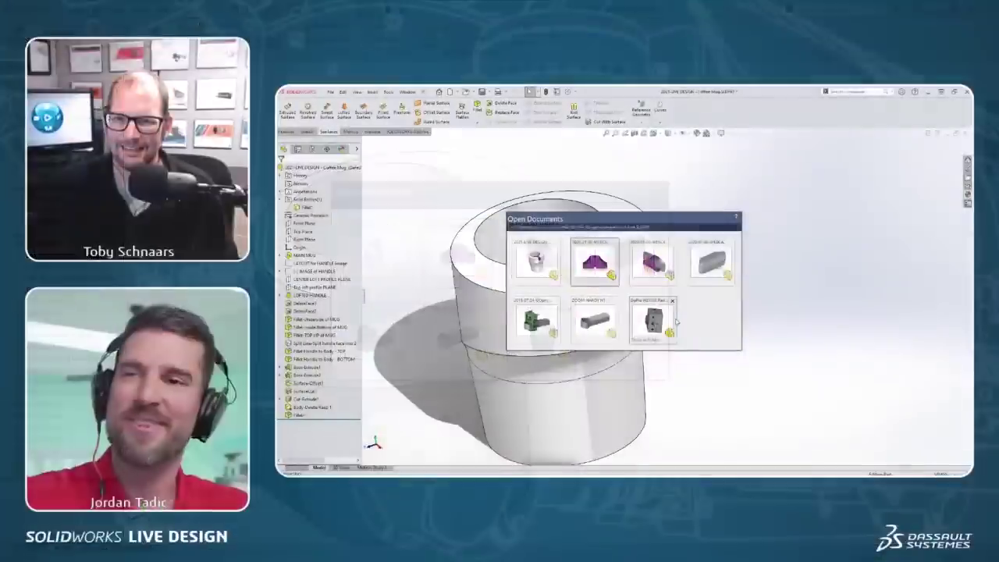
key("ctrl+Tab")
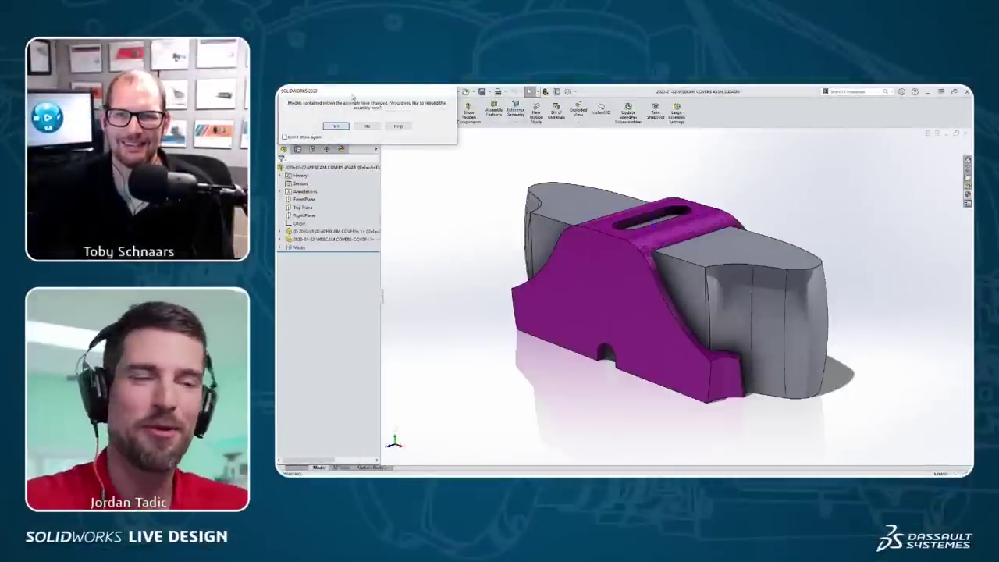
left_click(336, 125)
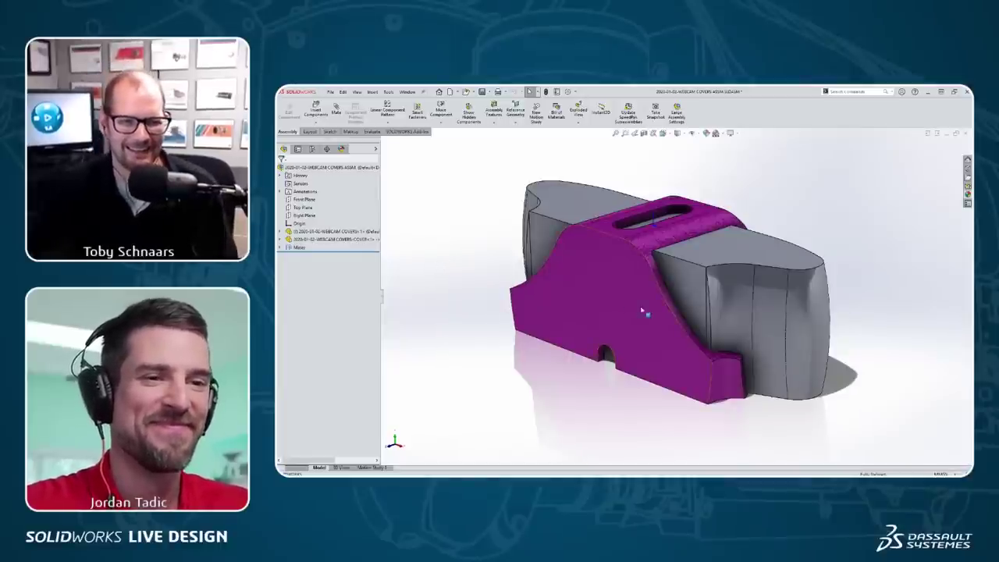
middle_click_drag(642, 310, 626, 307, "ctrl")
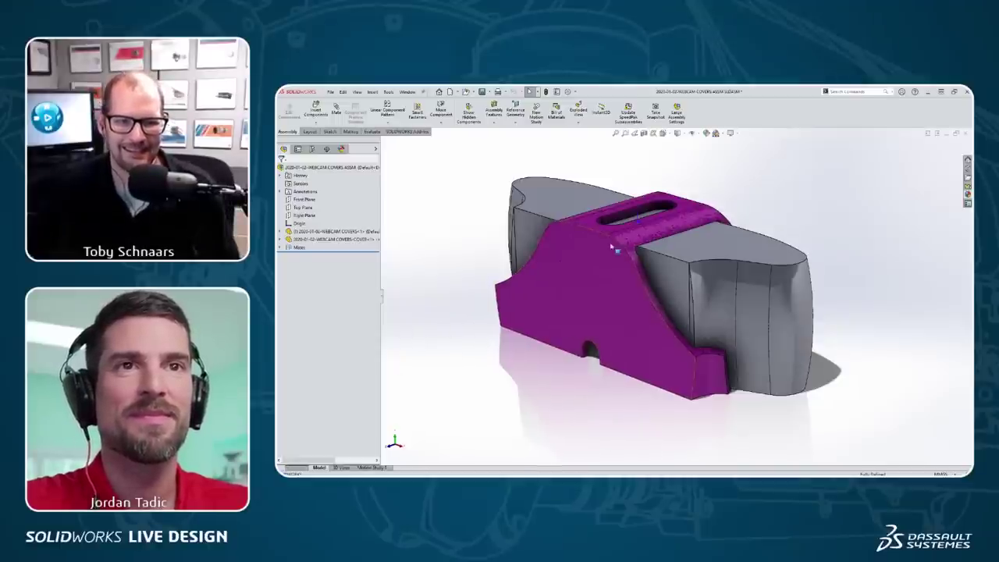
Hide the COVER<1> component and turn on perspective view.
left_click(327, 241)
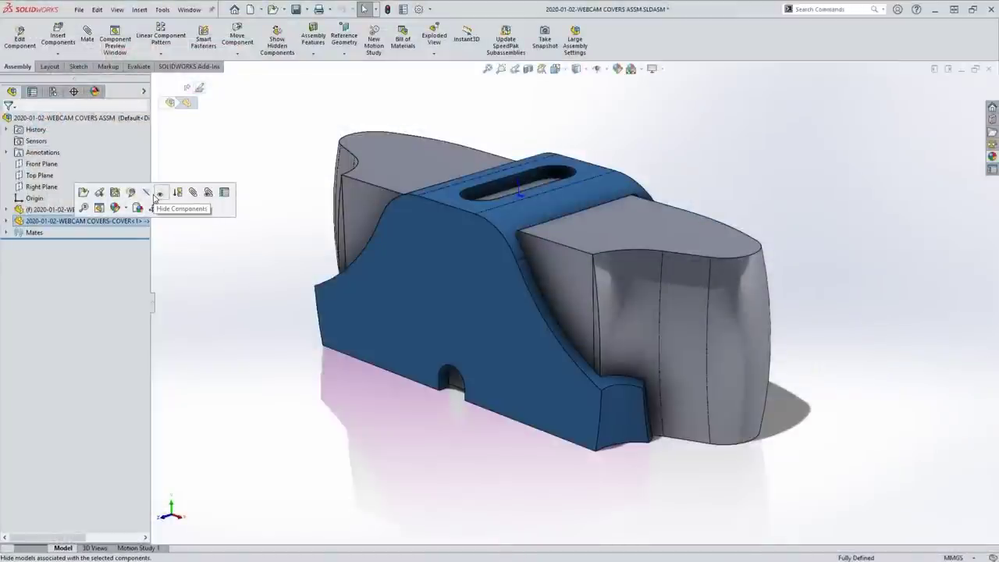
left_click(158, 194)
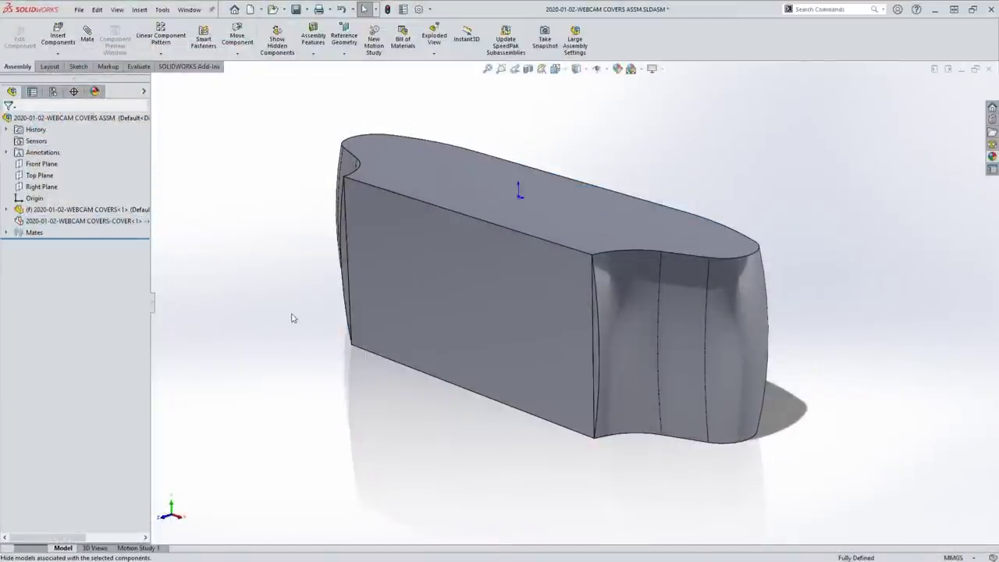
left_click(430, 233)
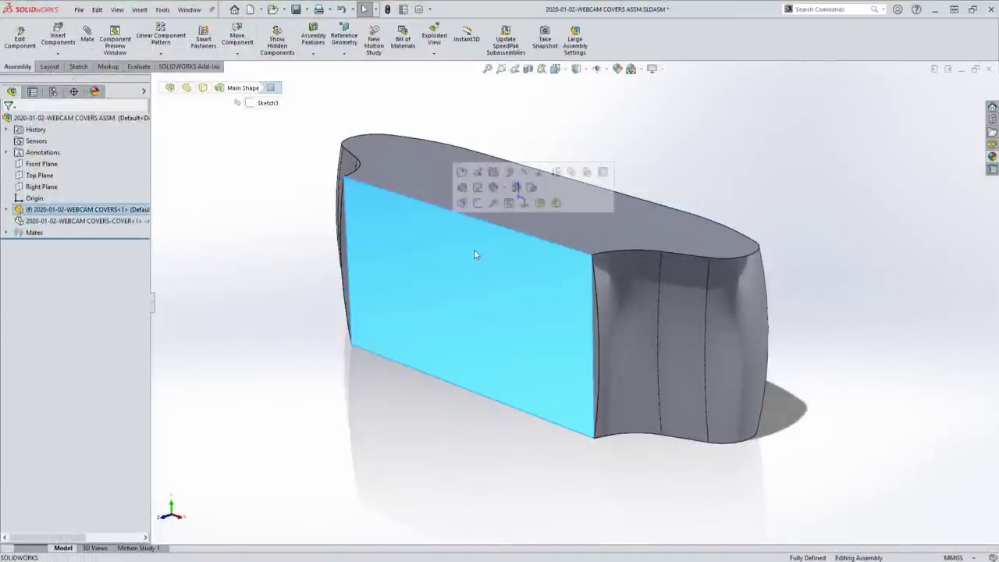
left_click(662, 70)
left_click(669, 125)
left_click(700, 159)
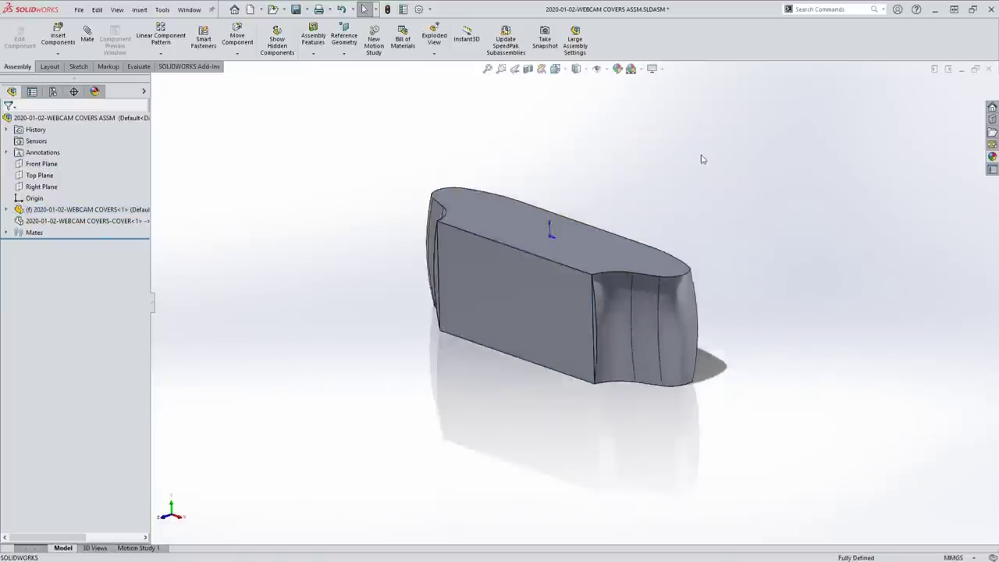
Insert a new in-context part, Part1, placed on the assembly's Front Plane.
left_click(137, 10)
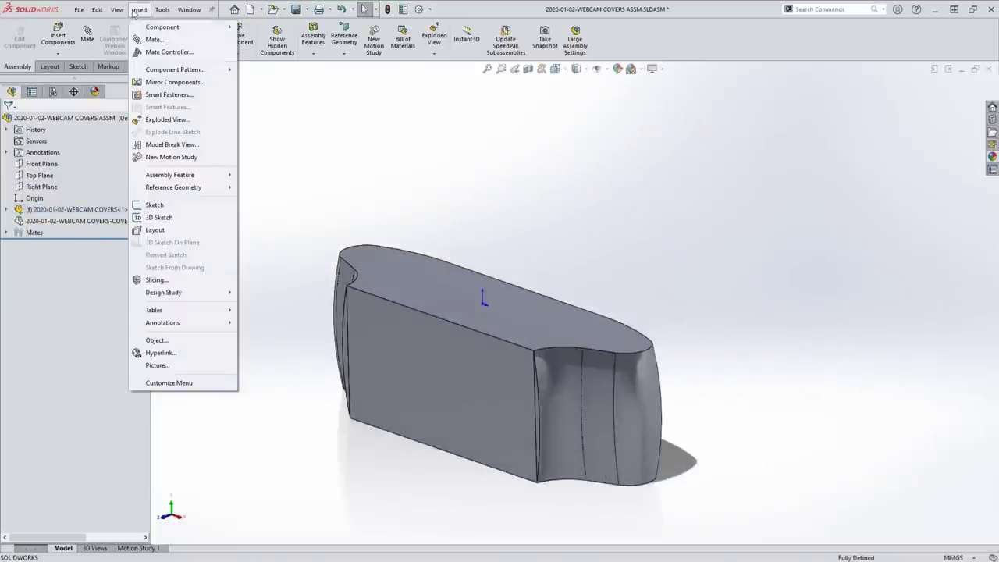
mouse_move(162, 27)
left_click(319, 83)
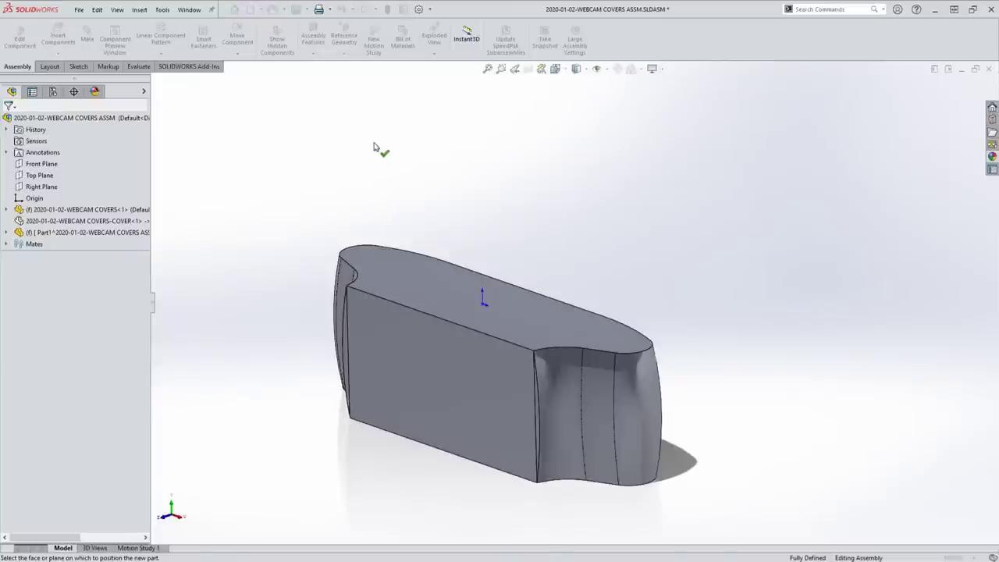
left_click(45, 165)
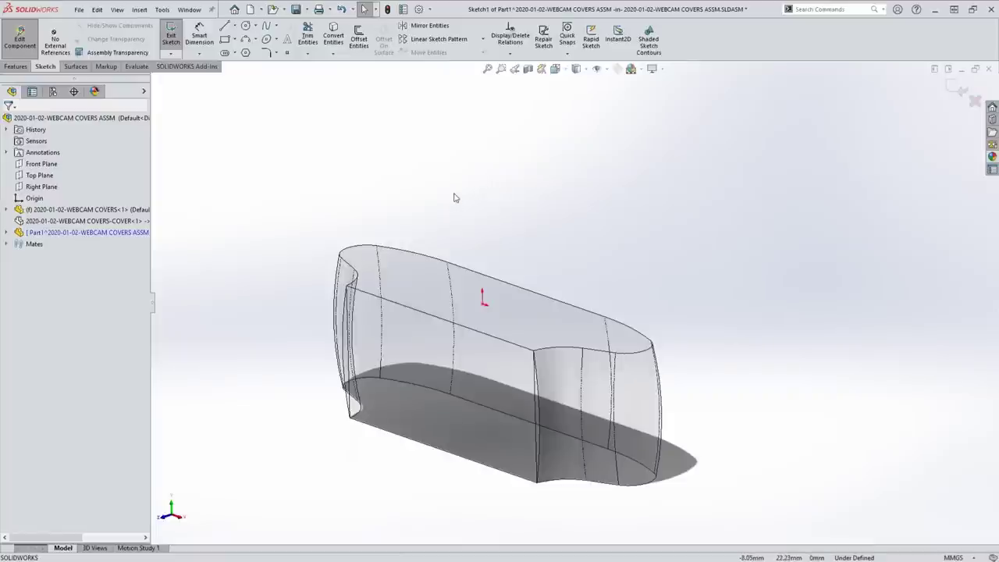
Drop Part1's unused Sketch1 and exit Edit Component back to the assembly.
left_click(7, 233)
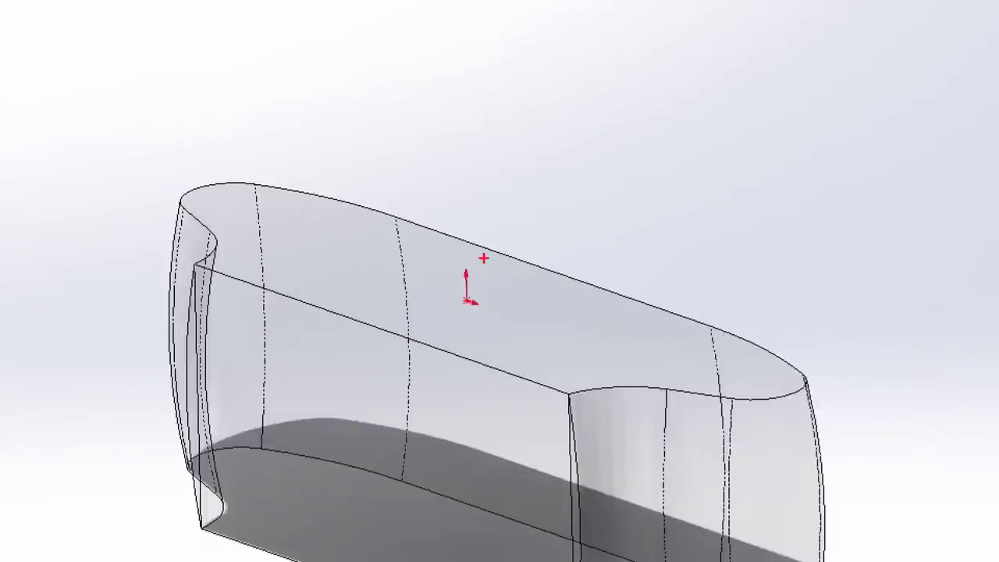
mouse_move(483, 257)
left_mouse_down()
mouse_move(414, 287)
mouse_move(425, 332)
left_mouse_up()
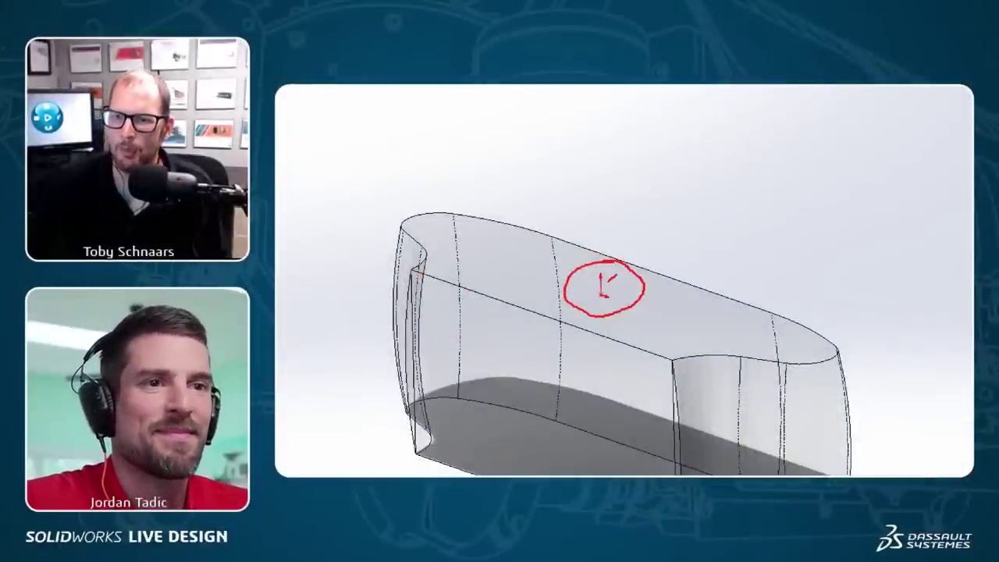
left_click_drag(699, 212, 608, 278)
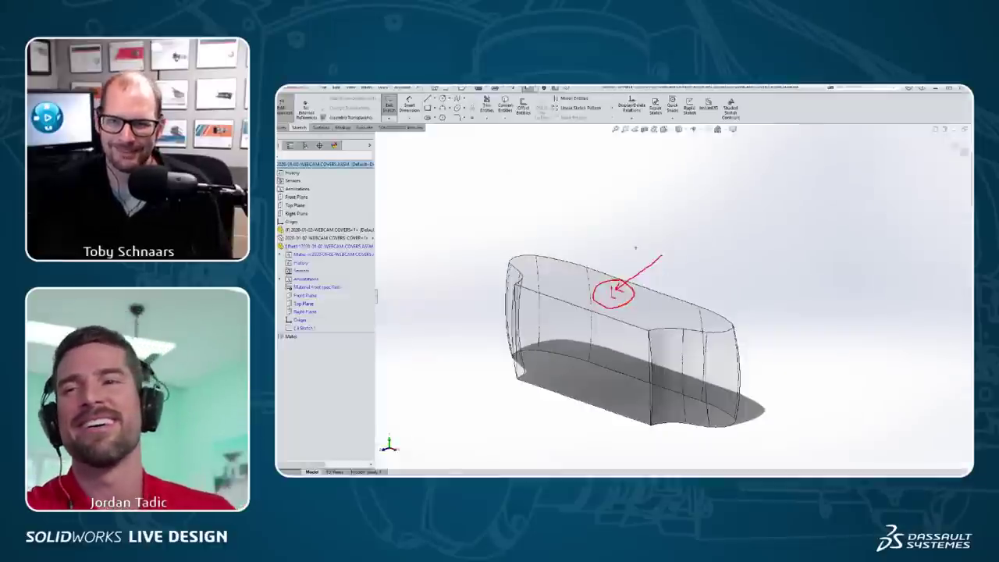
key("Escape")
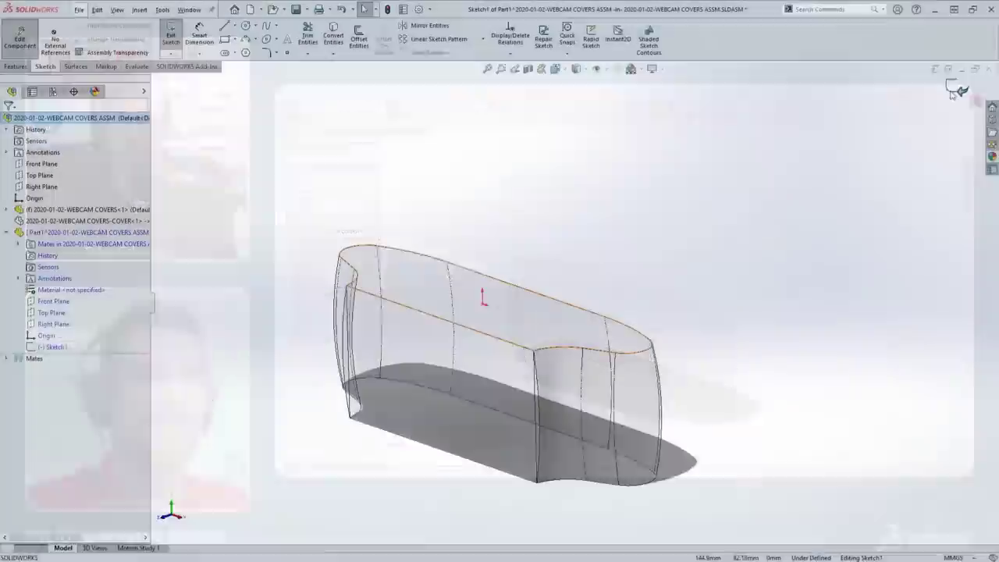
key("ctrl+z")
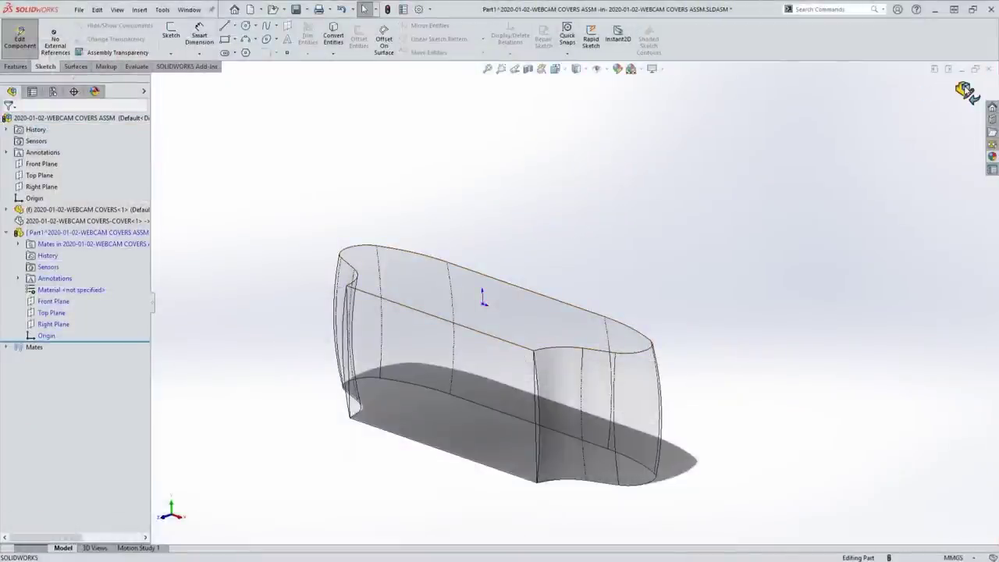
left_click(21, 35)
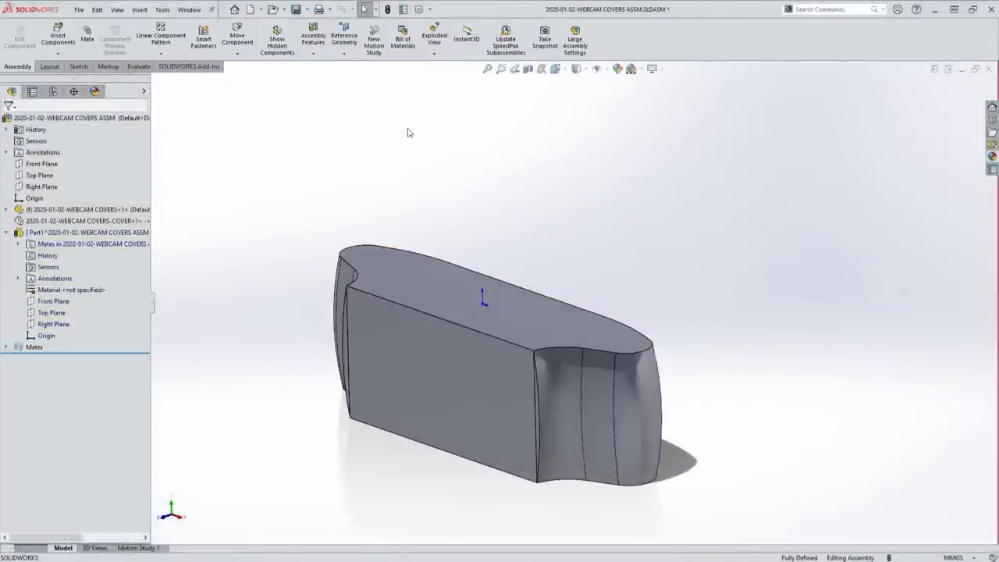
In the System Options colour settings, set Assembly, Edit Part to pink.
left_click(419, 10)
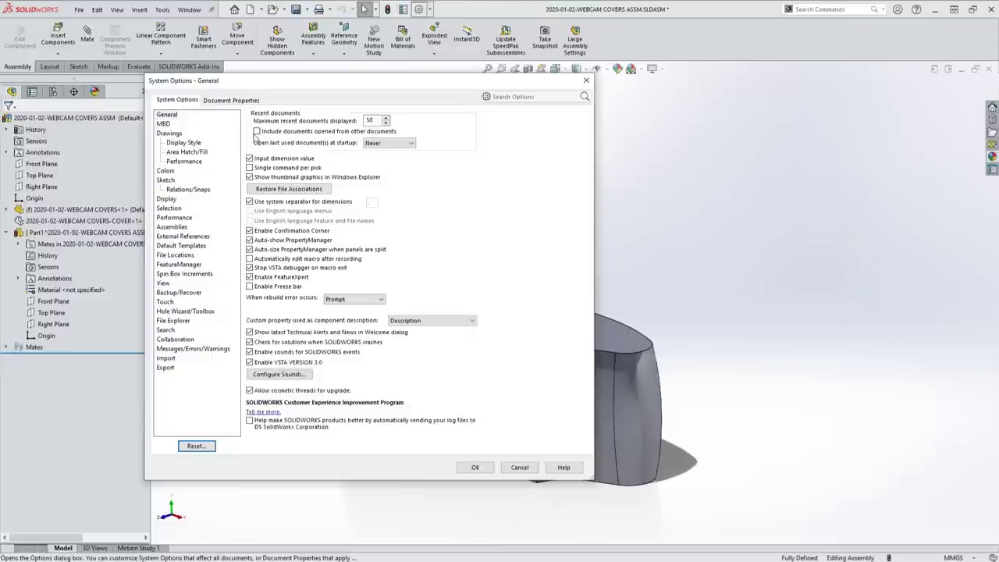
left_click(165, 171)
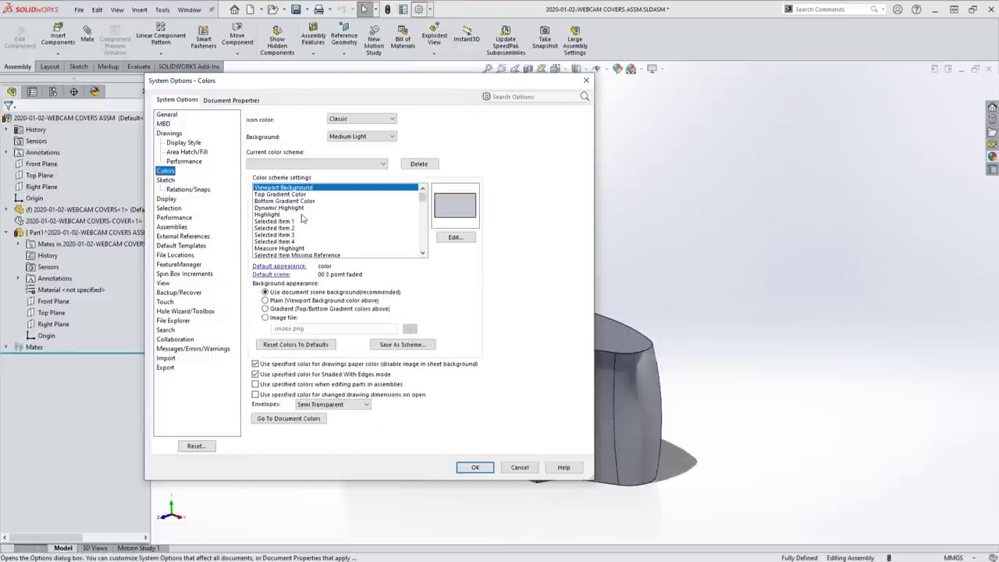
scroll(302, 218, "down", 10)
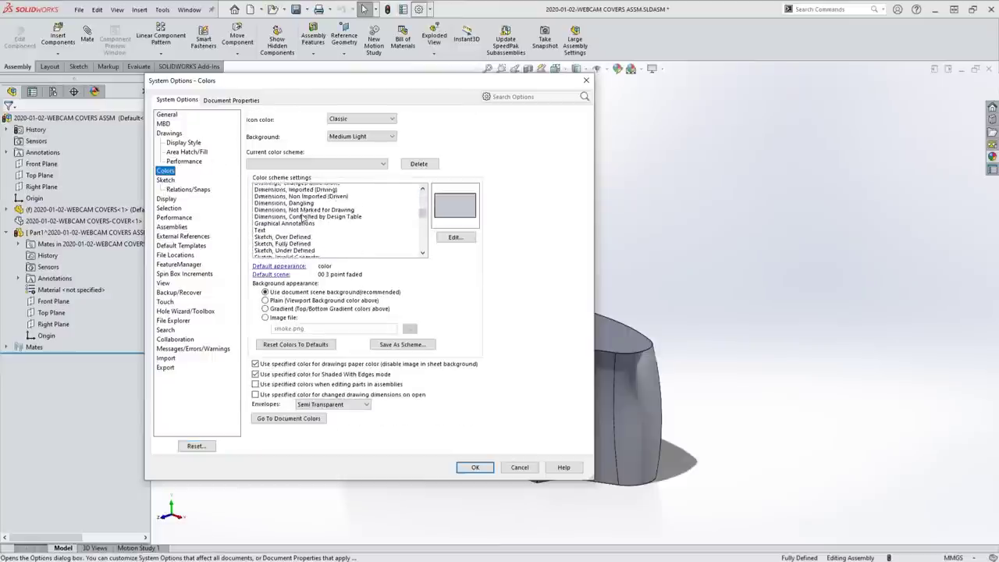
scroll(302, 218, "down", 8)
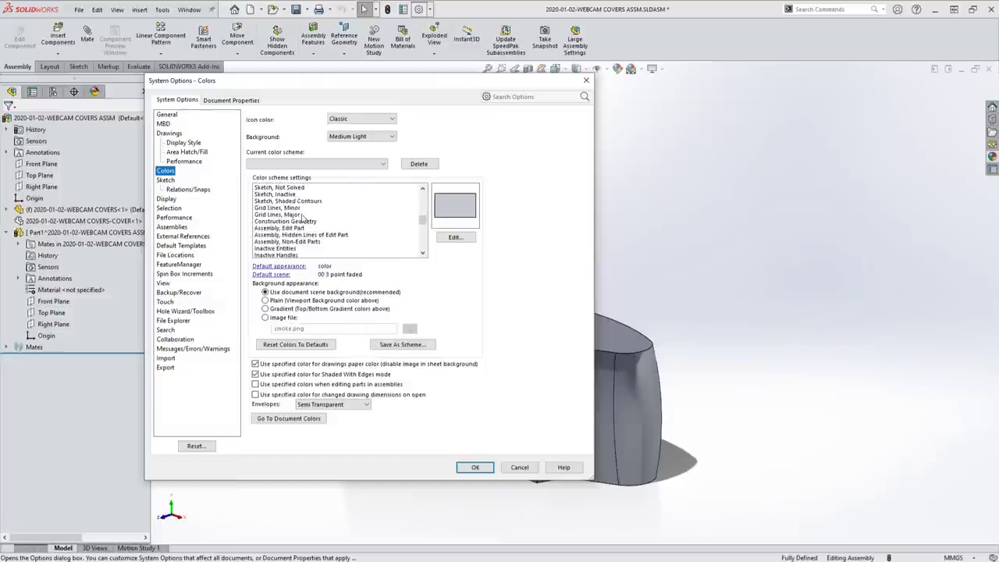
left_click(288, 228)
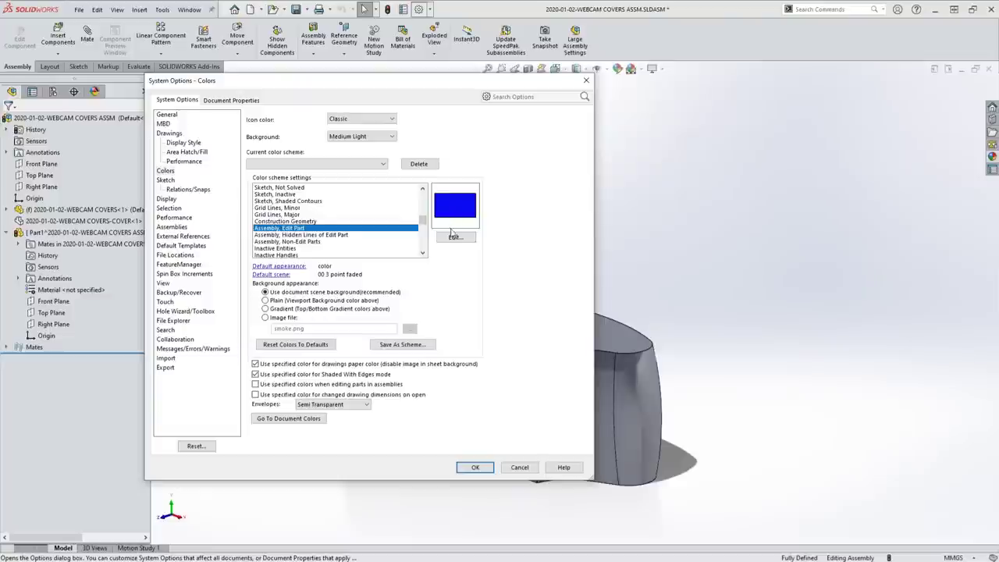
left_click(461, 238)
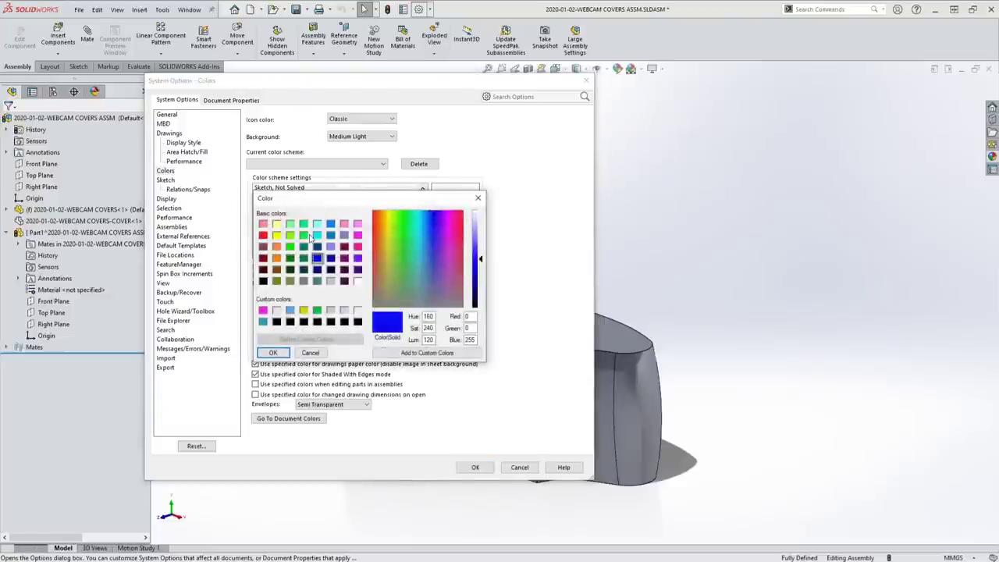
left_click(263, 225)
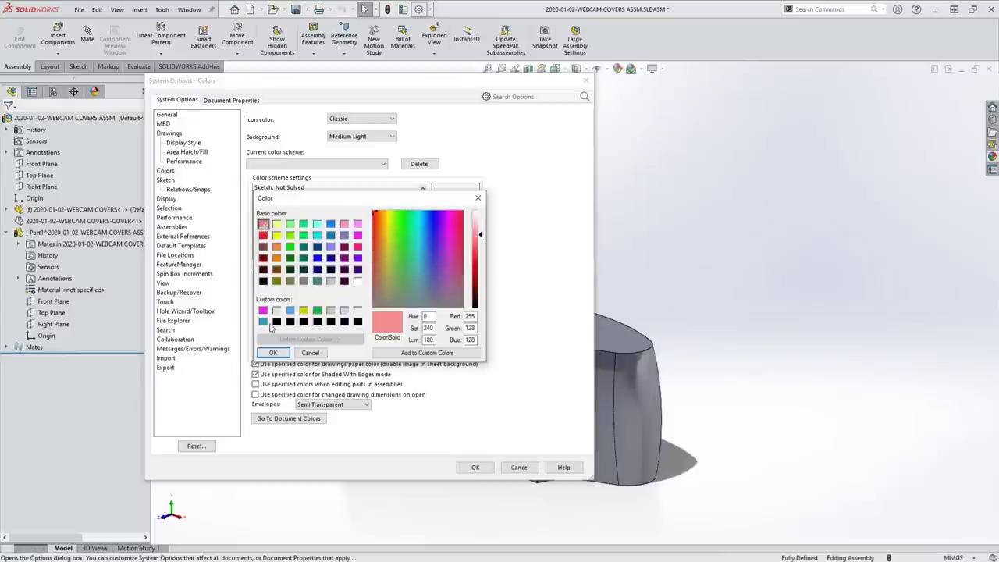
left_click(273, 353)
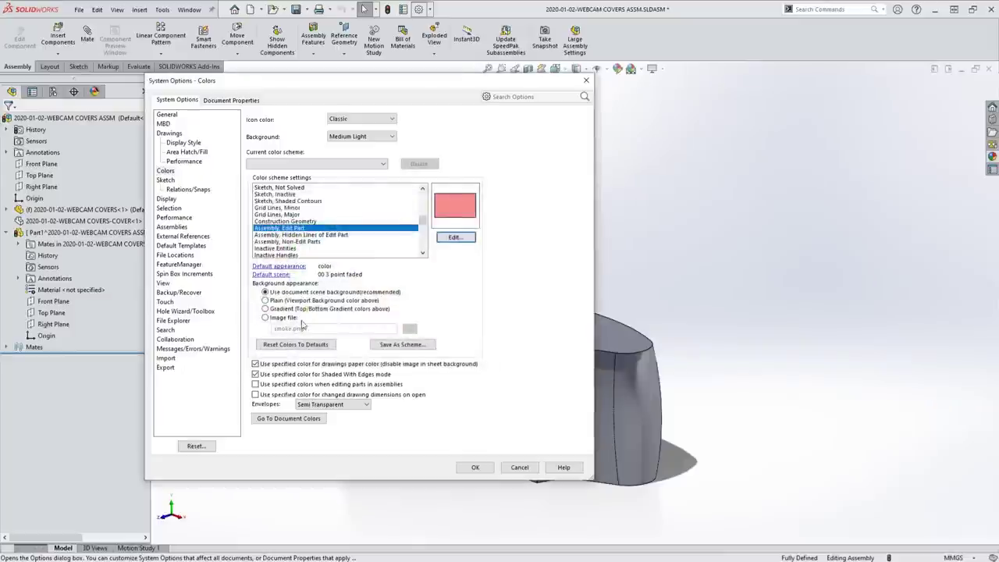
Set Assembly, Non-Edit Parts to light yellow and enable 'Use specified colors when editing parts'.
left_click(315, 241)
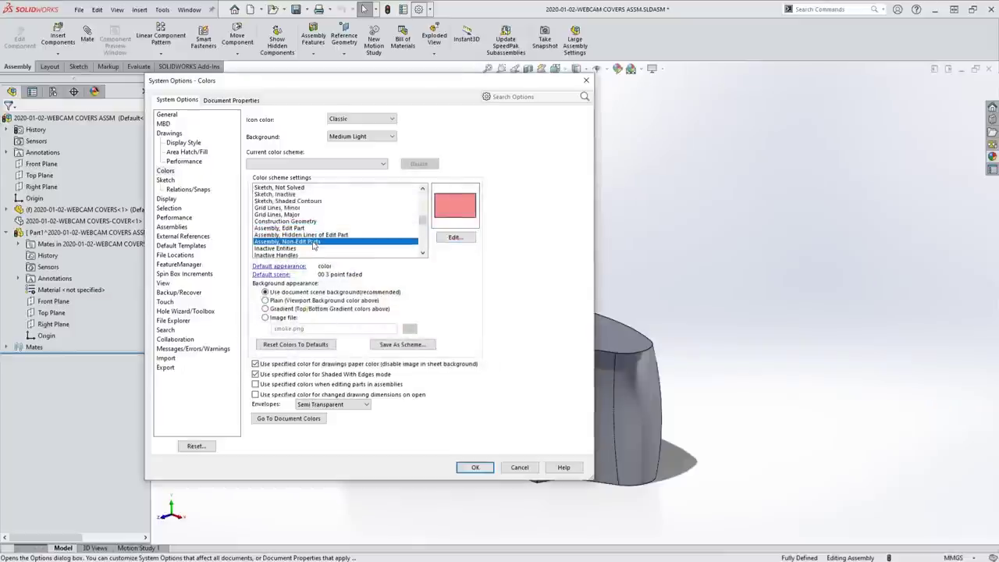
left_click(455, 237)
left_click(276, 224)
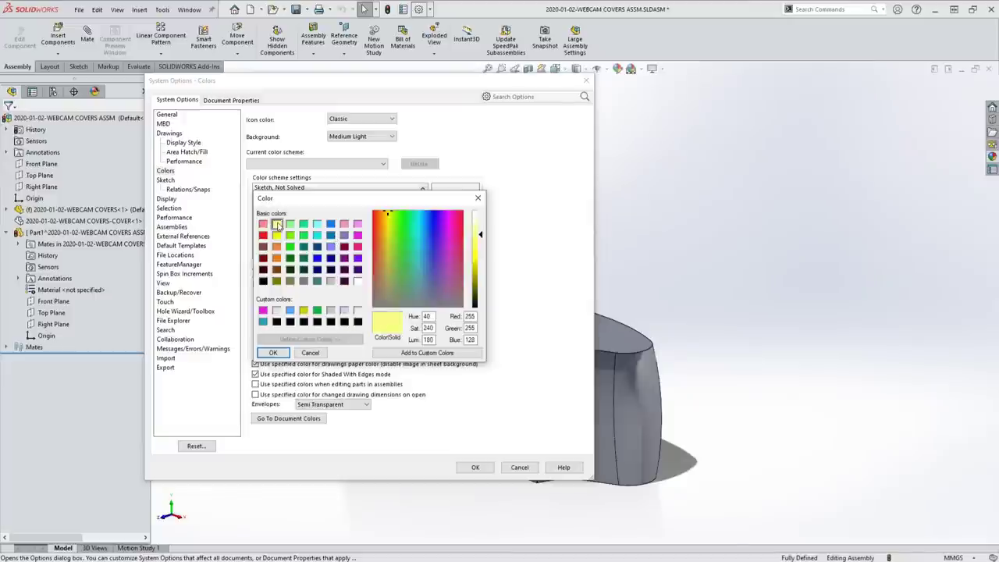
left_click(272, 353)
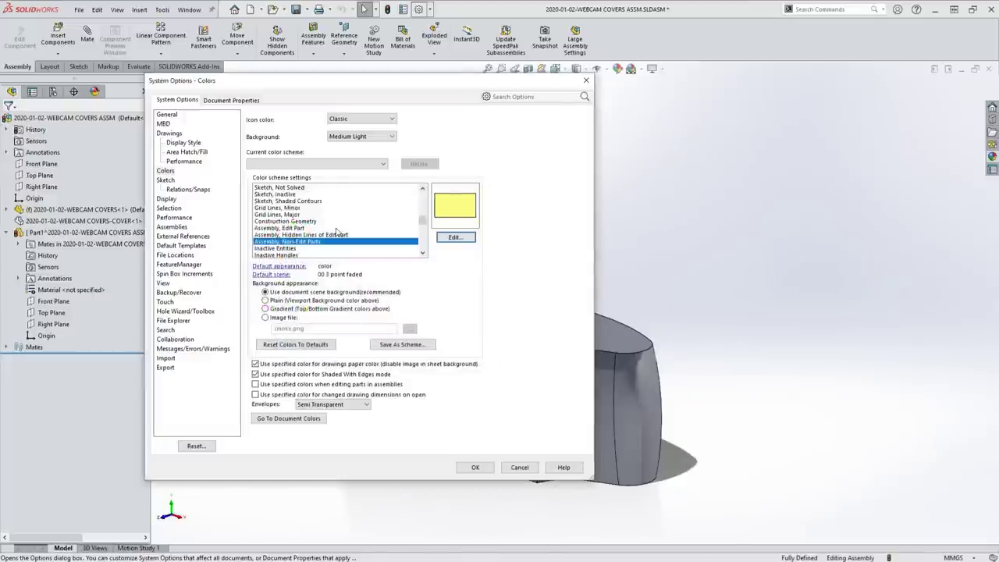
left_click(293, 228)
left_click(283, 242)
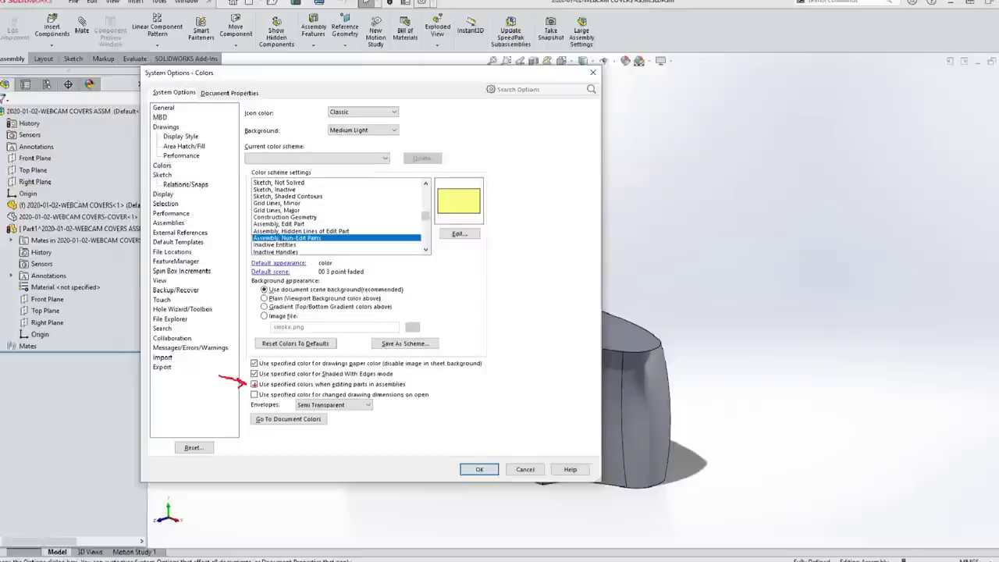
left_click(221, 383)
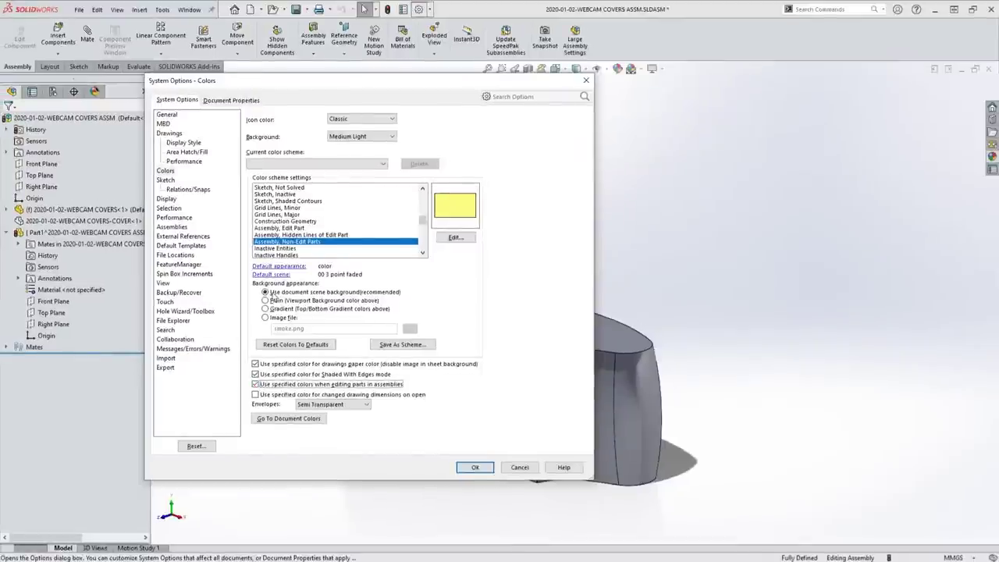
Keep assembly transparency for in-context edit at Force assembly transparency and close Options.
left_click(167, 199)
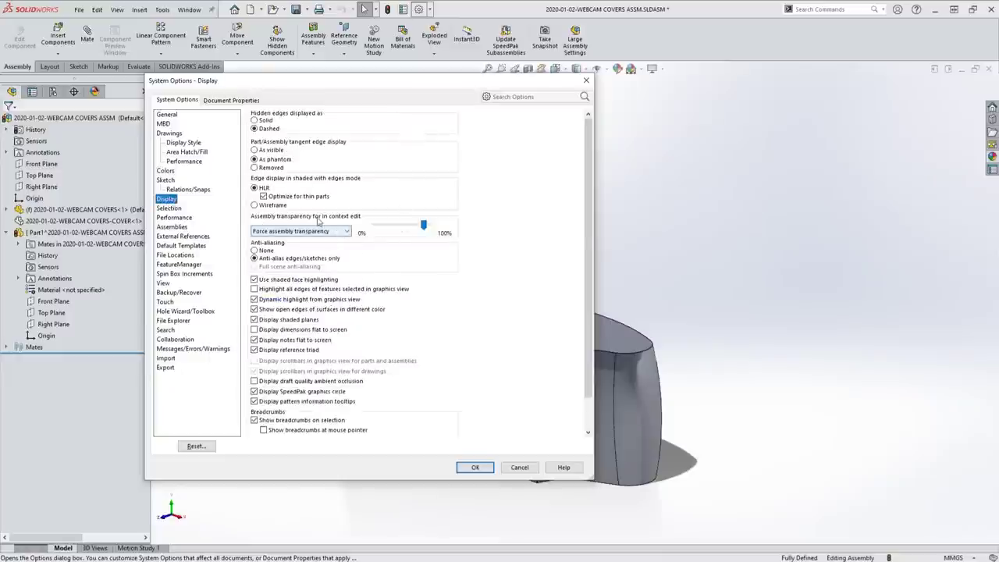
left_click(345, 230)
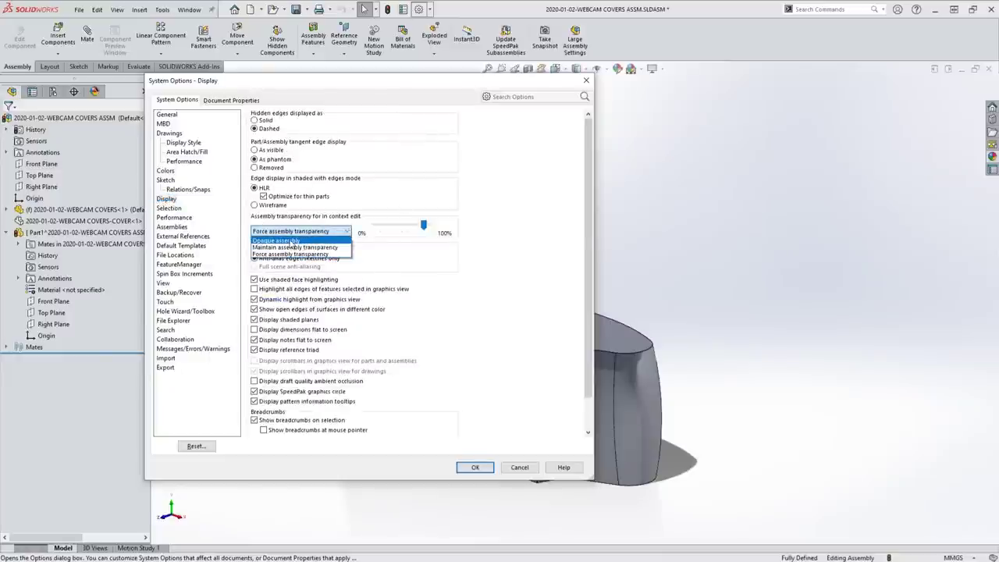
left_click(291, 241)
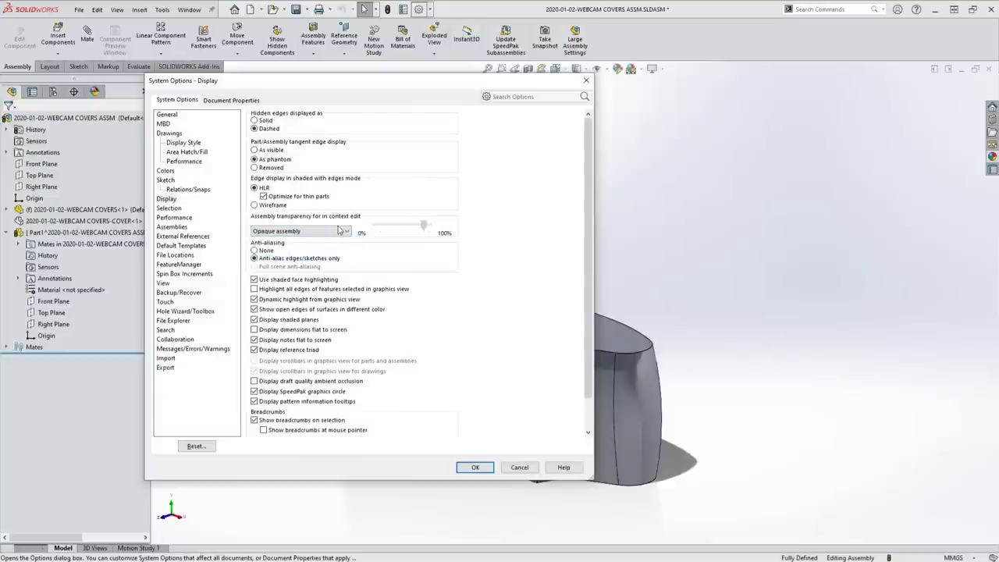
left_click(340, 230)
left_click(309, 258)
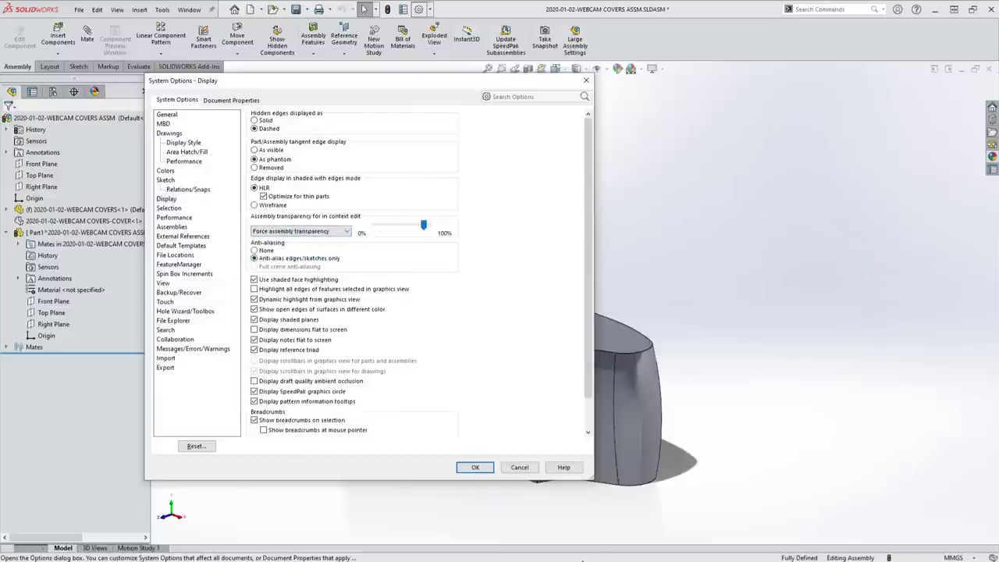
left_click(475, 466)
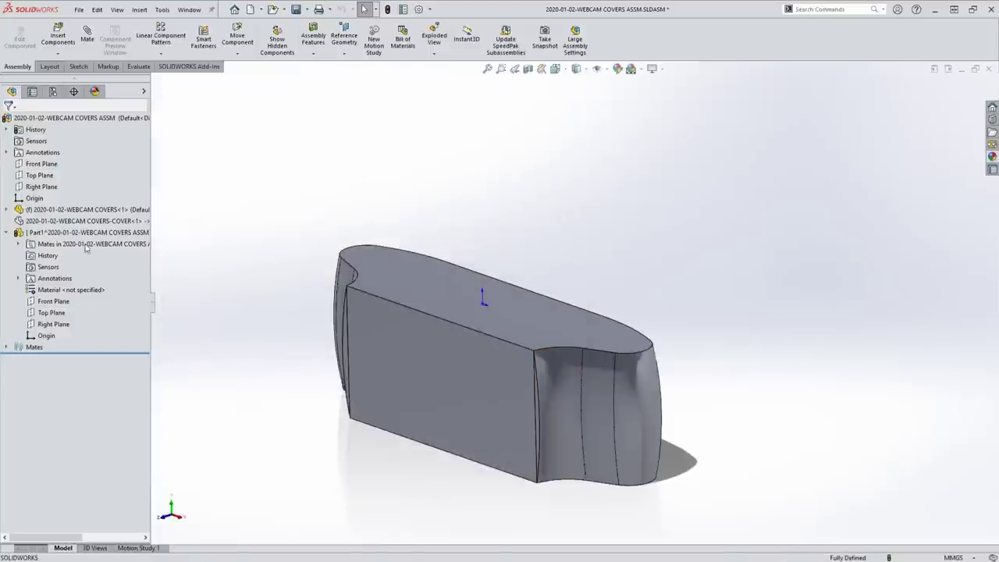
Briefly edit Part1 in context, then return to the assembly.
left_click(57, 236)
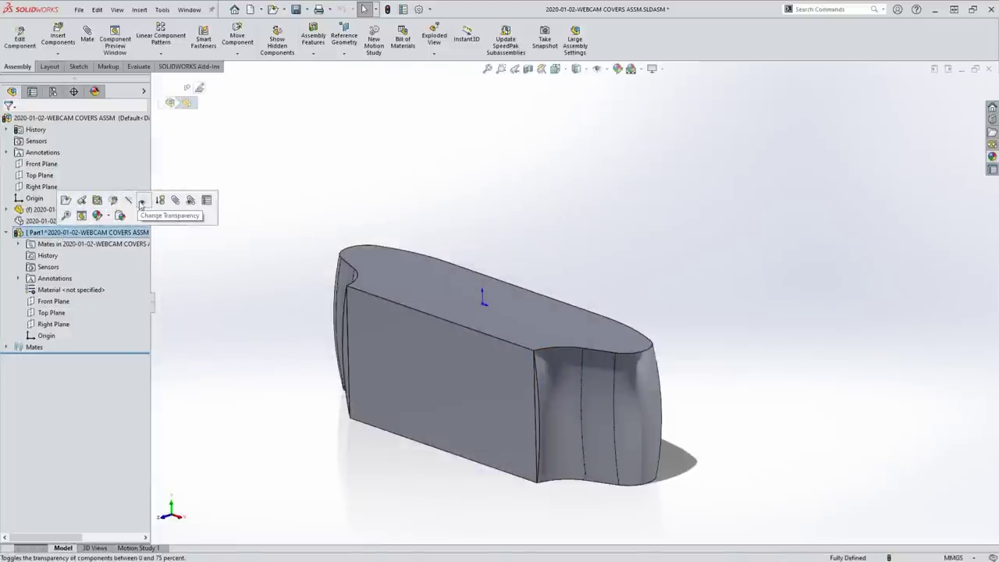
left_click(113, 201)
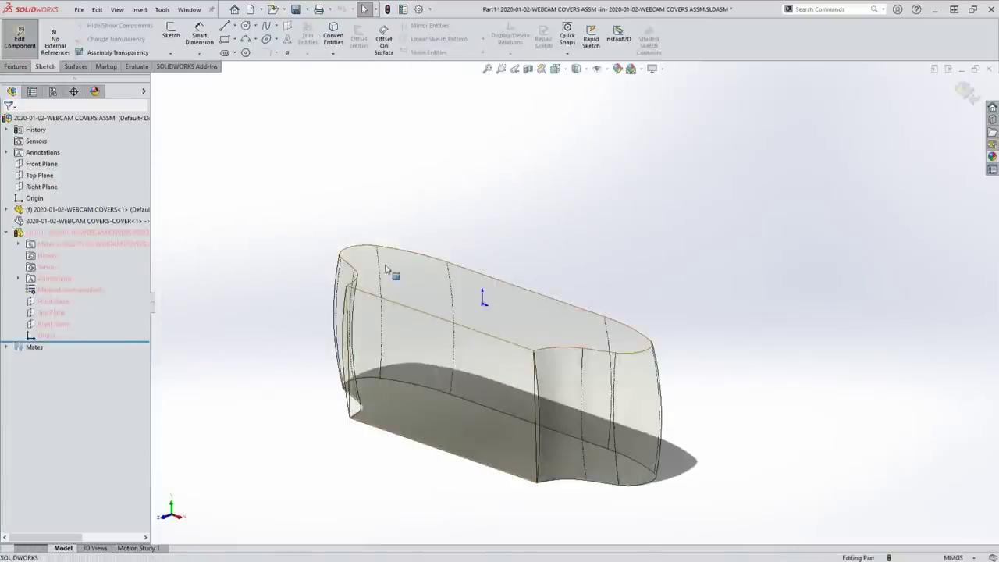
left_click(966, 91)
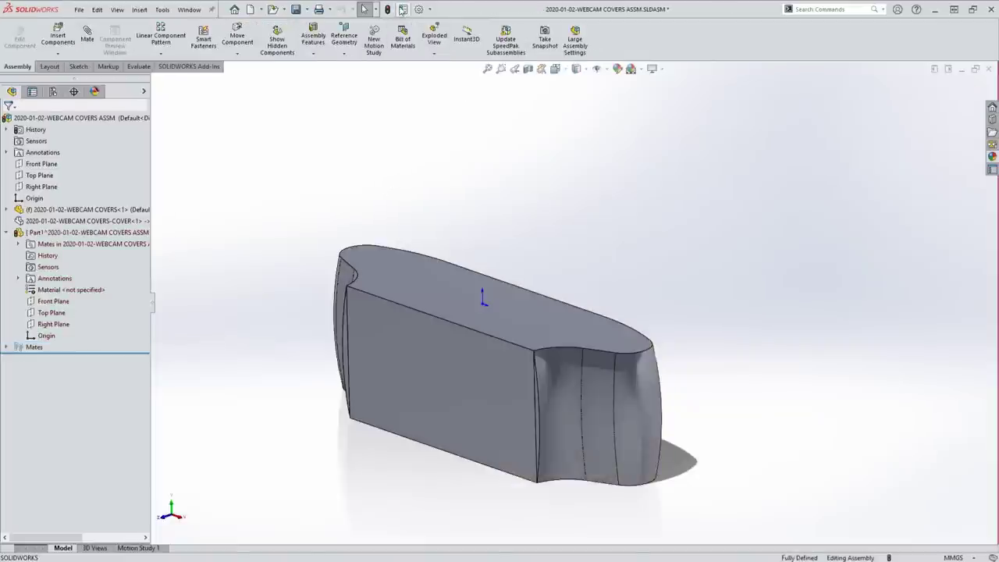
left_click(405, 10)
key("Escape")
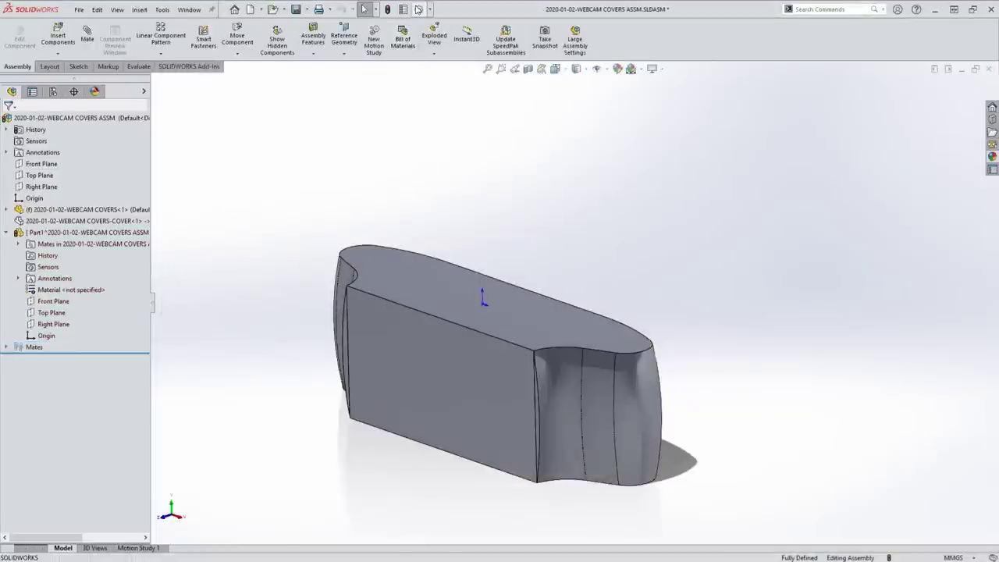
Set assembly transparency for in-context edit to Opaque assembly and close Options.
left_click(418, 8)
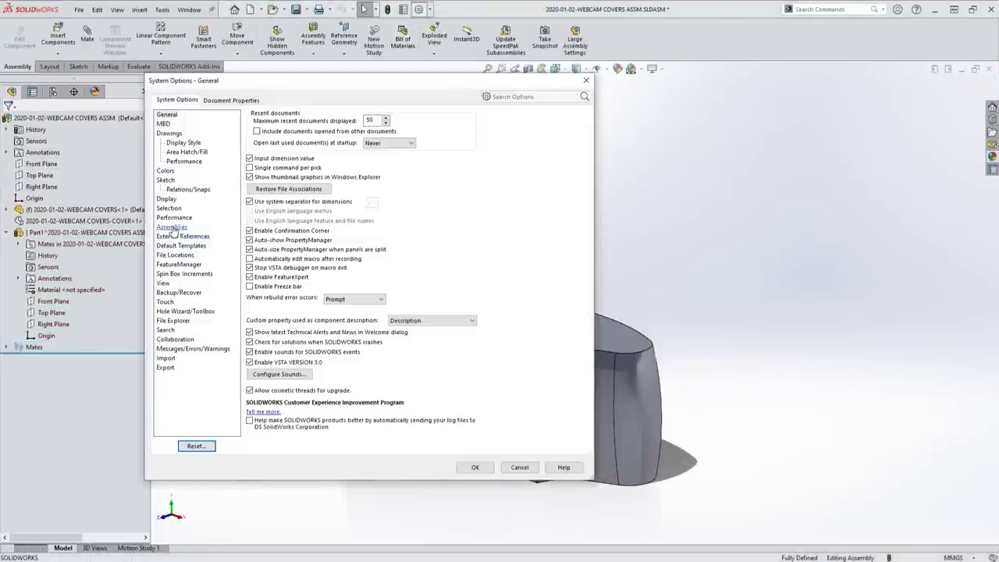
left_click(167, 200)
left_click(346, 232)
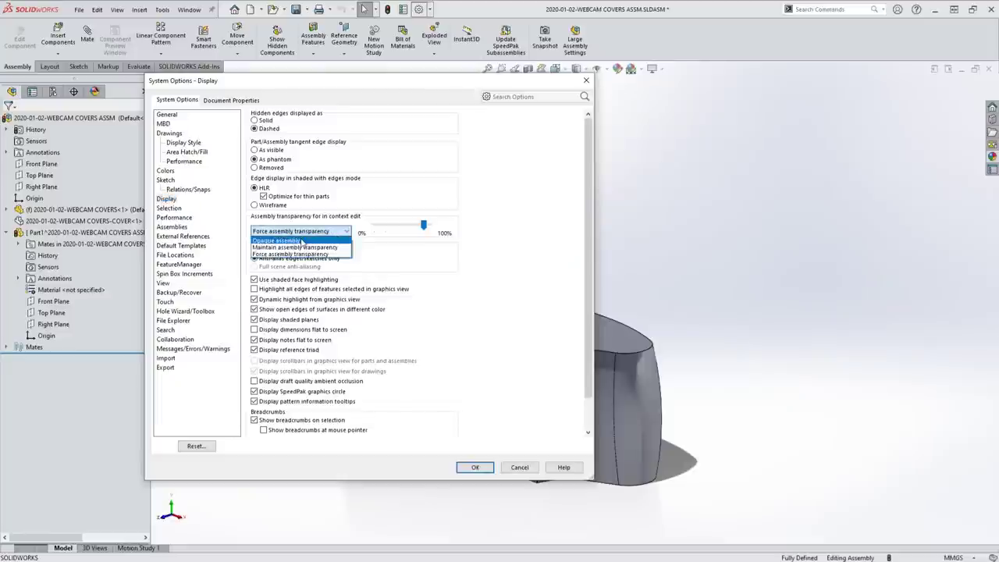
left_click(290, 241)
left_click(475, 468)
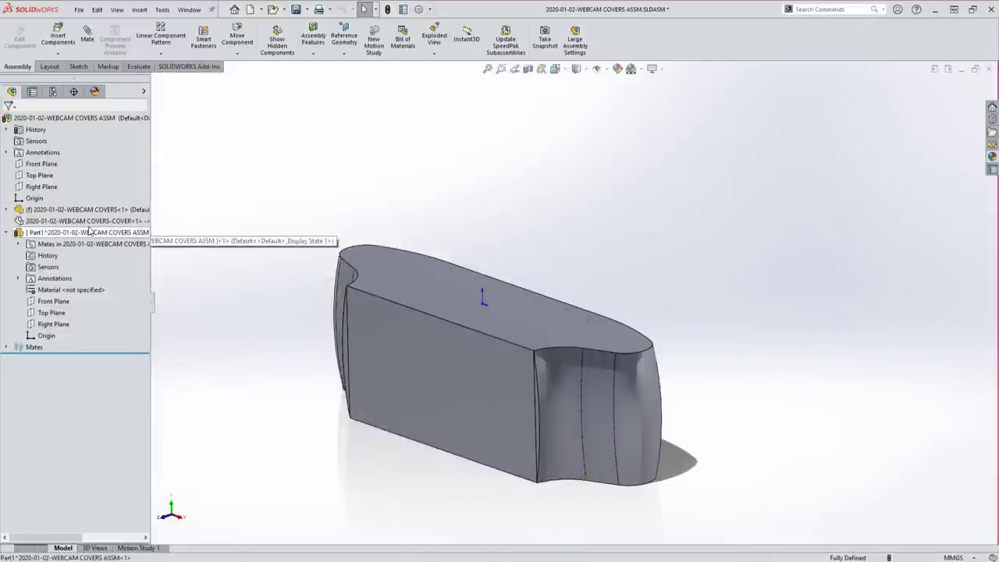
left_click(138, 232)
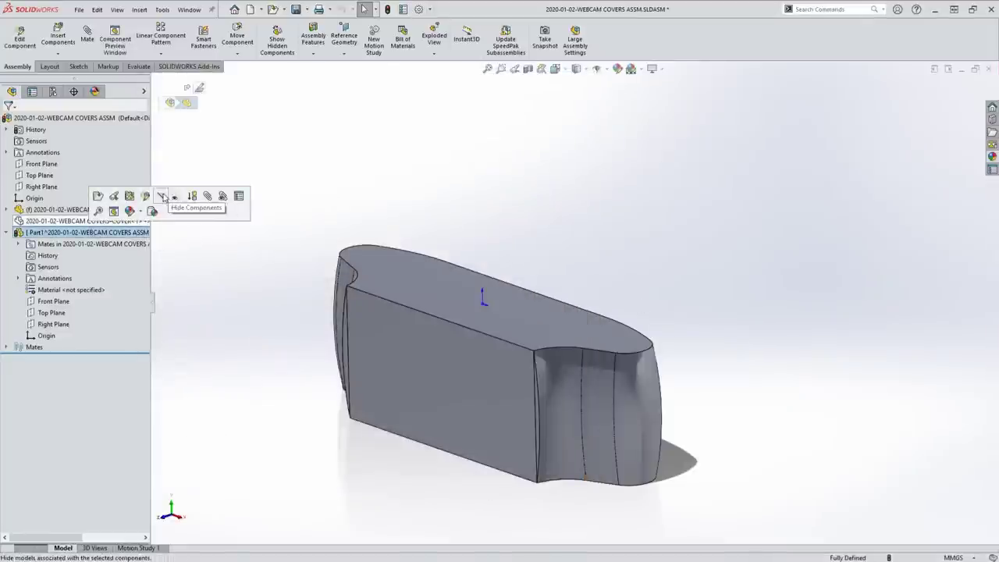
Edit Part1 in context and orbit the view to show its long side and top face.
left_click(145, 196)
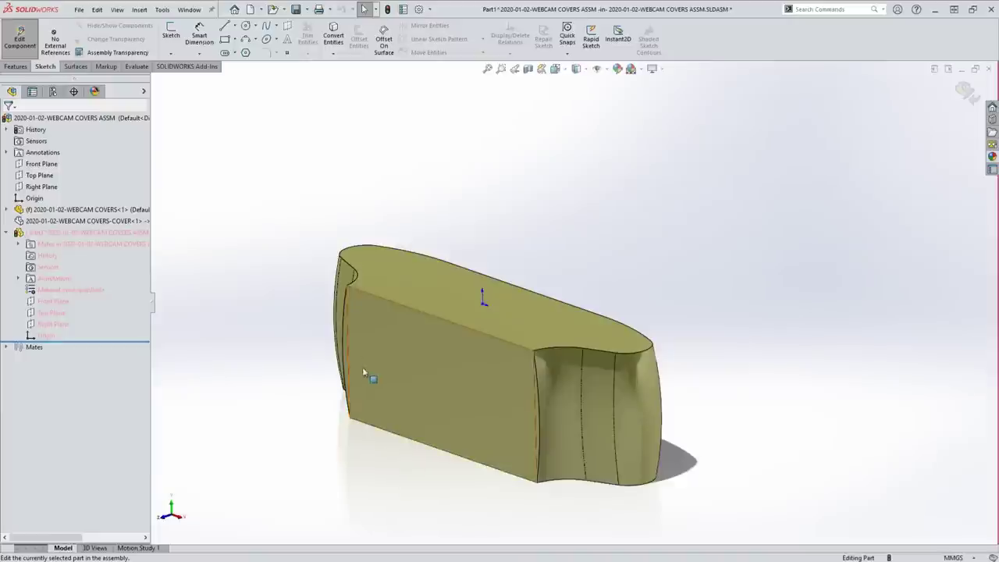
middle_click_drag(367, 374, 434, 394)
middle_click_drag(578, 361, 593, 328)
scroll(785, 424, "down", 3)
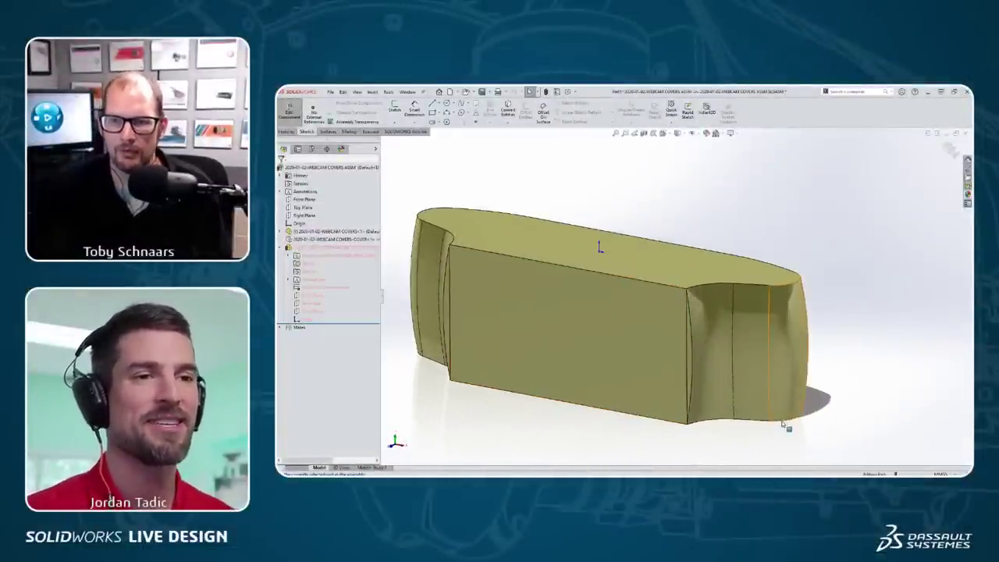
scroll(561, 211, "up", 2)
scroll(533, 195, "down", 1)
scroll(538, 196, "up", 1)
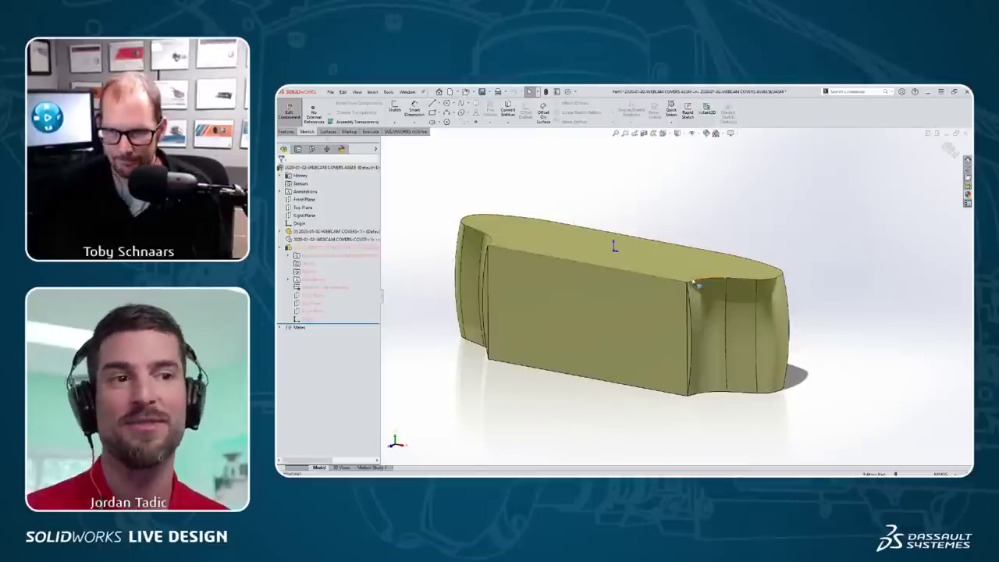
middle_click_drag(695, 283, 696, 238)
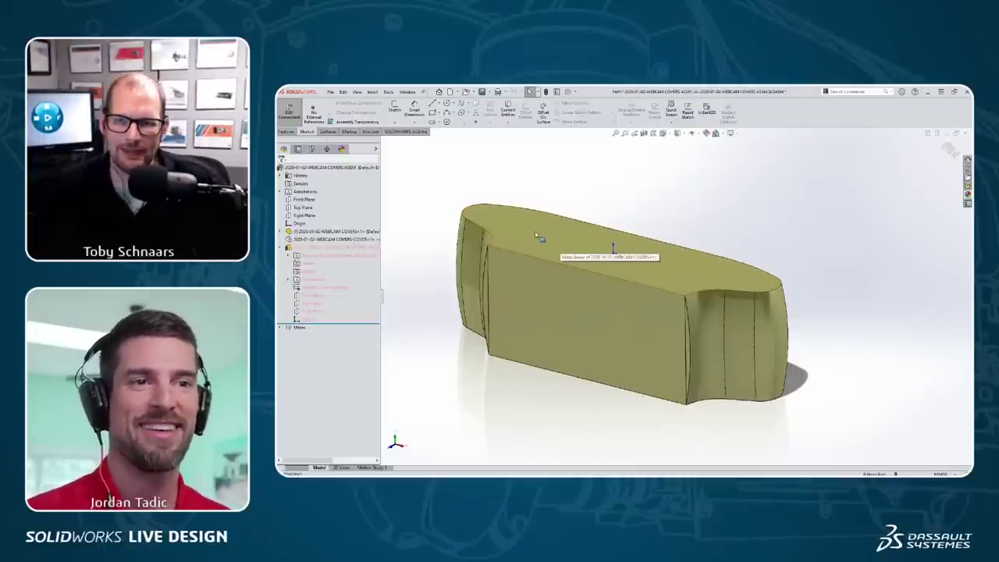
Inspect the faces stacked under the top face with Select Other, then exit Edit Component.
left_click(496, 223)
right_click(497, 223)
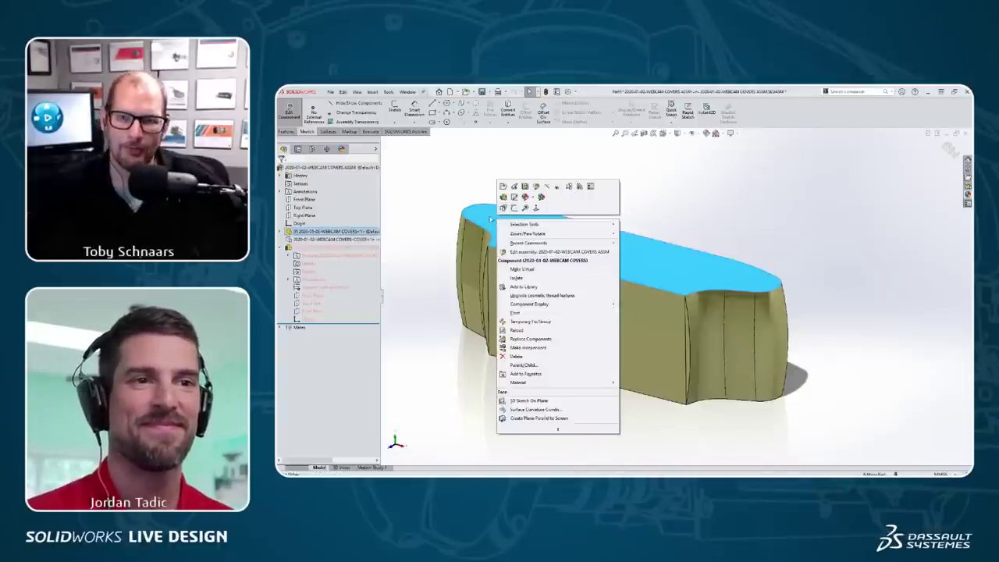
left_click(614, 248)
right_click(507, 214)
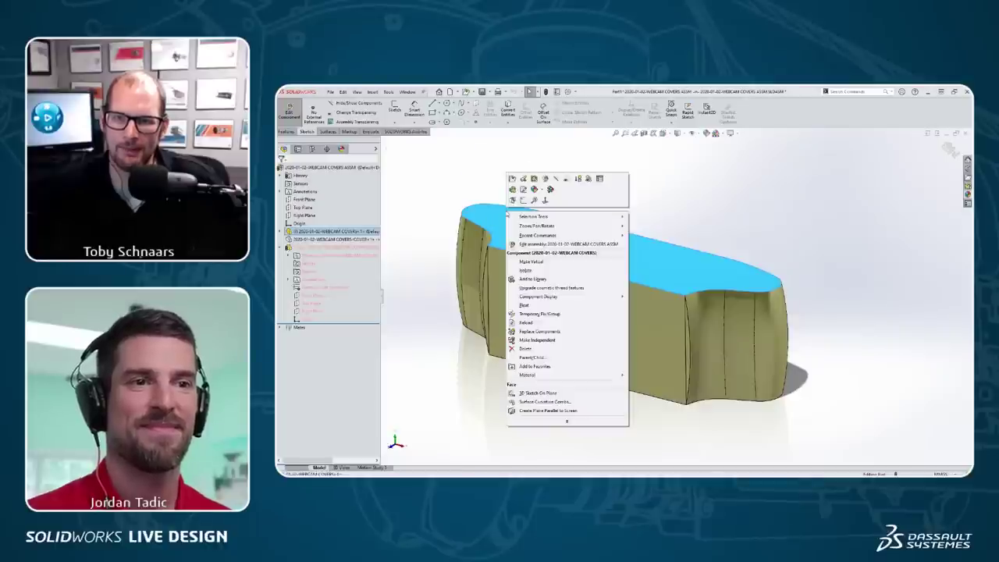
left_click(513, 201)
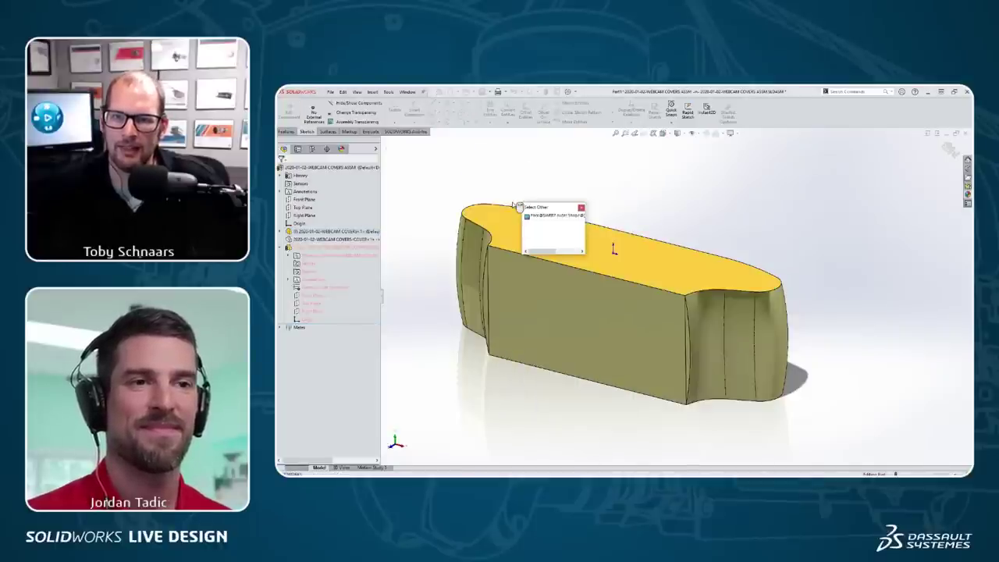
mouse_move(751, 235)
middle_mouse_down()
mouse_move(740, 283)
mouse_move(742, 230)
middle_mouse_up()
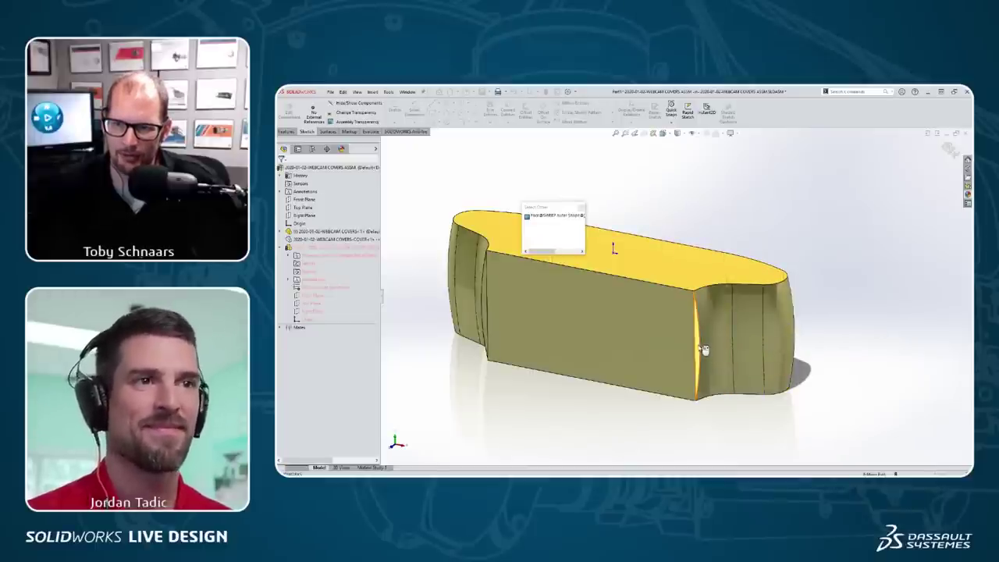
middle_click_drag(613, 374, 769, 196)
left_click(946, 157)
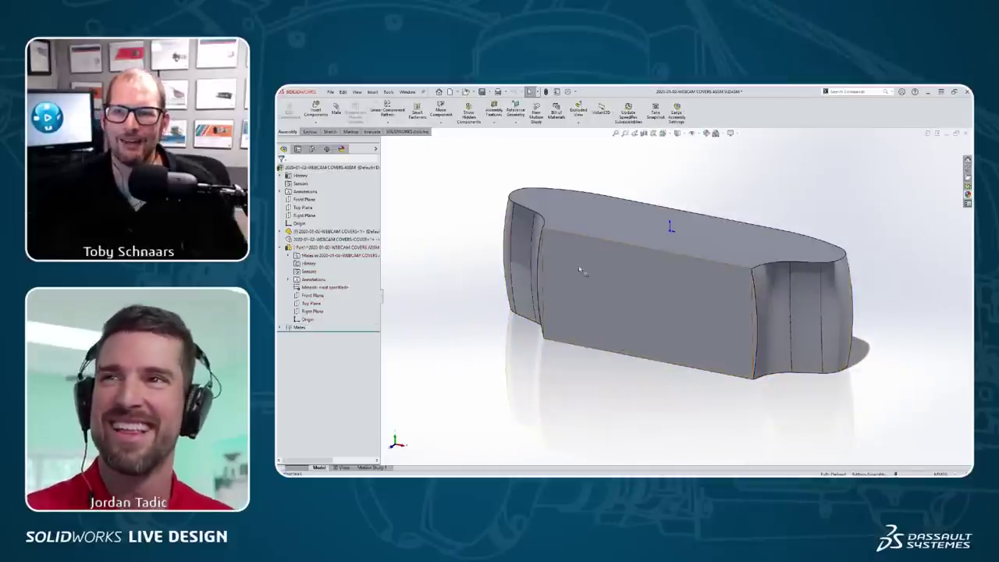
Save the assembly and all modified documents, accepting the save of virtual Part1.
left_click(595, 198)
left_click(575, 180)
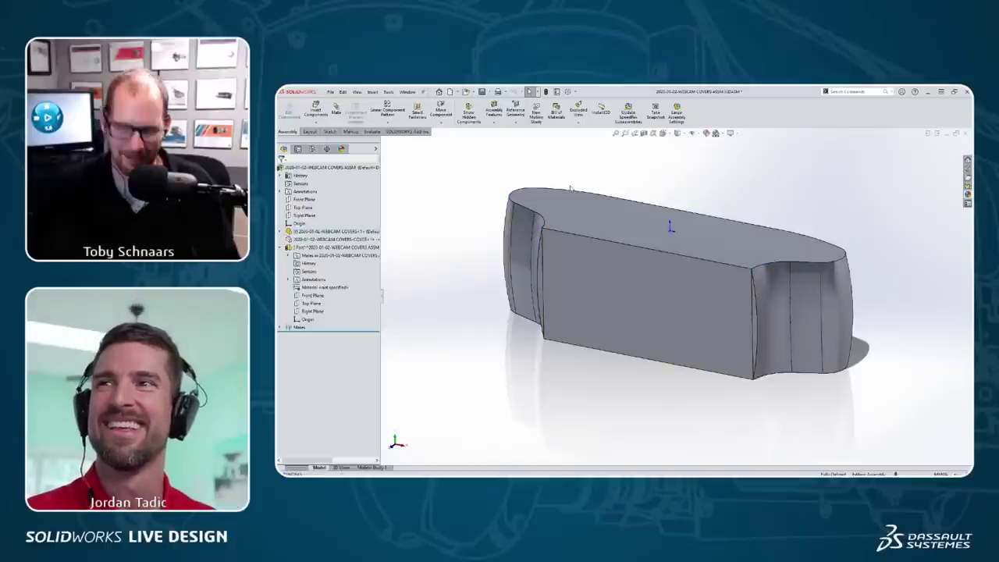
key("ctrl+s")
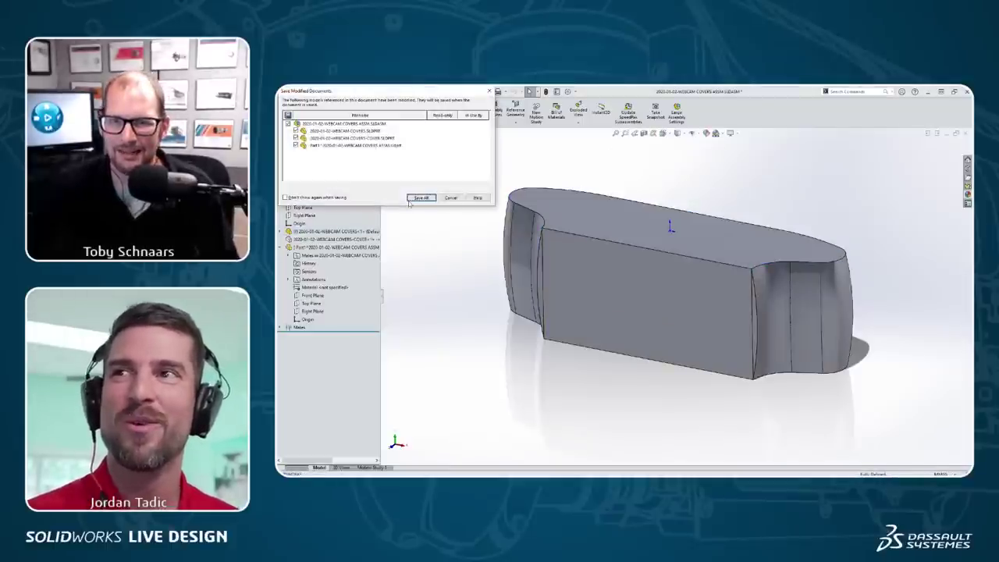
left_click(420, 197)
left_click(638, 265)
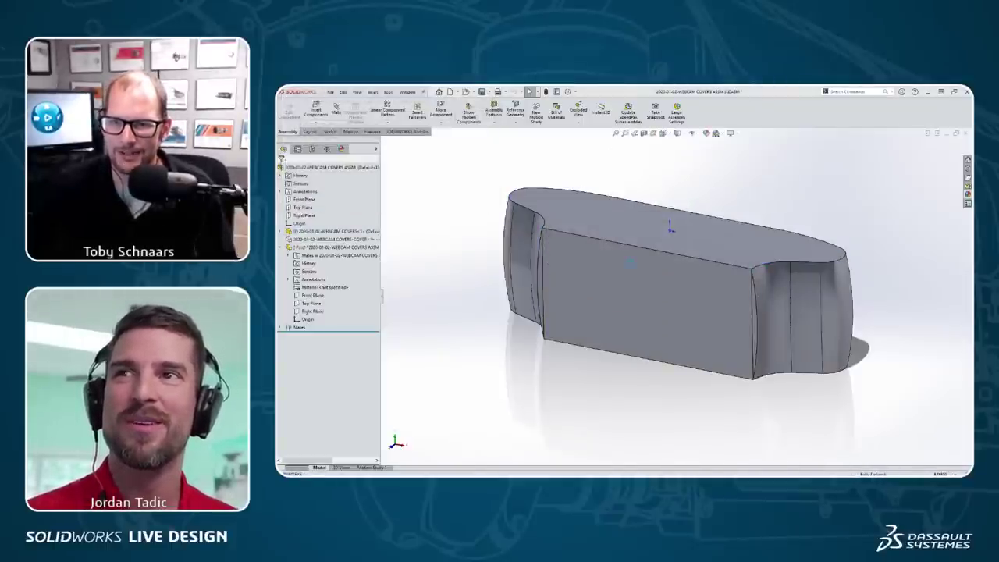
Check the overlapping top faces with Select Other, orbit to a low front view, and pick Part1.
left_click(620, 231)
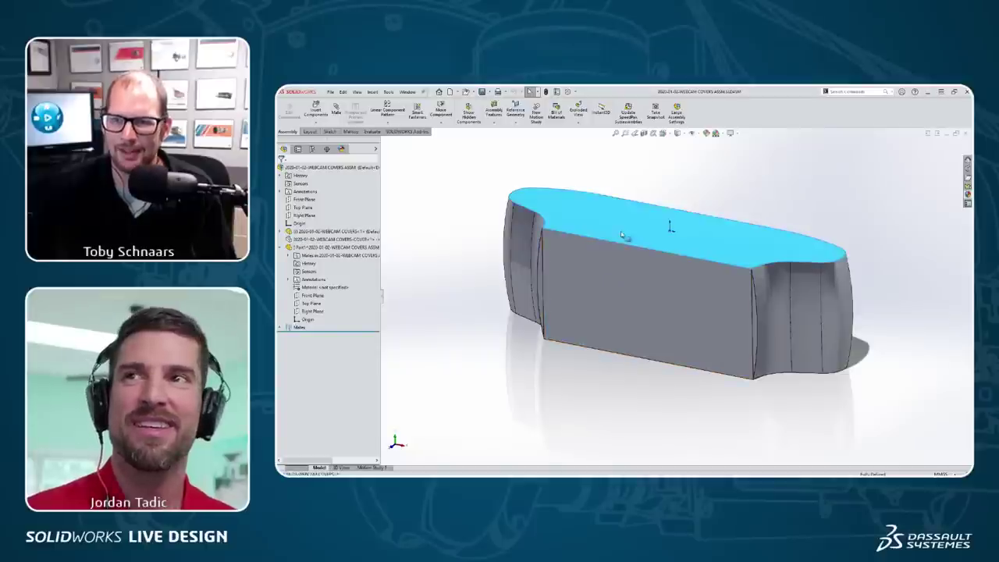
right_click(621, 231)
left_click(628, 220)
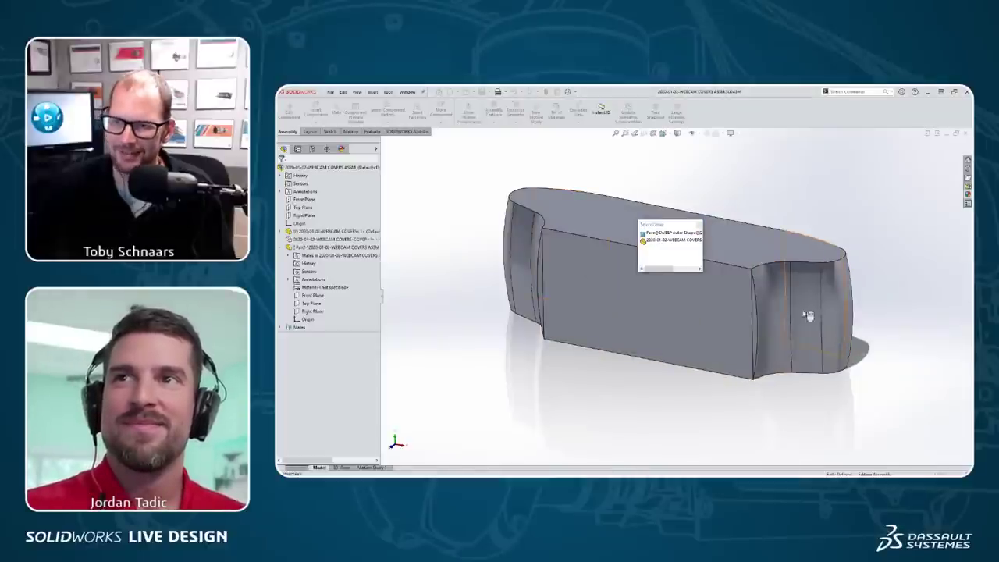
middle_click_drag(809, 317, 769, 305)
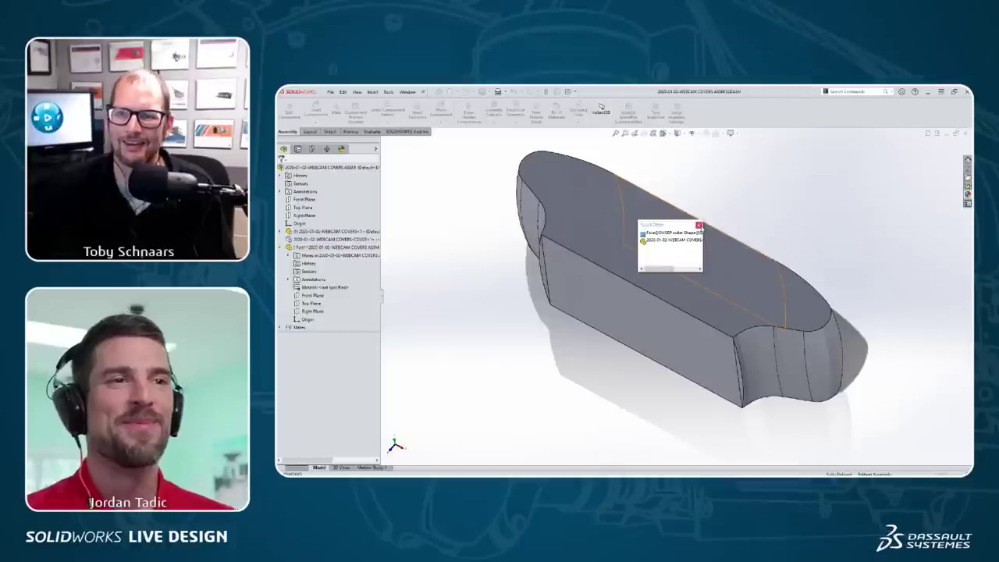
left_click(697, 225)
mouse_move(744, 209)
middle_mouse_down()
mouse_move(795, 252)
mouse_move(659, 191)
middle_mouse_up()
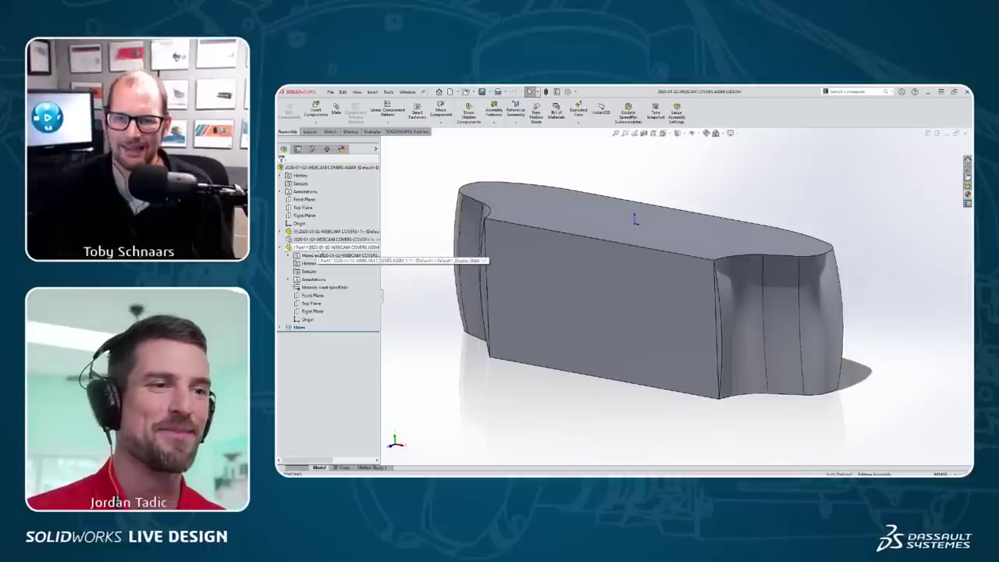
left_click(329, 246)
Edit Part1 in context and select Part1's own top face through Select Other.
left_click(347, 227)
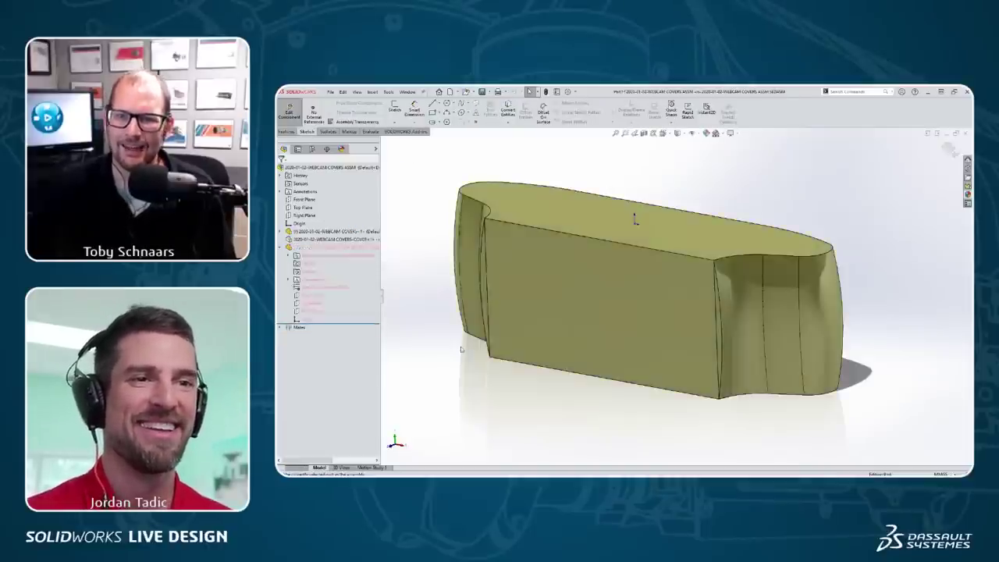
middle_click_drag(612, 193, 613, 213)
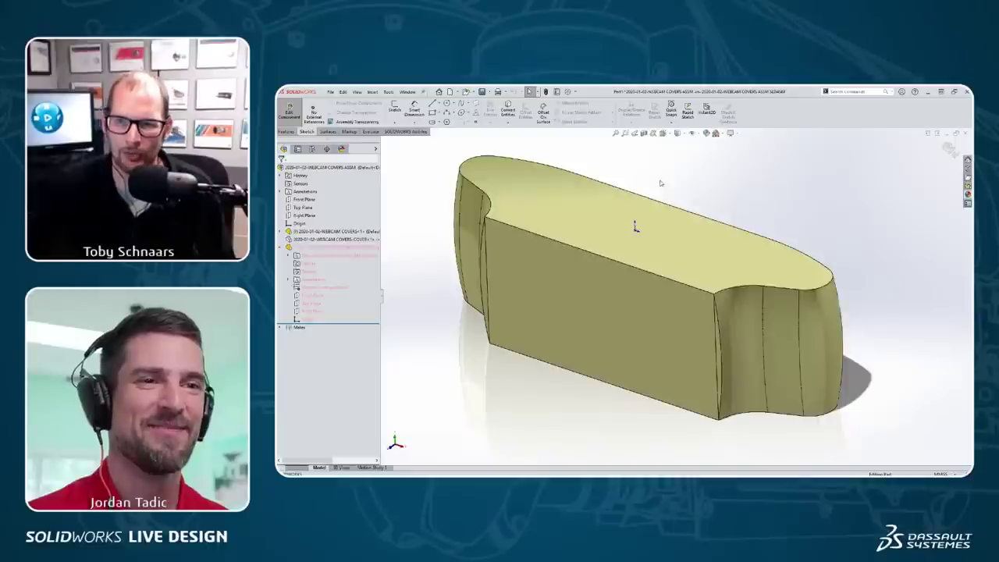
right_click(513, 186)
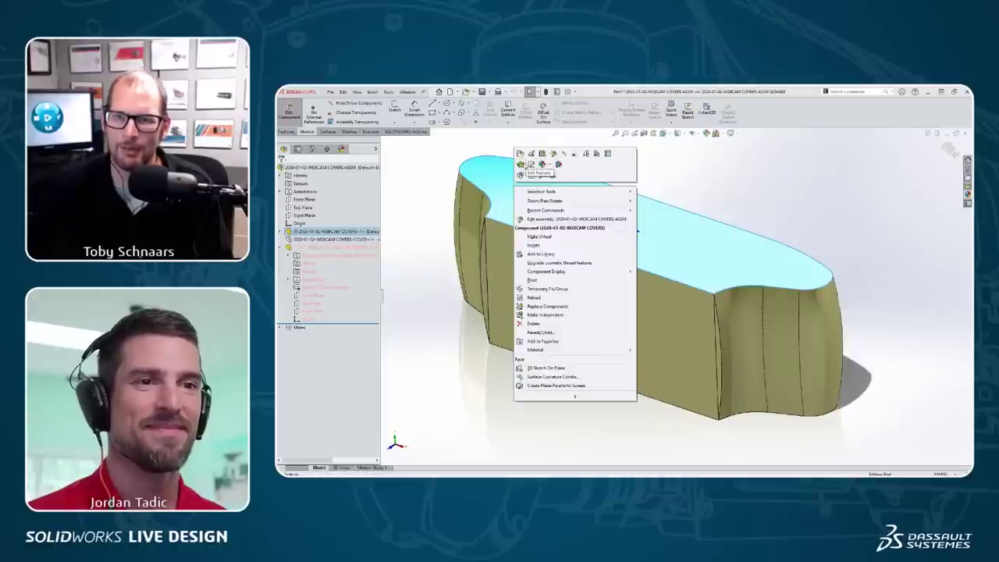
left_click(520, 174)
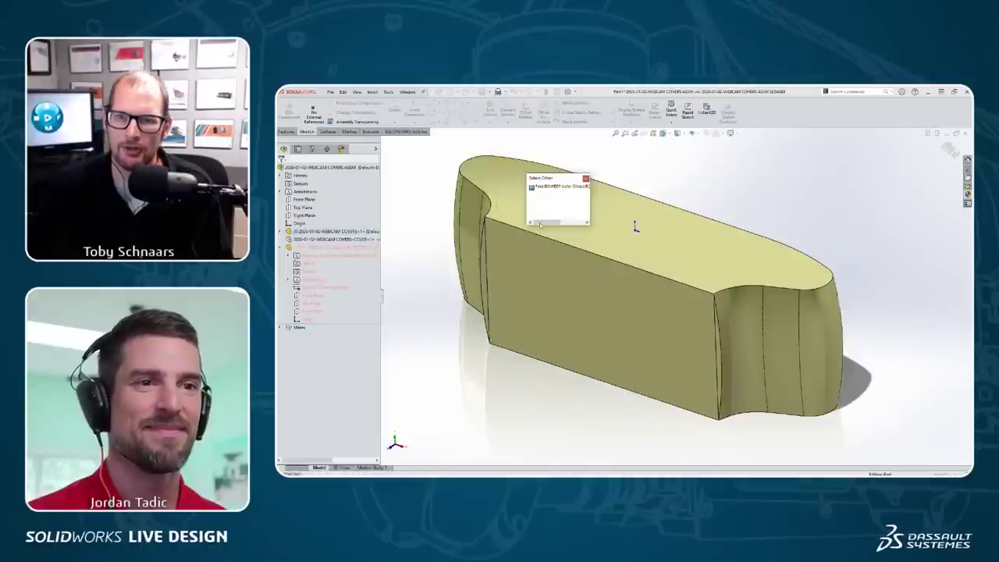
left_click(582, 353)
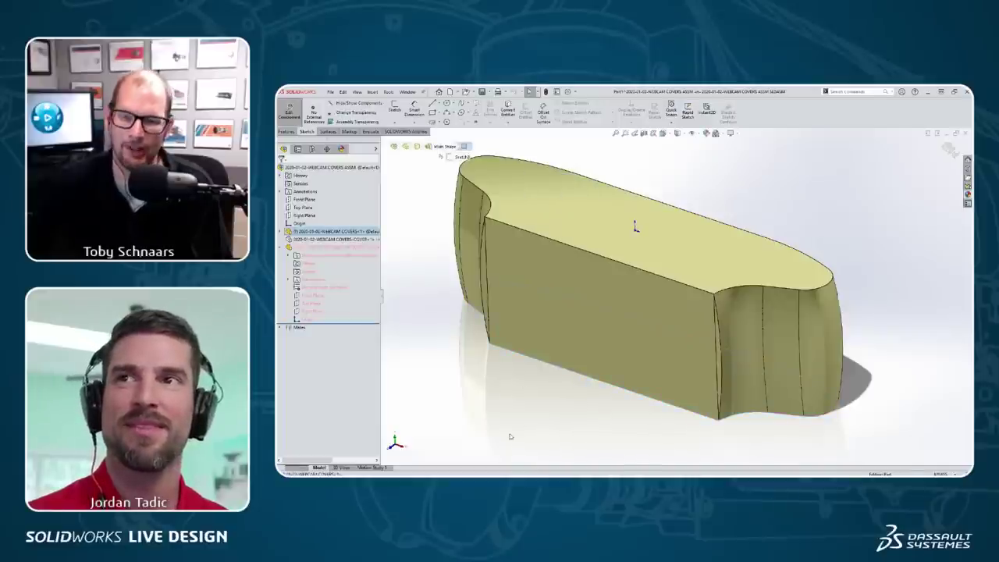
middle_click_drag(505, 402, 472, 287)
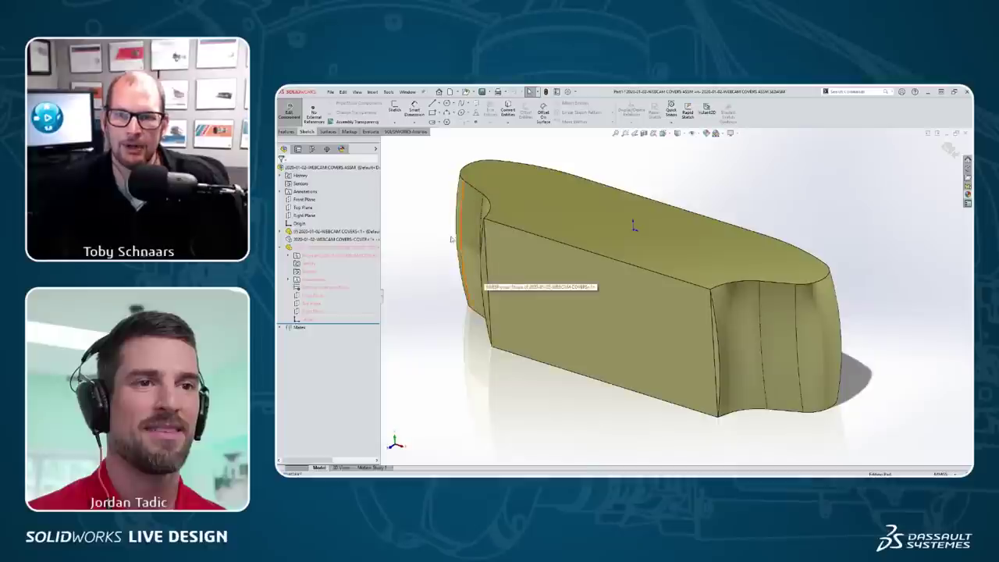
Fit the view with F and exit Part1's in-context edit.
key("f")
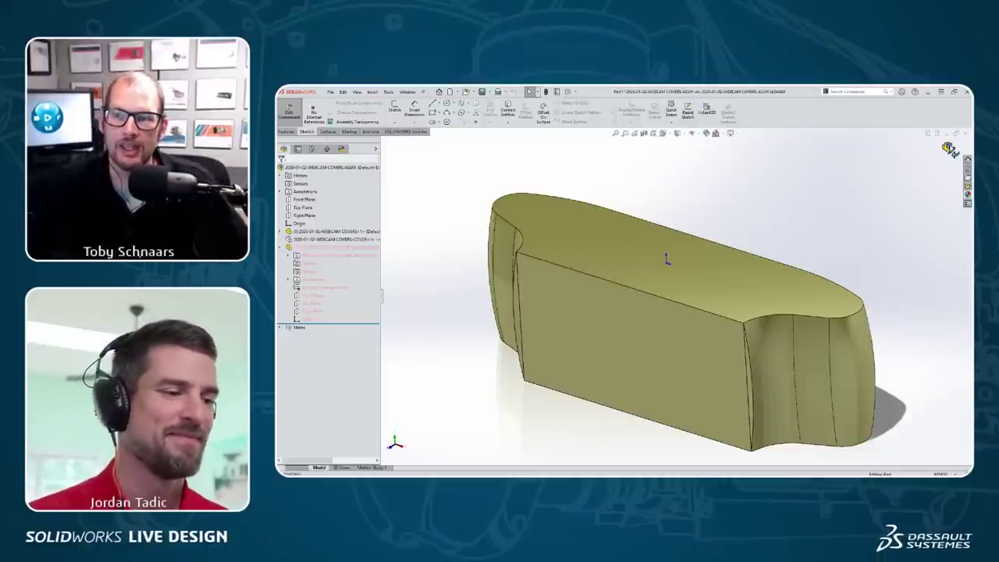
left_click(290, 110)
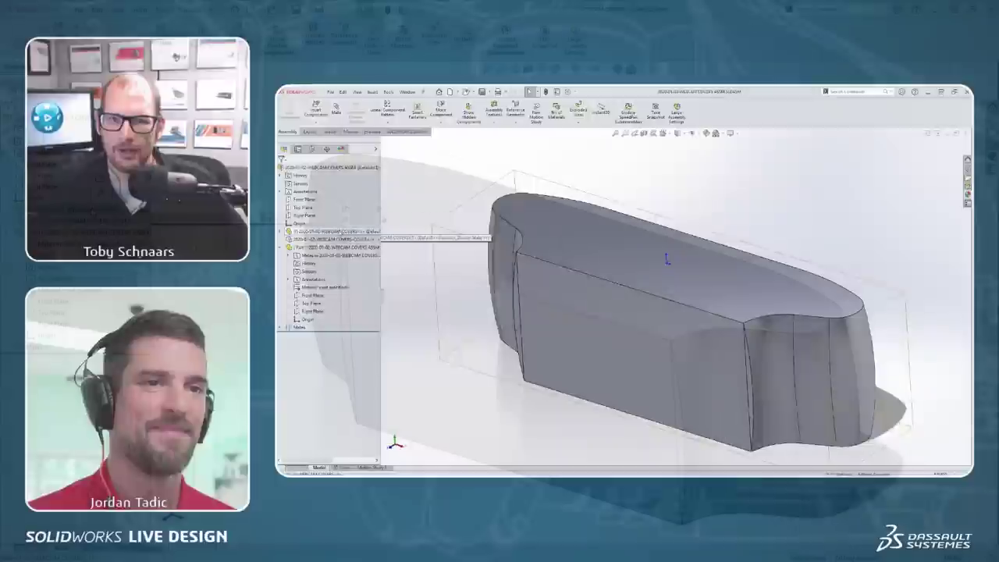
Edit the main WEBCAM COVERS part in context and zoom toward its end.
left_click(336, 231)
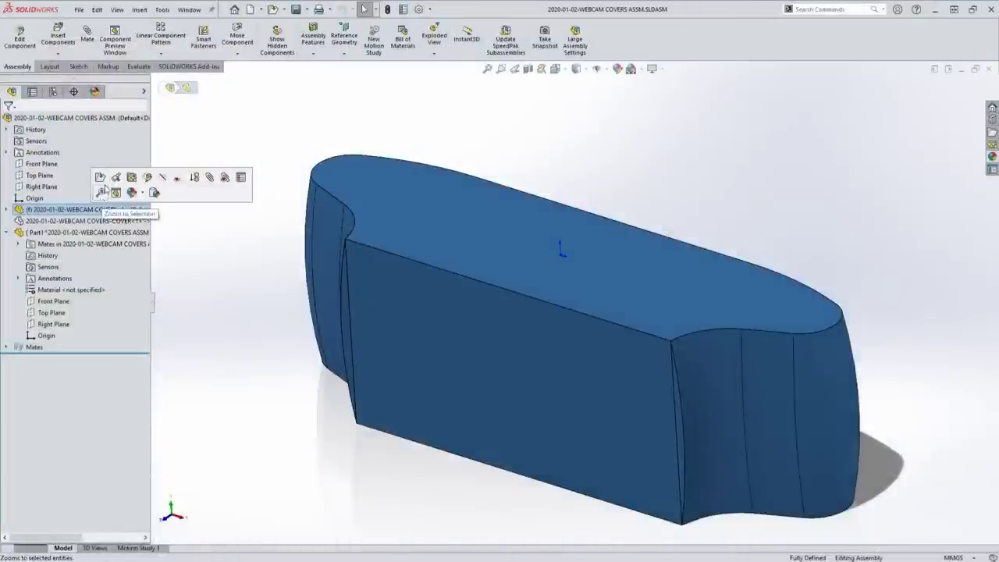
left_click(100, 177)
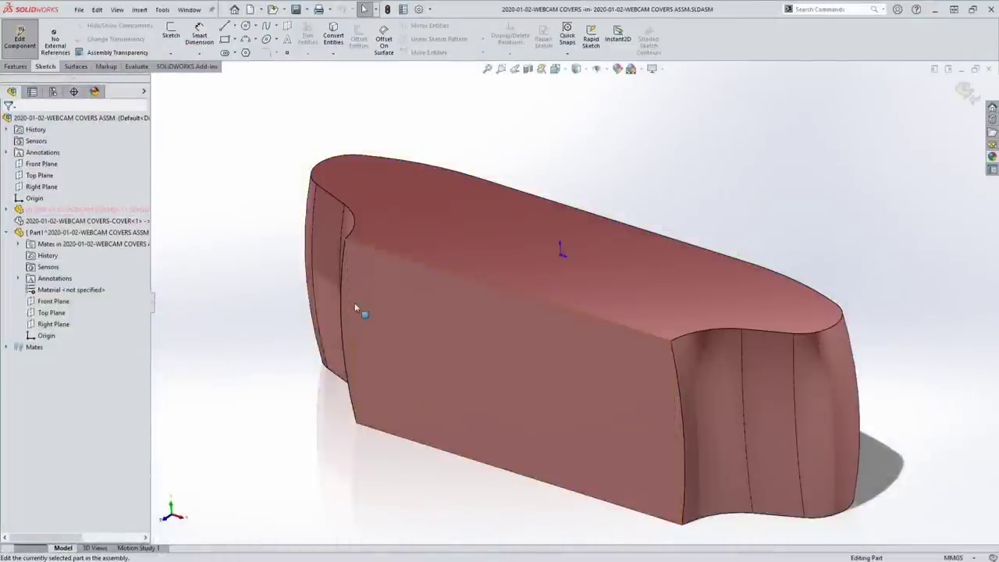
scroll(355, 308, "down", 3)
middle_click_drag(439, 301, 404, 274)
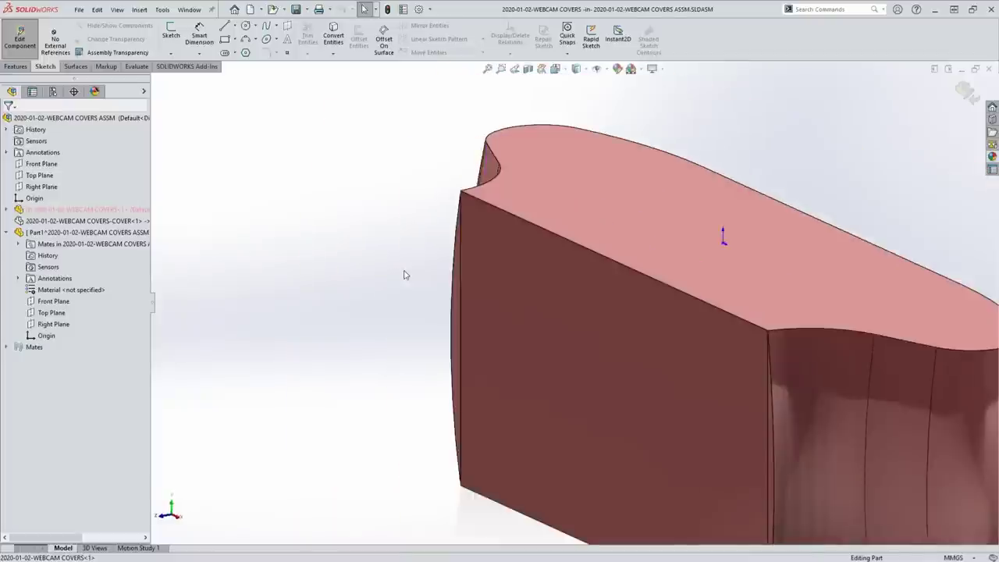
Try editing the hidden COVER<1> component, dismiss the cannot-edit warning, and orbit to a side view.
left_click(54, 220)
right_click(55, 220)
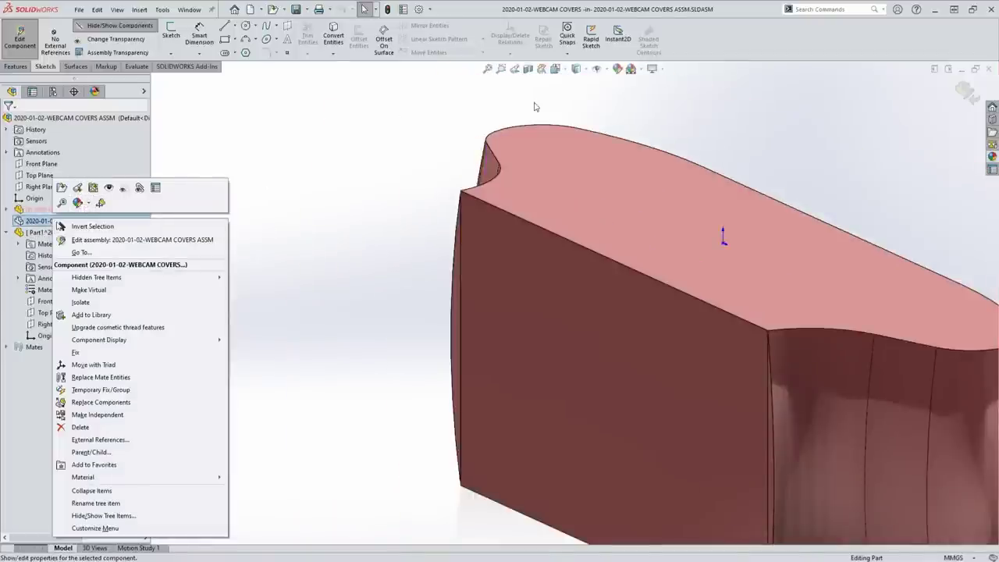
left_click(978, 93)
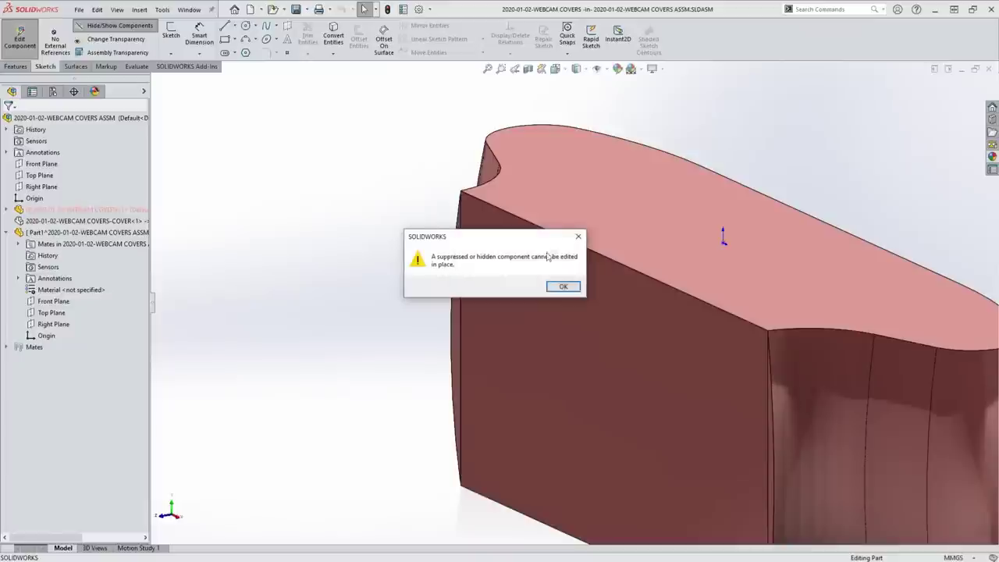
left_click(578, 237)
mouse_move(664, 386)
middle_mouse_down()
mouse_move(718, 384)
mouse_move(650, 378)
middle_mouse_up()
Remove the narrow sliver side face with Delete Face using Delete and Patch.
left_click(654, 348)
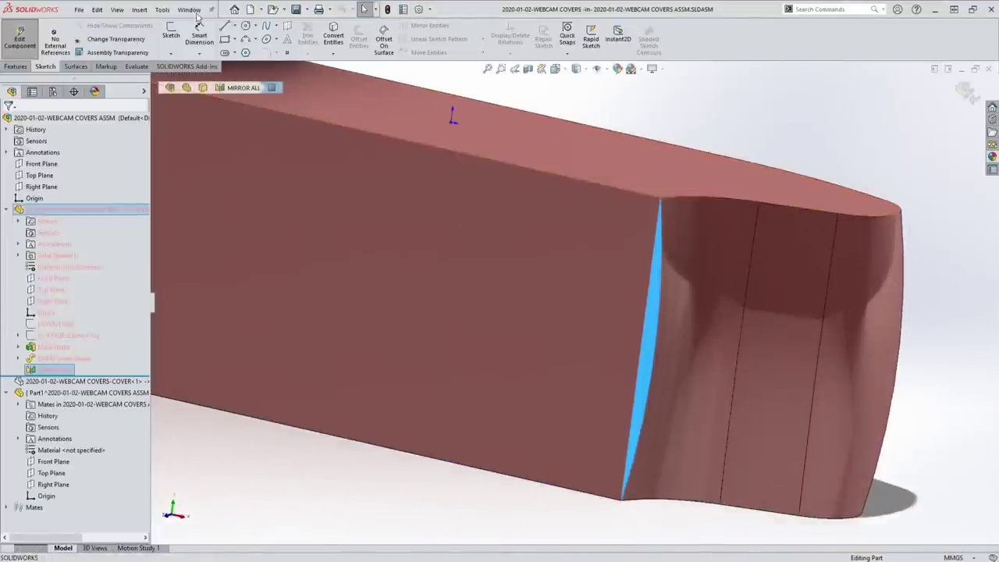
left_click(139, 9)
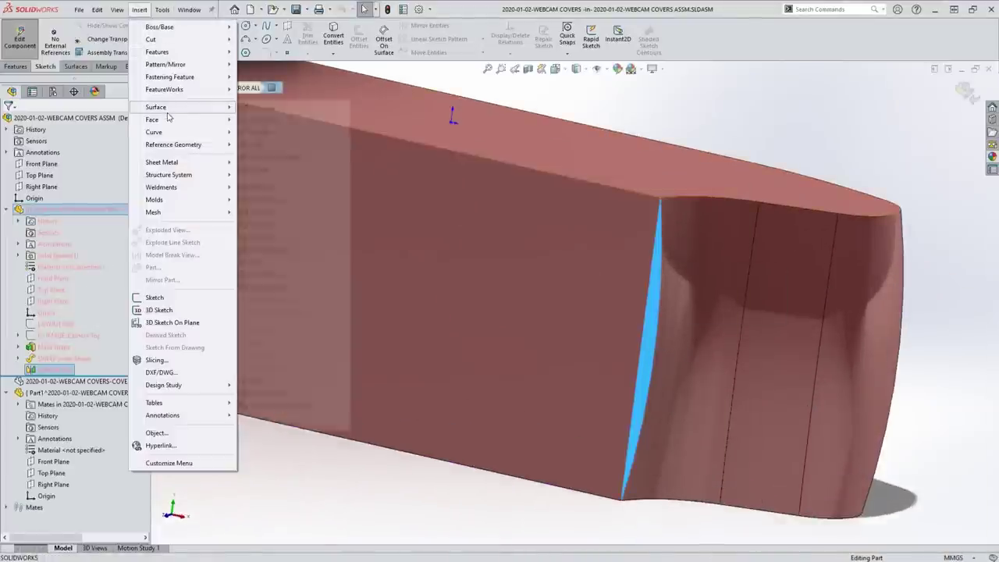
mouse_move(170, 119)
left_click(331, 122)
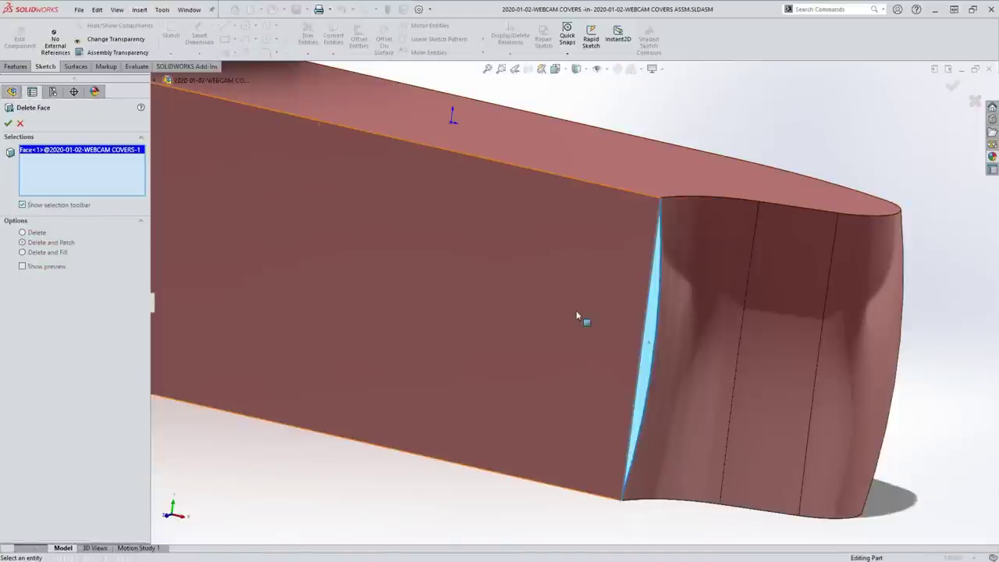
left_click(8, 123)
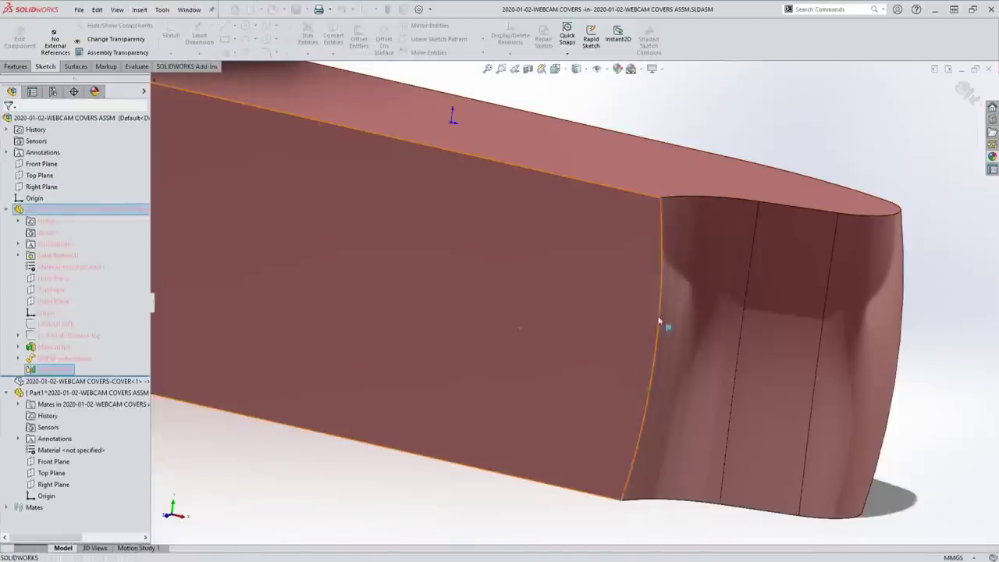
Orbit to review the whole part and return editing to the assembly level.
middle_click_drag(677, 332, 633, 339)
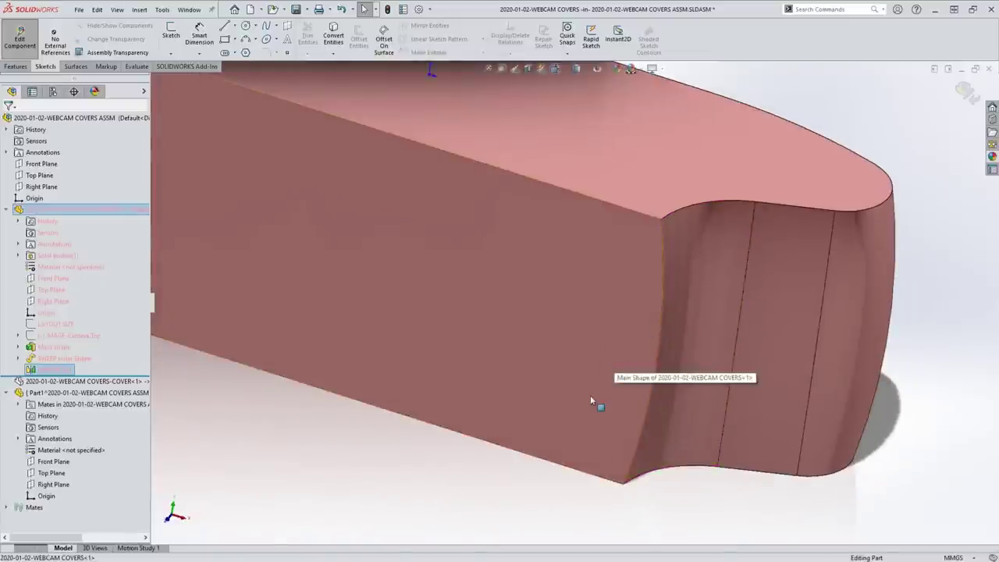
middle_click_drag(591, 401, 486, 311)
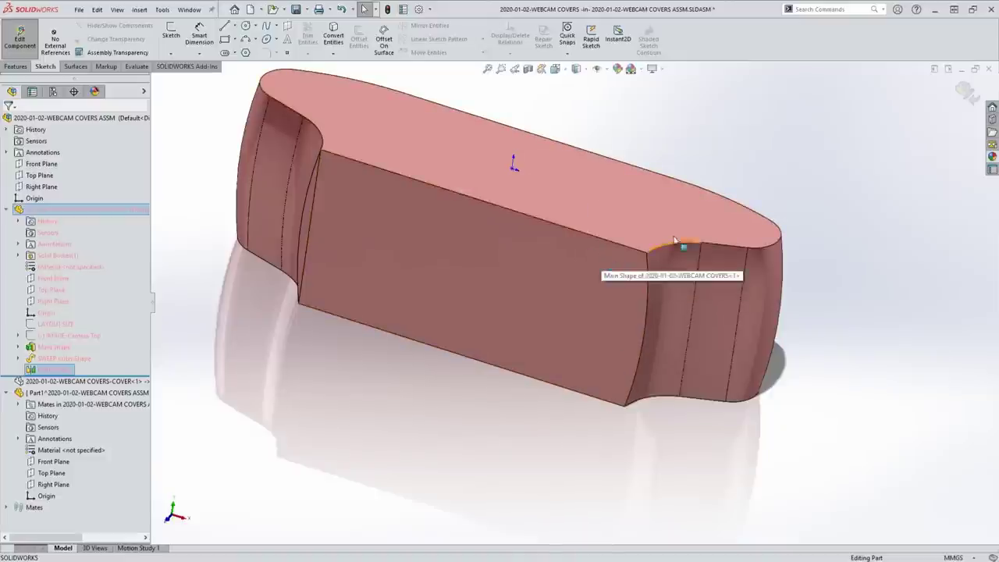
middle_click_drag(570, 225, 551, 241)
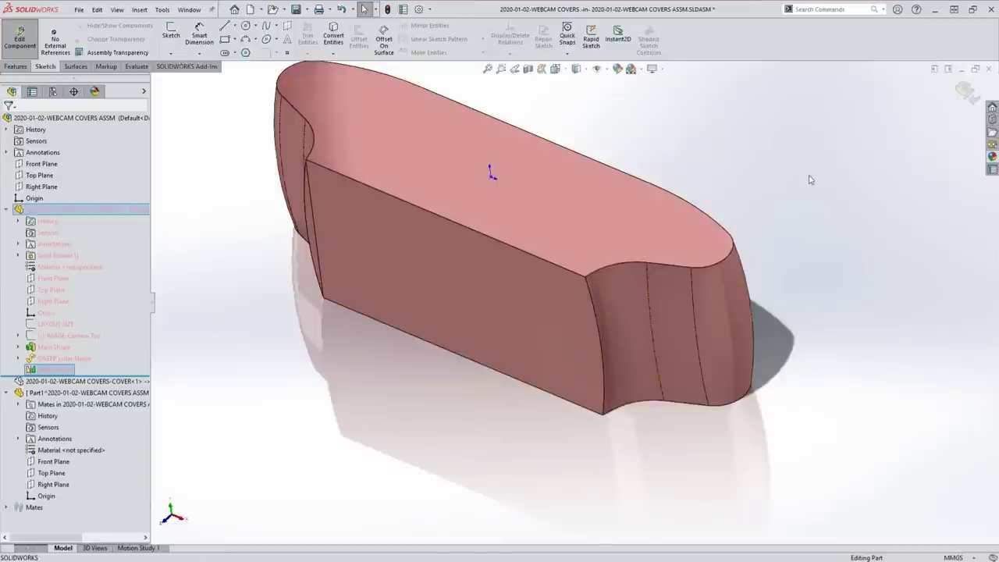
left_click(966, 92)
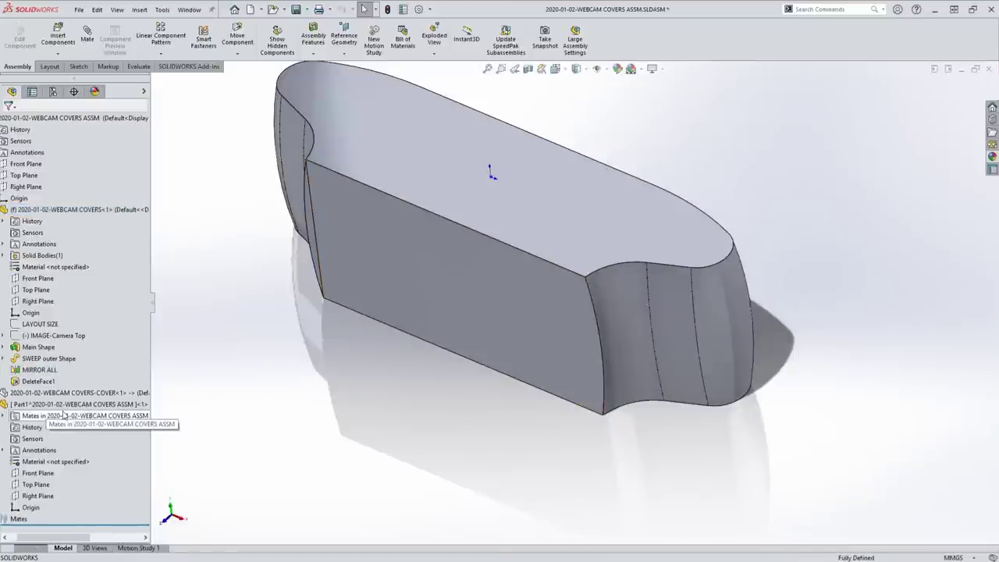
Enter Edit Part on Part1 and start an Offset Surface from the Surfaces tools.
right_click(49, 404)
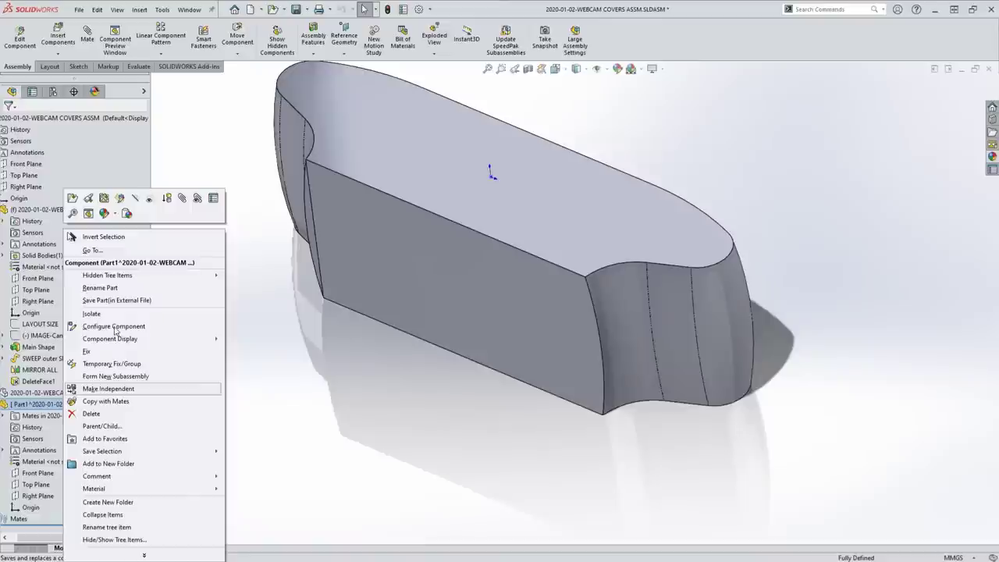
left_click(121, 200)
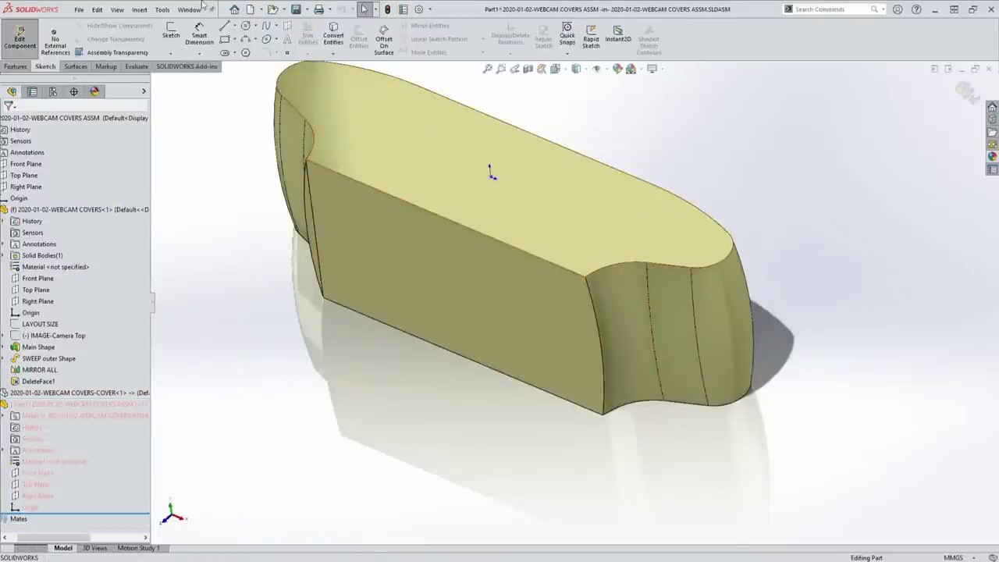
left_click(76, 67)
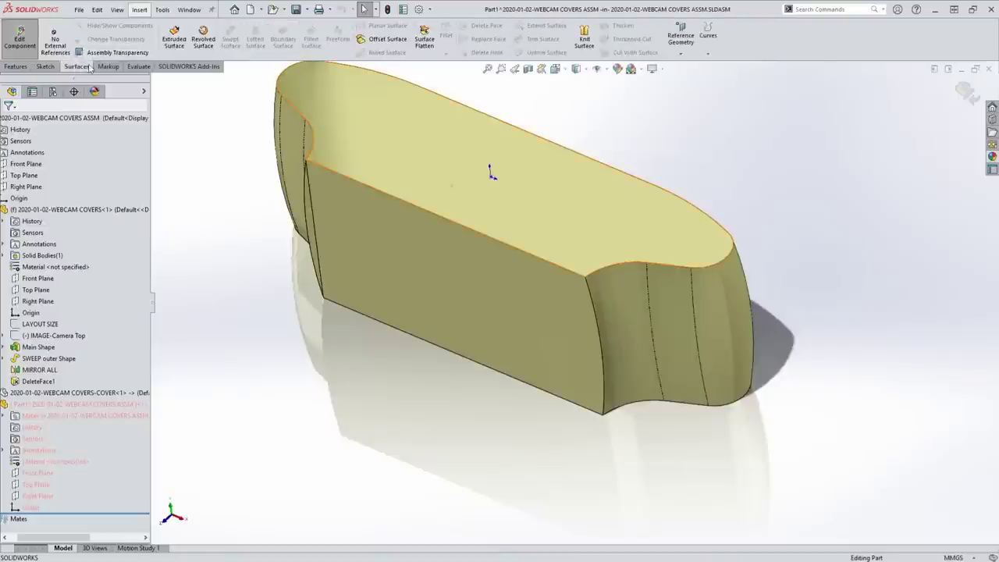
left_click(371, 41)
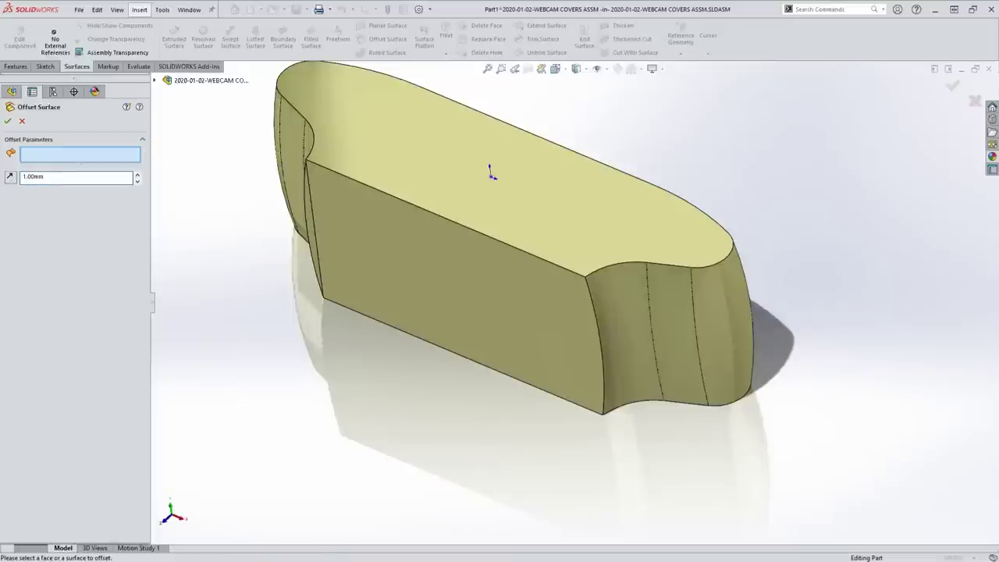
Offset the six outer main-shape faces by 1.00 mm into a new surface.
left_click(547, 313)
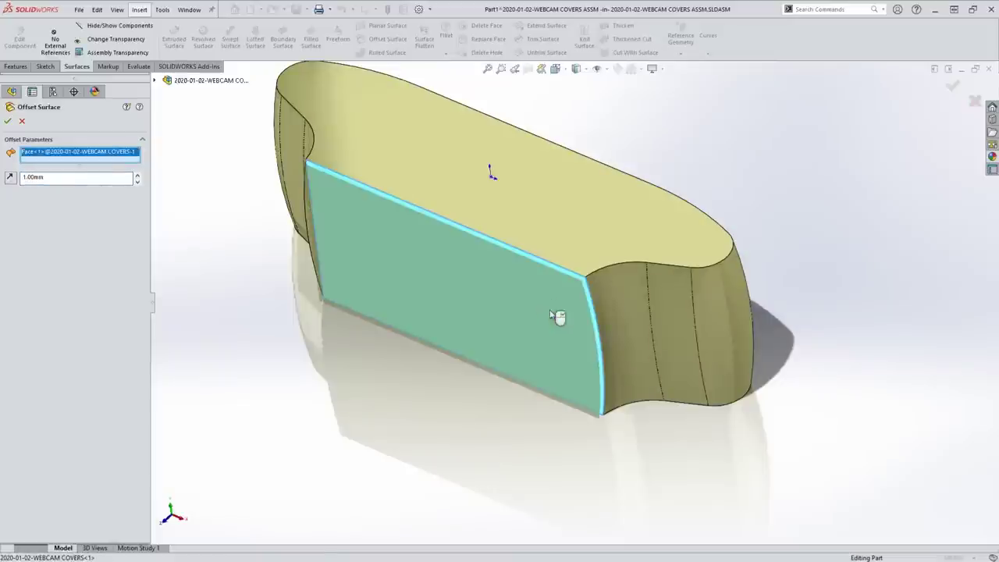
left_click(610, 323)
left_click(674, 328)
left_click(720, 324)
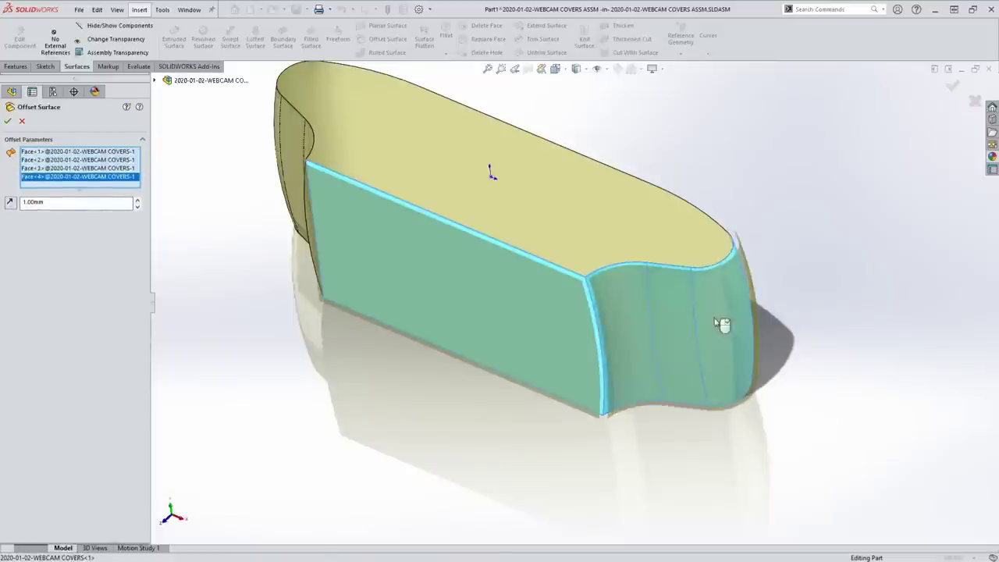
middle_click_drag(719, 324, 489, 286)
left_click(487, 287)
left_click(484, 229)
middle_click_drag(483, 230, 501, 258)
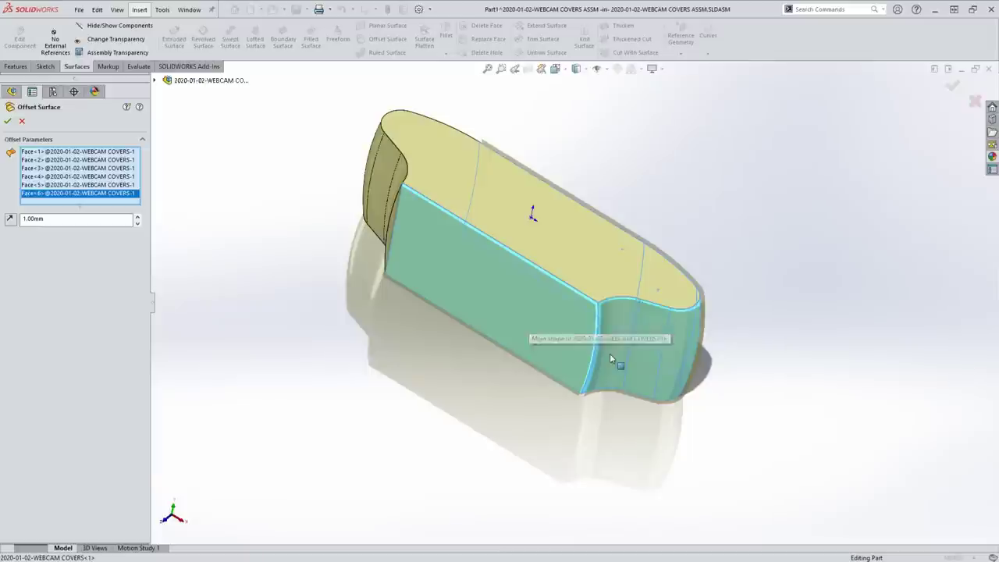
left_click(953, 86)
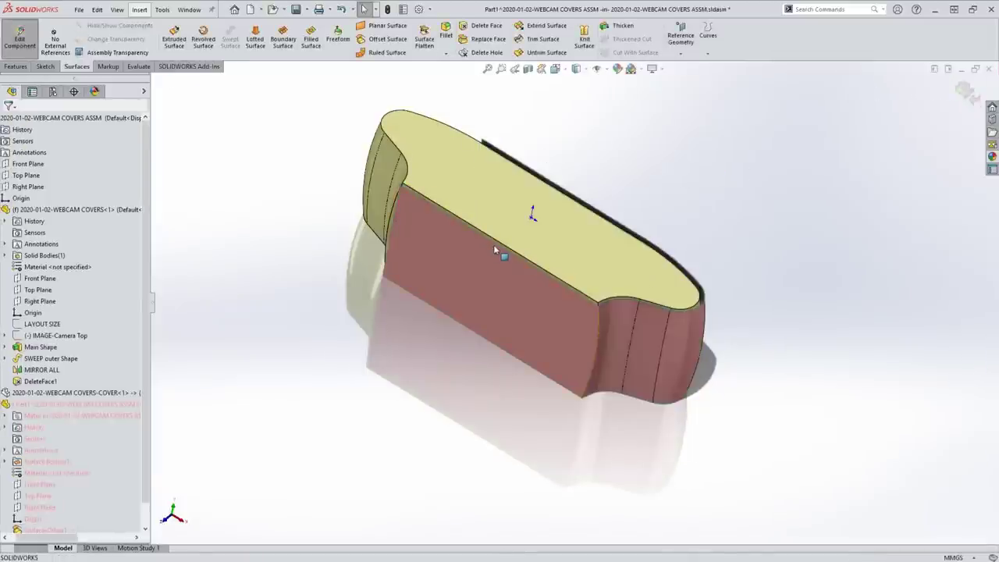
Create a zero-offset reference plane on the cover's top face.
middle_click_drag(494, 250, 261, 153)
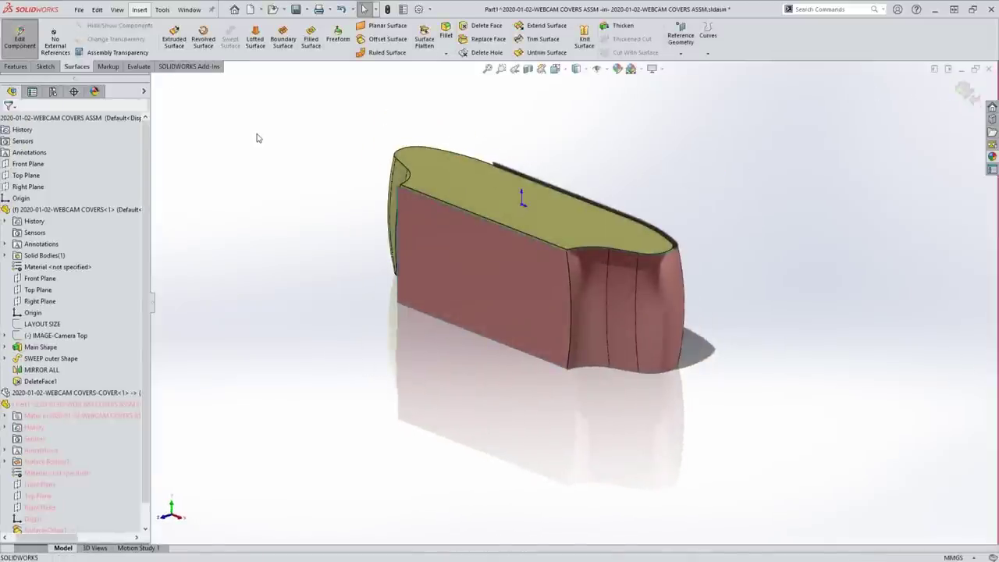
left_click(260, 137)
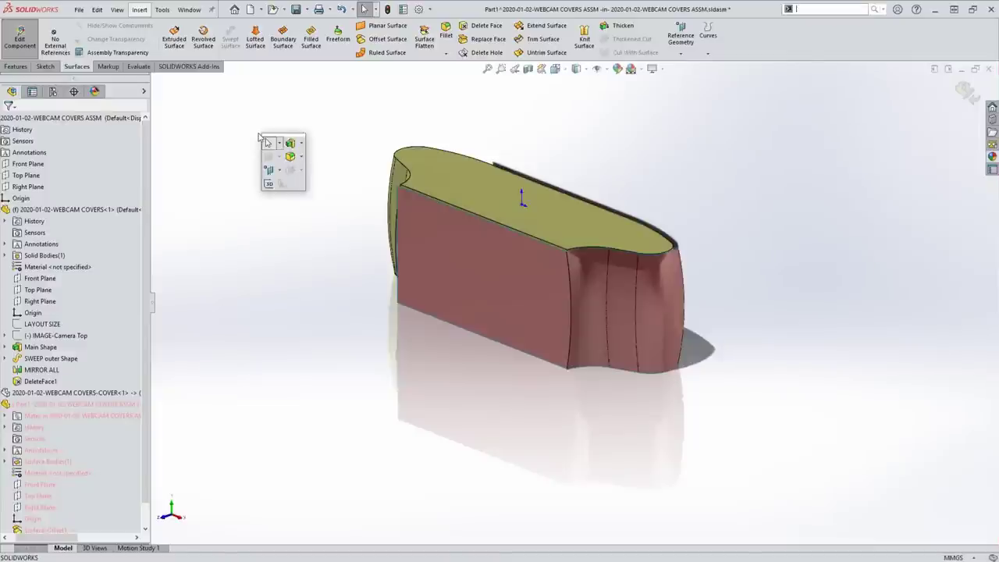
left_click(280, 171)
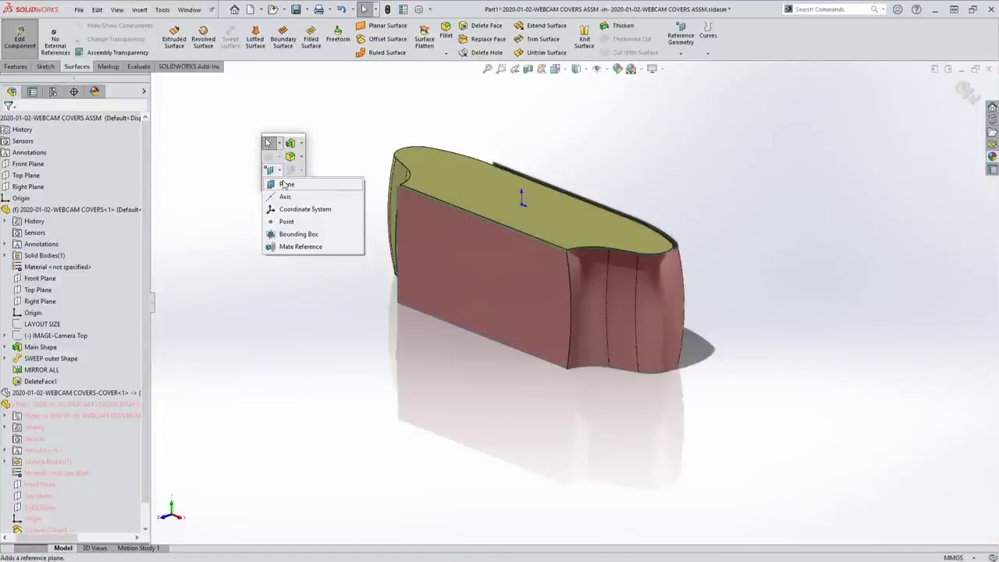
left_click(289, 183)
left_click(474, 205)
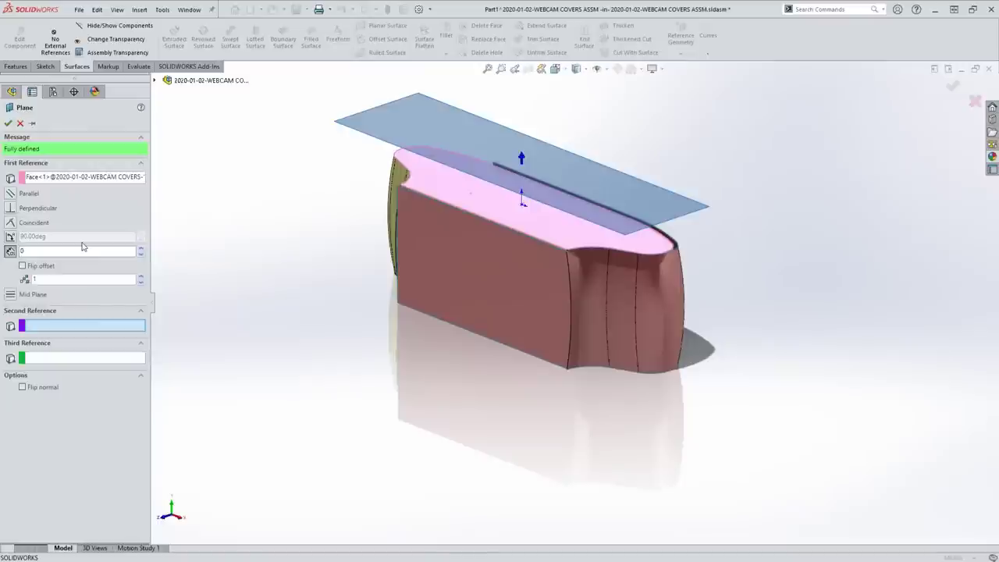
key("Return")
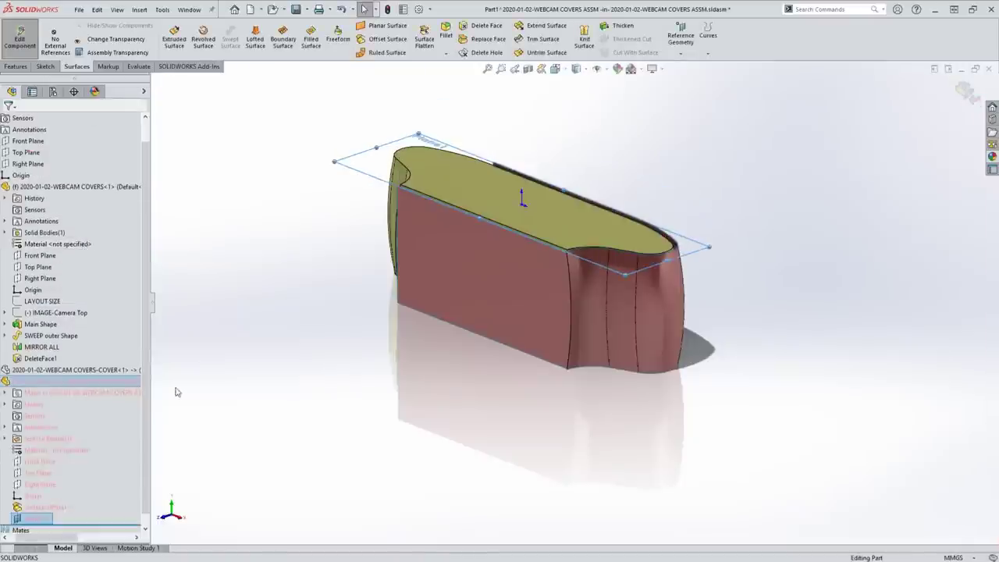
Rename the offset surface 'OFFSET to 1mm' and the new plane 'TOP PLANE of webcam'.
left_click(46, 496)
left_click(45, 496)
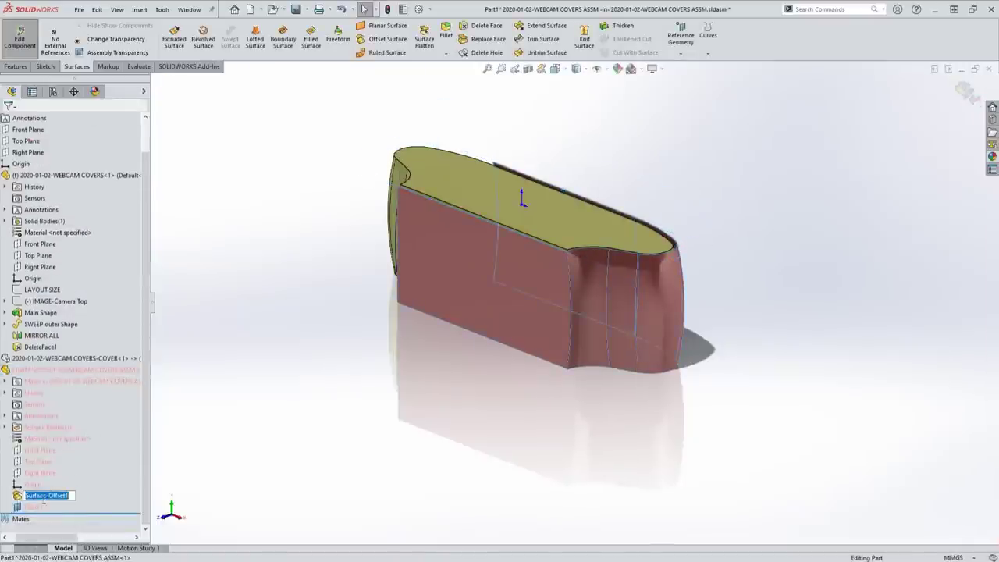
type("OFFSET to 1m")
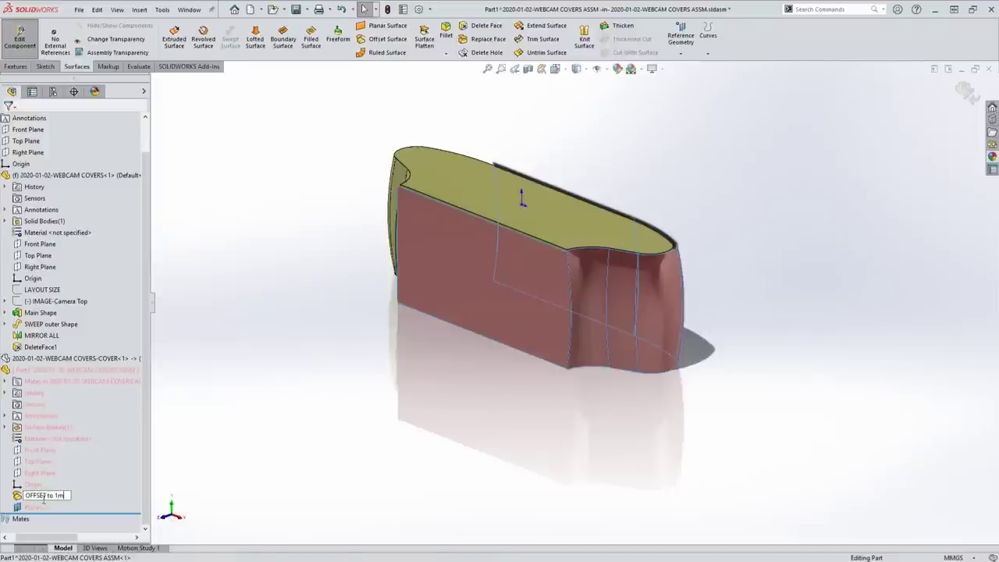
type("m")
key("Return")
left_click(31, 506)
left_click(28, 506)
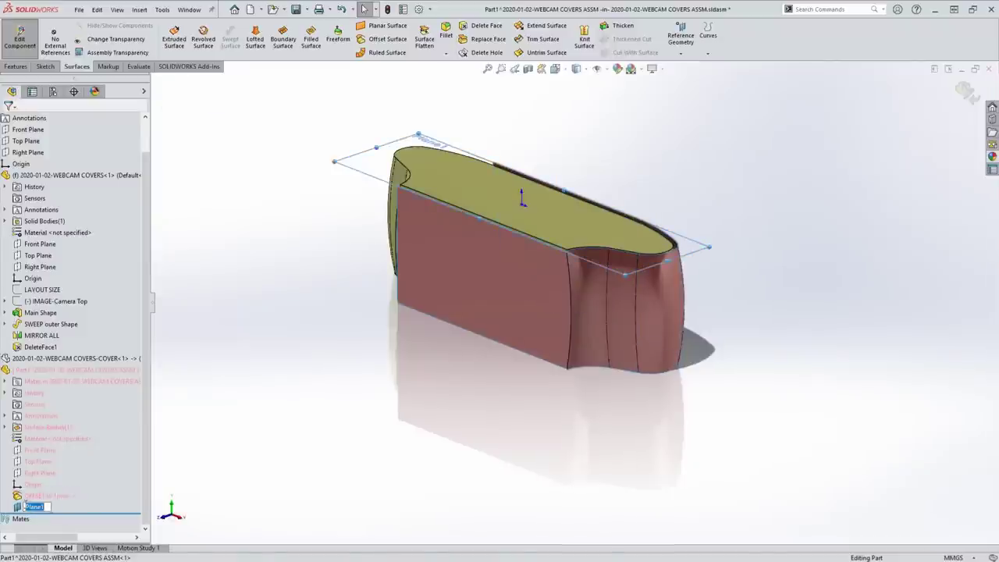
type("TOP PLANE of w")
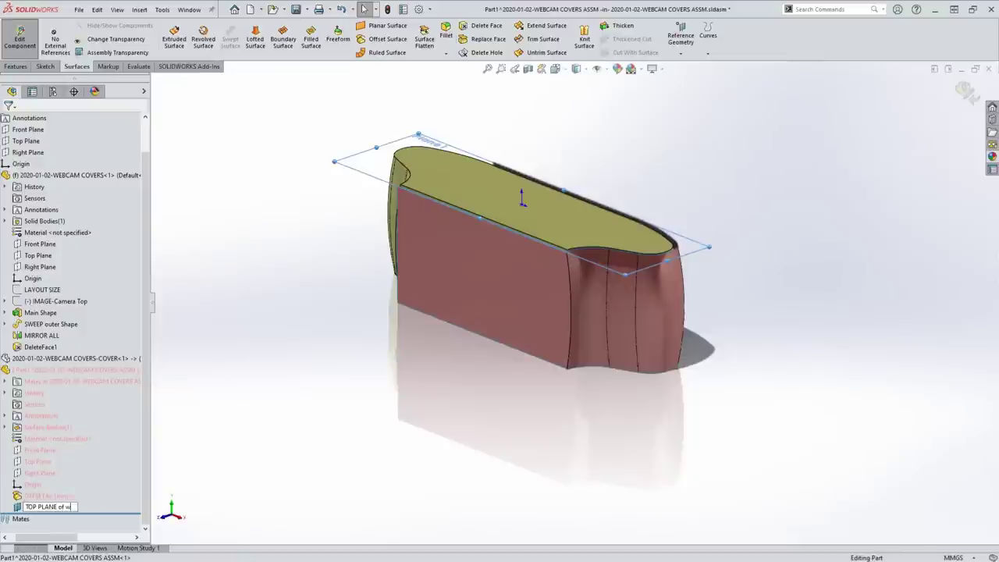
type("ebcam")
key("Return")
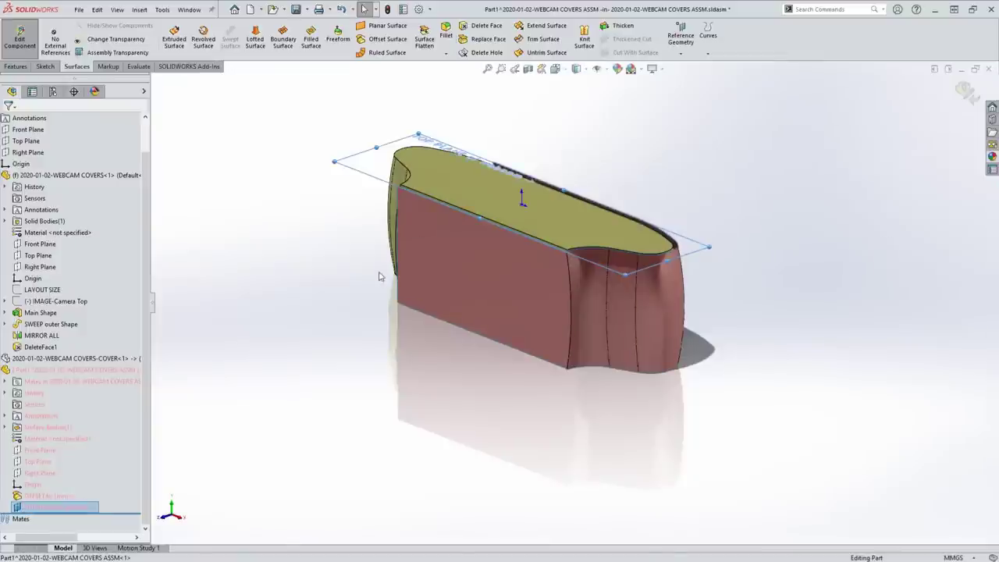
left_click(434, 391)
middle_click_drag(434, 390, 448, 276)
Create a zero-offset reference plane on the cover's bottom face.
left_click(255, 227)
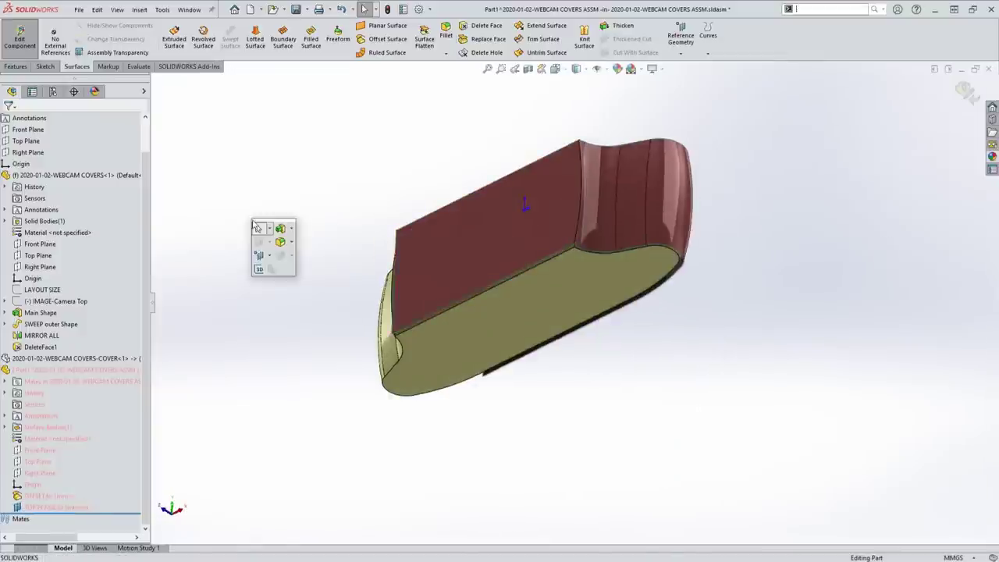
left_click(258, 255)
left_click(273, 265)
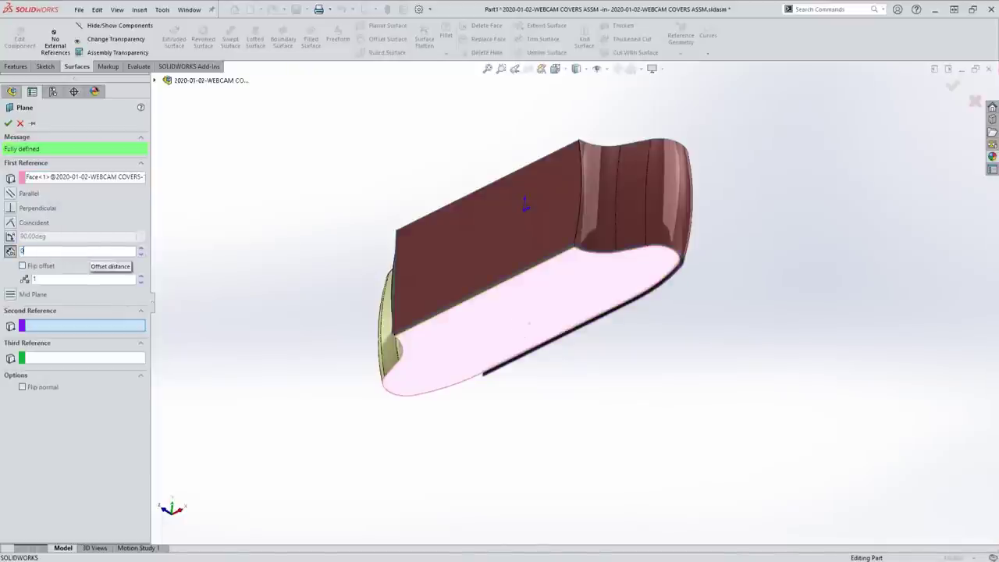
type("2")
key("Return")
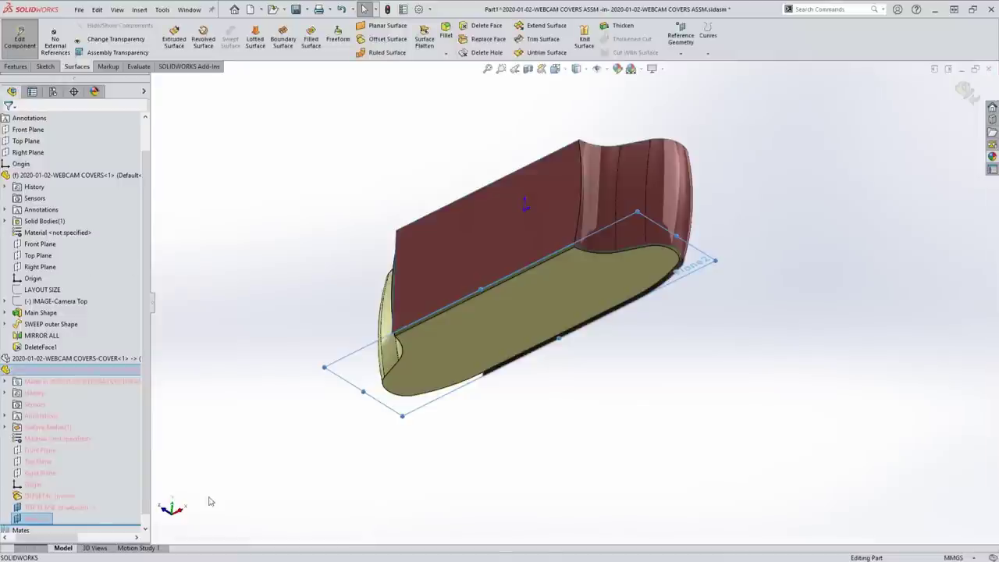
Rename the bottom plane 'BOTTOM SURFACE OF PLANE'.
left_click(35, 518)
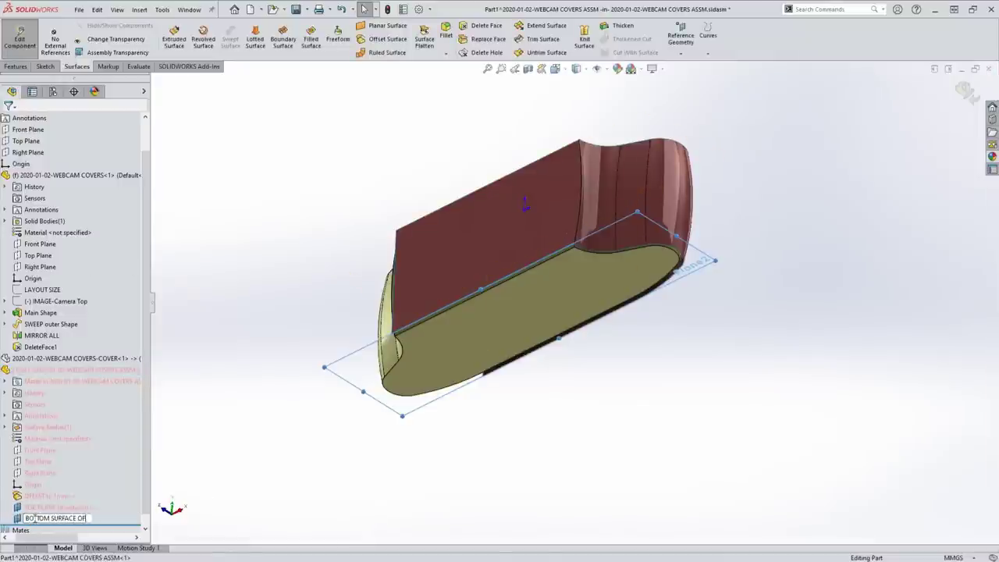
type("BOTTOM SURFACE OF PLANE")
key("Return")
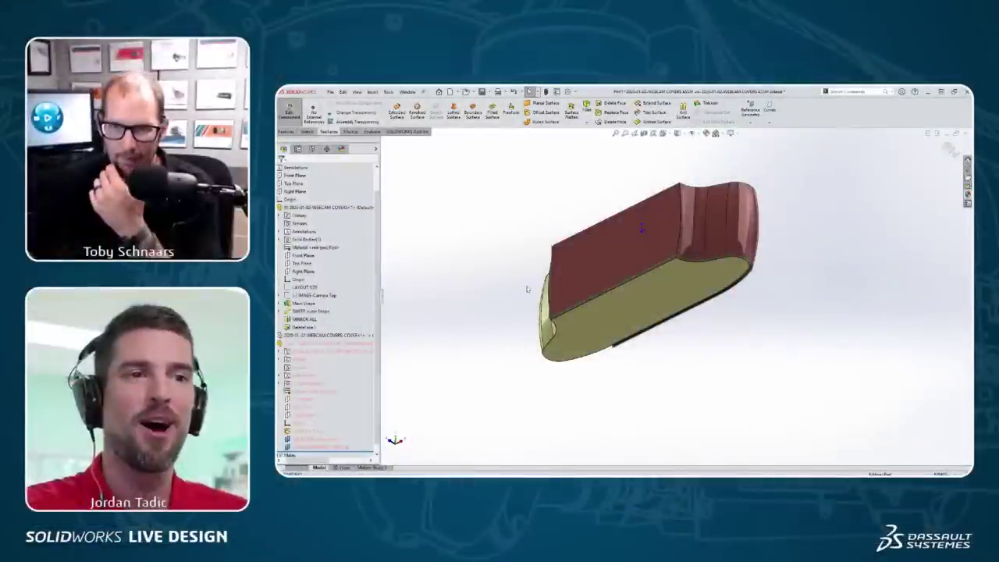
Widen the FeatureManager panel to fit the long names and orbit to review the part.
middle_click_drag(519, 283, 597, 262)
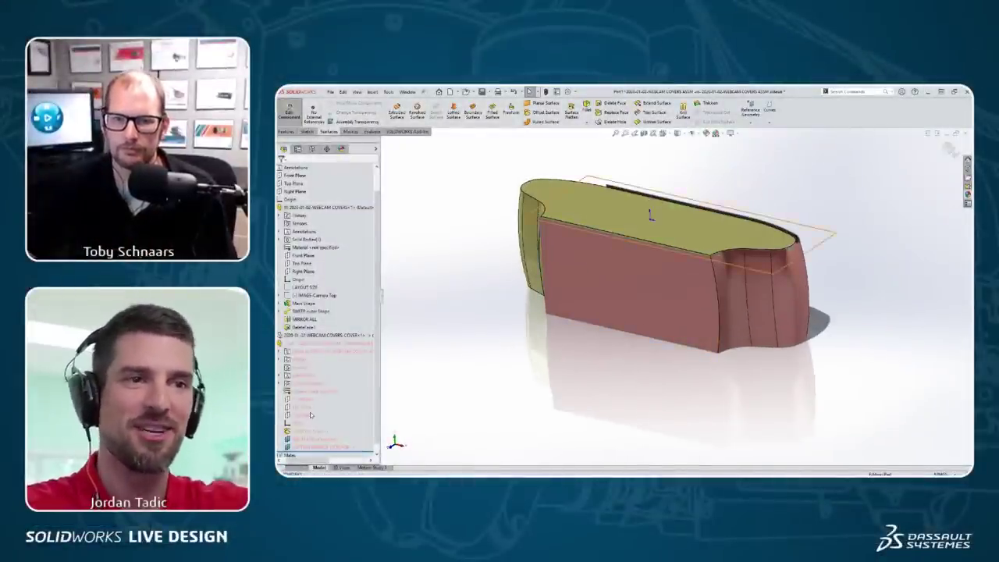
left_click_drag(383, 298, 415, 306)
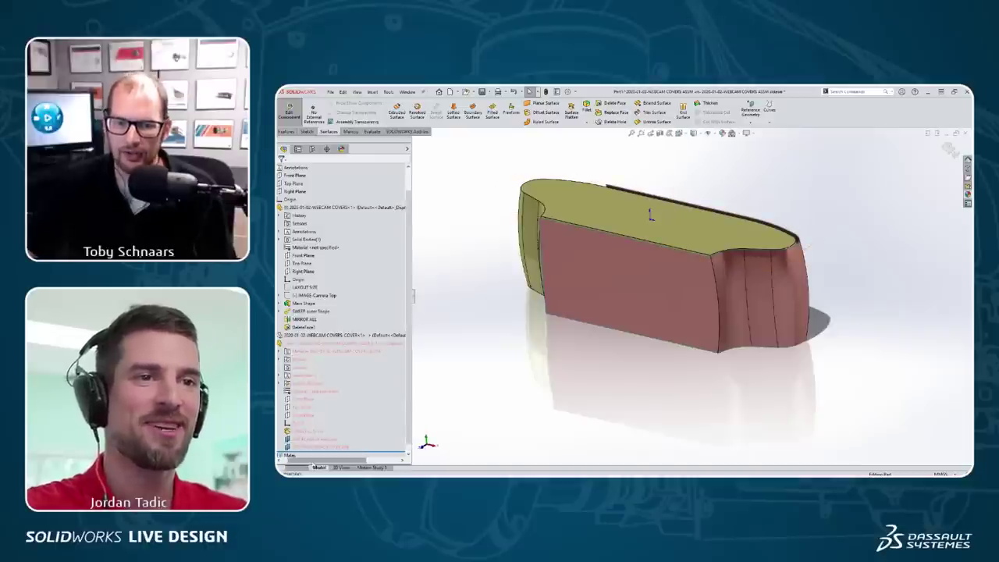
scroll(344, 390, "left", 2)
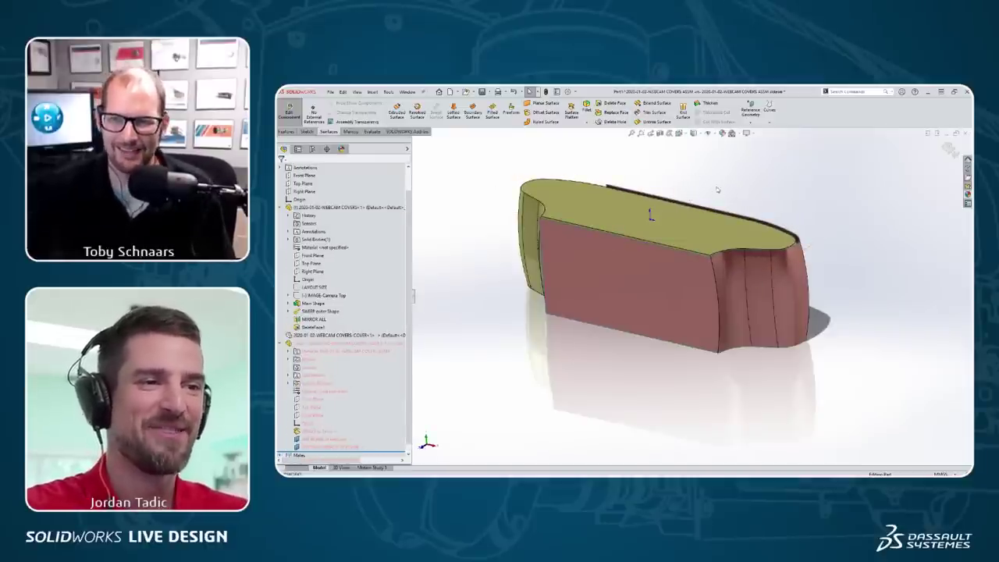
middle_click_drag(810, 253, 766, 181)
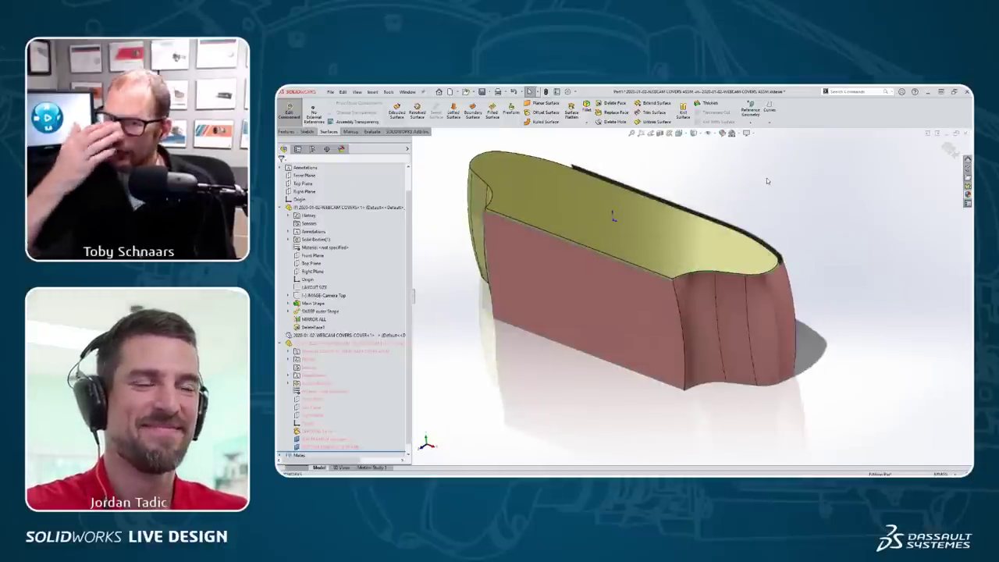
middle_click_drag(817, 185, 669, 315)
scroll(563, 330, "down", 3)
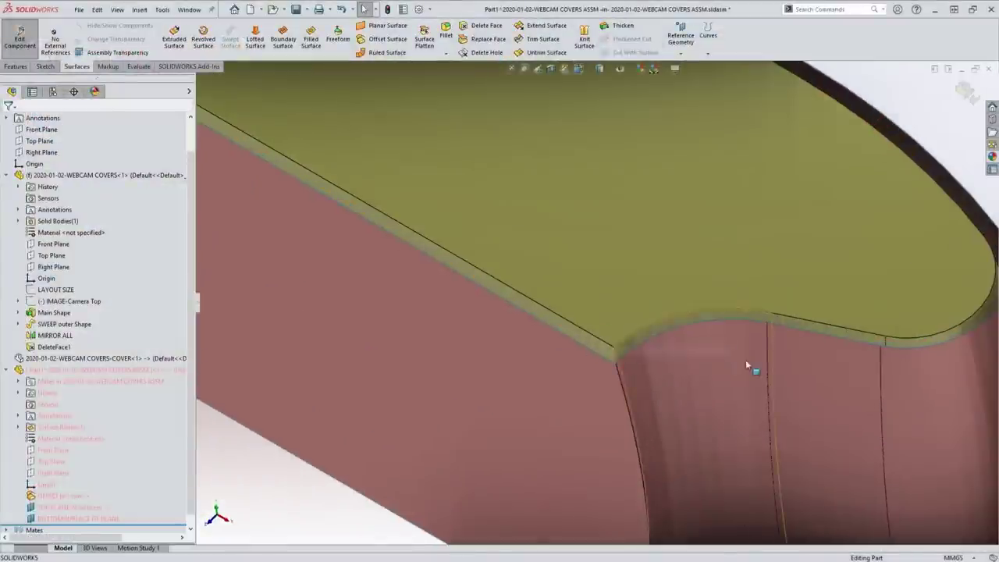
Turn off RealView Graphics and Shadows in View Settings for flat shading.
scroll(549, 236, "down", 2)
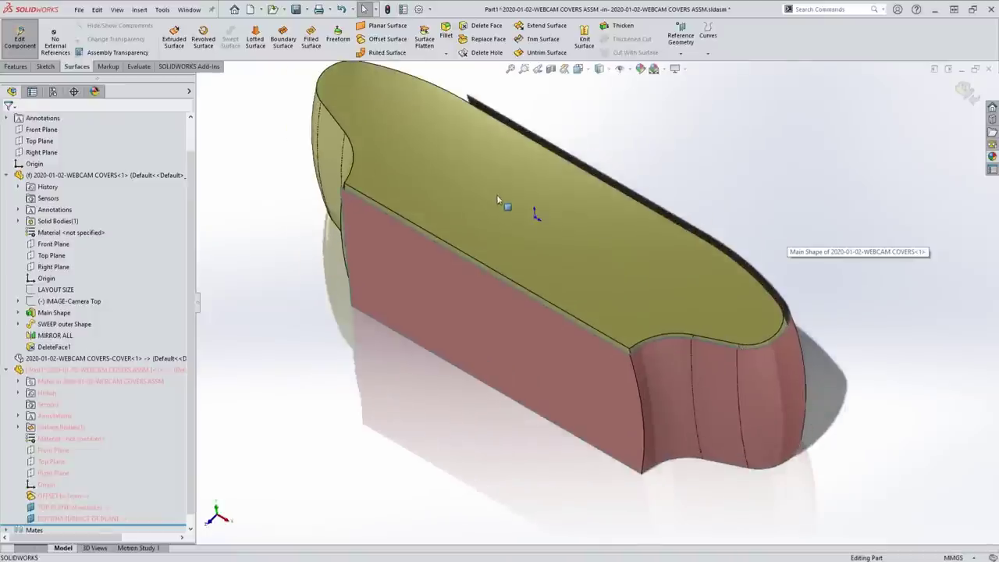
middle_click_drag(535, 375, 568, 234)
scroll(659, 247, "down", 5)
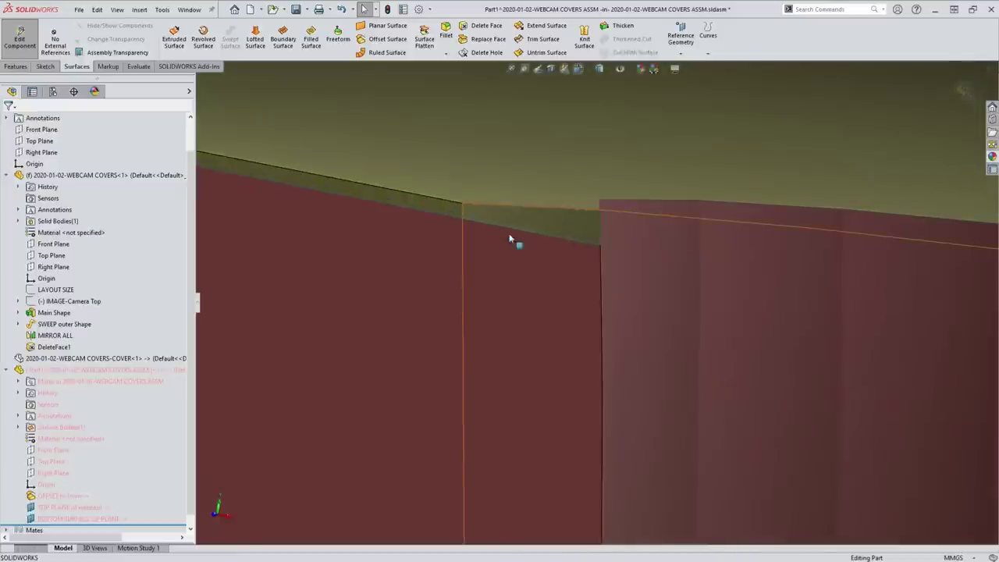
middle_click_drag(643, 241, 711, 343)
scroll(710, 343, "up", 5)
scroll(611, 366, "down", 2)
scroll(611, 365, "down", 3)
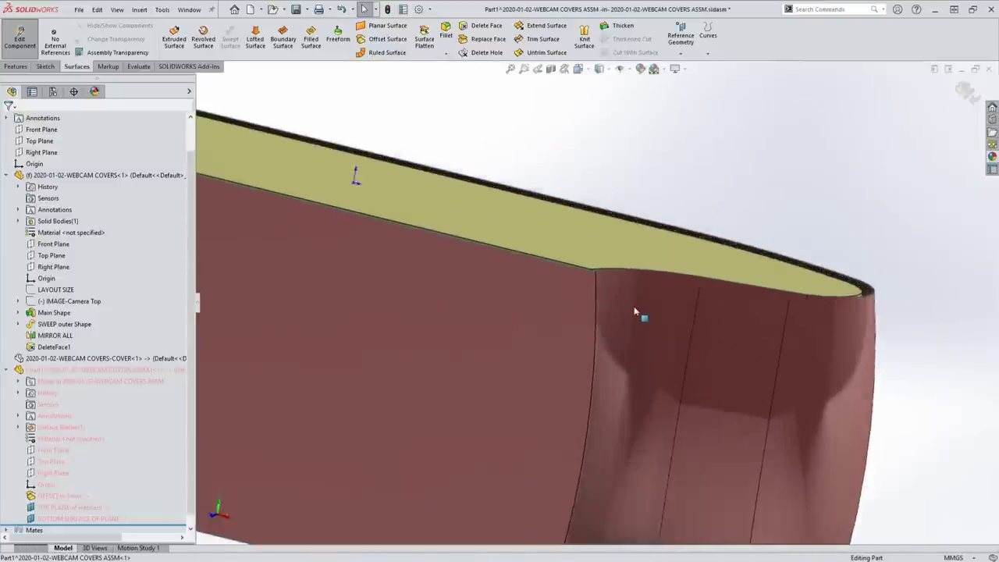
middle_click_drag(636, 309, 531, 220)
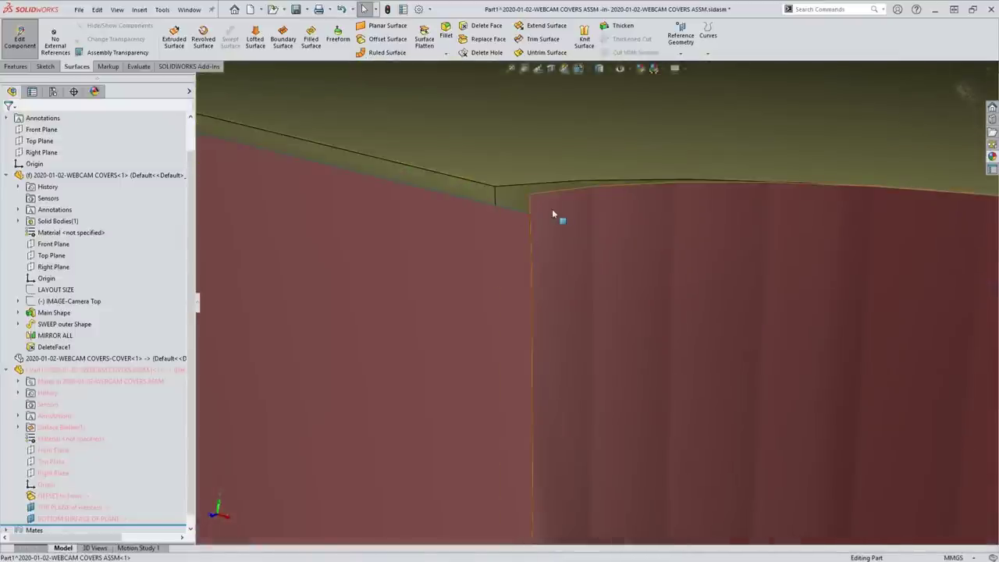
left_click(676, 69)
left_click(688, 82)
left_click(676, 68)
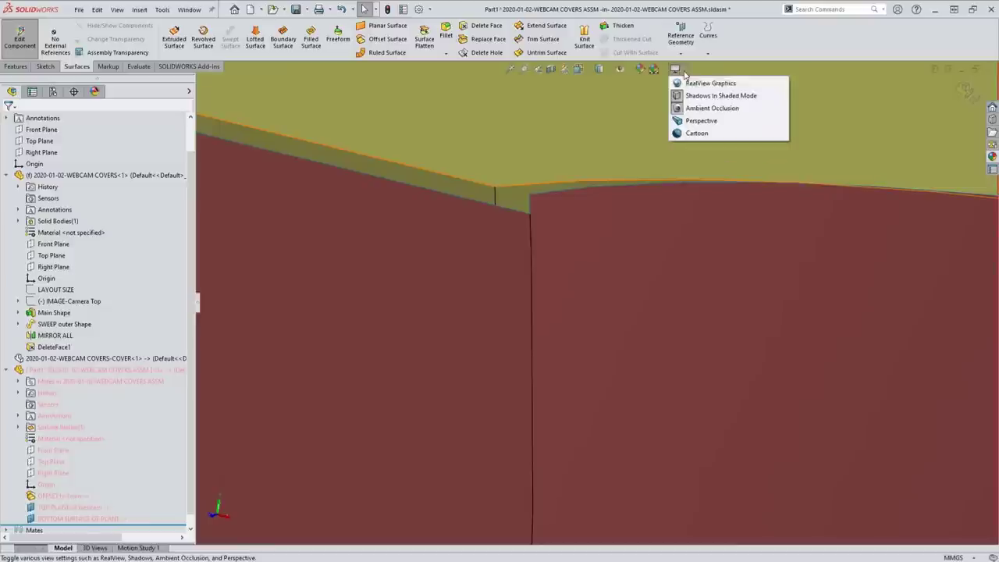
left_click(702, 95)
left_click(676, 68)
left_click(702, 95)
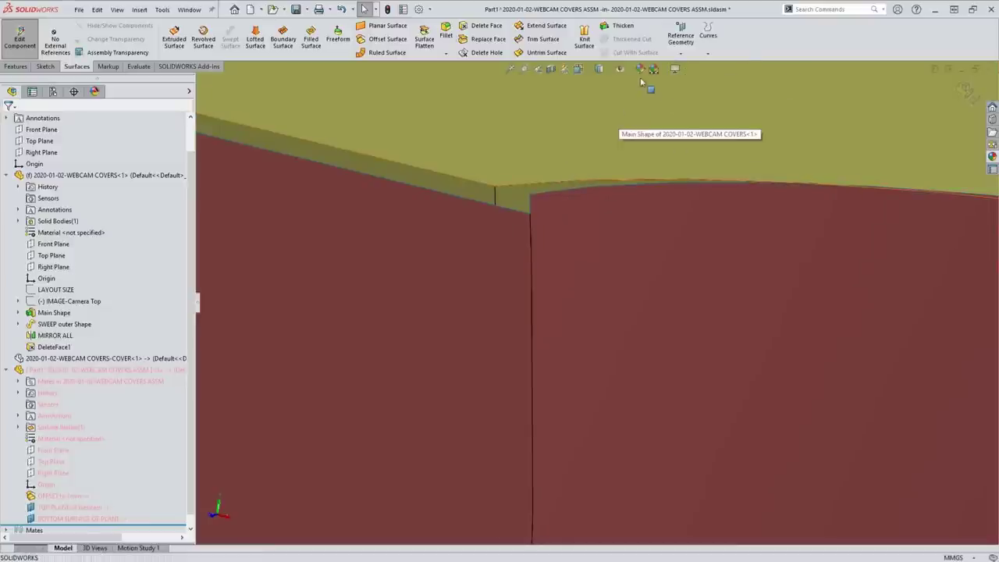
Apply the Plain White scene and select TOP PLANE of webcam.
middle_click_drag(608, 141, 613, 429)
key("f")
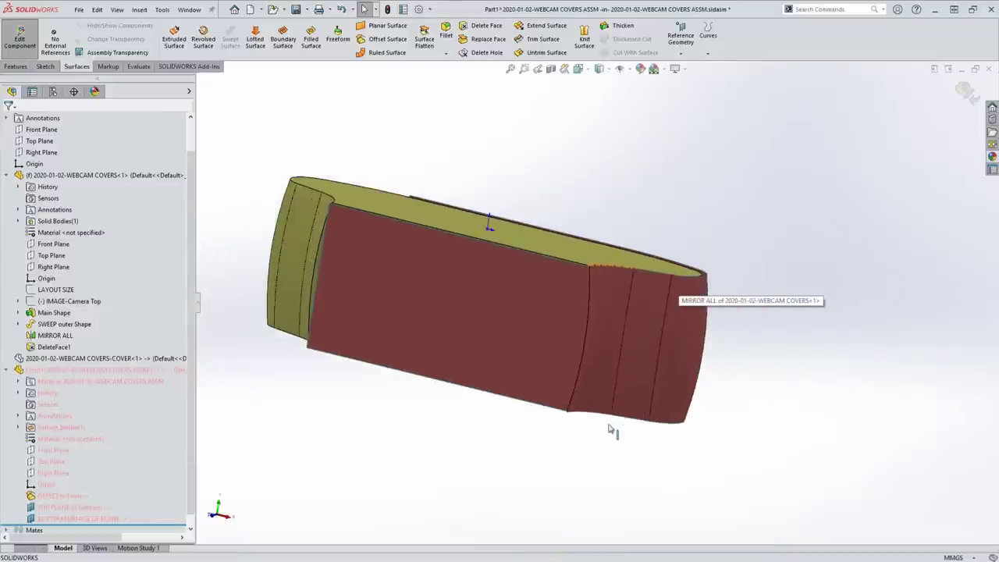
left_click(664, 70)
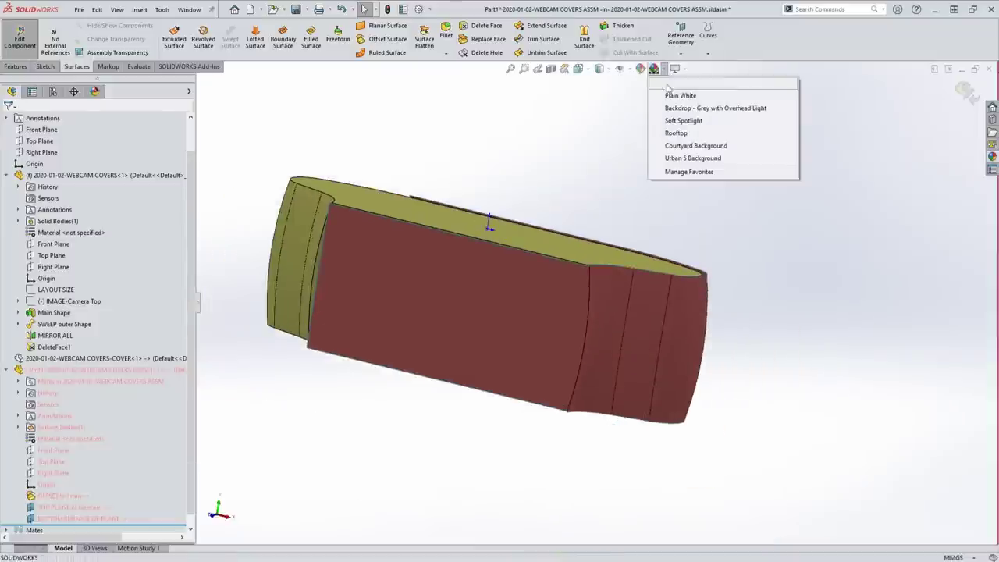
left_click(673, 94)
scroll(711, 286, "down", 10)
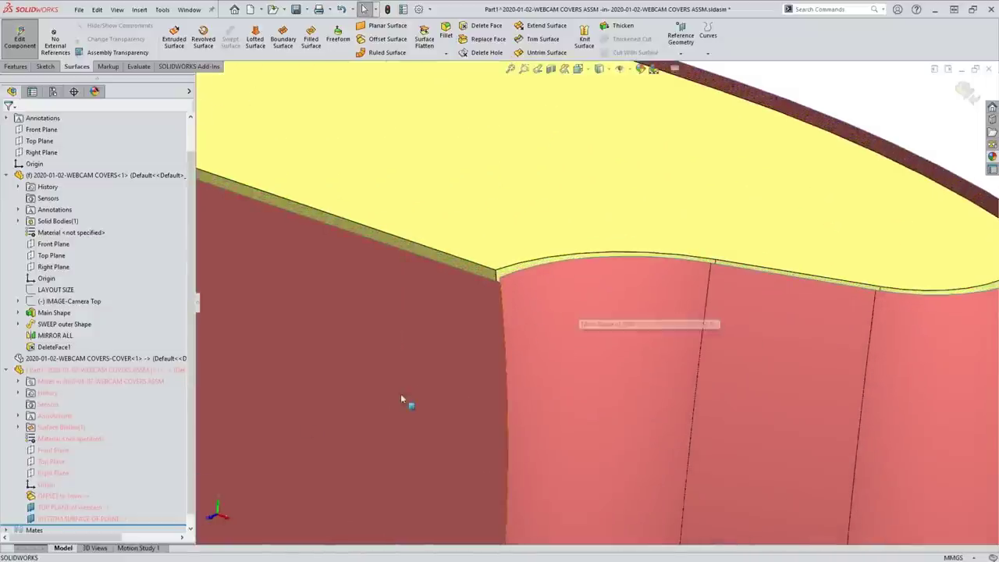
left_click(74, 507)
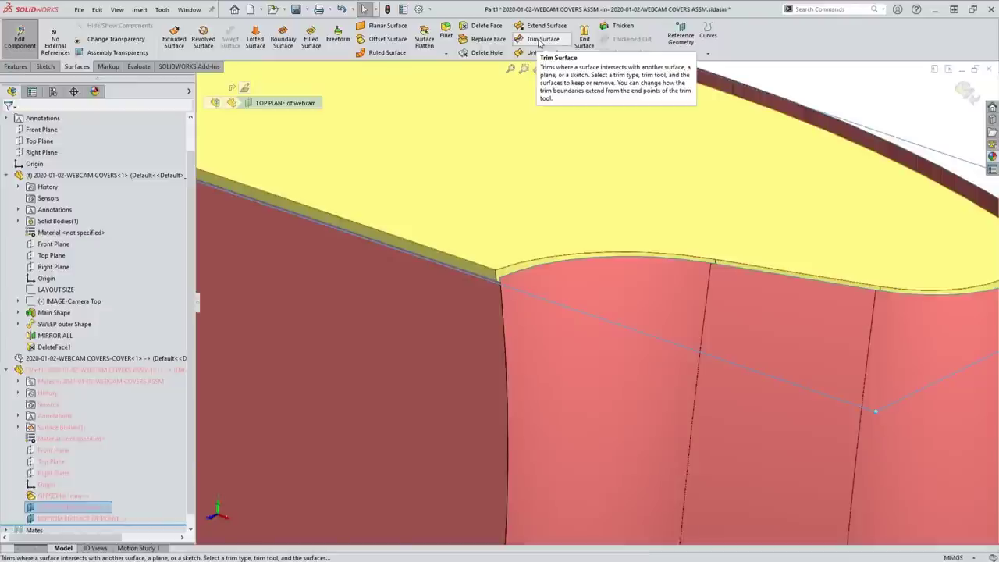
Trim the OFFSET to 1mm surface with TOP PLANE of webcam, keeping the correct offset piece.
left_click(539, 43)
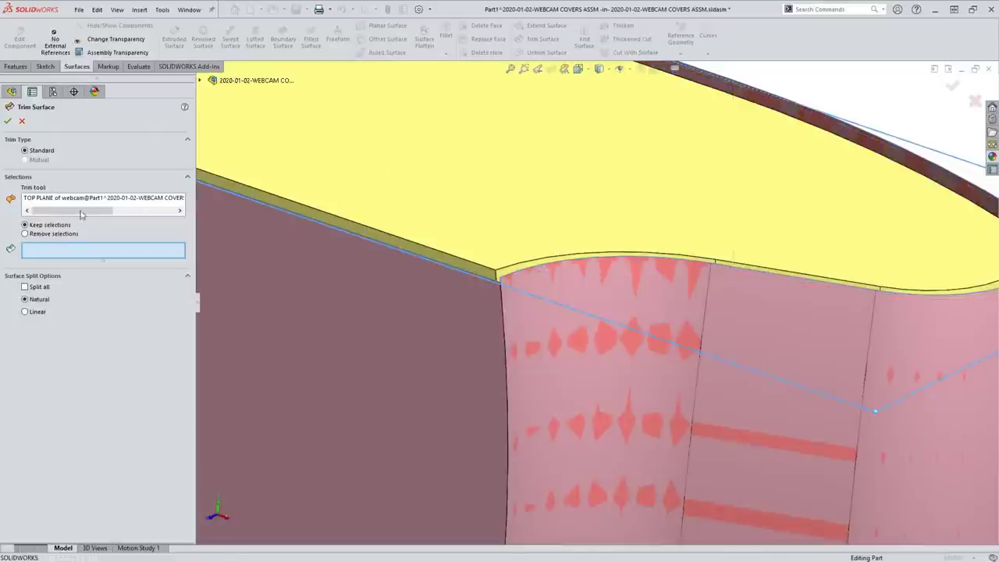
left_click(82, 200)
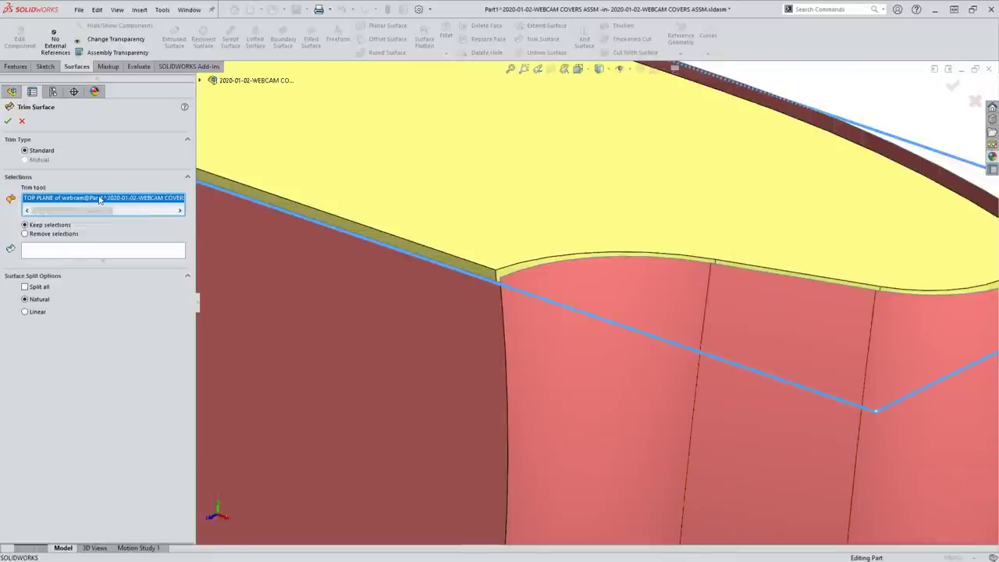
left_click(67, 251)
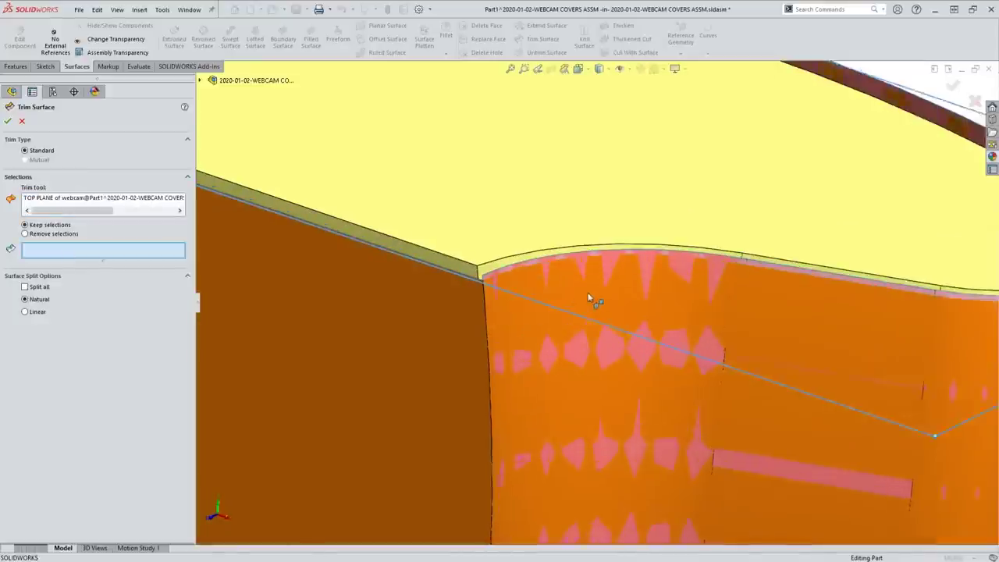
scroll(589, 298, "down", 4)
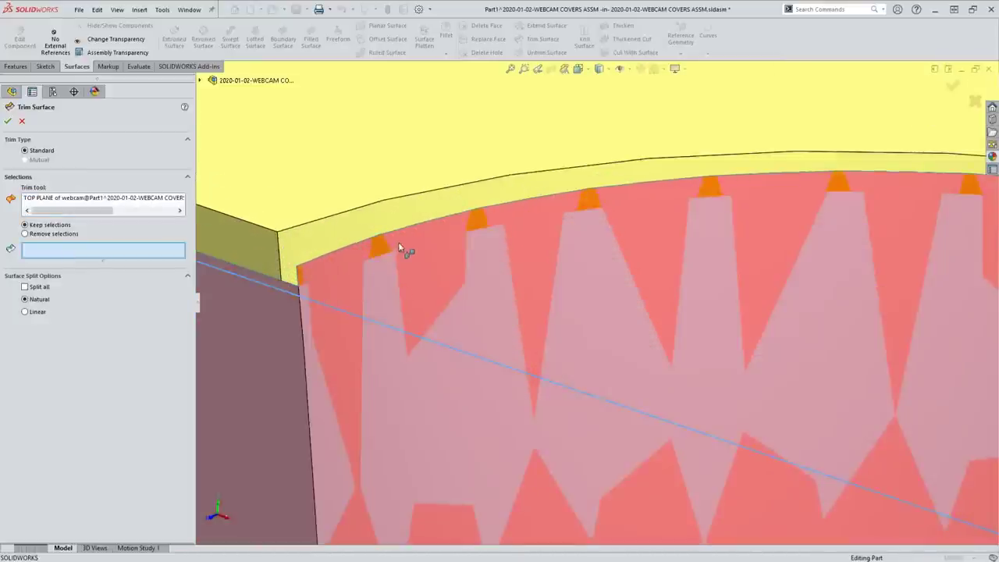
left_click(406, 246)
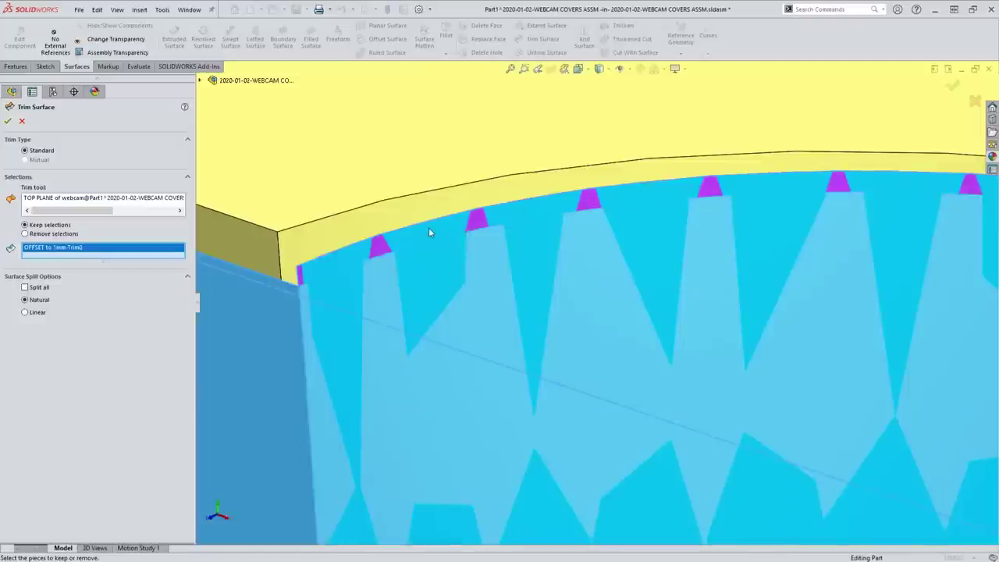
left_click(428, 227)
left_click(387, 383)
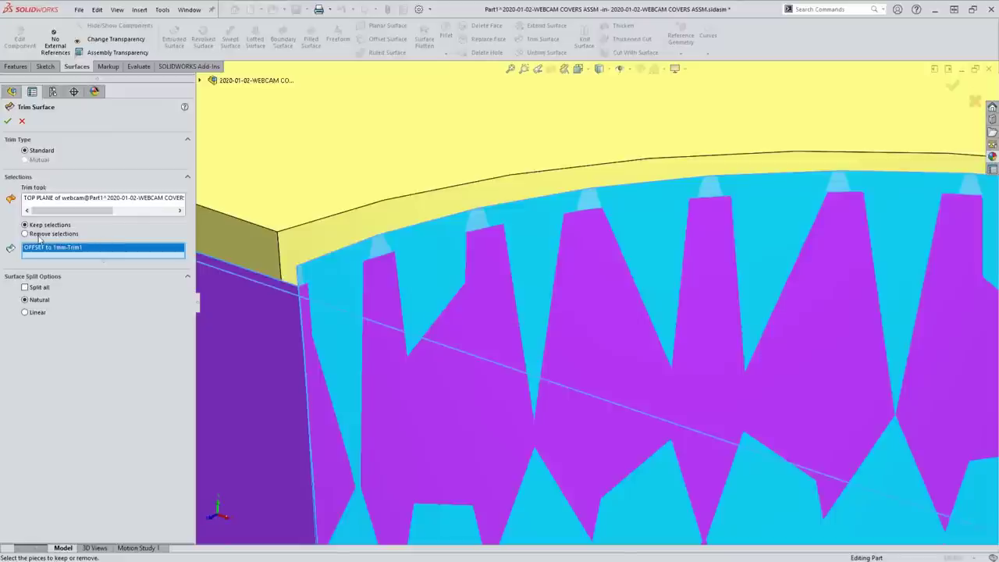
left_click(953, 84)
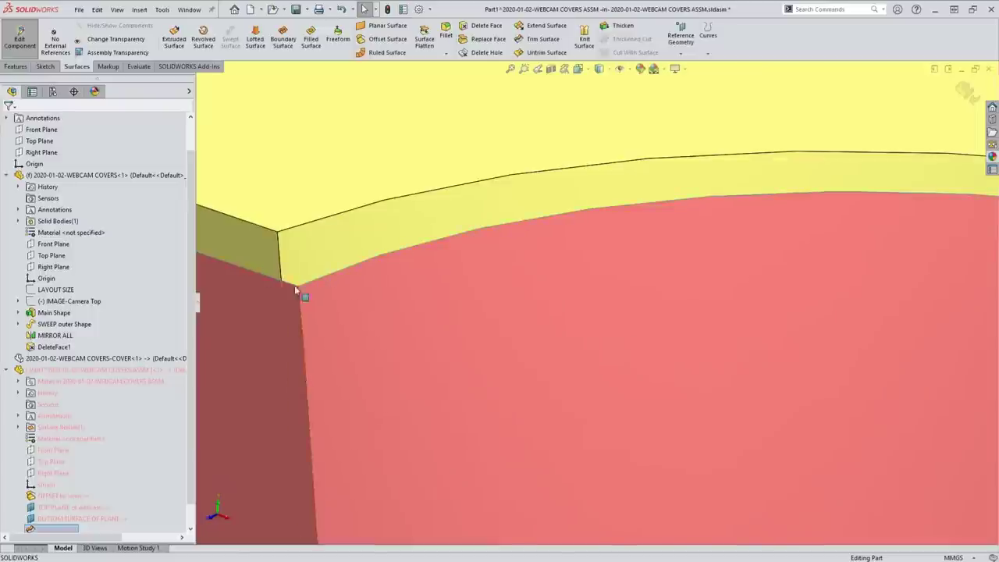
Roll the part back to just before Surface-Trim1.
key("Right")
key("Right")
key("Right")
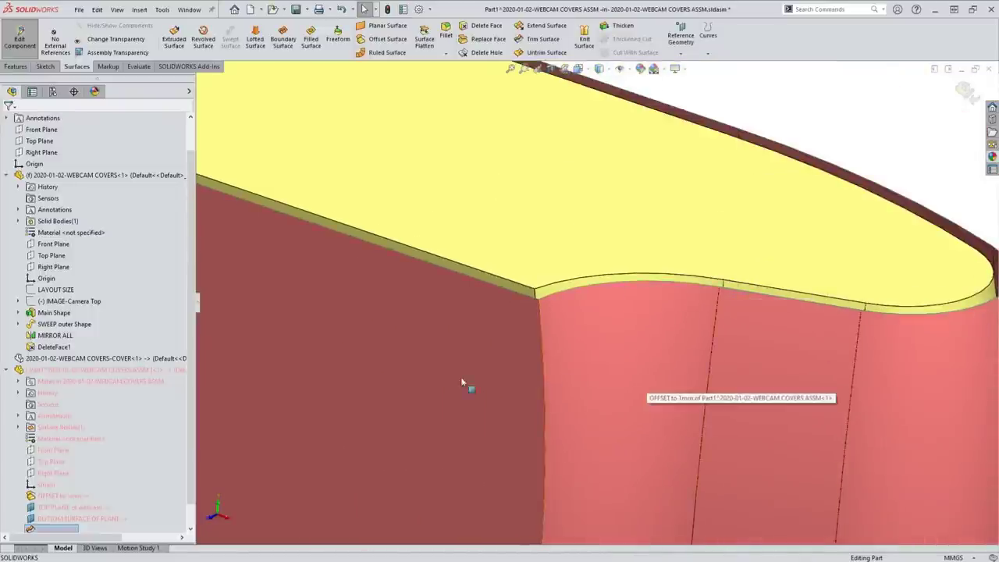
scroll(117, 499, "down", 1)
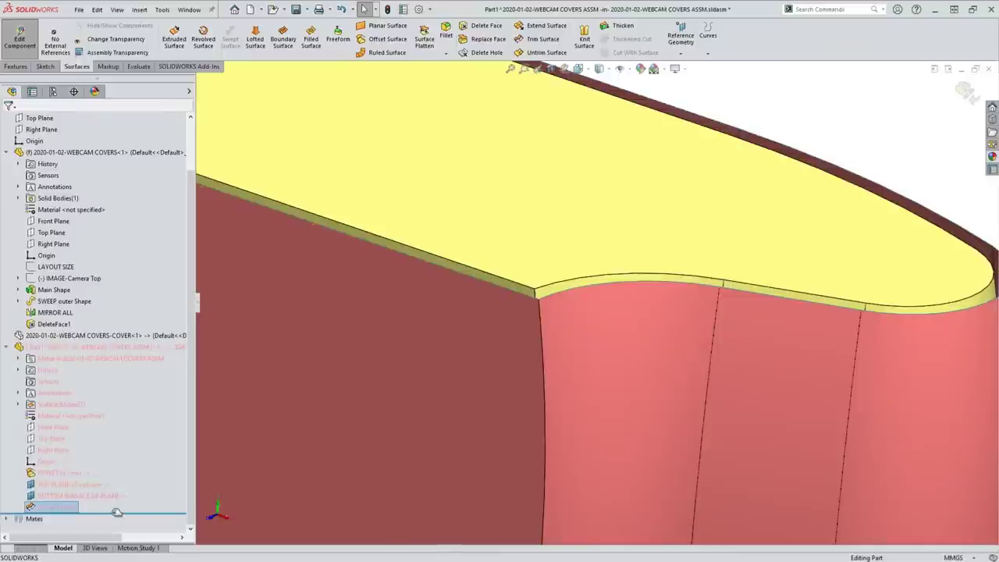
left_click_drag(116, 512, 117, 501)
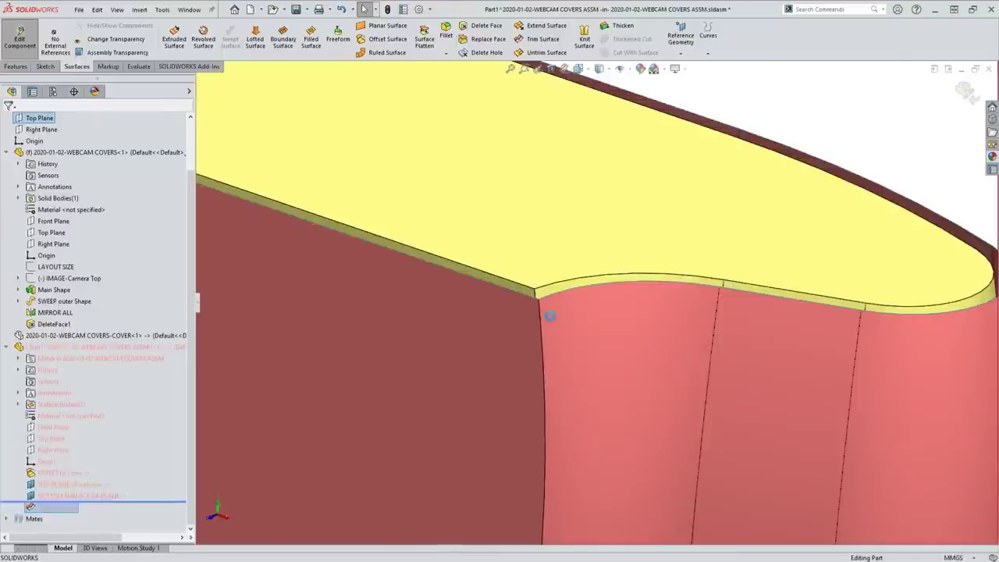
Thicken the offset surface by 2 mm and select the resulting Thicken1 feature.
left_click(616, 25)
left_click(428, 353)
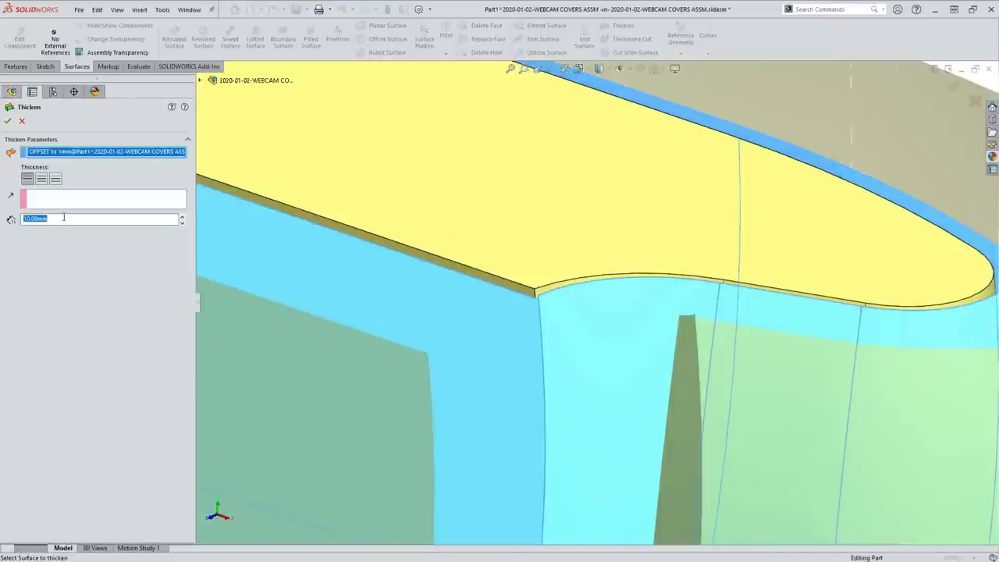
type("2")
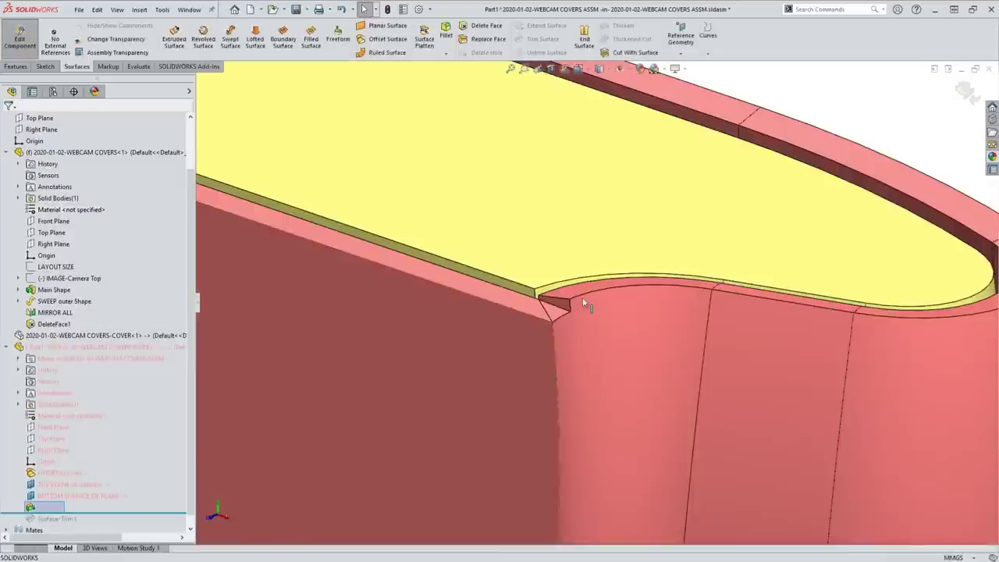
scroll(528, 316, "down", 5)
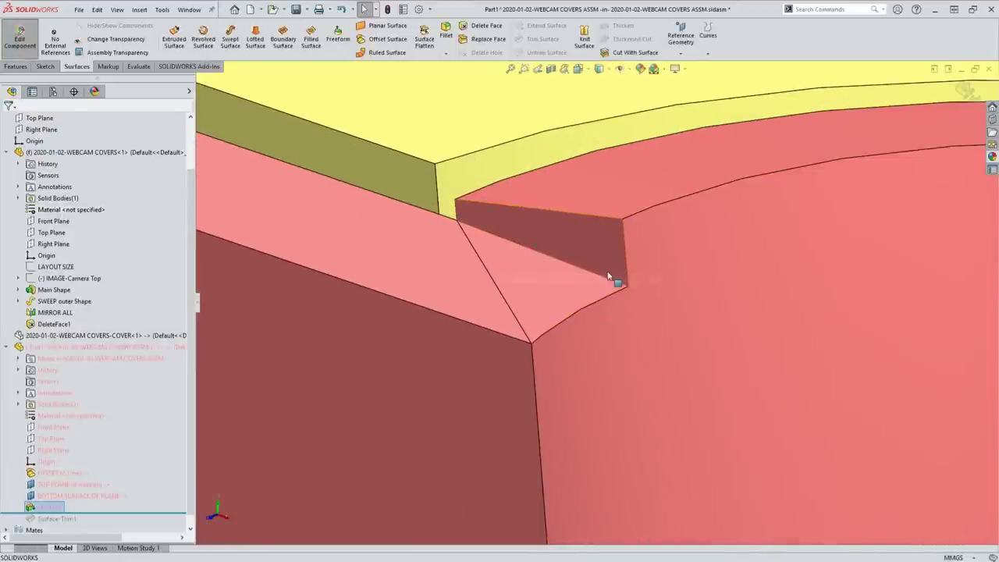
scroll(544, 248, "up", 5)
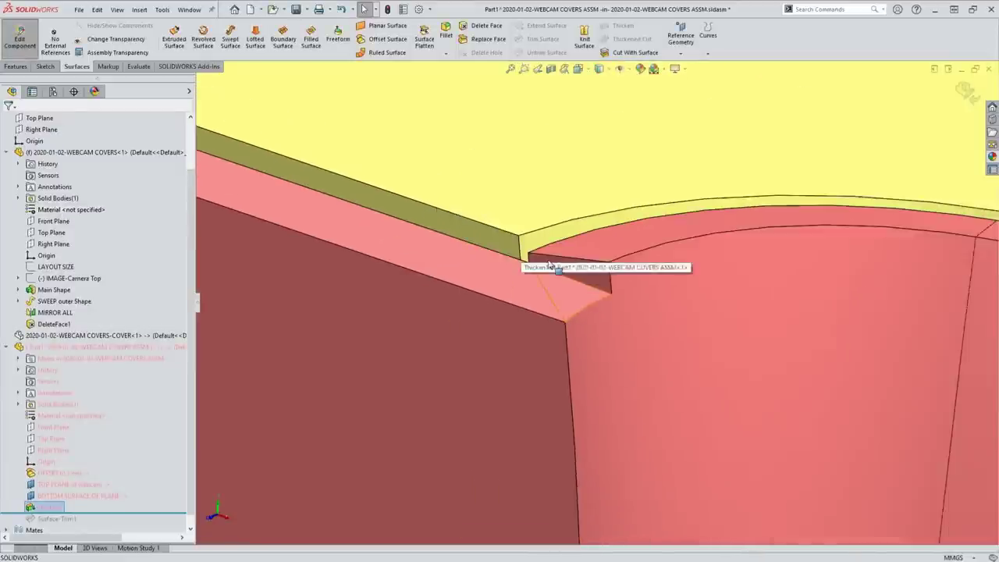
scroll(595, 327, "up", 3)
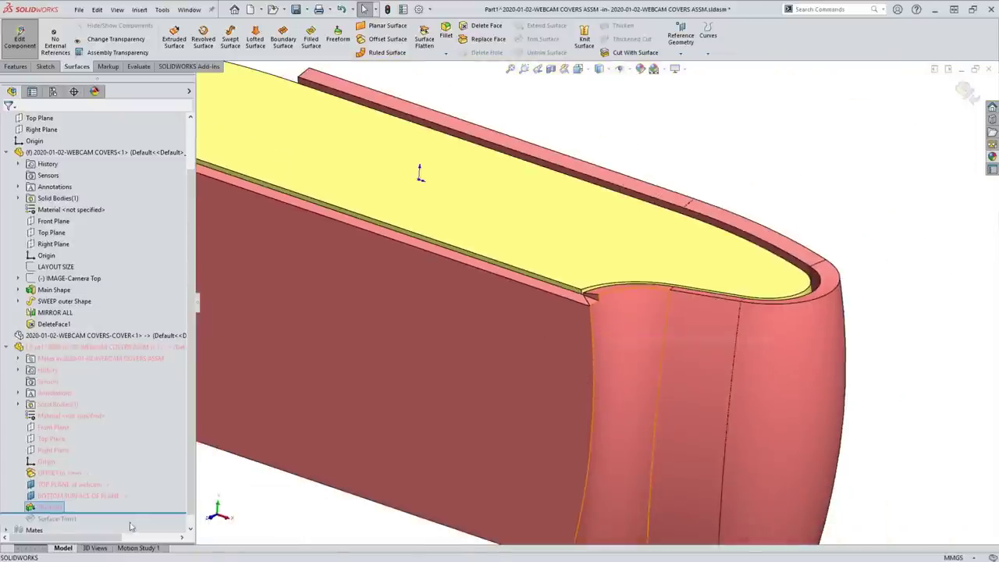
left_click(173, 506)
Delete Thicken1 and start Trim Surface with BOTTOM SURFACE OF PLANE as the trim tool.
key("Delete")
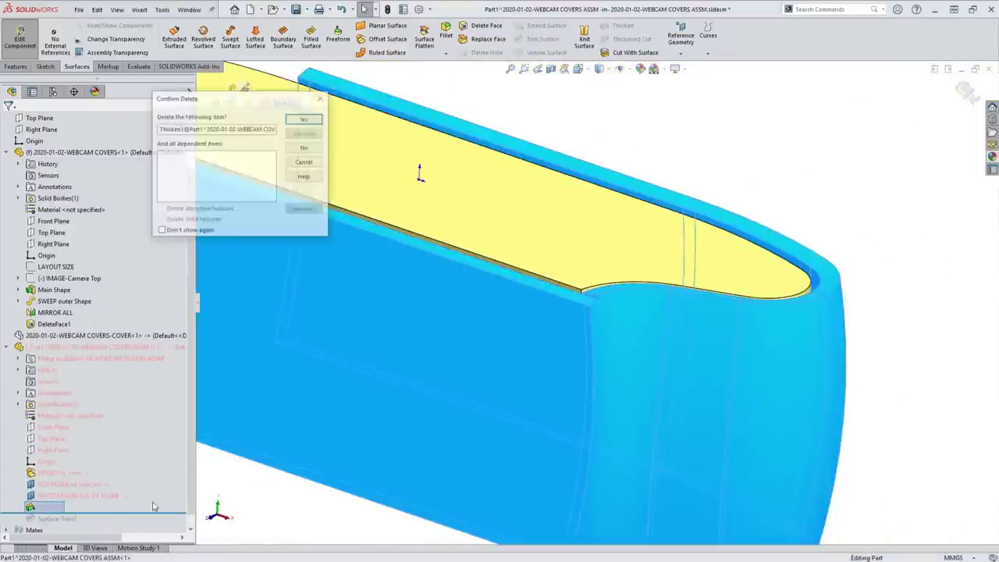
key("Return")
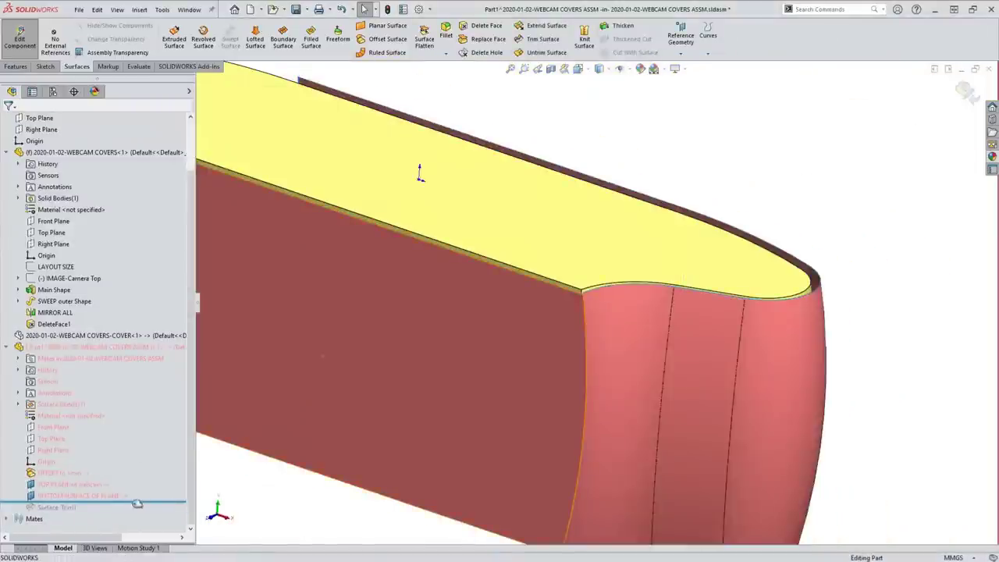
scroll(457, 359, "up", 2)
scroll(456, 359, "up", 2)
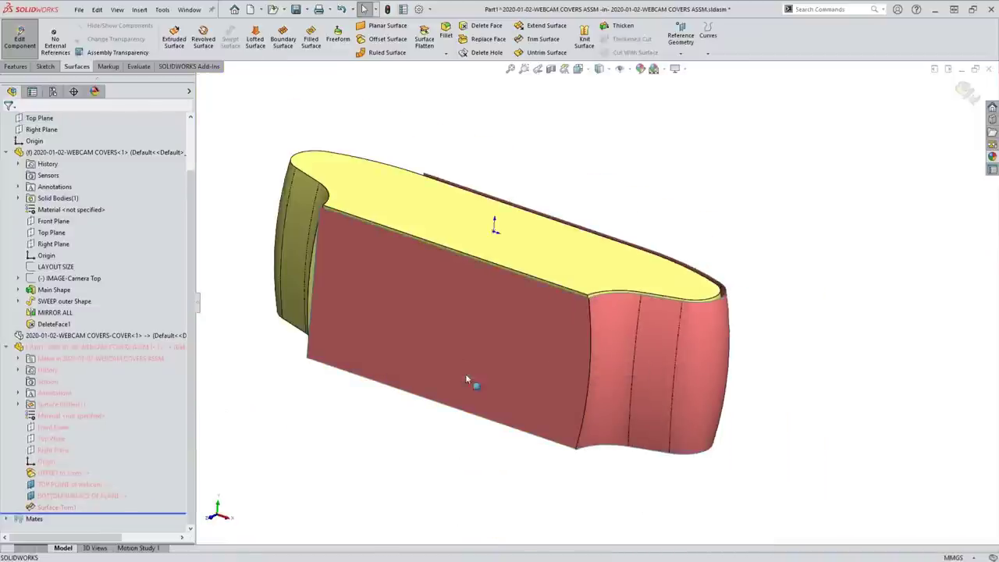
left_click(59, 497)
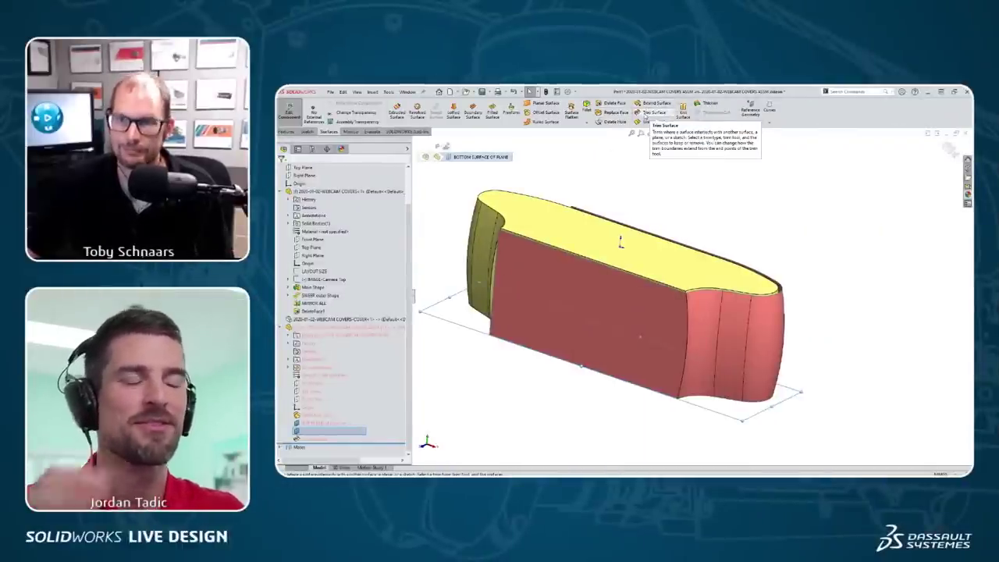
left_click(645, 114)
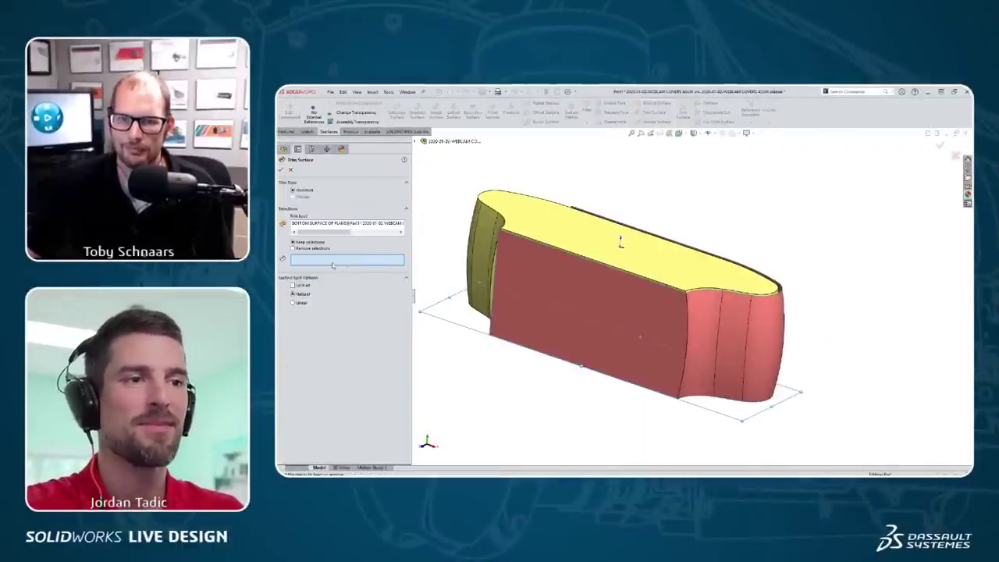
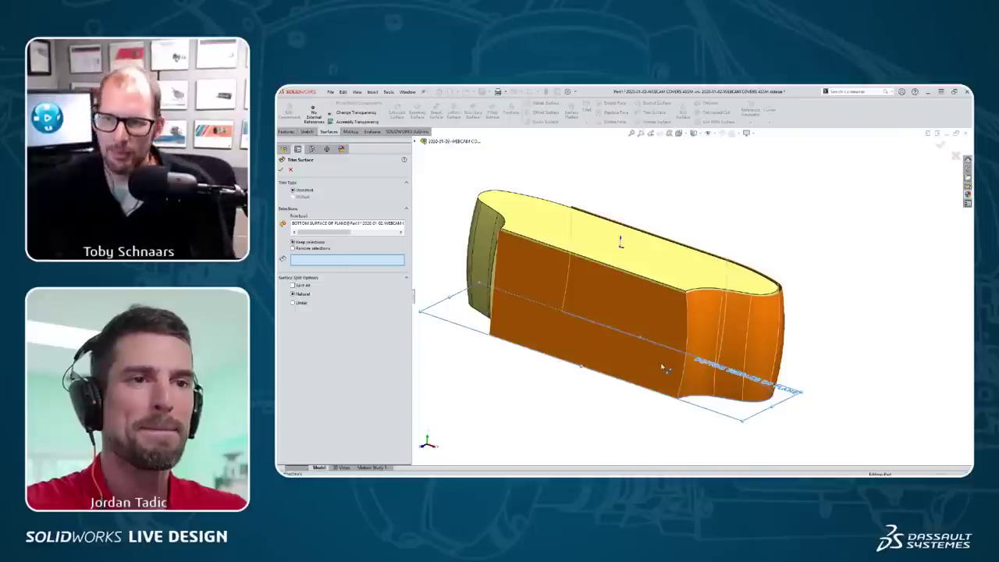
Trim the cover surface with the bottom plane surface, removing the selected piece.
middle_click_drag(659, 378, 660, 338)
scroll(686, 384, "up", 5)
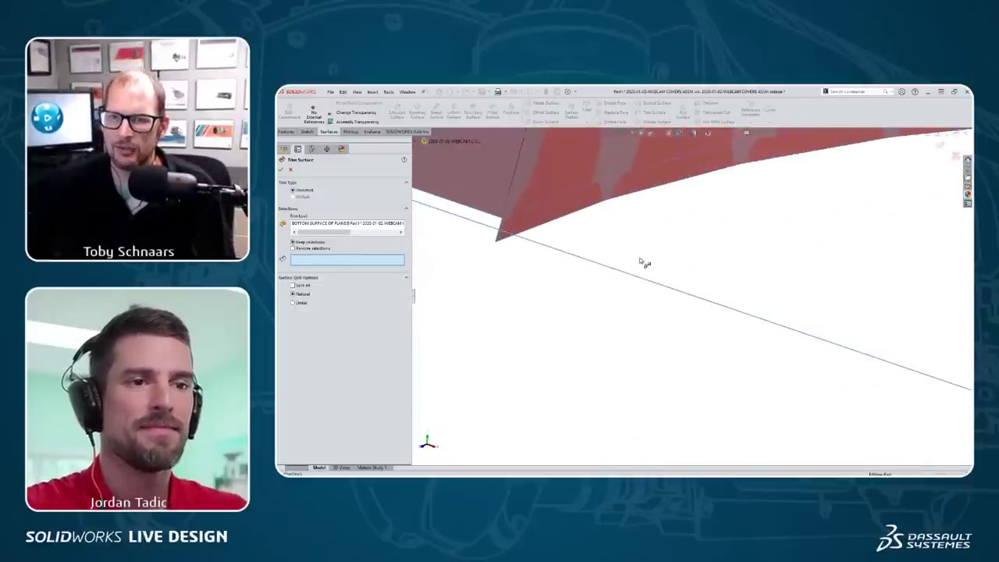
middle_click_drag(640, 263, 588, 200)
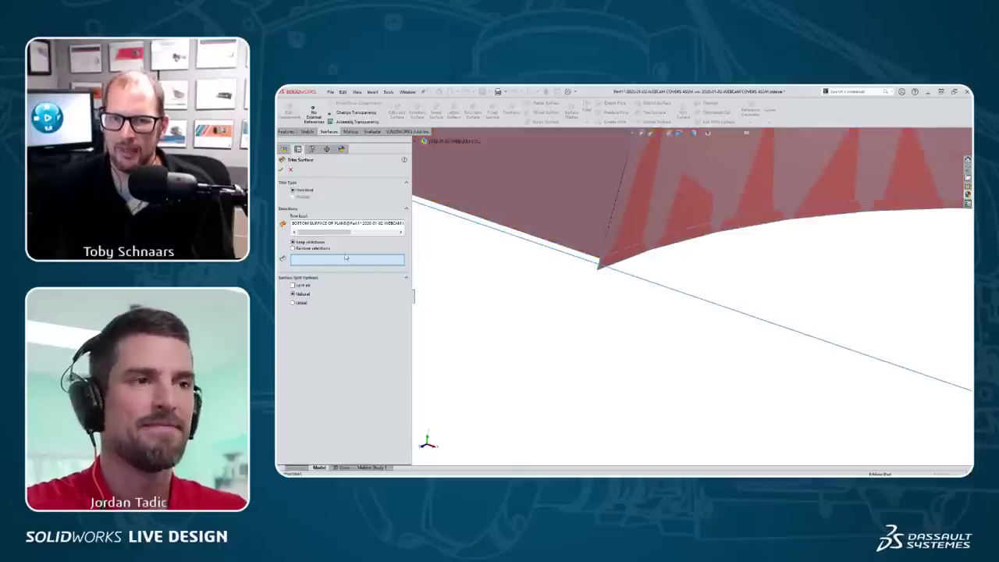
left_click(624, 263)
middle_click_drag(625, 263, 718, 268)
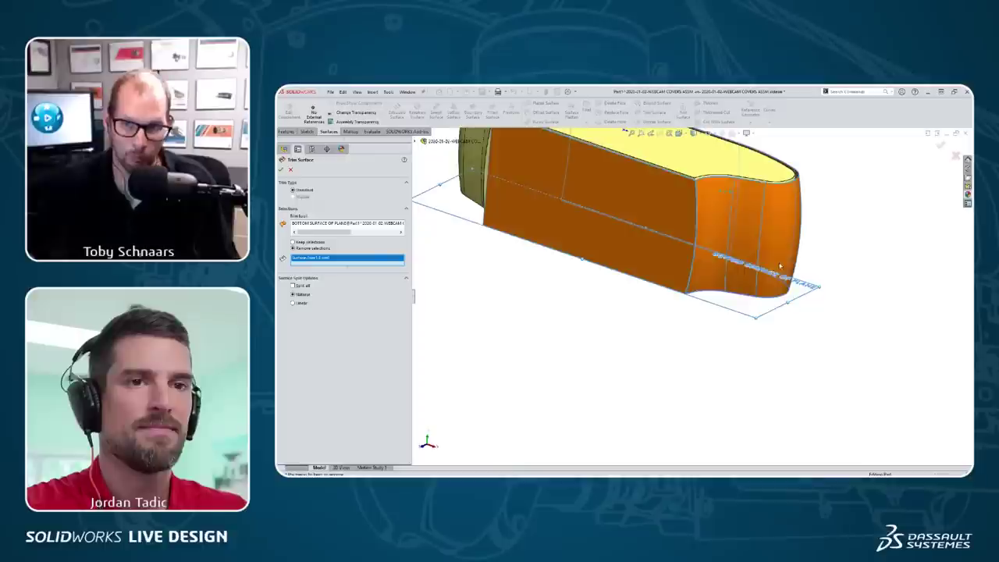
left_click(940, 147)
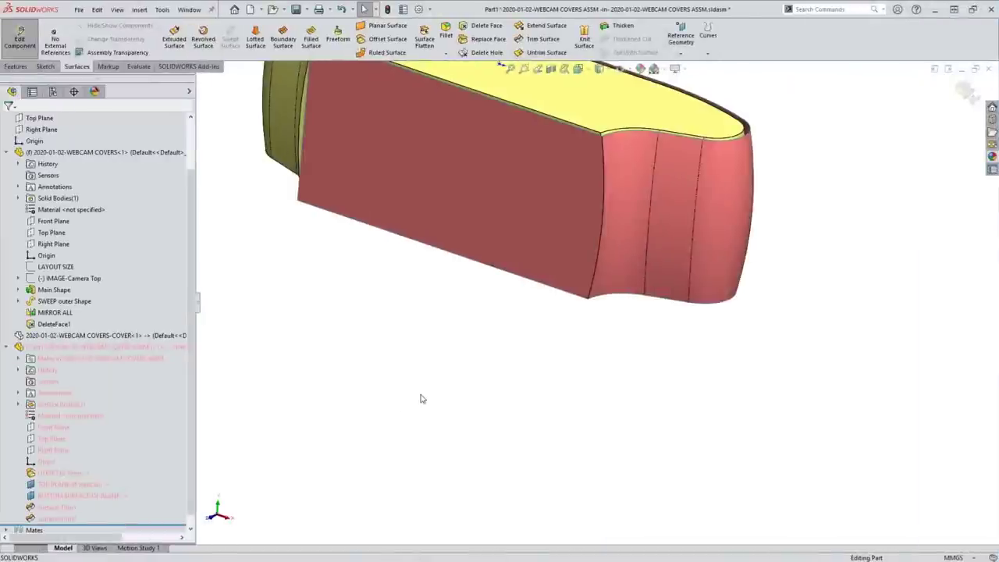
Start a Trim Surface with the Right Plane as trim tool and pick pieces.
middle_click_drag(420, 399, 495, 109)
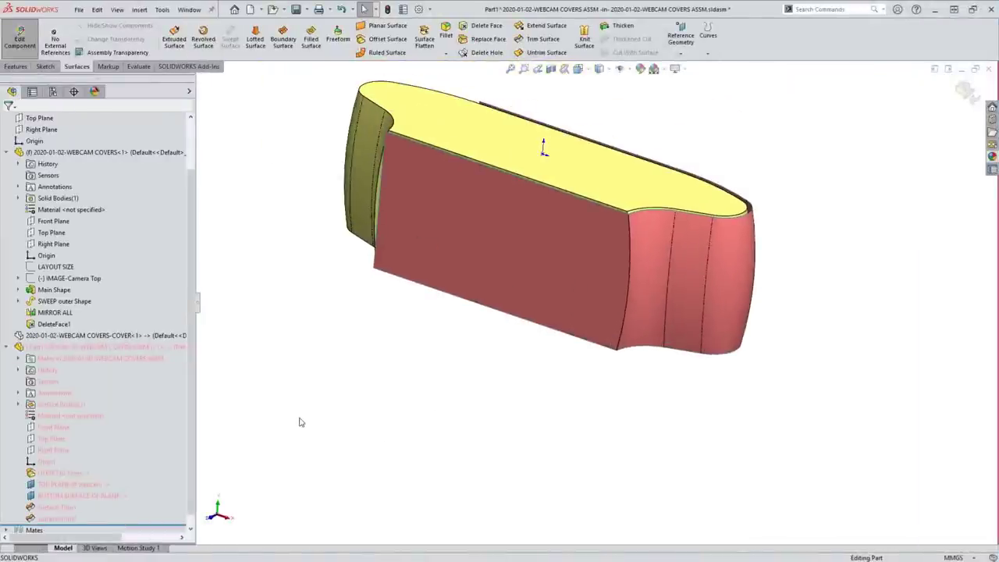
left_click(45, 450)
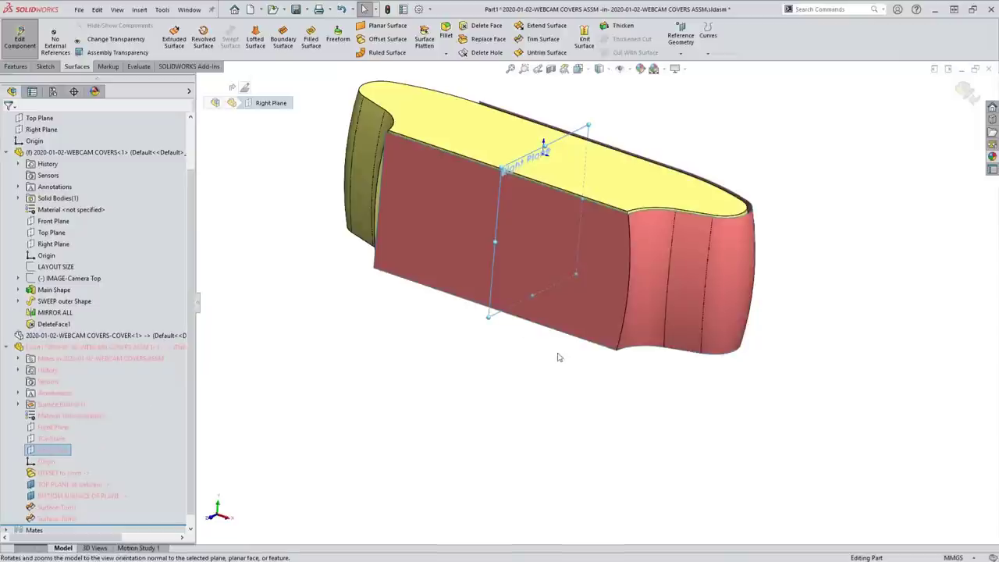
left_click(542, 39)
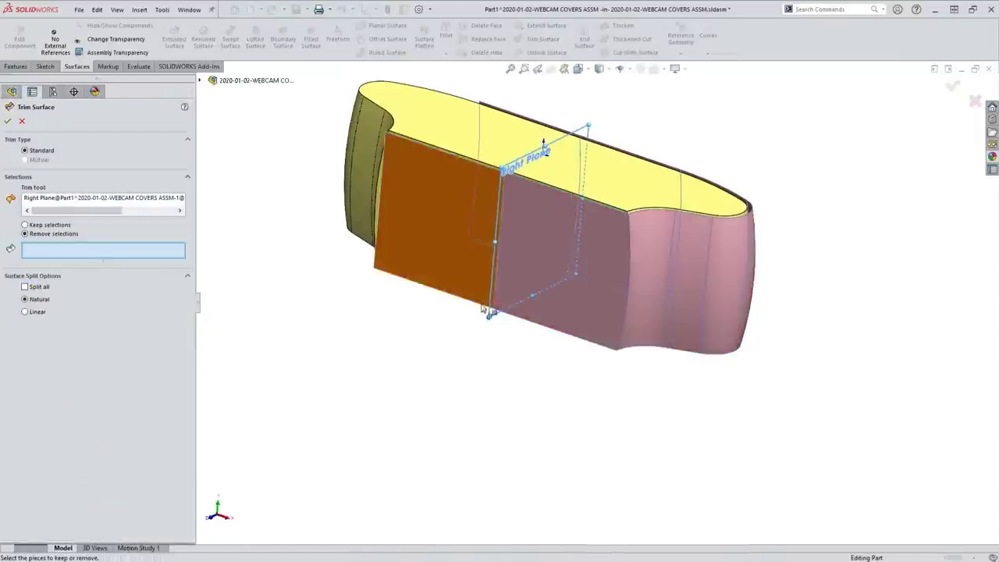
left_click(57, 234)
left_click(447, 243)
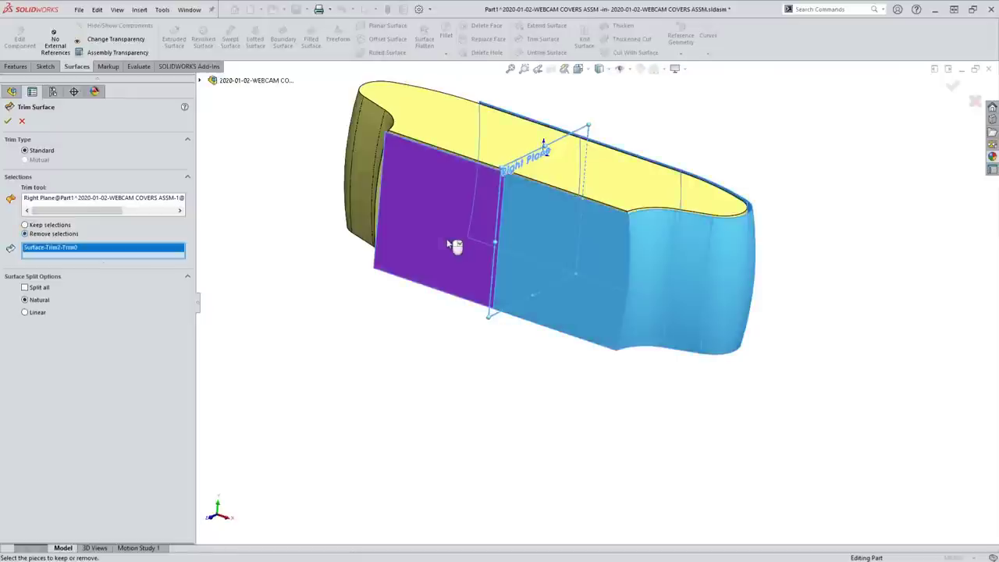
middle_click_drag(451, 245, 319, 296)
left_click(631, 158)
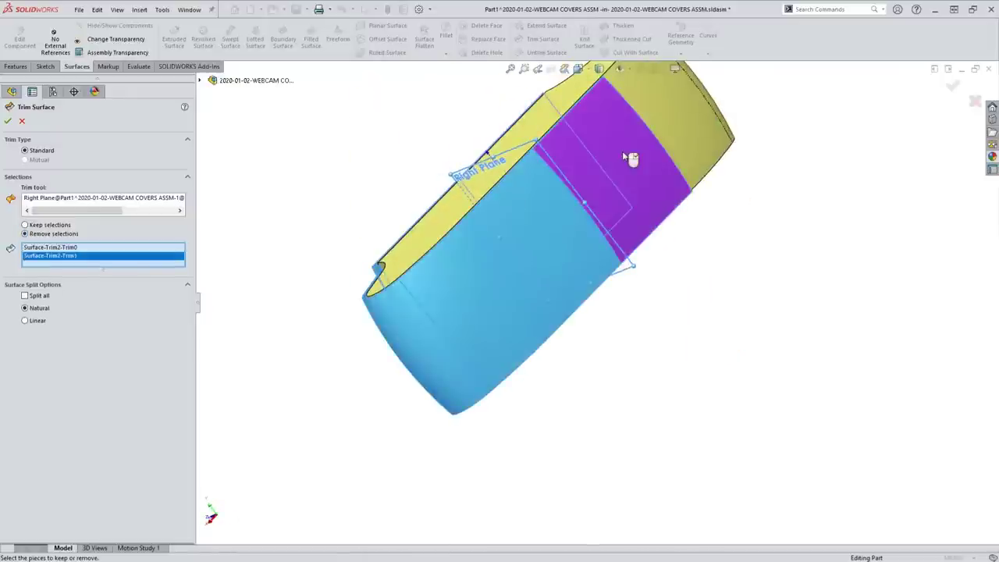
Clear the picked pieces and keep only the front piece as Surface-Trim3.
middle_click_drag(474, 296, 568, 244)
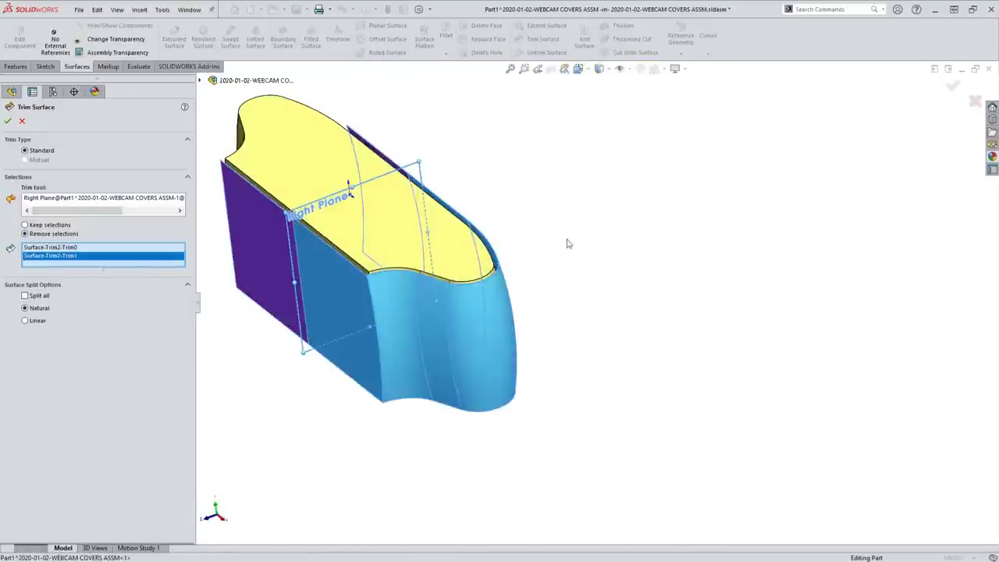
right_click(68, 259)
left_click(94, 263)
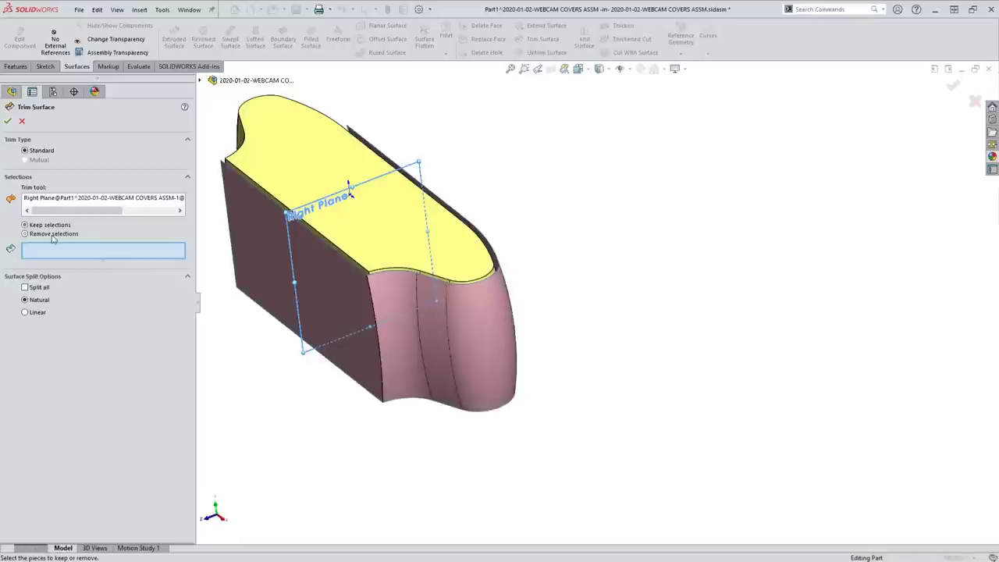
left_click(485, 353)
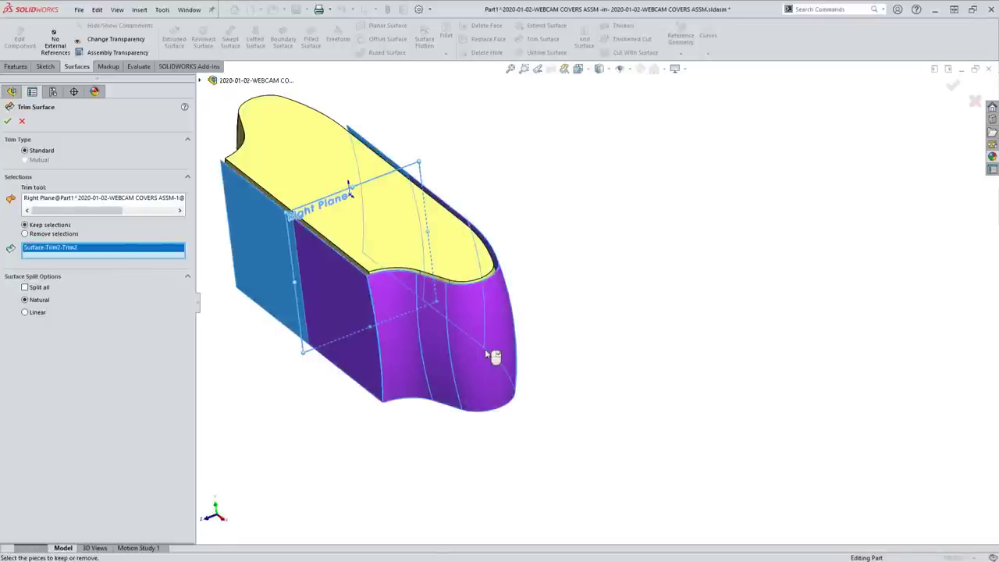
key("Return")
middle_click_drag(590, 261, 500, 293)
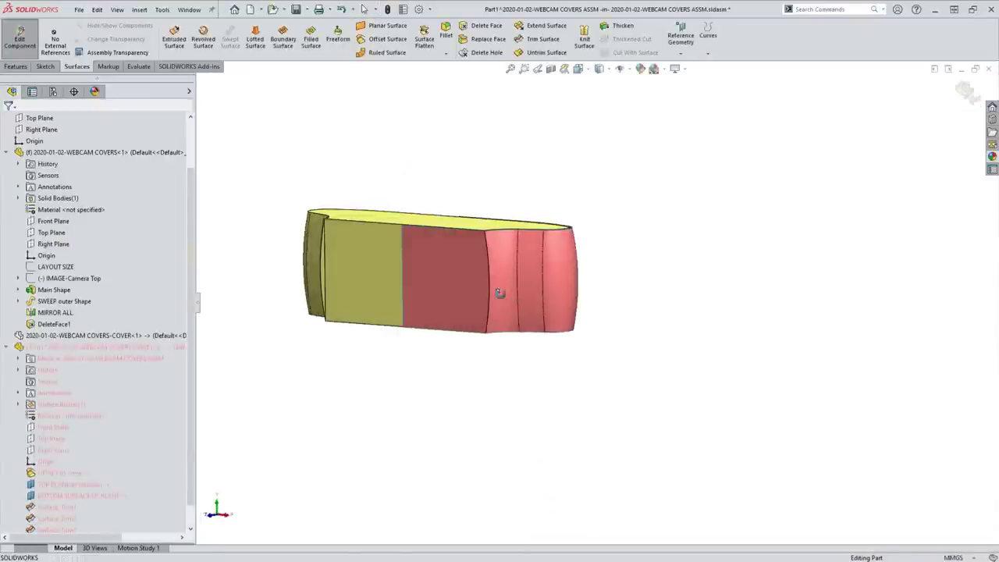
scroll(69, 483, "down", 2)
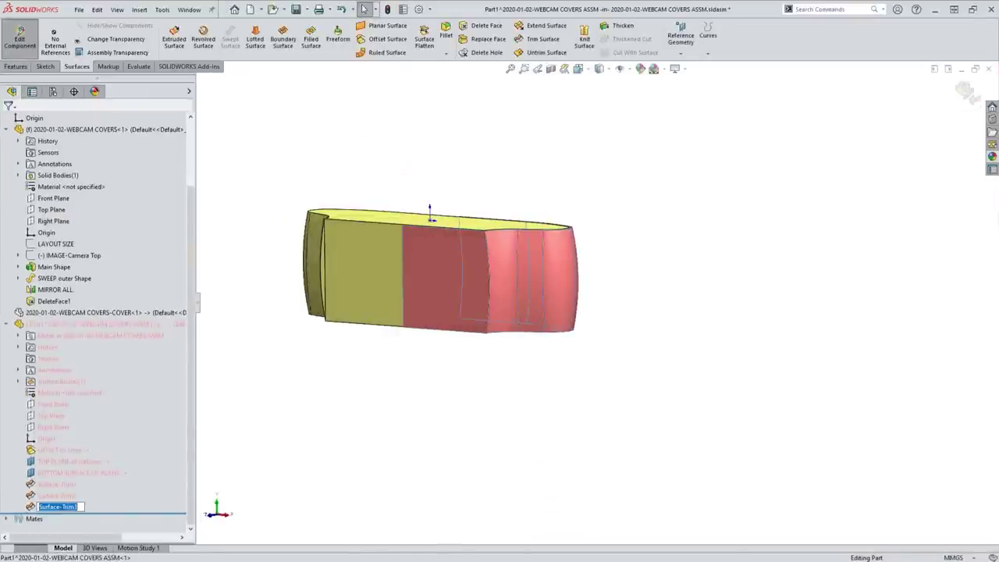
Rename the trim 'Trim Top' and start a sketch on the webcam's TOP PLANE.
type("Trim Top")
key("Return")
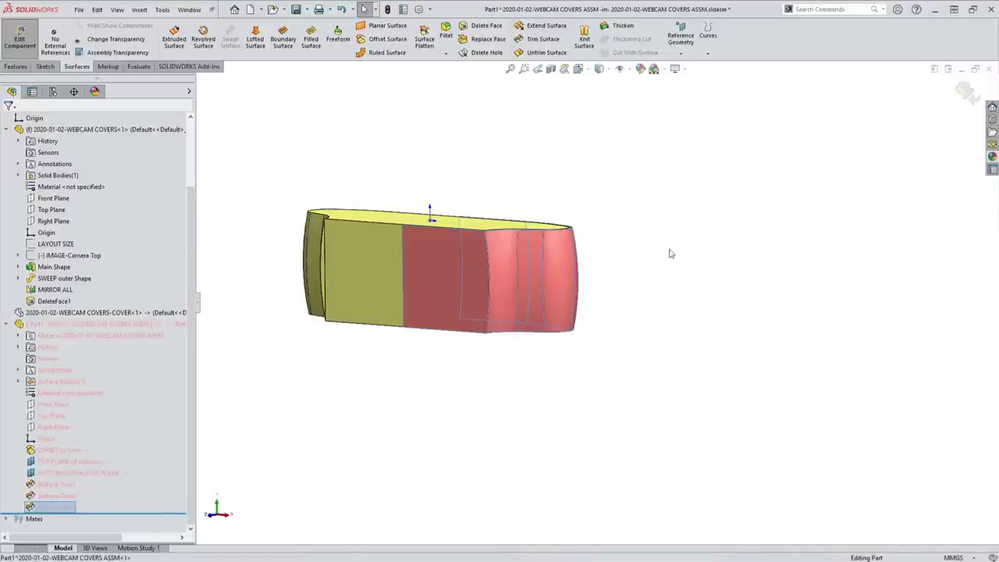
middle_click_drag(668, 252, 664, 294)
scroll(448, 286, "down", 5)
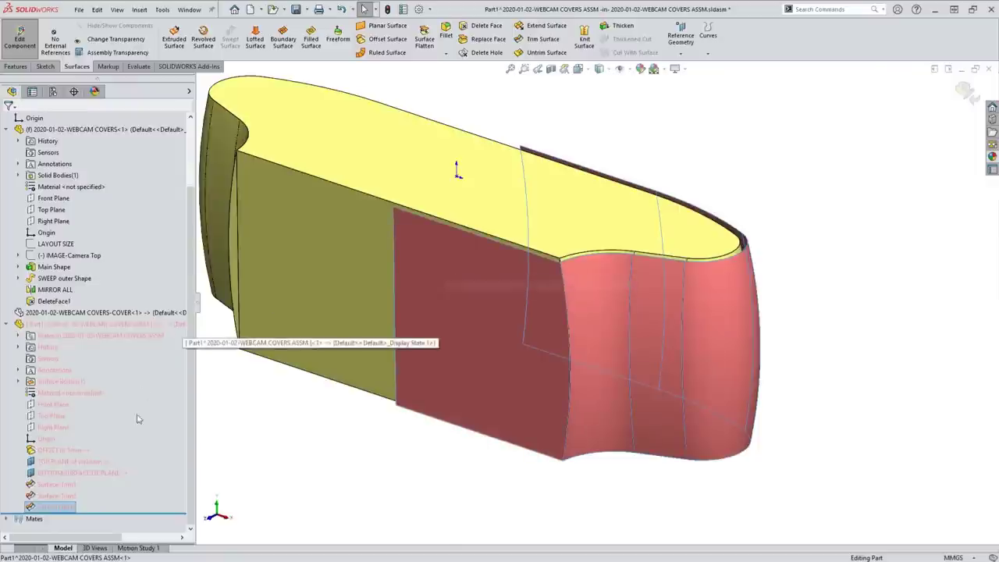
left_click(58, 462)
left_click(62, 450)
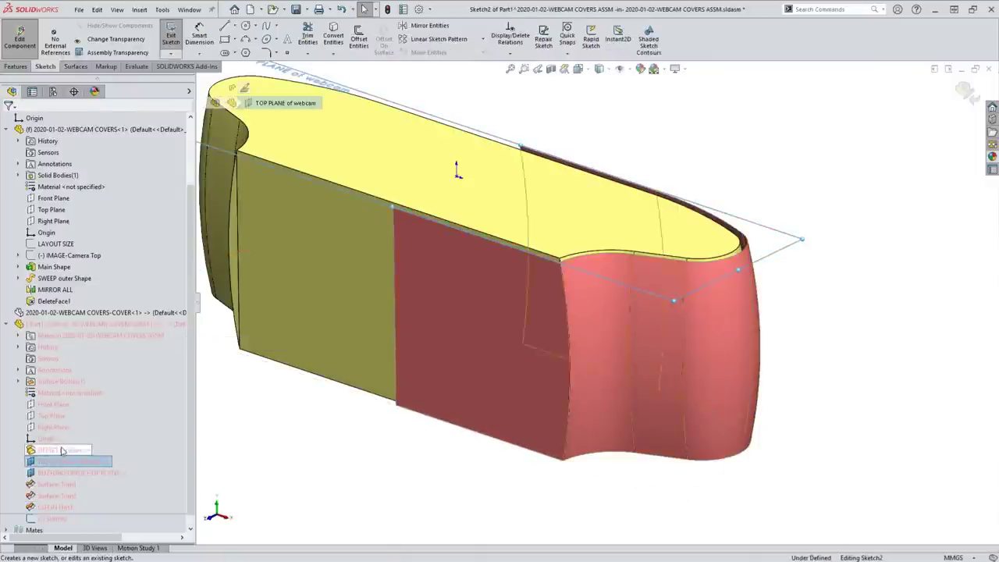
scroll(110, 187, "up", 2)
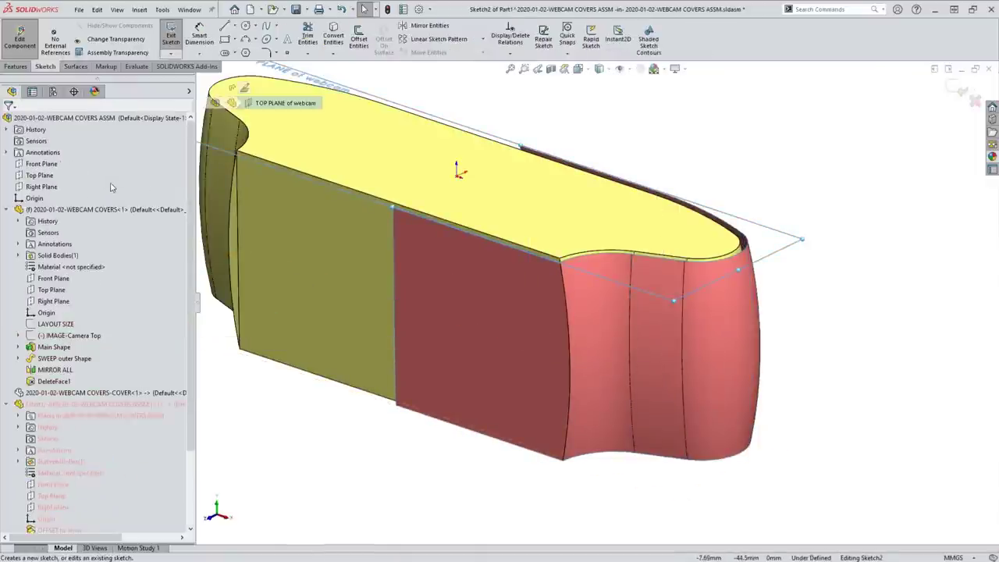
Convert the tangent chain of top edges and the red face's top edge into sketch geometry.
right_click(78, 209)
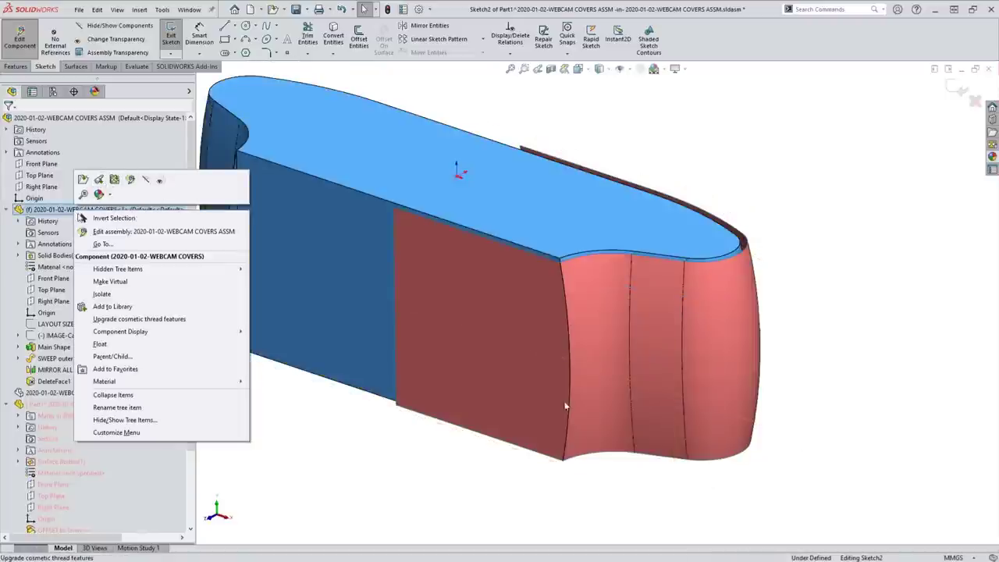
left_click(797, 234)
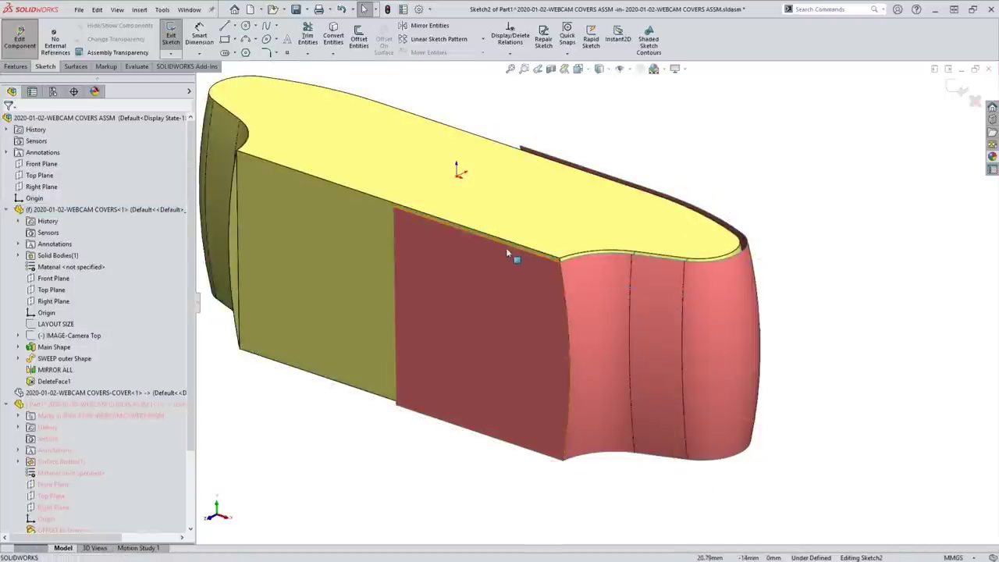
right_click(600, 260)
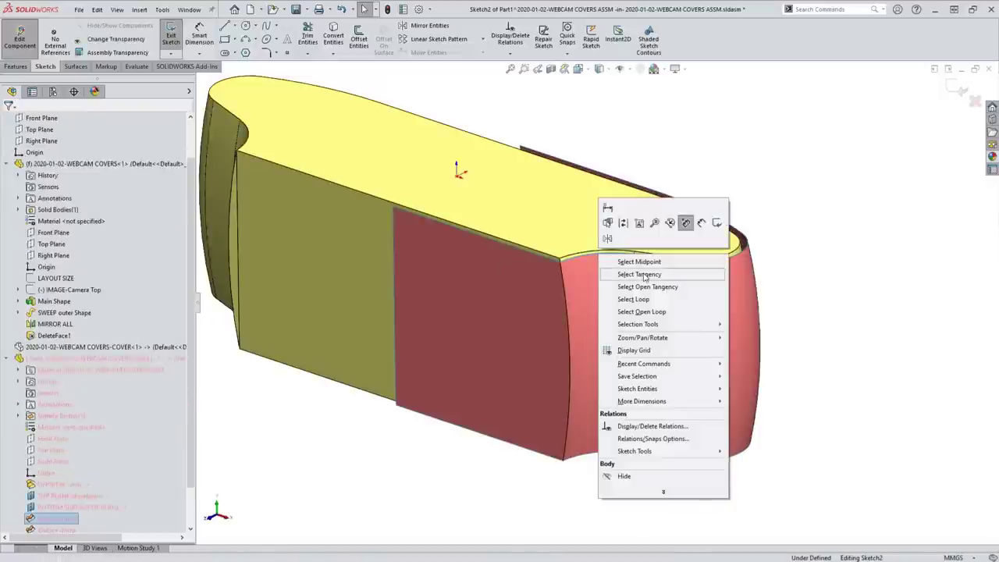
left_click(645, 274)
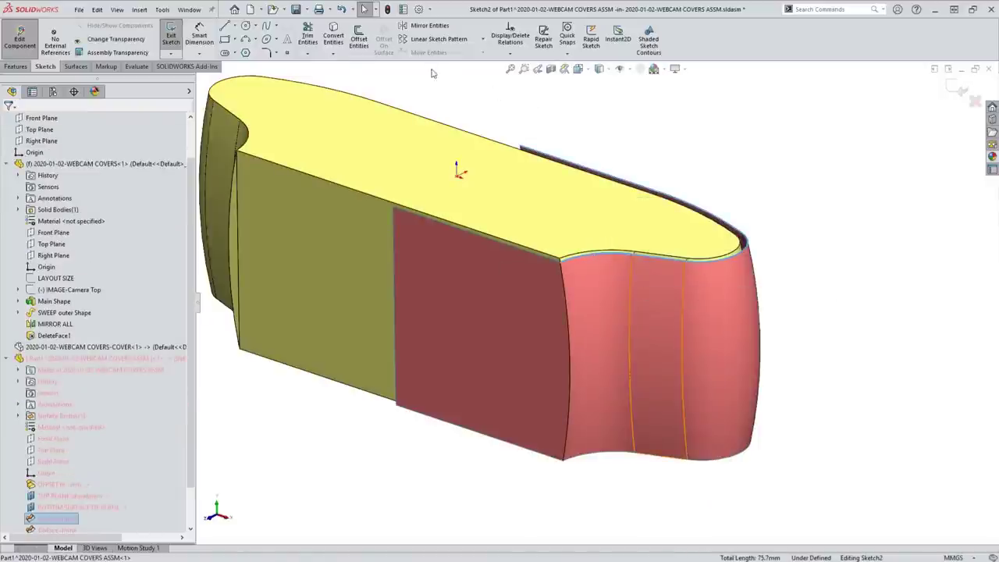
left_click(334, 35)
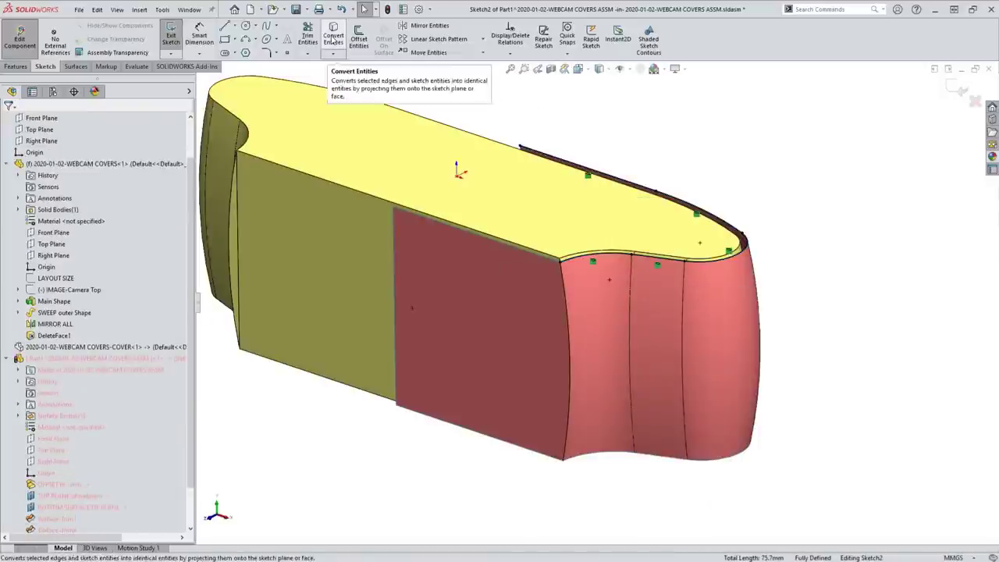
left_click(469, 231)
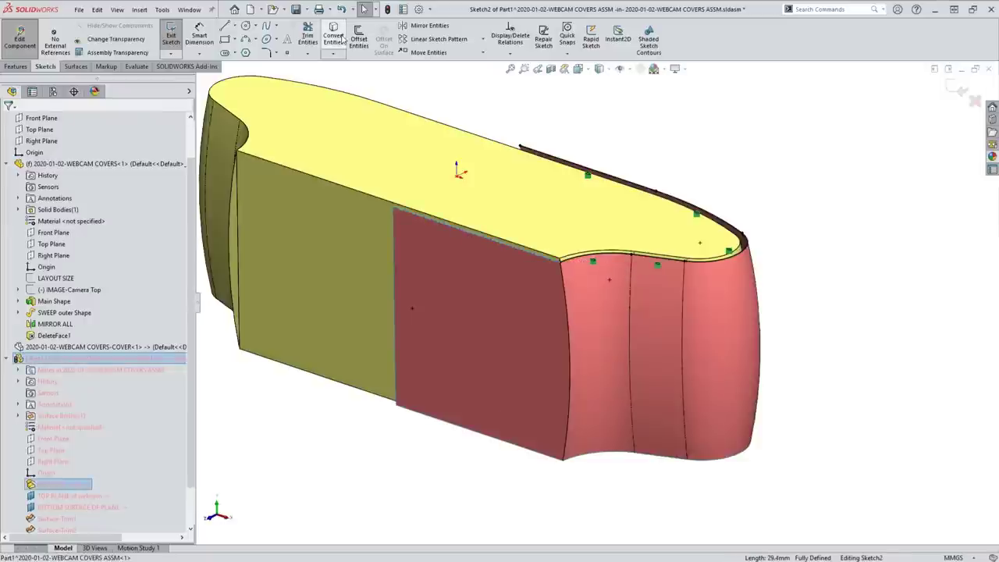
left_click(341, 39)
Draw a line across the top face joining the two converted side edges.
left_click(224, 25)
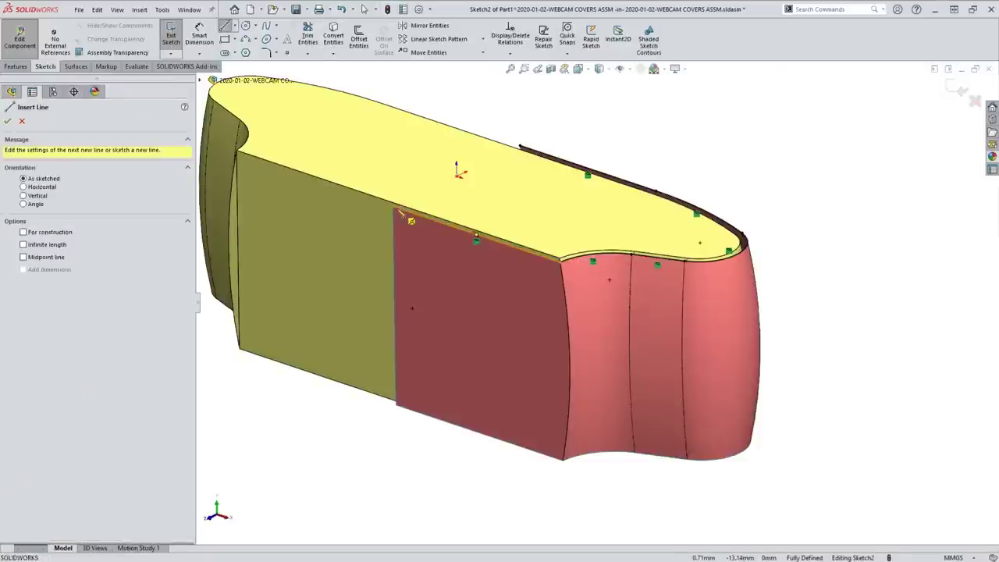
left_click_drag(395, 207, 521, 148)
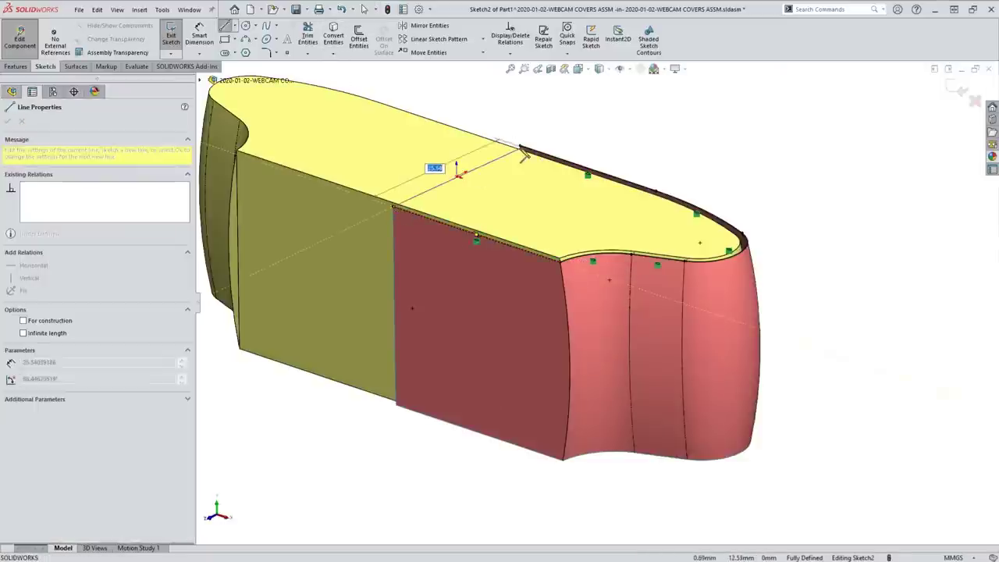
left_click(521, 148)
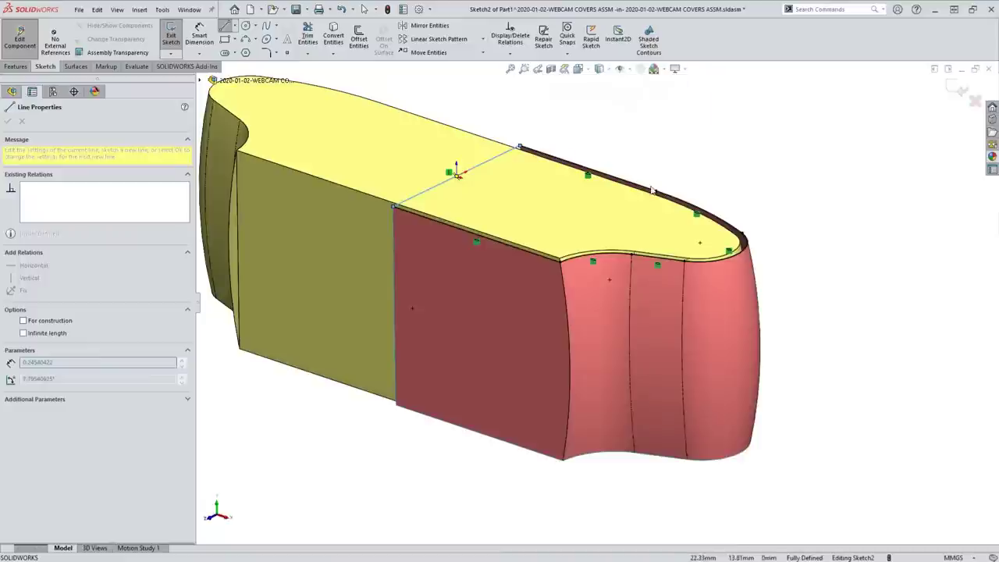
key("Escape")
key("Escape")
scroll(616, 209, "up", 3)
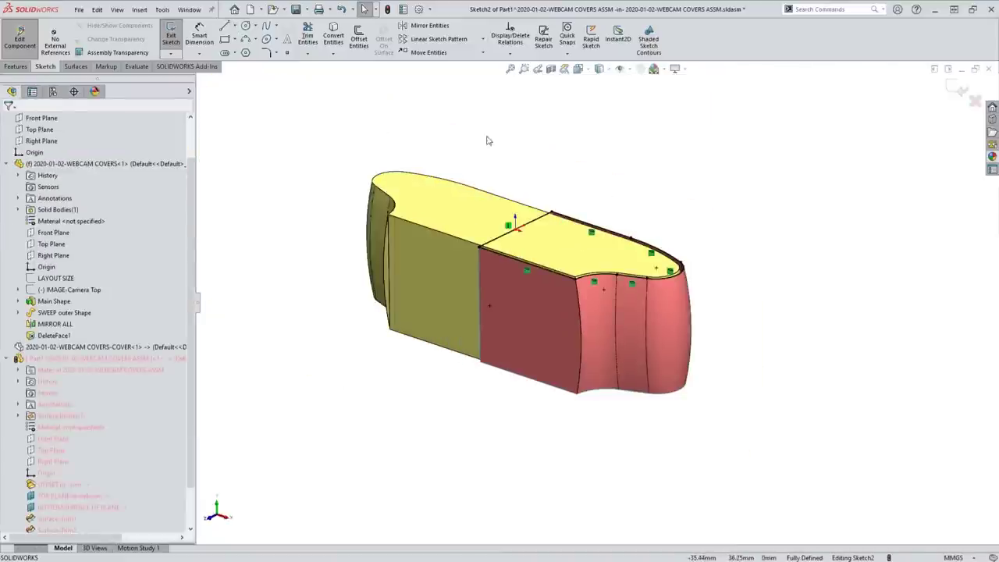
left_click(75, 67)
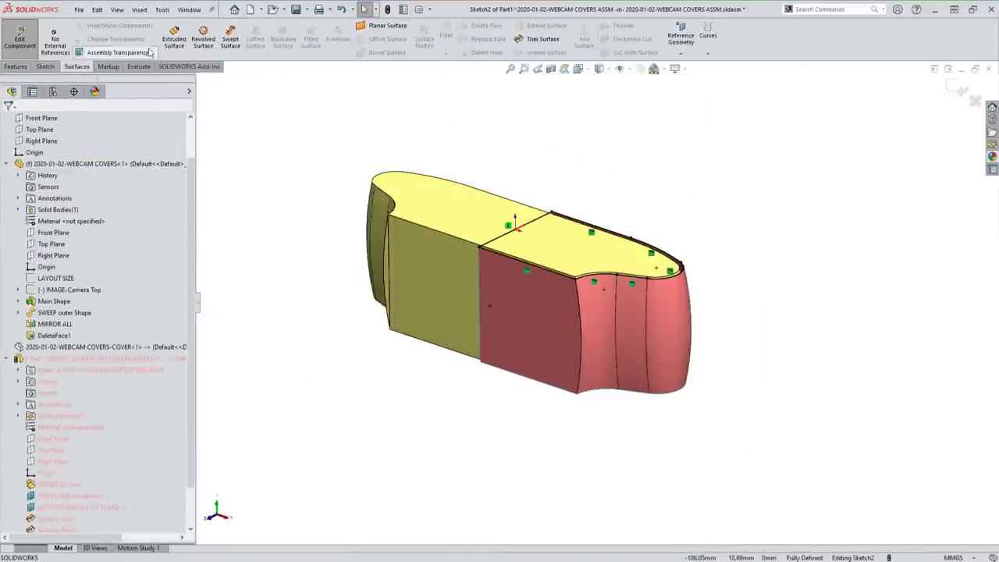
Create a planar surface from Sketch2 capping the cover's top face.
left_click(379, 29)
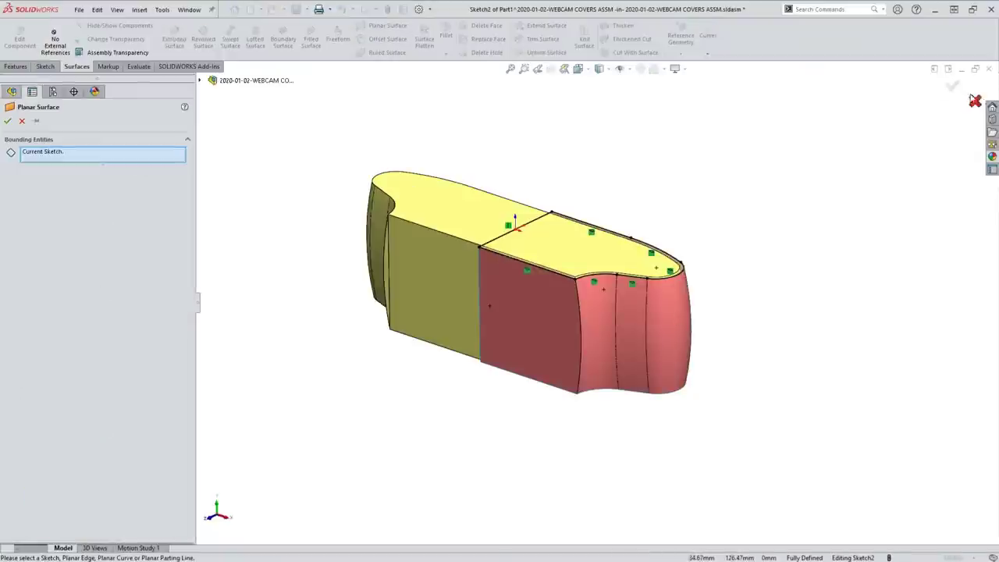
left_click(953, 86)
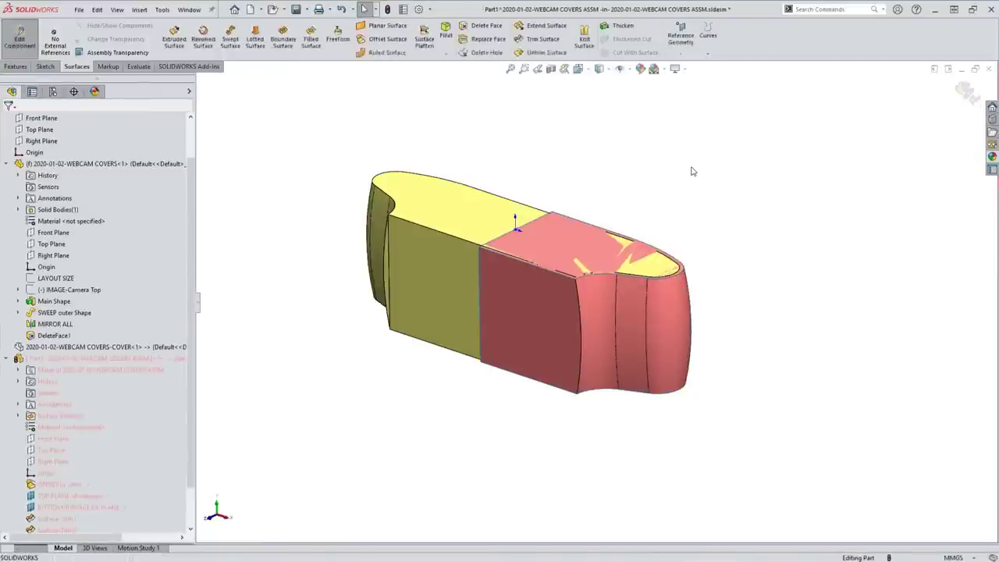
scroll(586, 247, "down", 5)
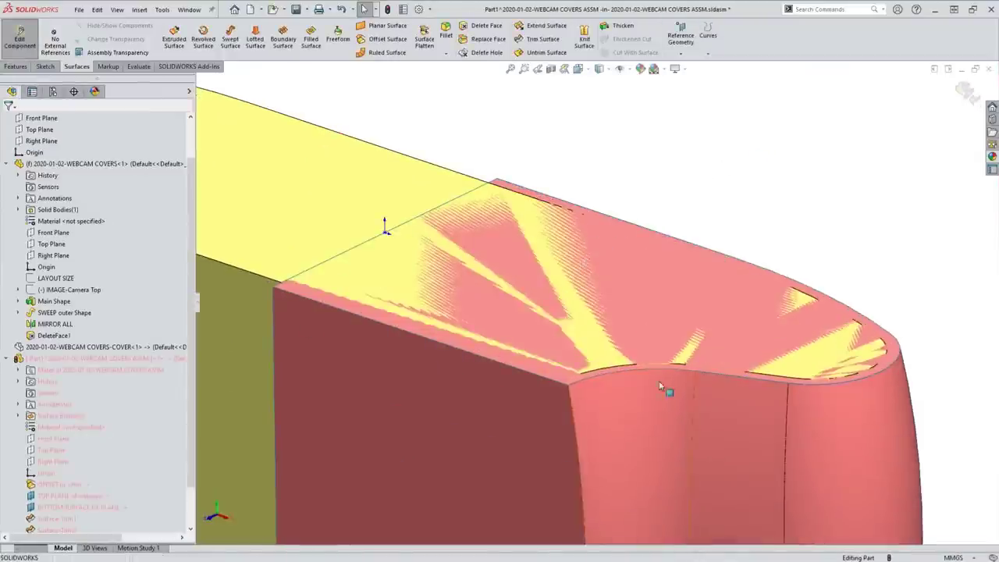
scroll(513, 263, "up", 5)
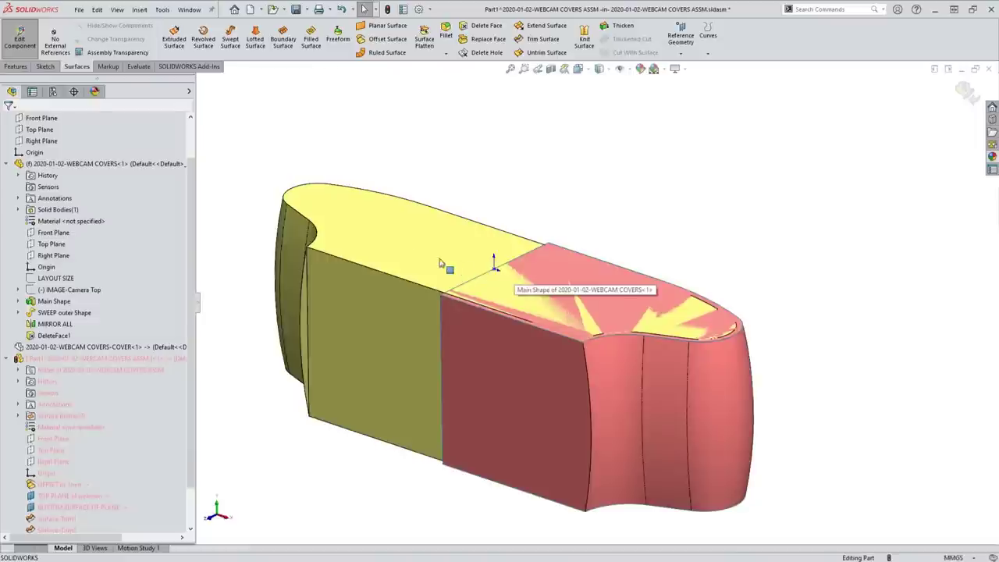
Hide the WEBCAM COVERS component.
left_click(415, 255)
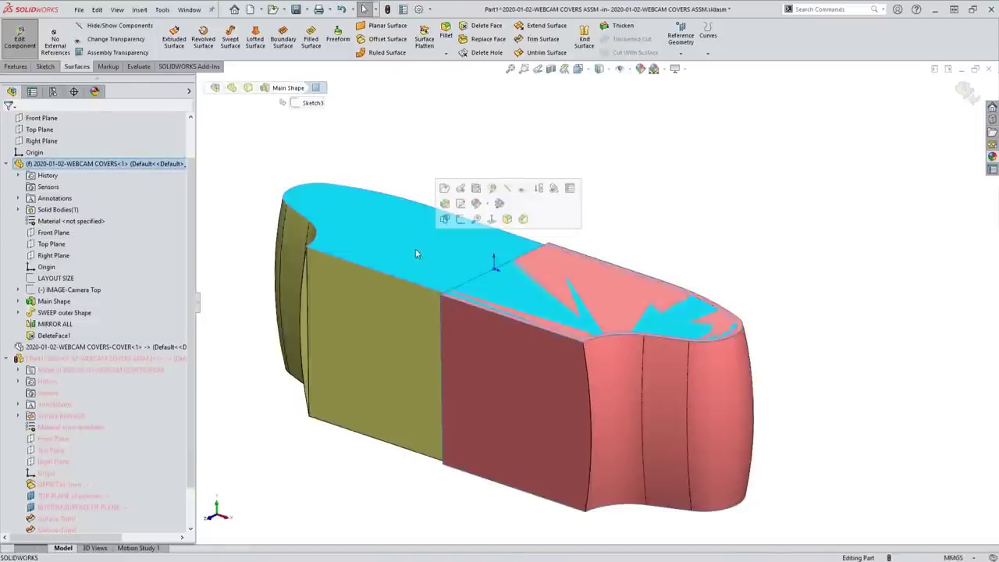
left_click(652, 224)
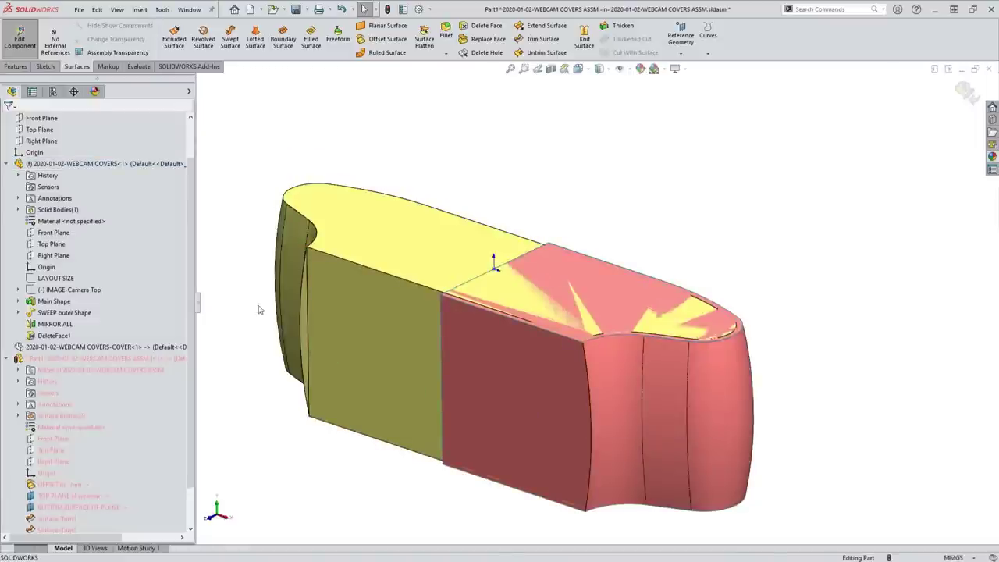
left_click(381, 238)
left_click(414, 214)
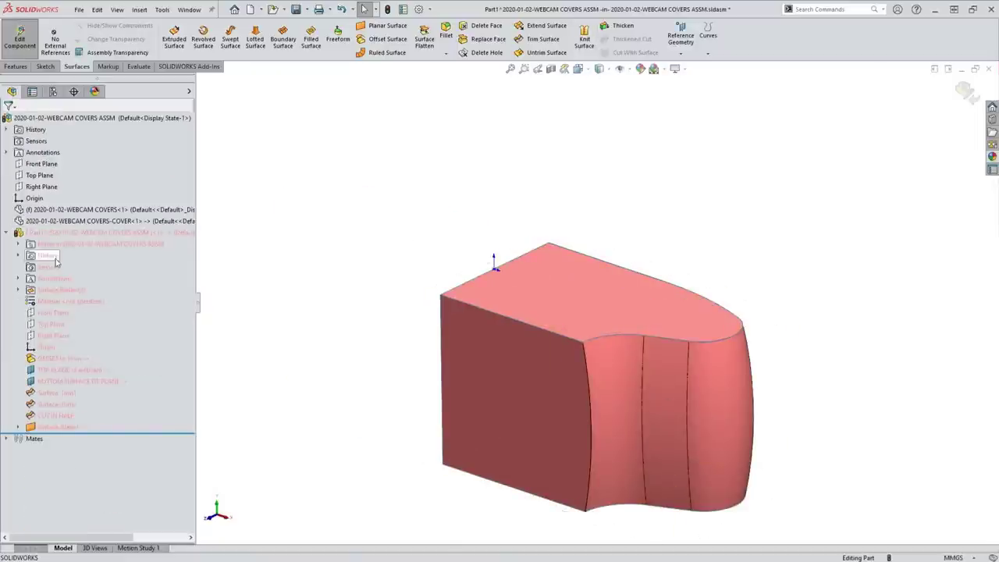
Expand Surface Bodies under Part1 and check its two surface bodies.
left_click(18, 289)
left_click(50, 302)
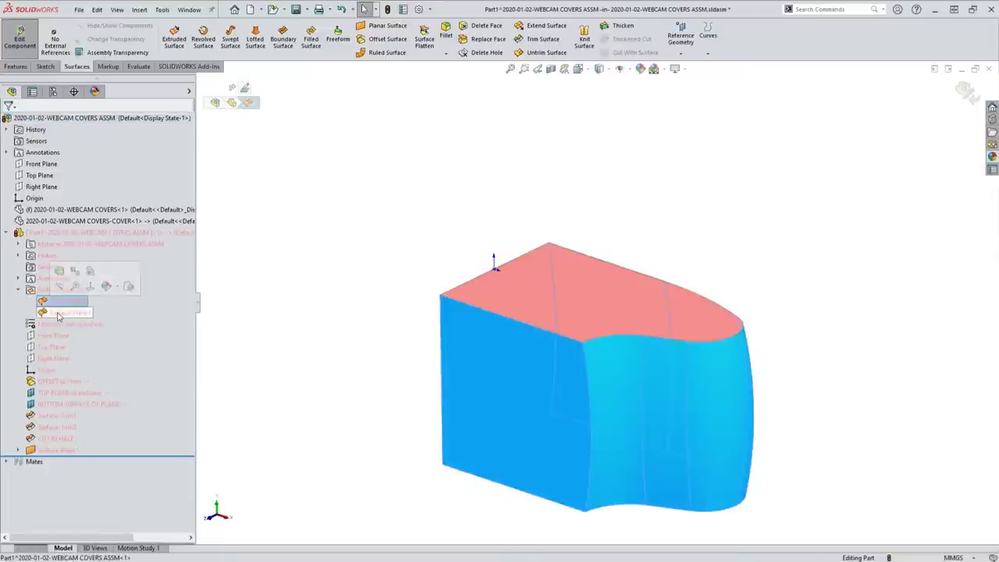
left_click(68, 312)
left_click(451, 275)
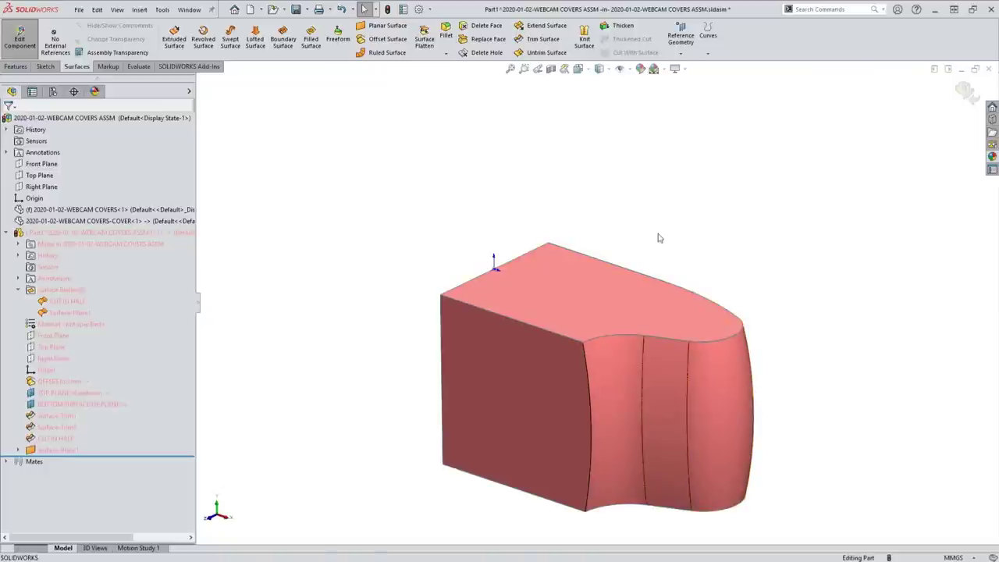
Try Thicken on the cut and top surfaces, then cancel it.
left_click(618, 26)
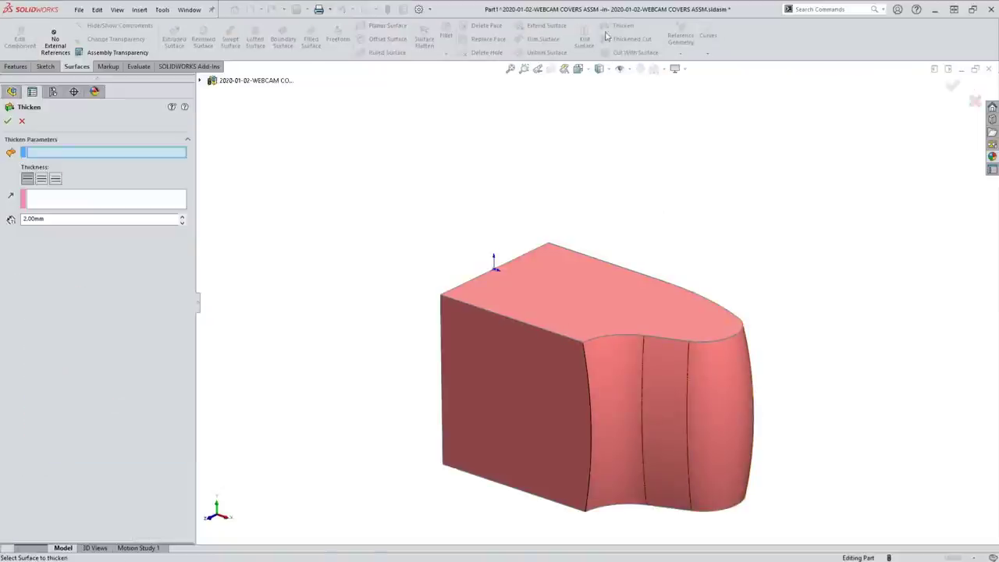
left_click(546, 407)
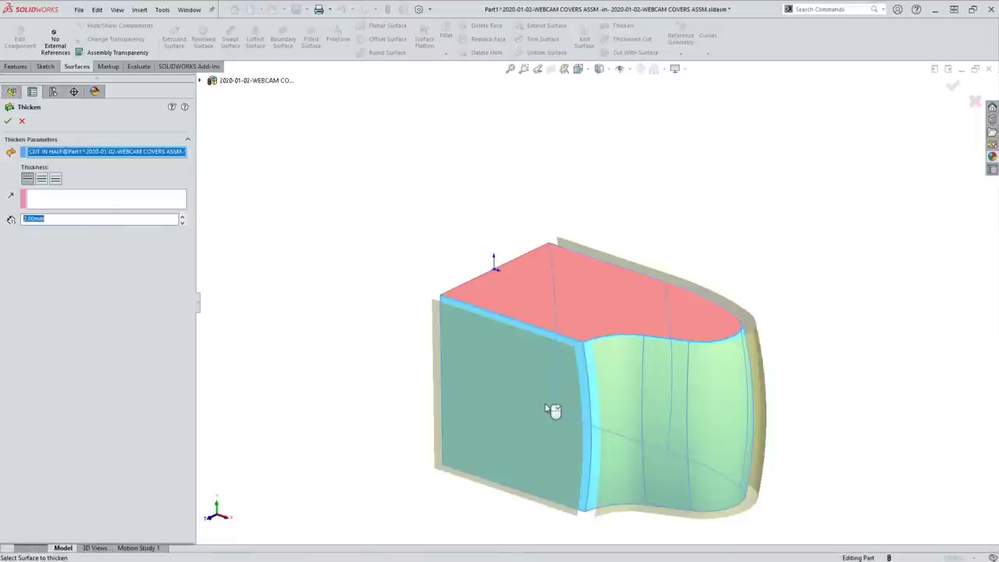
left_click(549, 406)
left_click(584, 319)
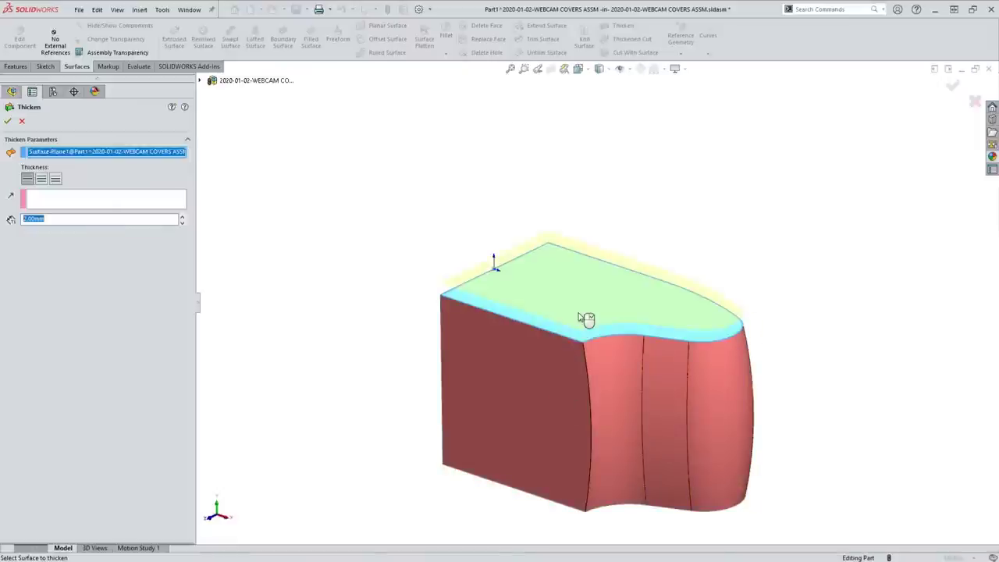
left_click(584, 319)
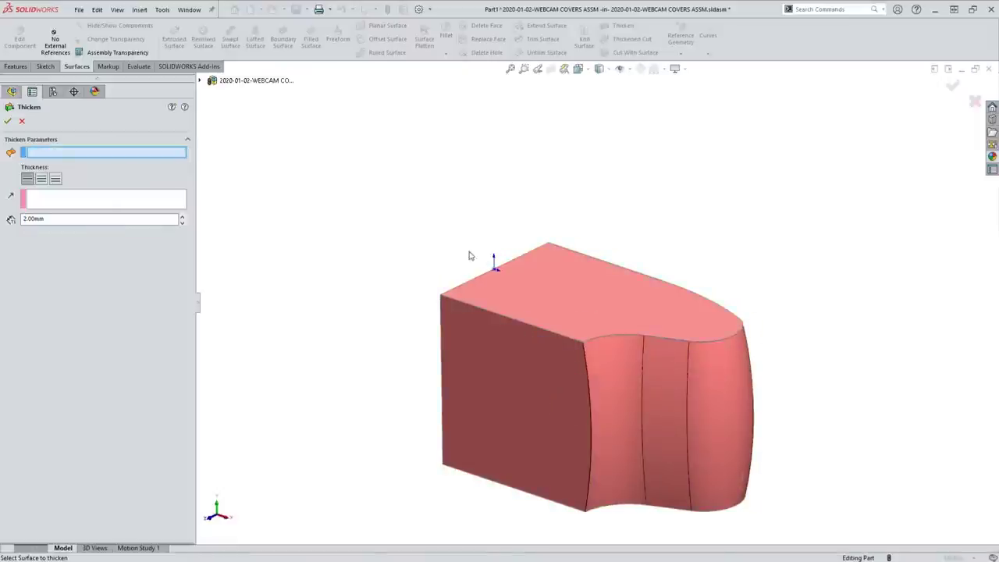
key("Escape")
Knit Surface-Plane1 and the CUT IN HALF surface into one body.
left_click(584, 39)
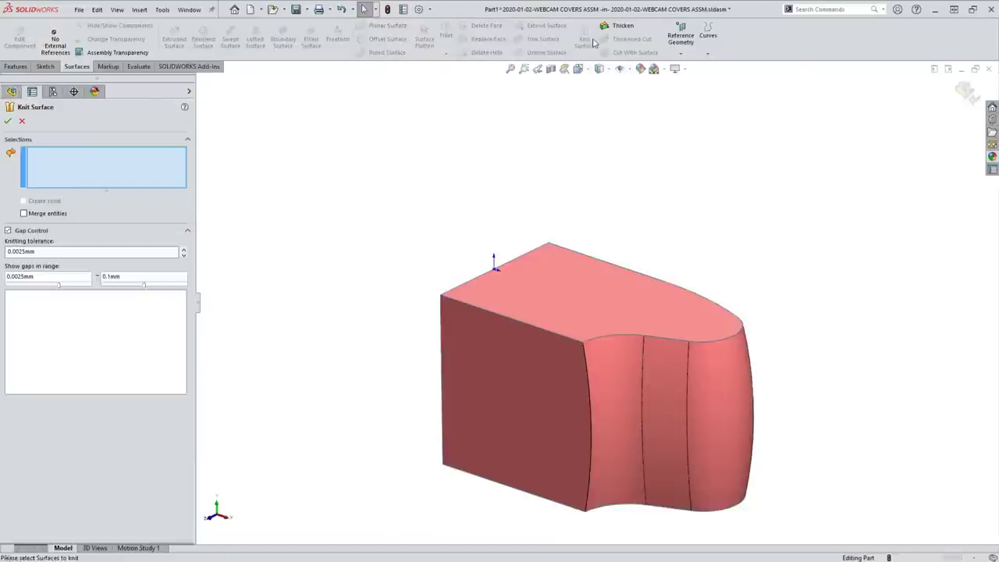
left_click(578, 328)
left_click(552, 381)
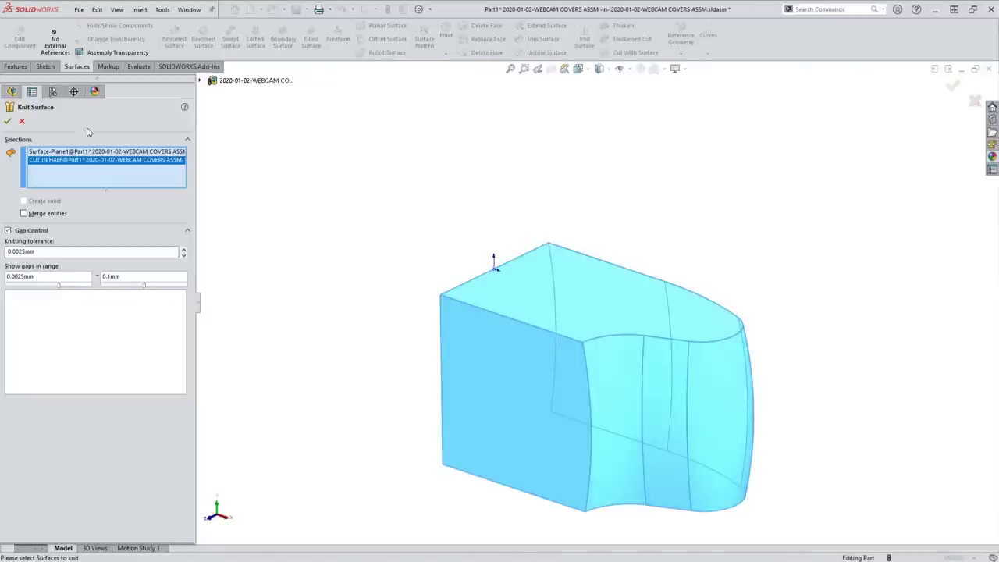
left_click(8, 122)
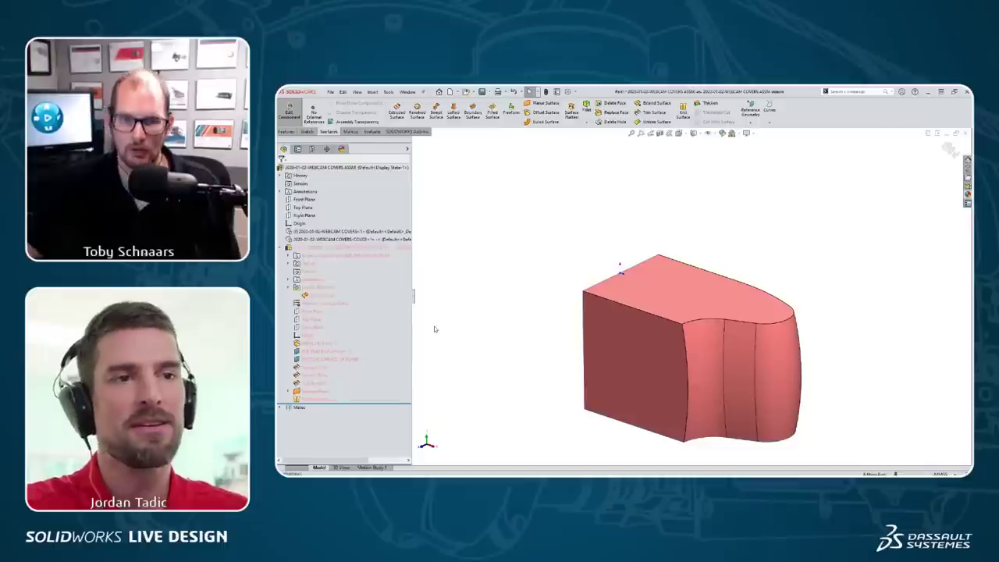
left_click(290, 289)
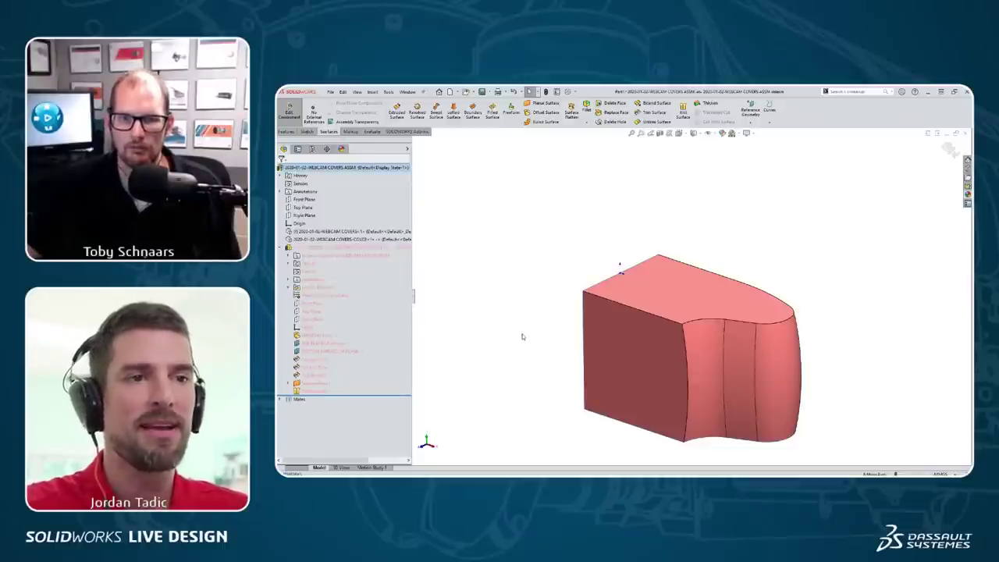
left_click(618, 267)
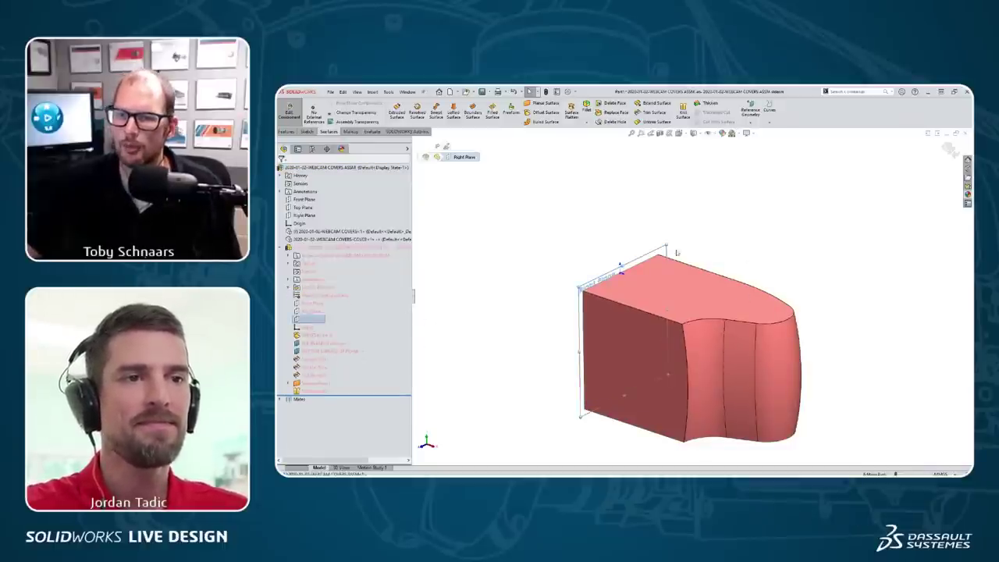
Ctrl-drag the Right Plane to start a new offset reference plane.
left_click_drag(644, 263, 747, 304, "ctrl")
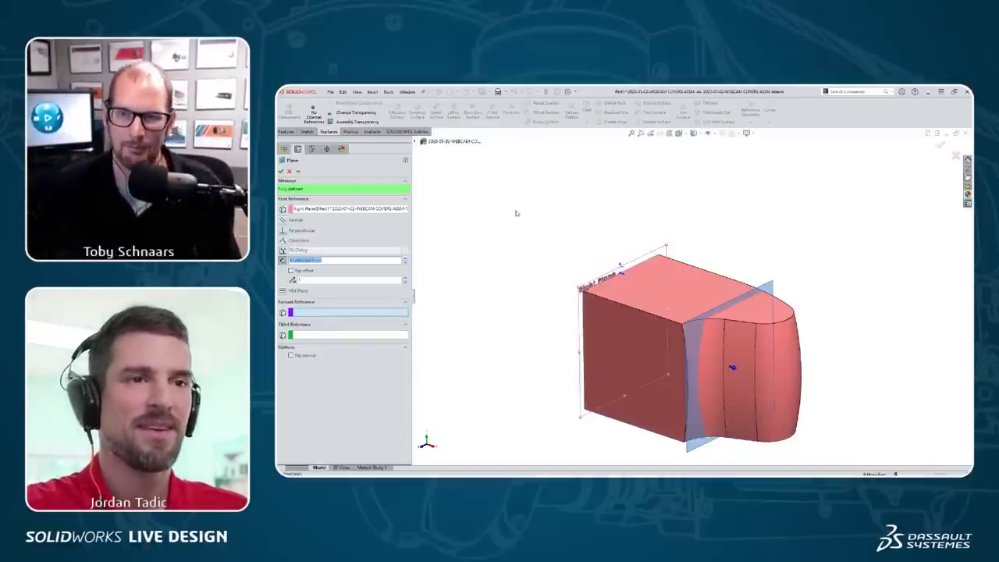
Apply a 54 mm offset to the new plane and close it.
type("54")
key("Return")
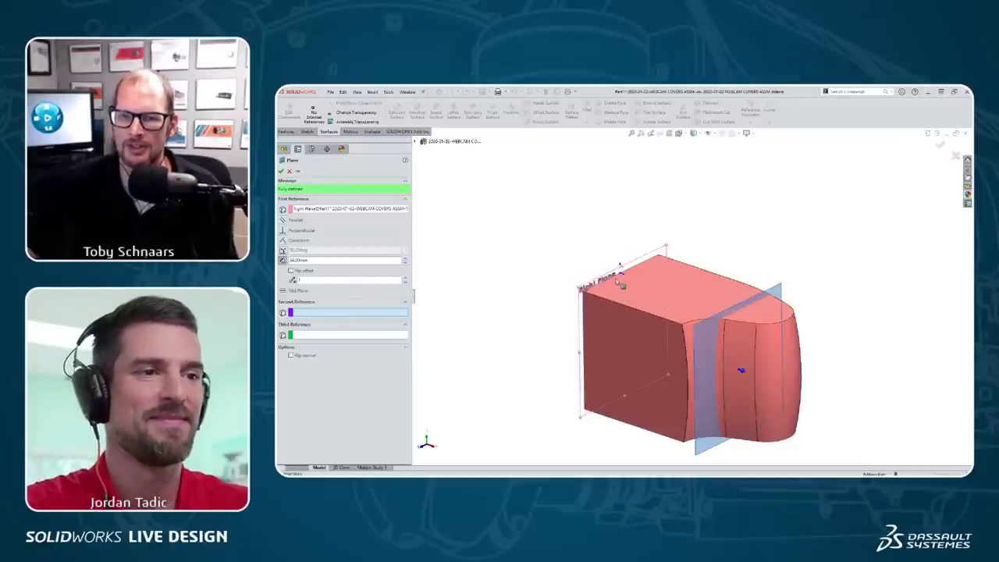
key("Return")
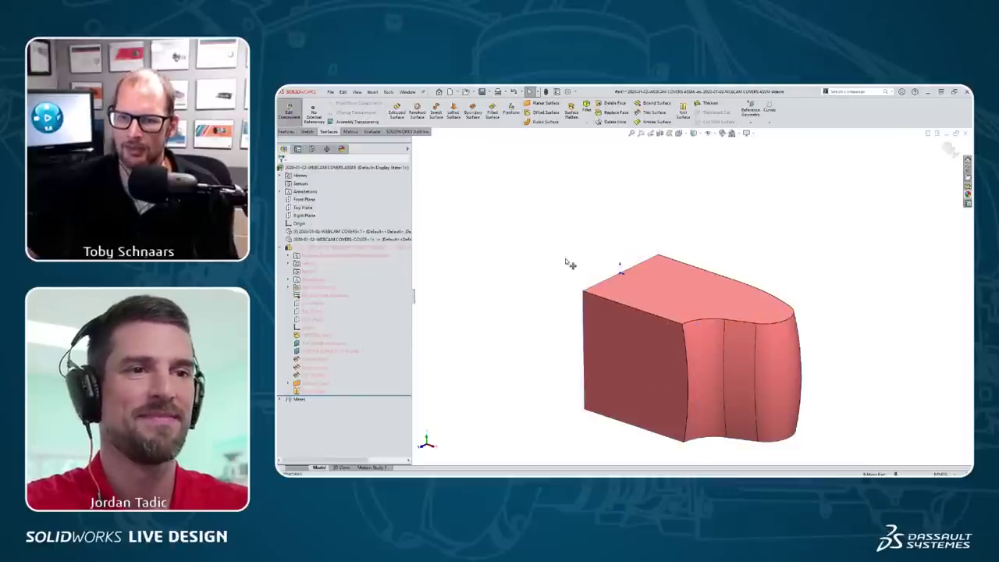
Create and accept a reference plane offset 34 mm from the Right Plane.
left_click(320, 322)
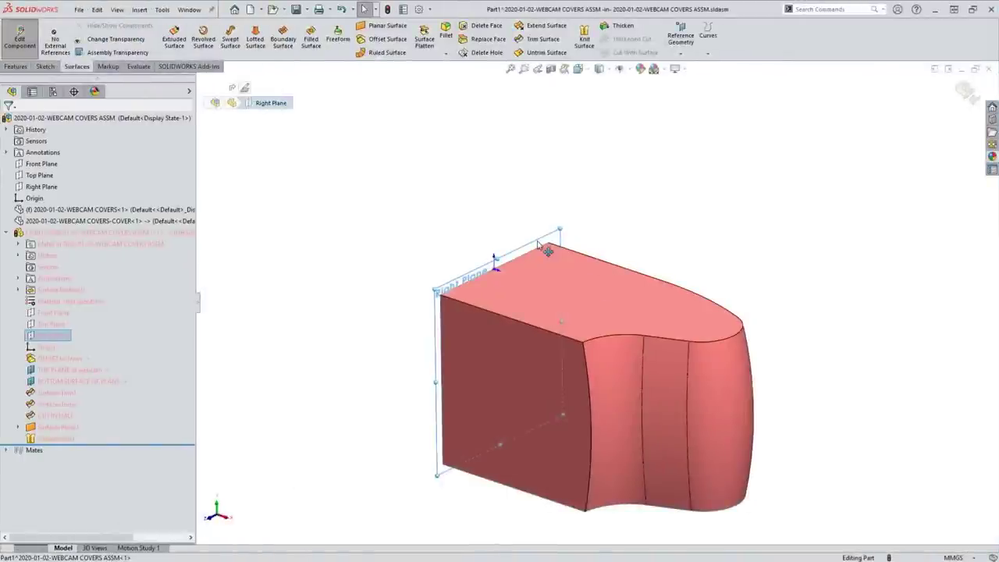
left_click_drag(549, 250, 634, 309, "ctrl")
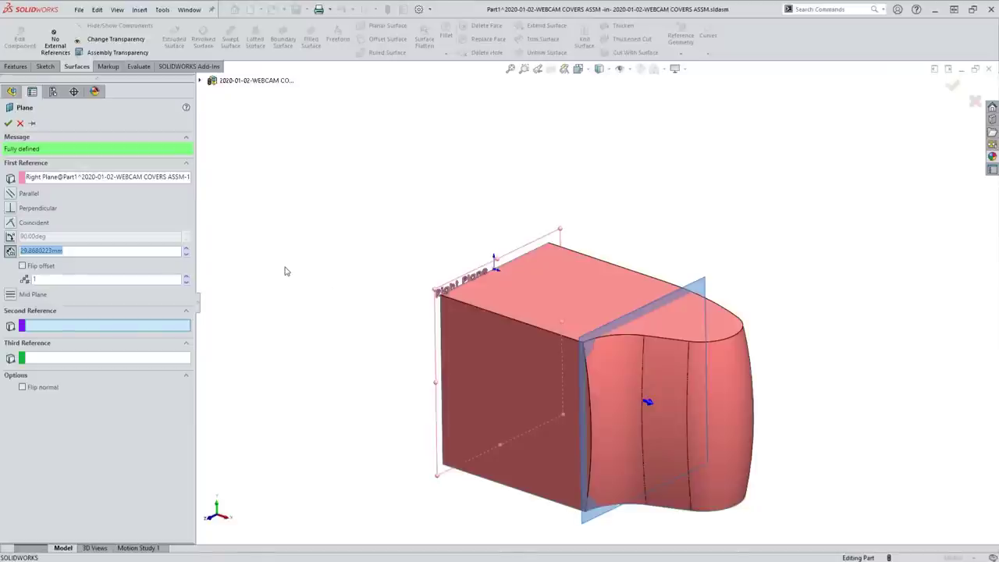
type("34")
key("Return")
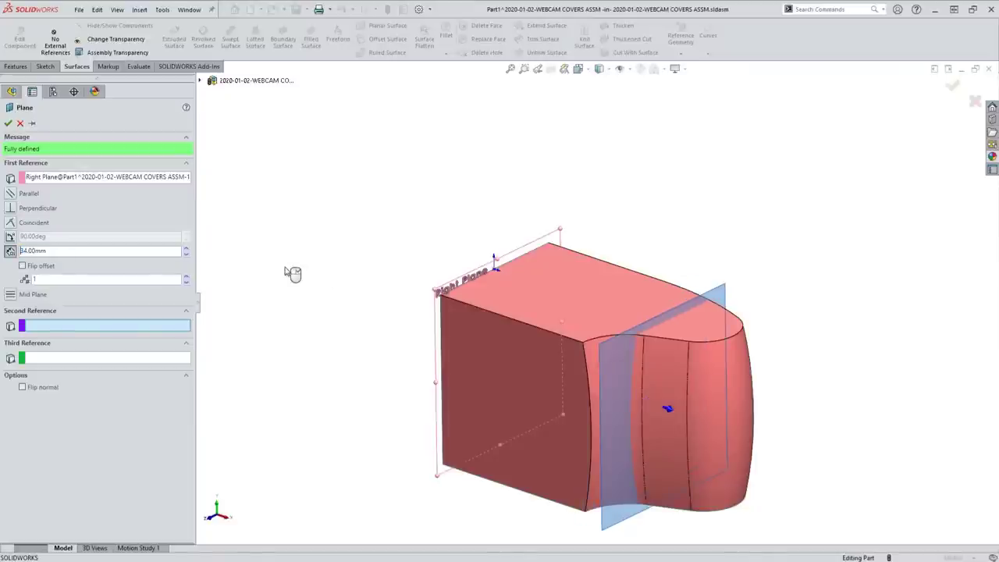
right_click(292, 273)
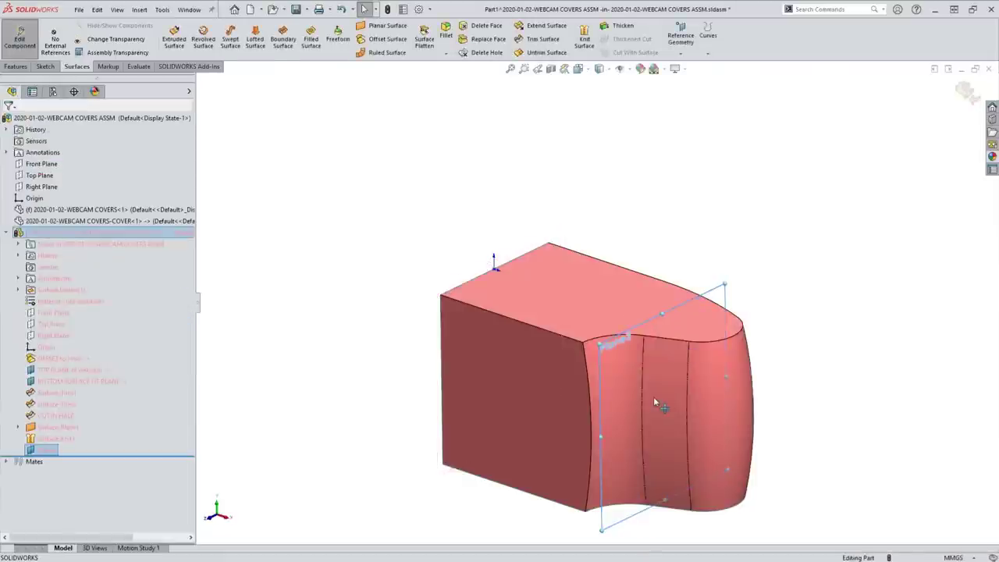
key("ctrl+8")
left_click(656, 469)
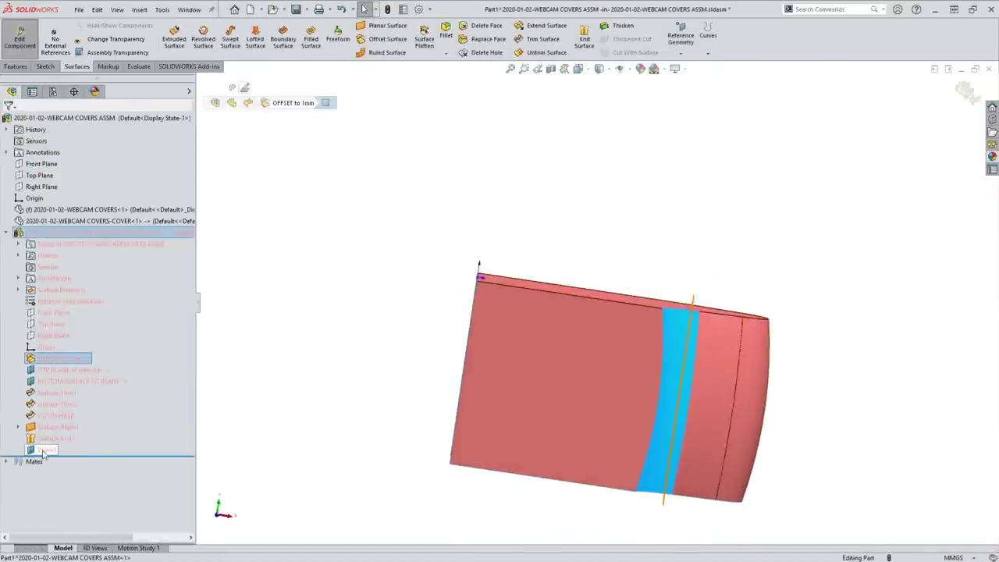
left_click(622, 70)
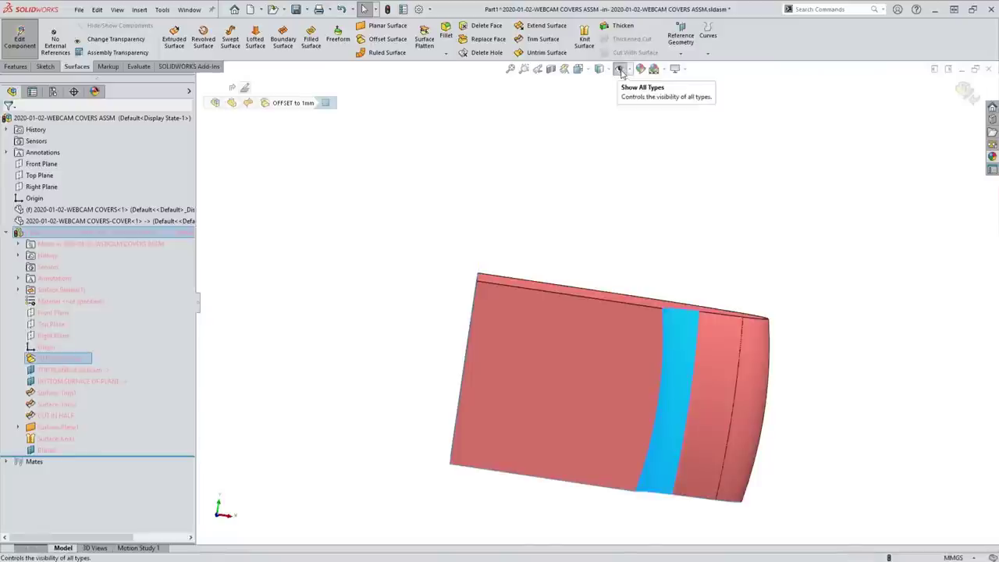
left_click(43, 449)
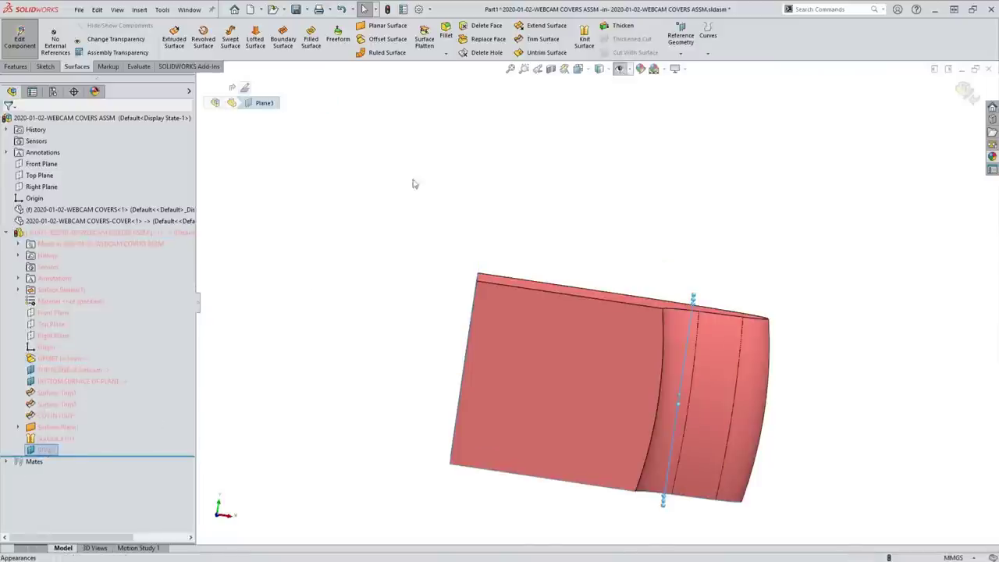
left_click(669, 364)
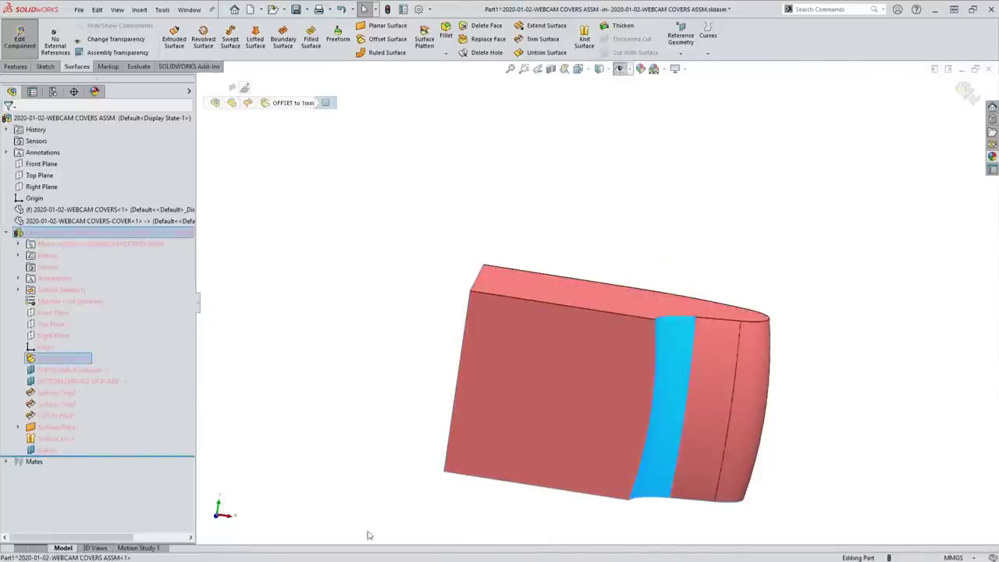
left_click(691, 384)
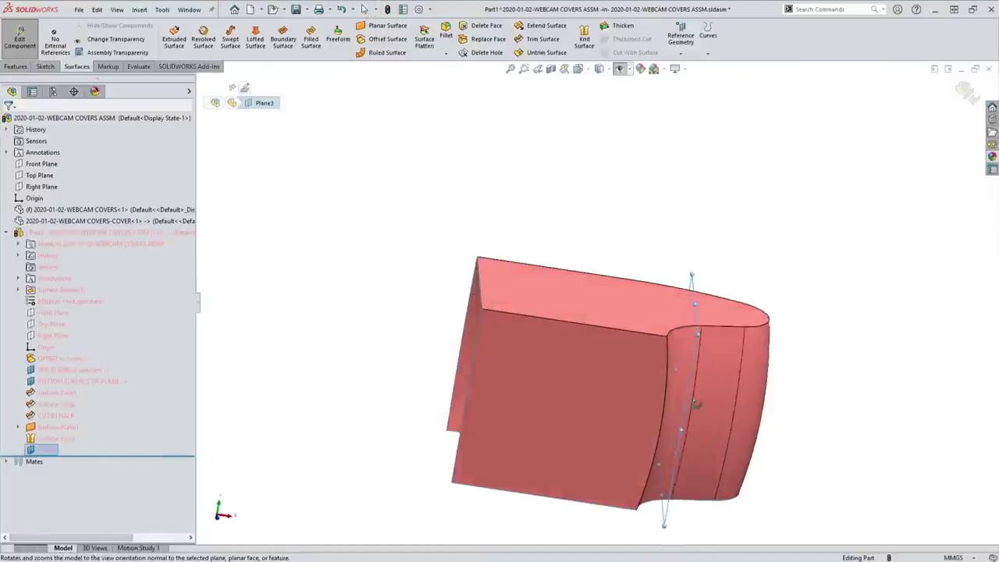
middle_click_drag(696, 404, 624, 462)
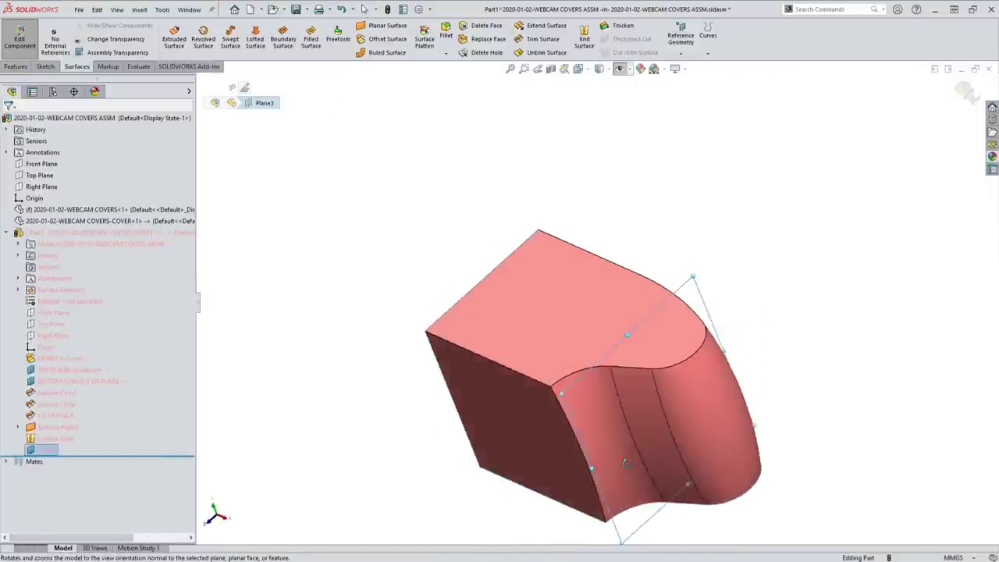
key("ctrl+8")
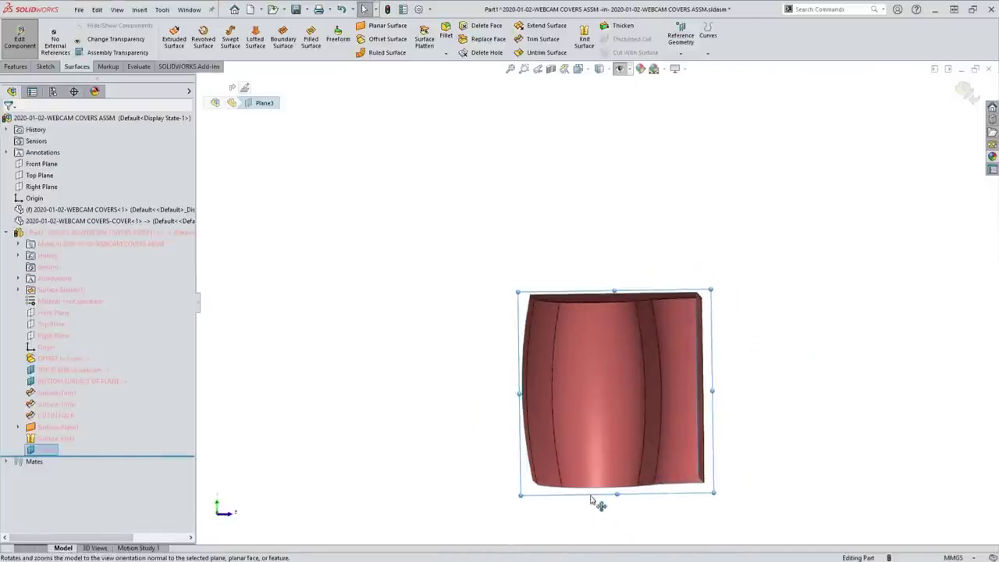
middle_click_drag(590, 500, 569, 541)
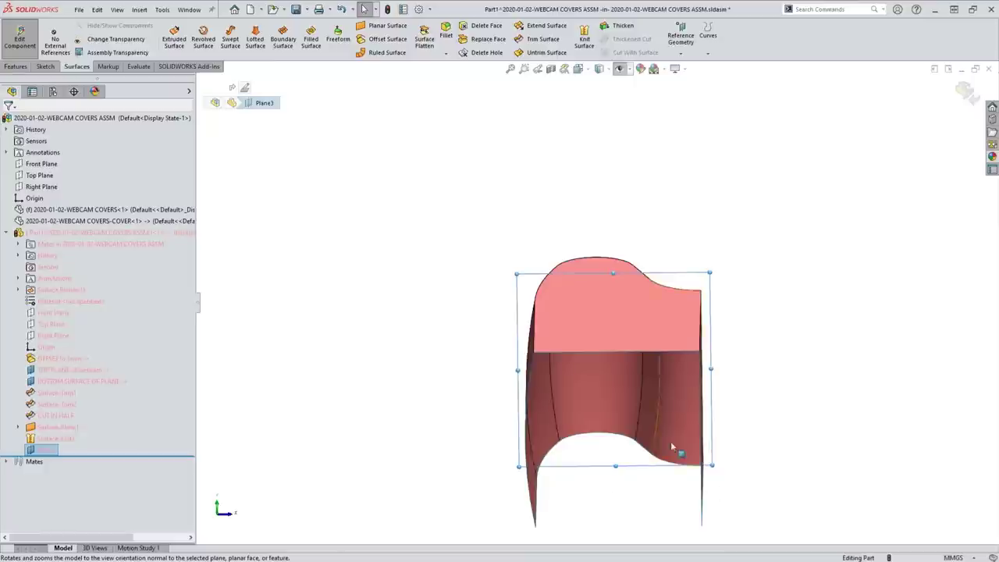
middle_click_drag(770, 501, 531, 404)
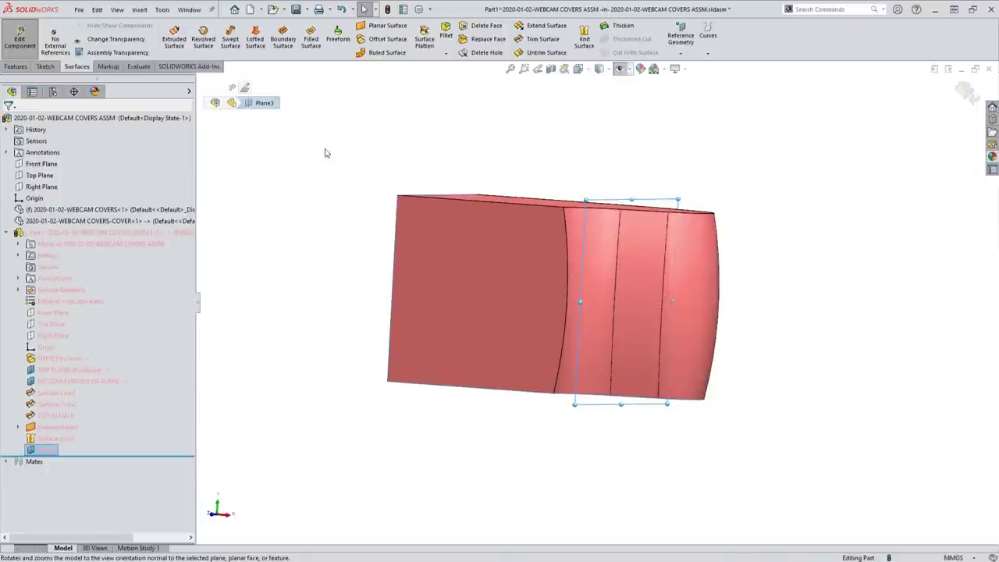
Trim the knitted surface at Plane3, keeping the Surface-Knit1-Trim1 piece.
left_click(539, 43)
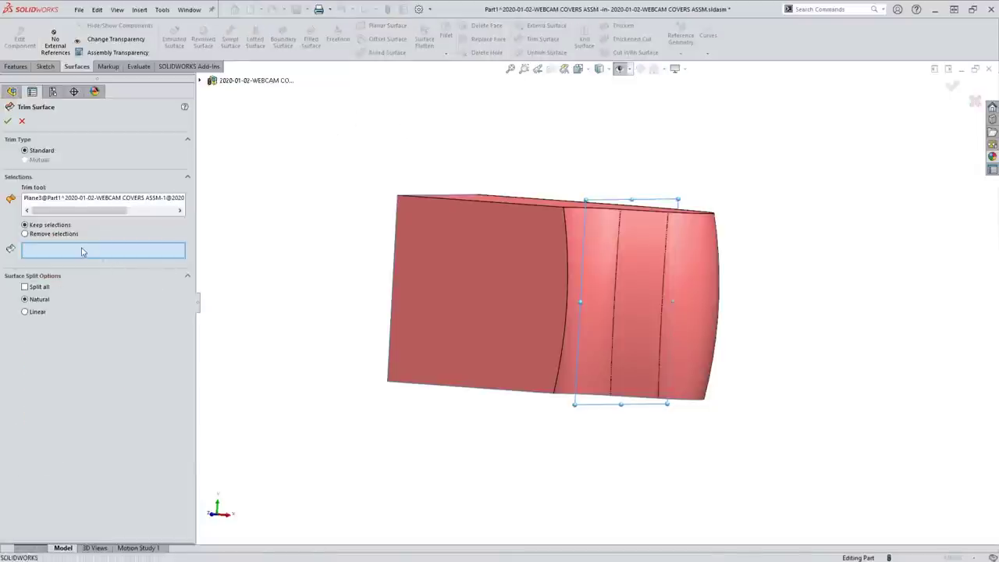
left_click(480, 288)
middle_click_drag(398, 204, 411, 275)
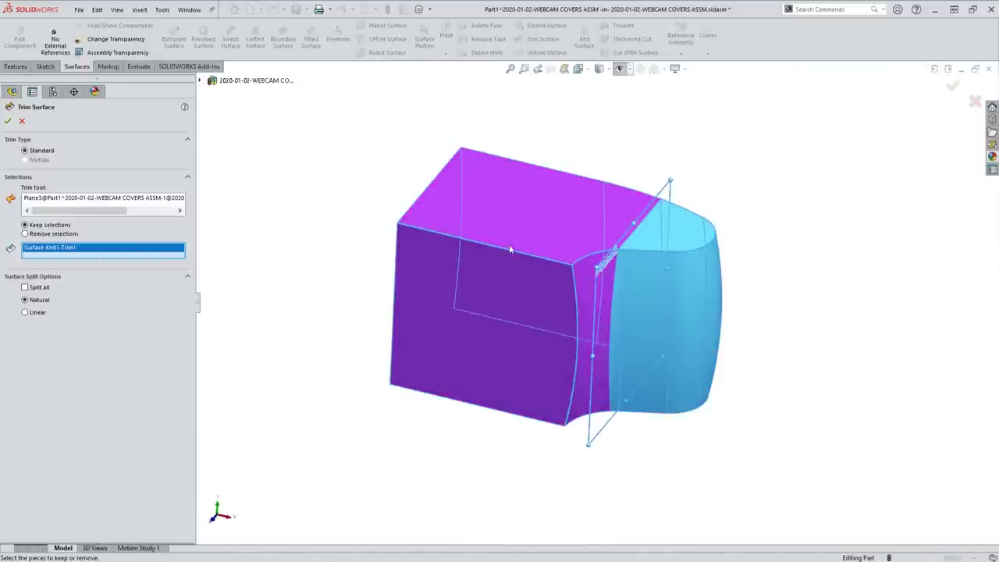
left_click(949, 92)
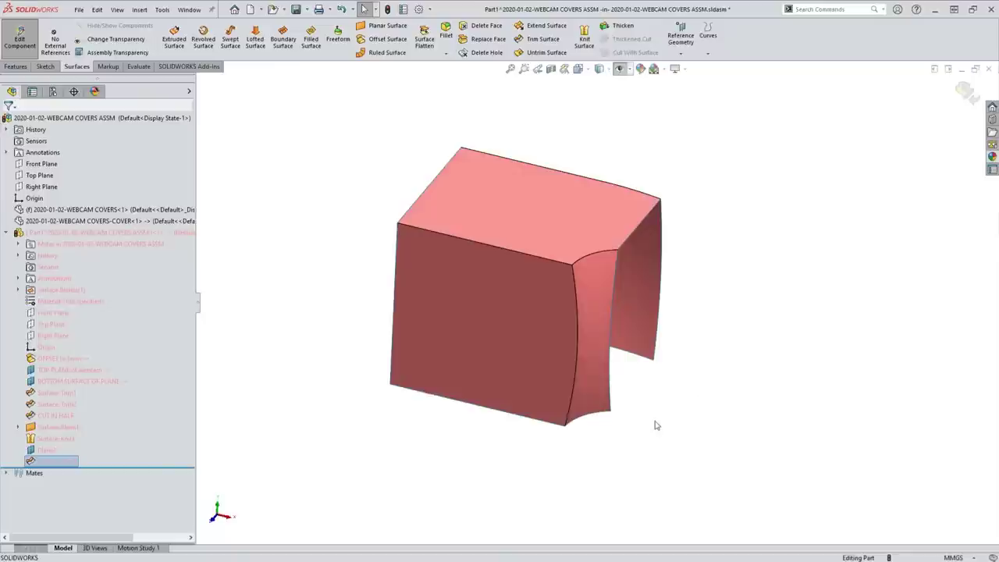
Show the WEBCAM COVERS component again and view the trimmed cover fitted inside it.
middle_click_drag(655, 426, 639, 462)
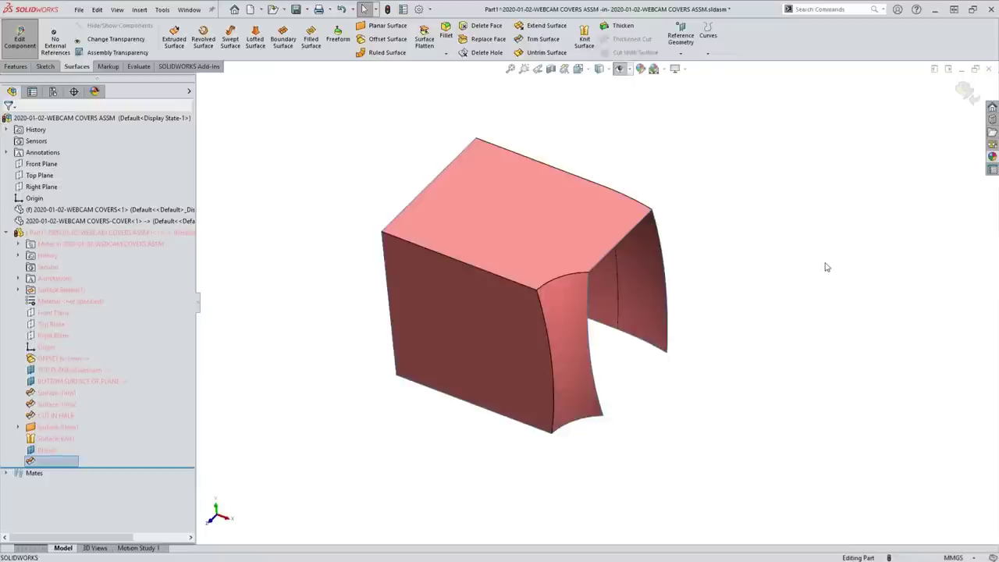
left_click(328, 402)
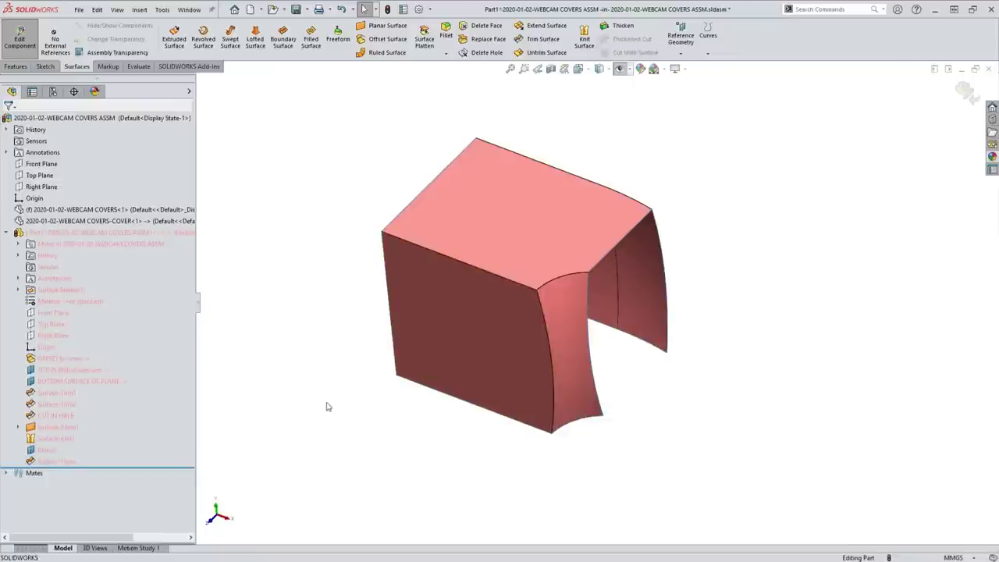
middle_click_drag(328, 402, 262, 359)
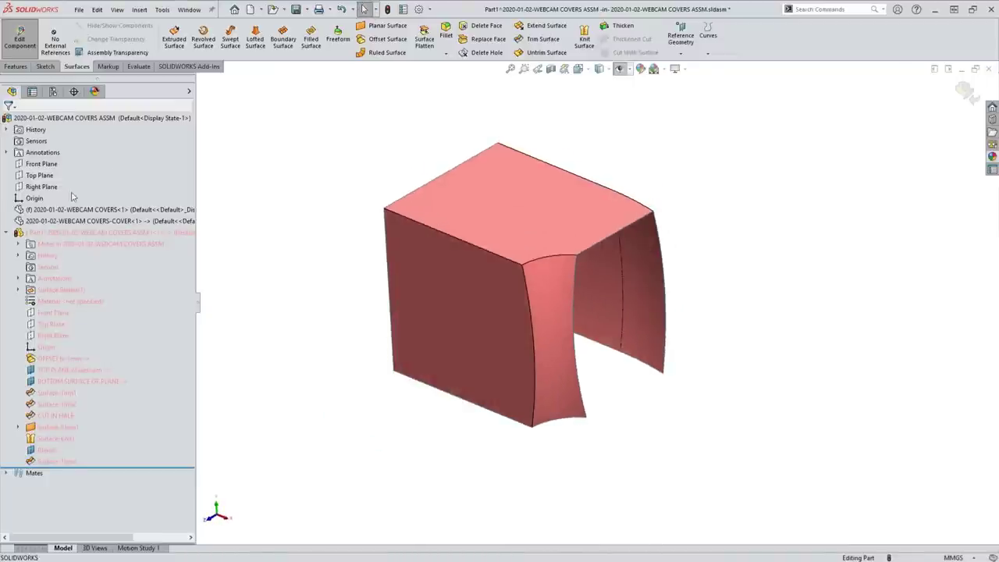
left_click(68, 209)
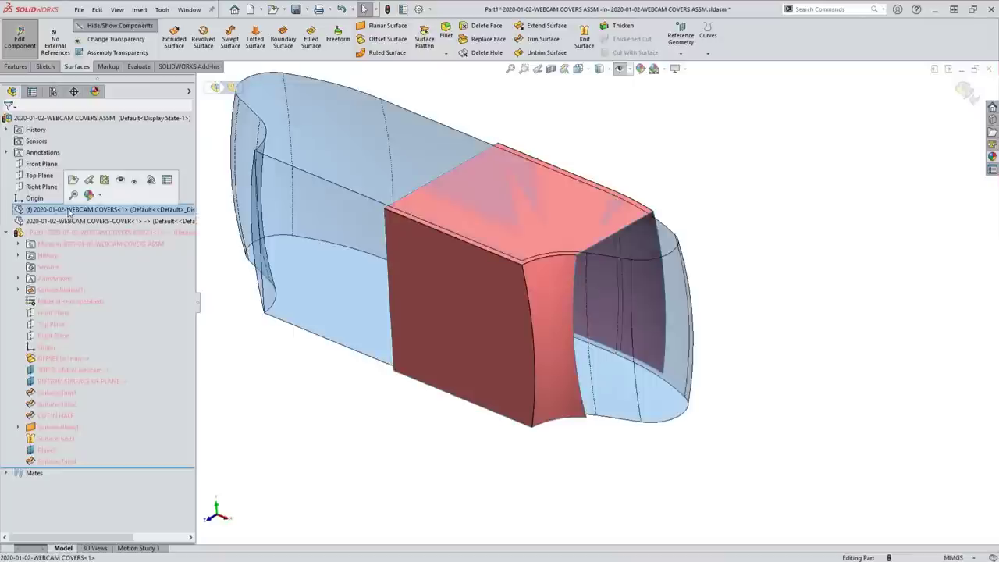
left_click(119, 180)
left_click(541, 441)
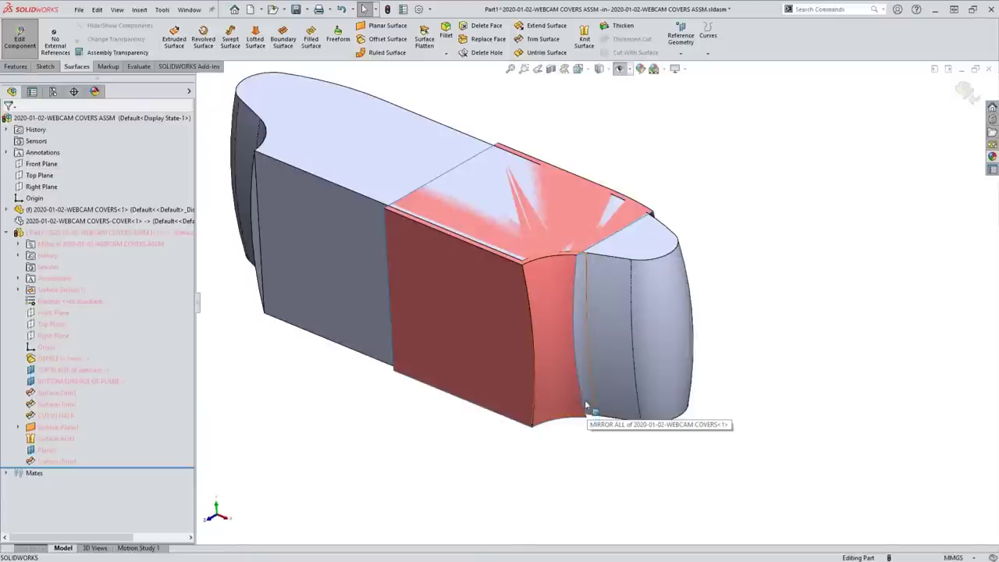
middle_click_drag(584, 432, 367, 481)
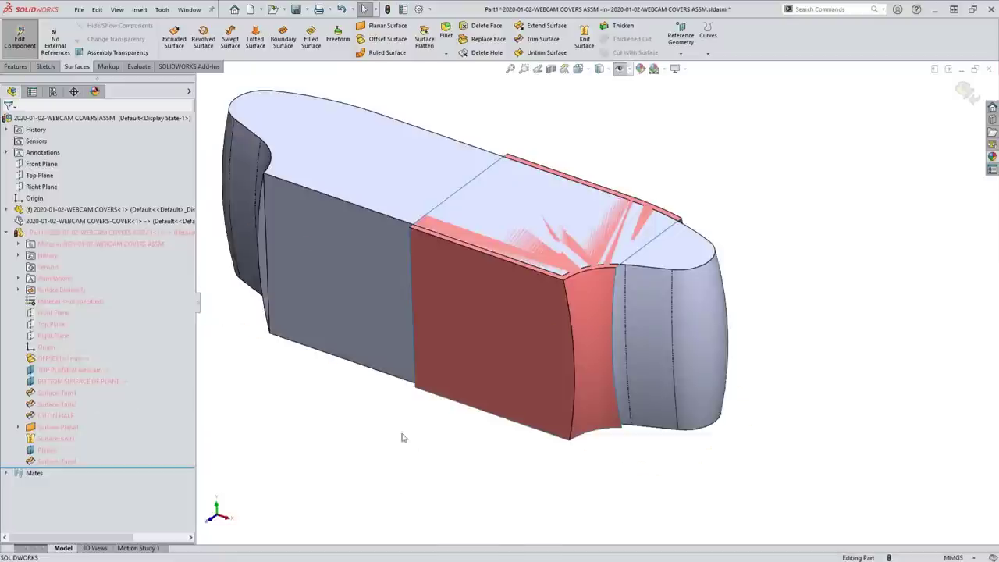
left_click(390, 302)
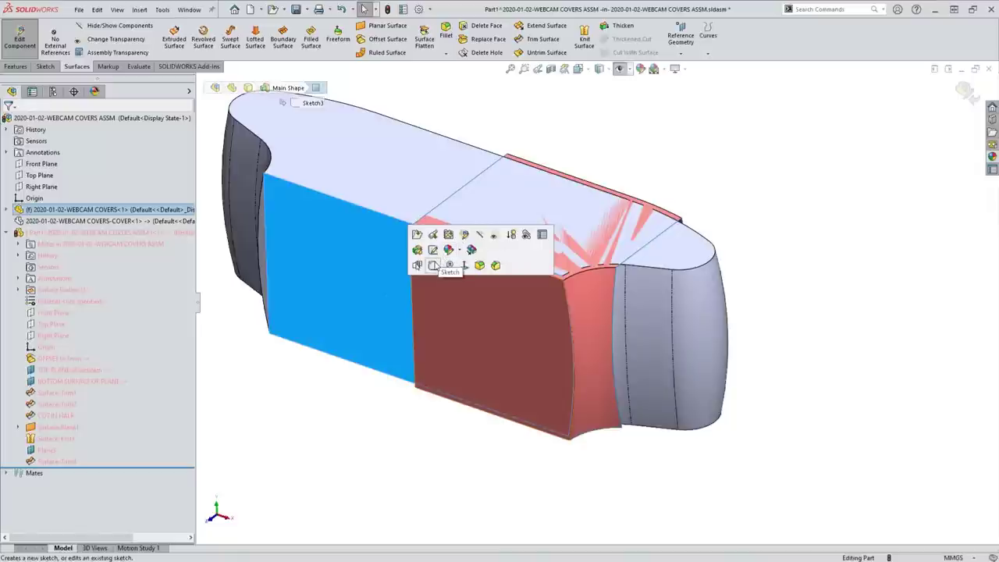
Hide the webcam covers again and start a sketch on the cover's Front Plane.
right_click(89, 210)
left_click(372, 187)
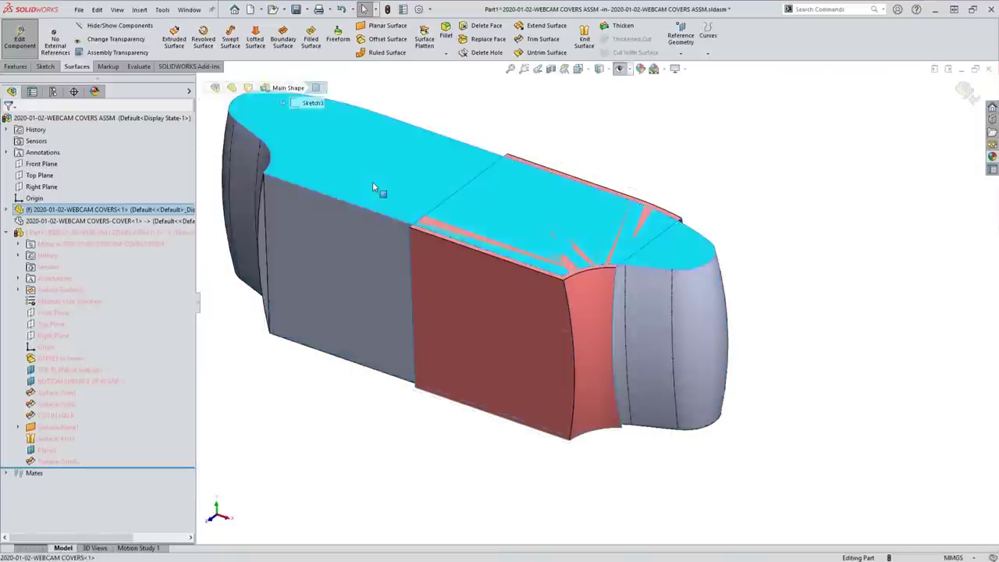
key("Tab")
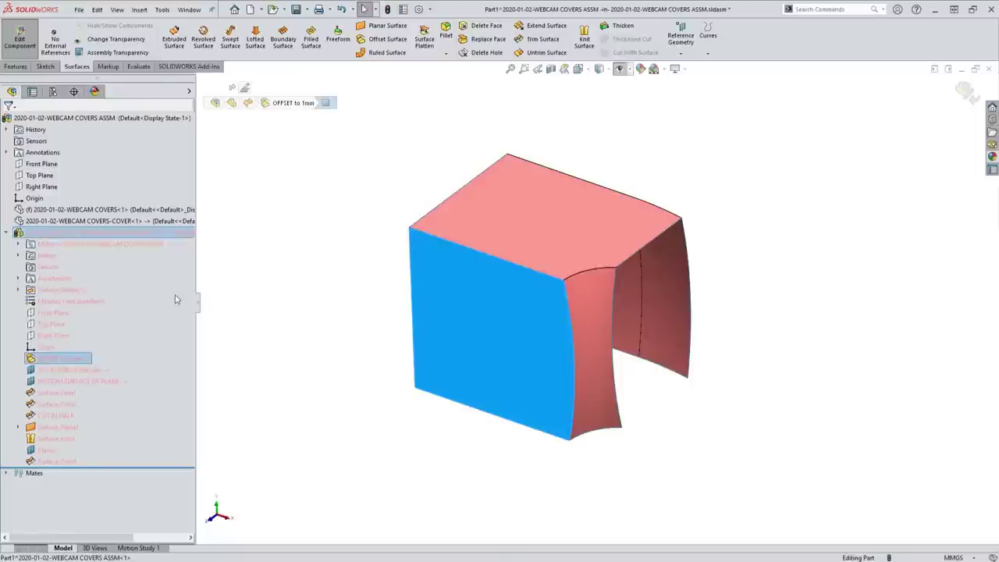
left_click(67, 313)
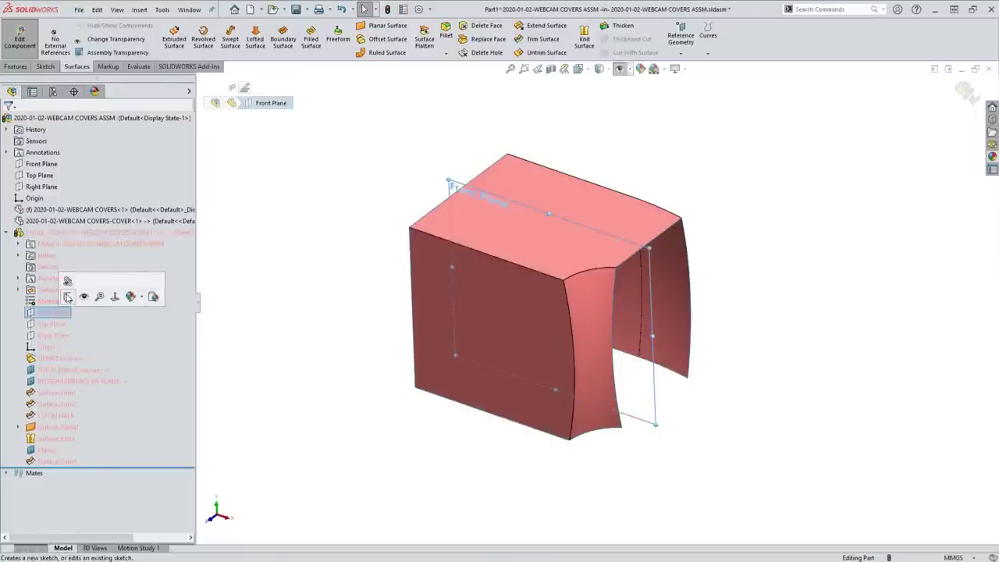
left_click(67, 297)
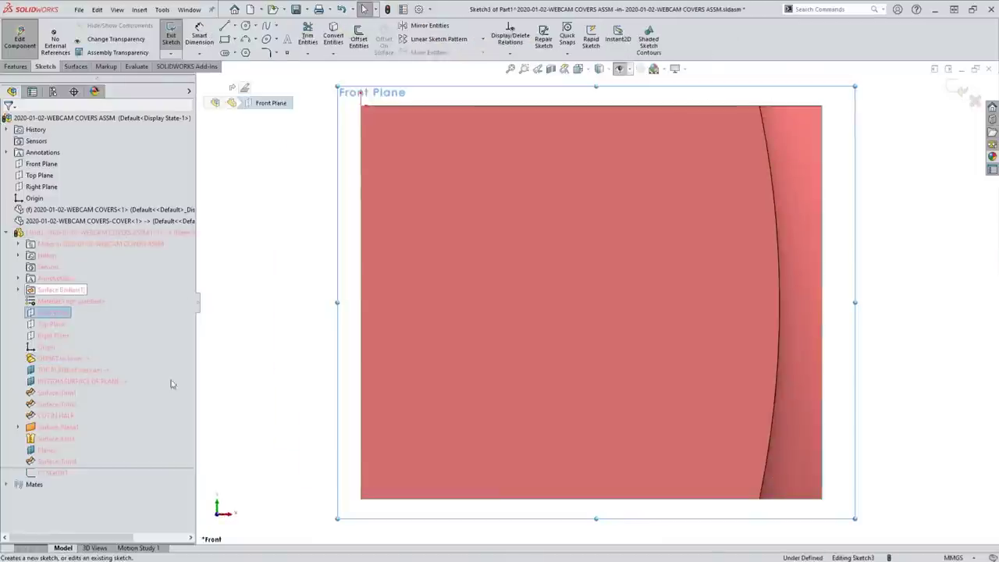
Draw a centre-point slot and snap it to the face's corner.
key("s")
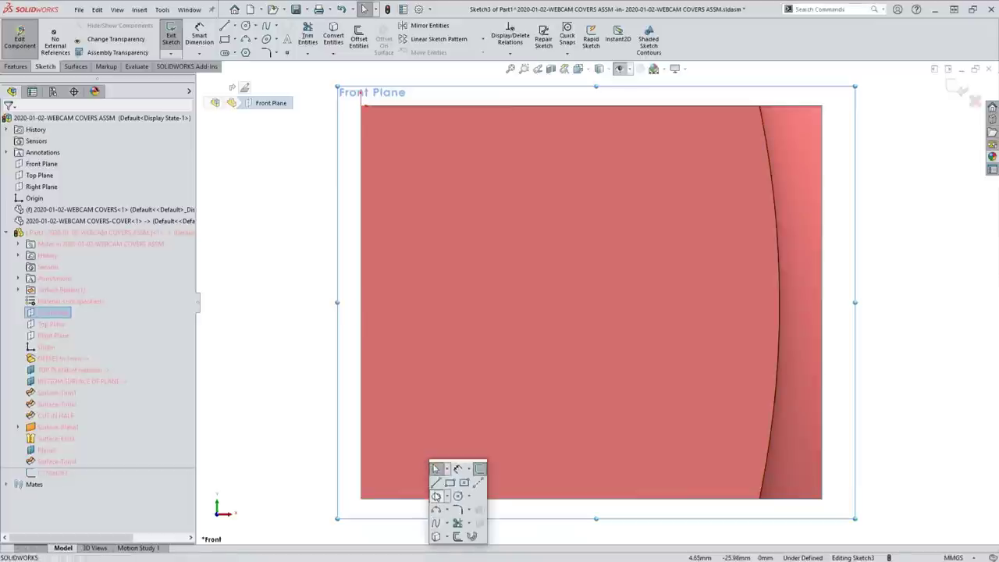
left_click(435, 496)
key("z")
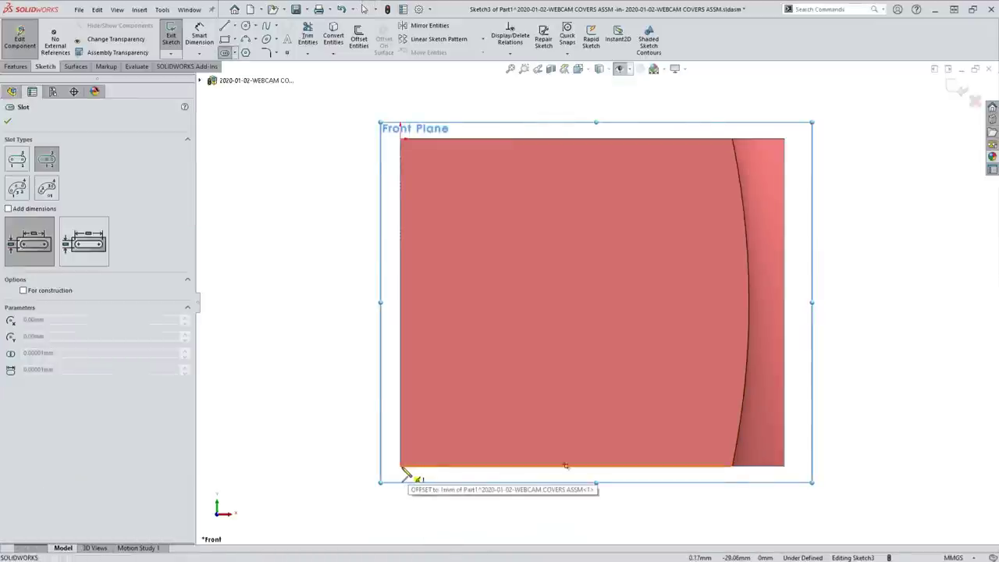
left_click(401, 467)
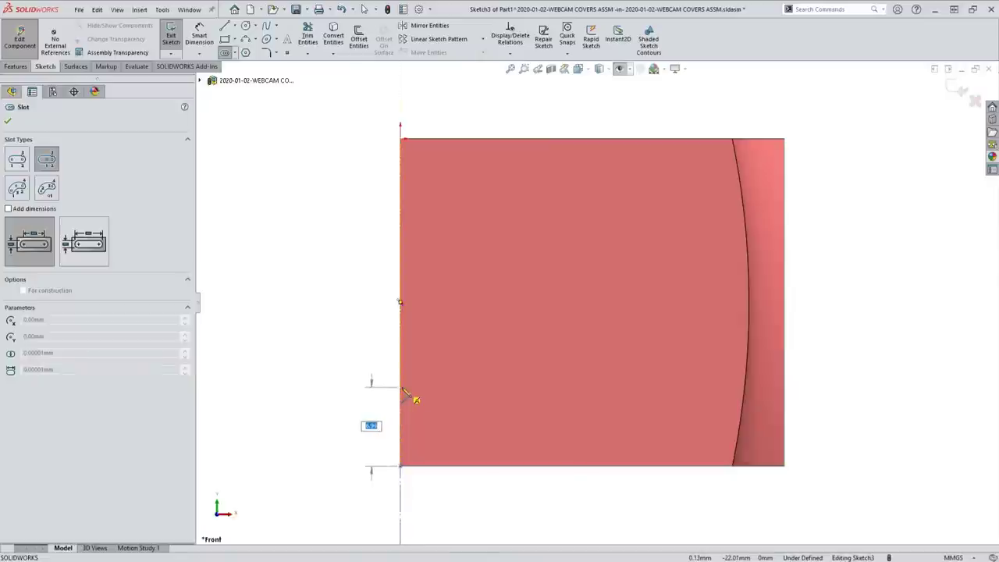
key("Escape")
key("s")
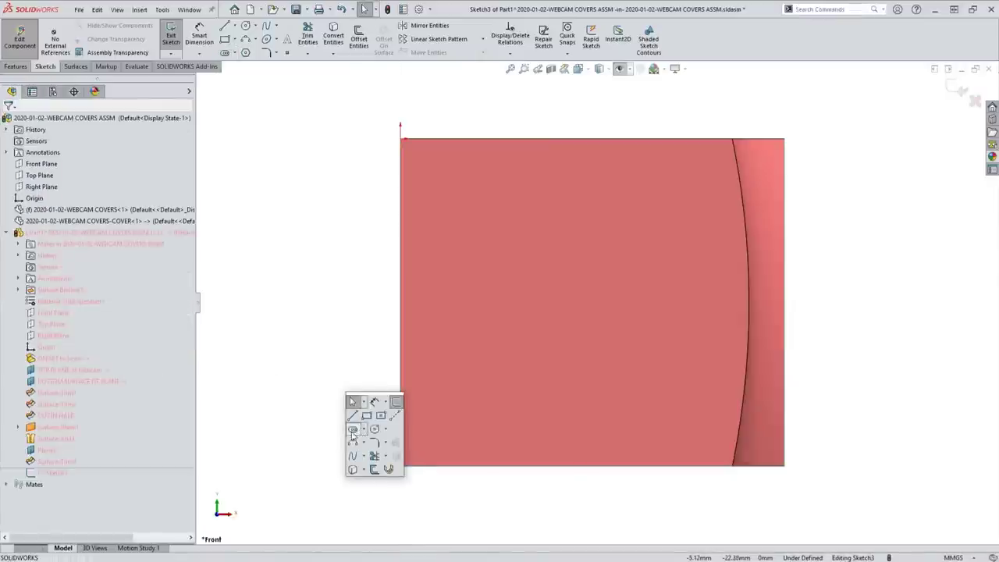
left_click(352, 437)
left_click(329, 448)
left_click(328, 397)
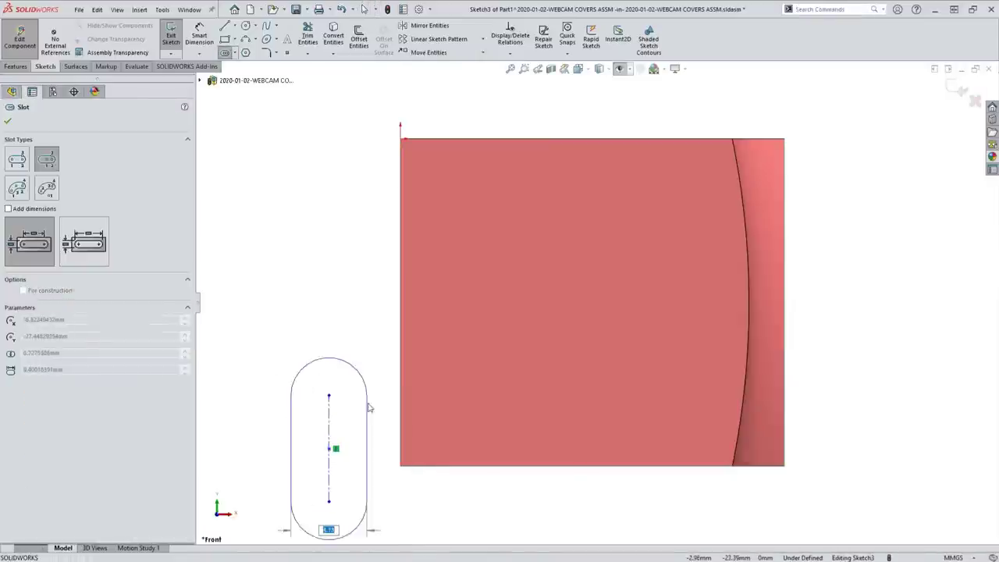
left_click(376, 413)
key("Escape")
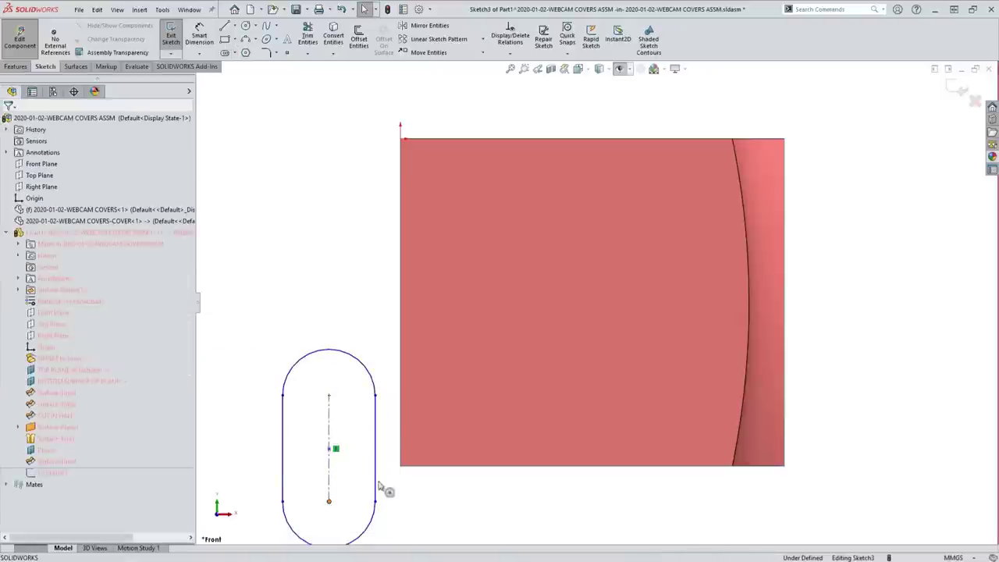
left_click_drag(377, 484, 400, 466)
Dimension the slot width to 16 mm.
key("s")
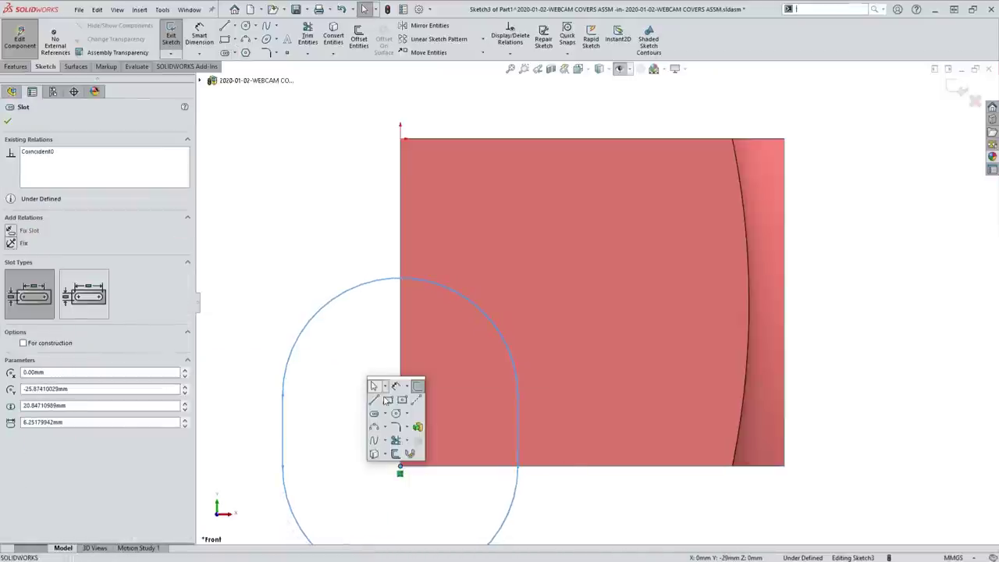
left_click(395, 386)
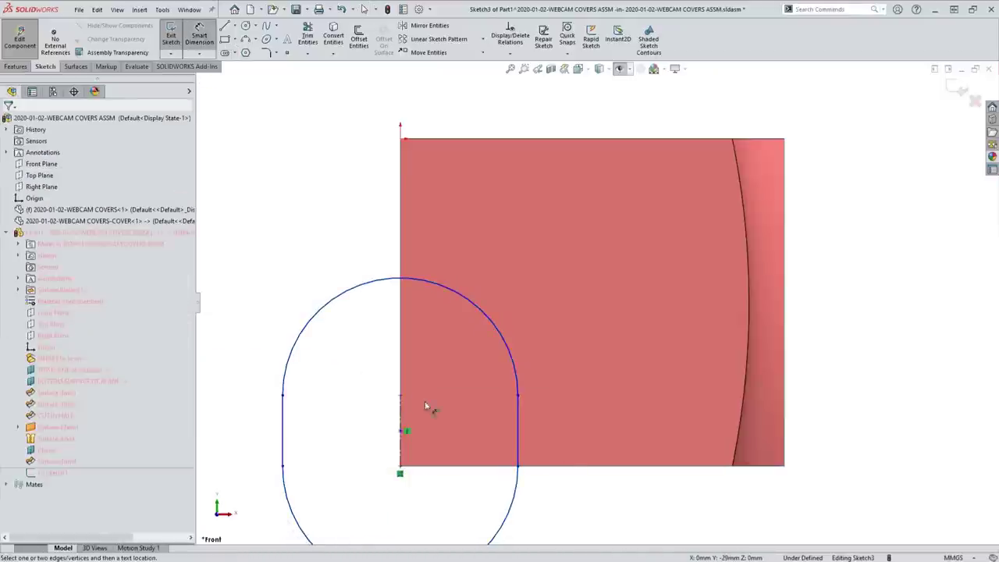
left_click(283, 448)
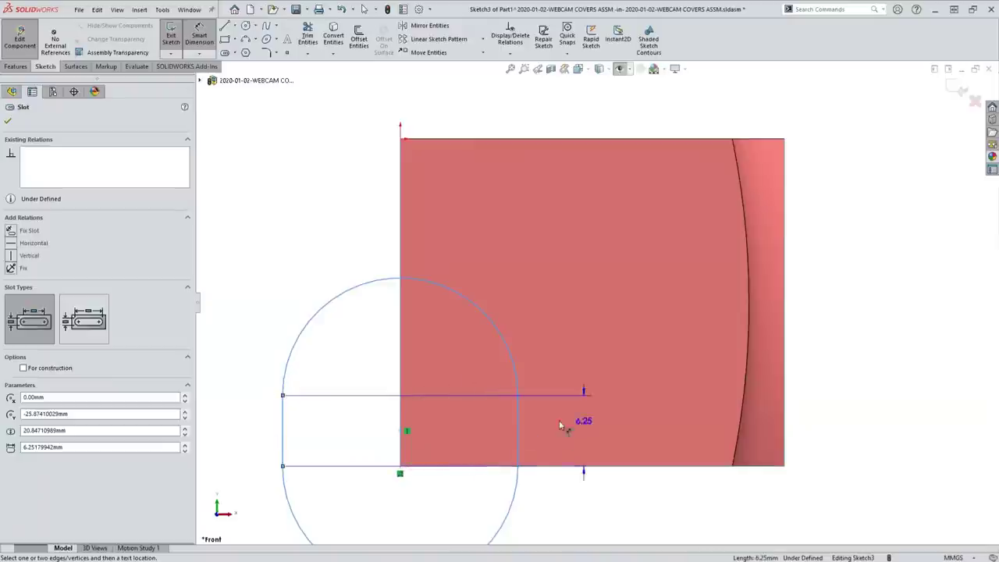
left_click(517, 438)
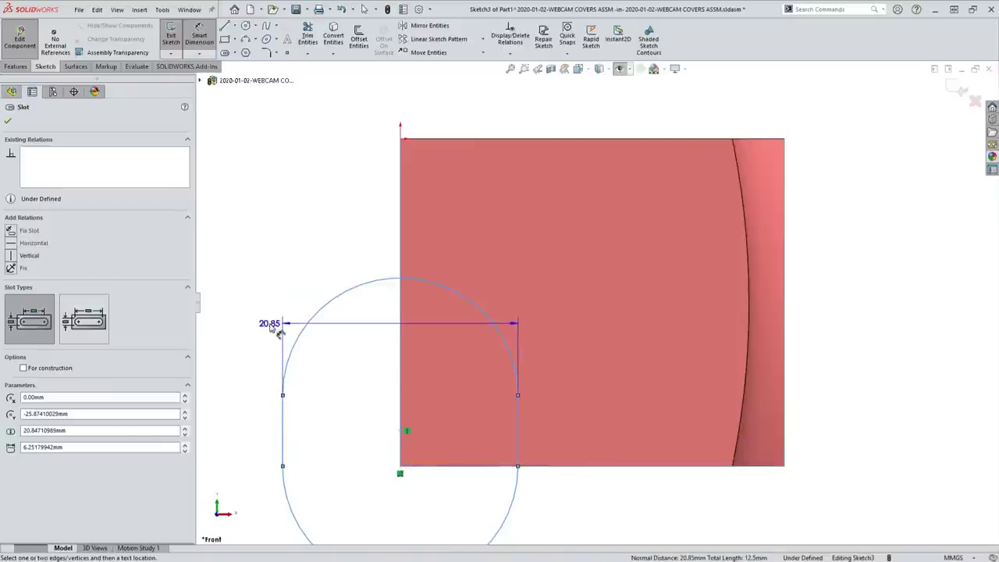
left_click(268, 330)
type("16")
key("Return")
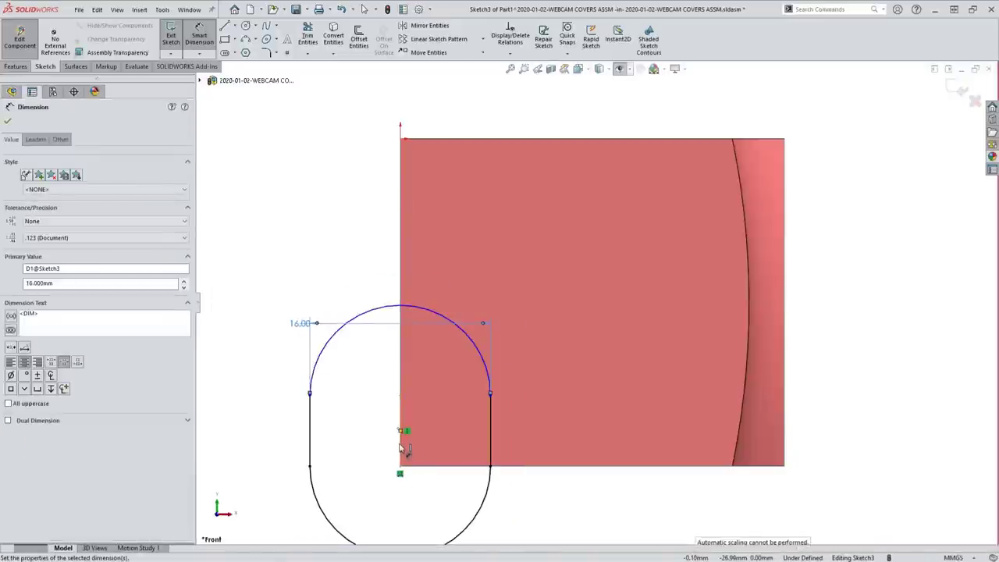
Set the slot's offset dimension to 4 mm from the cover's edge.
left_click(490, 440)
key("Escape")
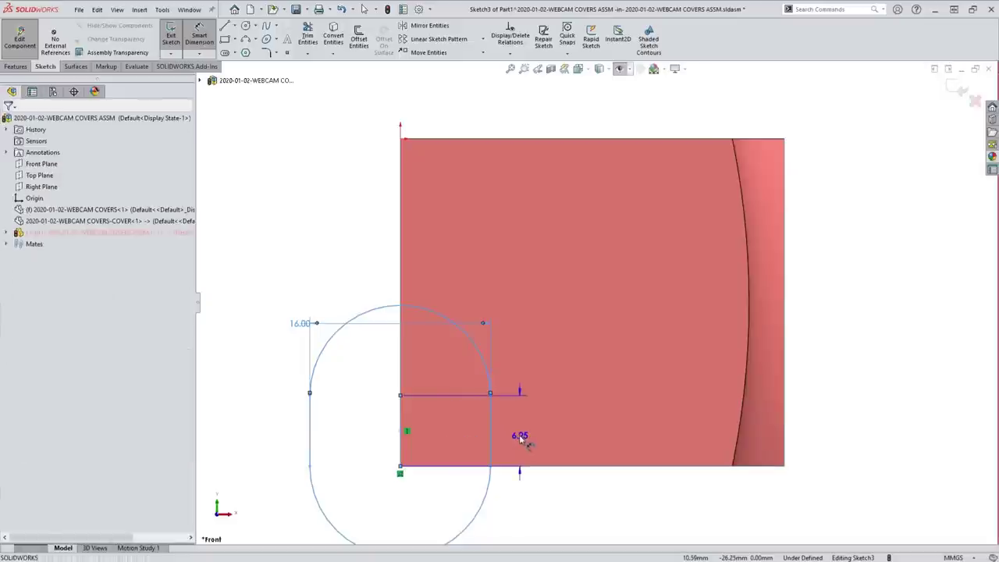
left_click(520, 438)
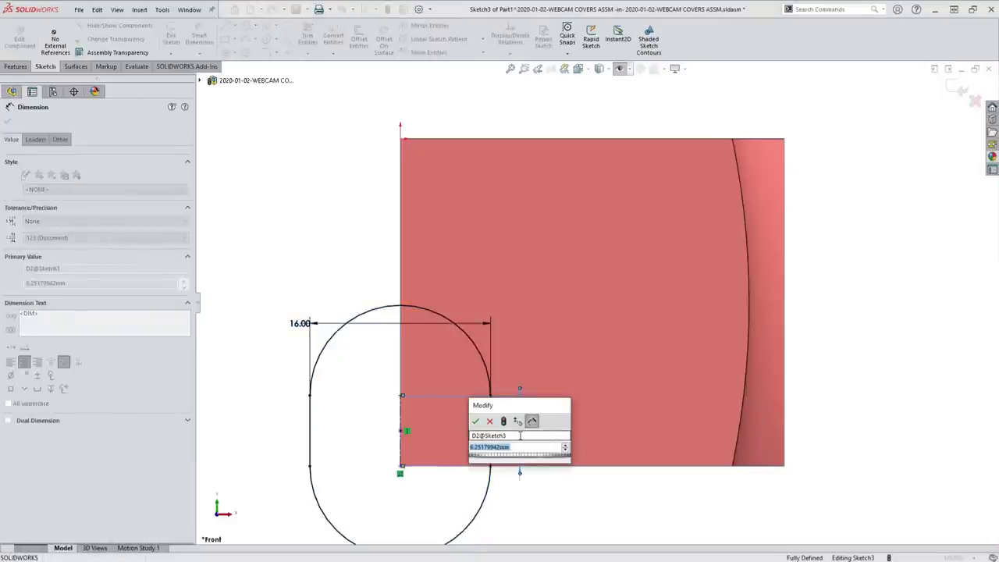
type("4")
key("Return")
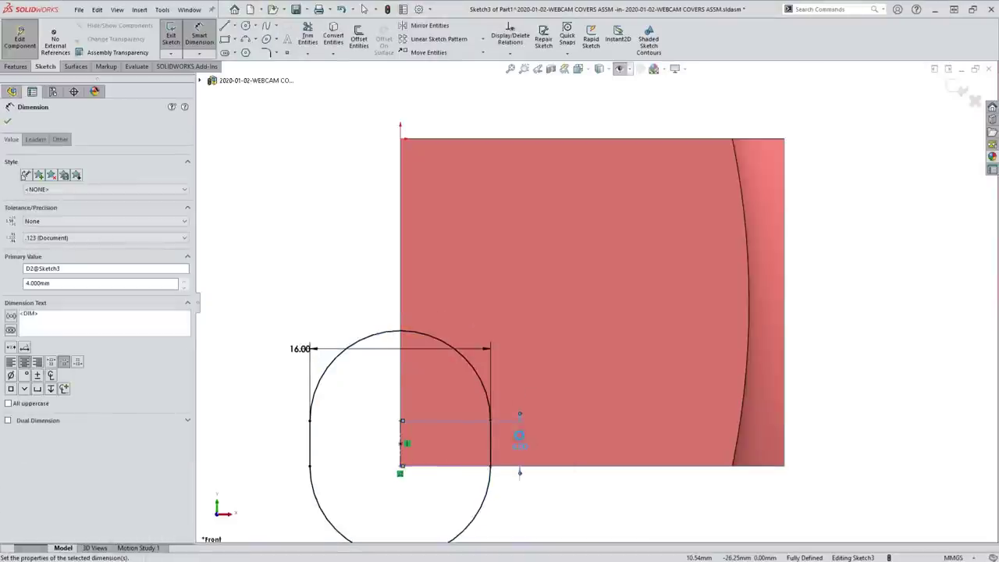
mouse_move(417, 336)
middle_mouse_down()
mouse_move(390, 346)
mouse_move(436, 394)
middle_mouse_up()
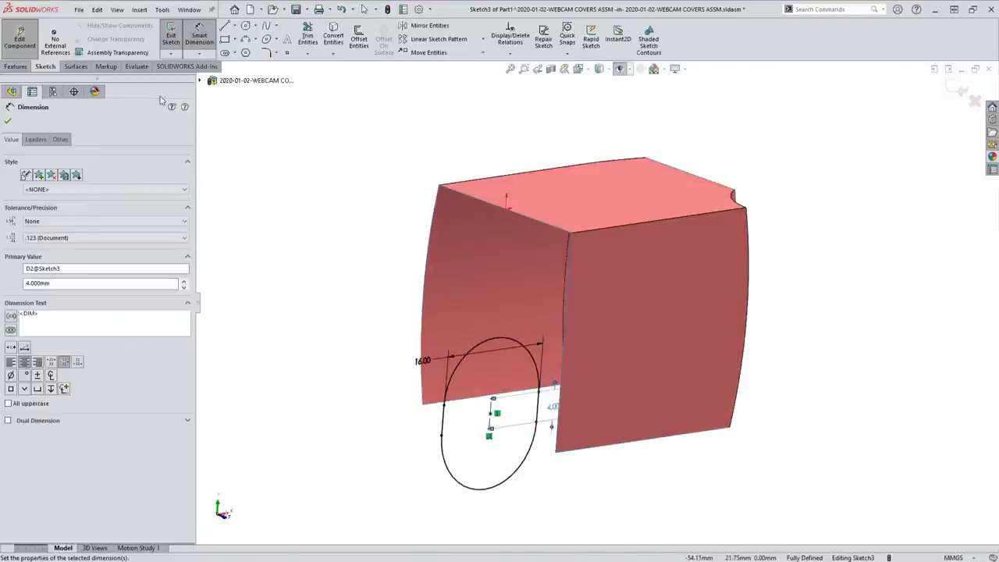
left_click(74, 66)
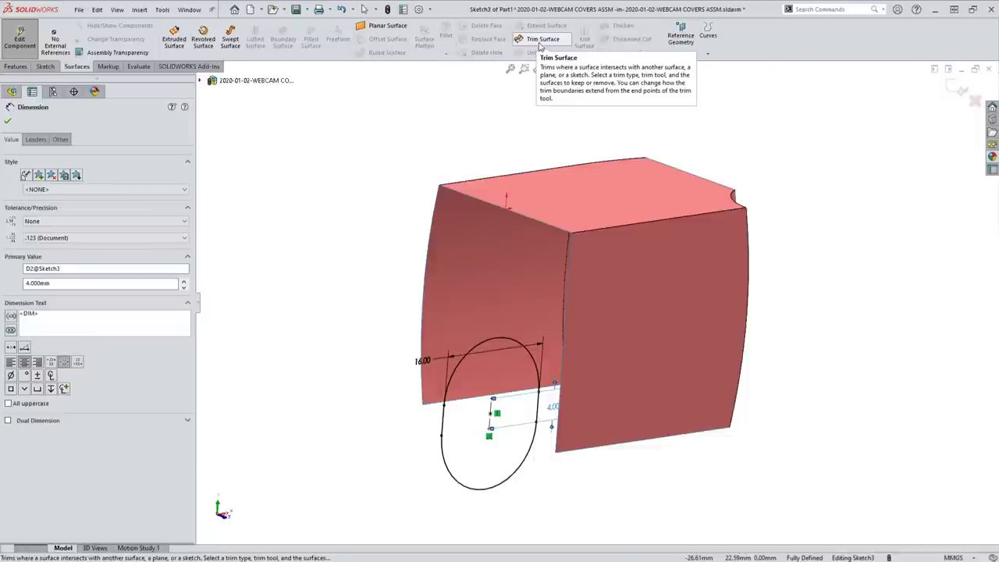
Trim the cover surface with the Sketch3 slot, keeping the main surface body.
left_click(540, 40)
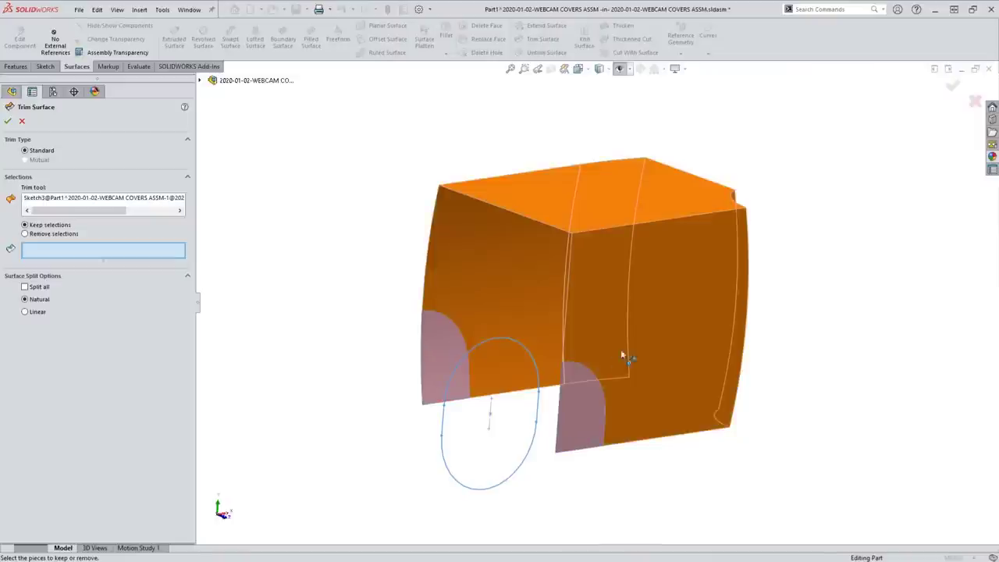
left_click(634, 308)
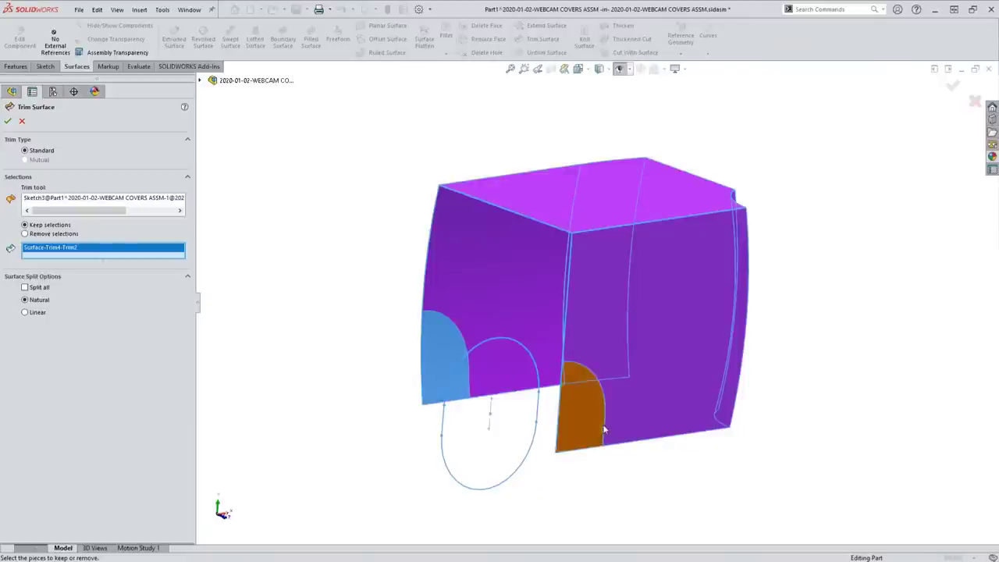
left_click(955, 86)
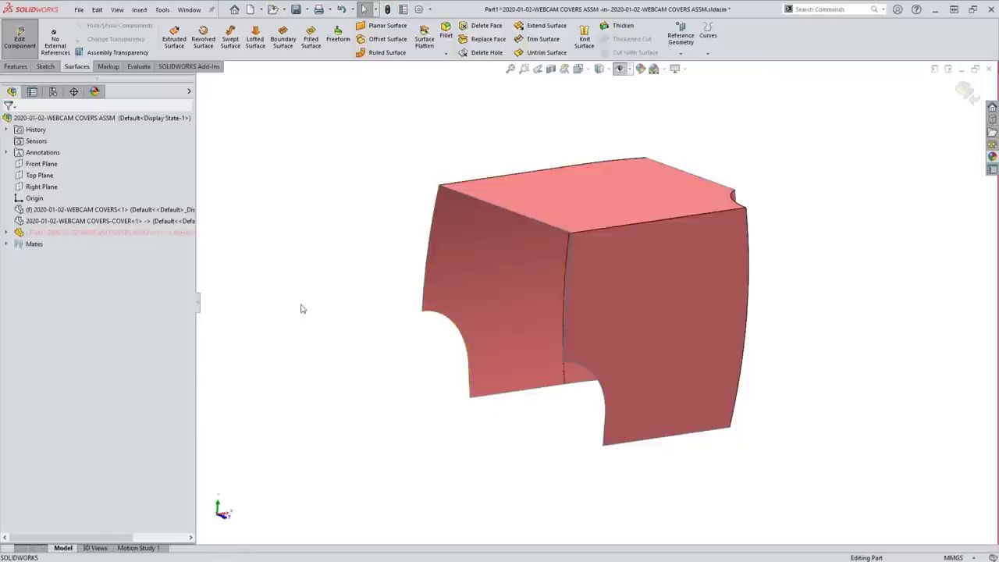
Edit Surface-Trim5 to remove only the front-right notch piece instead of keeping the main body.
left_click(7, 232)
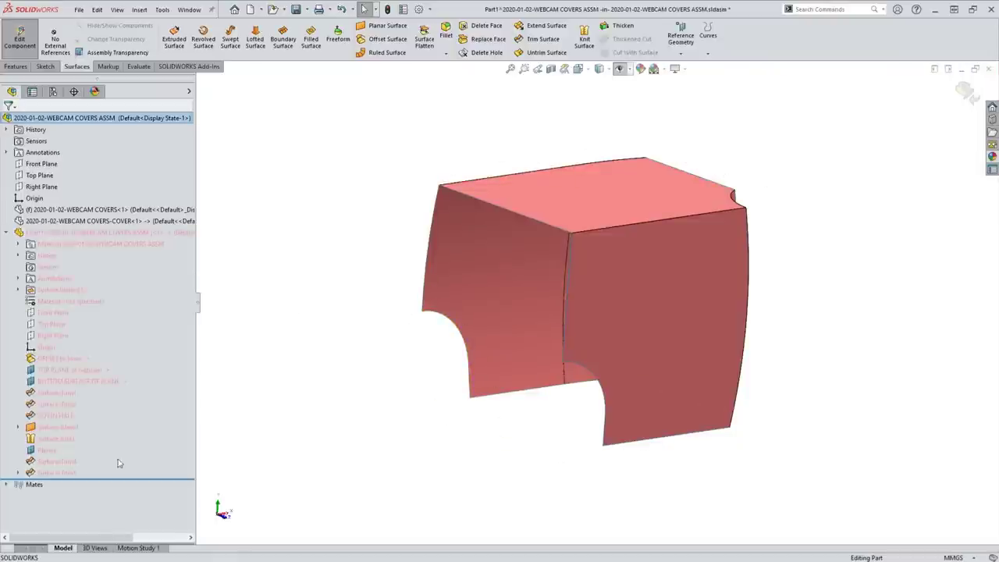
right_click(61, 478)
left_click(74, 331)
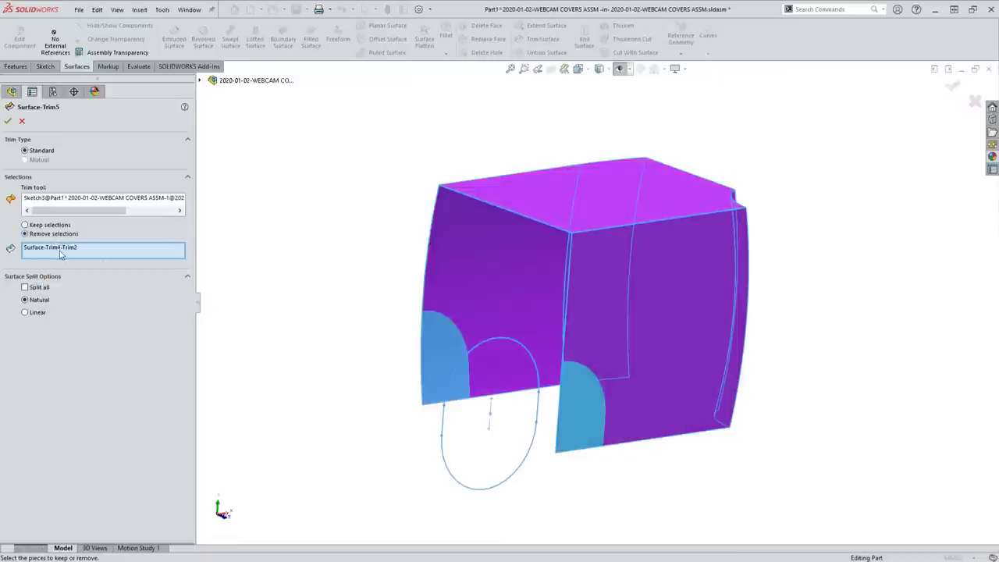
left_click(61, 248)
key("Delete")
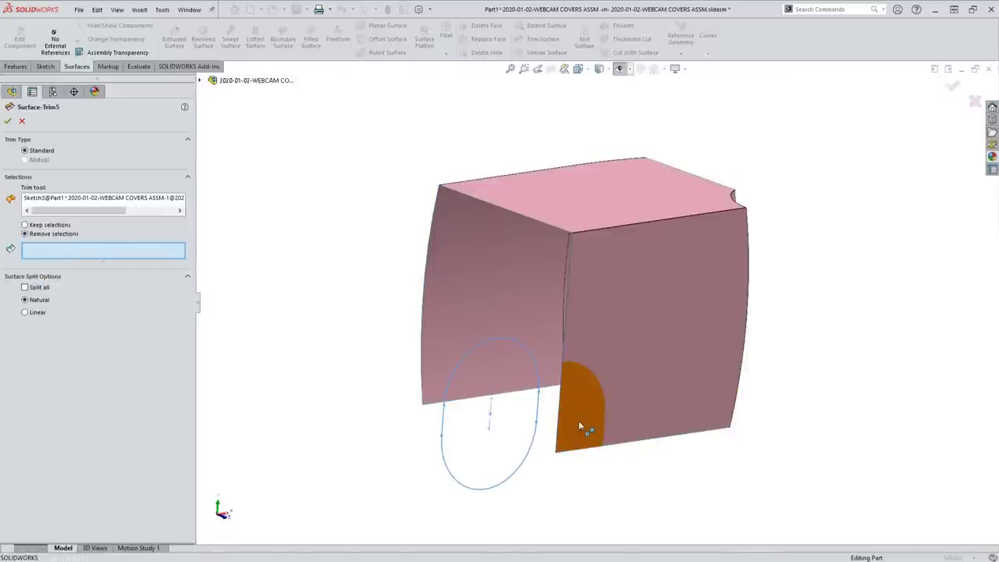
left_click(579, 428)
key("Return")
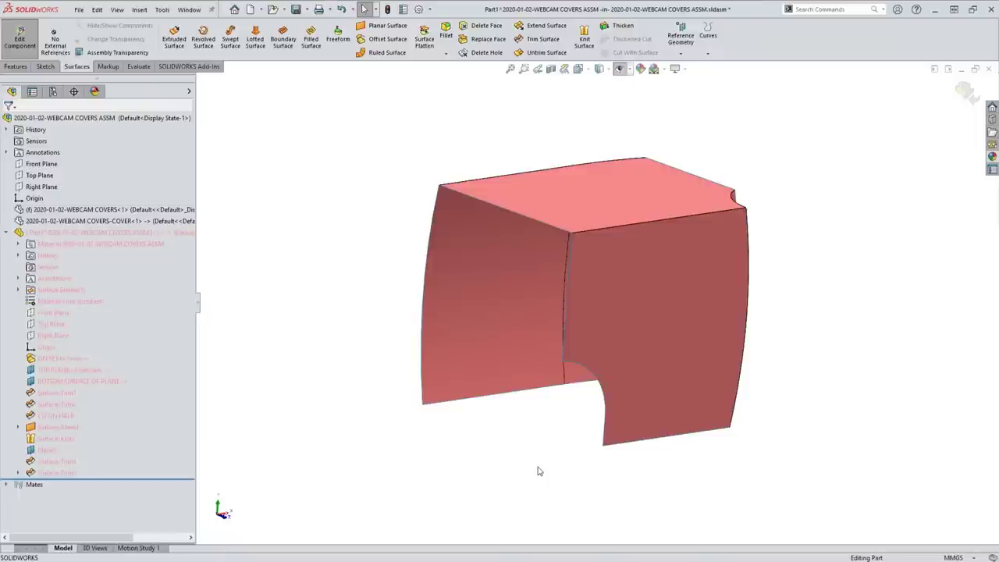
Thicken the trimmed cover surface into the solid body Thicken2.
middle_click_drag(536, 462, 530, 480)
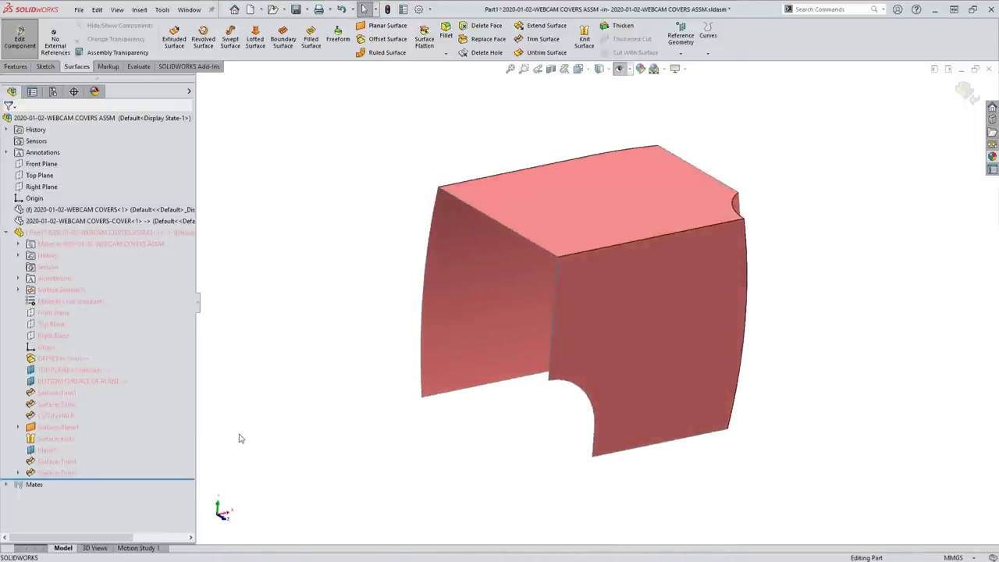
middle_click_drag(491, 296, 767, 328)
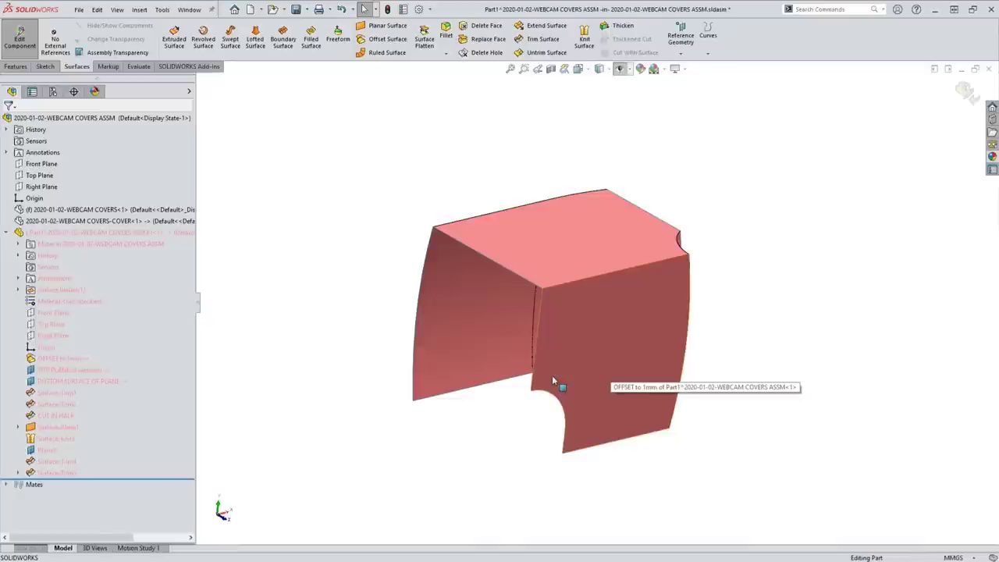
middle_click_drag(551, 375, 598, 363)
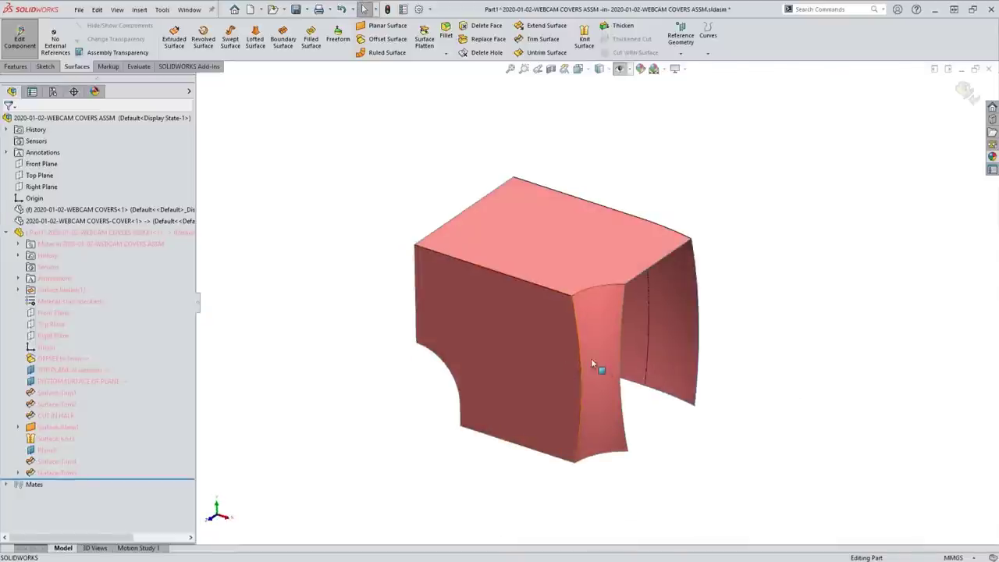
left_click(617, 25)
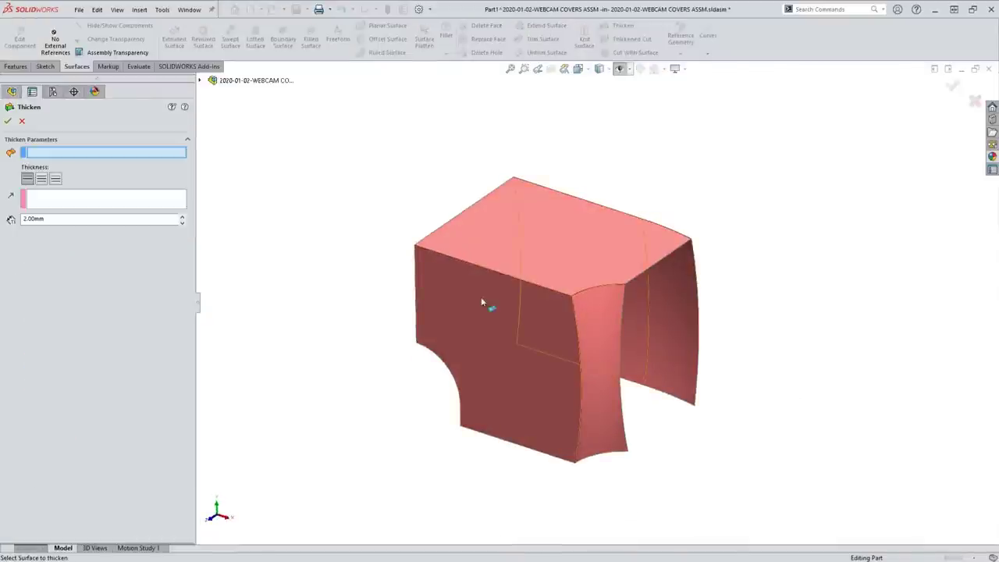
left_click(525, 316)
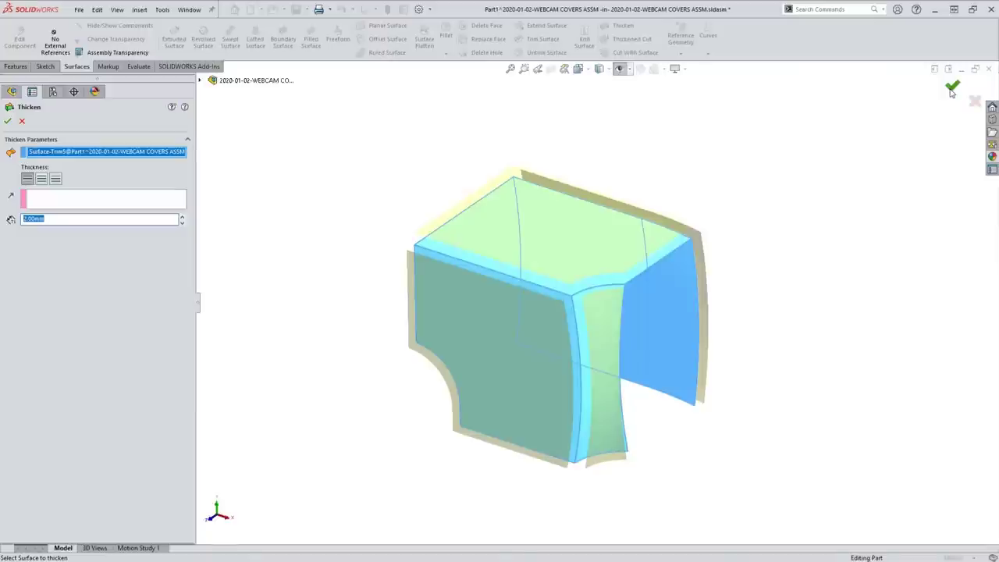
key("Return")
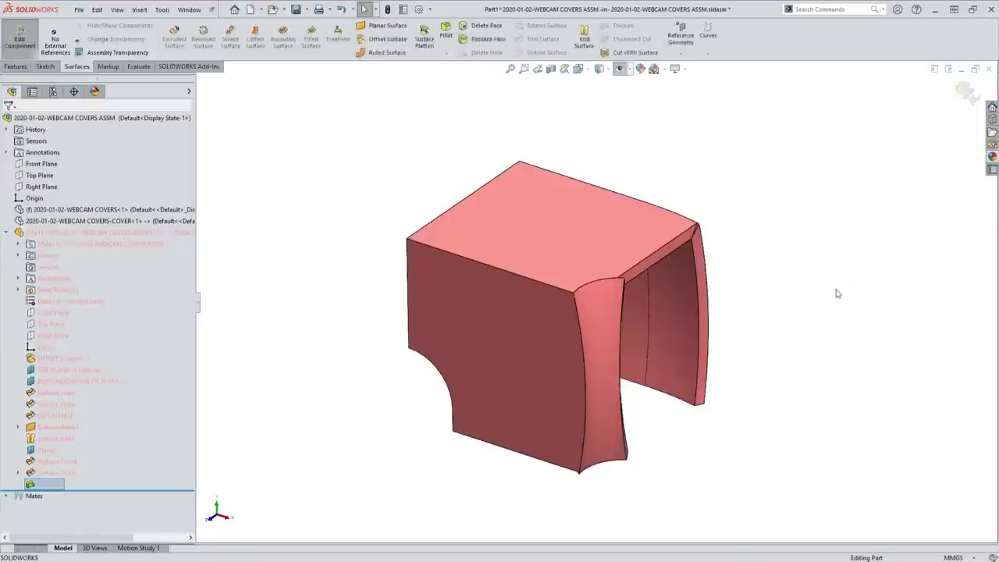
Orbit and zoom around Thicken2 to inspect its underside and curved side strips.
middle_click_drag(726, 348, 591, 437)
scroll(466, 261, "down", 5)
middle_click_drag(466, 262, 465, 170)
scroll(574, 334, "up", 3)
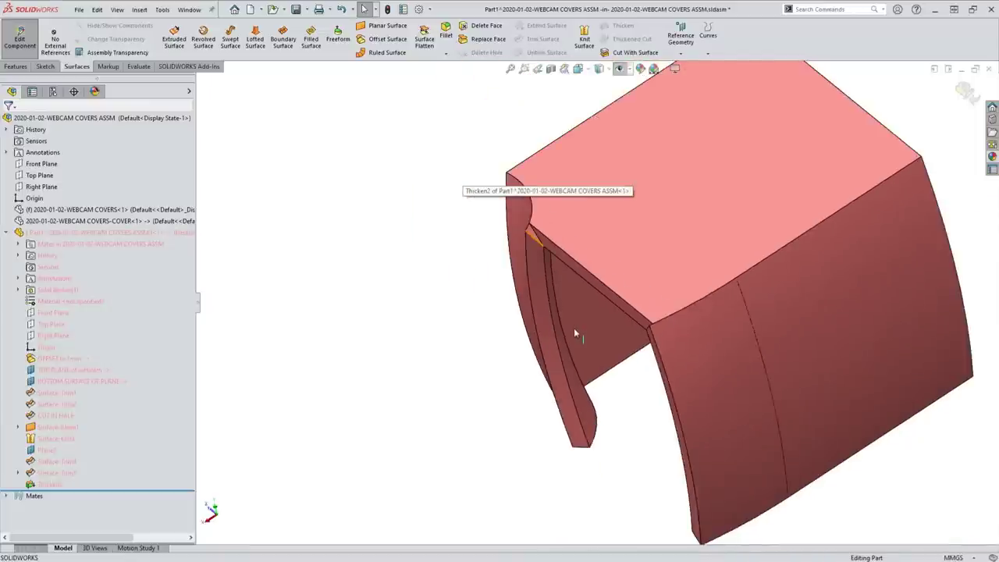
middle_click_drag(622, 360, 670, 163)
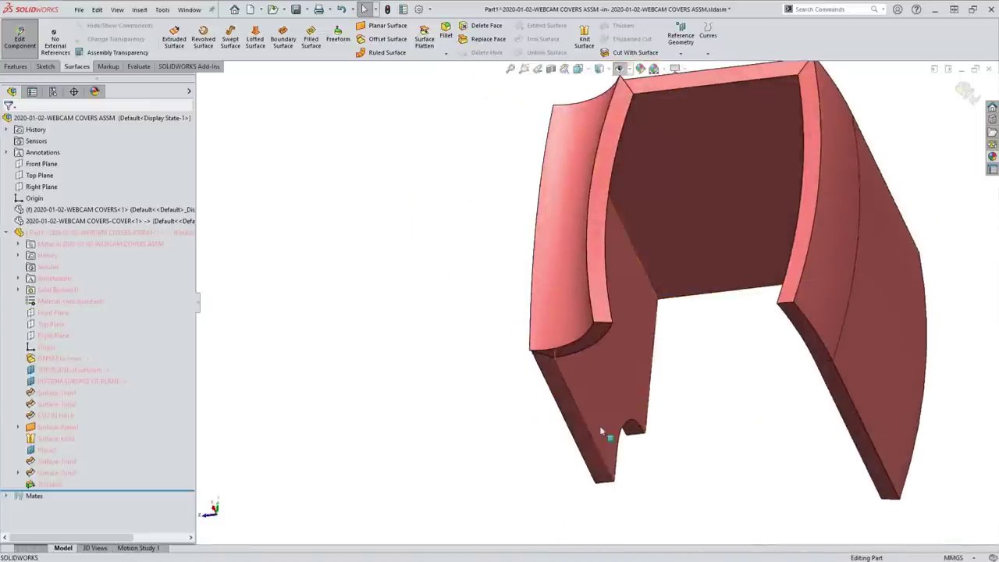
scroll(530, 323, "down", 5)
scroll(533, 317, "down", 2)
middle_click_drag(535, 314, 575, 296)
scroll(551, 410, "up", 5)
middle_click_drag(551, 411, 700, 252)
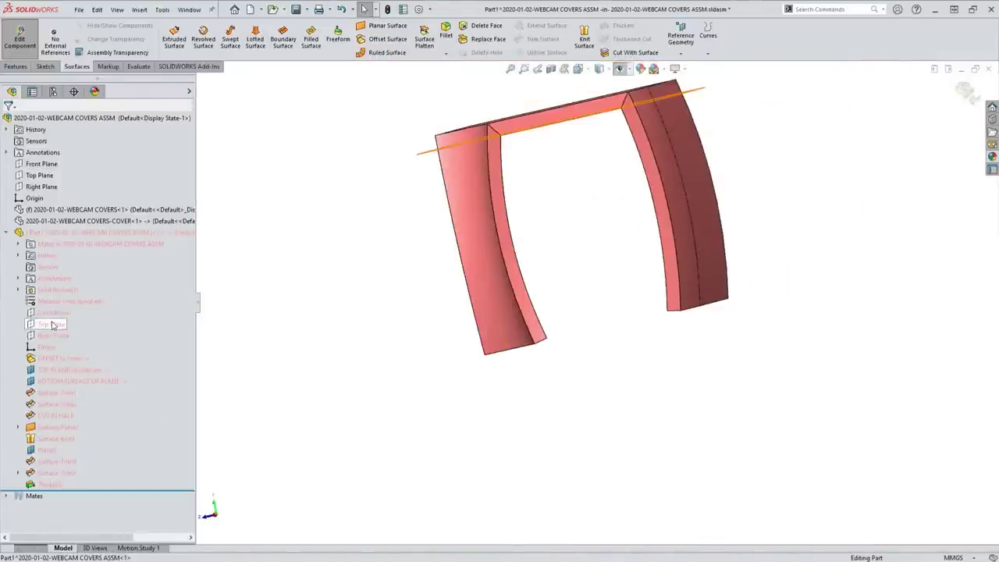
Cut the solid with the BOTTOM SURFACE OF PLANE surface, with the cut direction reversed.
left_click(57, 382)
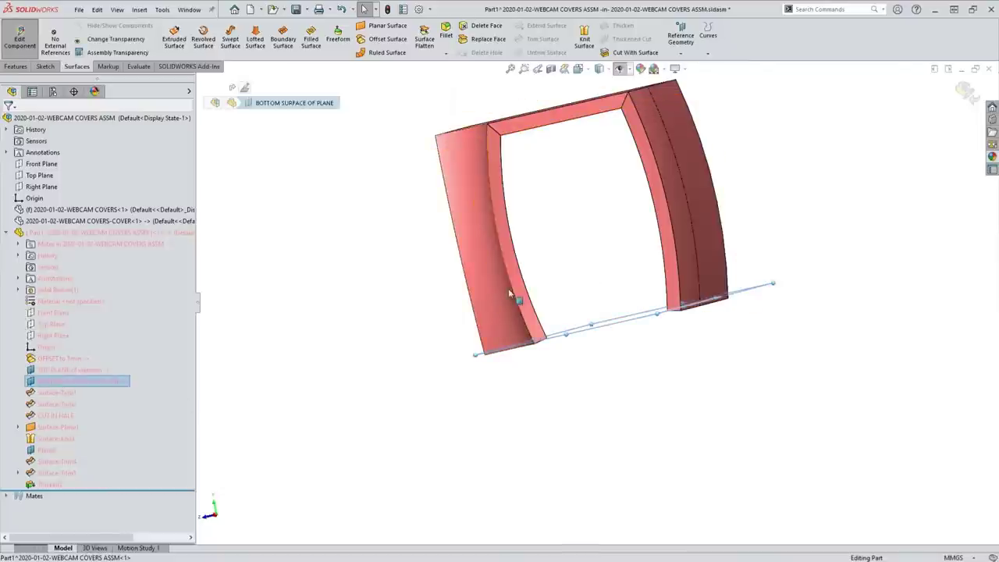
middle_click_drag(510, 291, 593, 301)
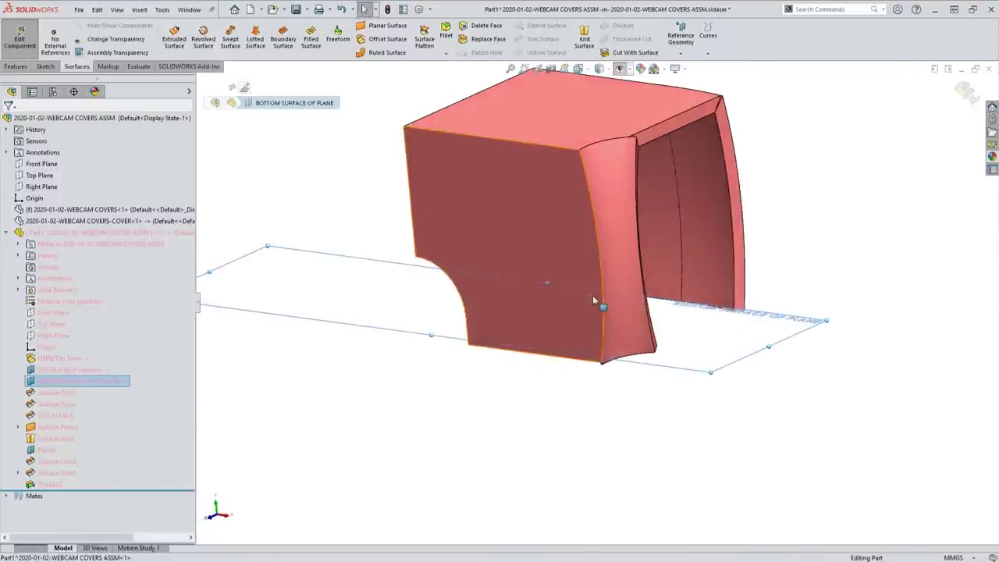
left_click(635, 53)
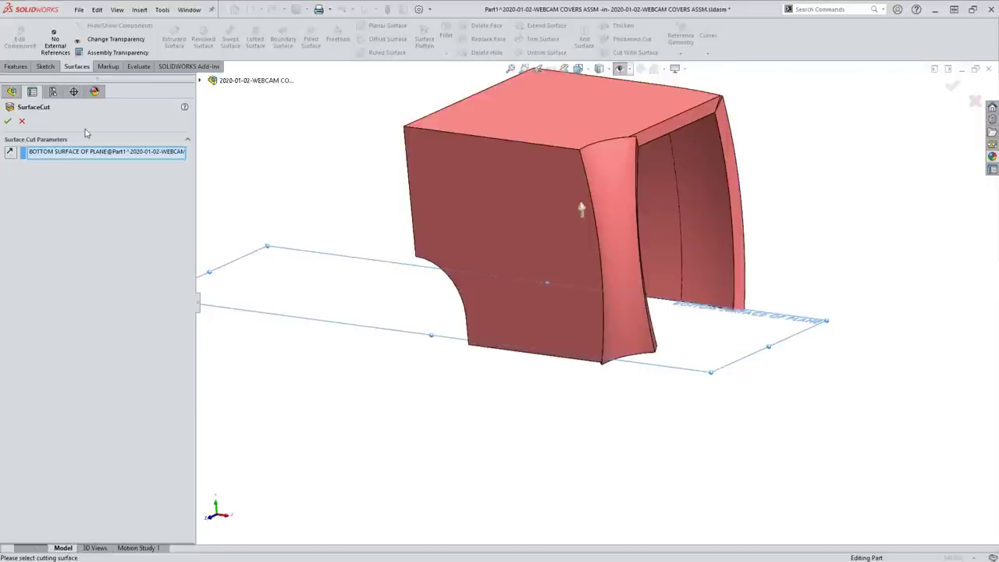
left_click(583, 209)
left_click(956, 86)
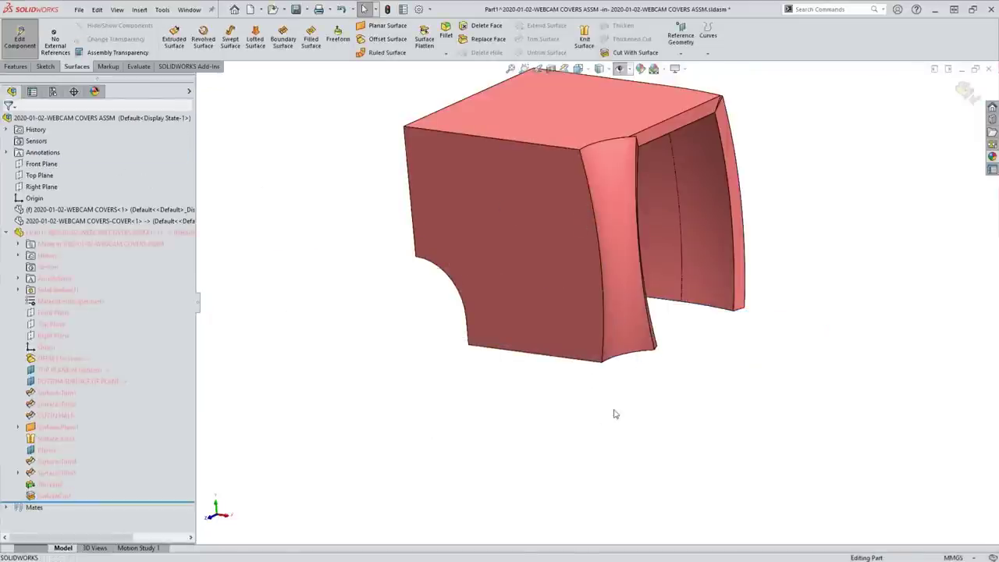
Inspect the cut part, then rename Plane3 to a name beginning '34mm off'.
middle_click_drag(621, 314, 613, 434)
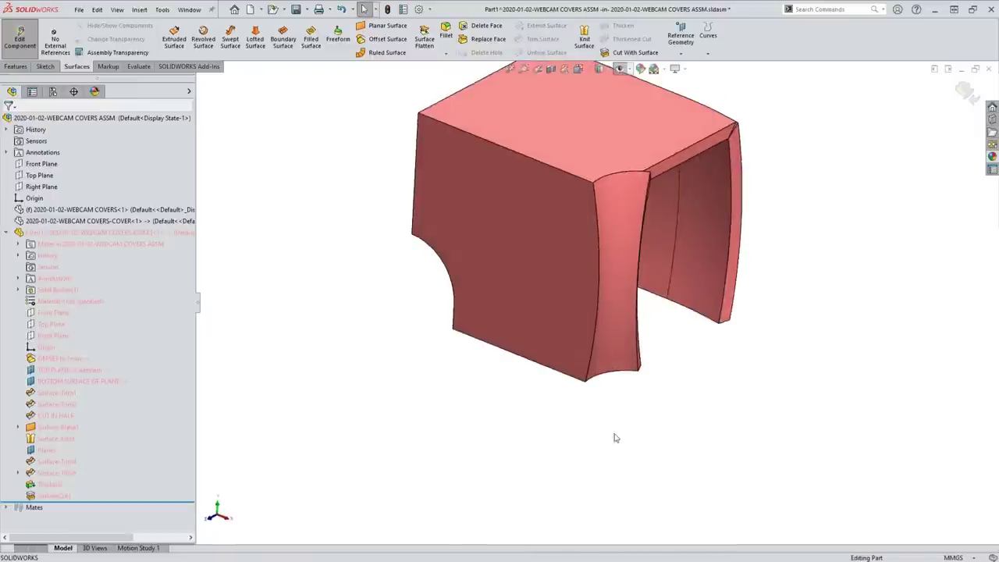
scroll(653, 185, "down", 3)
scroll(652, 185, "down", 3)
scroll(580, 278, "down", 3)
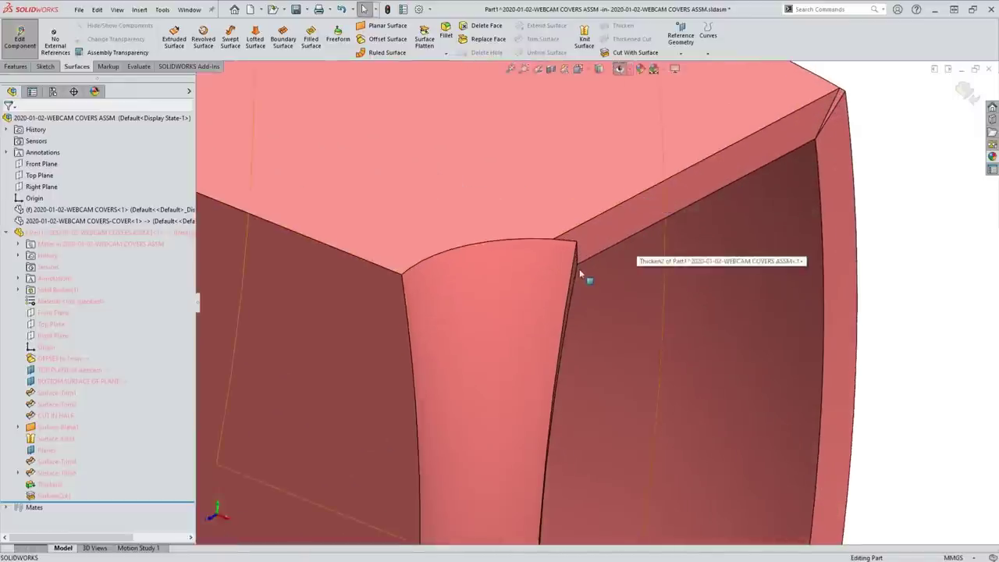
scroll(686, 379, "up", 5)
scroll(631, 421, "down", 3)
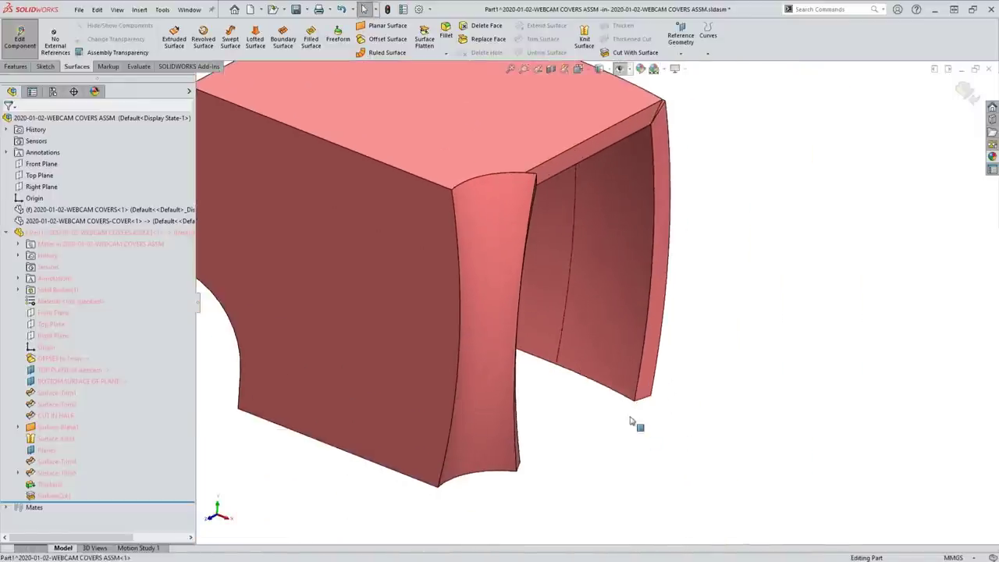
middle_click_drag(569, 229, 530, 180)
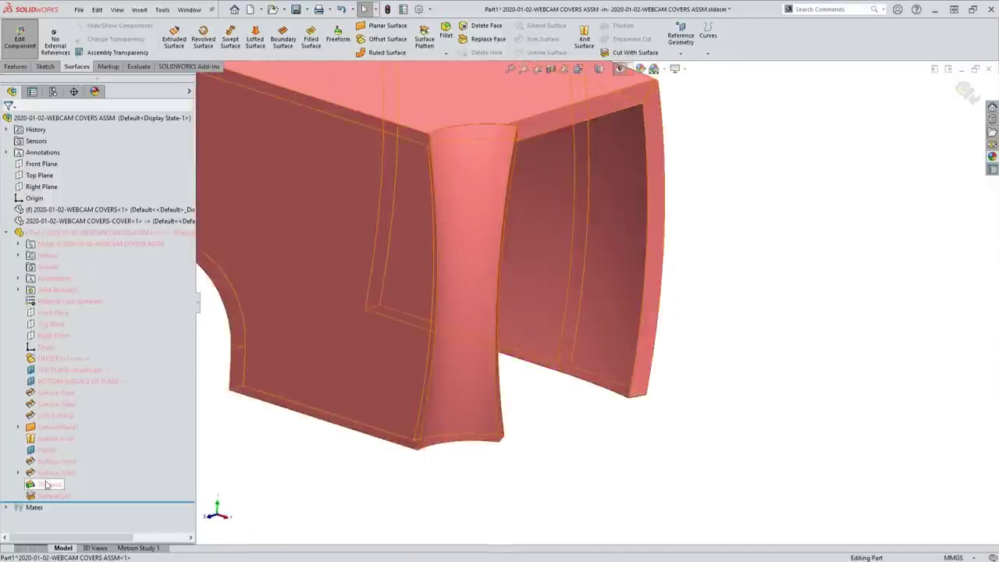
left_click(45, 451)
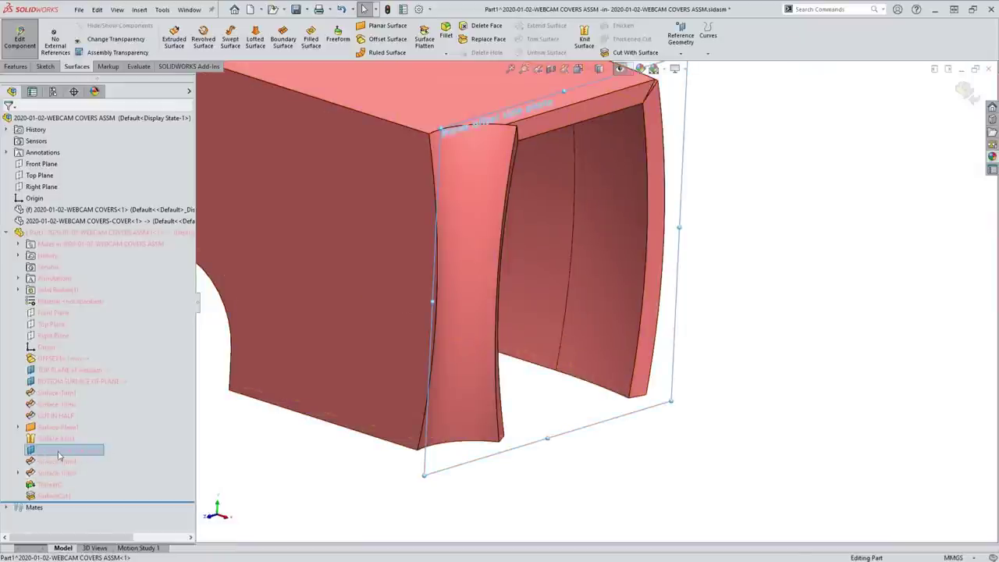
Create Plane4 offset slightly from the renamed 34mm side plane.
left_click(519, 465)
left_click(74, 450)
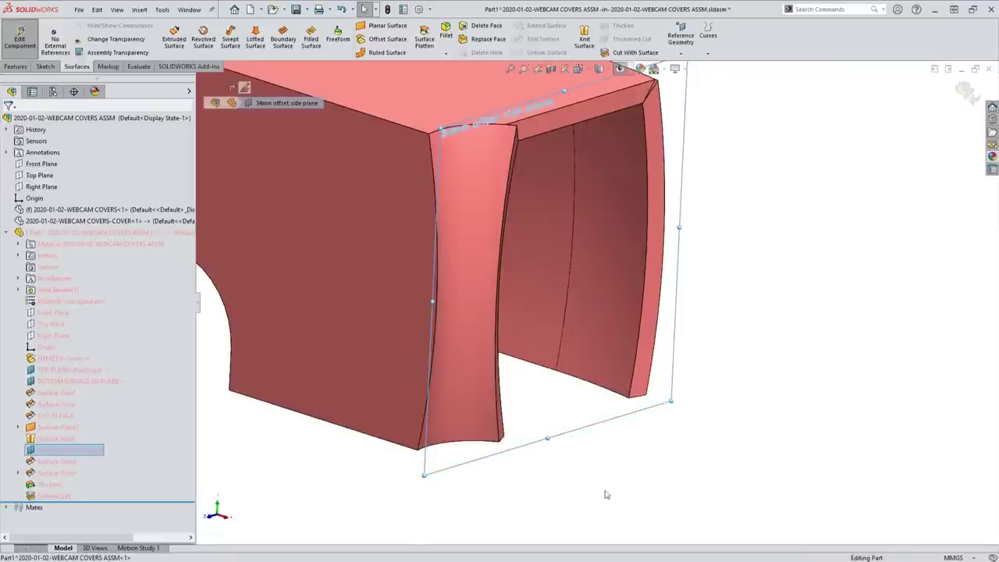
left_click_drag(481, 466, 446, 468, "ctrl")
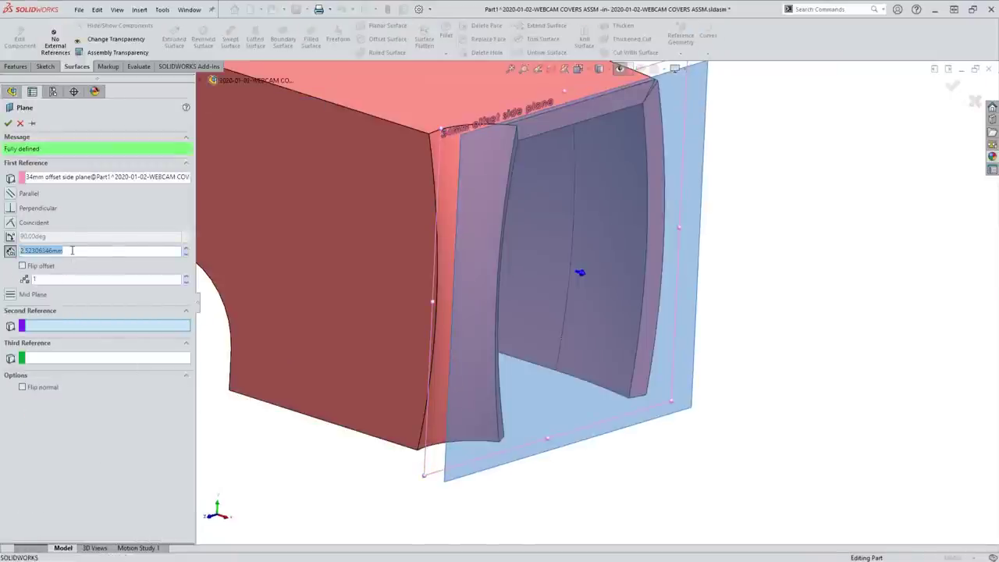
key("Return")
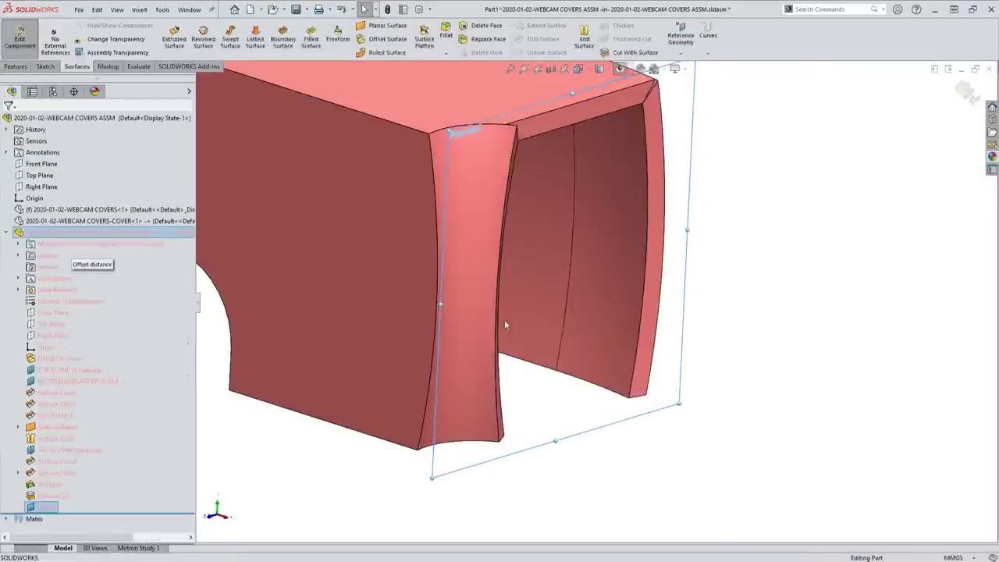
Sketch a corner rectangle, Sketch4, on Plane4.
right_click(622, 428)
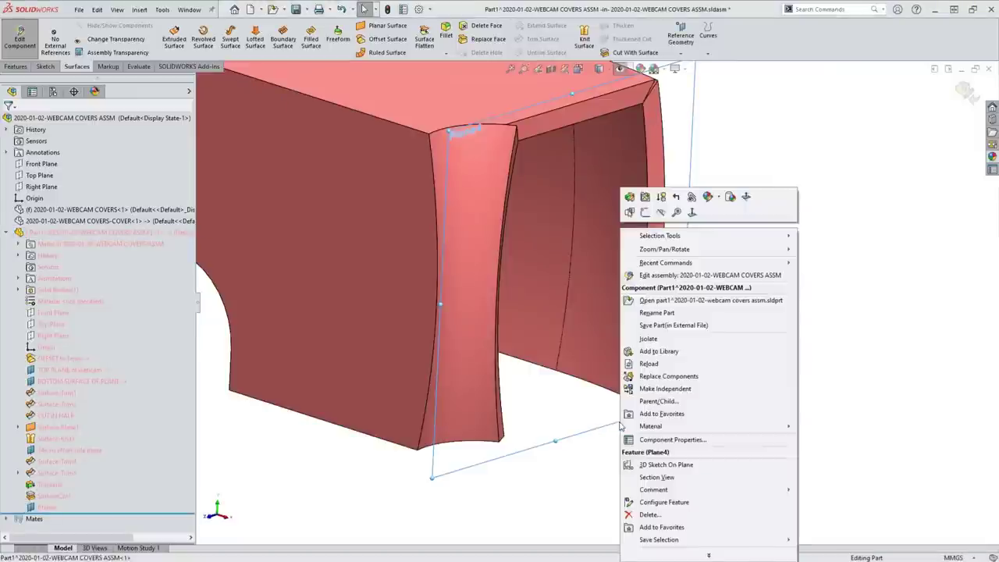
left_click(643, 215)
left_click(225, 39)
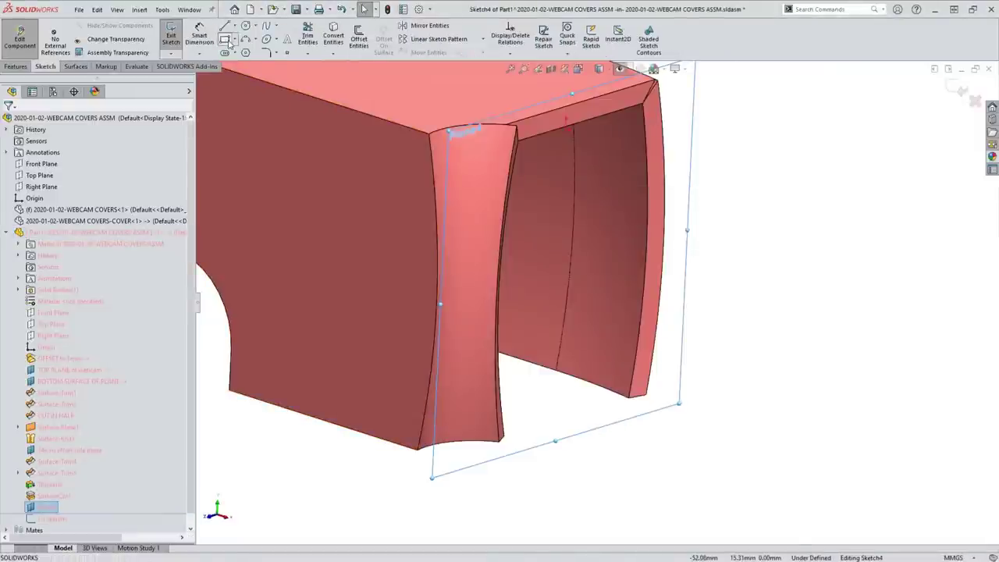
left_click(605, 229)
left_click(547, 300)
Turn the Sketch4 rectangle into a flat planar surface patch inside the cover.
left_click(77, 66)
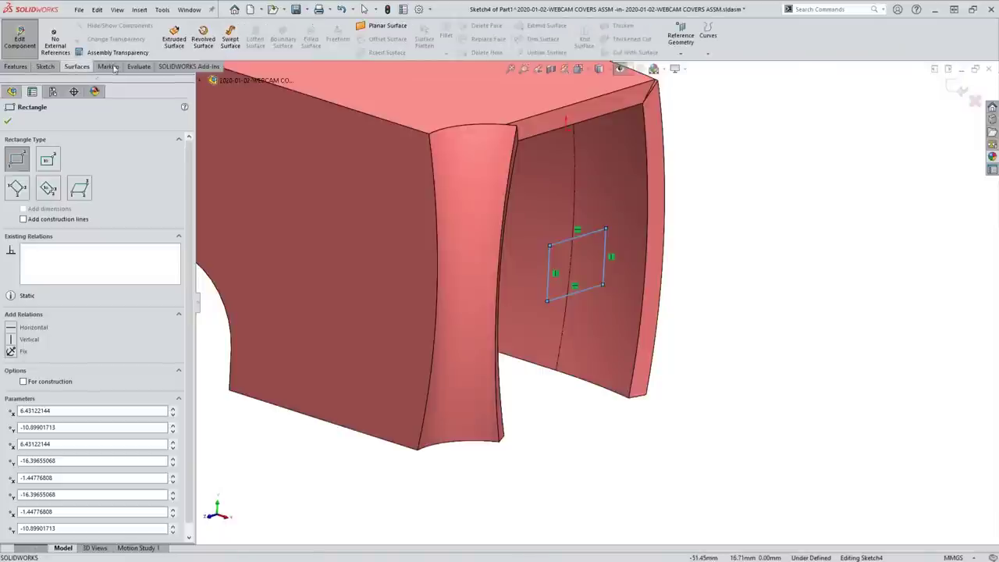
left_click(387, 26)
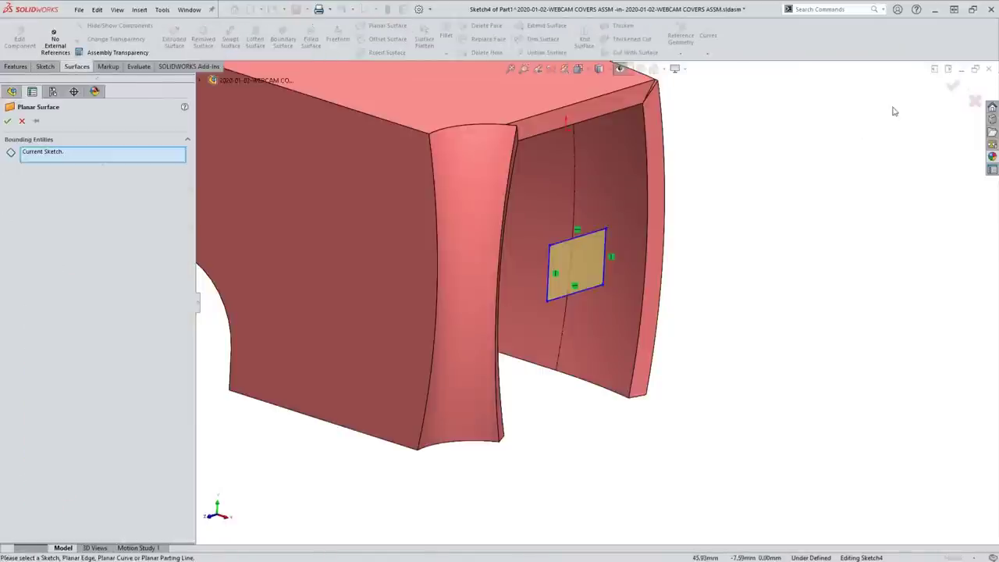
left_click(953, 86)
middle_click_drag(749, 334, 584, 245)
scroll(584, 245, "down", 3)
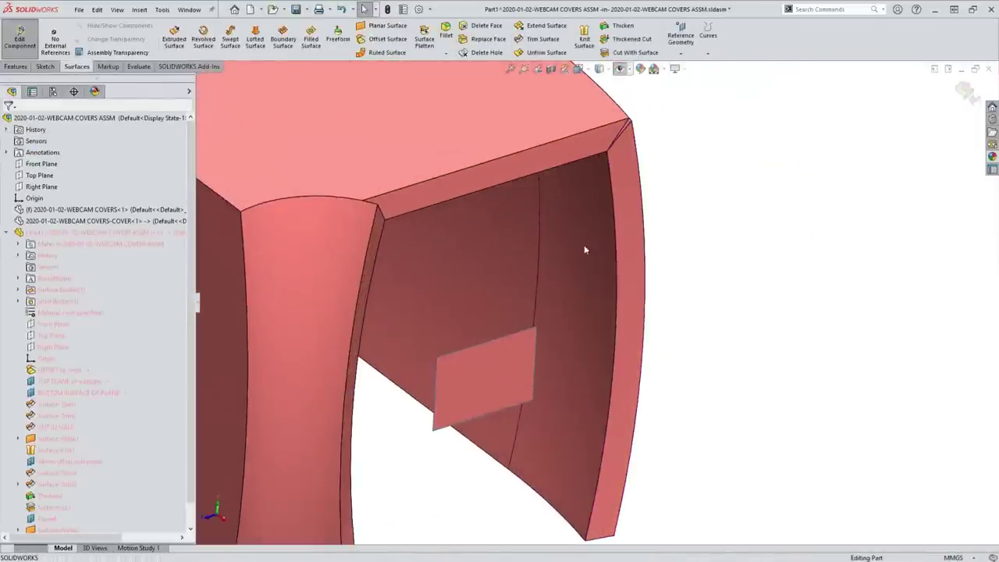
Replace the right wall's narrow end face with the flat Surface-Plane2 patch.
left_click(139, 10)
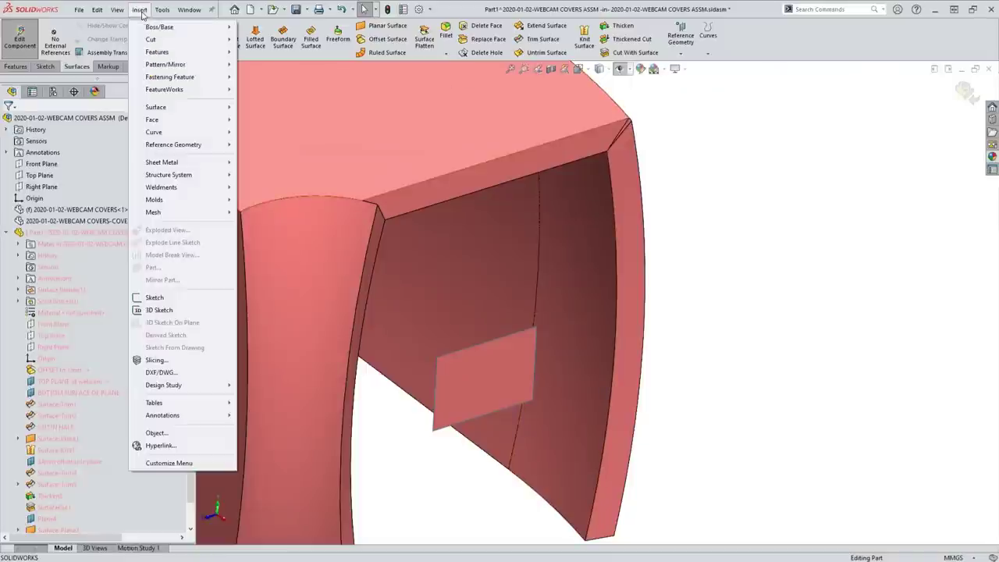
mouse_move(163, 120)
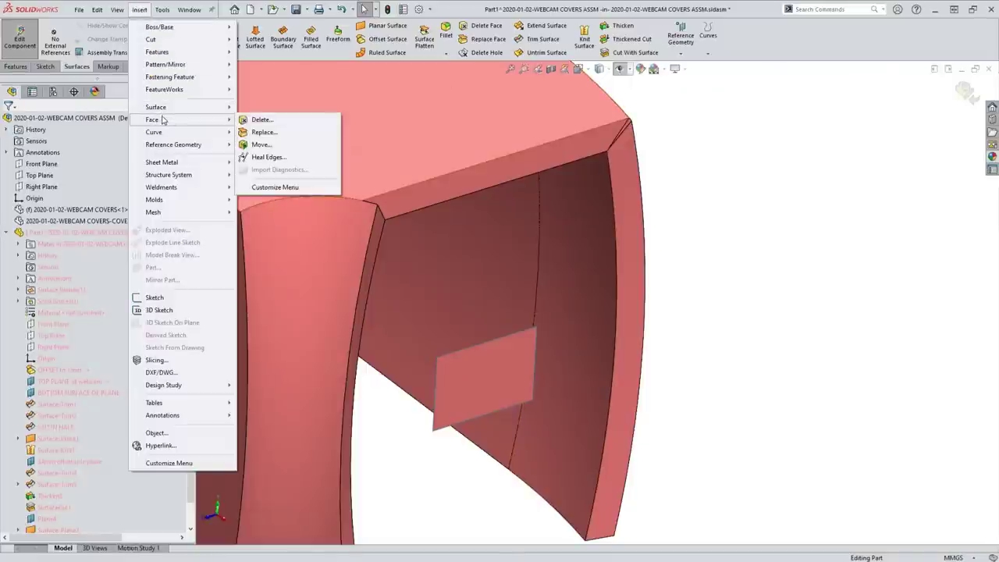
left_click(287, 135)
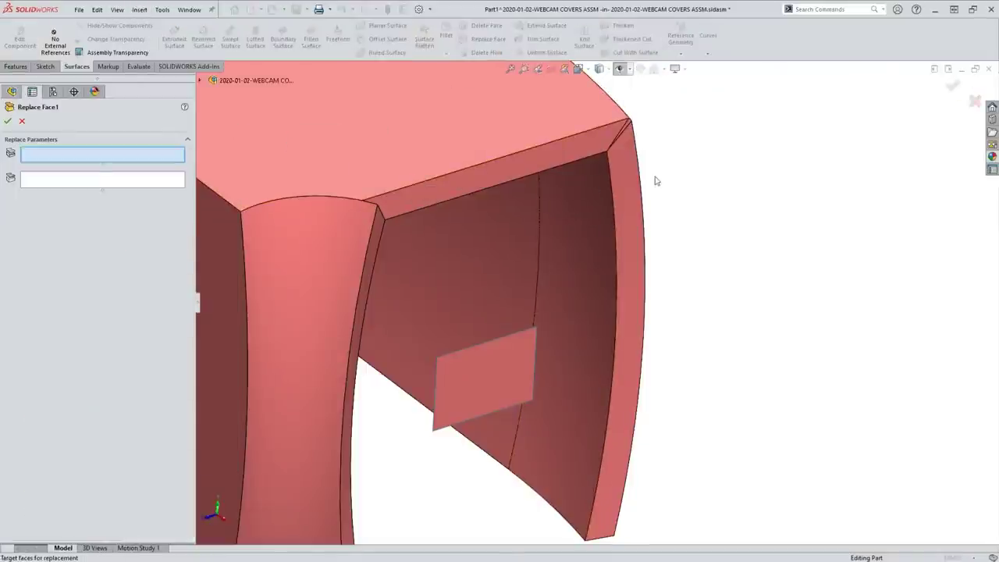
left_click(633, 201)
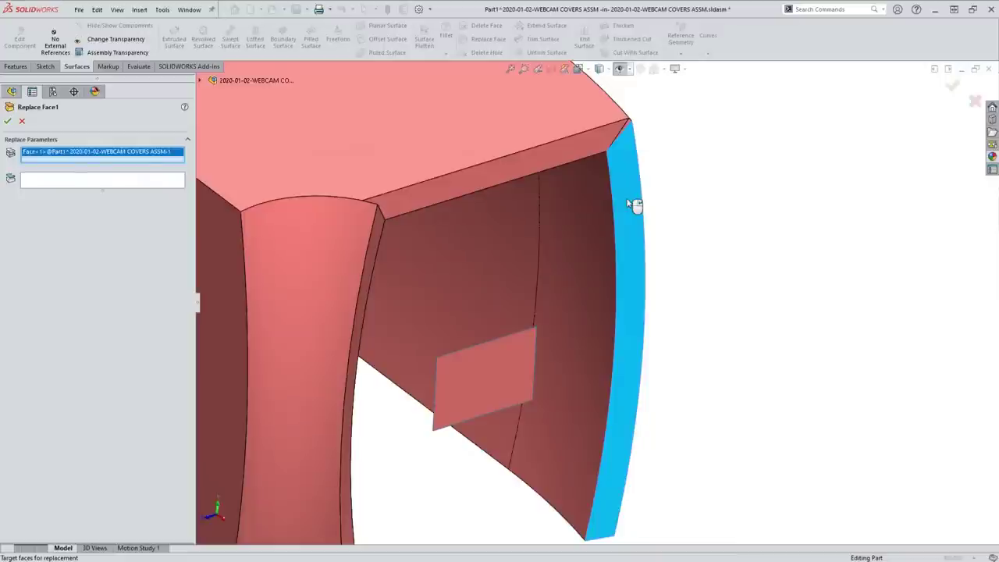
left_click(483, 379)
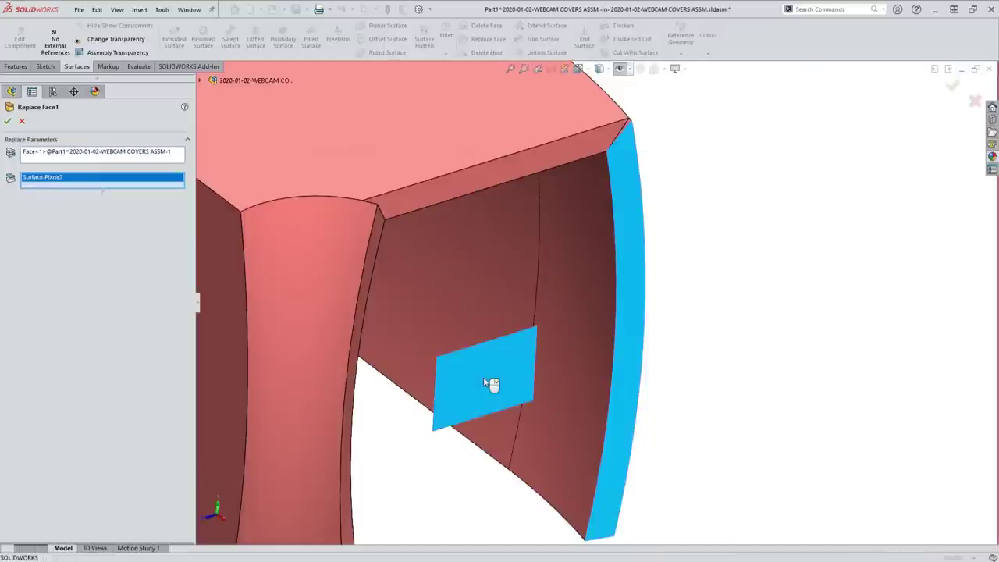
key("Return")
middle_click_drag(590, 206, 669, 194)
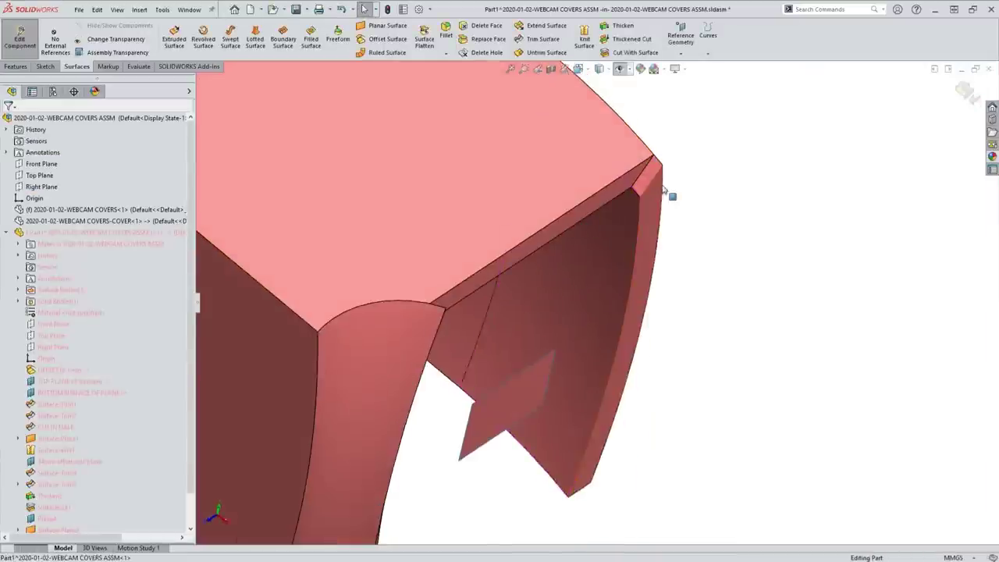
scroll(640, 208, "down", 5)
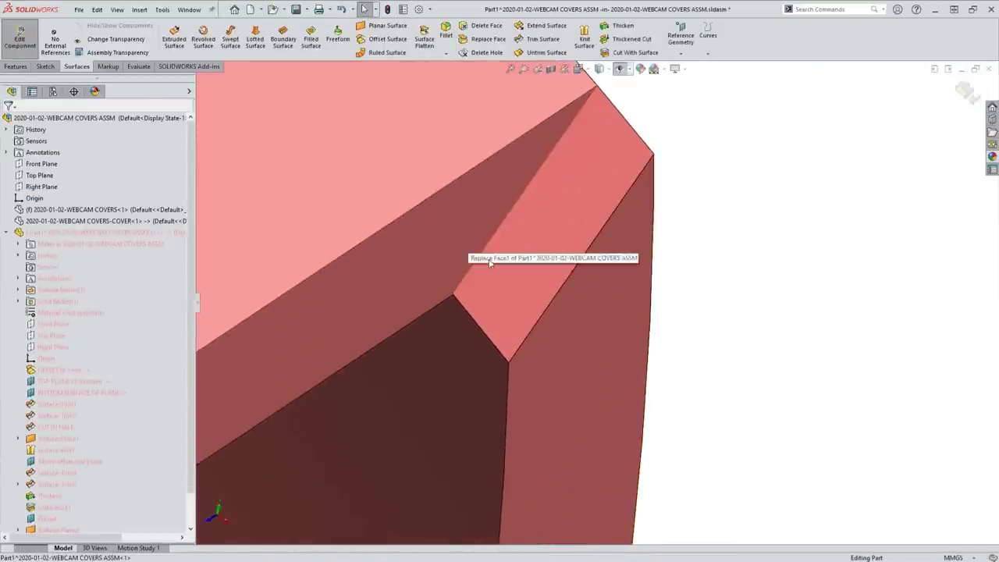
middle_click_drag(572, 413, 503, 491)
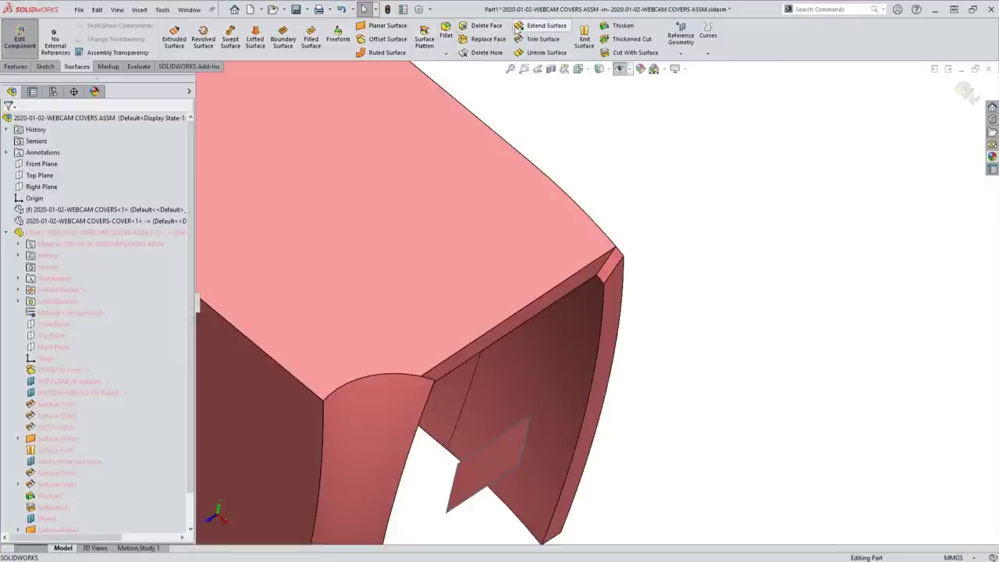
right_click(620, 161)
Replace the left wall's inner curved end face with Surface-Plane2.
left_click(484, 39)
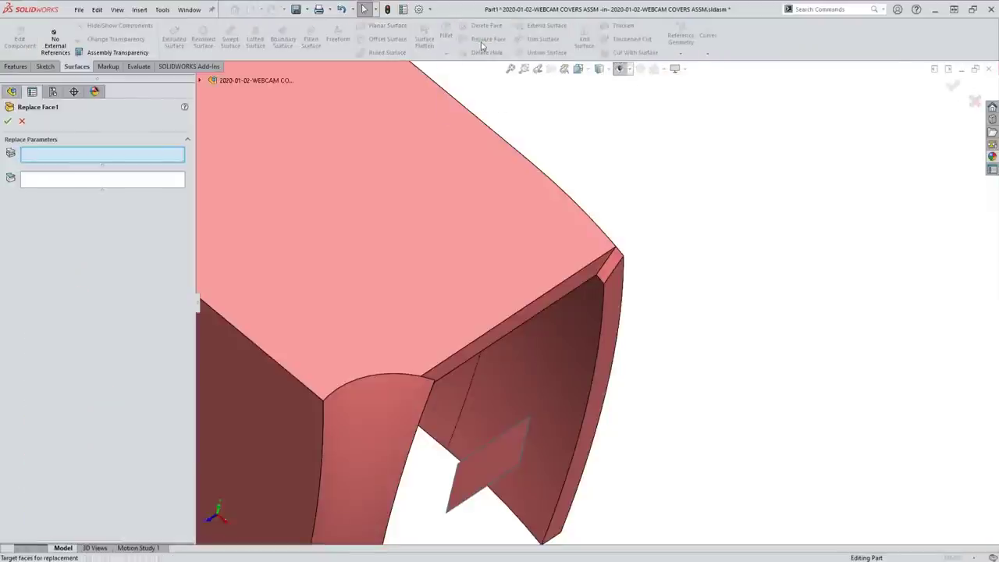
left_click(579, 288)
left_click(502, 465)
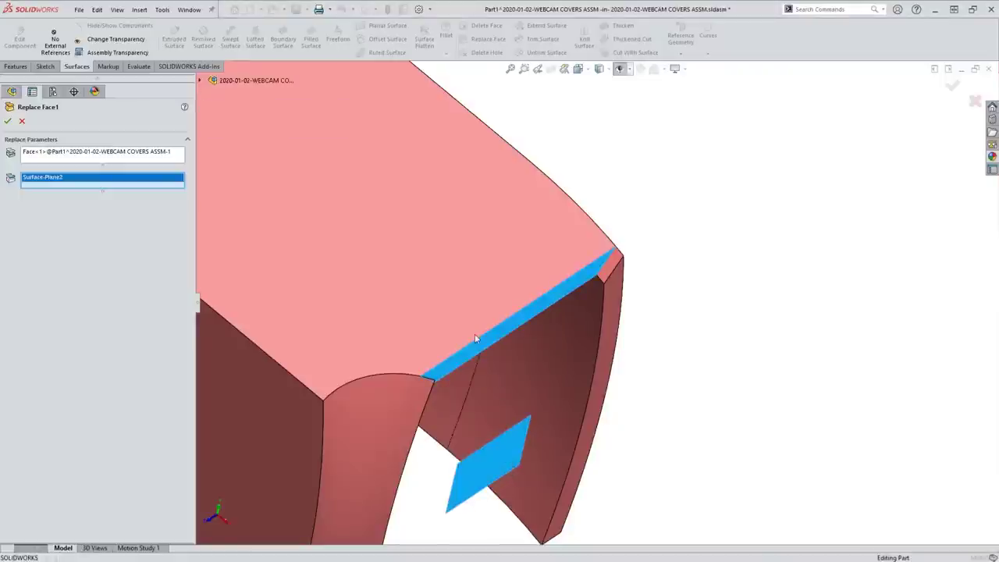
middle_click_drag(474, 339, 341, 330)
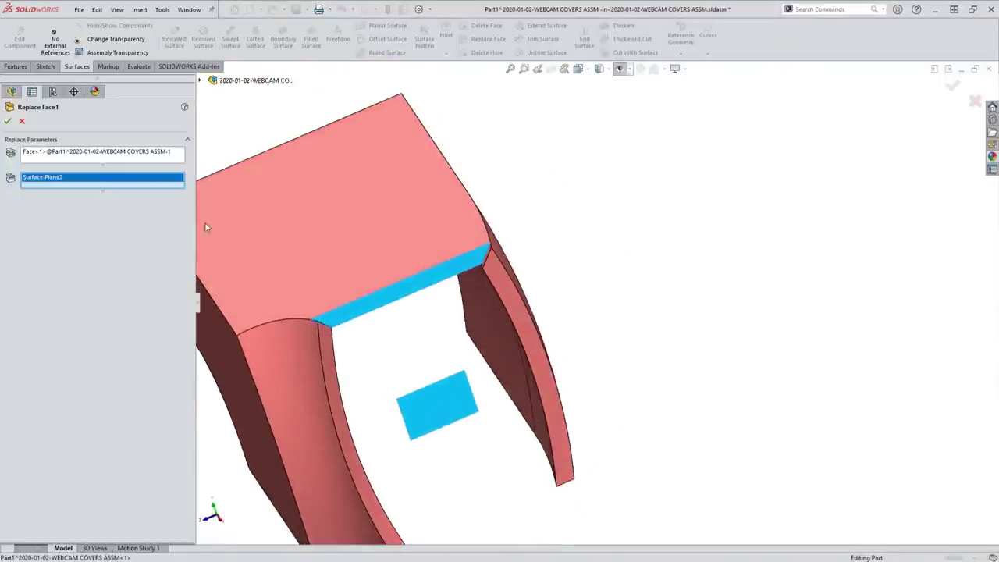
left_click(99, 154)
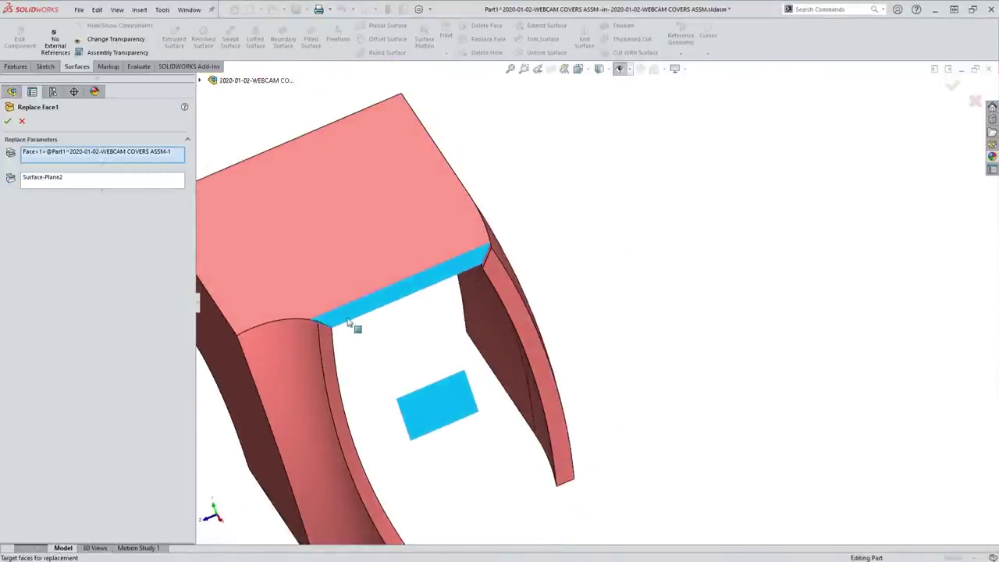
left_click(131, 160)
key("Delete")
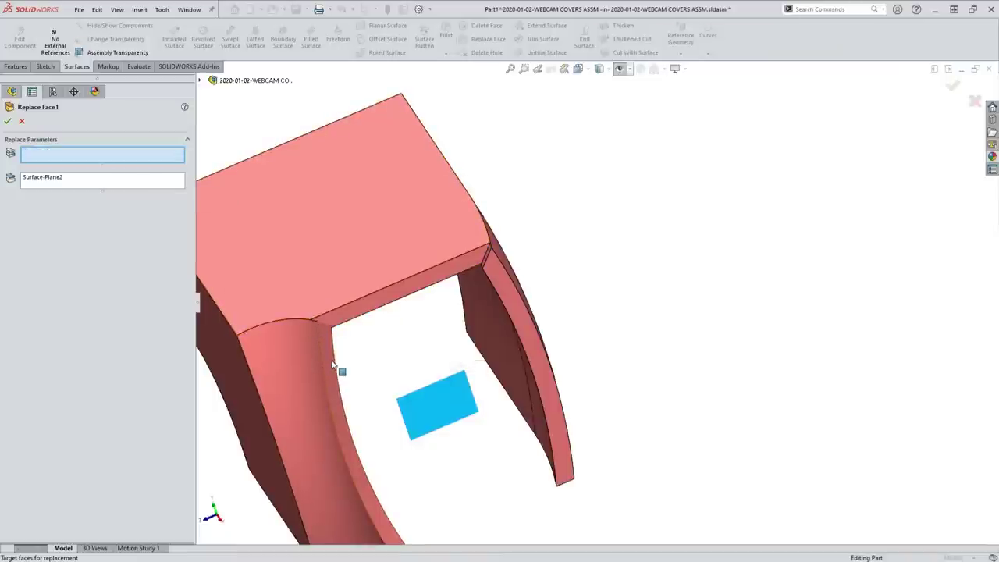
left_click(334, 366)
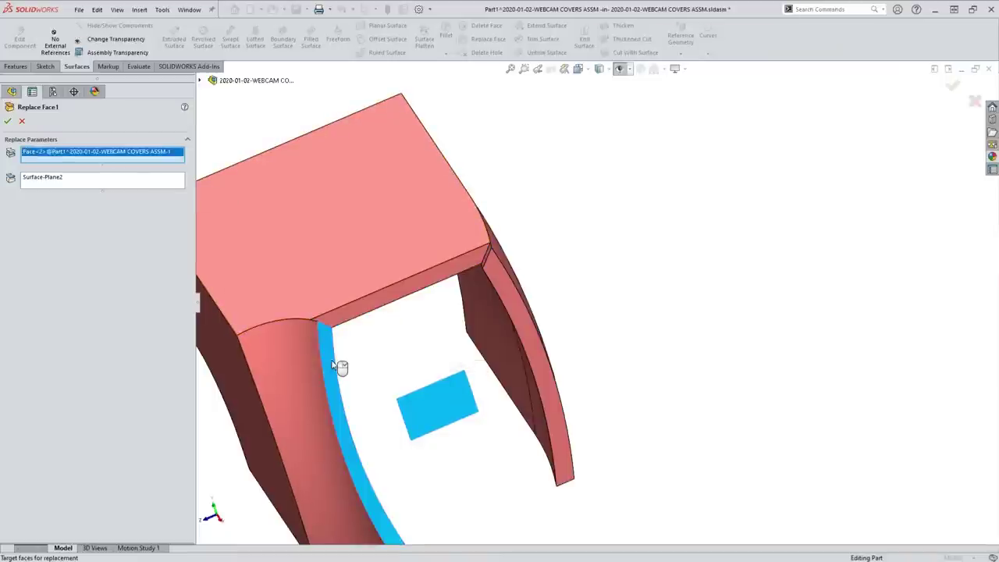
left_click(7, 123)
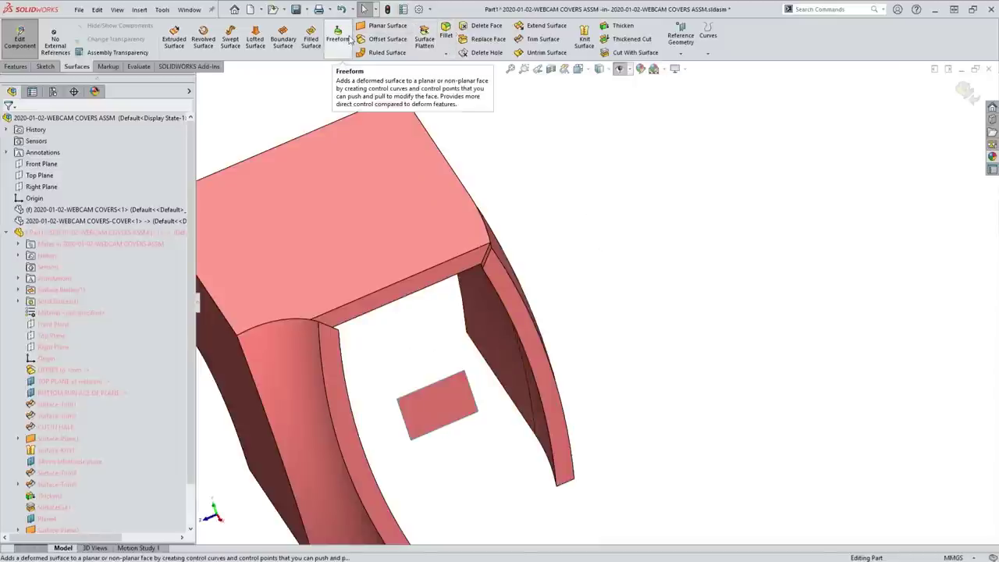
Replace the opening's thin top edge face with Surface-Plane2, creating Replace Face4.
left_click(479, 39)
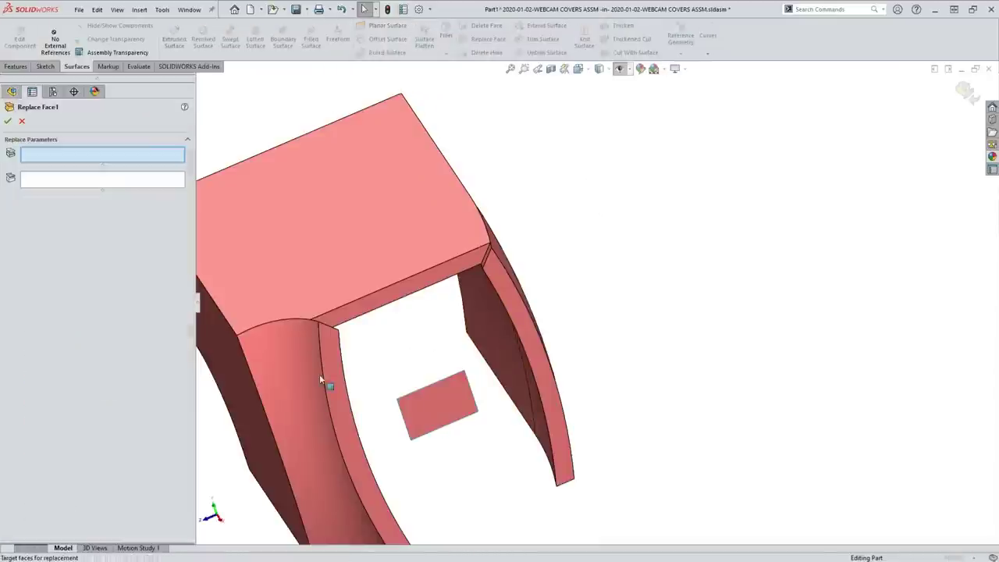
left_click(410, 298)
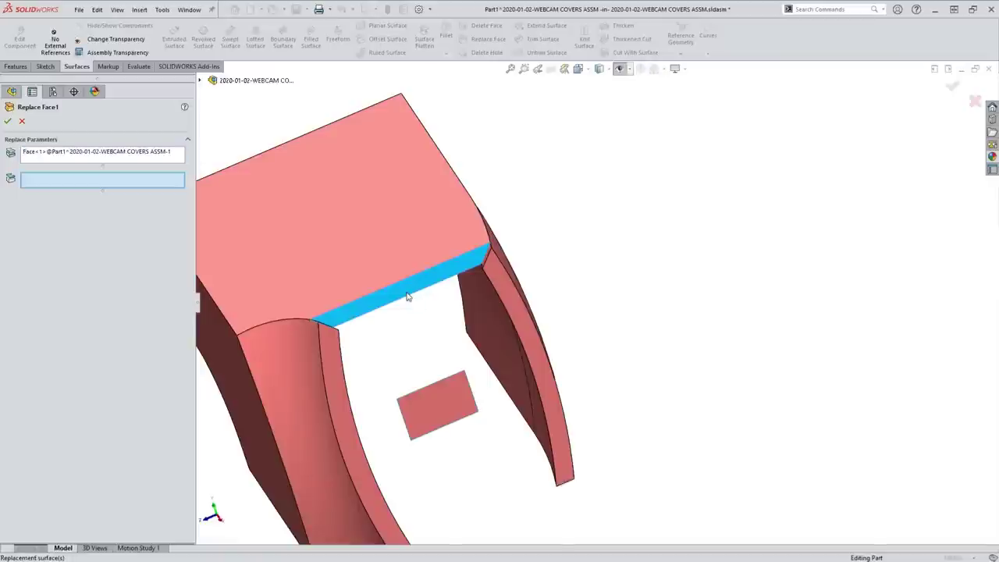
left_click(427, 394)
key("Return")
middle_click_drag(502, 358, 524, 439)
scroll(524, 440, "down", 2)
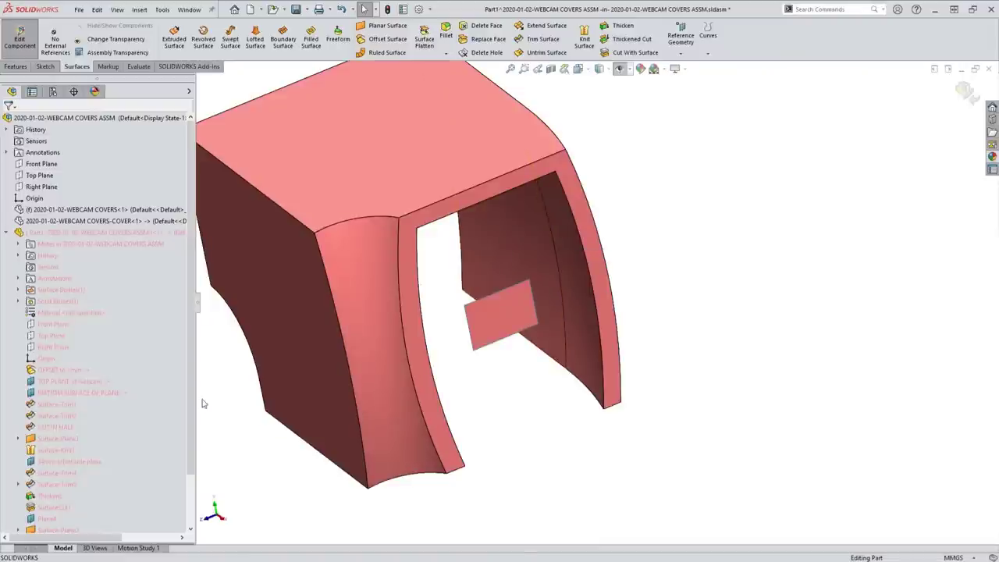
scroll(78, 469, "down", 2)
Enlarge the patch's rectangle sketch by dragging its corners outward.
right_click(61, 507)
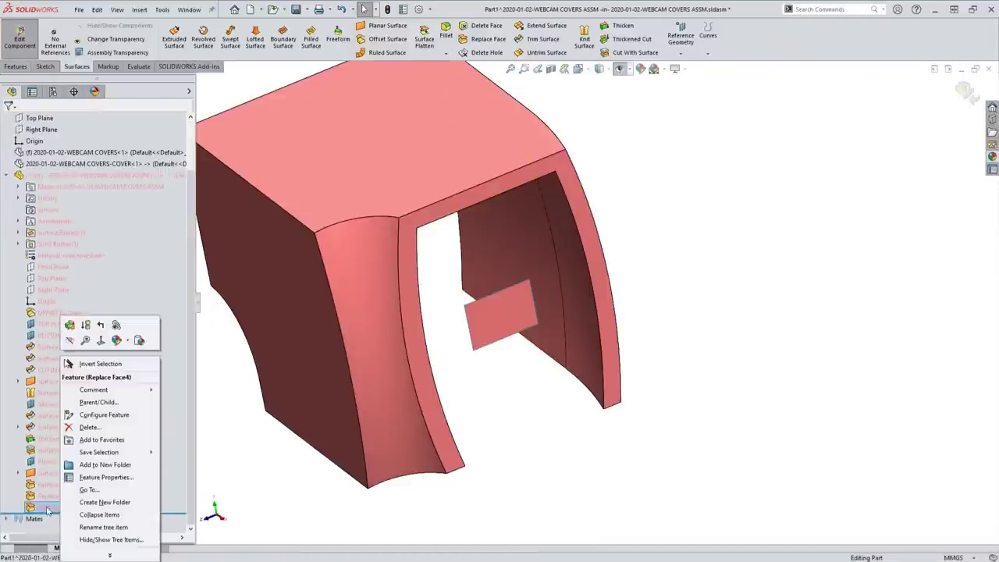
left_click(35, 478)
left_click(46, 483)
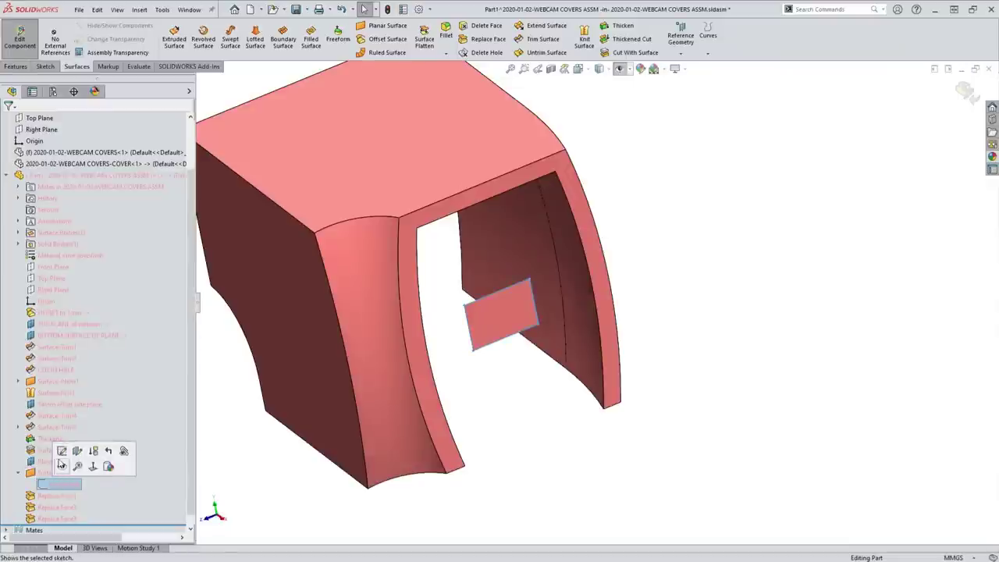
left_click(61, 453)
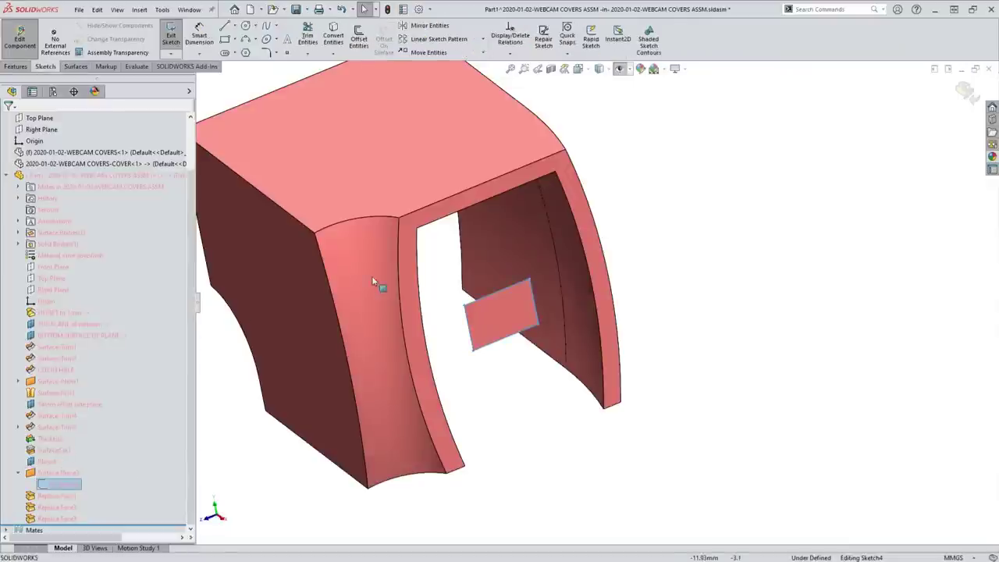
left_click(534, 276)
mouse_move(536, 275)
left_mouse_down()
mouse_move(589, 148)
mouse_move(583, 125)
left_mouse_up()
mouse_move(476, 355)
left_mouse_down()
mouse_move(415, 525)
mouse_move(404, 514)
left_mouse_up()
left_click(963, 91)
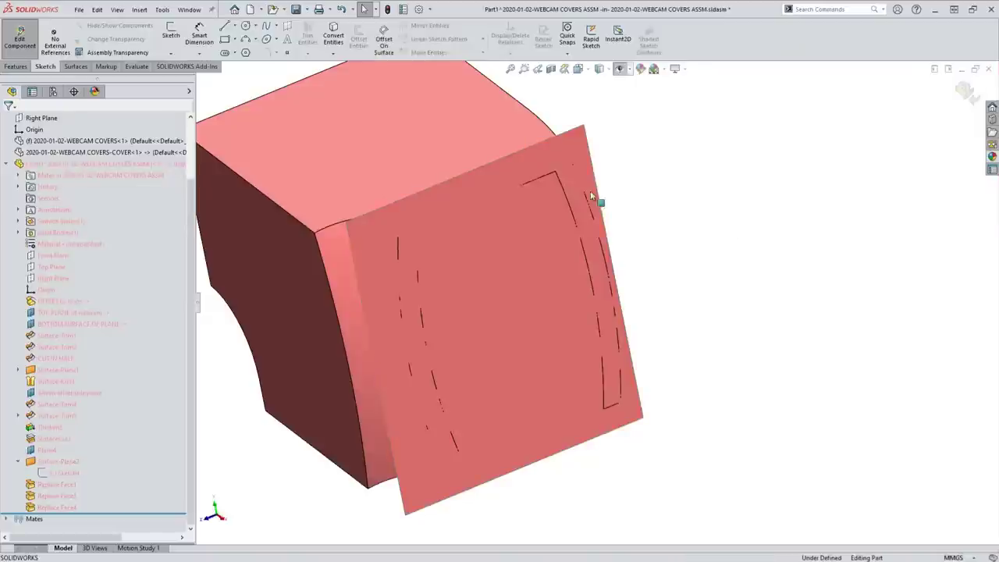
Roll the part back above Surface-Plane2 to see the cover without the patch.
mouse_move(557, 395)
middle_mouse_down()
mouse_move(544, 383)
mouse_move(573, 383)
middle_mouse_up()
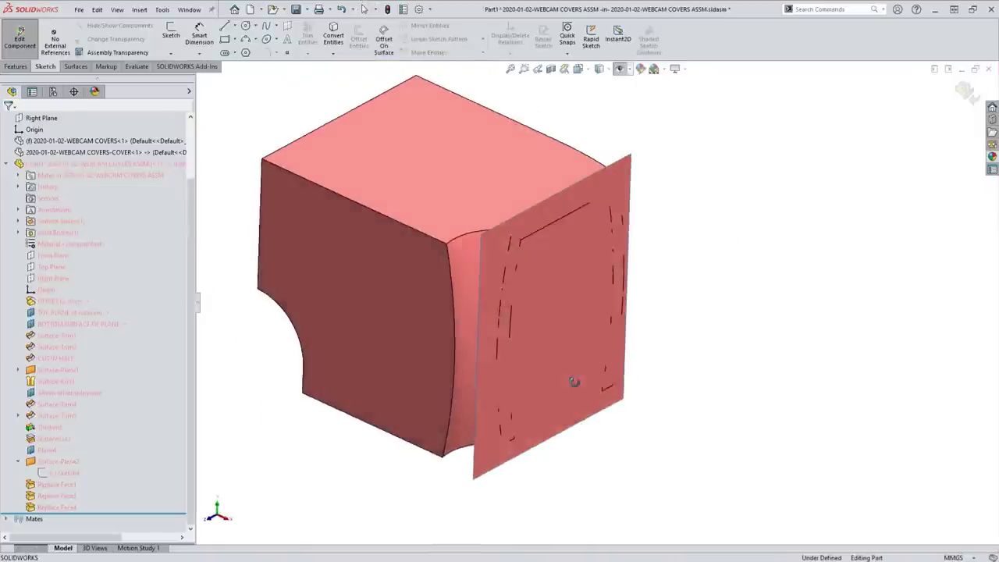
scroll(572, 351, "down", 2)
left_click(573, 292)
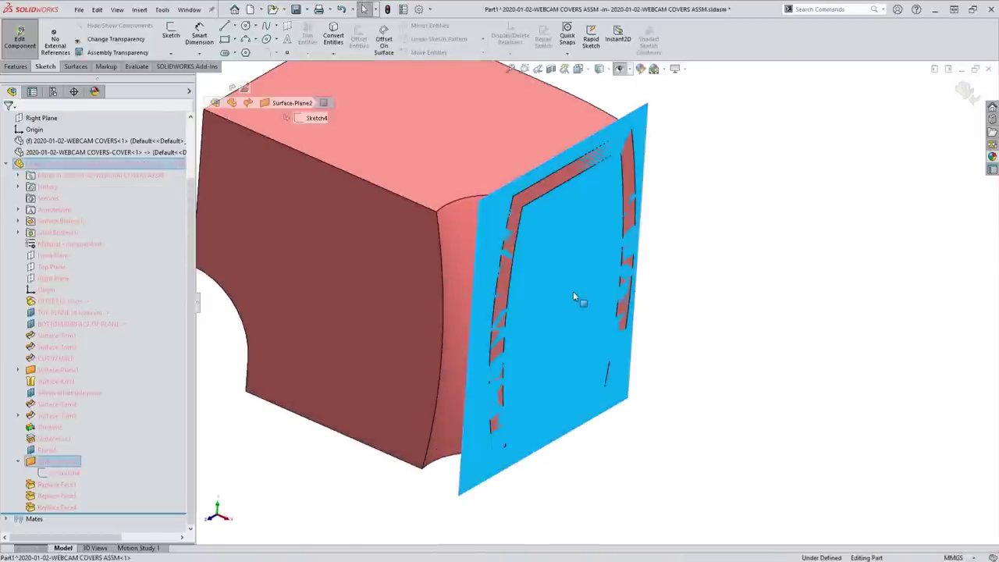
right_click(574, 295)
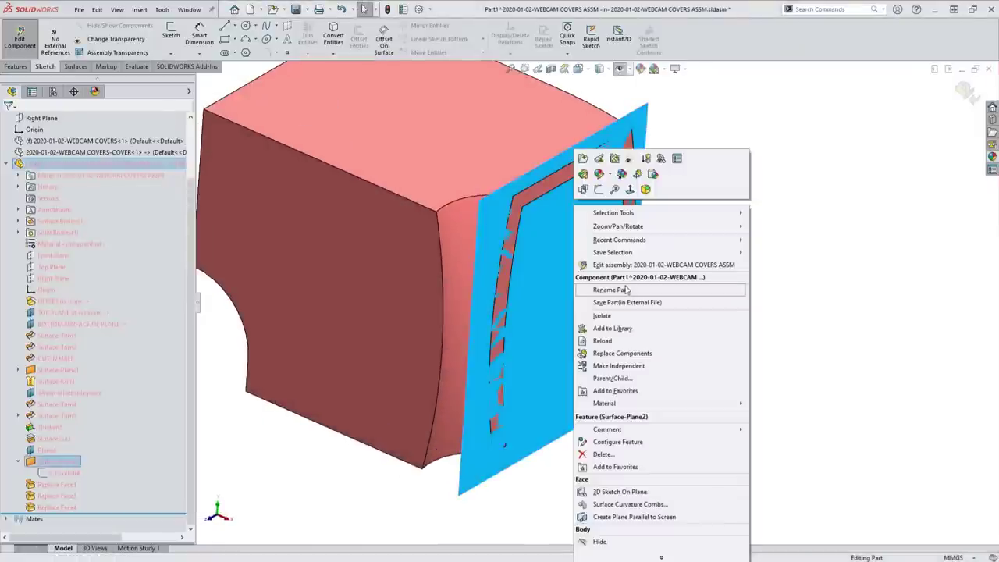
left_click(815, 295)
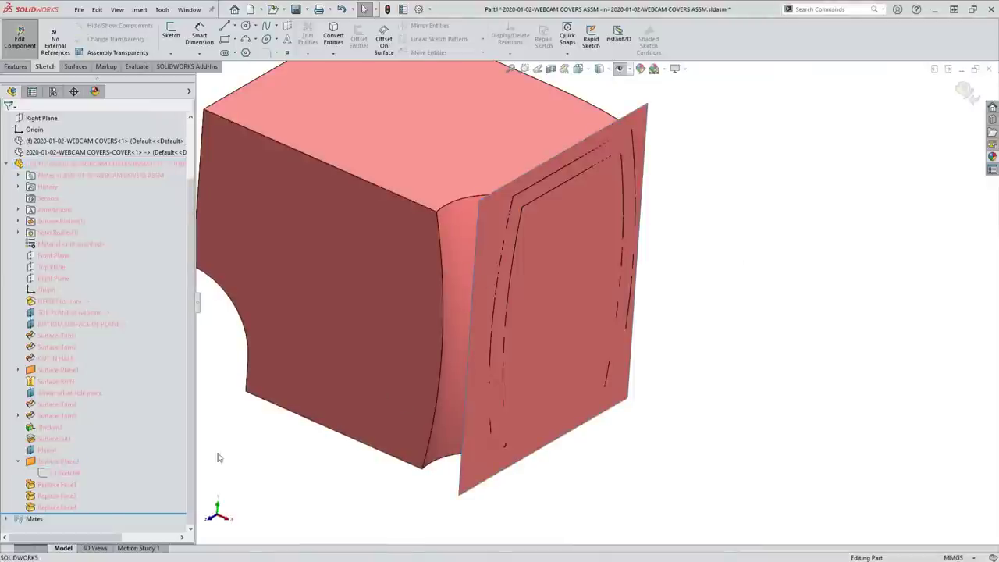
left_click_drag(134, 515, 134, 456)
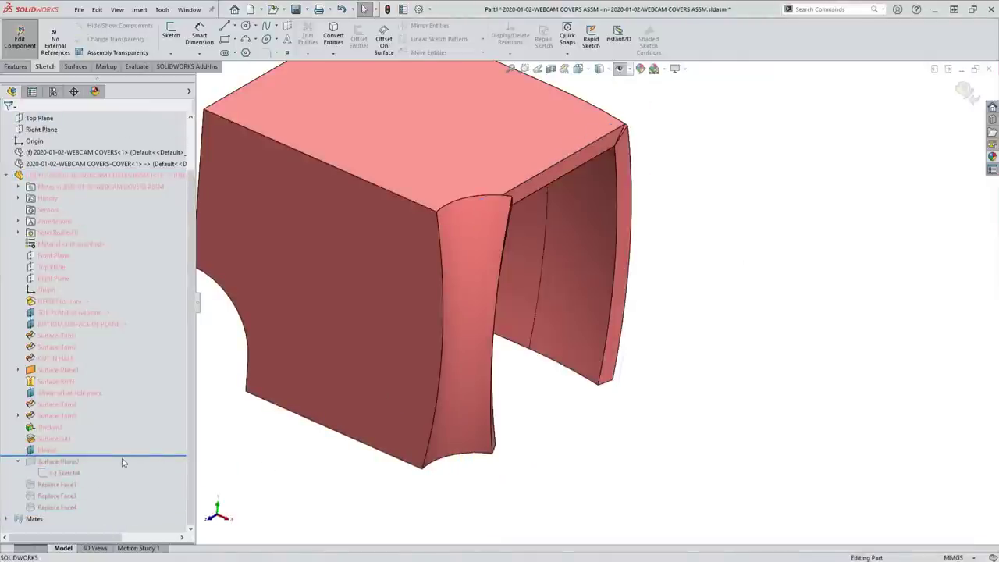
View Plane4 face-on with Normal To (Ctrl+8).
left_click(45, 450)
key("ctrl+8")
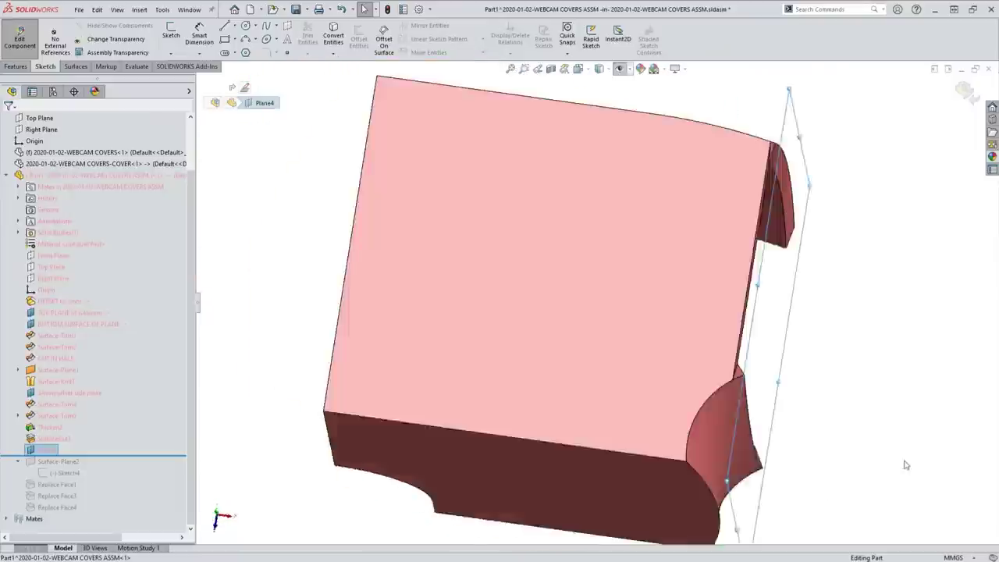
scroll(745, 327, "down", 3)
scroll(745, 328, "up", 3)
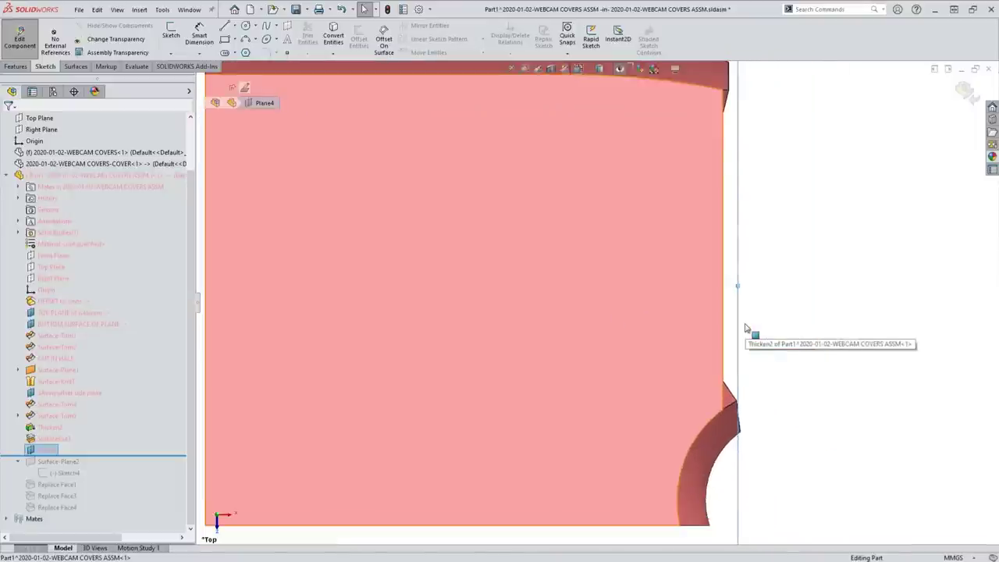
right_click(46, 451)
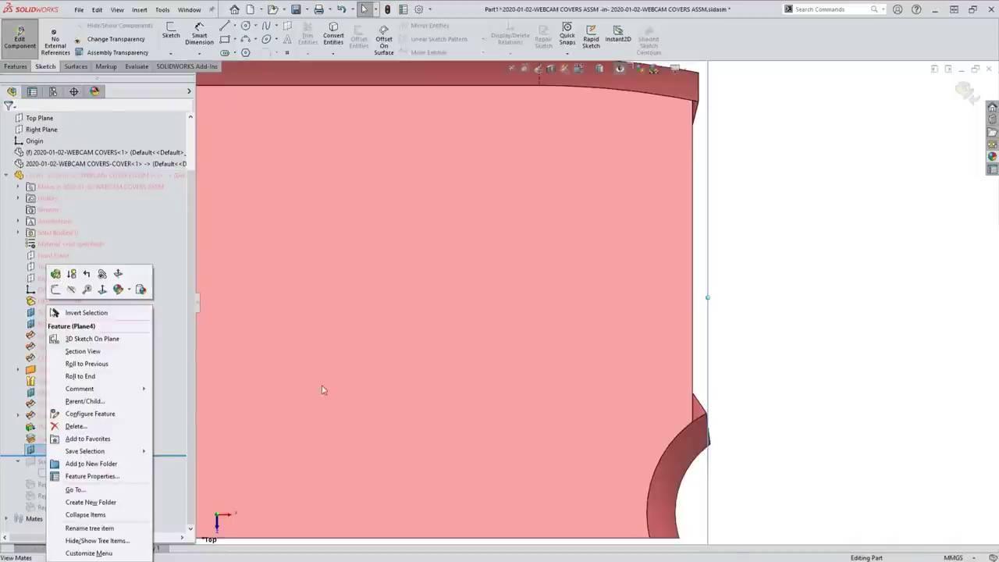
left_click(762, 446)
left_click(69, 451)
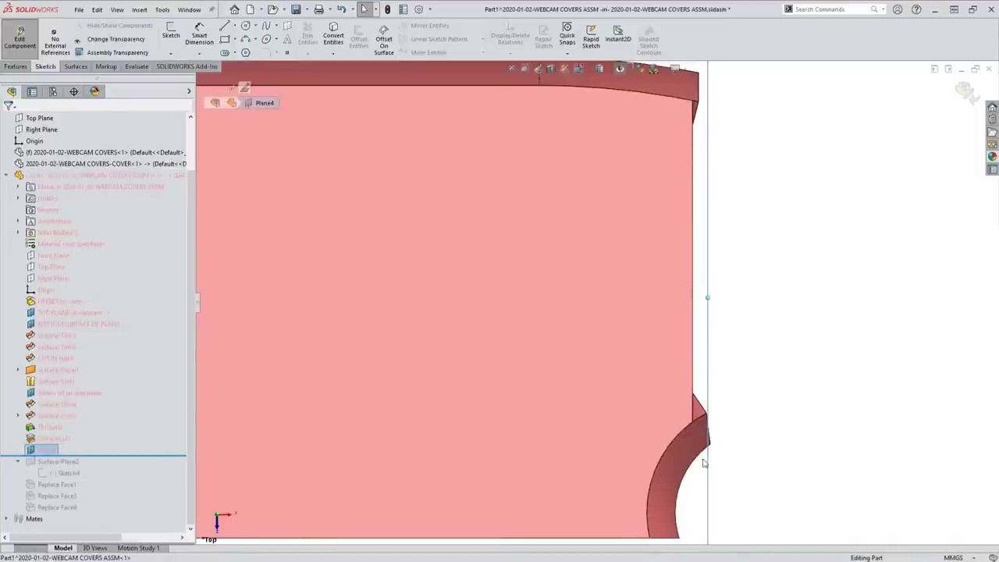
scroll(702, 462, "down", 6)
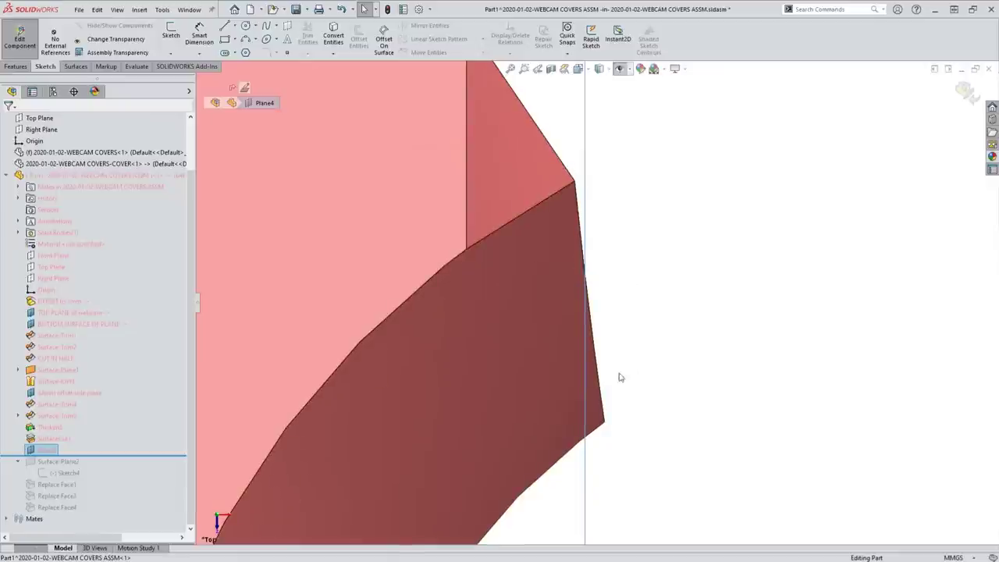
scroll(602, 174, "up", 2)
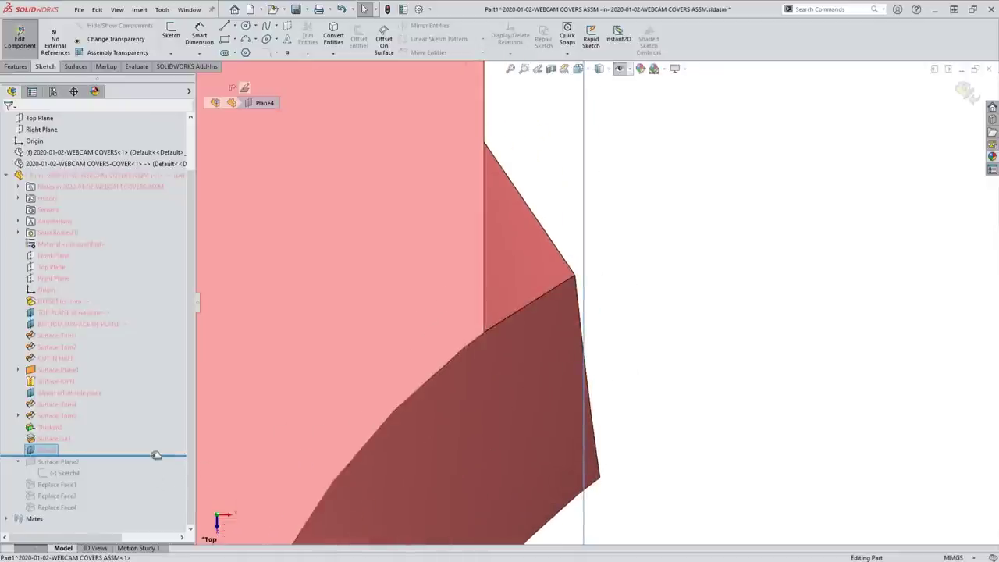
Roll forward past Surface-Plane2, Sketch4 and the Replace Face features.
mouse_move(156, 455)
left_mouse_down()
mouse_move(107, 506)
mouse_move(113, 489)
mouse_move(103, 500)
mouse_move(102, 489)
mouse_move(112, 490)
mouse_move(102, 498)
mouse_move(107, 513)
left_mouse_up()
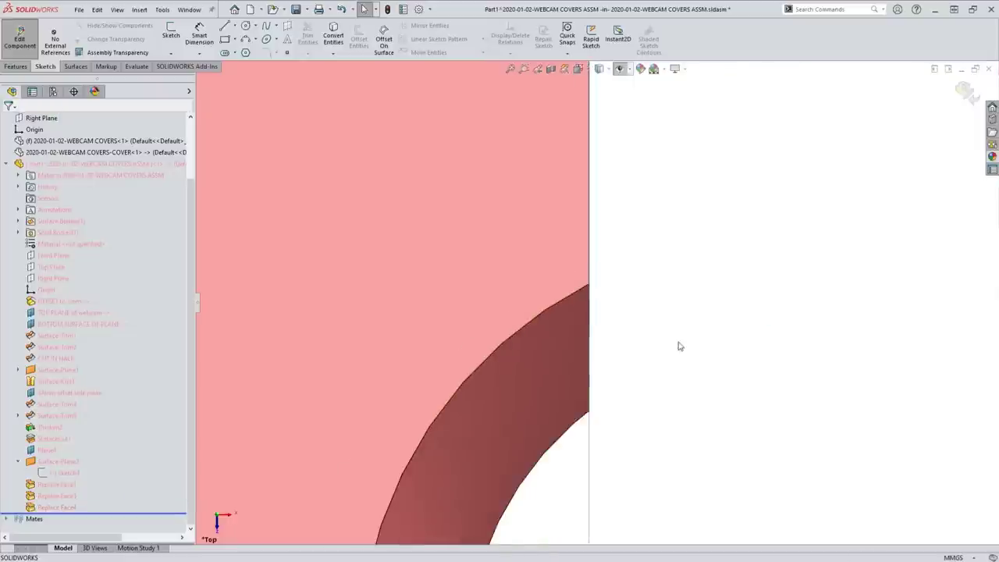
scroll(679, 345, "up", 6)
middle_click_drag(570, 388, 577, 188)
scroll(598, 281, "down", 6)
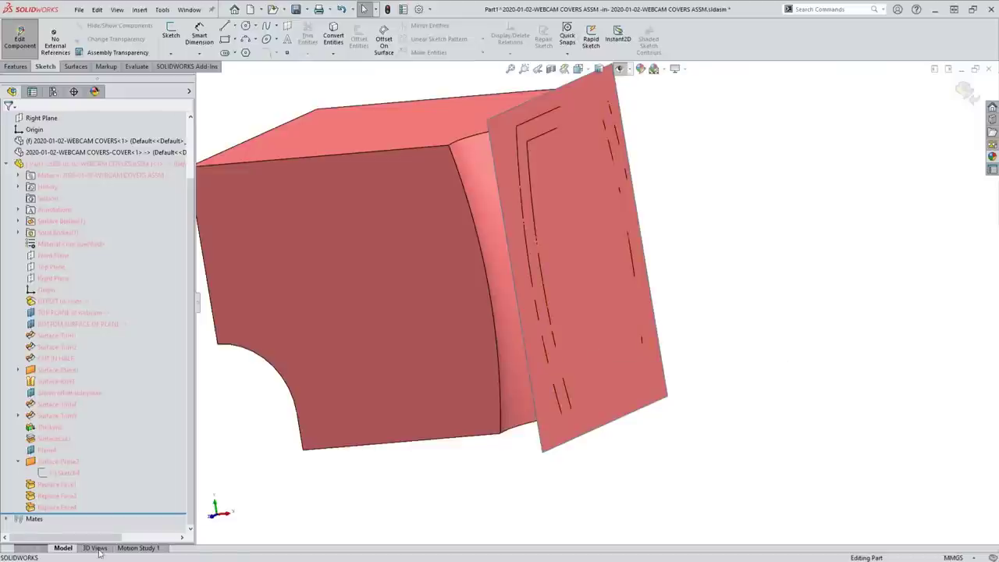
Drag Sketch4's rectangle corners inward into a small square, then roll forward to the end.
left_click_drag(153, 513, 145, 479)
left_click(66, 474)
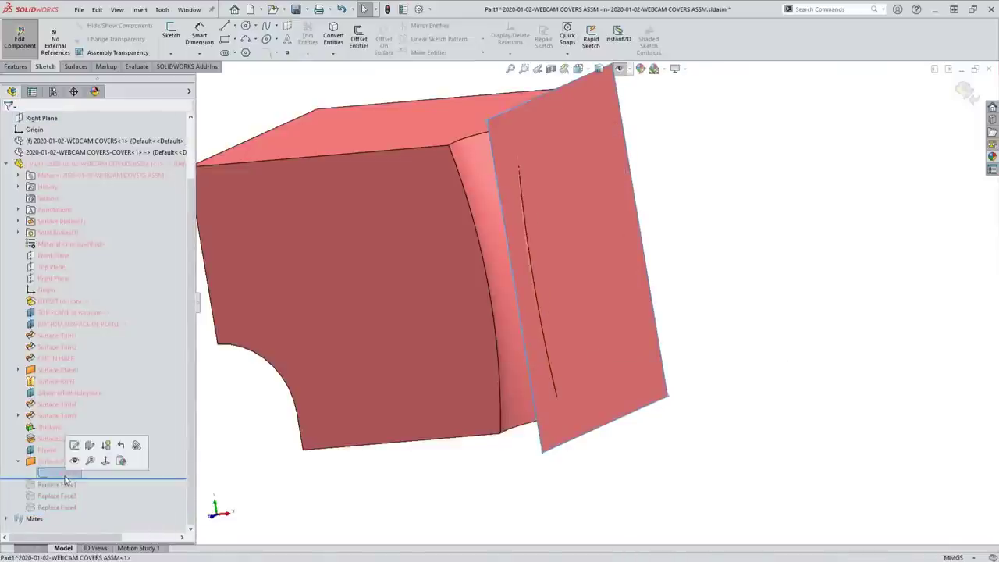
left_click(59, 474)
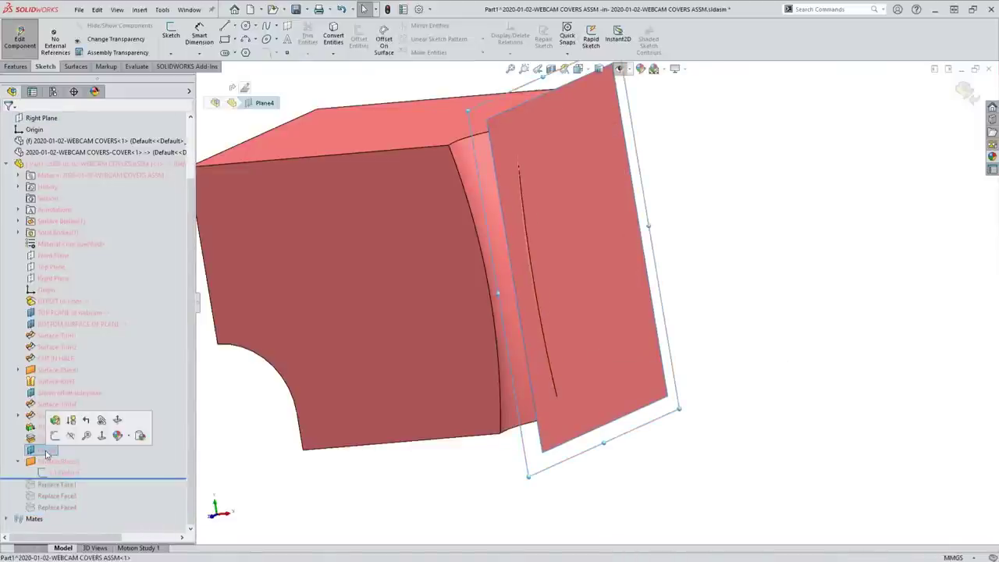
left_click(69, 439)
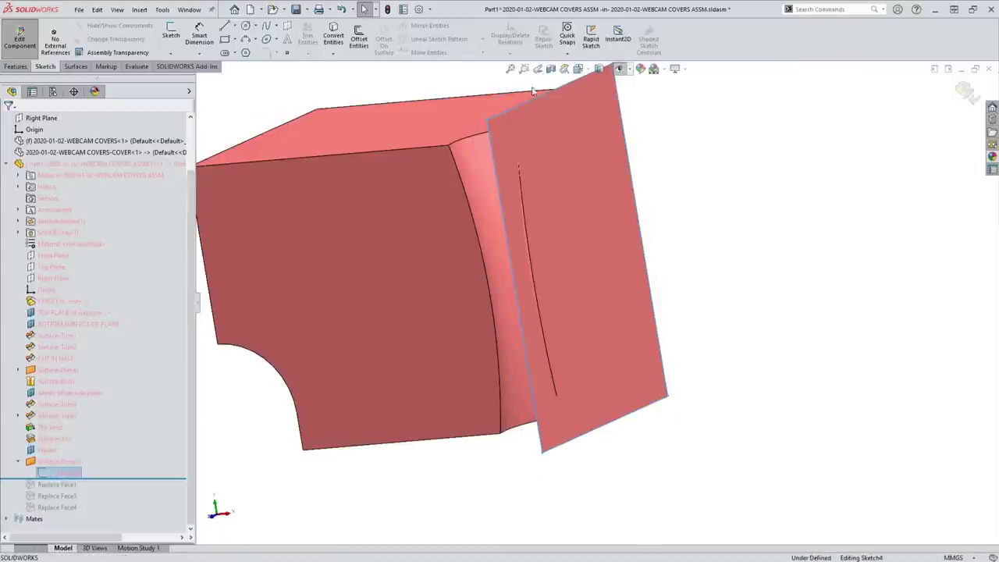
mouse_move(487, 125)
left_mouse_down()
mouse_move(587, 238)
mouse_move(576, 247)
left_mouse_up()
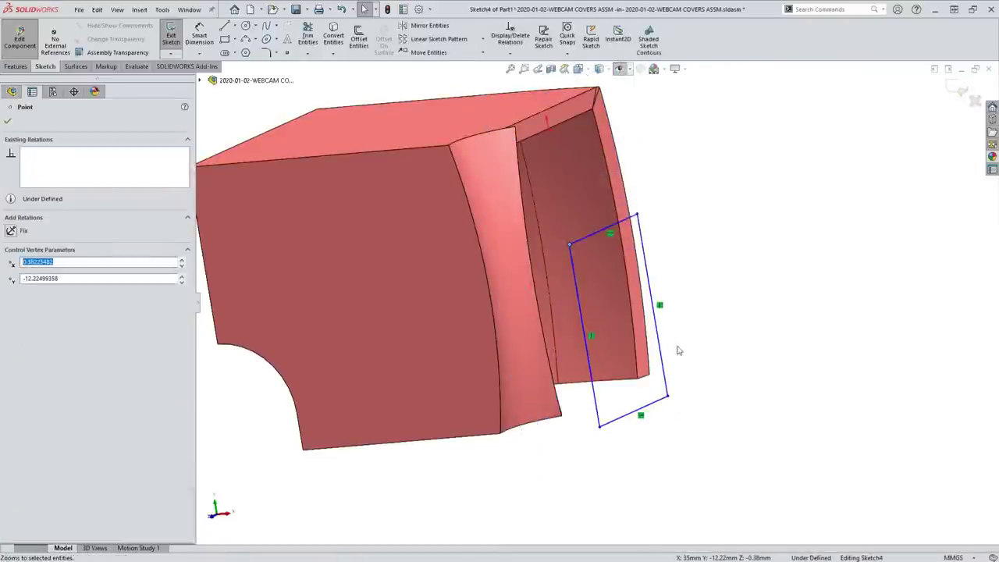
mouse_move(670, 400)
left_mouse_down()
mouse_move(619, 383)
mouse_move(629, 315)
mouse_move(610, 302)
mouse_move(551, 309)
left_mouse_up()
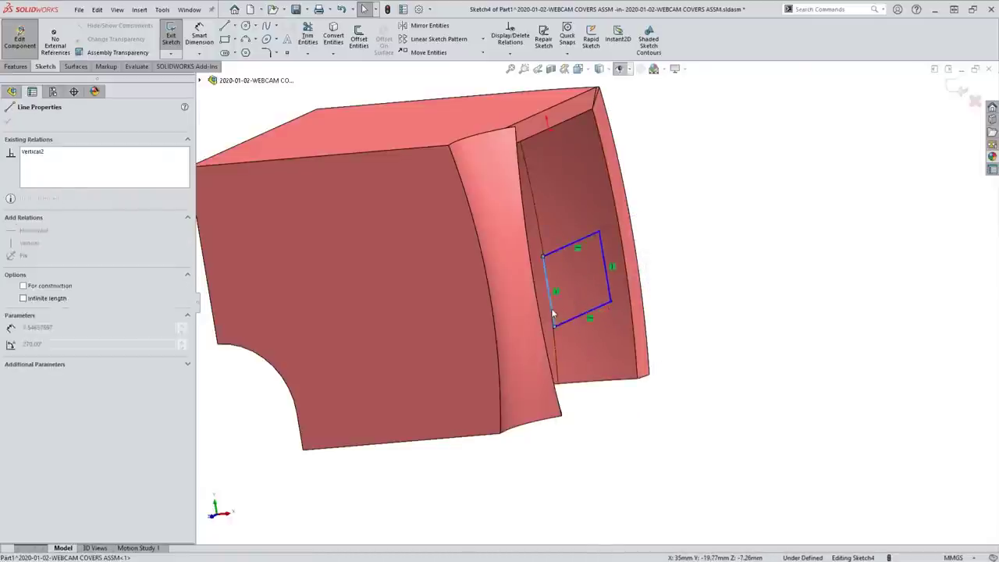
left_click(730, 166)
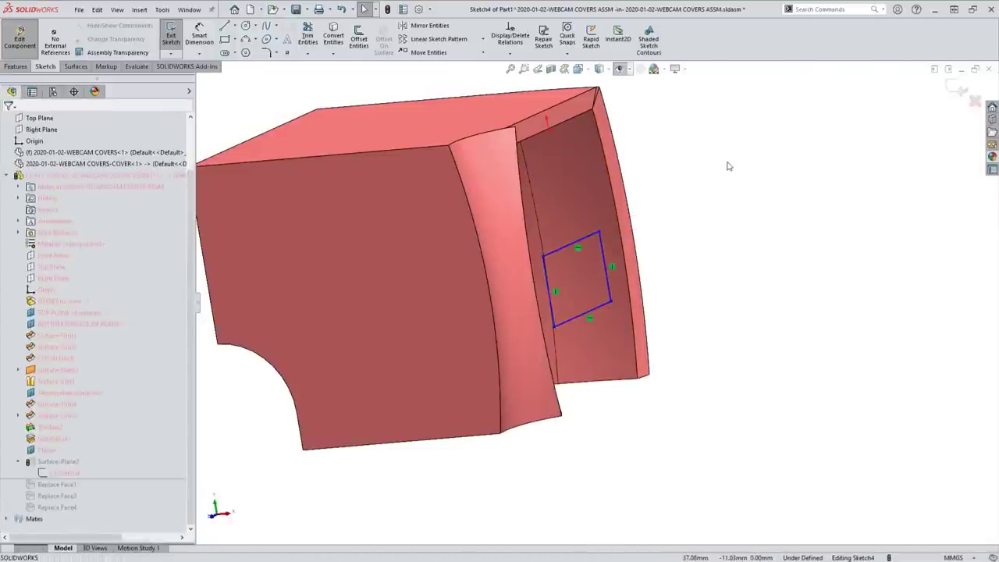
left_click(958, 86)
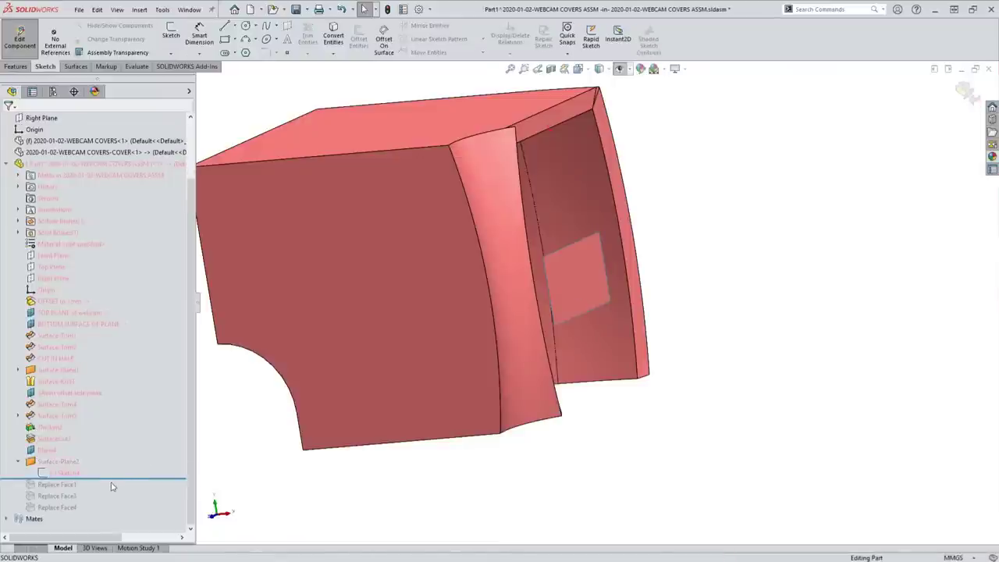
left_click_drag(111, 478, 110, 513)
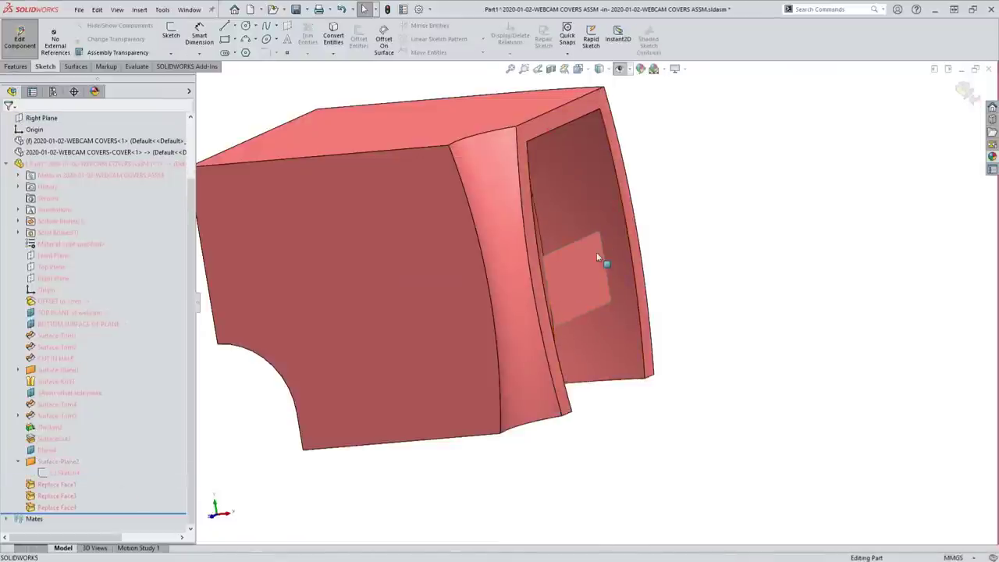
Select SurfaceCut1 and orbit the part to view its inside.
middle_click_drag(597, 258, 606, 308)
scroll(606, 308, "up", 3)
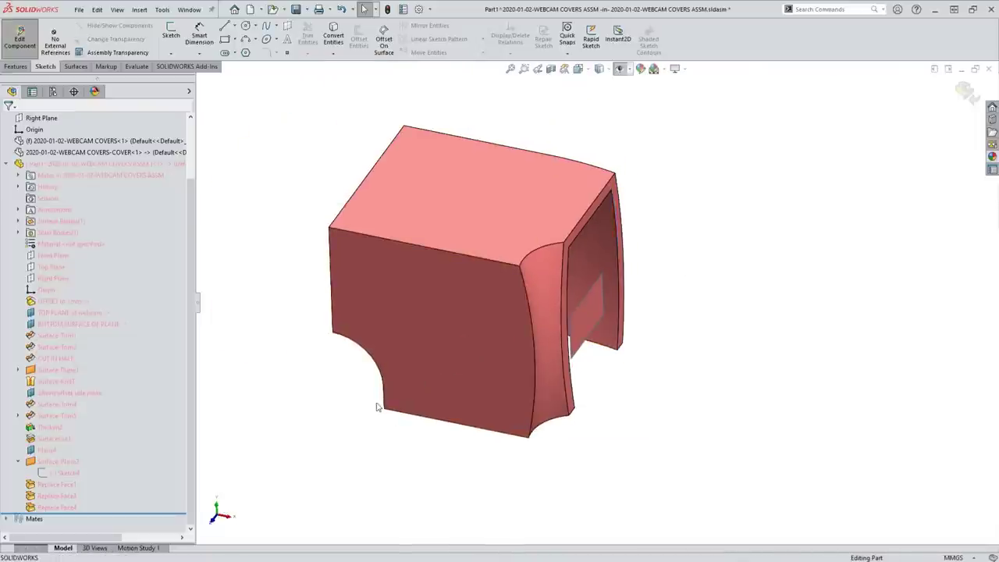
left_click(51, 438)
middle_click_drag(546, 452, 538, 179)
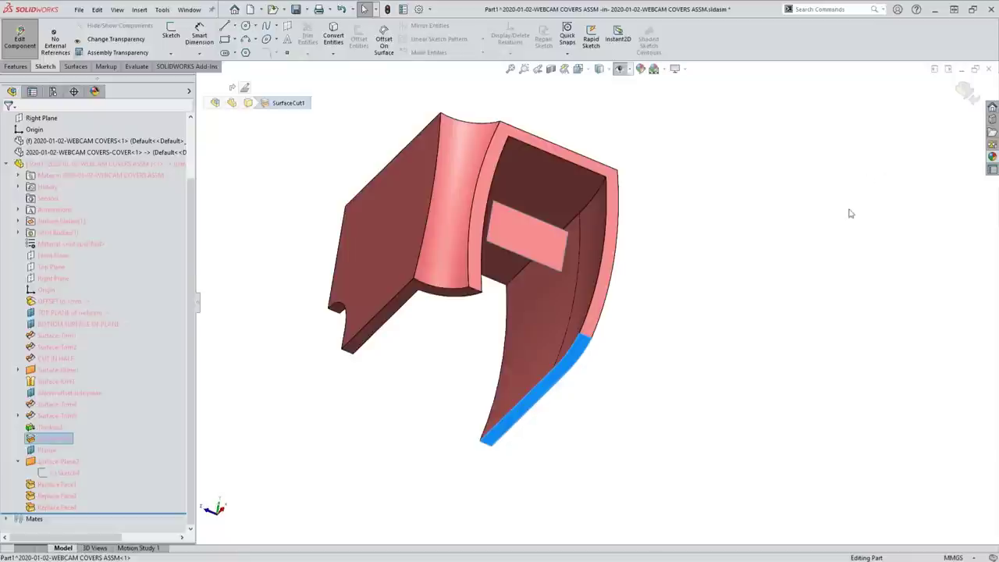
Hide the cover part via its rectangular Surface-Plane2 face, then try editing it in place.
left_click(541, 250)
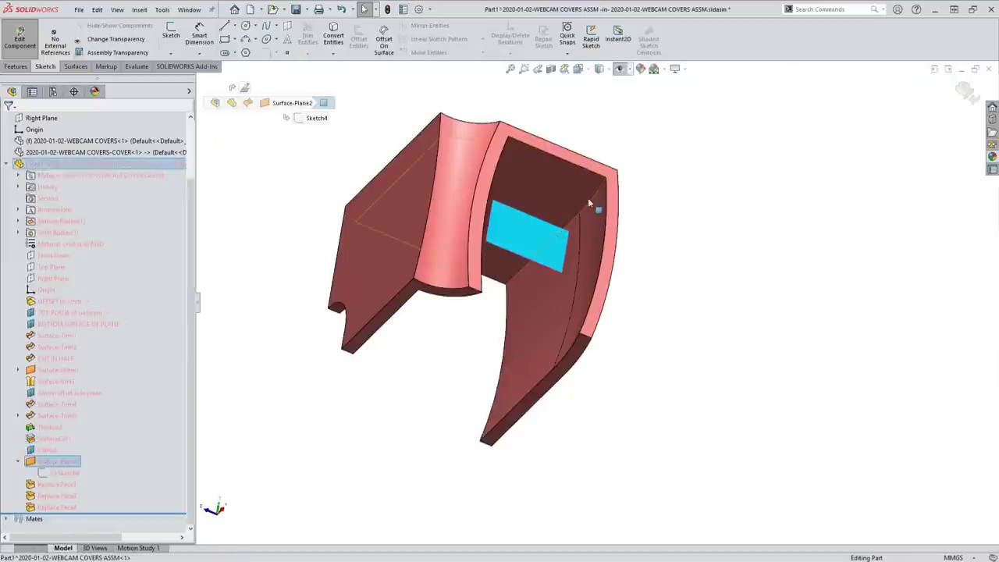
right_click(523, 229)
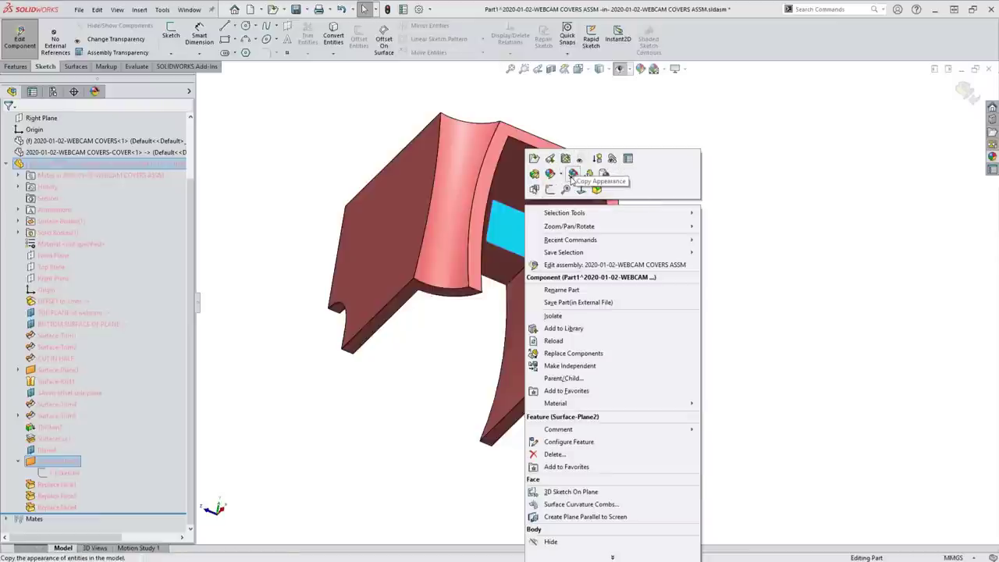
left_click(465, 264)
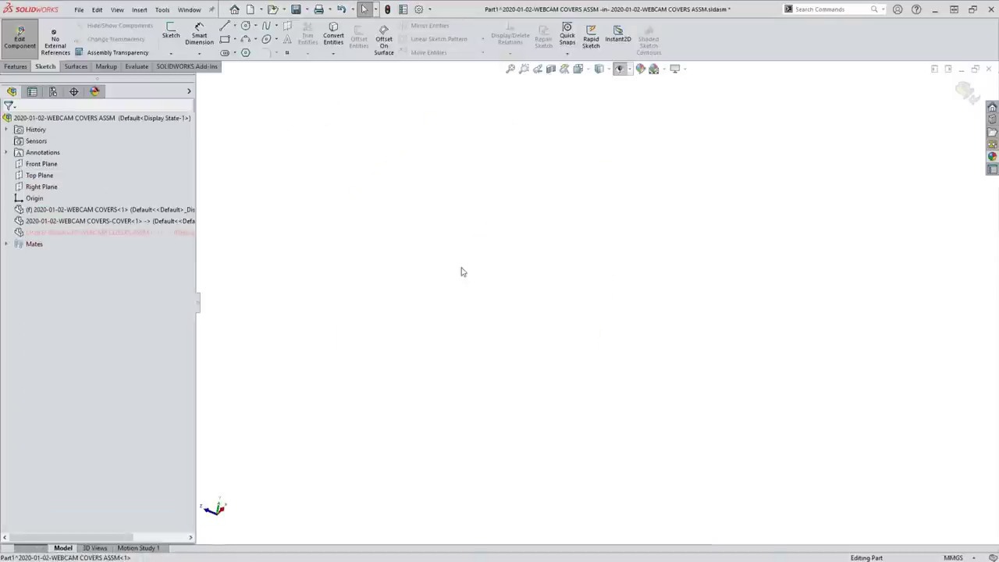
left_click(123, 232)
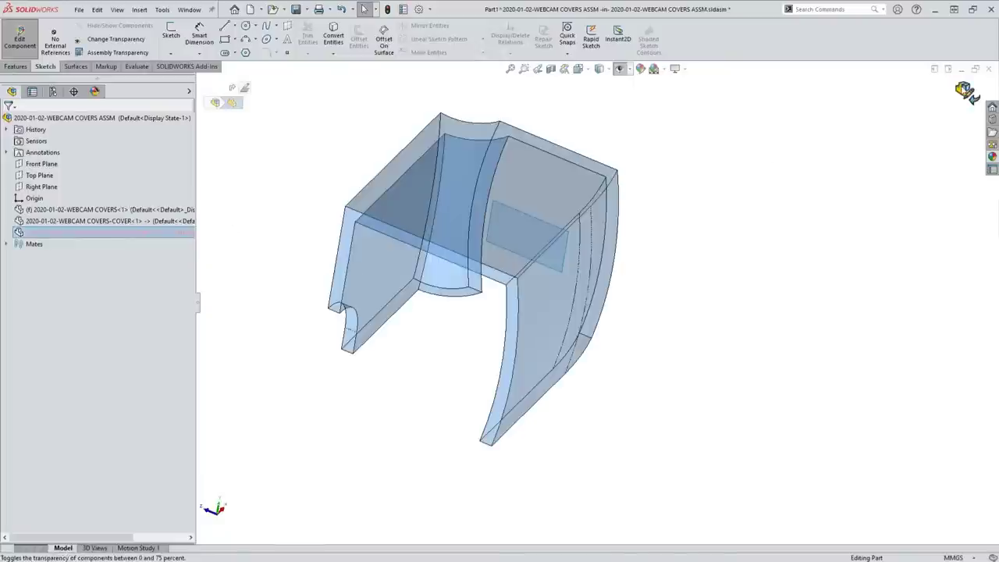
left_click(334, 254)
Toggle the cover part's transparency and hide the grey body in front.
left_click(563, 288)
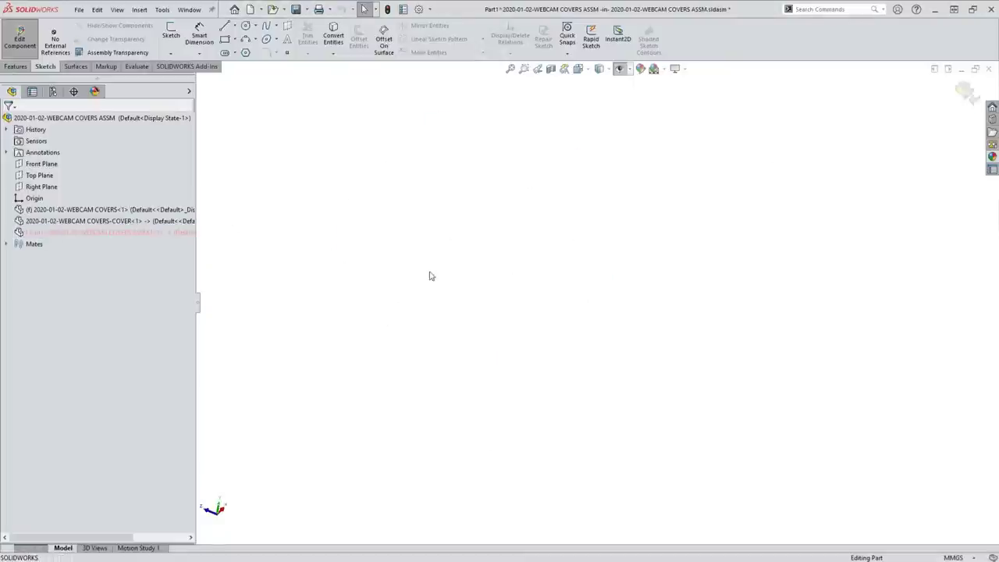
right_click(92, 232)
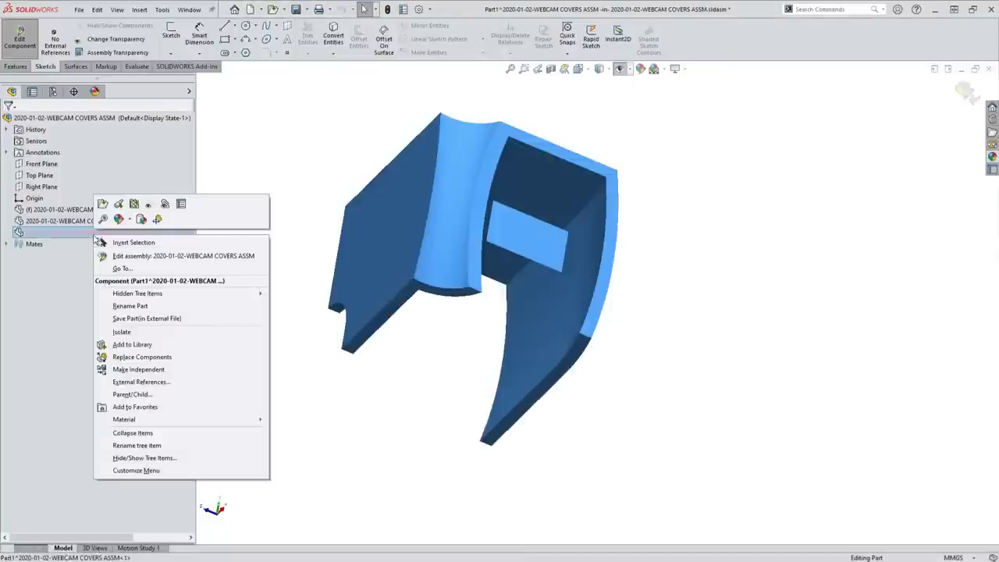
left_click(148, 205)
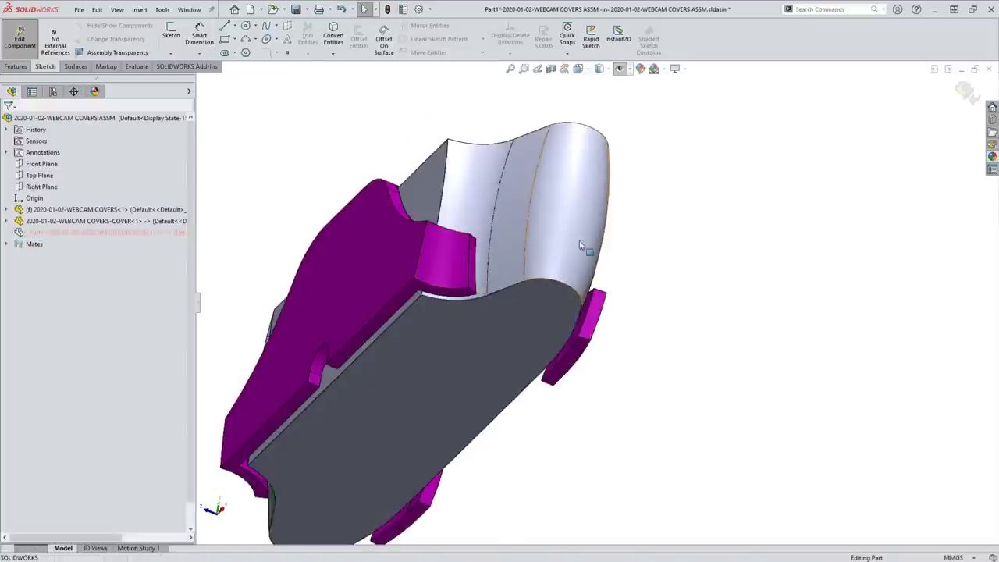
left_click(306, 298)
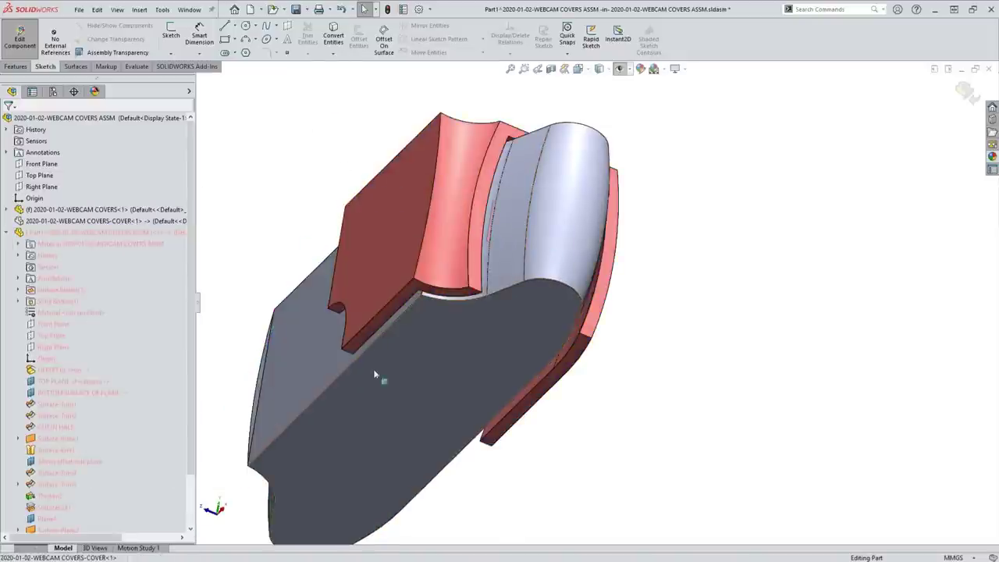
left_click(439, 366)
key("Tab")
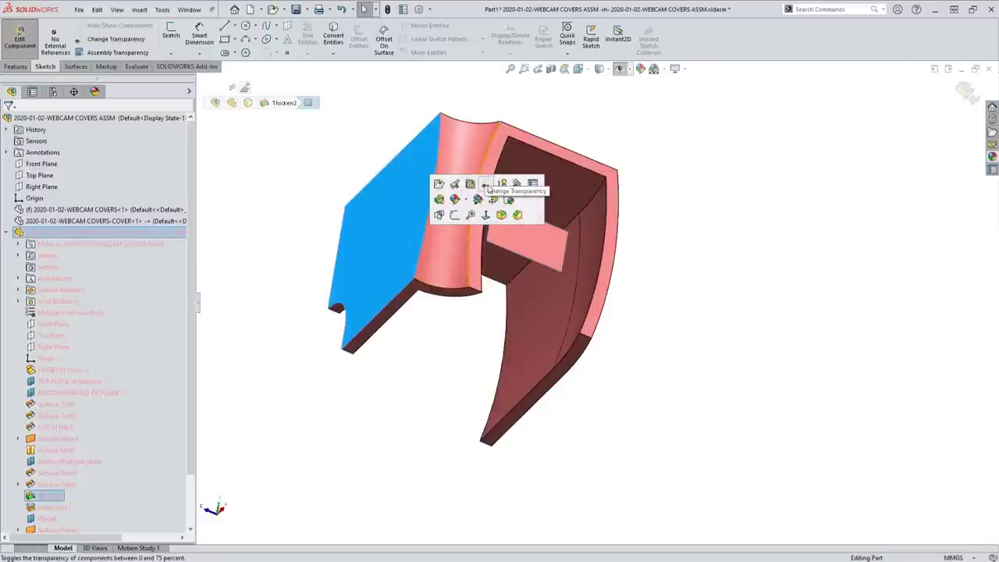
left_click(375, 163)
Orbit around the cover and select its Front Plane in the FeatureManager tree.
middle_click_drag(375, 162, 382, 366)
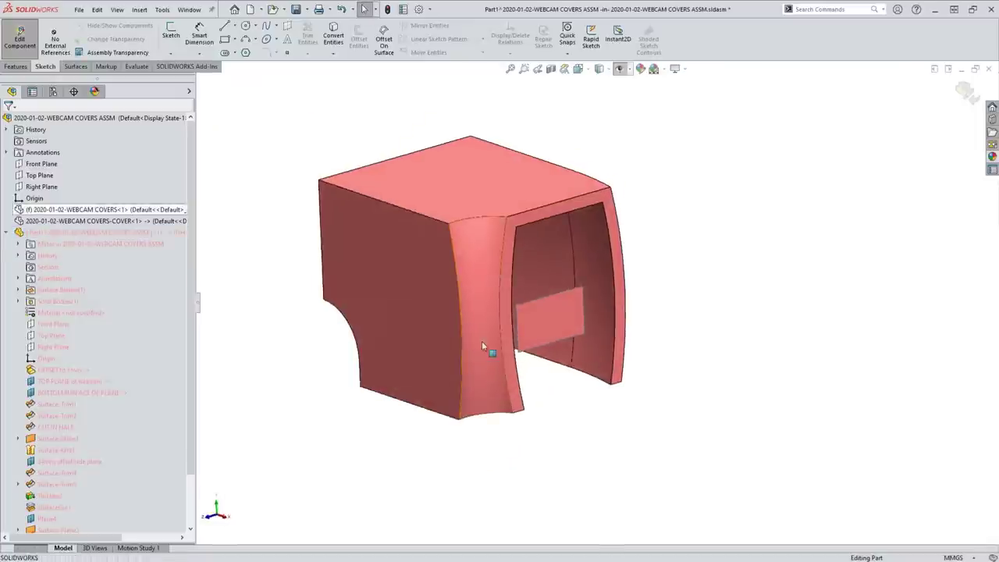
scroll(111, 396, "down", 2)
scroll(111, 394, "up", 1)
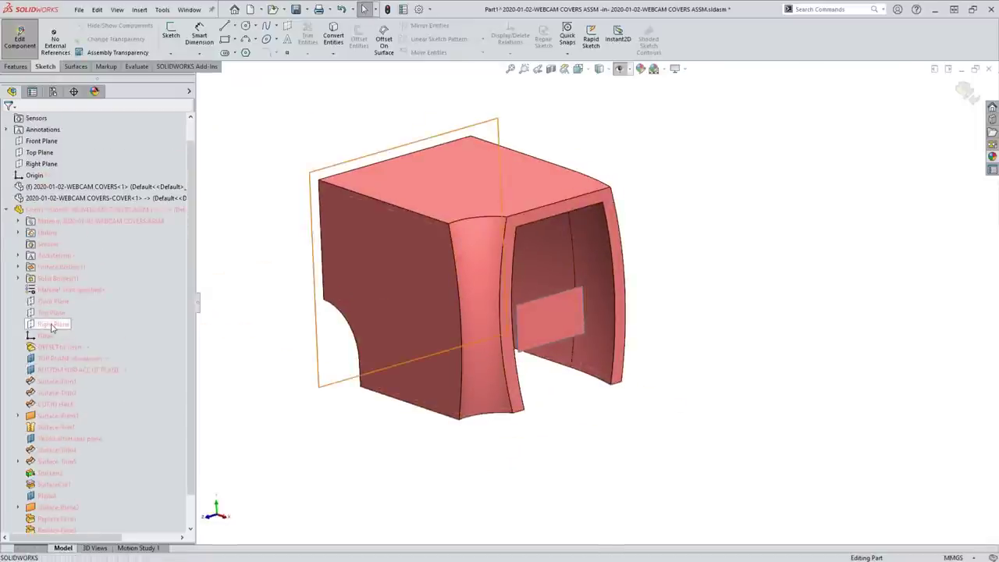
left_click(530, 325)
right_click(530, 324)
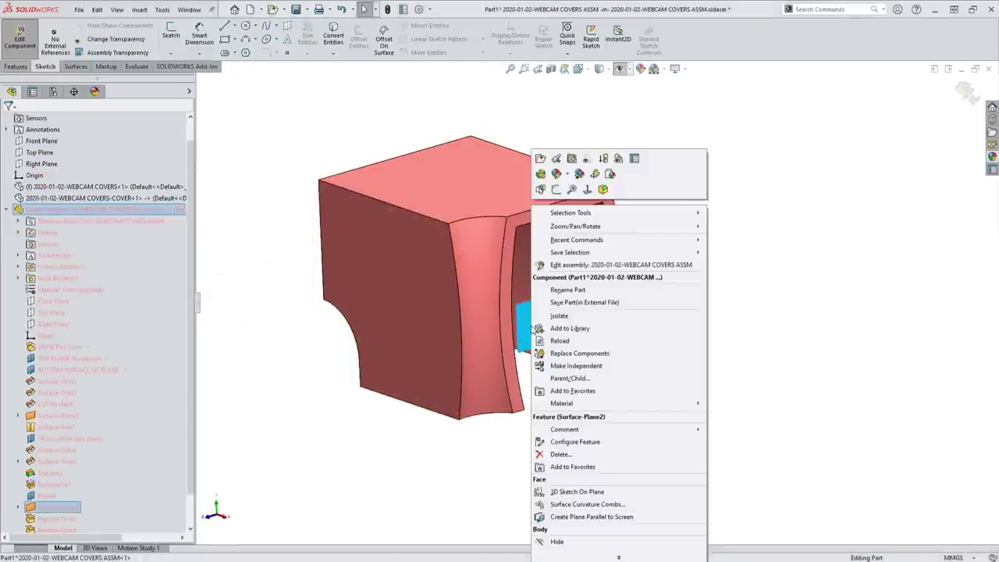
left_click(245, 352)
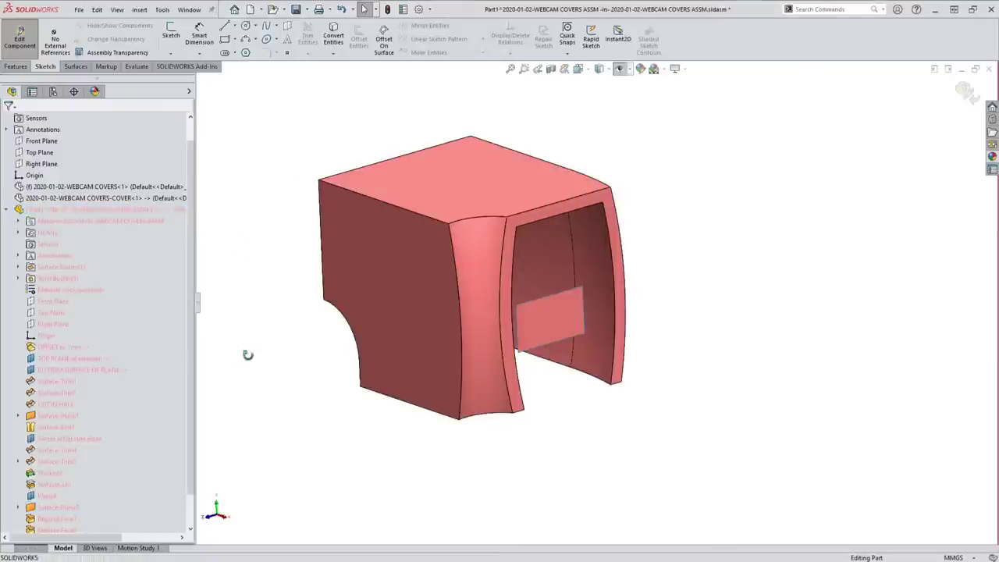
middle_click_drag(245, 351, 260, 387)
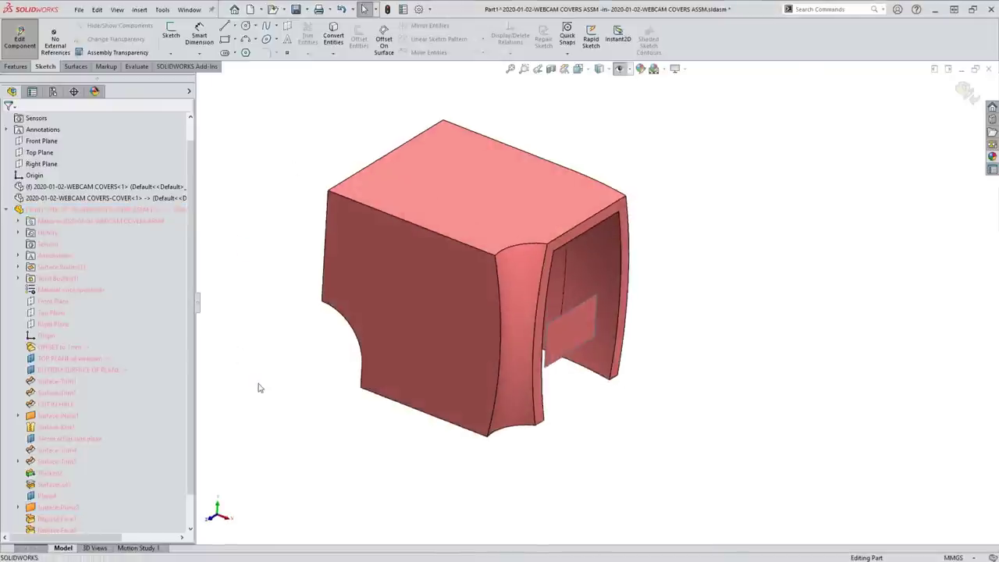
left_click(48, 301)
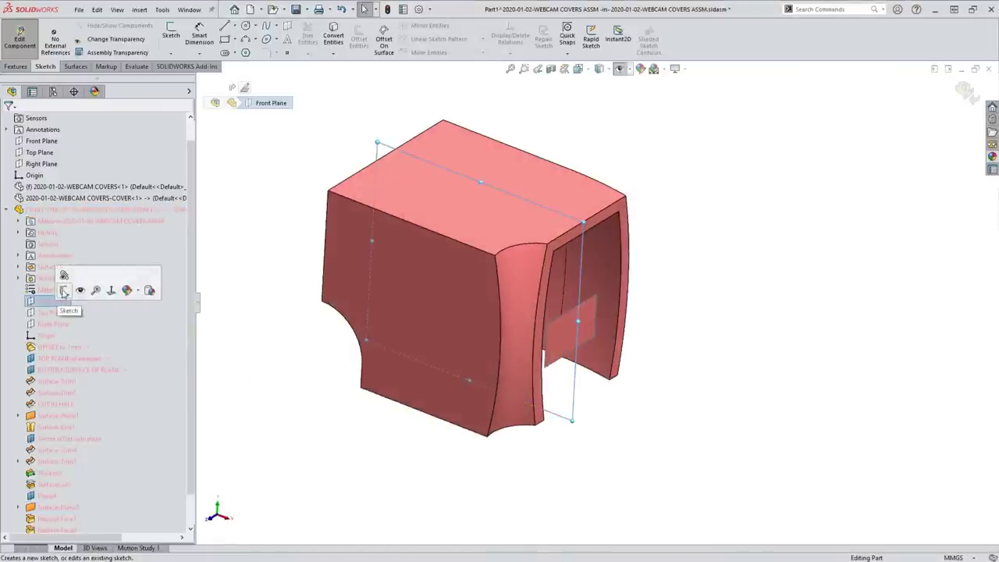
Sketch a large circle on the Front Plane that crosses the part.
left_click(64, 291)
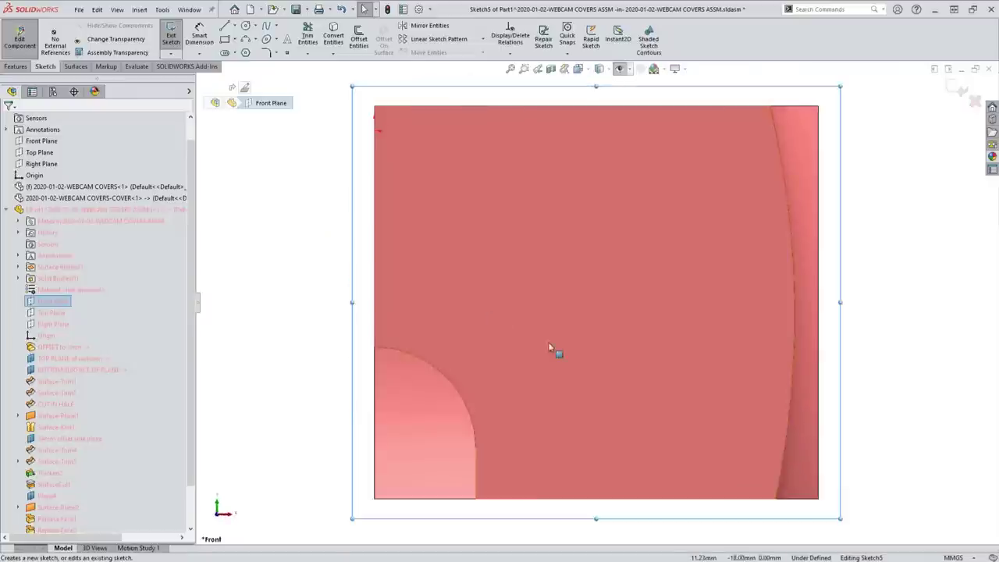
key("s")
left_click(709, 337)
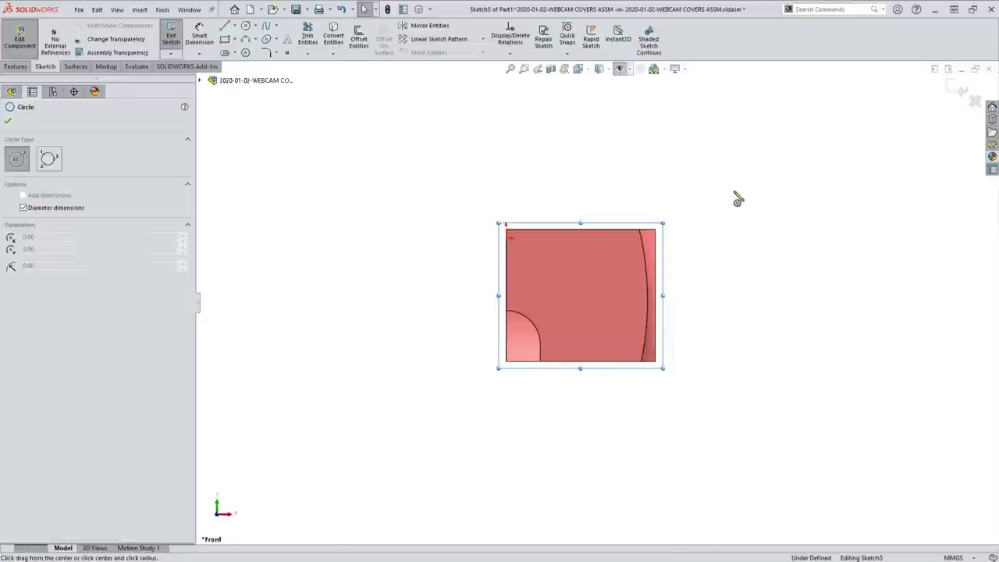
left_click(736, 173)
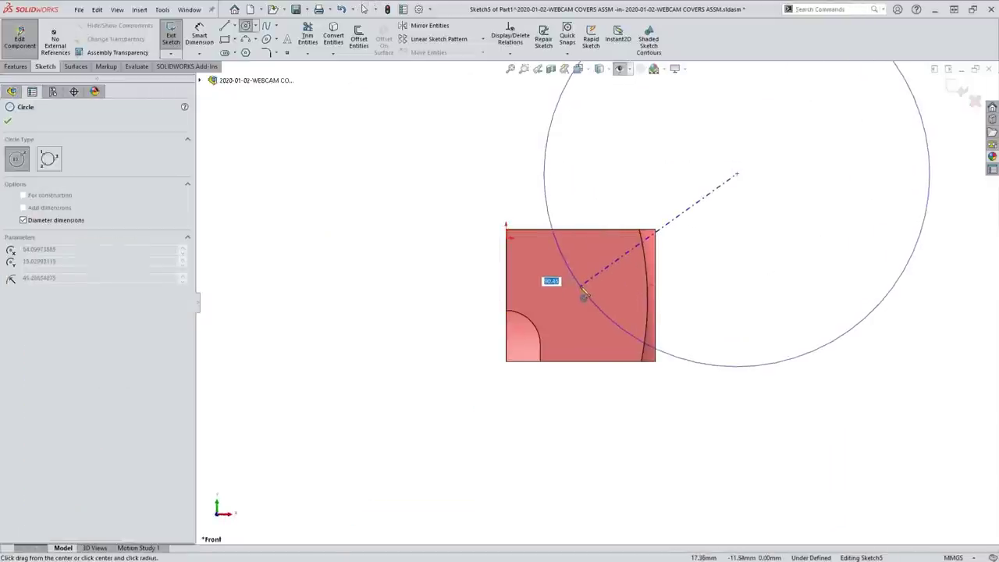
left_click(588, 288)
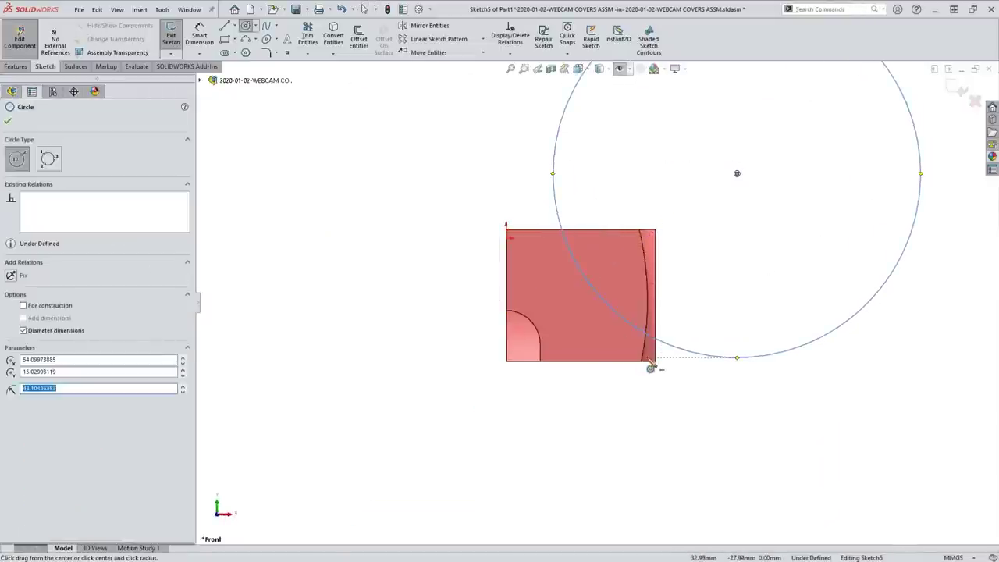
key("Escape")
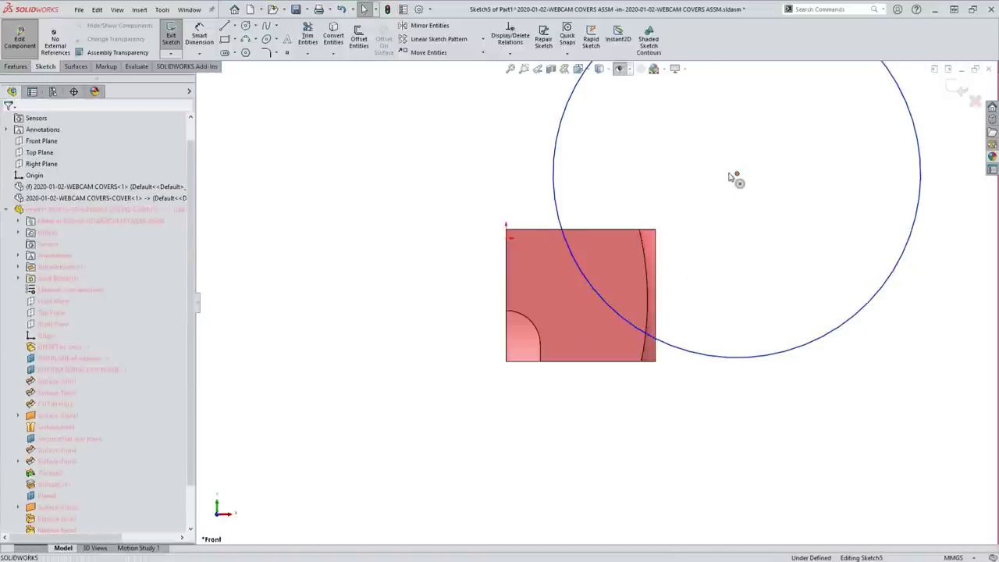
left_click_drag(737, 173, 724, 173)
key("z")
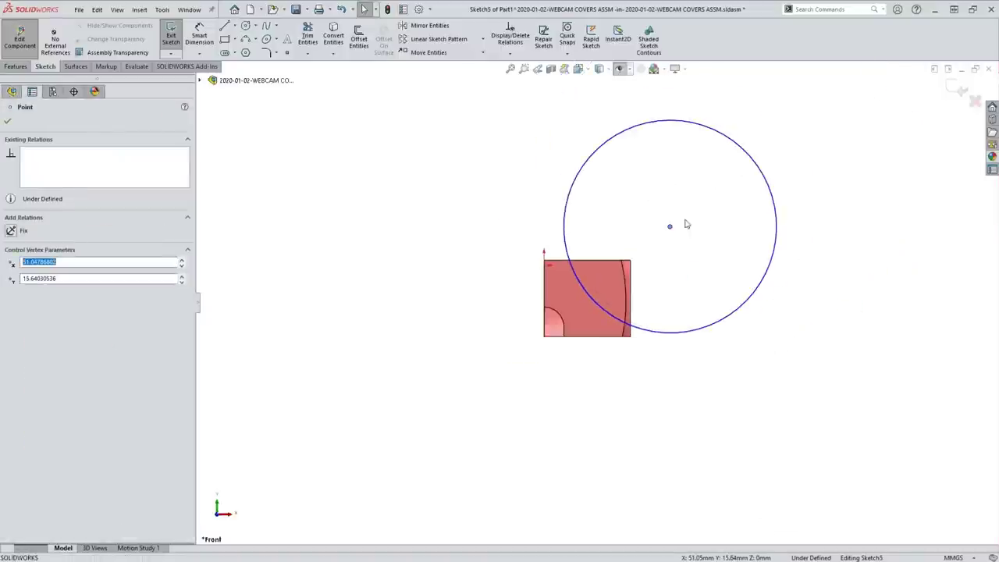
key("Escape")
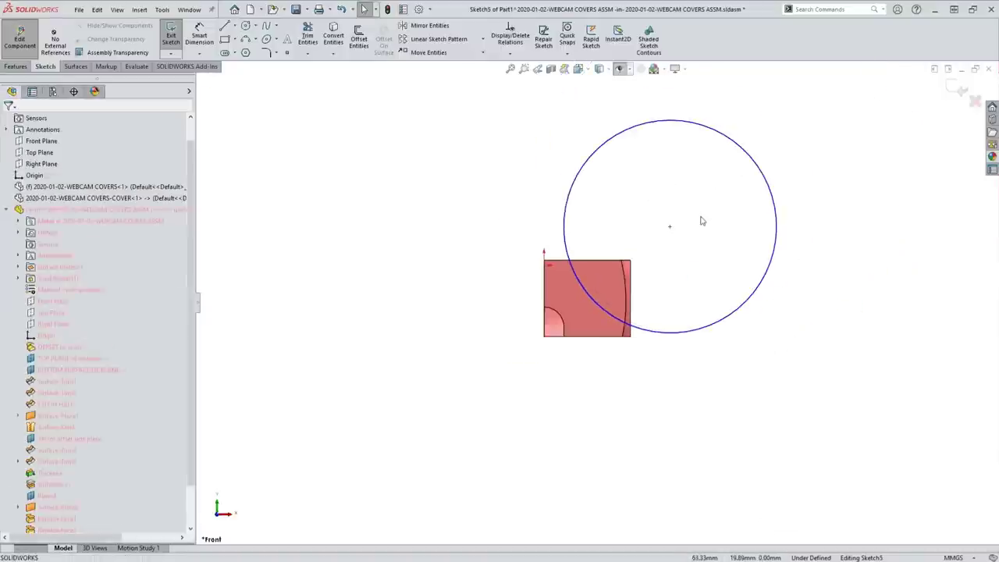
Fully define the circle sketch with automatically calculated dimensions (Ø86.21).
right_click(475, 223)
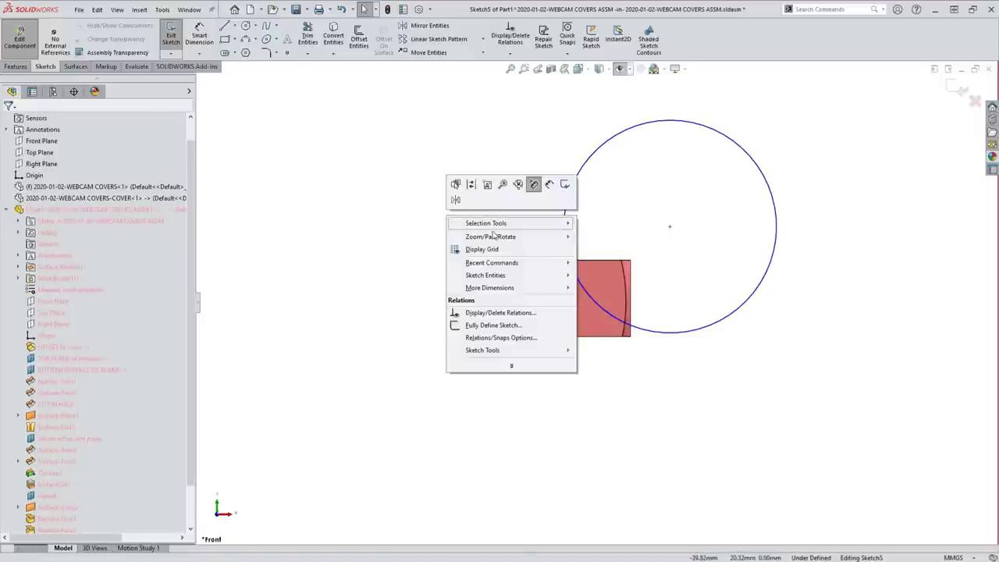
left_click(493, 324)
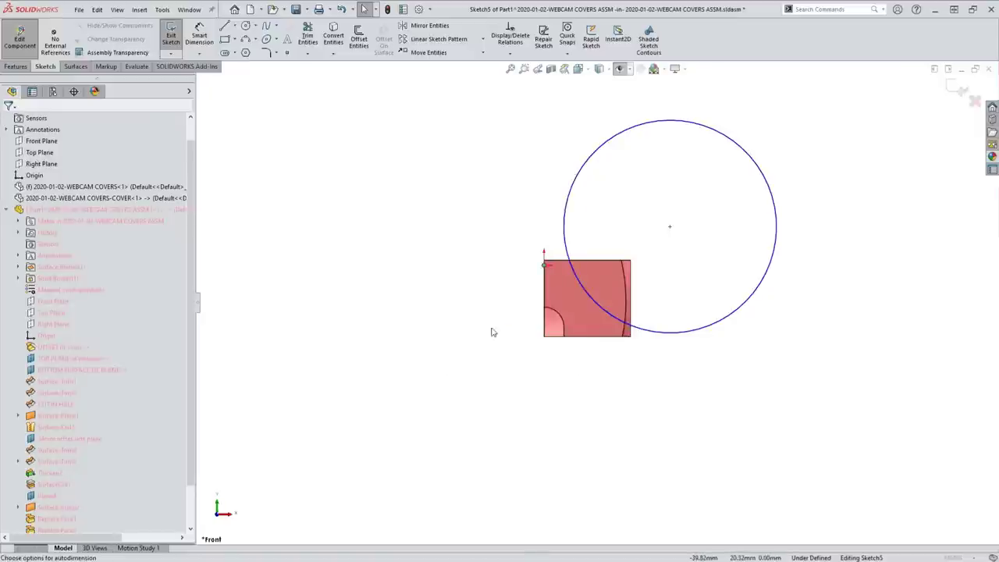
left_click(94, 178)
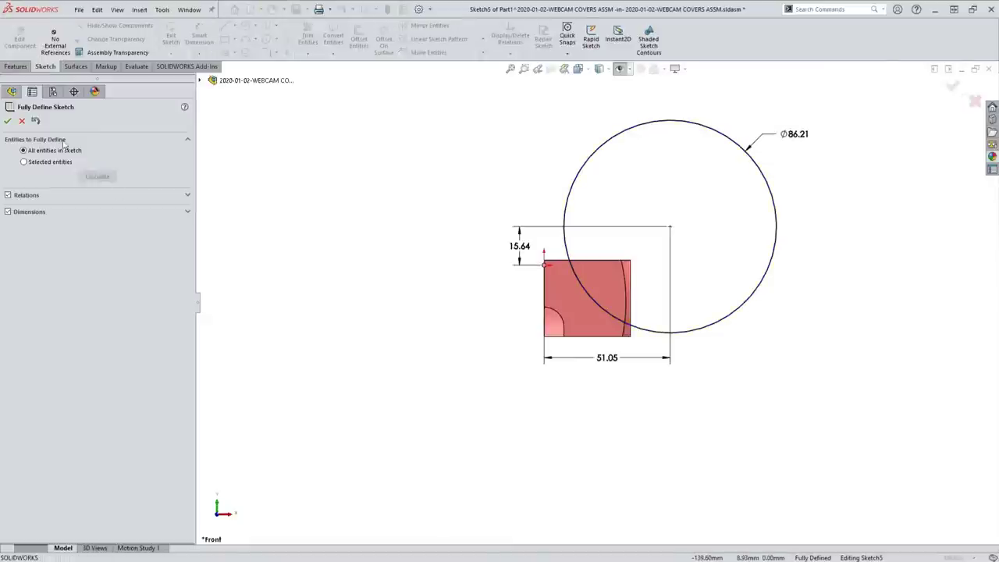
left_click(7, 121)
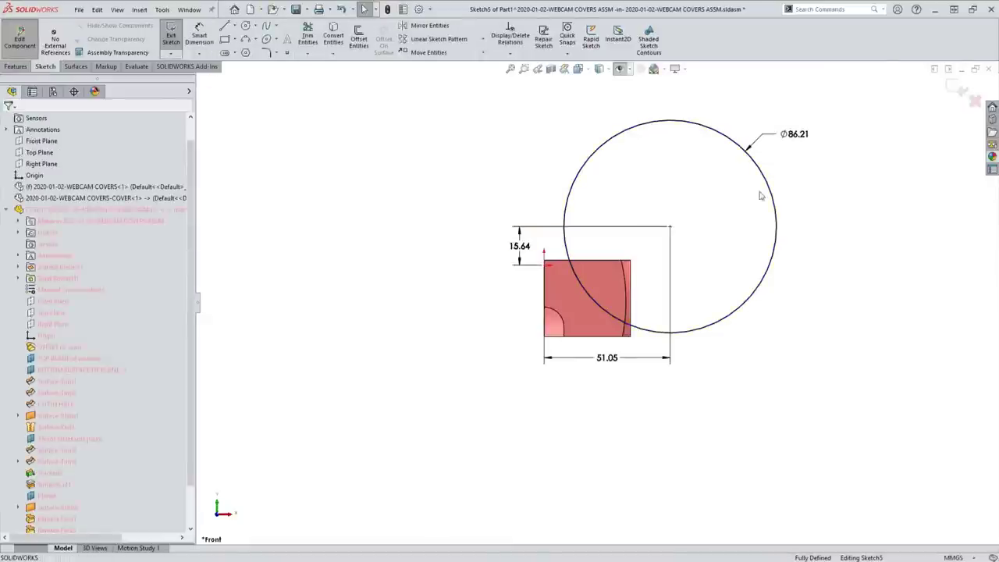
Cut-extrude the circle Through All in both directions.
middle_click_drag(603, 214, 597, 324)
key("s")
left_click(623, 341)
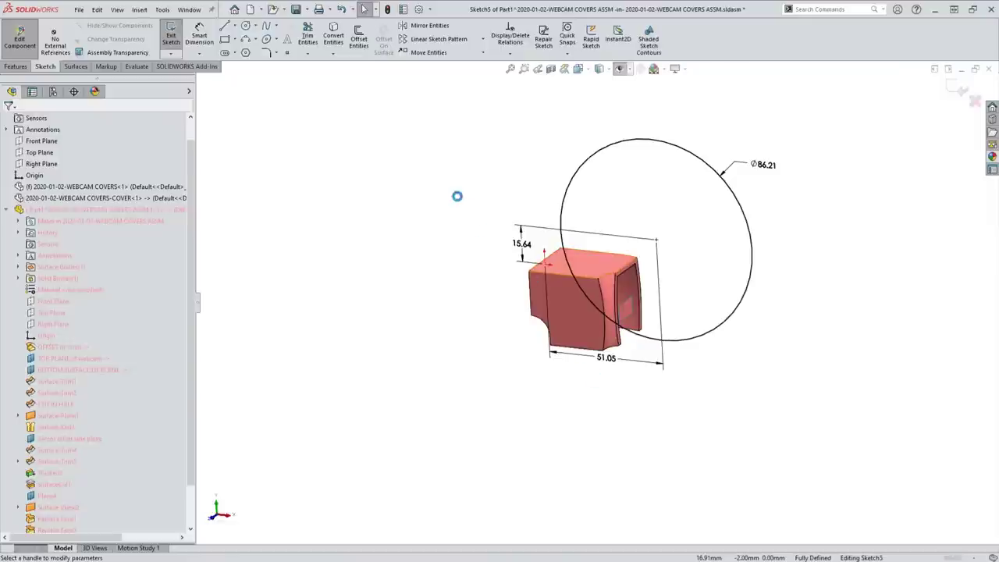
right_click(435, 190)
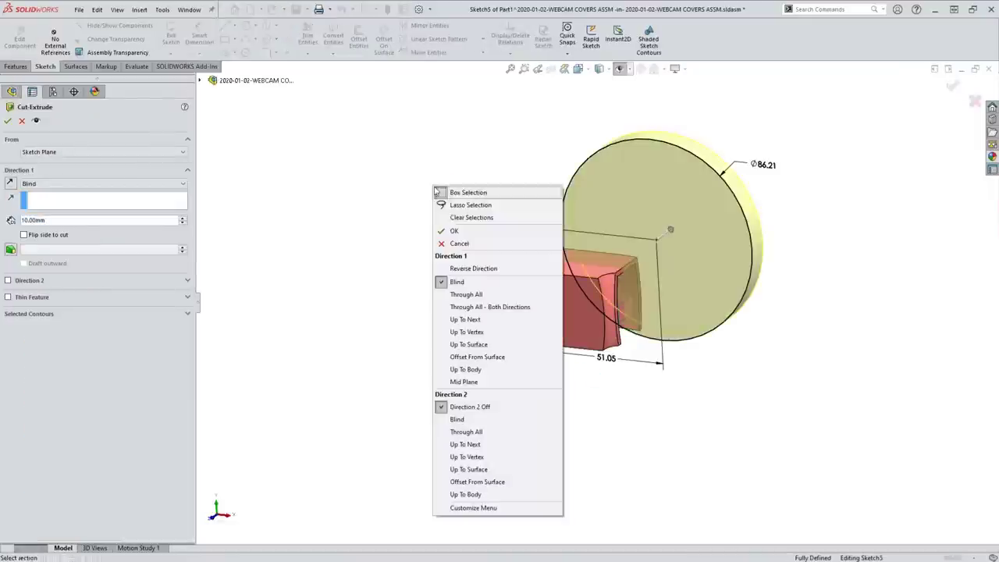
left_click(468, 307)
right_click(472, 312)
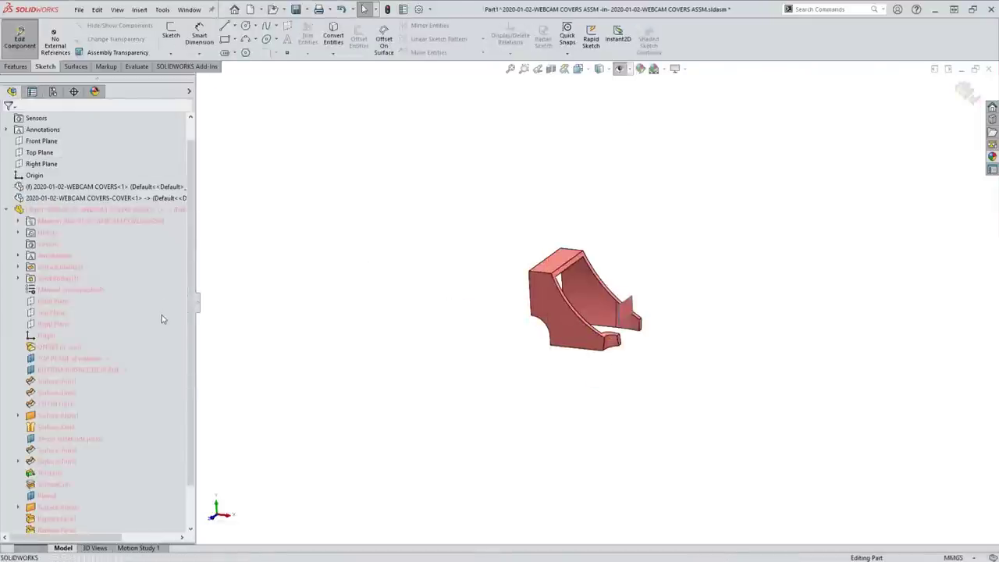
Round the top edge beside the opening with a 10 mm fillet.
scroll(437, 307, "down", 5)
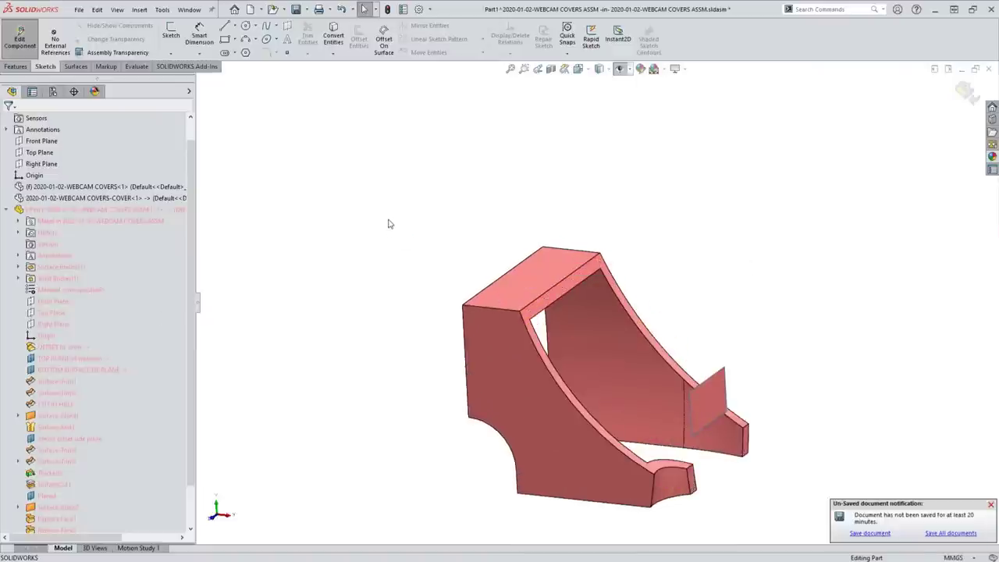
key("s")
left_click(421, 247)
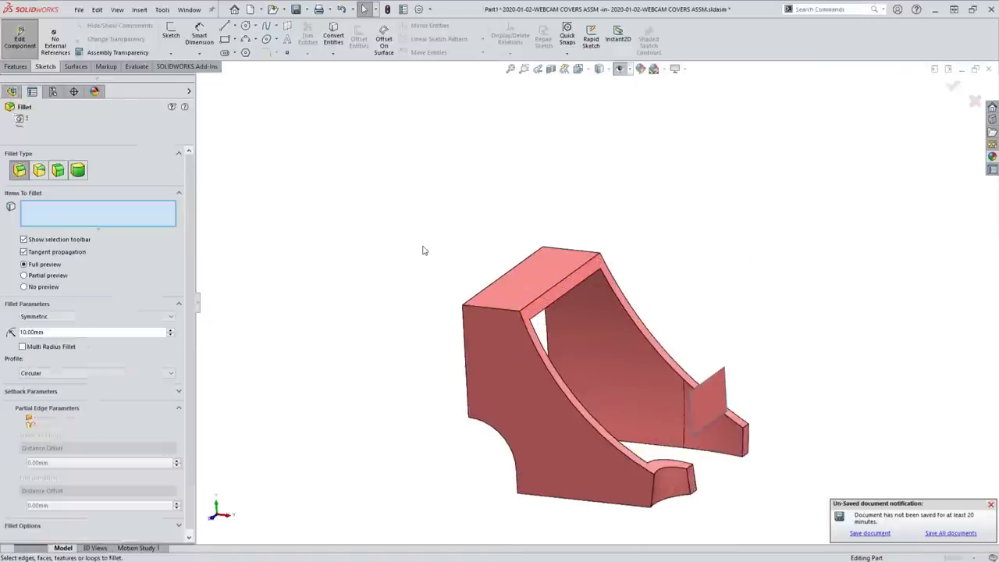
left_click(535, 299)
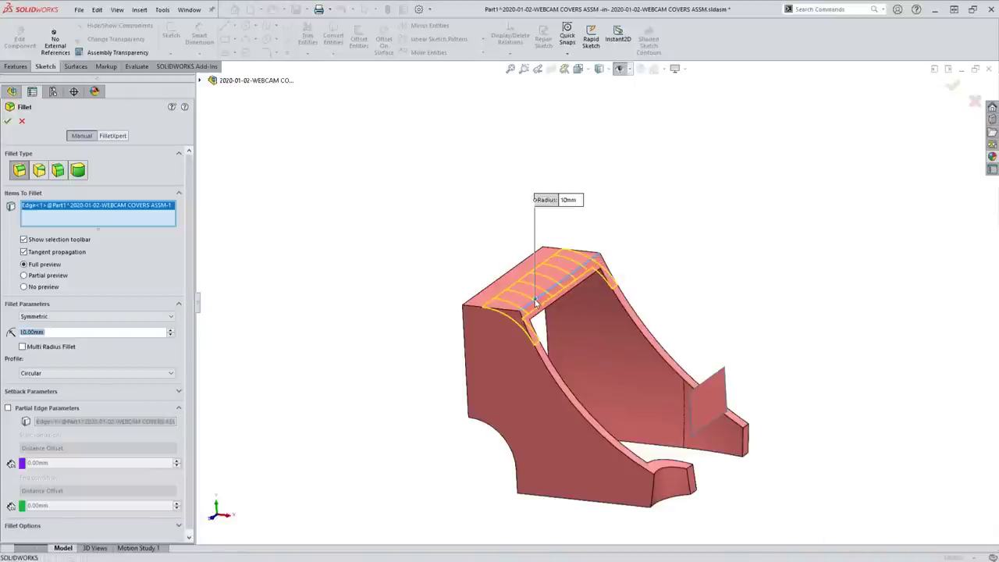
key("Return")
Sketch a rounded slot on the top strip face across the part's left edge.
scroll(482, 265, "down", 3)
left_click(573, 295)
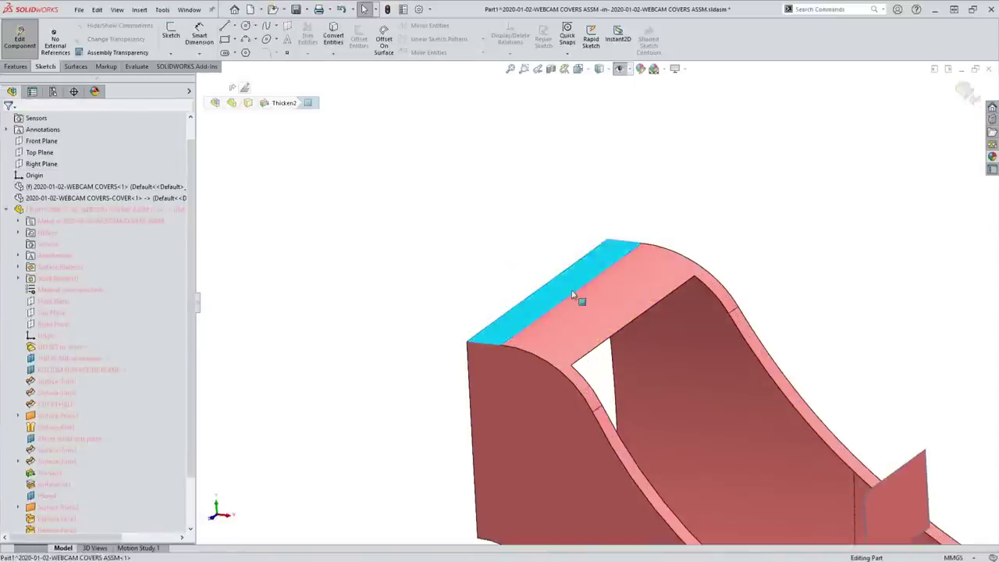
left_click(592, 278)
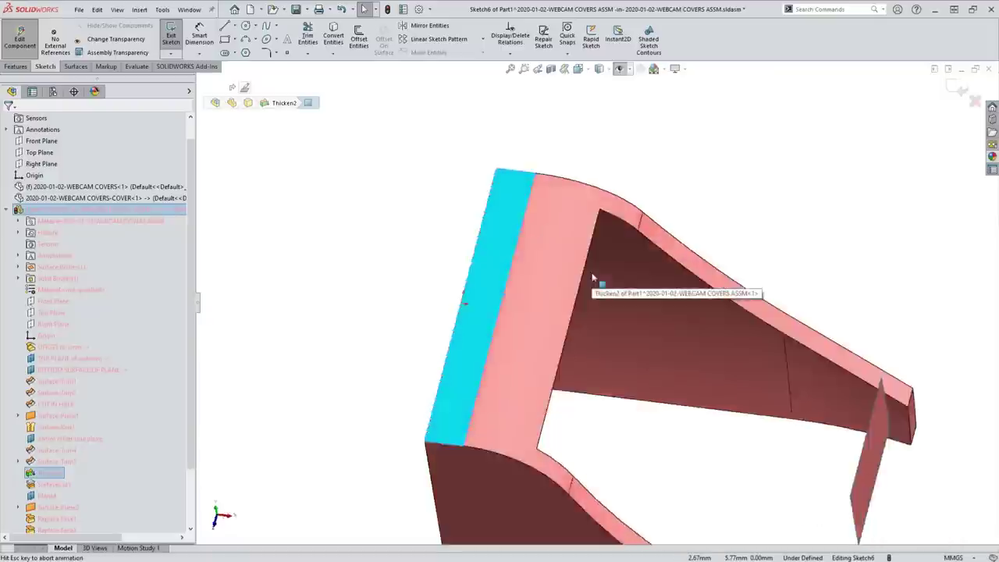
key("s")
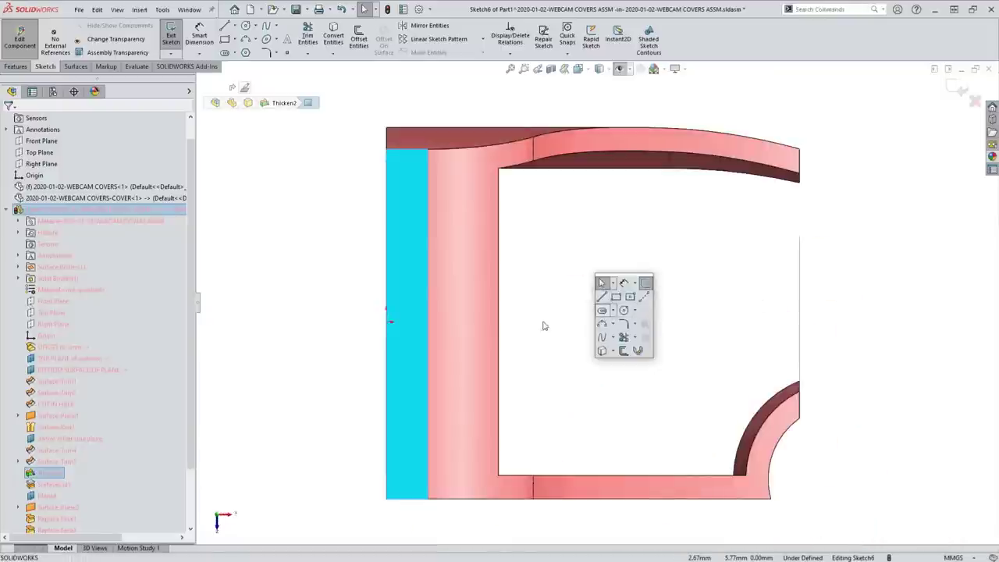
left_click(602, 310)
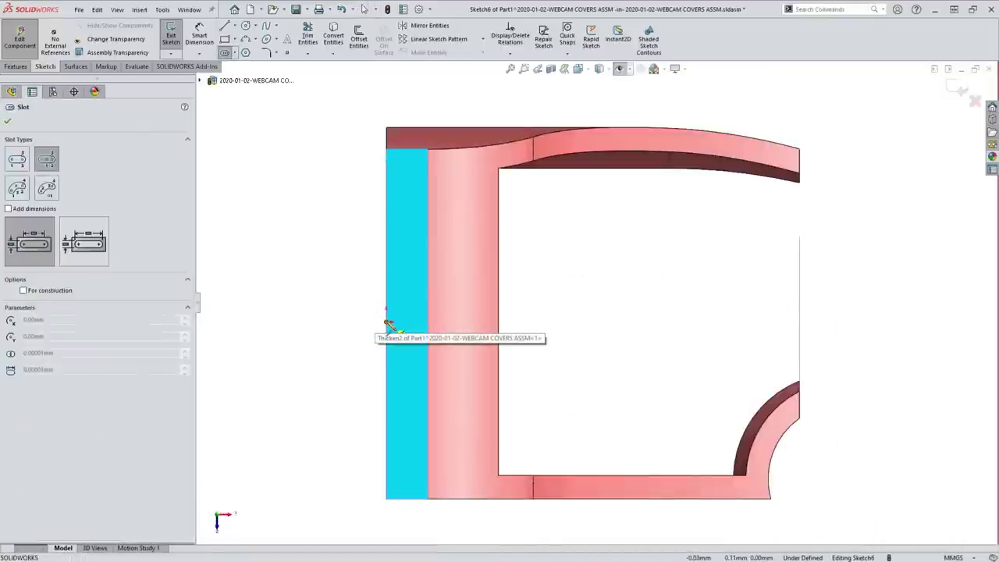
left_click(387, 322)
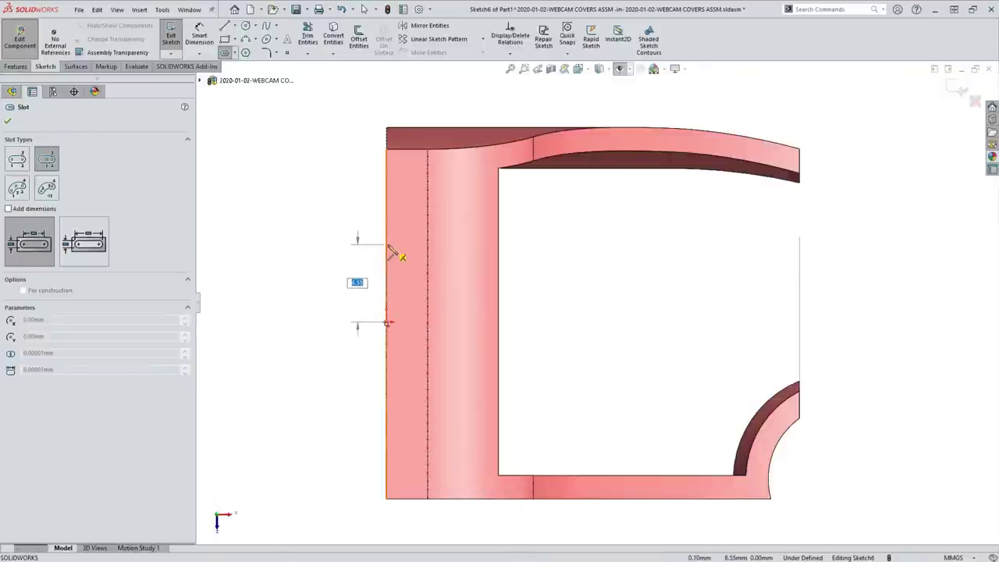
left_click(392, 246)
left_click(434, 276)
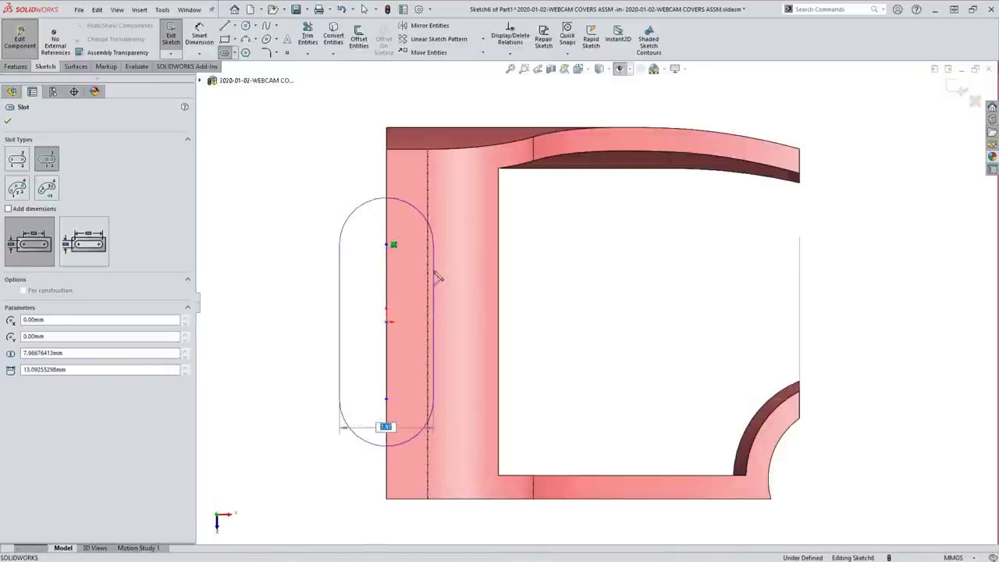
left_click(437, 277)
key("s")
left_click(325, 258)
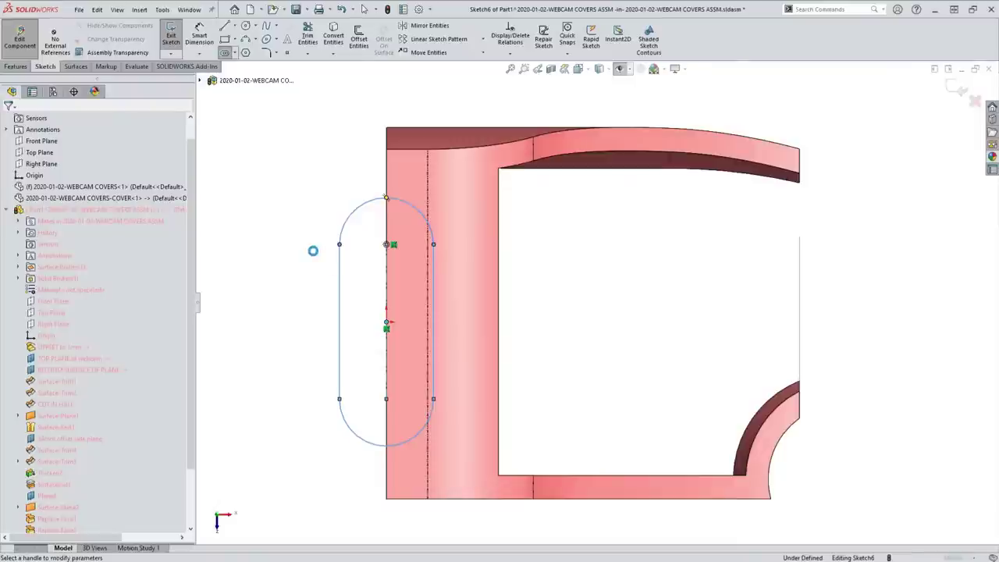
Cut-extrude the slot sketch Through All.
left_click(87, 184)
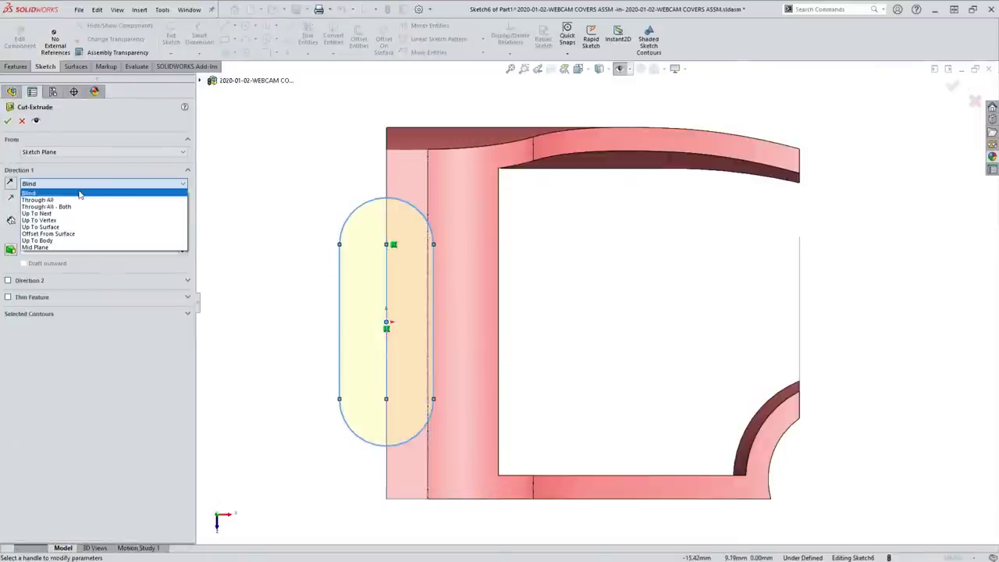
left_click(69, 196)
left_click(9, 120)
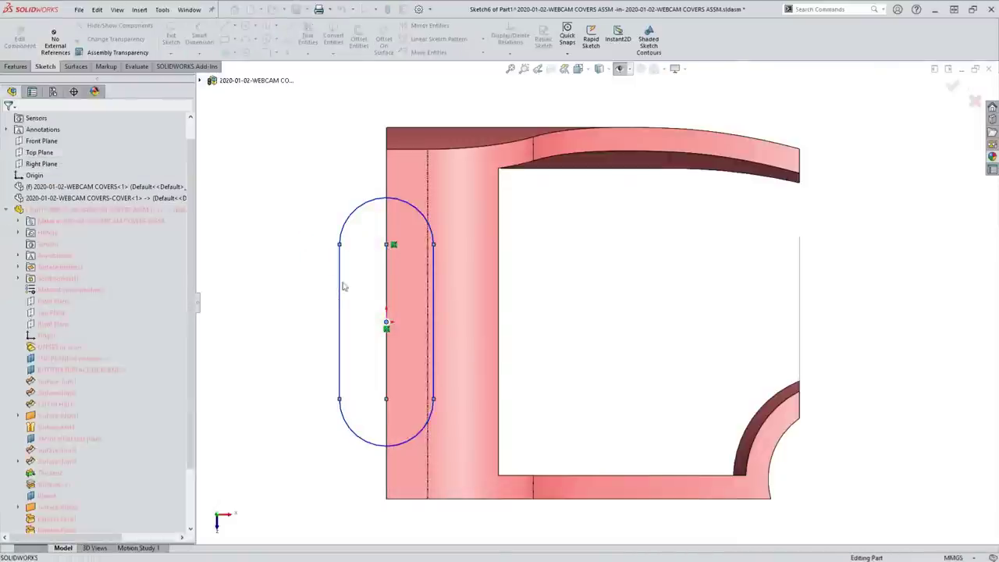
middle_click_drag(301, 278, 630, 288)
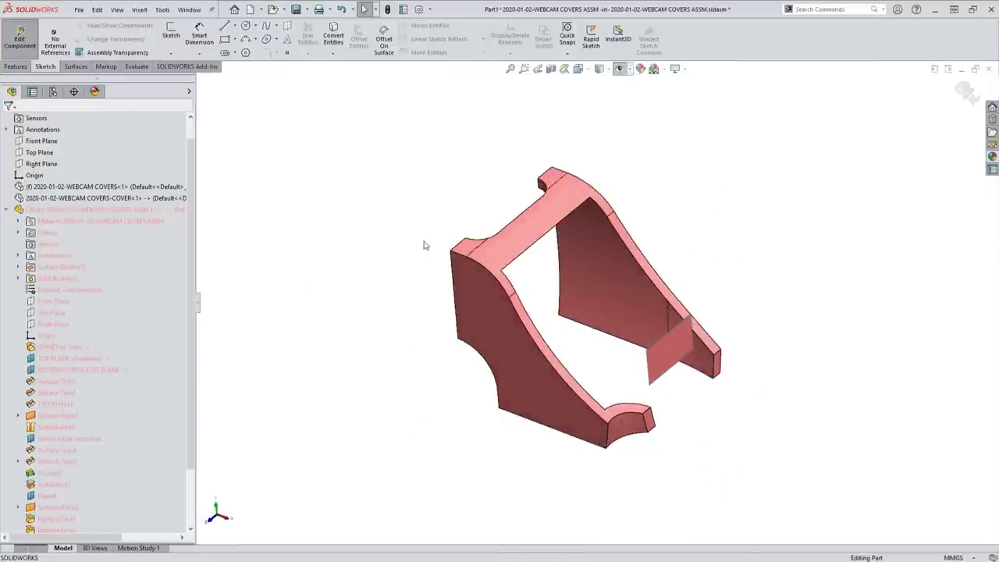
Fillet the two short top edges beside the opening with a 1 mm radius.
key("s")
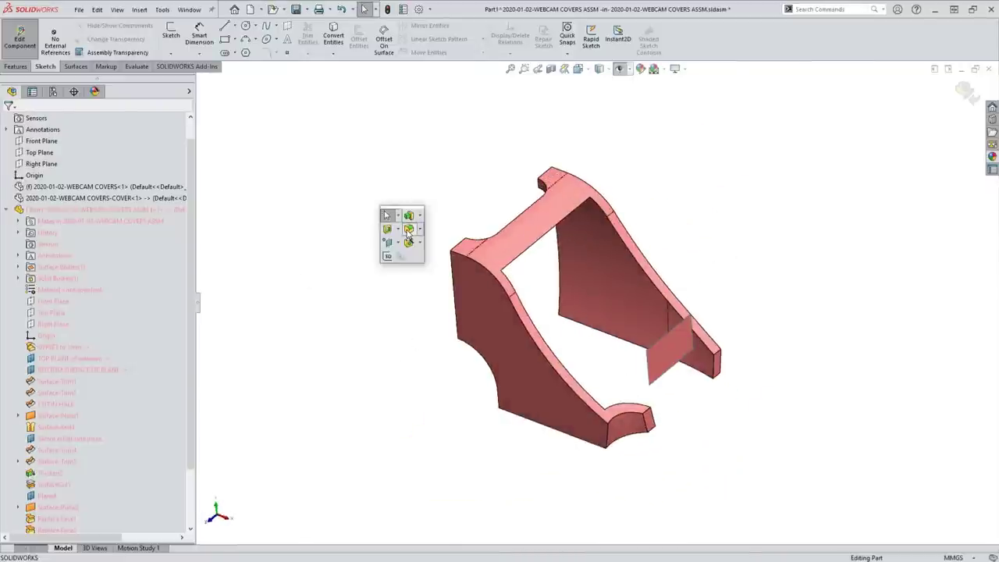
left_click(407, 231)
type("1")
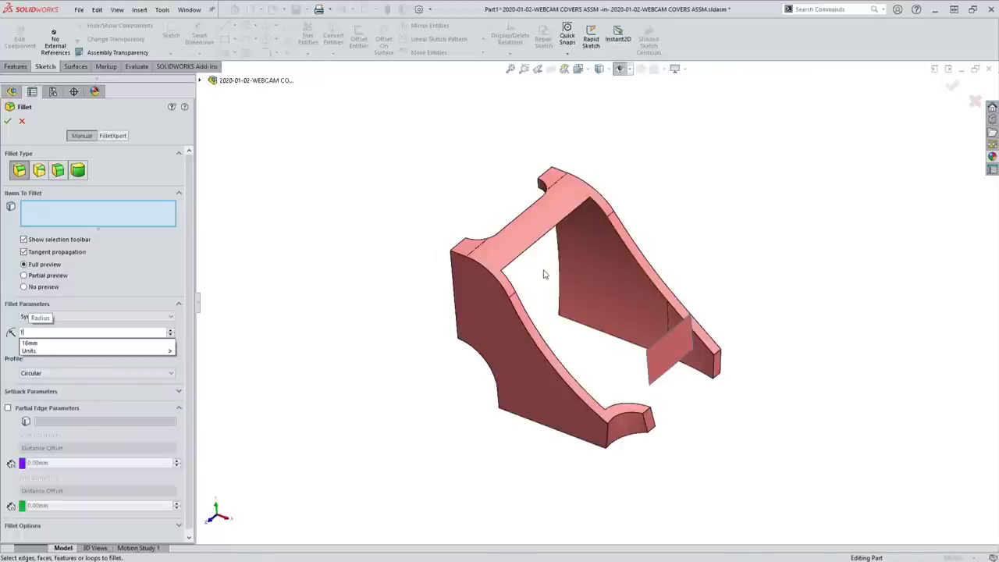
key("Return")
middle_click_drag(539, 247, 527, 133)
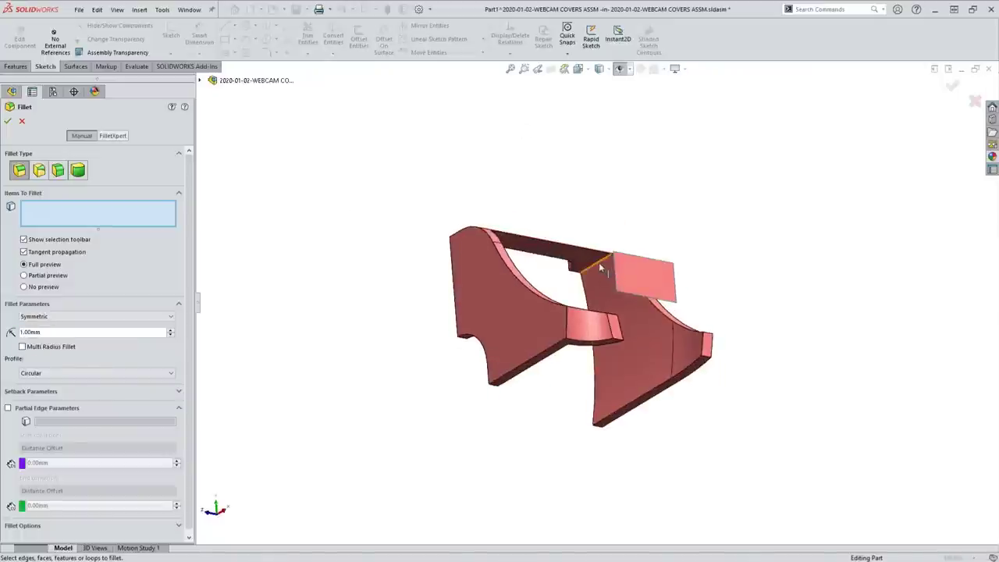
left_click(599, 262)
middle_click_drag(599, 262, 538, 255)
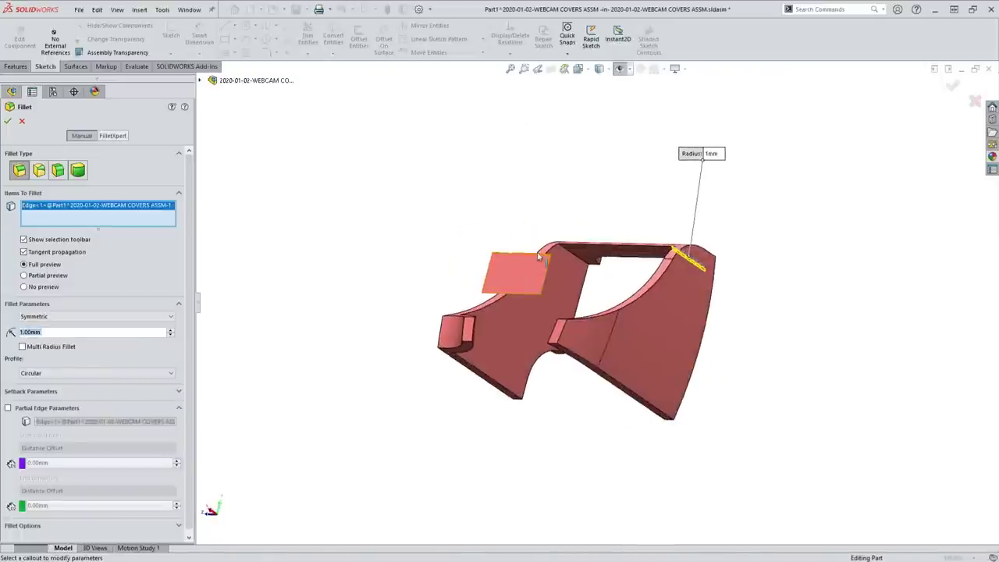
left_click(574, 256)
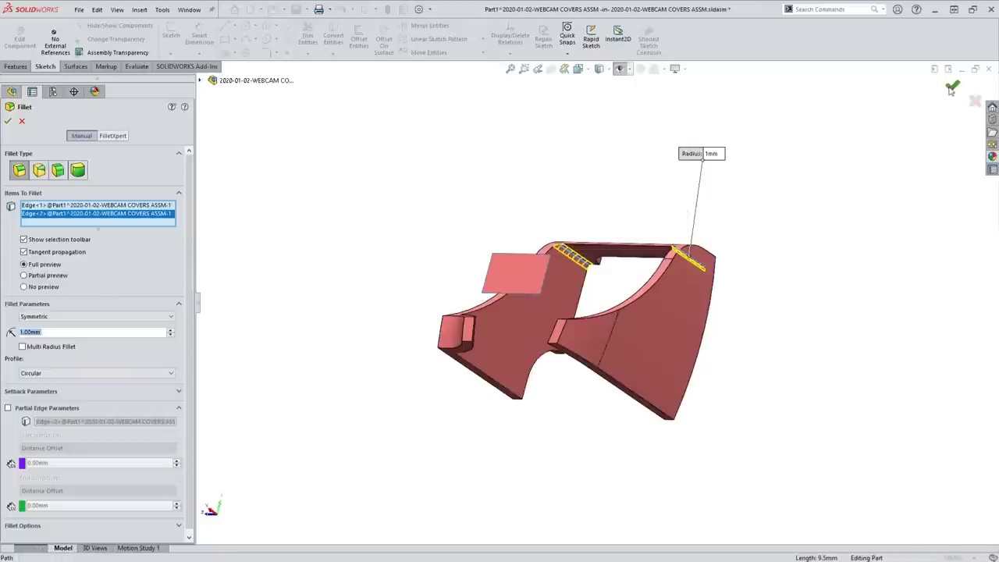
key("Return")
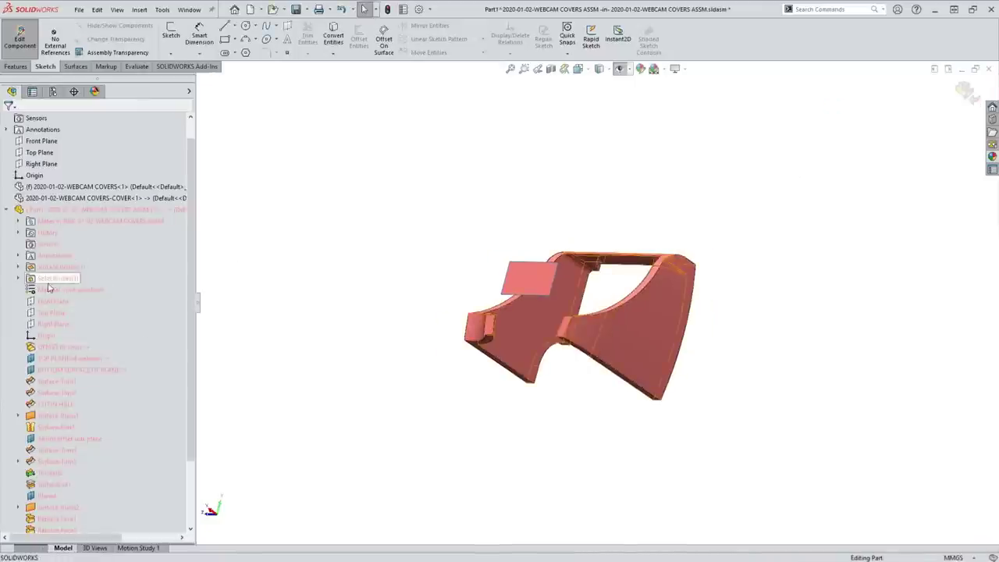
left_click(19, 267)
Delete the leftover Surface-Plane2 surface body, keeping only the solid cover.
left_click(72, 279)
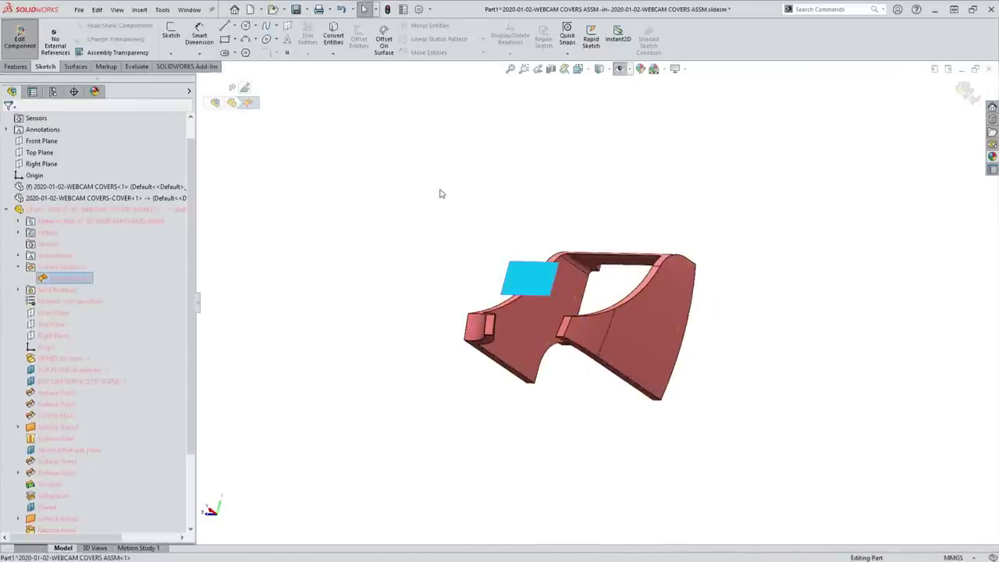
key("Delete")
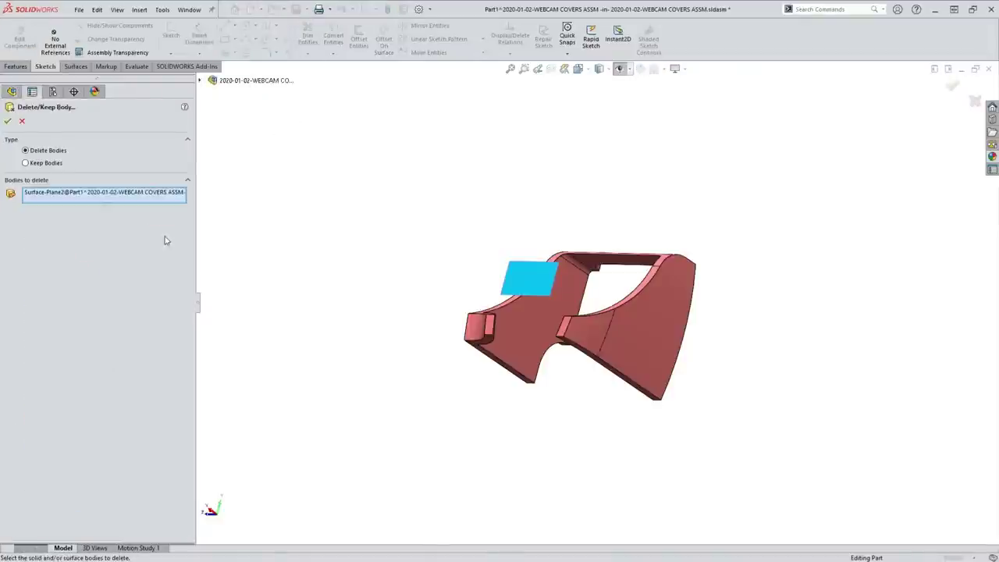
left_click(22, 121)
left_click(54, 279)
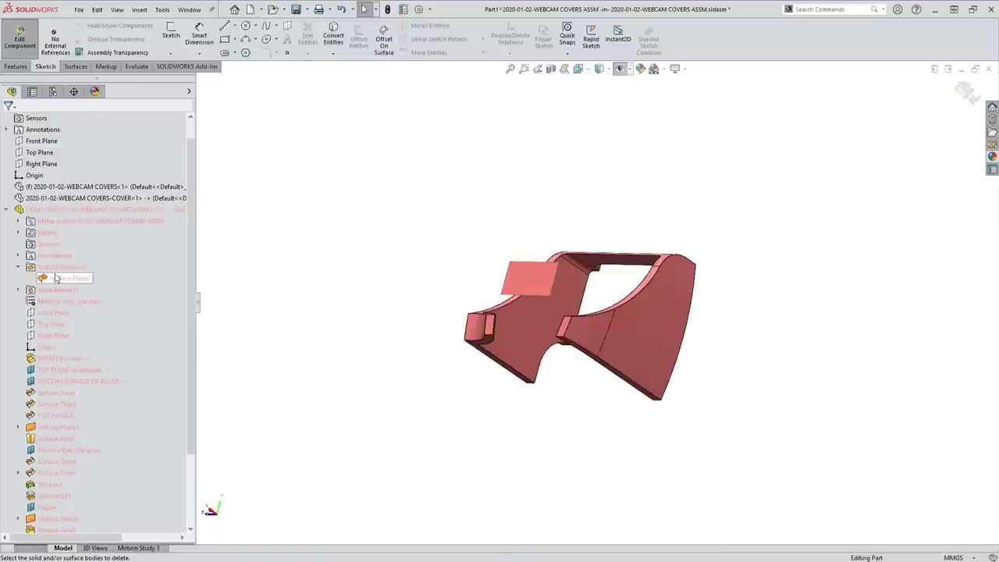
key("Delete")
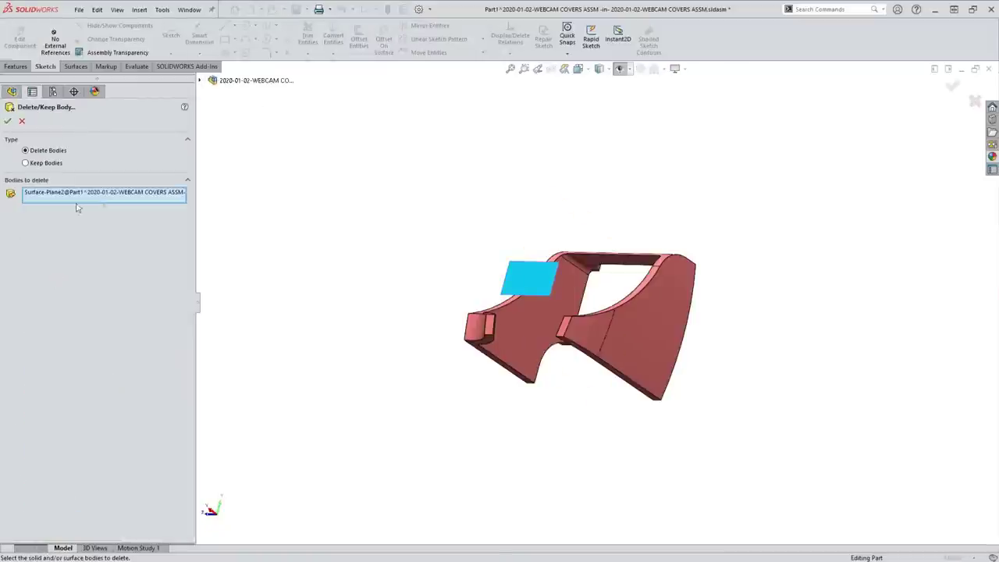
left_click(7, 121)
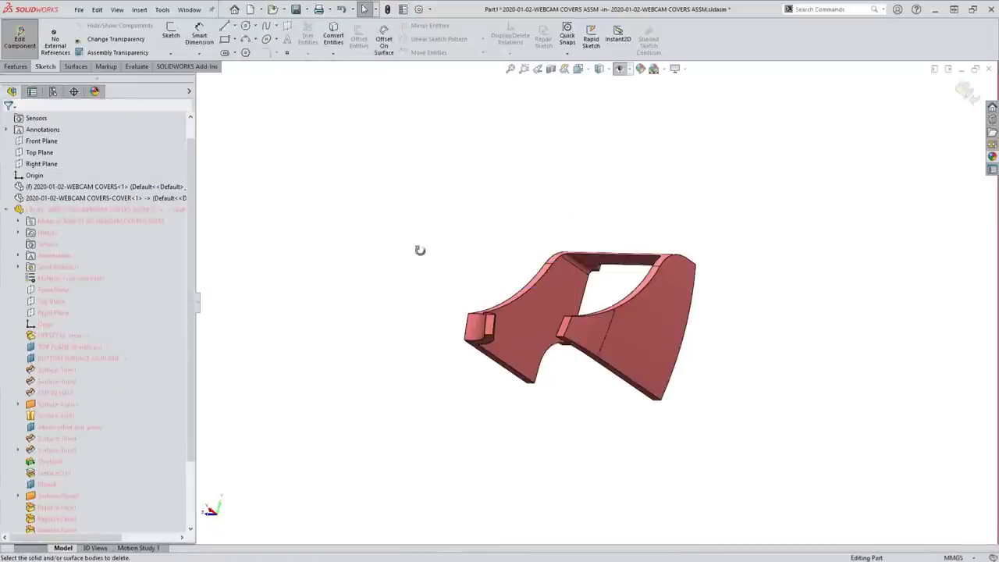
middle_click_drag(419, 250, 609, 328)
Mirror the cover body across its flat inner face with Insert > Pattern/Mirror > Mirror.
left_click(560, 278)
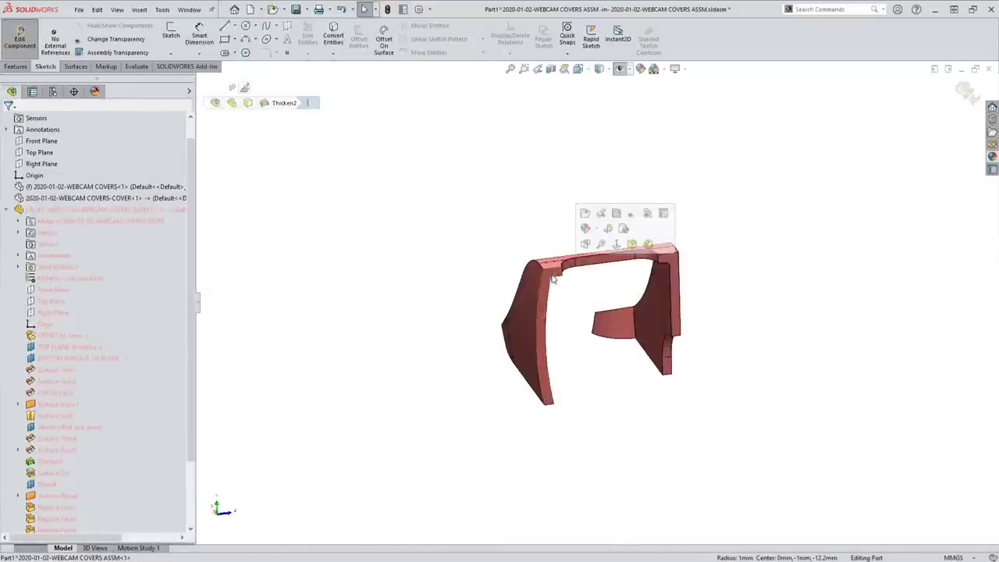
left_click(138, 10)
mouse_move(156, 52)
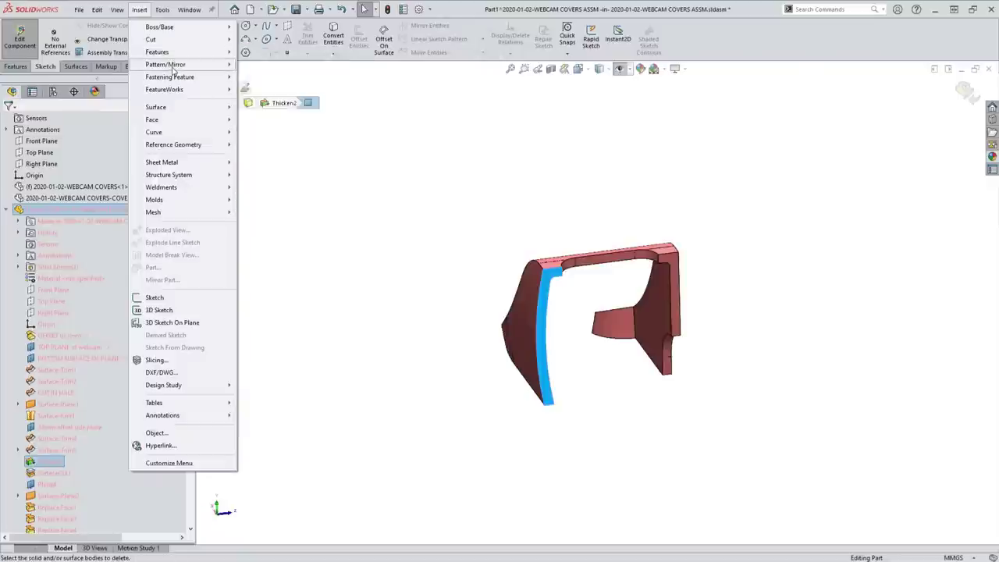
mouse_move(172, 67)
left_click(262, 90)
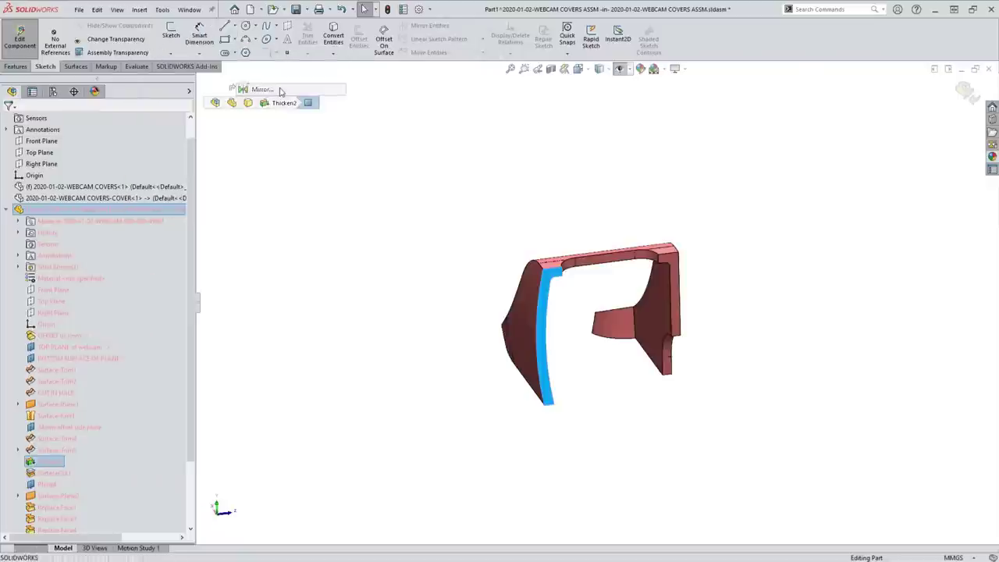
left_click(56, 230)
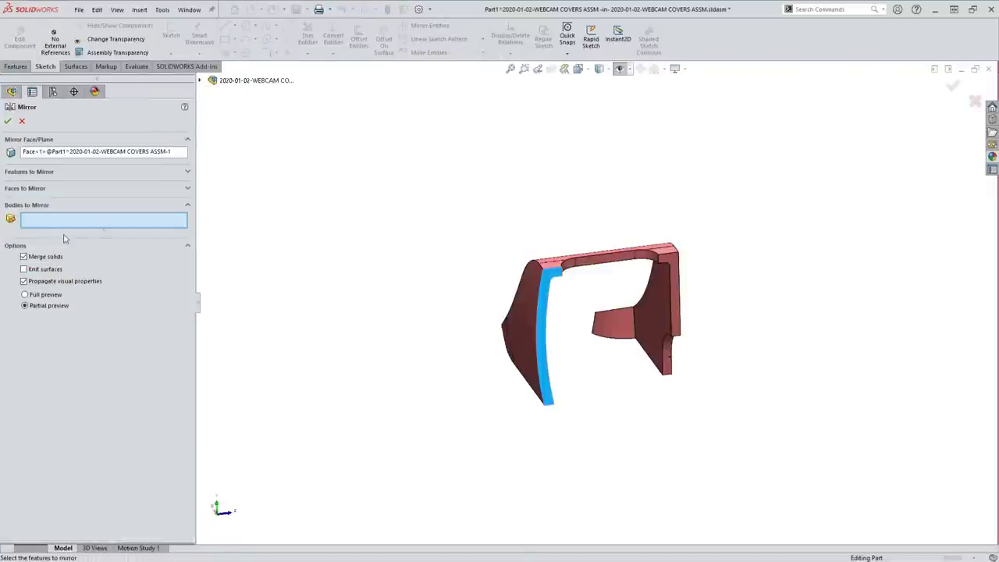
left_click(667, 342)
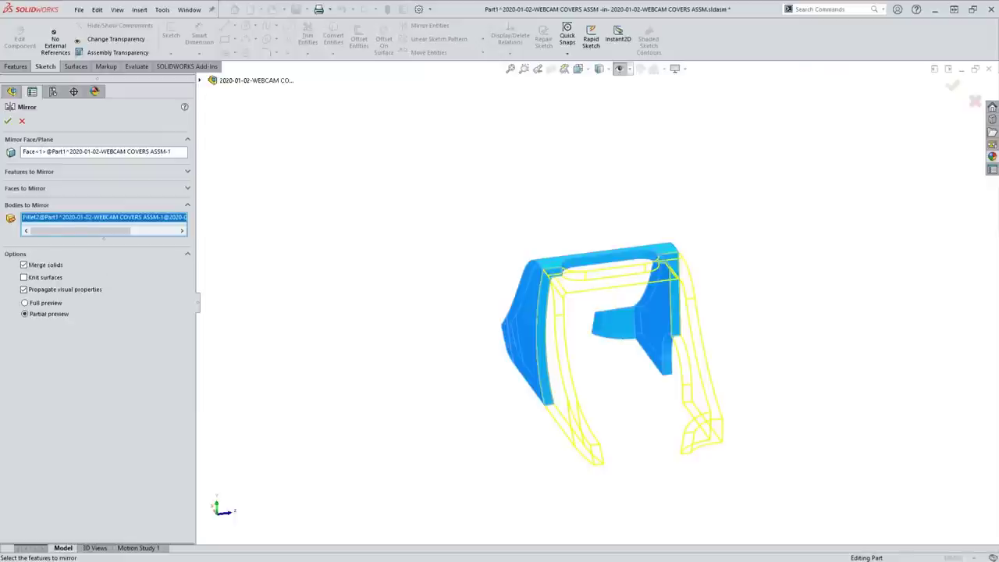
left_click(950, 87)
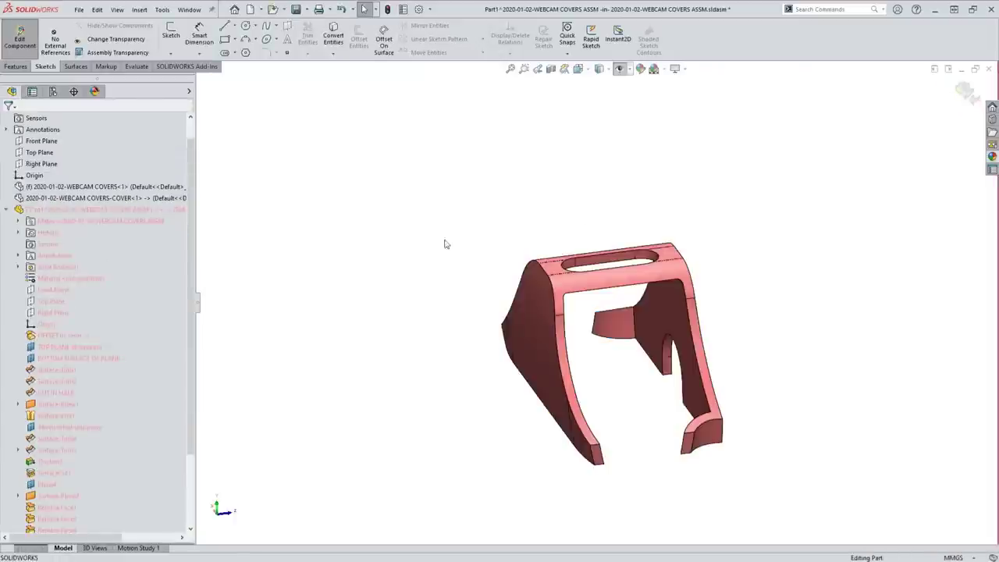
middle_click_drag(447, 243, 602, 415)
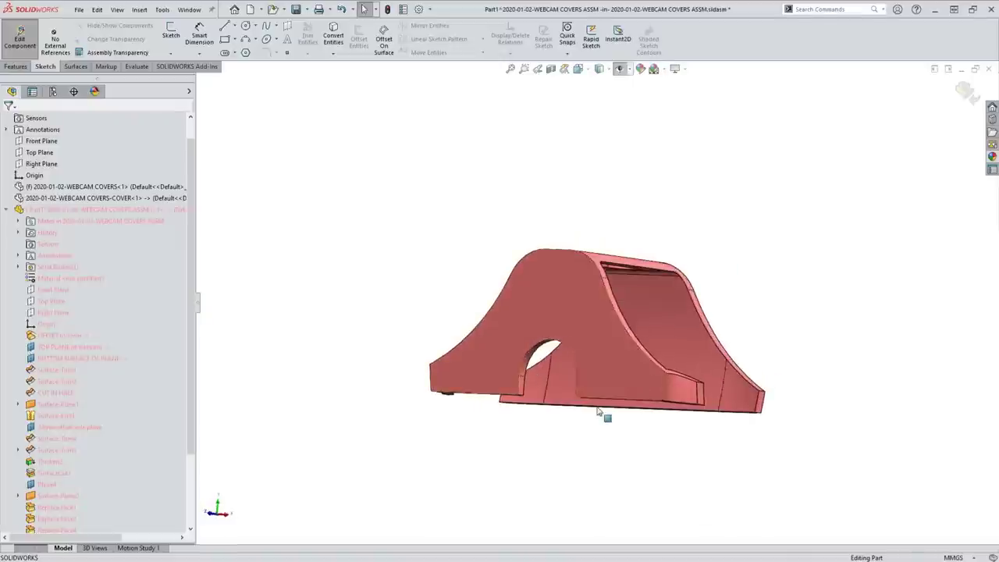
scroll(544, 405, "down", 5)
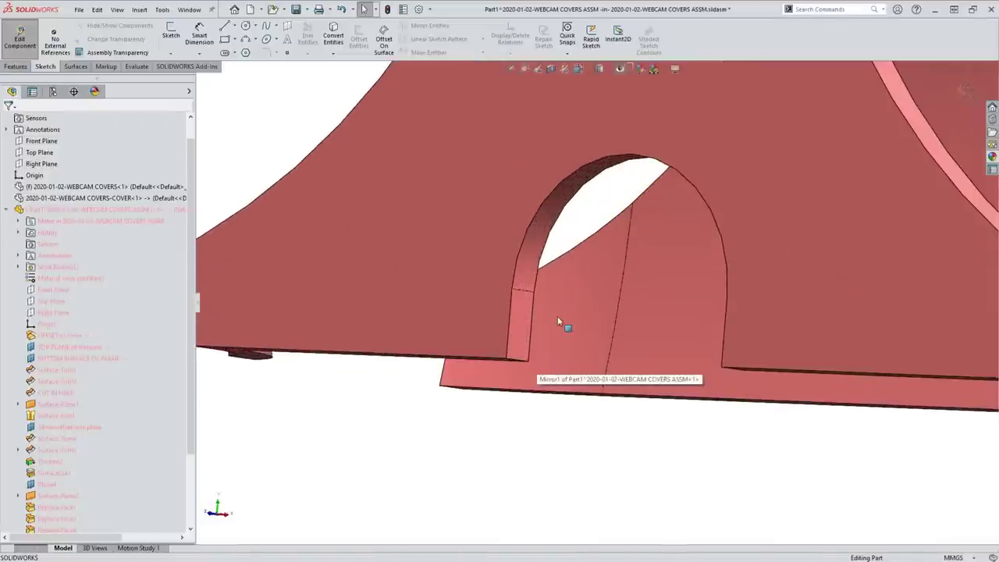
scroll(761, 343, "up", 4)
scroll(668, 380, "down", 3)
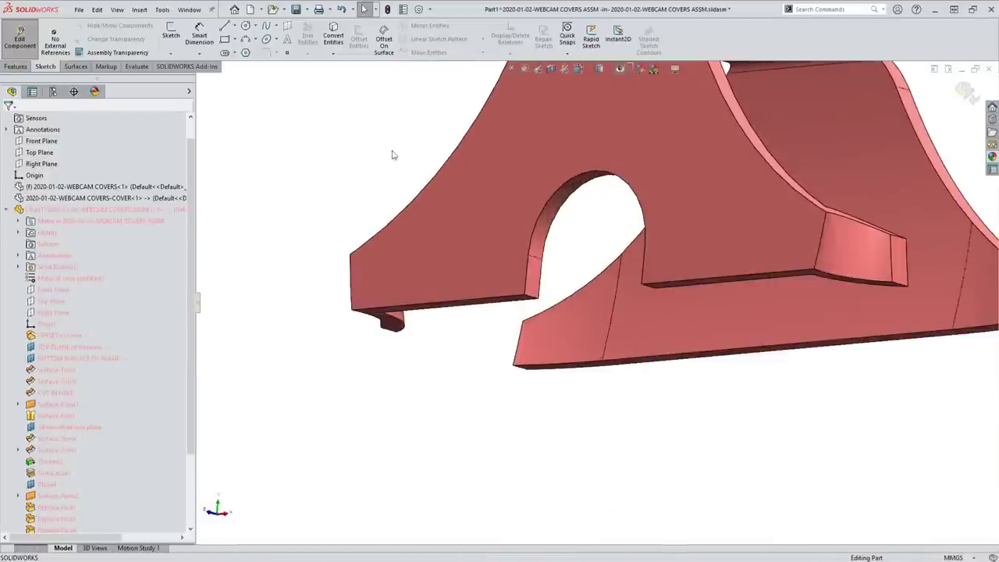
Offset the notch's three inner faces by 5 mm with Move Face to narrow it.
left_click(139, 9)
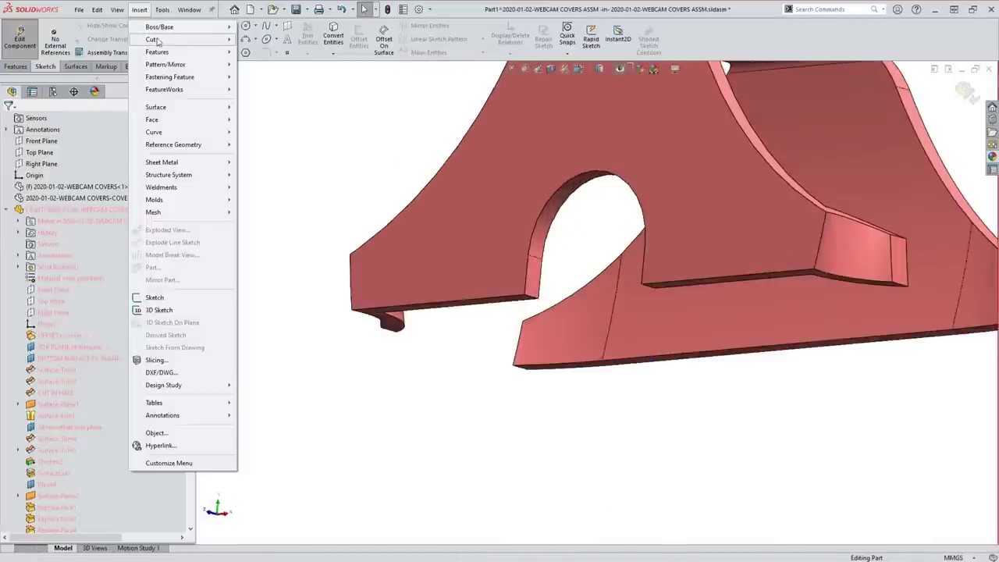
mouse_move(180, 119)
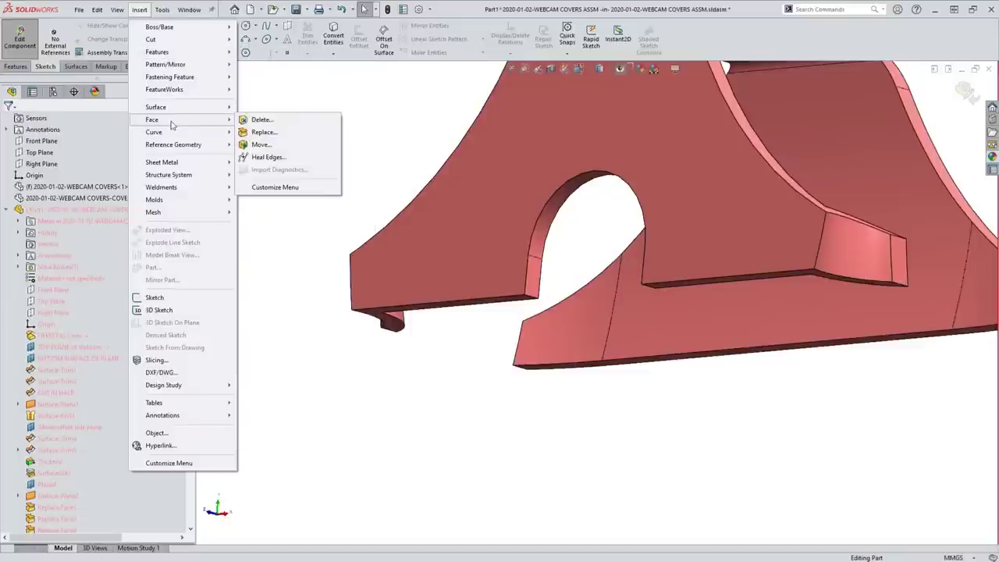
left_click(261, 146)
left_click(545, 265)
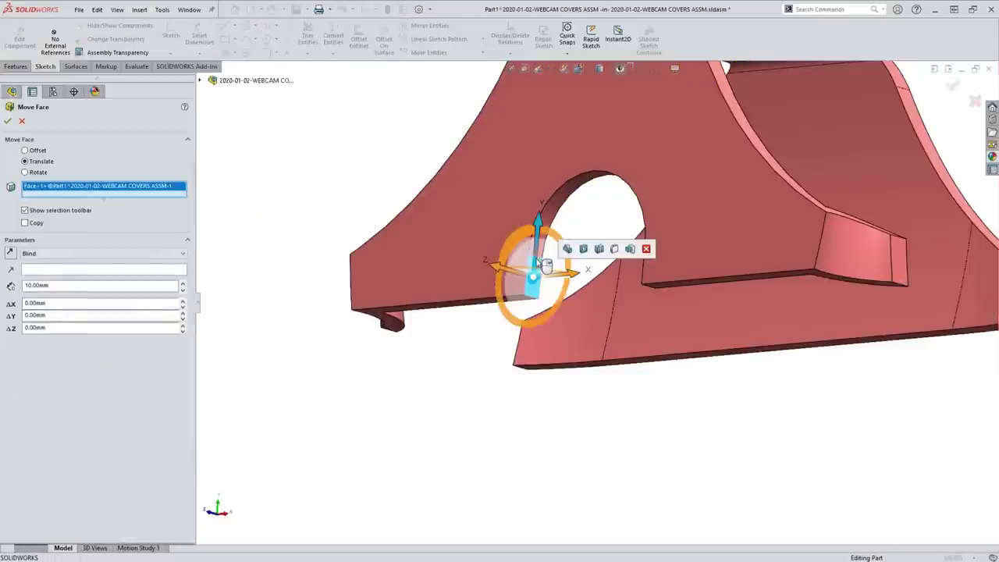
left_click(563, 201)
middle_click_drag(565, 205, 841, 316)
left_click(863, 283)
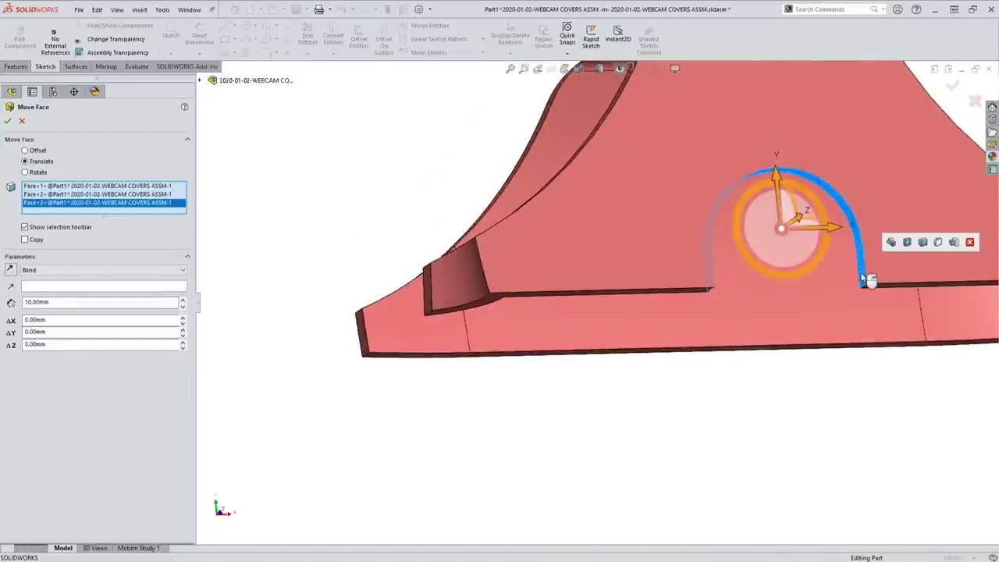
left_click(37, 151)
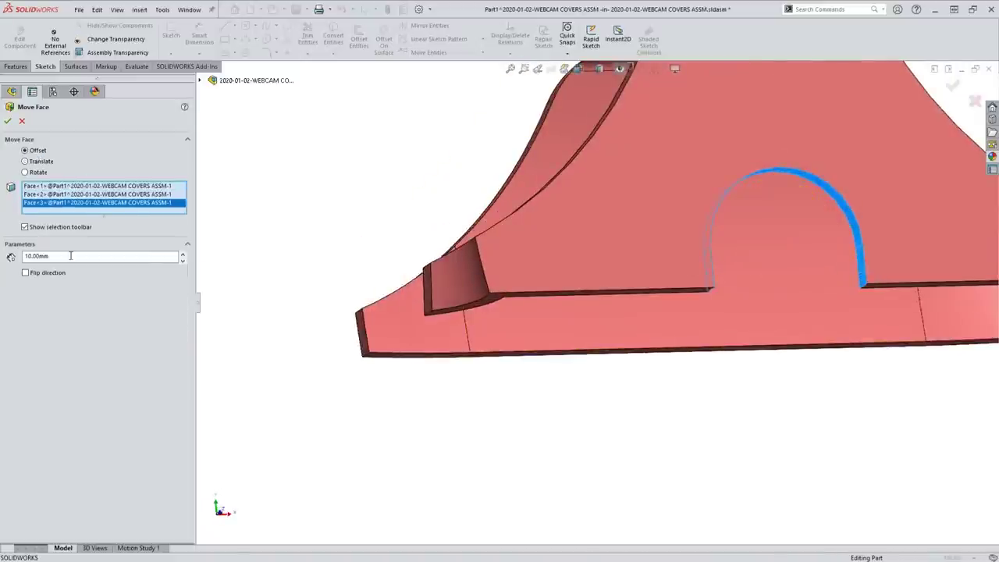
key("Return")
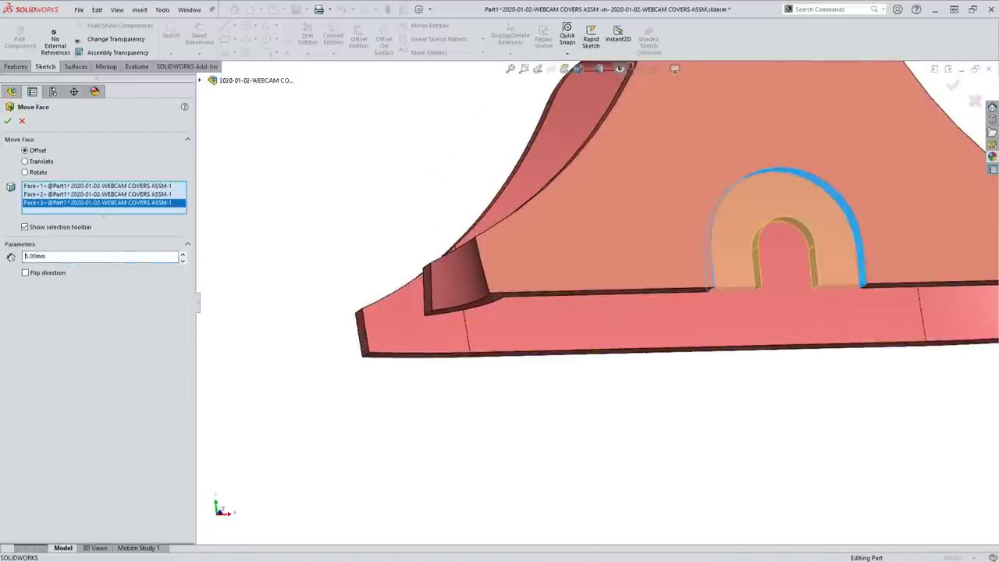
key("Return")
scroll(710, 252, "up", 4)
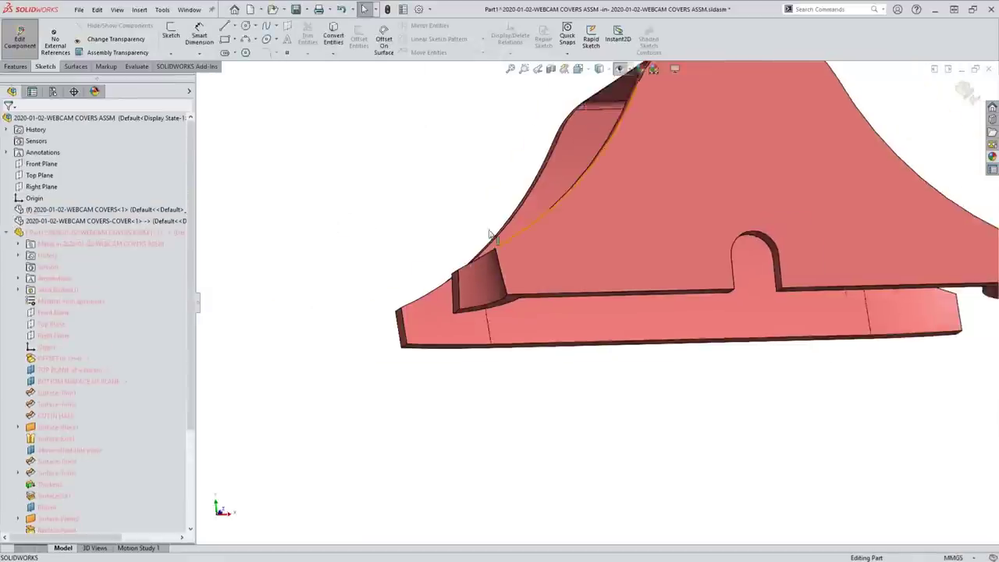
scroll(709, 252, "down", 3)
middle_click_drag(709, 251, 602, 285)
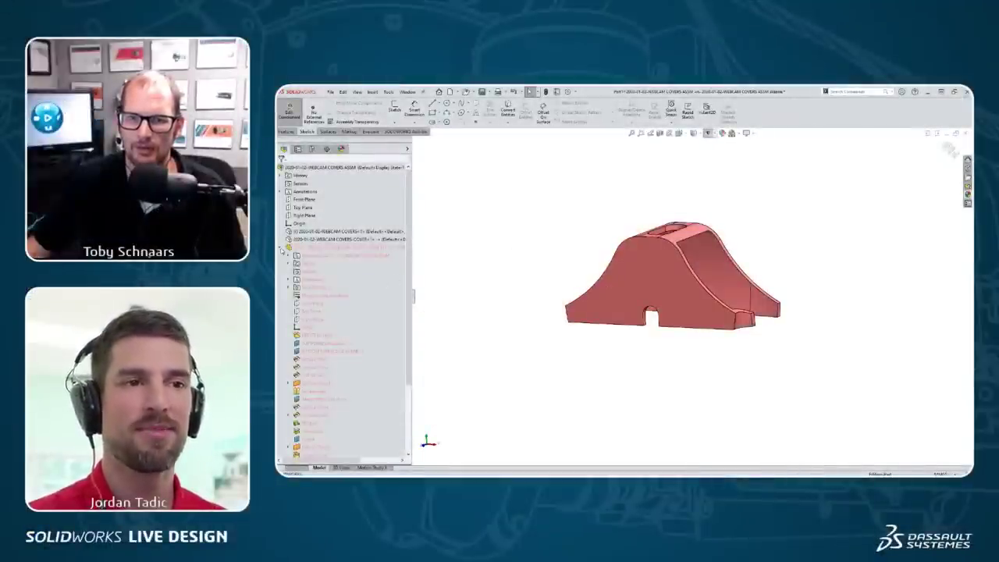
Collapse the cover's feature list and exit in-context component editing.
left_click(281, 247)
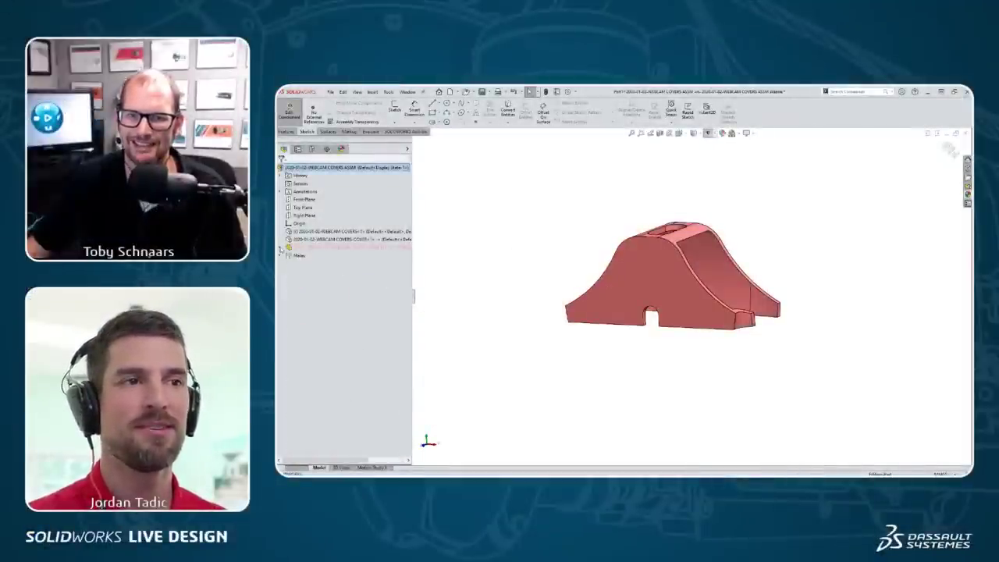
left_click(948, 150)
scroll(789, 235, "down", 2)
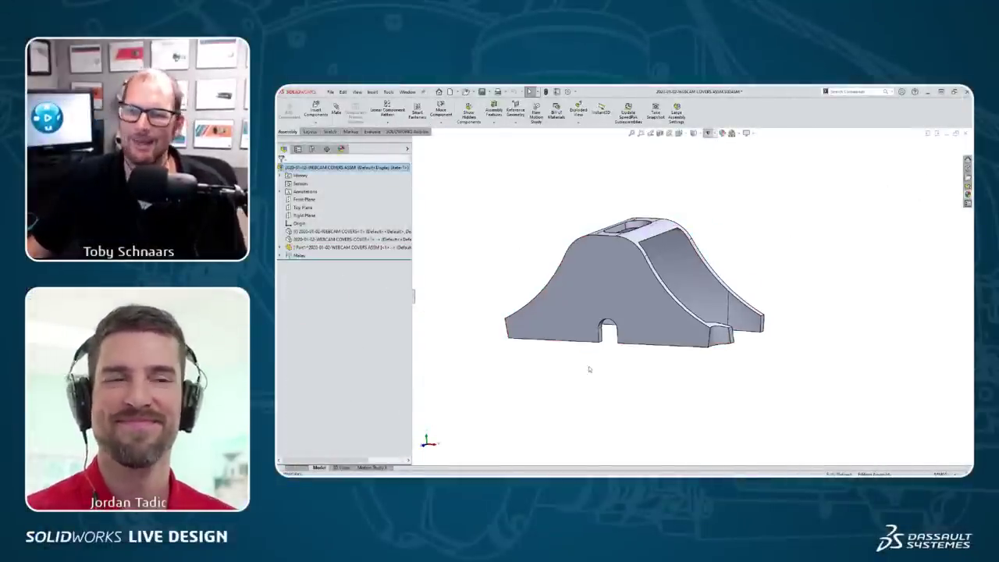
scroll(588, 366, "down", 1)
Make the webcam component opaque and open the cover part in its own window.
left_click(351, 231)
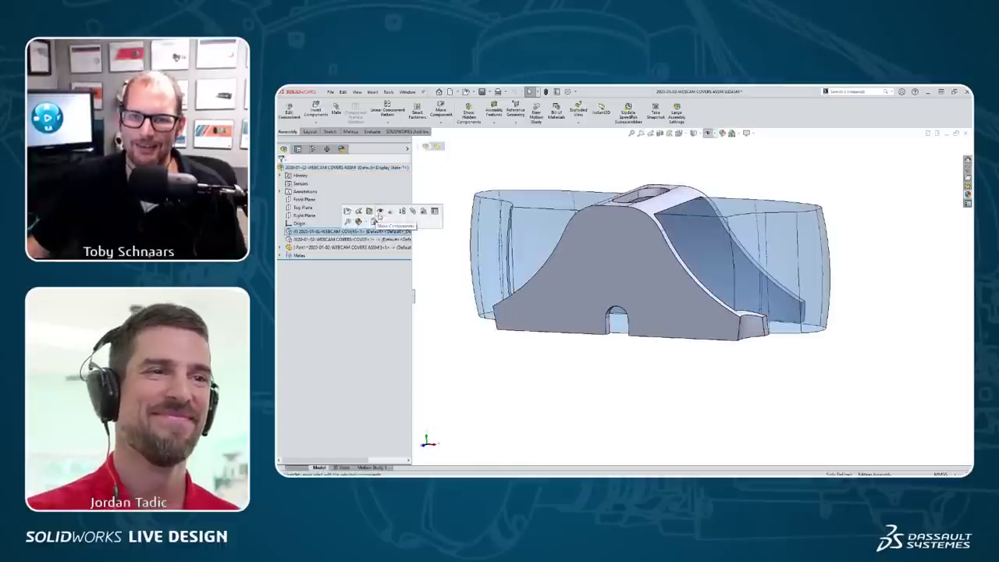
left_click(385, 215)
left_click(664, 369)
middle_click_drag(664, 370, 679, 407)
left_click(633, 257)
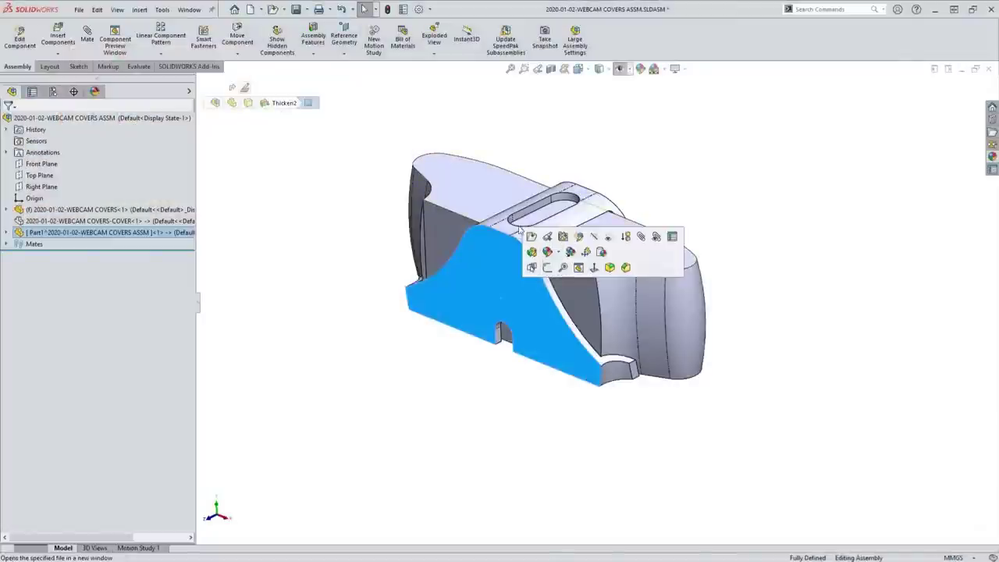
left_click(531, 238)
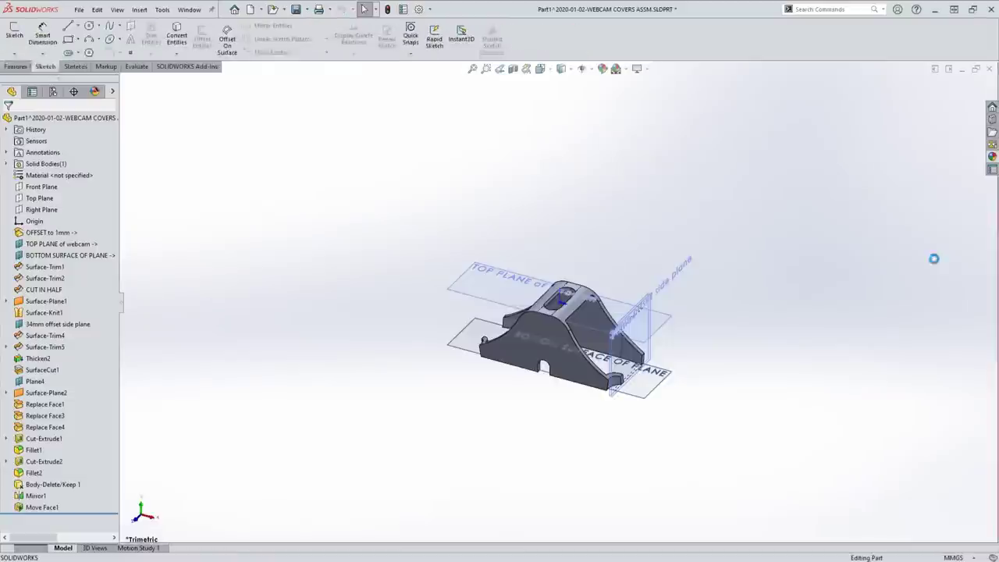
Apply red high gloss plastic to the cover and switch back to the assembly.
left_click(992, 156)
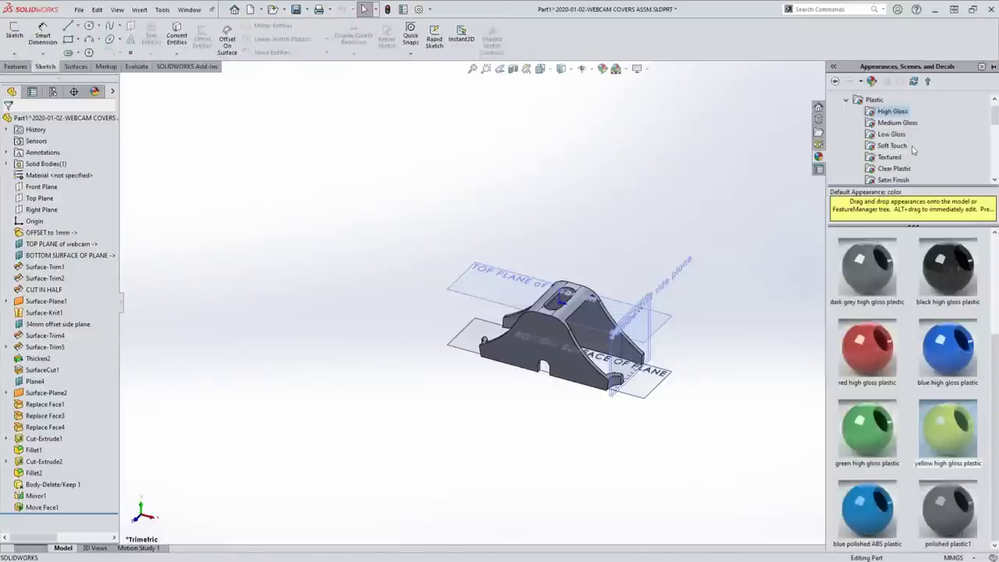
double_click(872, 349)
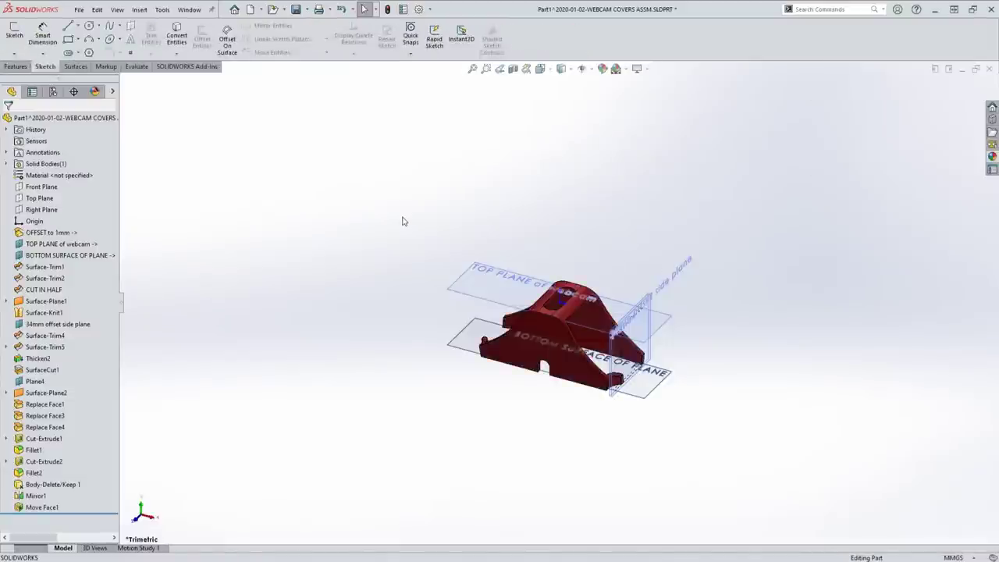
key("ctrl+Tab")
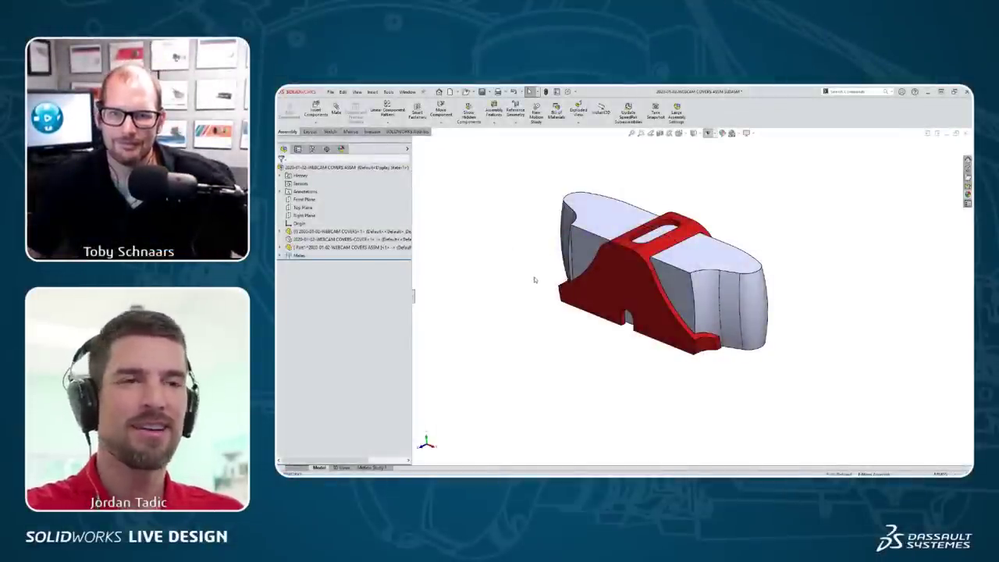
Enter in-context editing of the red cover part, then exit it again.
left_click(631, 279)
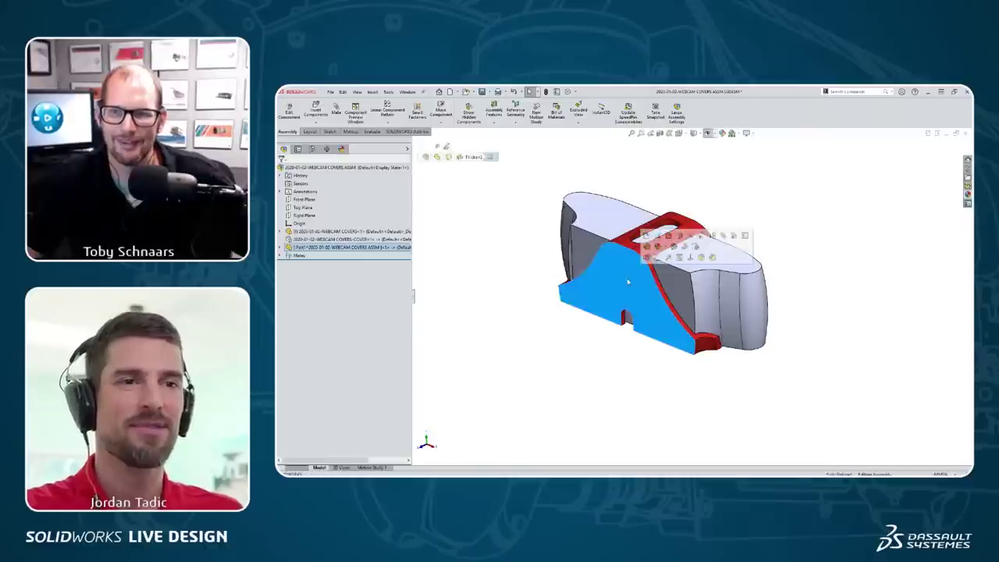
left_click(682, 241)
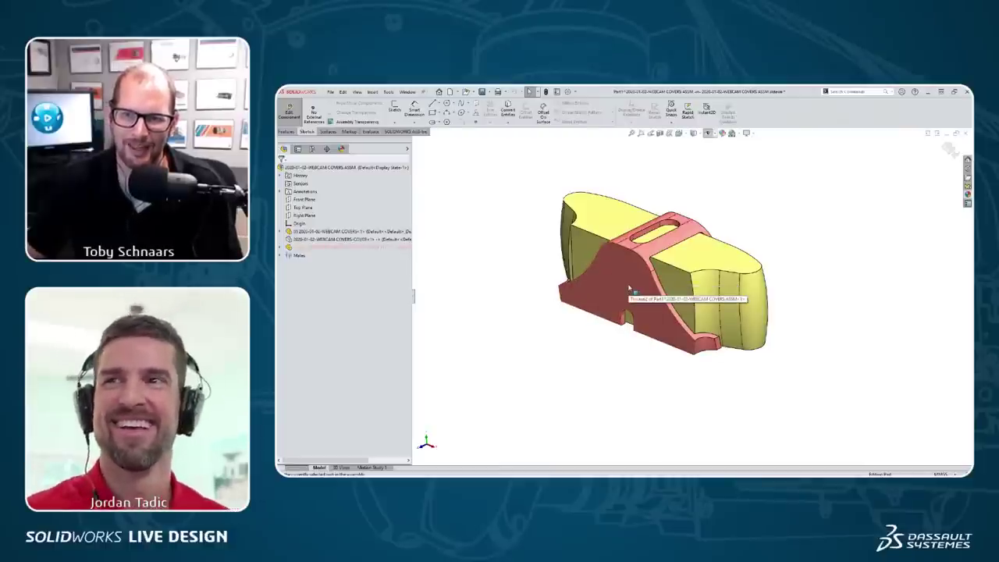
left_click(947, 149)
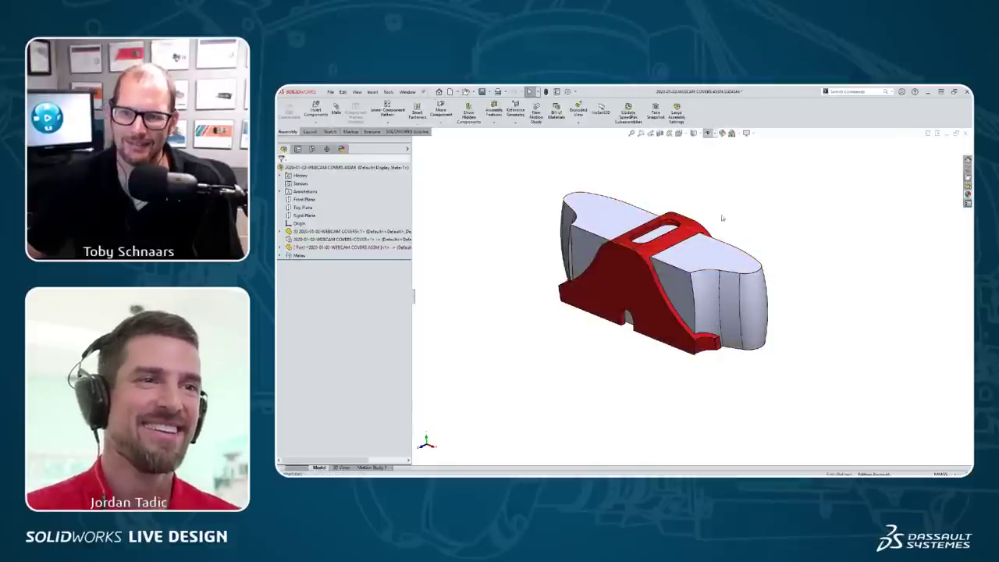
Edit the grey webcam body in context, exit, then show the Open Documents switcher.
left_click(642, 310)
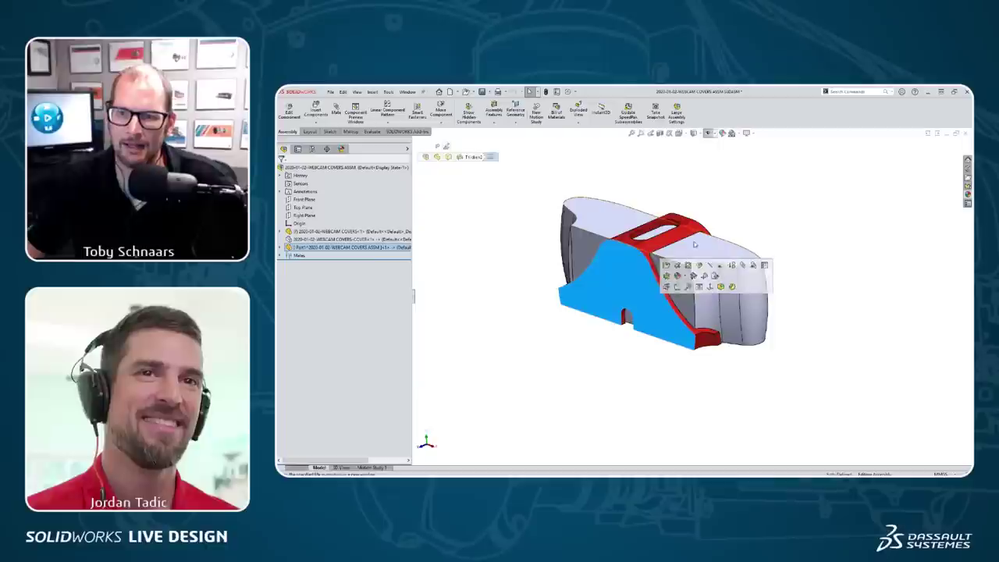
left_click(729, 237)
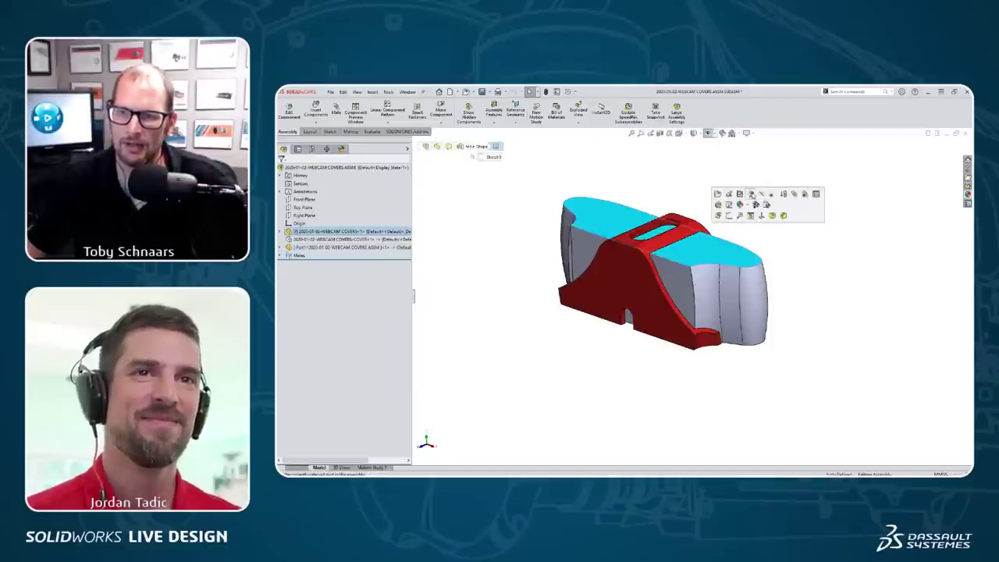
left_click(751, 194)
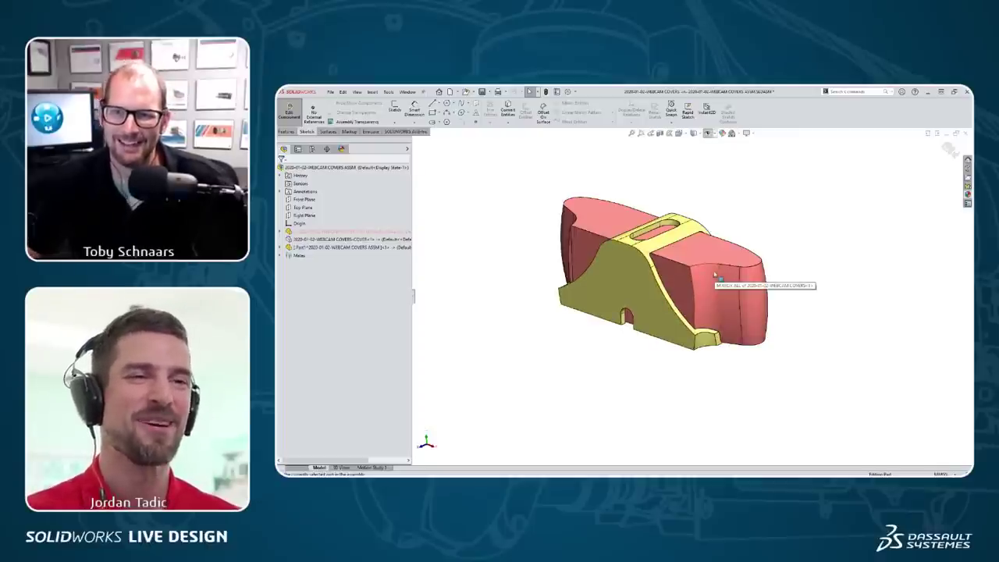
left_click(948, 149)
key("ctrl+Tab")
Edit the green holder in the GoPro holder assembly, then switch back to the webcam covers assembly.
key("ctrl+Tab")
key("ctrl+Tab")
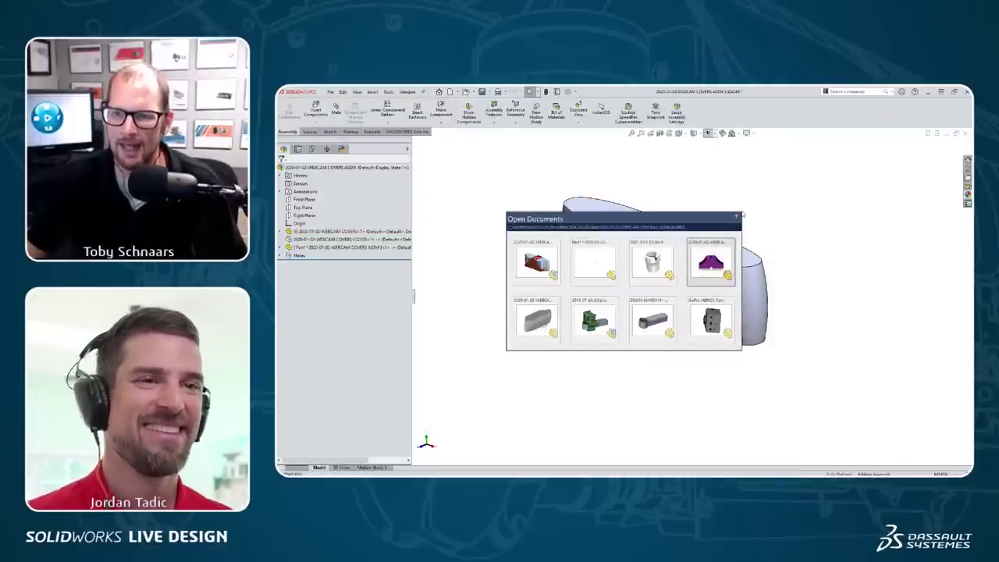
key("ctrl+Tab")
key("ctrl+Tab")
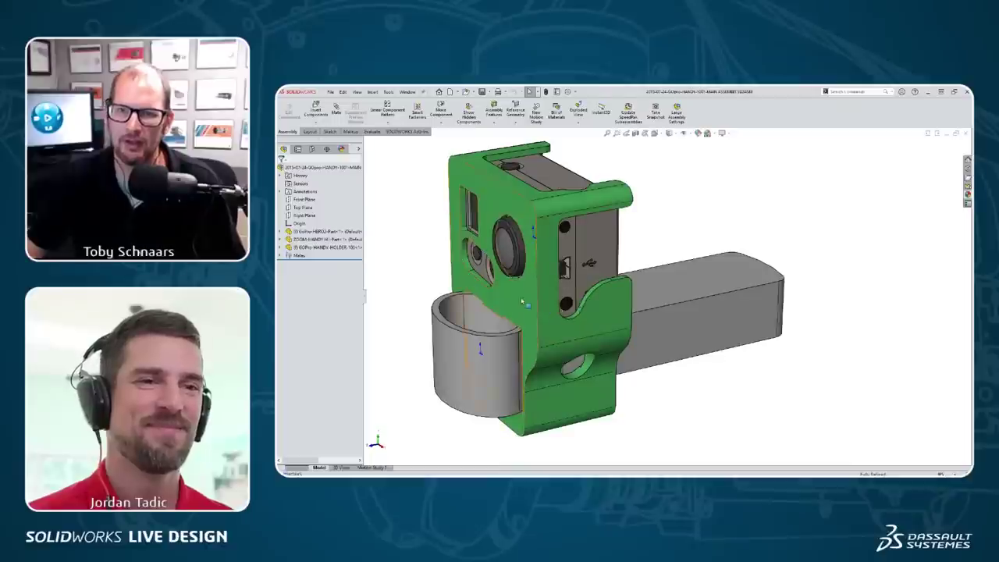
left_click(522, 300)
left_click(574, 256)
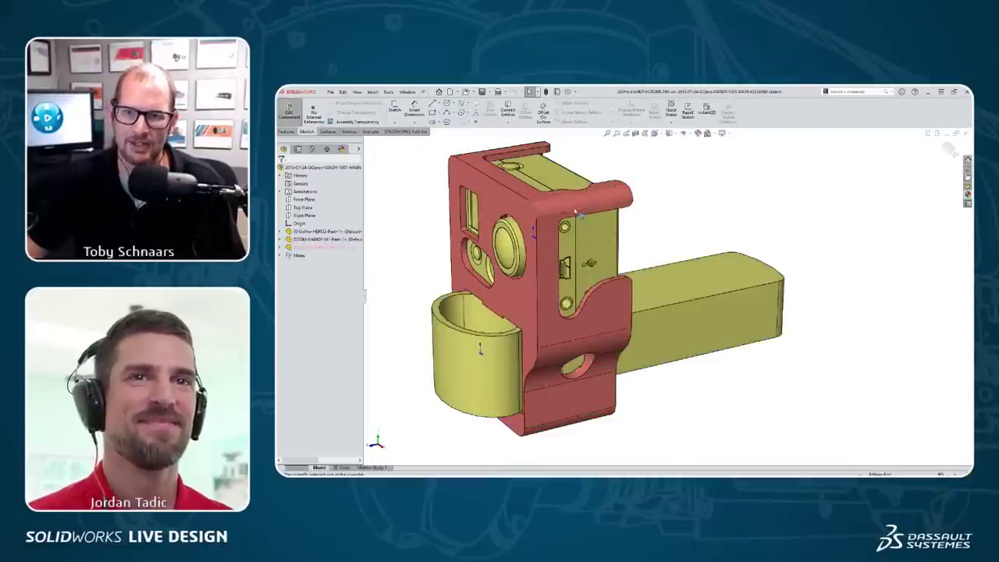
left_click(281, 247)
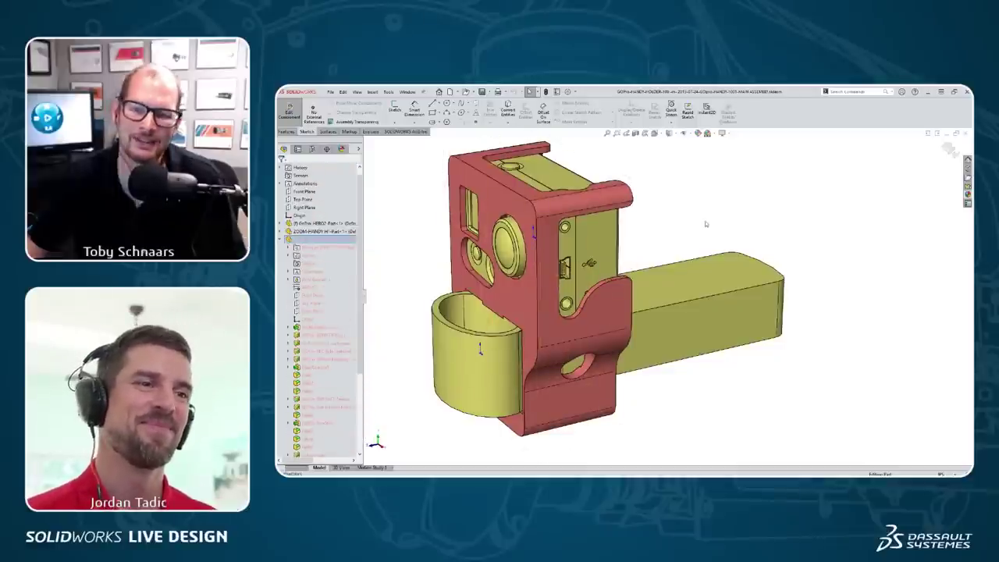
left_click(281, 240)
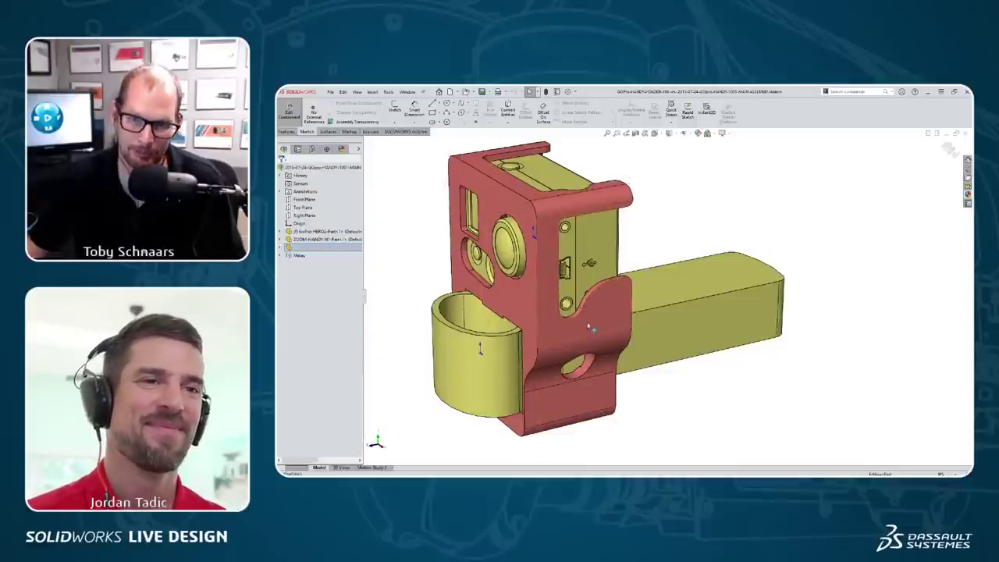
left_click(948, 150)
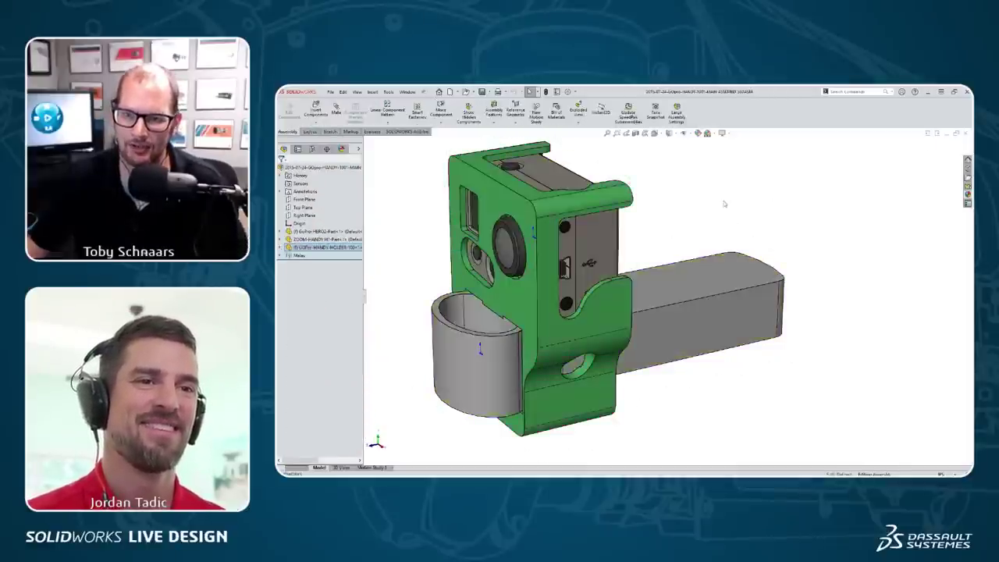
key("ctrl+Tab")
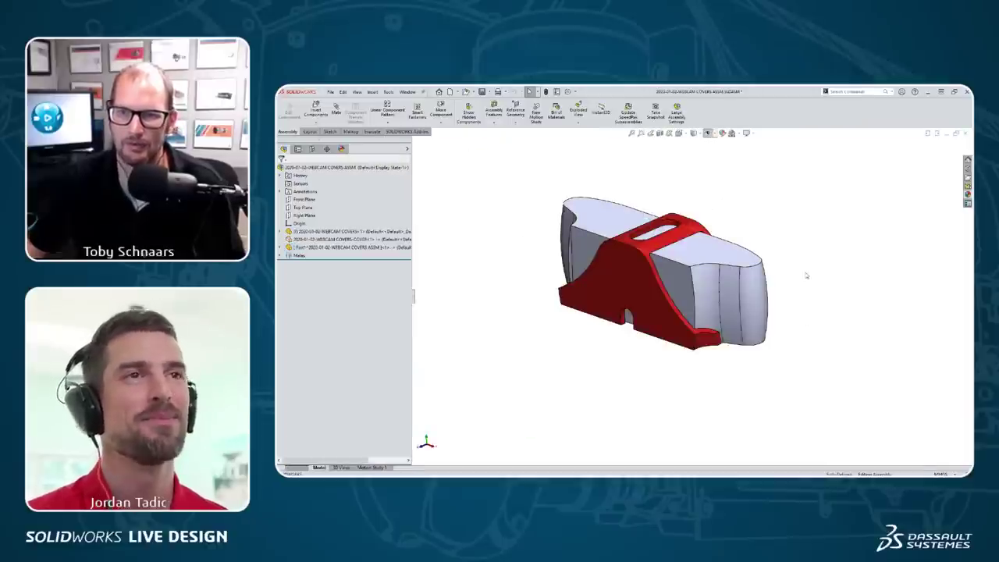